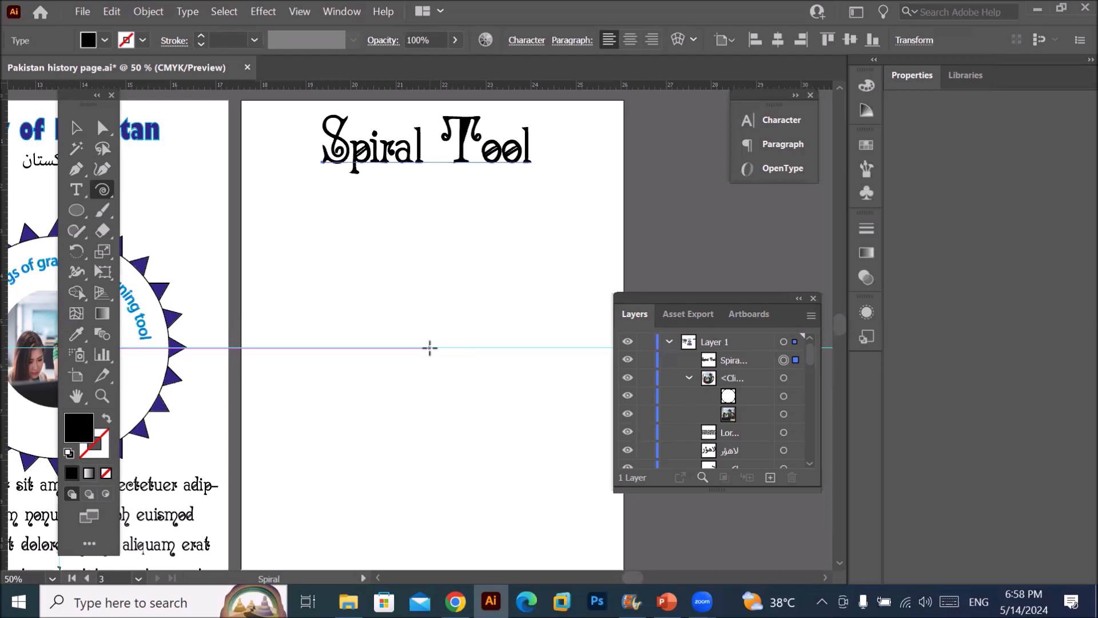
- Draw a spiral about 4.25 in wide and 4.48 in high below the heading, adding extra turns towards its centre
drag(429, 347, 396, 488)
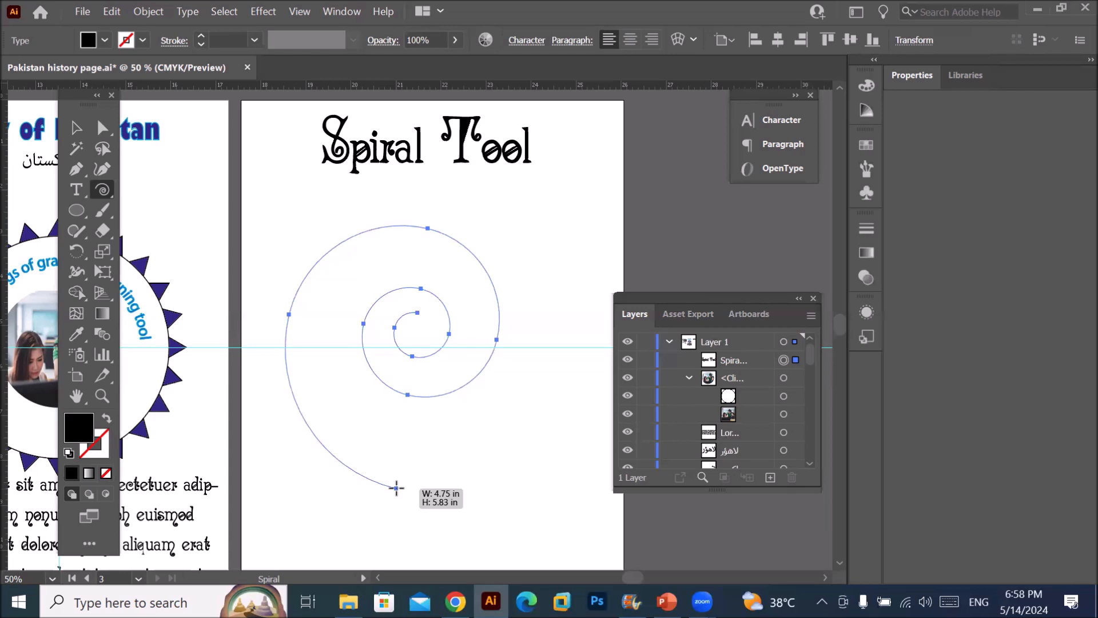
drag(397, 487, 399, 486)
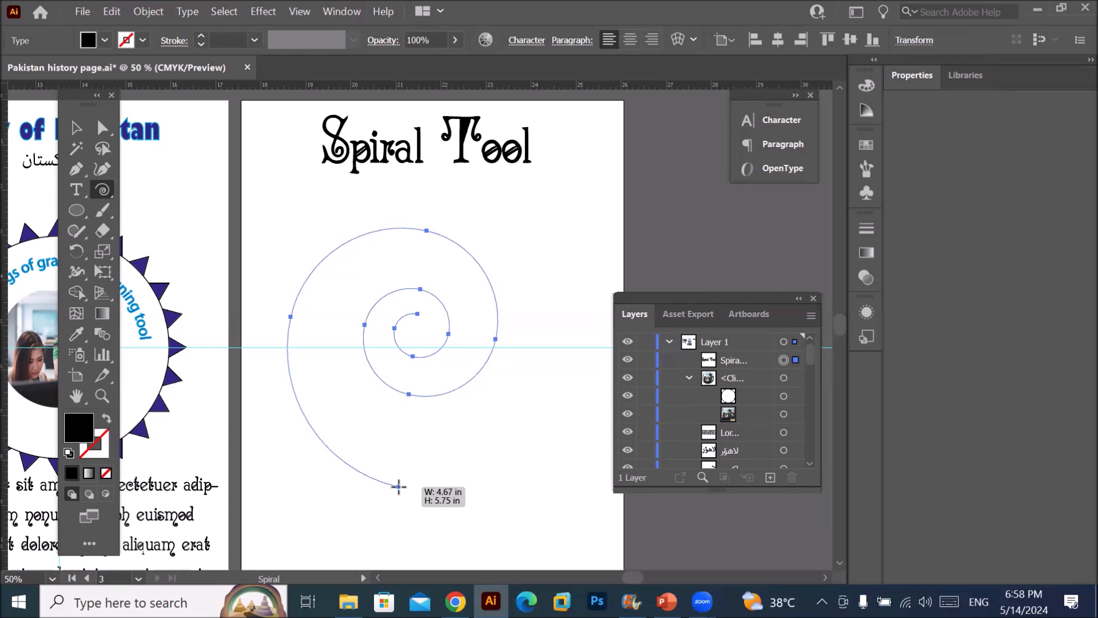
key(Down)
key(Down)
key(Down)
key(Down)
drag(398, 486, 504, 255)
key(Up)
key(Up)
key(Up)
key(Up)
key(Up)
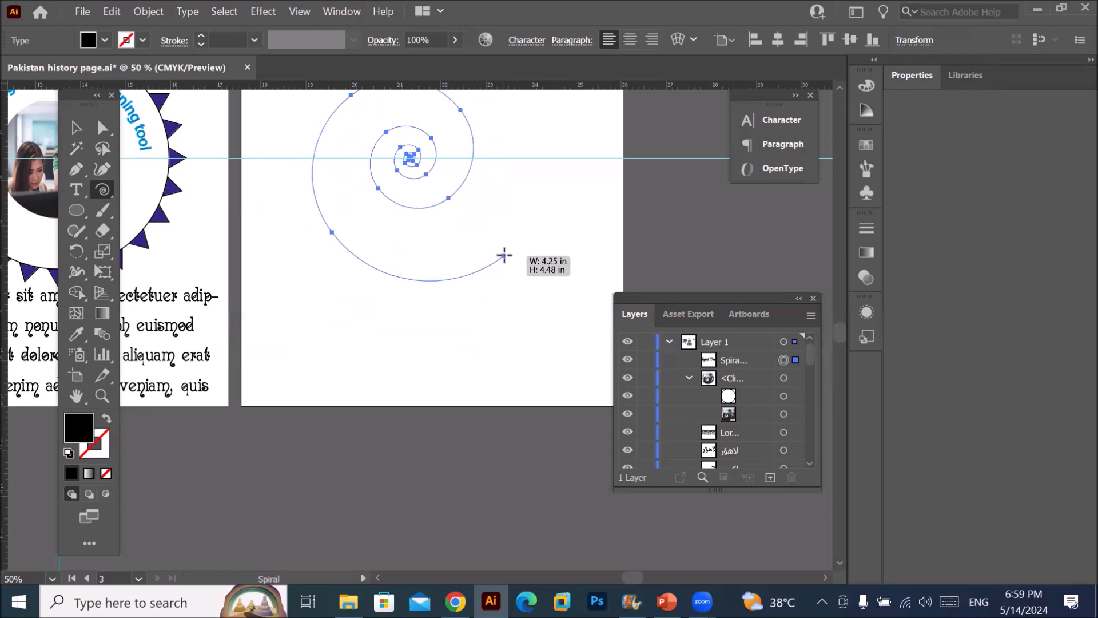
drag(505, 255, 507, 255)
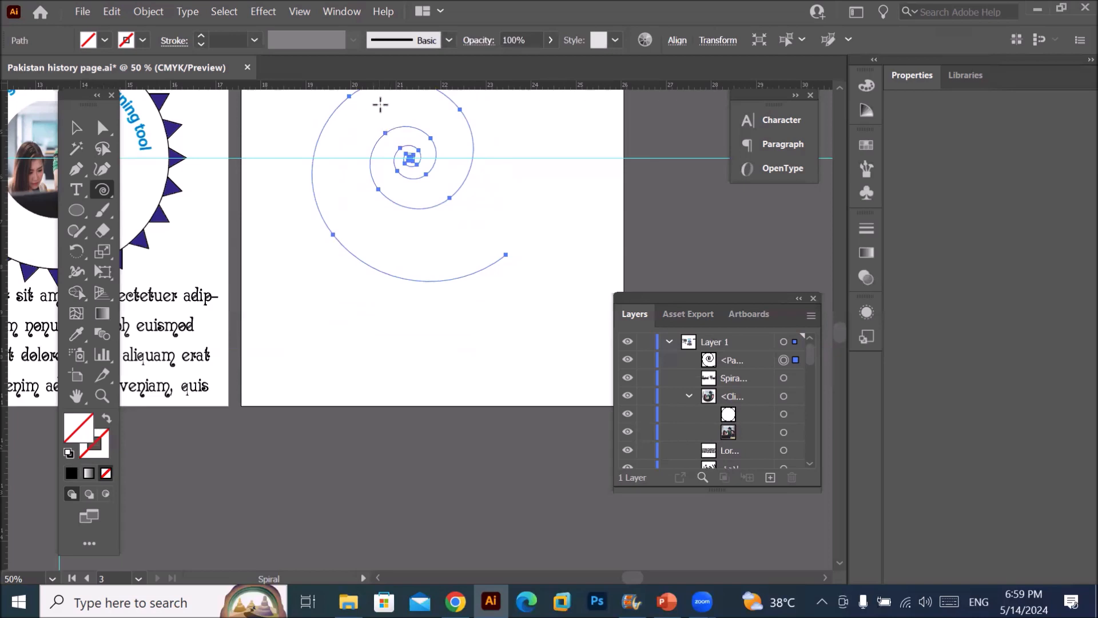
- Examine the innermost turns of the spiral up close with its anchor points displayed for direct selection
scroll(381, 105, up, 3)
scroll(463, 245, up, 5)
scroll(498, 283, up, 1)
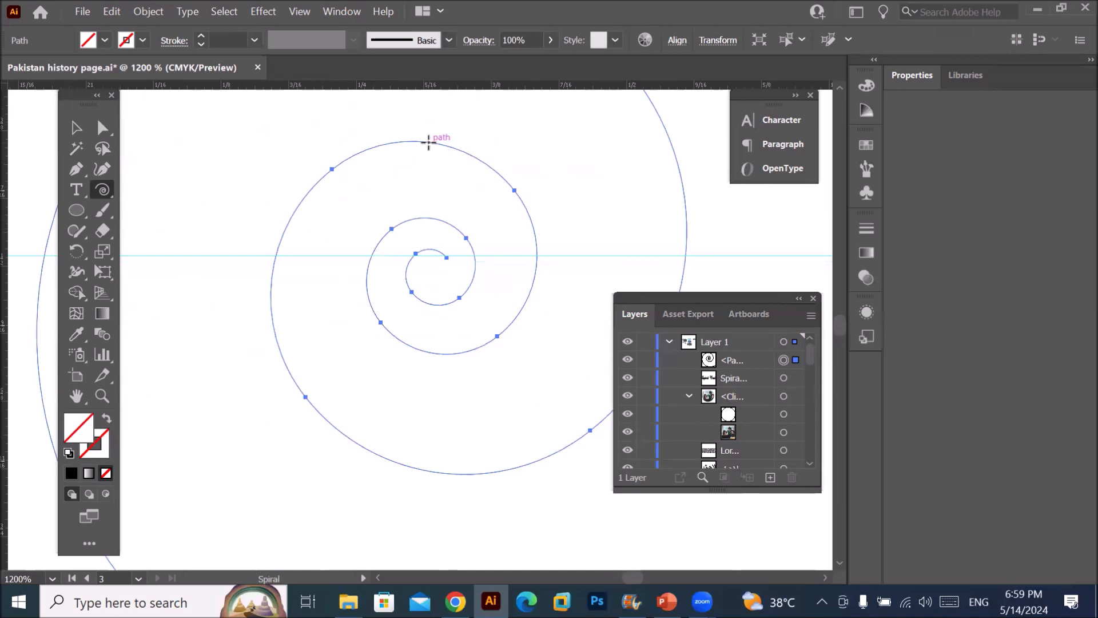
scroll(428, 141, down, 2)
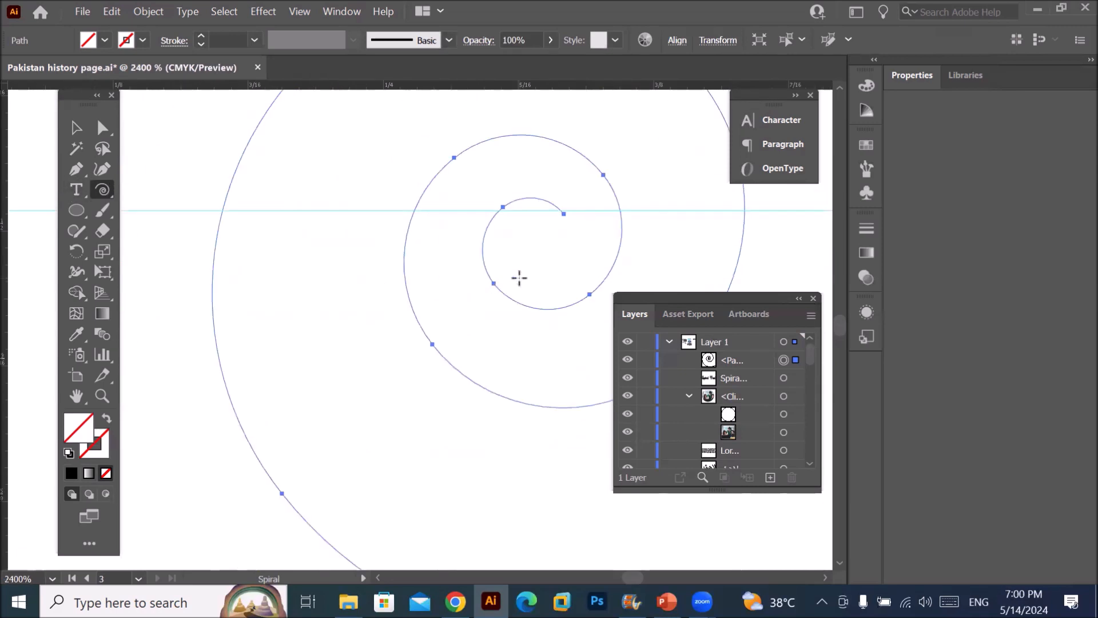
scroll(518, 277, down, 3)
scroll(518, 277, down, 1)
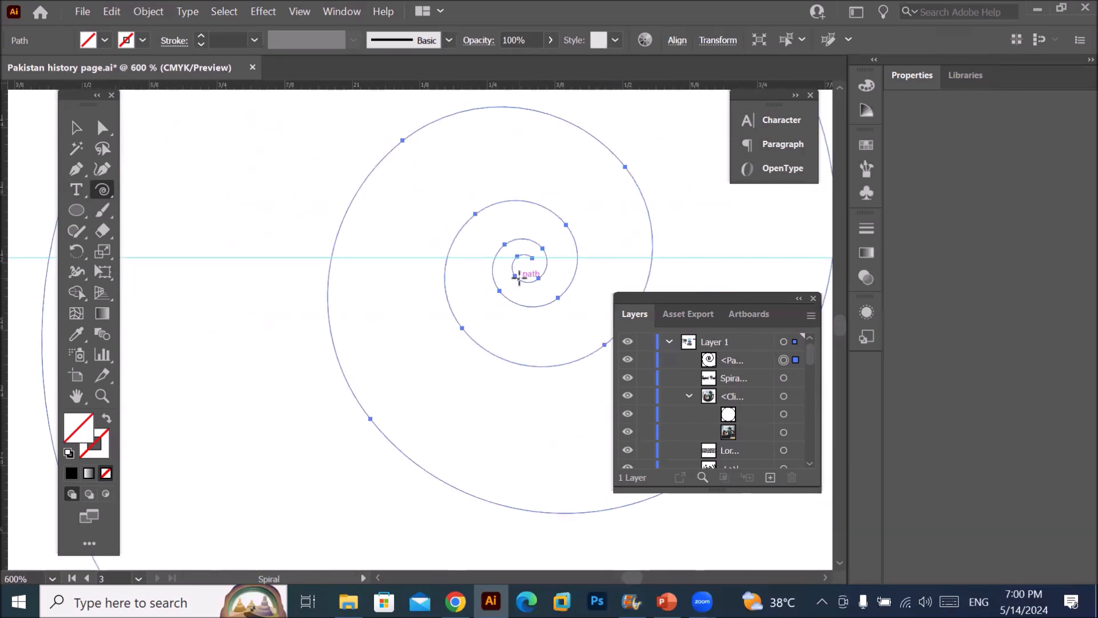
click(76, 127)
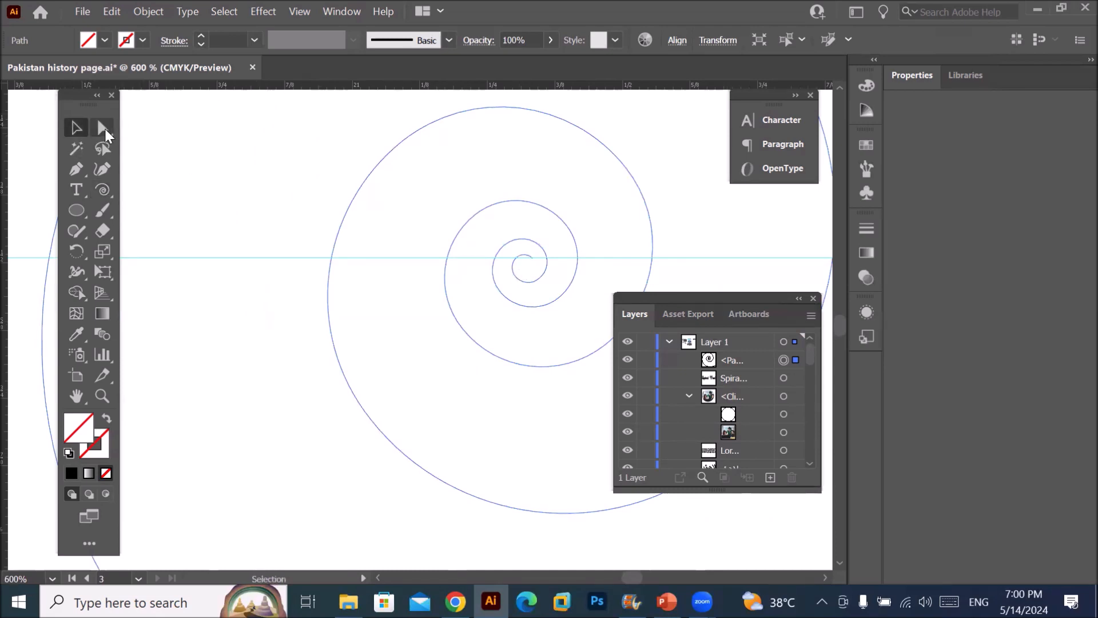
click(102, 125)
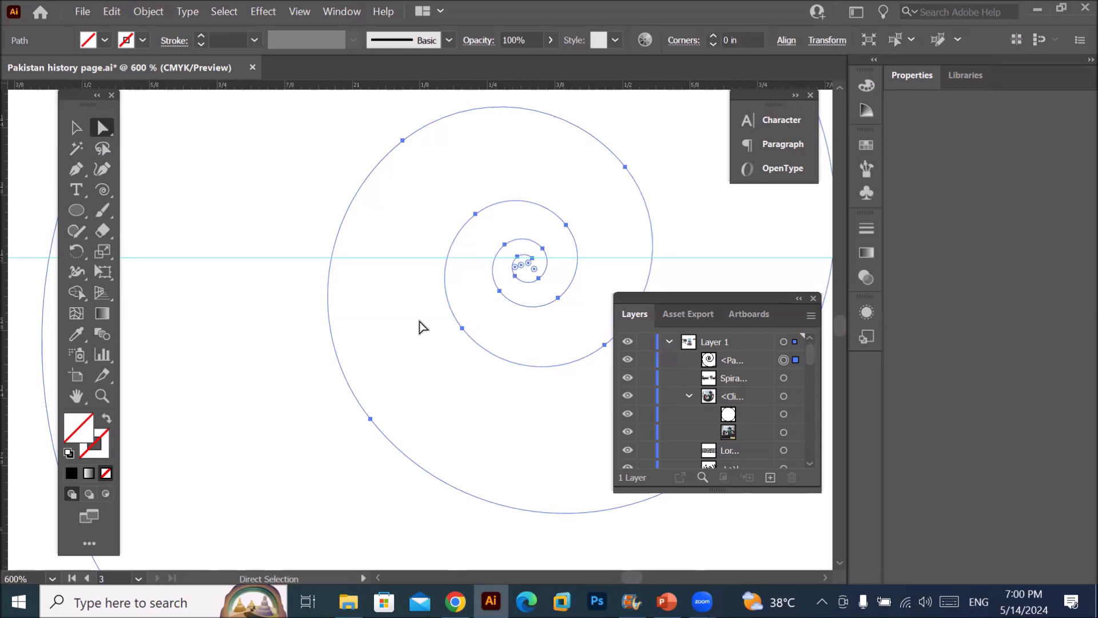
scroll(799, 566, right, 5)
scroll(799, 566, right, 2)
scroll(588, 257, down, 2)
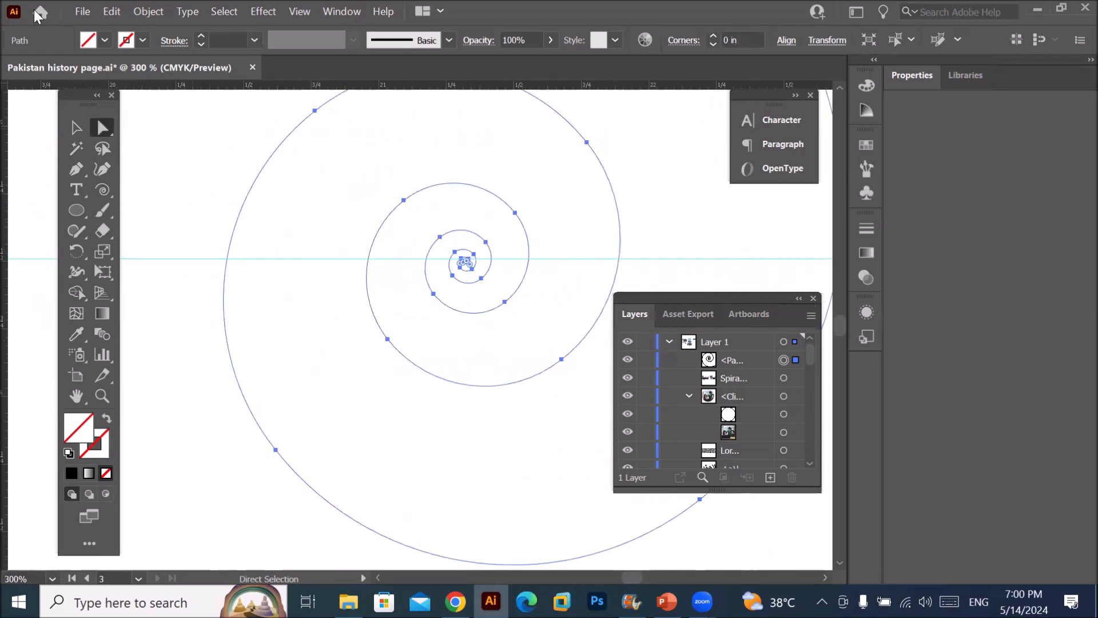
- Give the spiral a black stroke with a weight of 4 pt
click(105, 40)
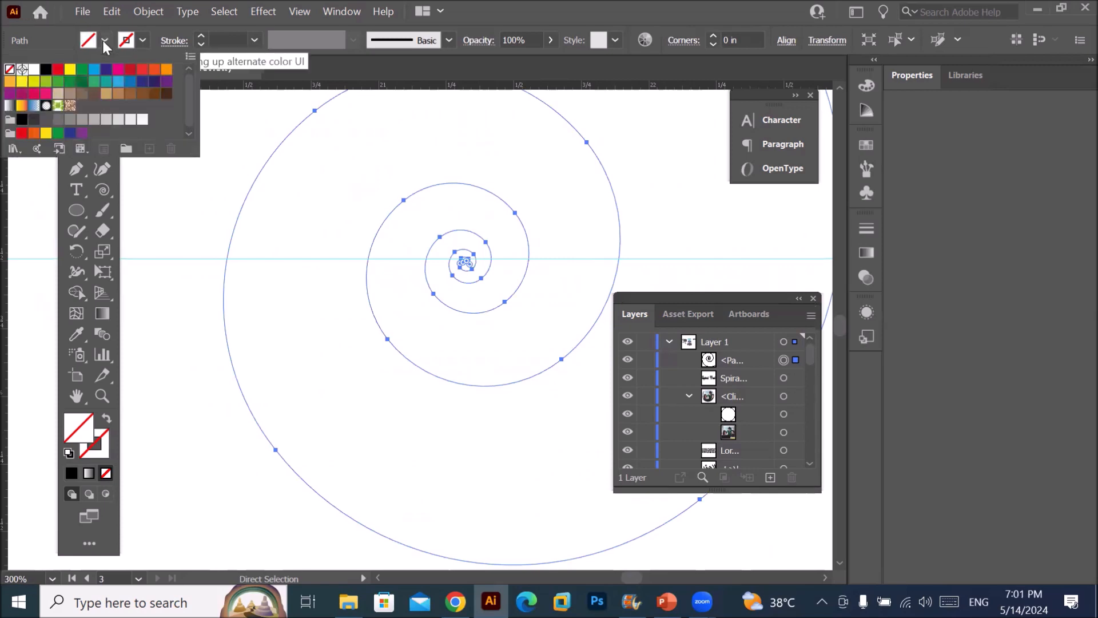
click(142, 40)
click(142, 40)
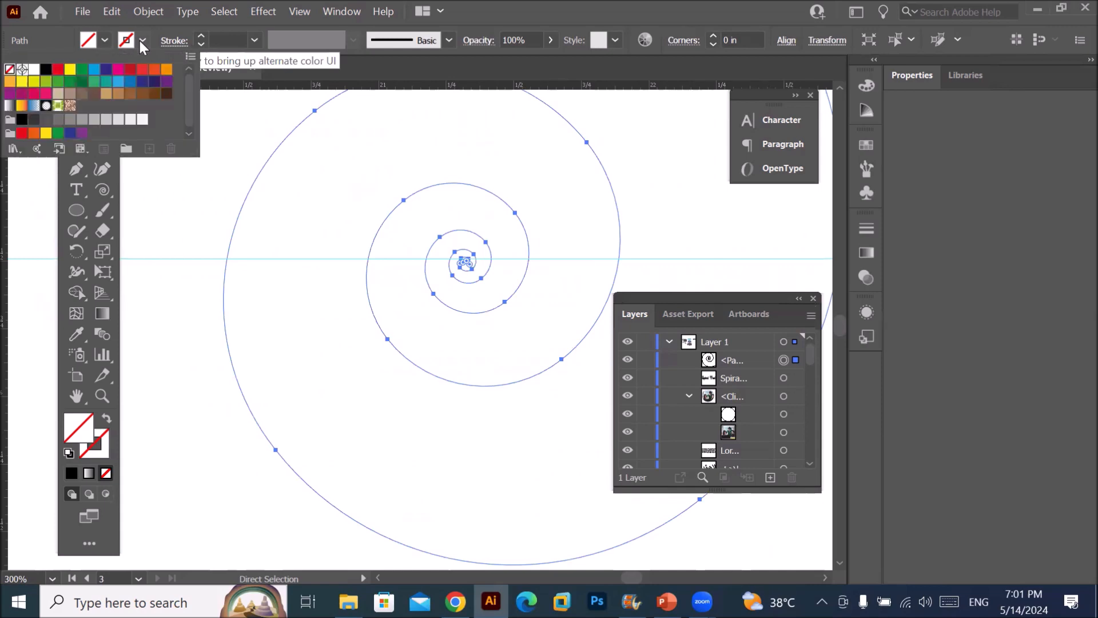
click(46, 71)
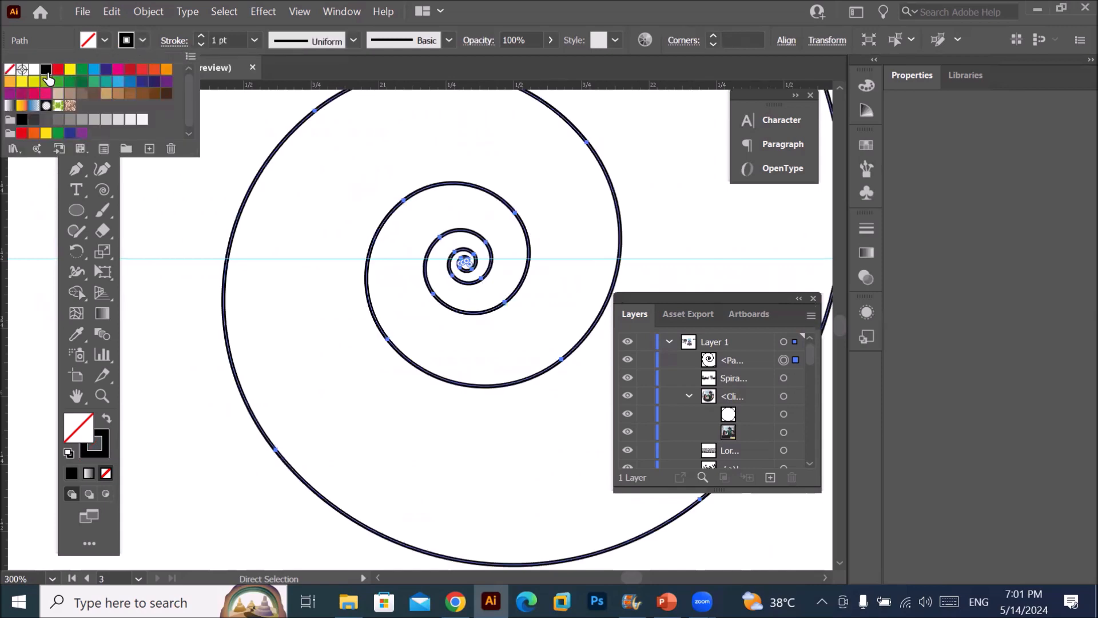
click(200, 37)
click(200, 37)
click(200, 37)
click(200, 37)
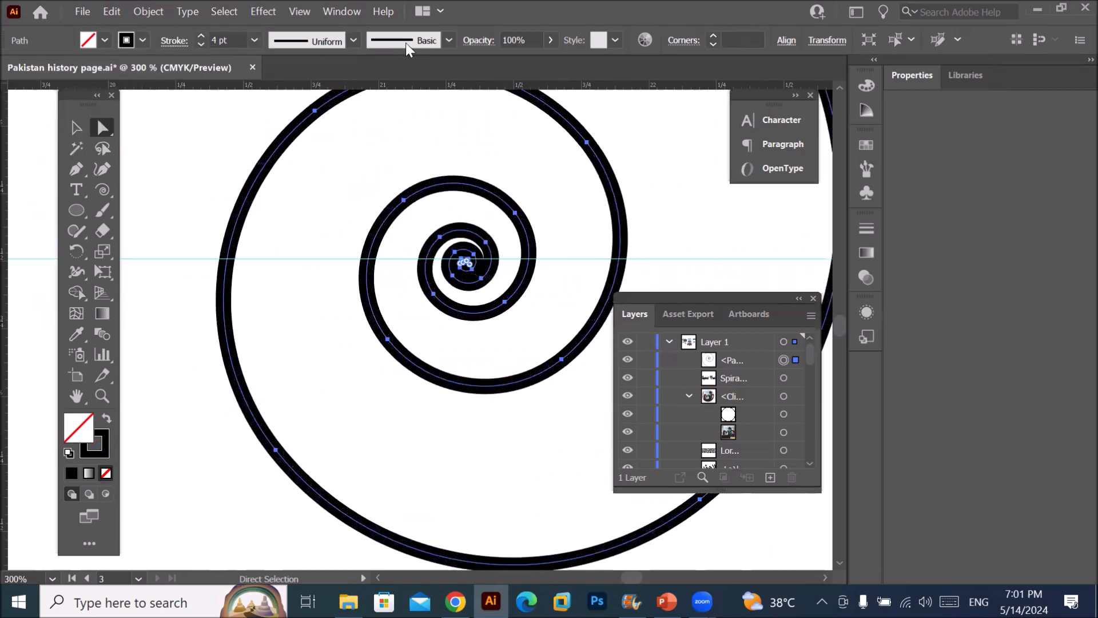
- Apply Width Profile 1 to the spiral's stroke and move the Layers panel clear of the spiral
click(353, 41)
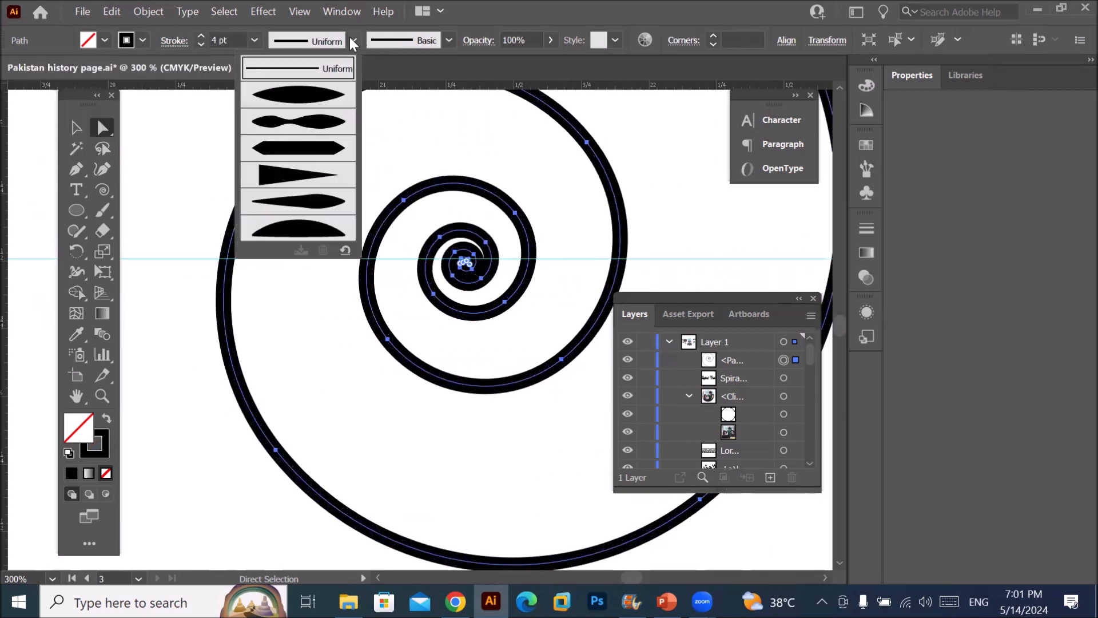
click(328, 92)
scroll(471, 198, down, 2)
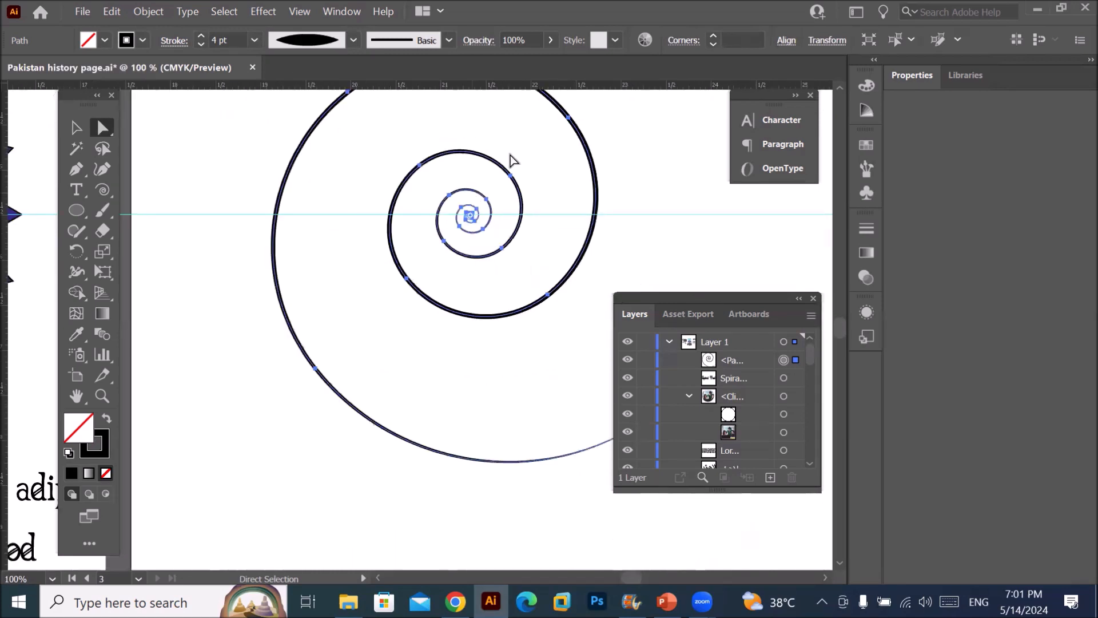
click(839, 88)
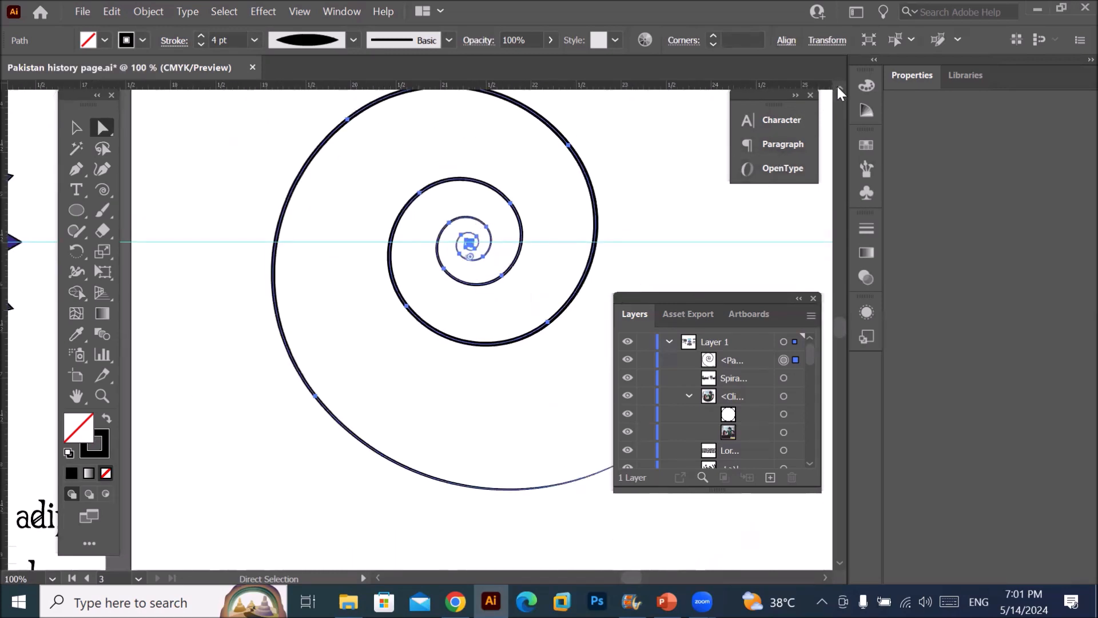
click(837, 88)
drag(698, 293, 752, 217)
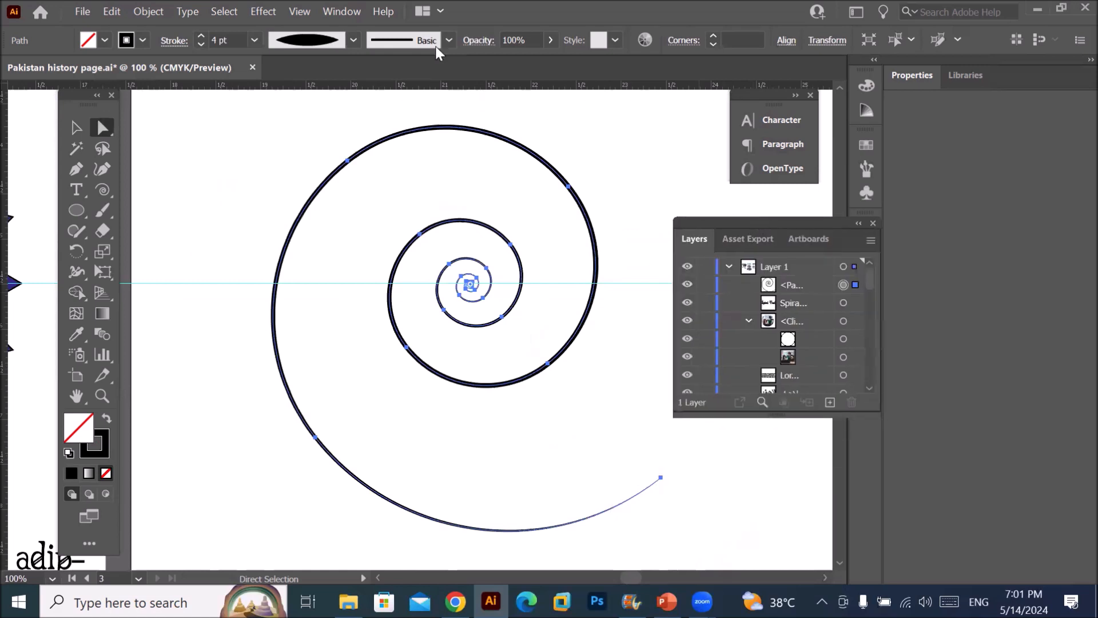
- Apply Width Profile 2 to the spiral and set its stroke weight to 17 pt
click(353, 40)
click(303, 125)
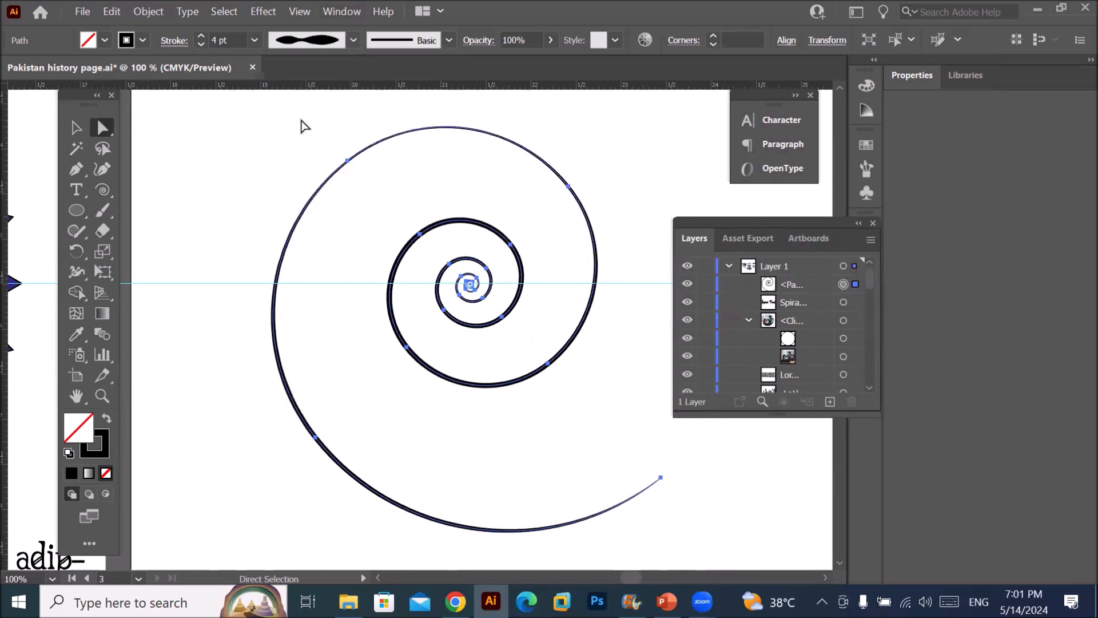
click(199, 34)
click(200, 34)
click(199, 35)
click(200, 34)
click(199, 34)
click(200, 34)
click(199, 34)
click(199, 33)
click(199, 33)
click(199, 33)
click(199, 33)
click(199, 33)
click(199, 33)
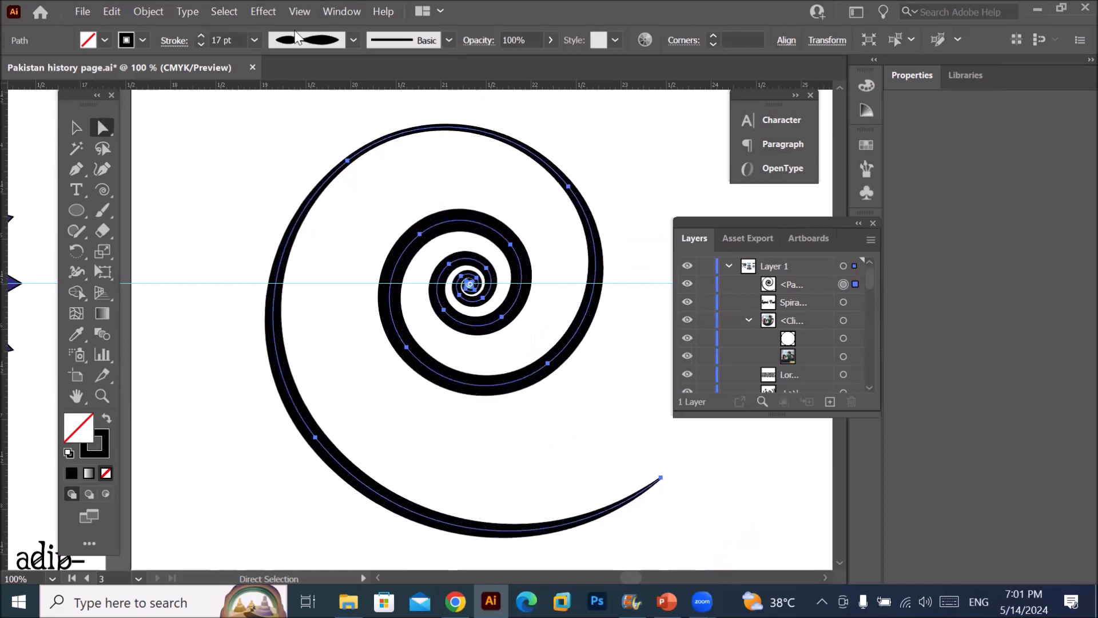
- Try Width Profile 4 and Width Profile 6 on the spiral's stroke, and return it to the Uniform profile
click(352, 40)
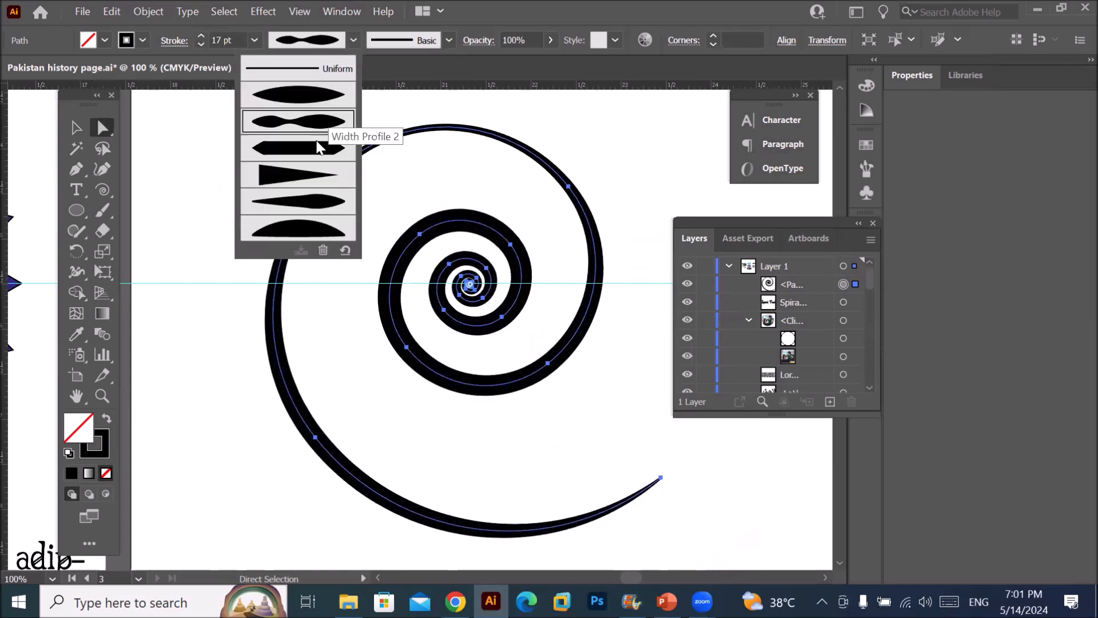
click(301, 177)
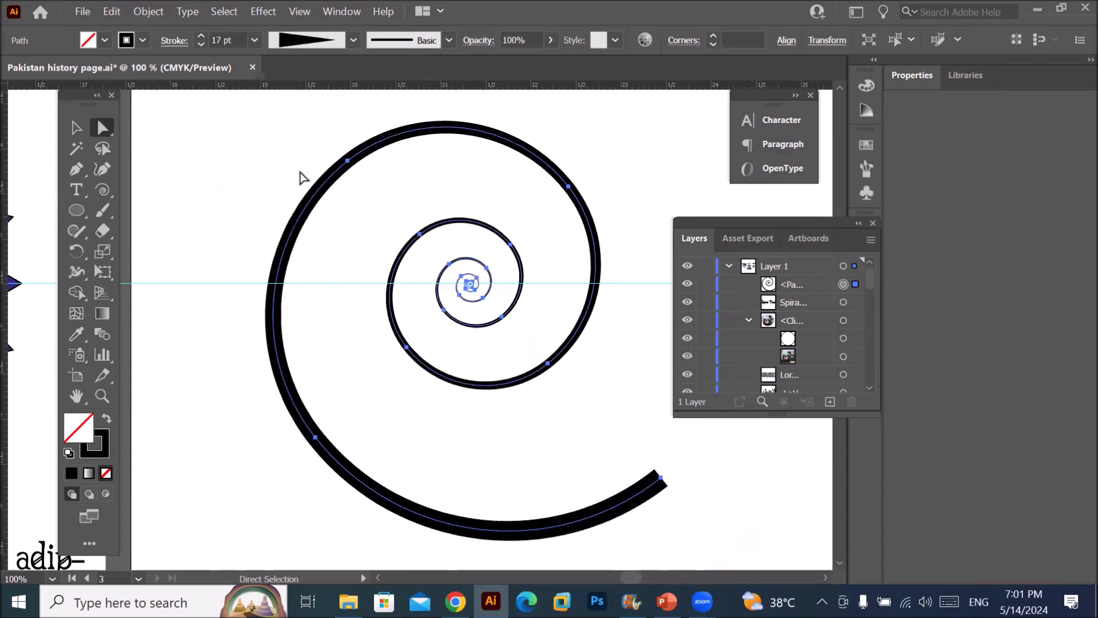
click(351, 42)
click(302, 225)
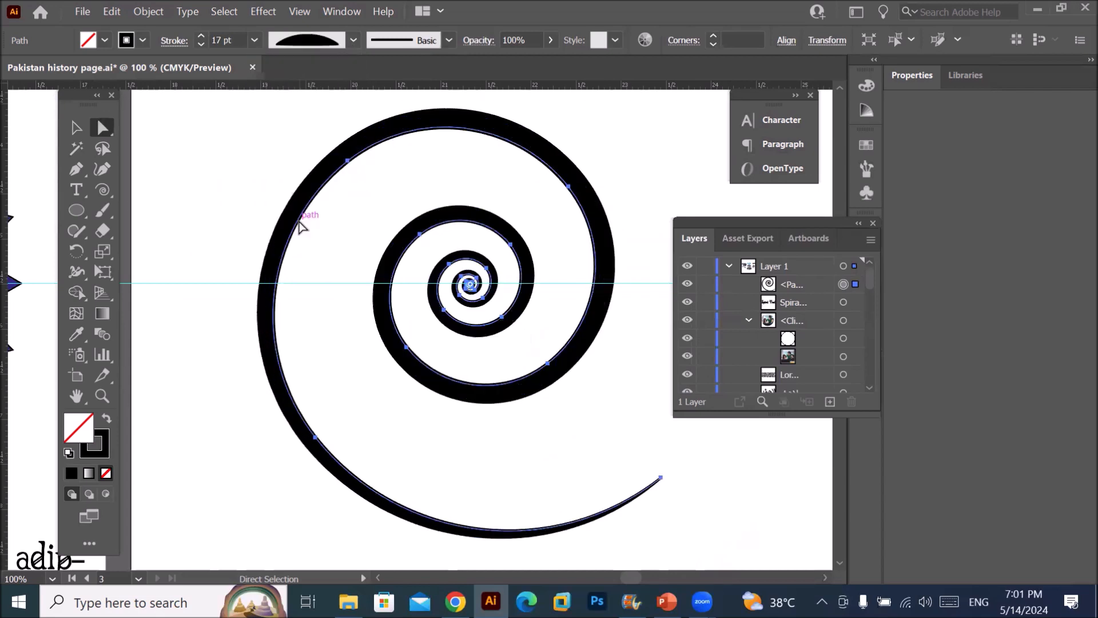
click(353, 40)
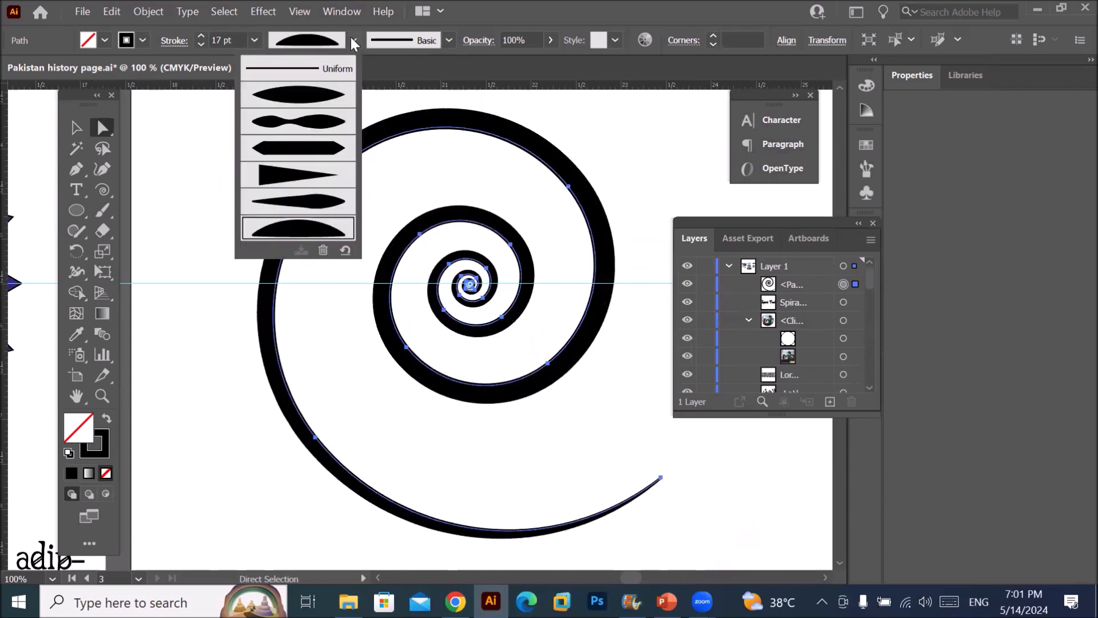
click(325, 69)
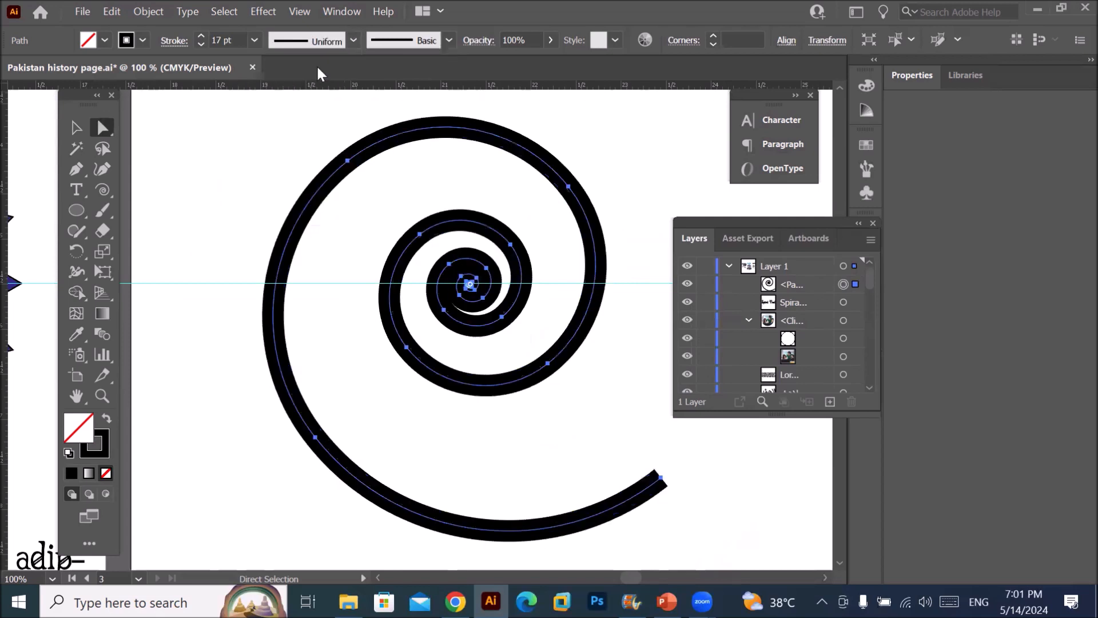
- Apply Width Profile 3 to the spiral's stroke and inspect the tapered end at its centre
click(347, 35)
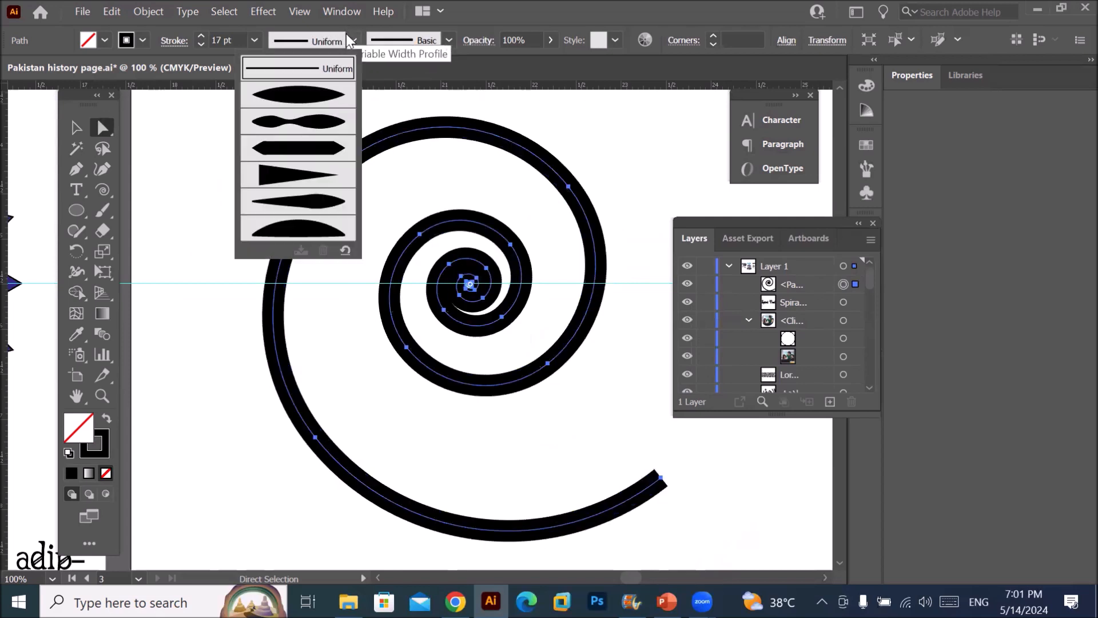
click(300, 145)
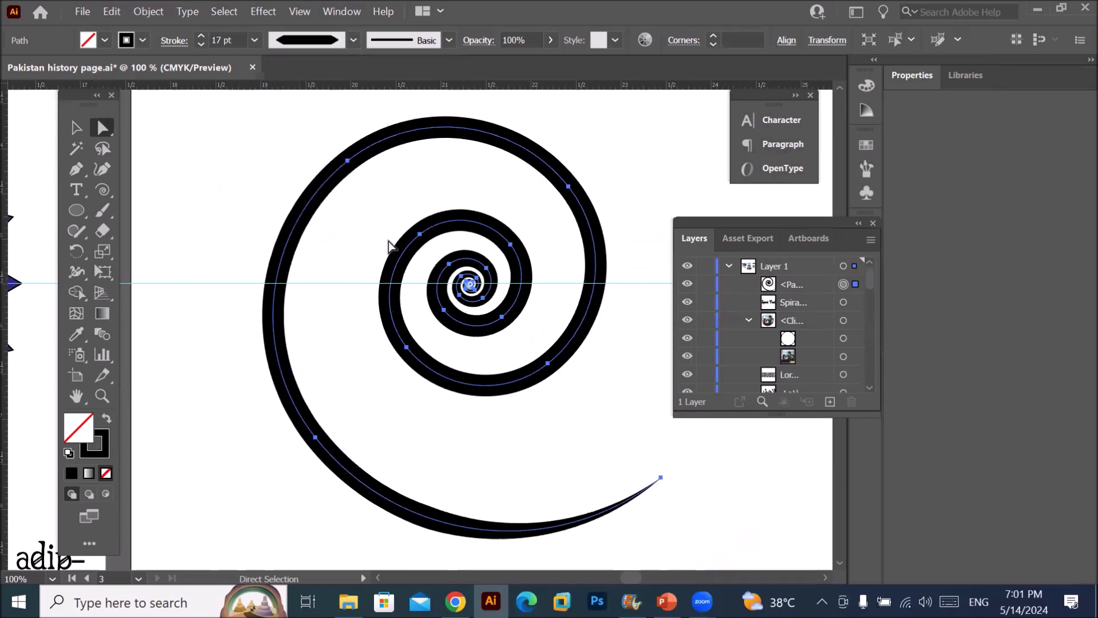
scroll(472, 286, up, 6)
scroll(439, 266, up, 6)
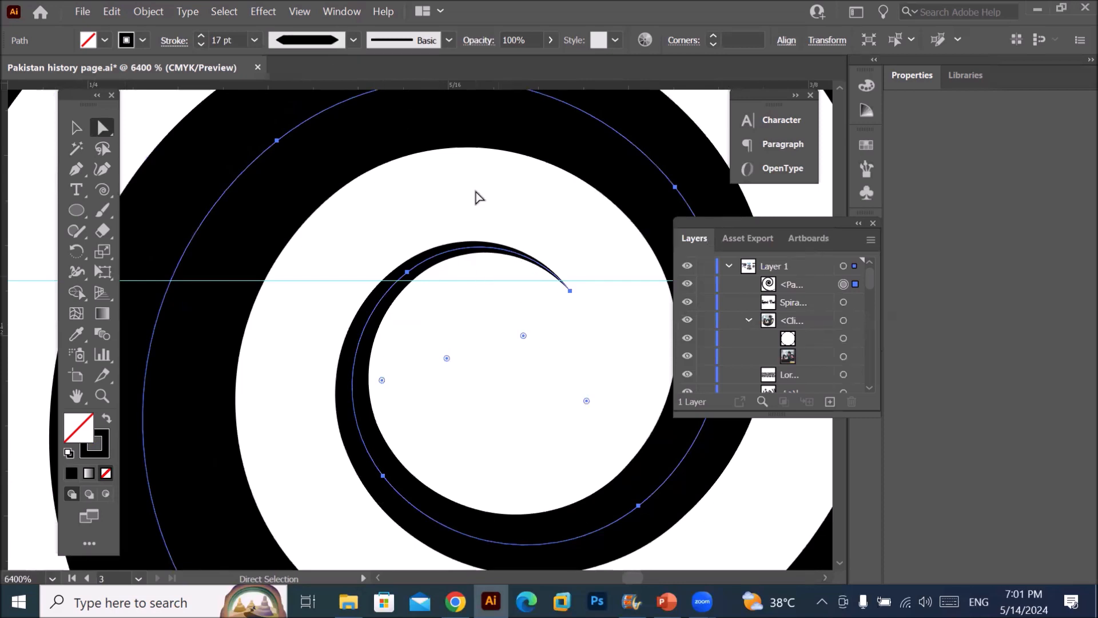
scroll(477, 198, down, 6)
scroll(476, 196, down, 4)
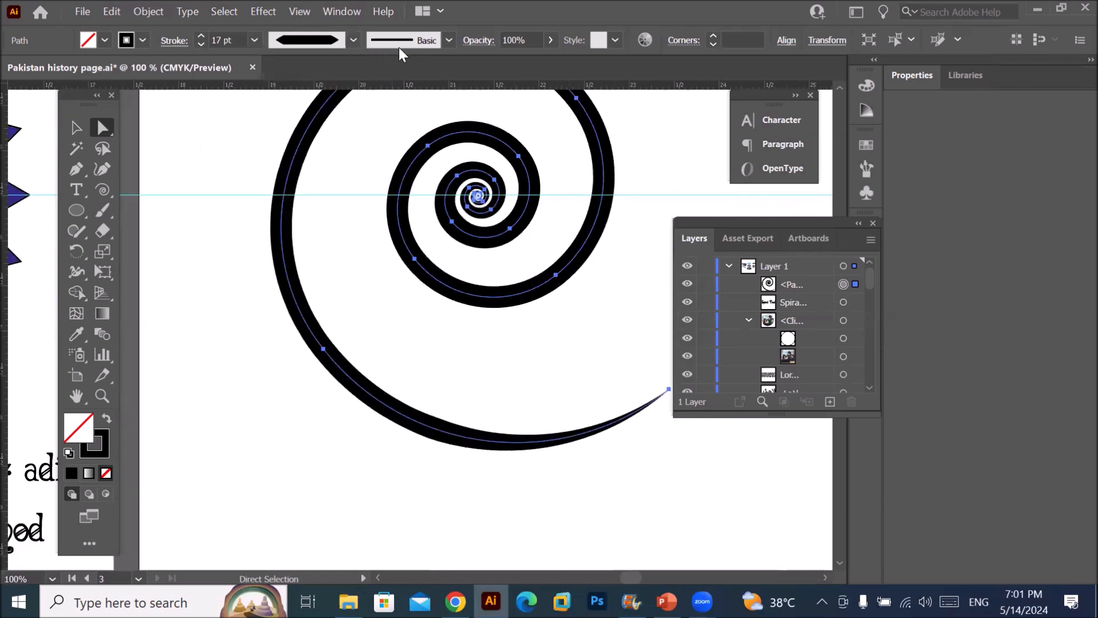
- Apply the rough charcoal-textured brush to the spiral, and pick the Tribeveled brush from the Borders_Frames library
click(449, 40)
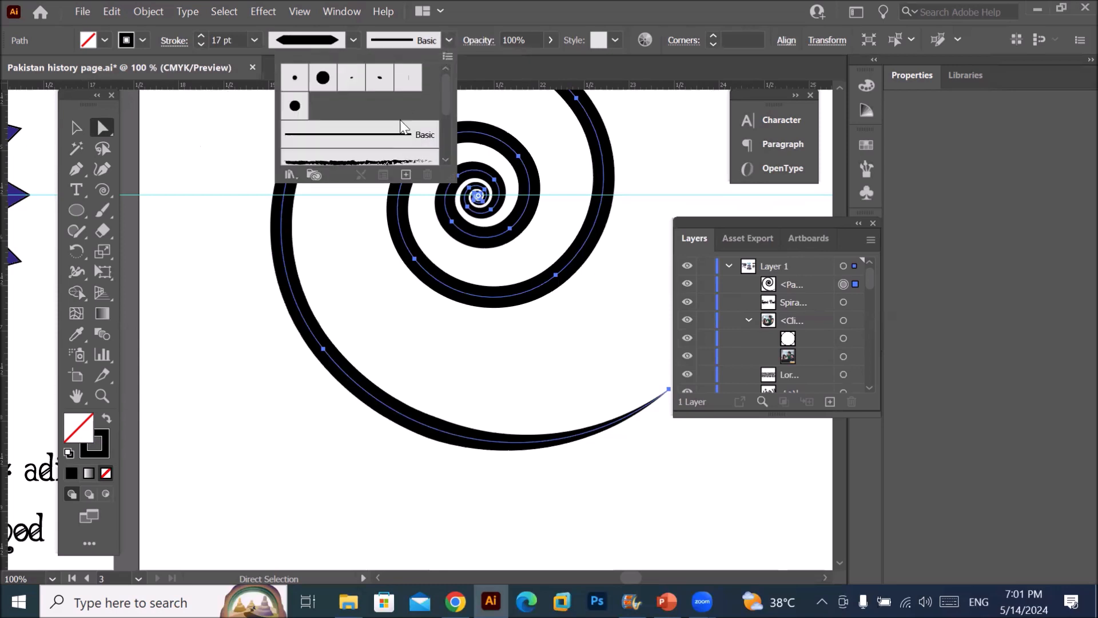
click(381, 163)
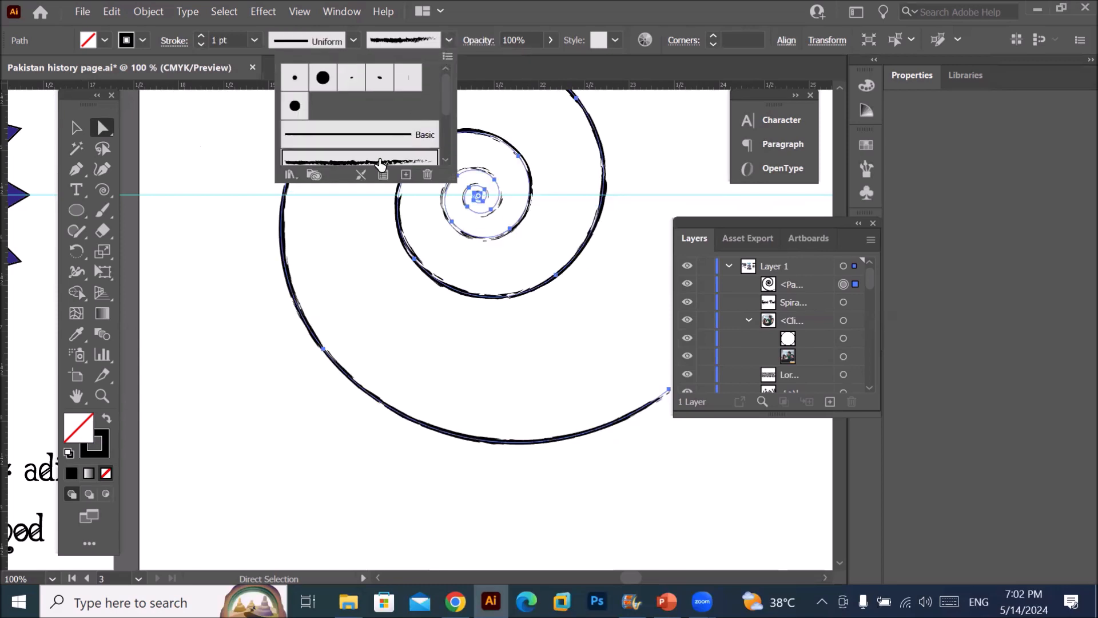
click(290, 174)
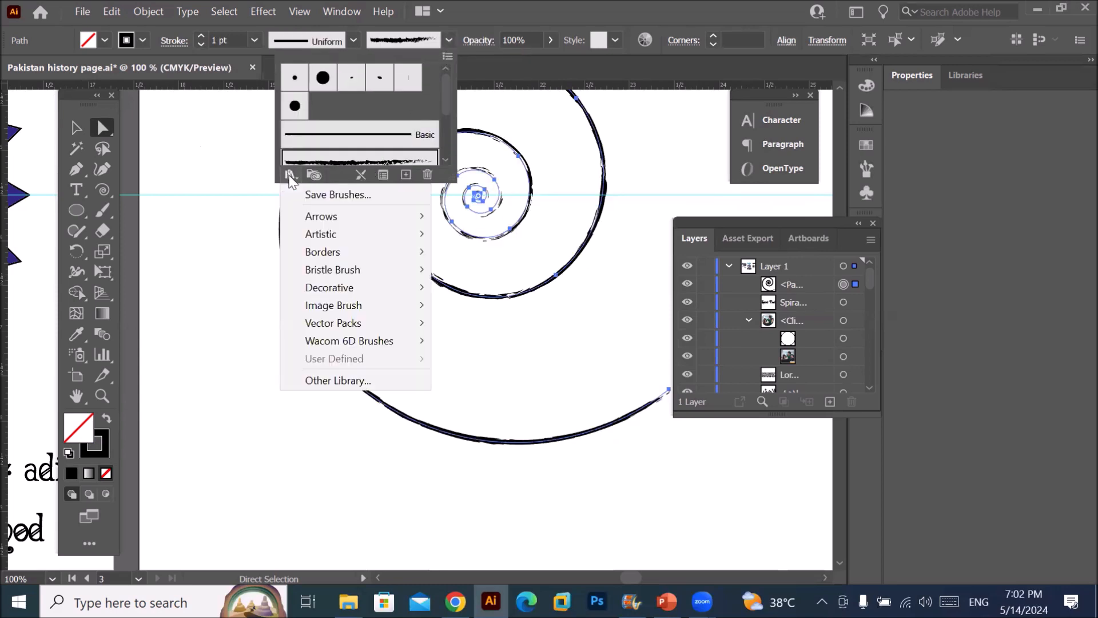
mouse_move(345, 250)
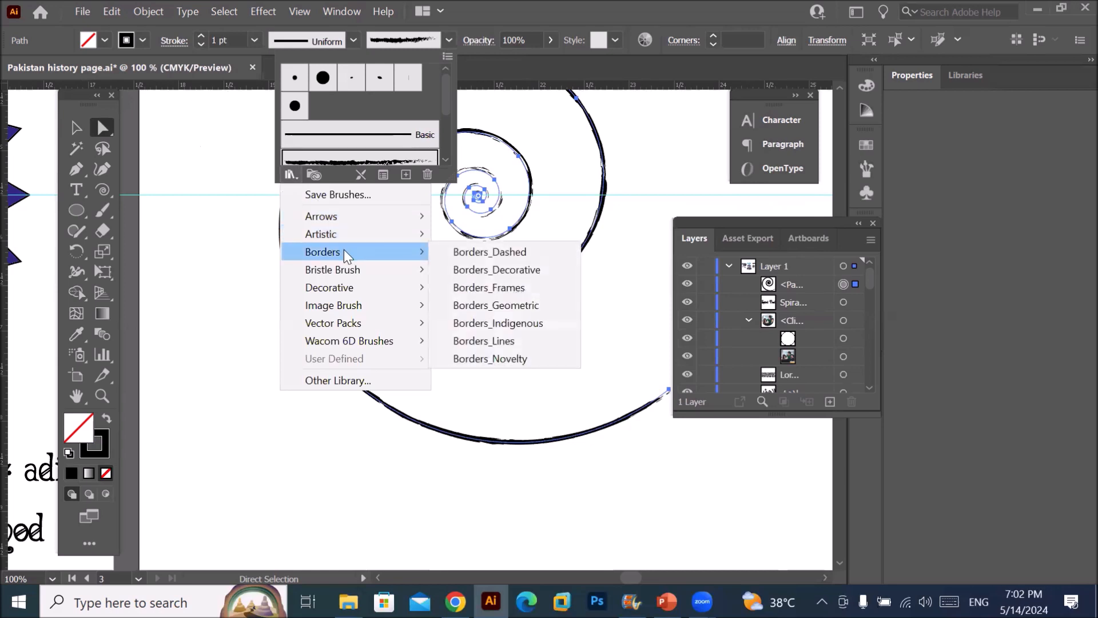
click(513, 288)
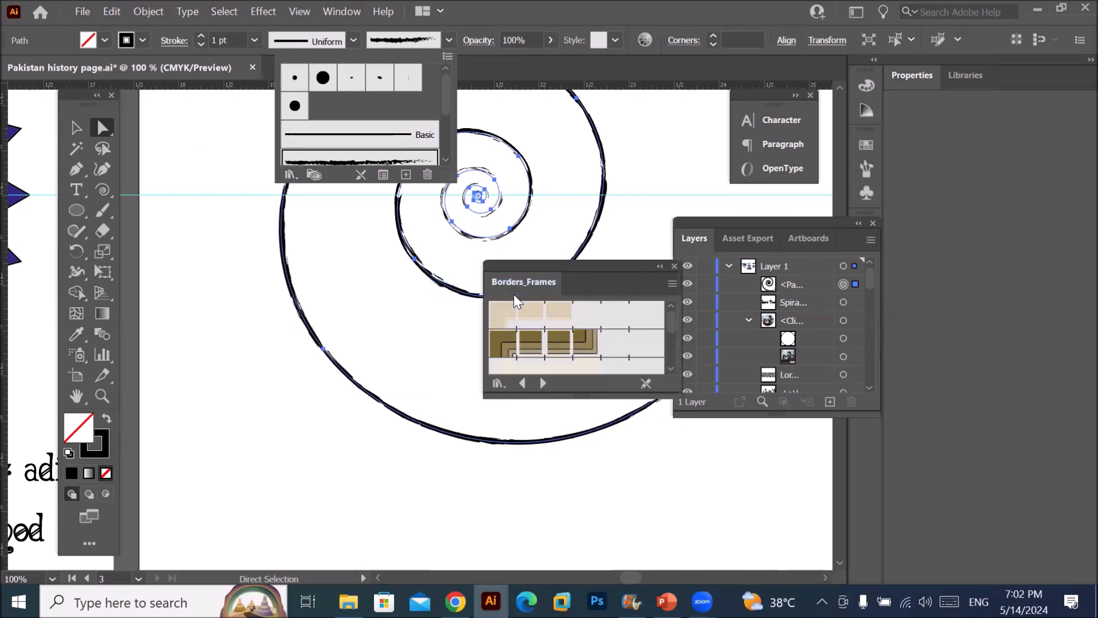
click(556, 346)
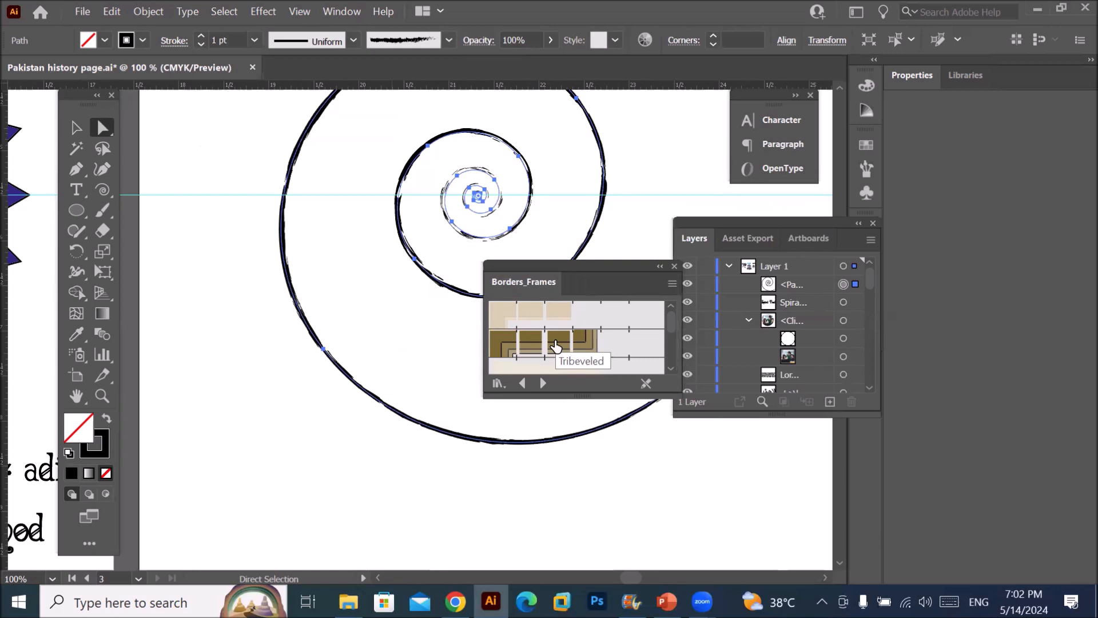
- Try the Tribeveled border brush on the spiral's stroke with the weight reduced to 0.5 pt
click(556, 346)
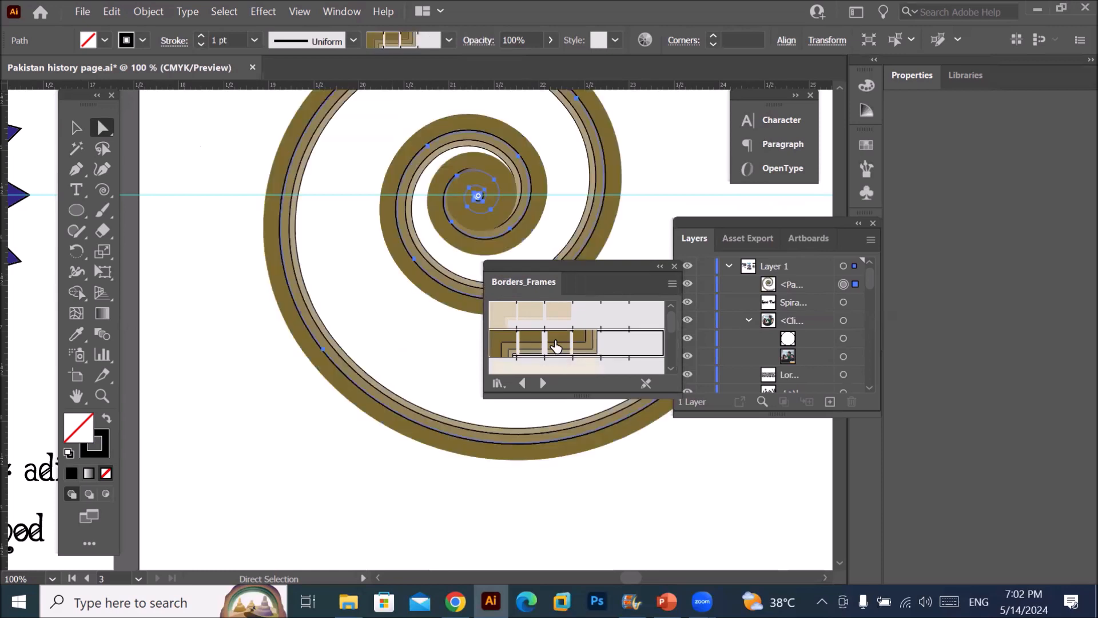
click(201, 45)
click(201, 46)
click(202, 46)
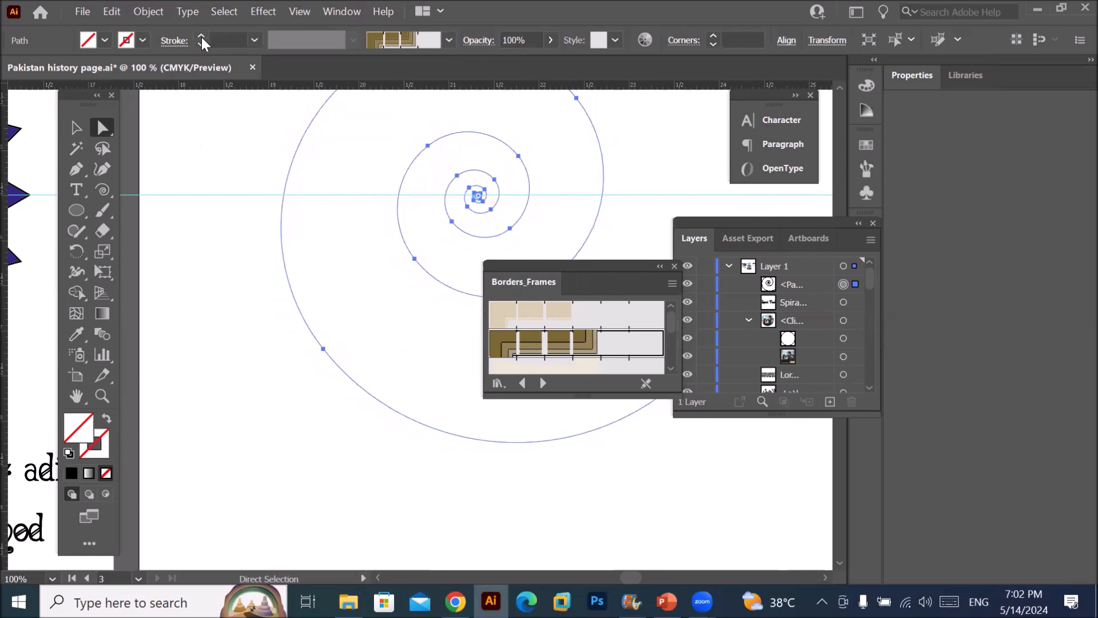
click(201, 36)
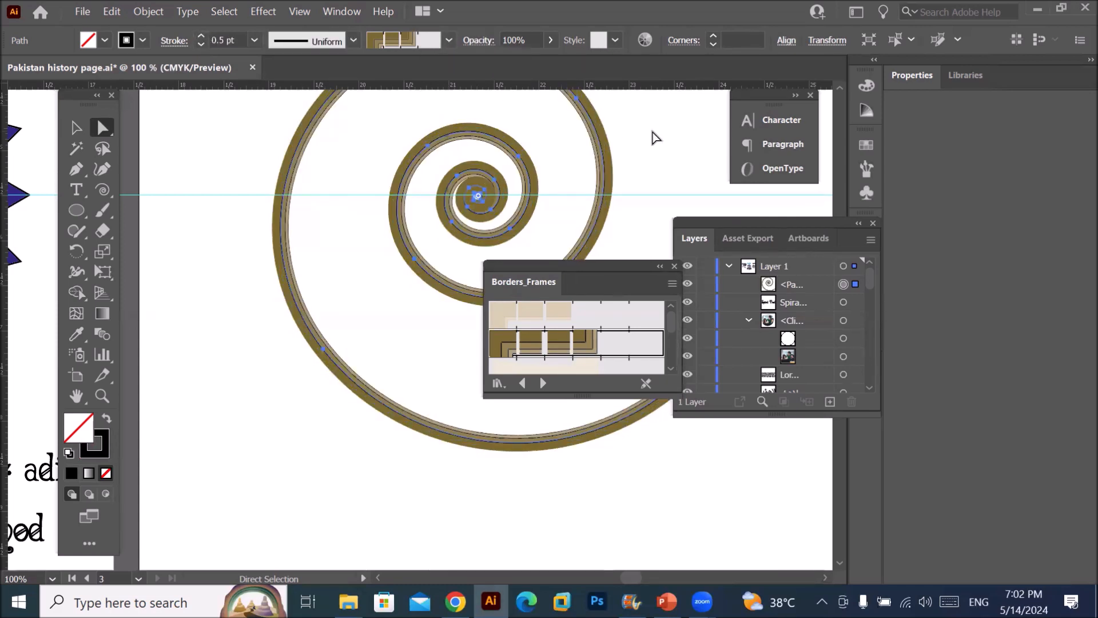
- Try the red triangle brush from Borders_Geometric and the sun-cornered brush from Borders_Indigenous on the spiral
click(542, 383)
click(550, 366)
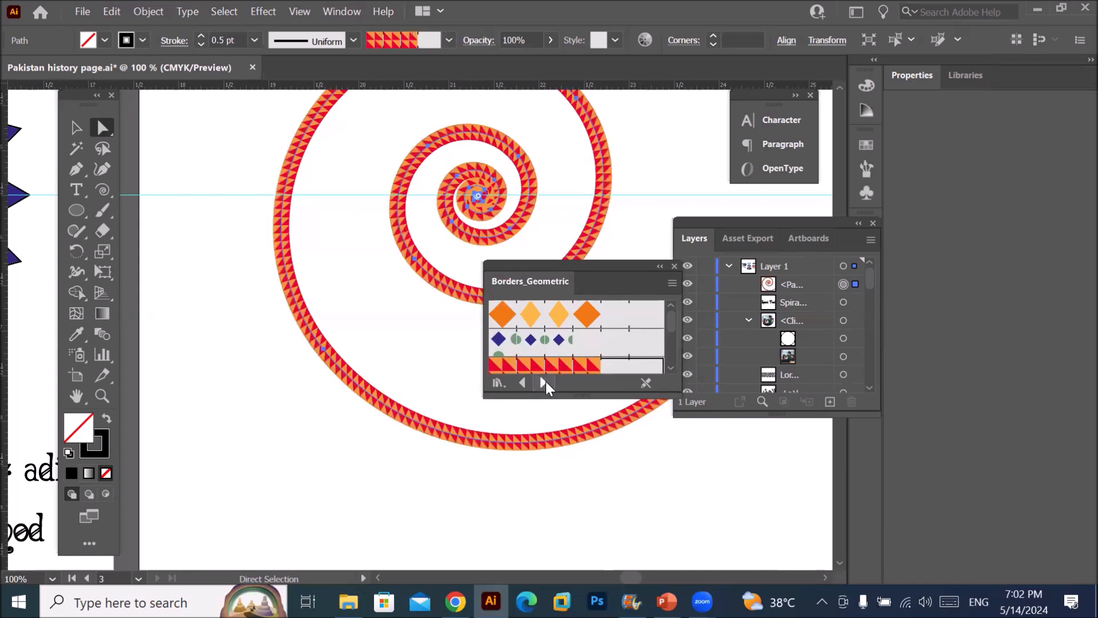
click(543, 382)
click(545, 344)
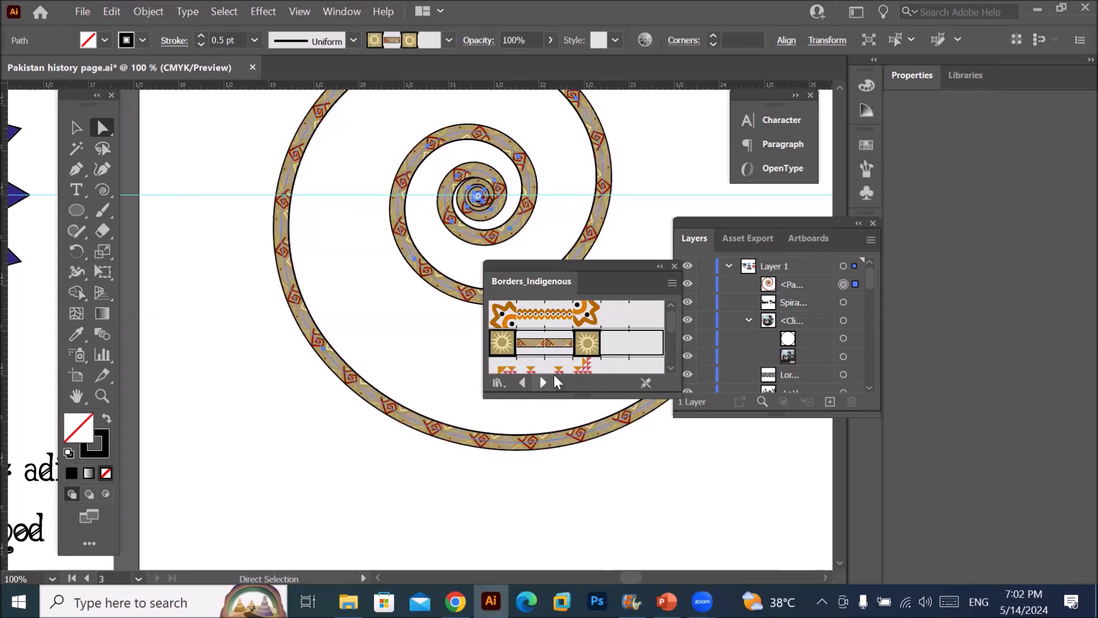
- Try the black airplane brush and the green Arrow 1 brush from the Borders_Novelty library on the spiral
click(543, 382)
click(543, 382)
click(553, 323)
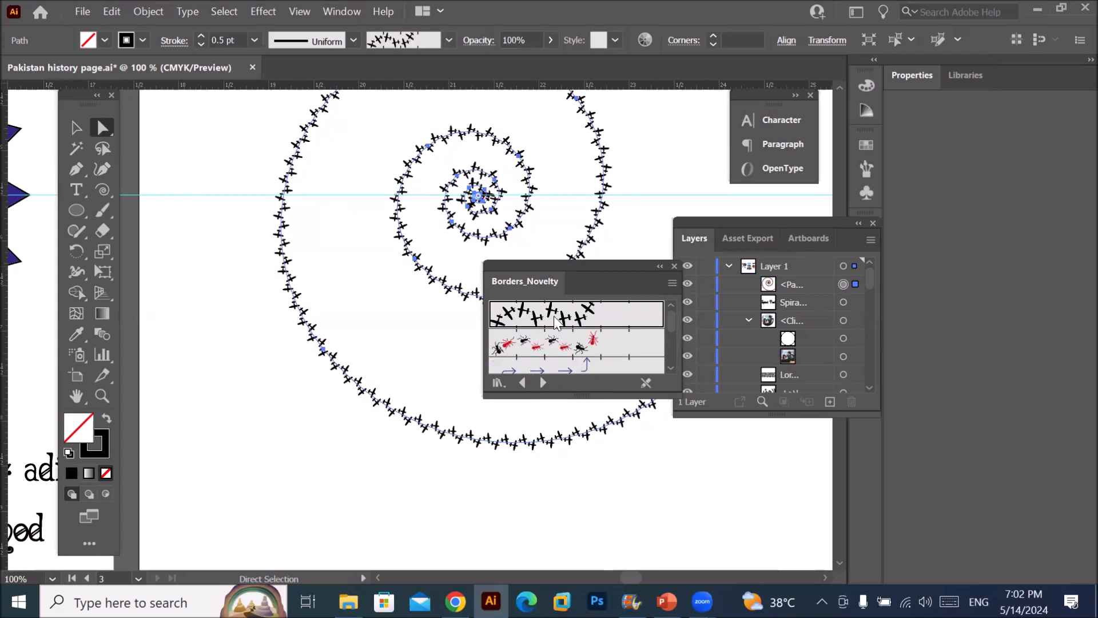
scroll(553, 321, down, 2)
click(554, 359)
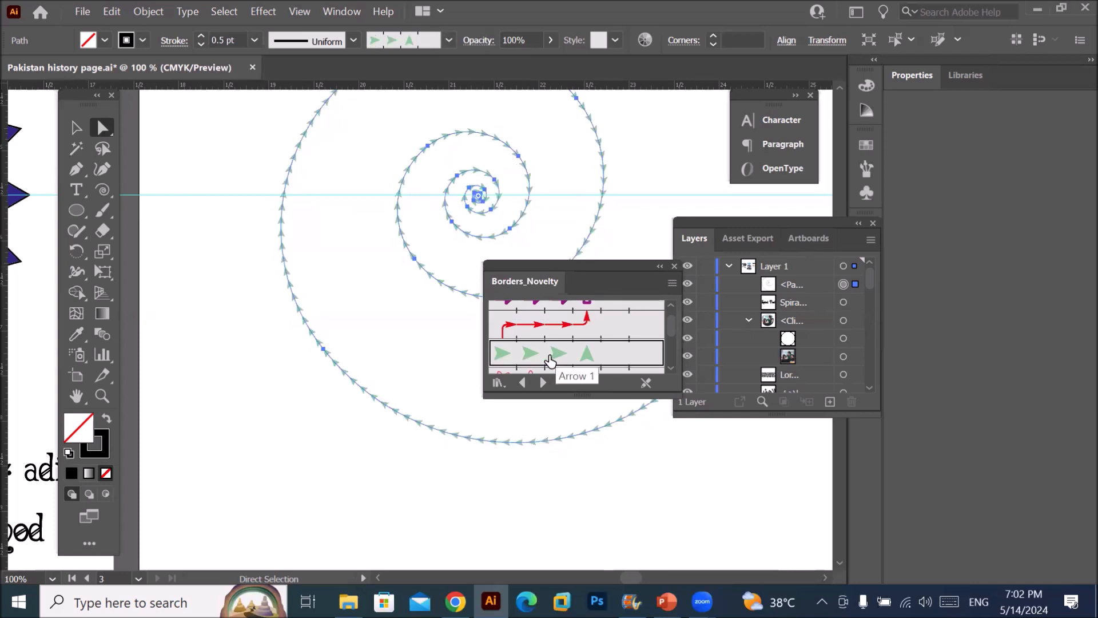
- Try the black hands brush and the orange leaf brush from Borders_Novelty on the spiral
scroll(548, 366, down, 3)
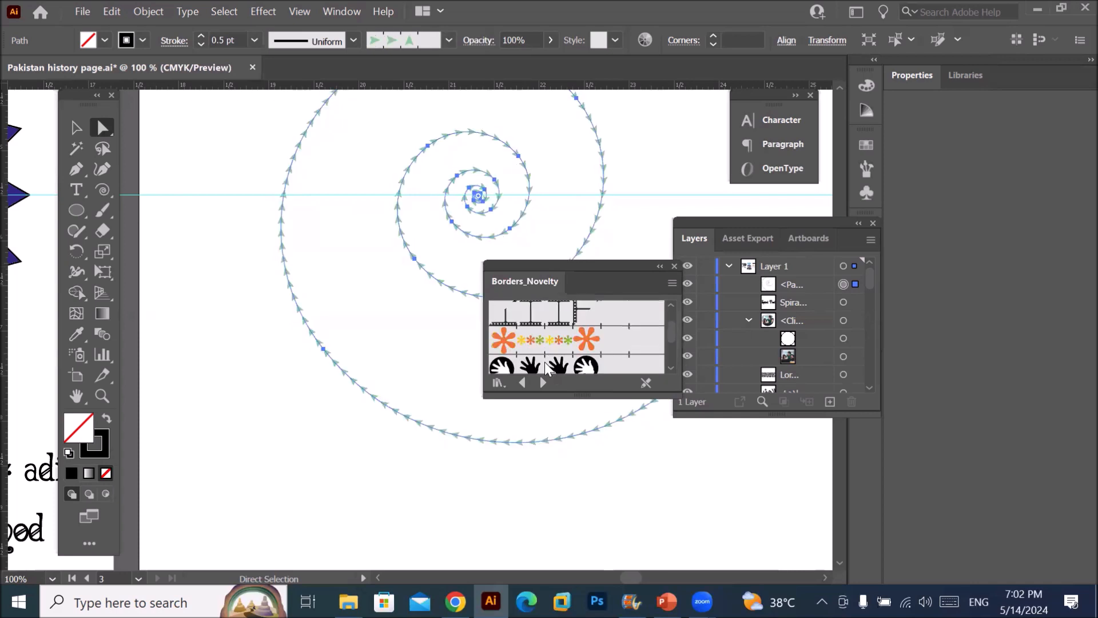
click(548, 368)
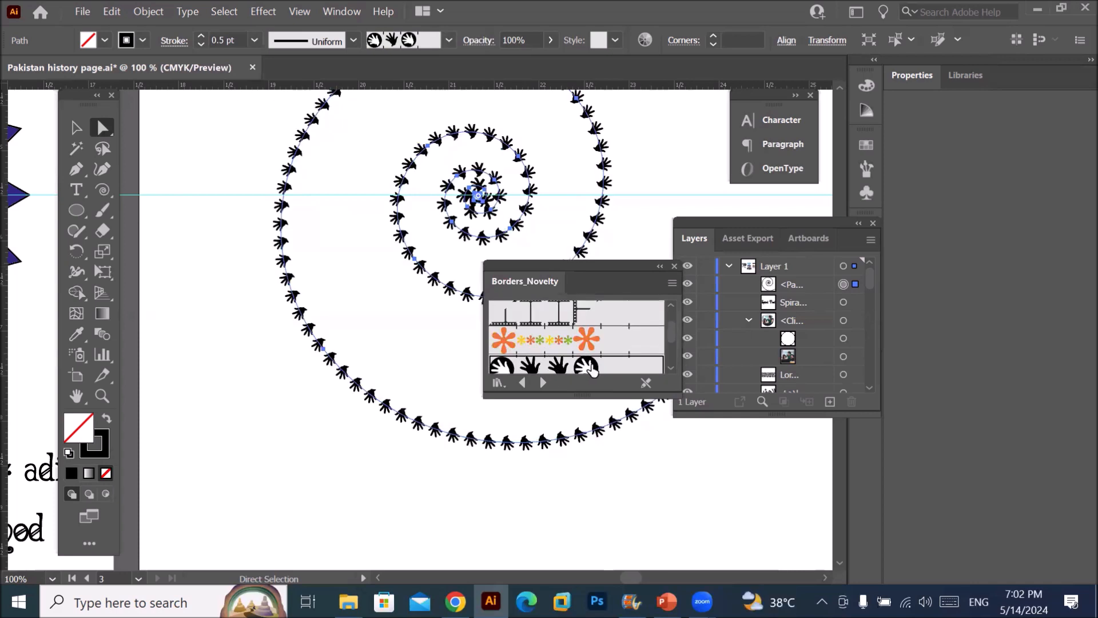
scroll(571, 343, down, 3)
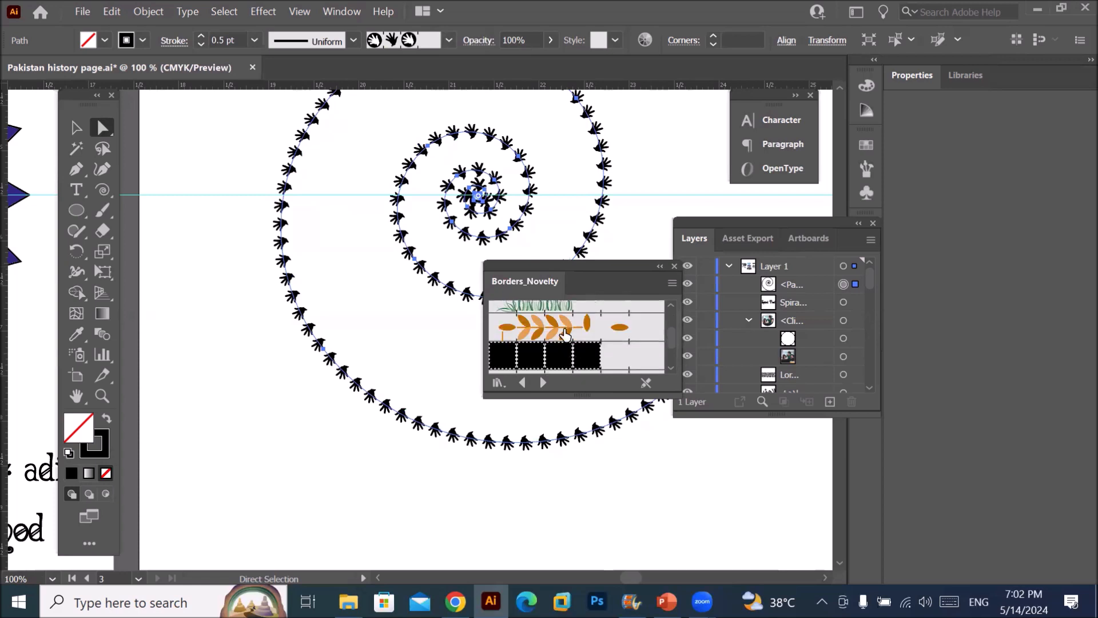
click(564, 334)
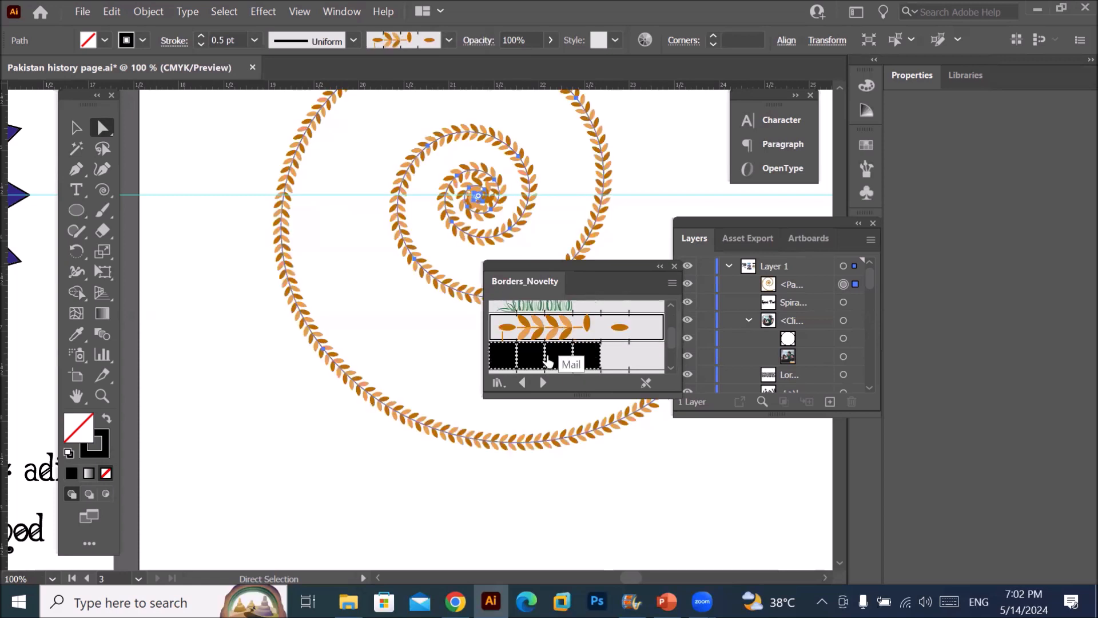
- Try the red-outlined banner brush from Decorative_Banners and Seals and the Cubes brush from Decorative_Scatter on the spiral
click(542, 379)
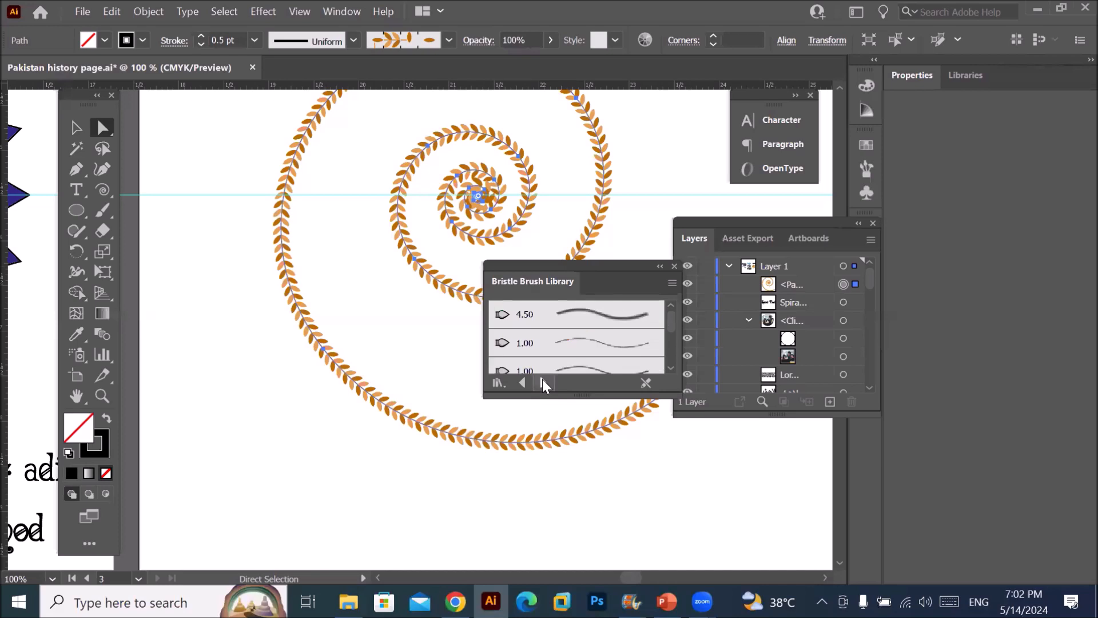
click(545, 383)
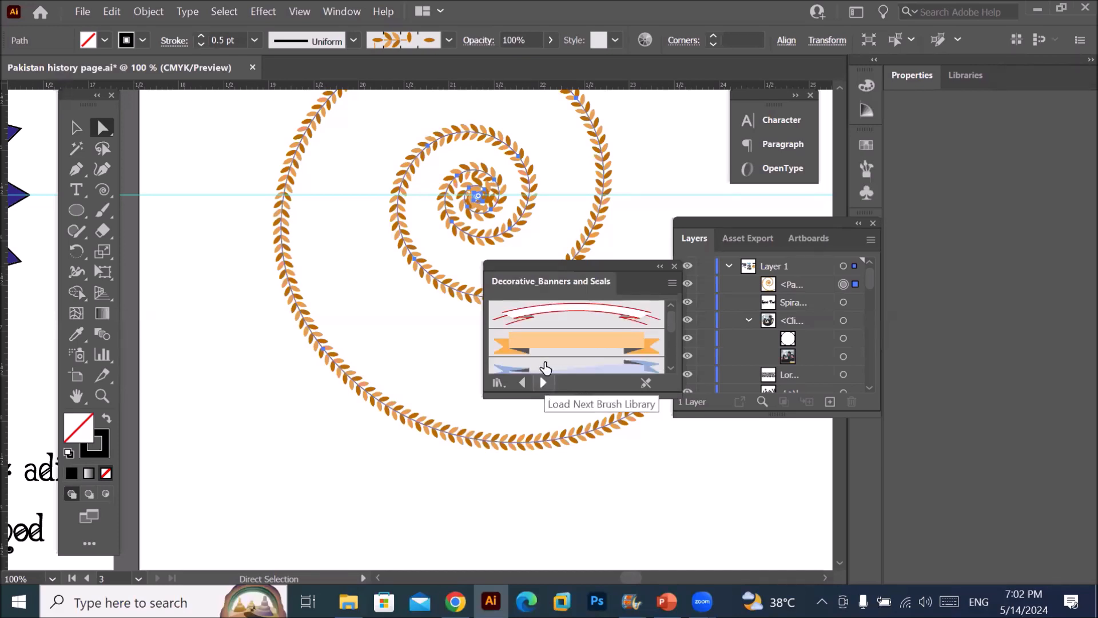
click(554, 315)
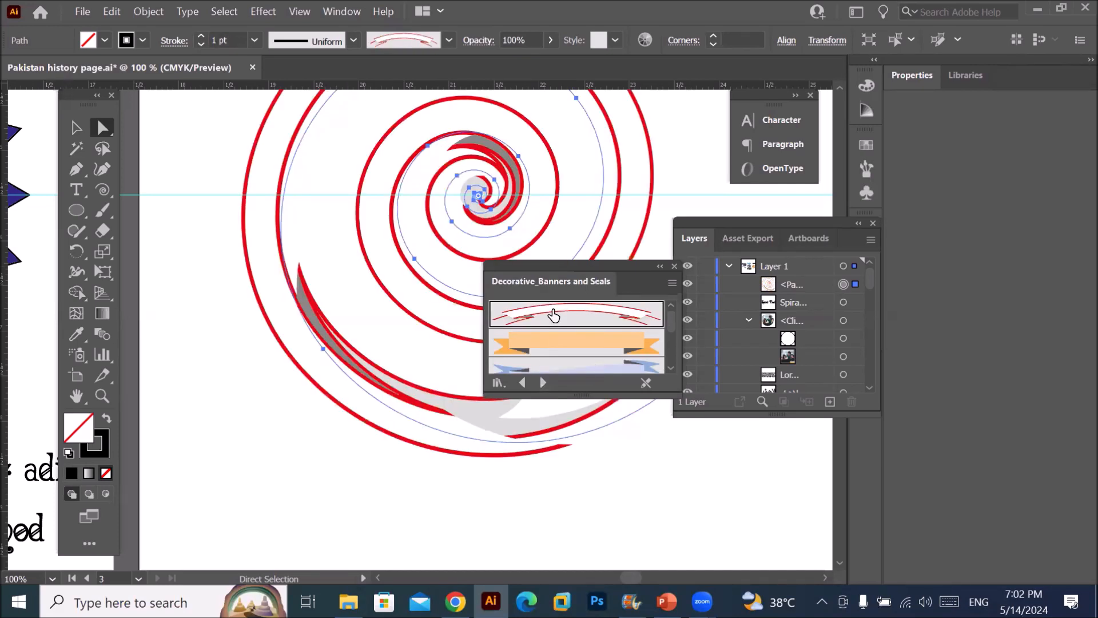
click(542, 383)
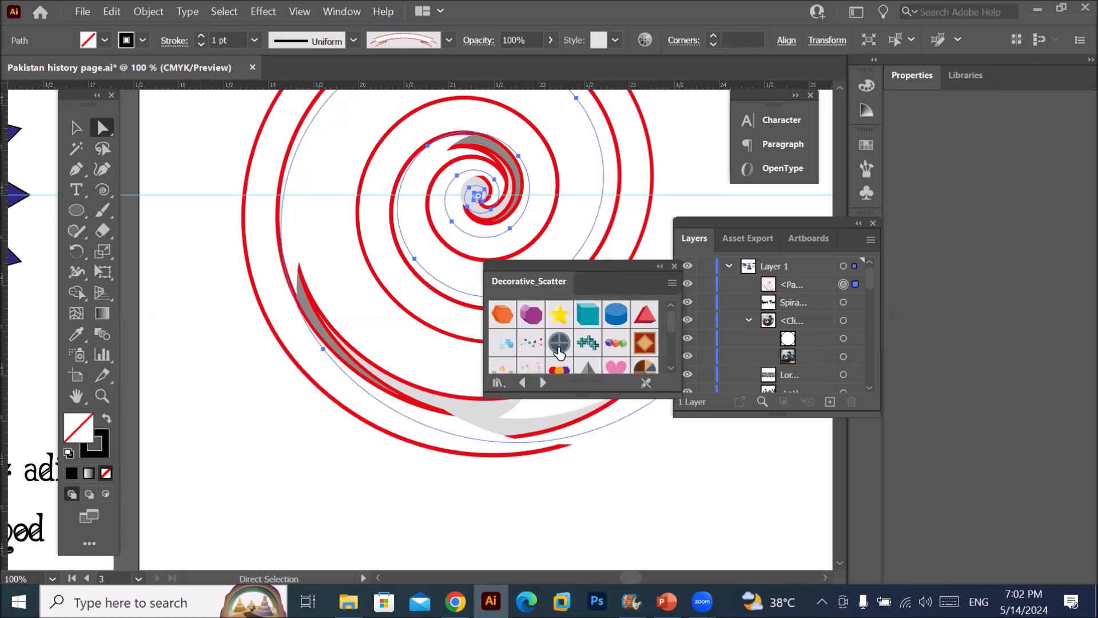
click(588, 342)
click(615, 344)
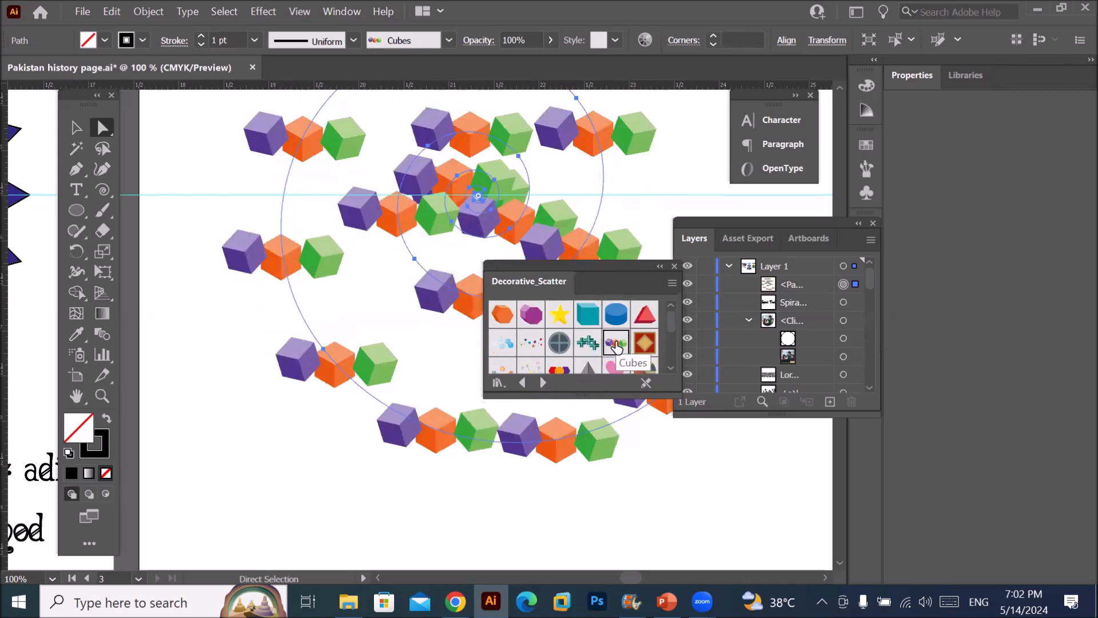
- Try Text Divider 1, the red-centred divider and the green leaf divider from Decorative_Text Dividers on the spiral
click(542, 382)
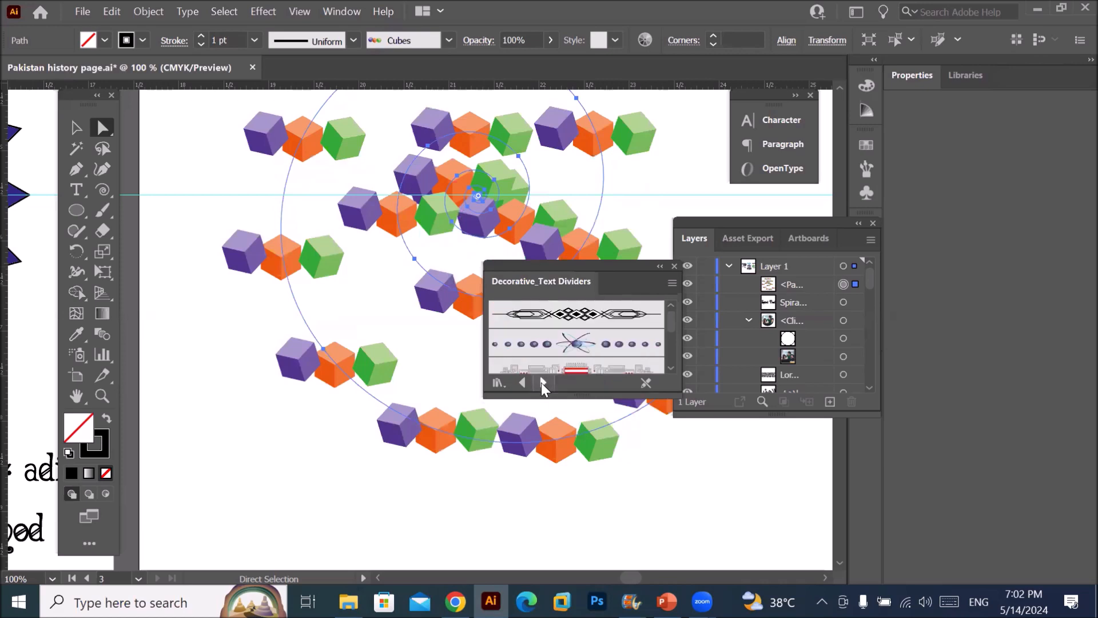
click(578, 316)
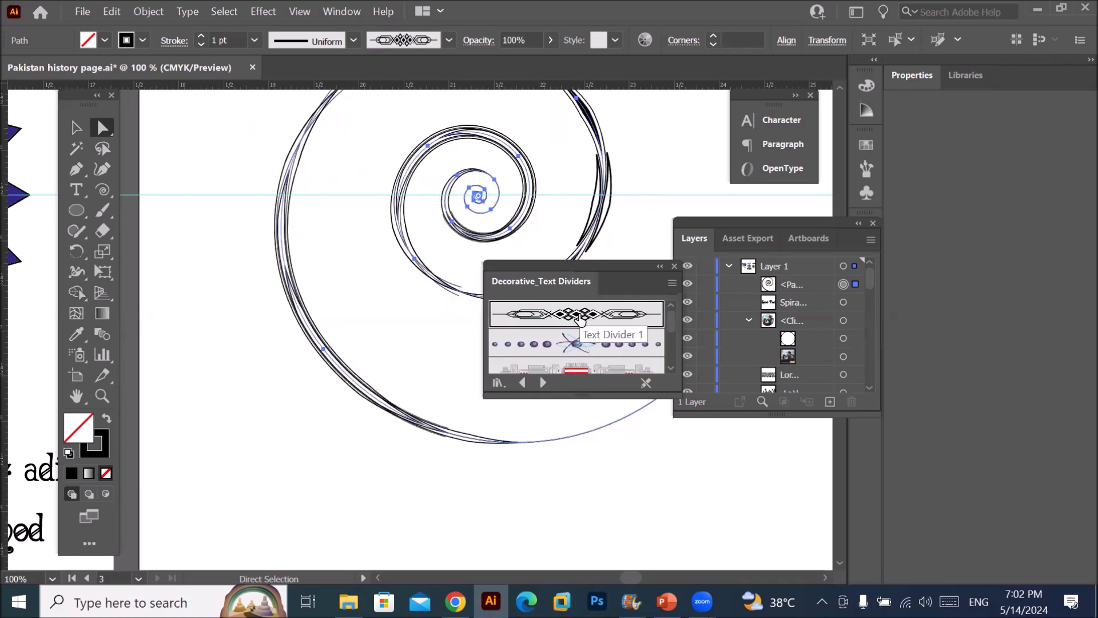
click(566, 366)
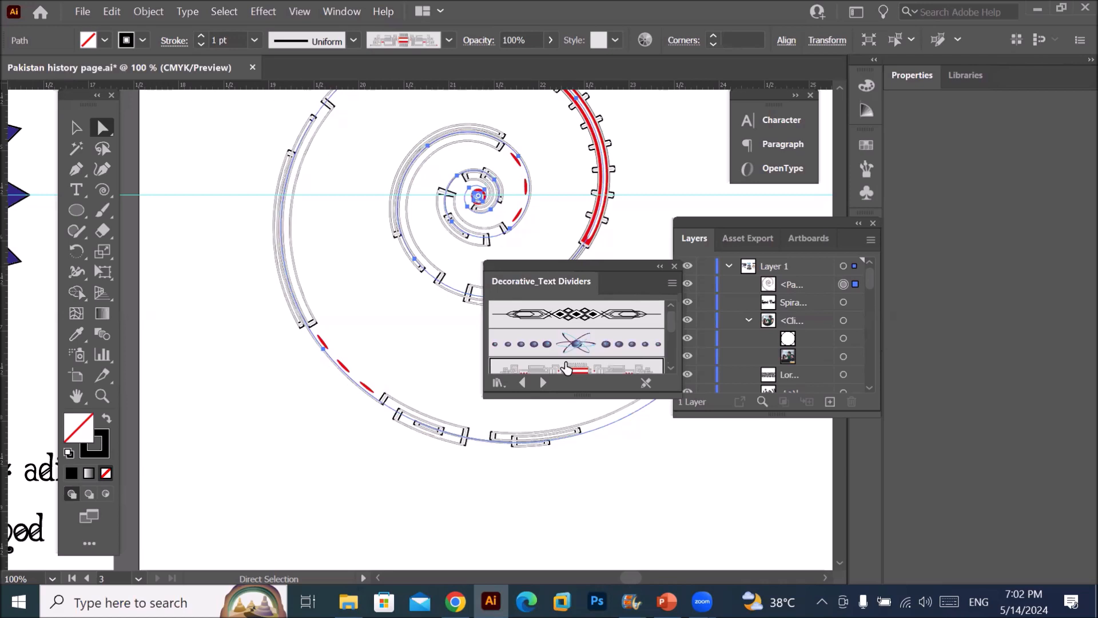
scroll(569, 344, down, 2)
click(569, 345)
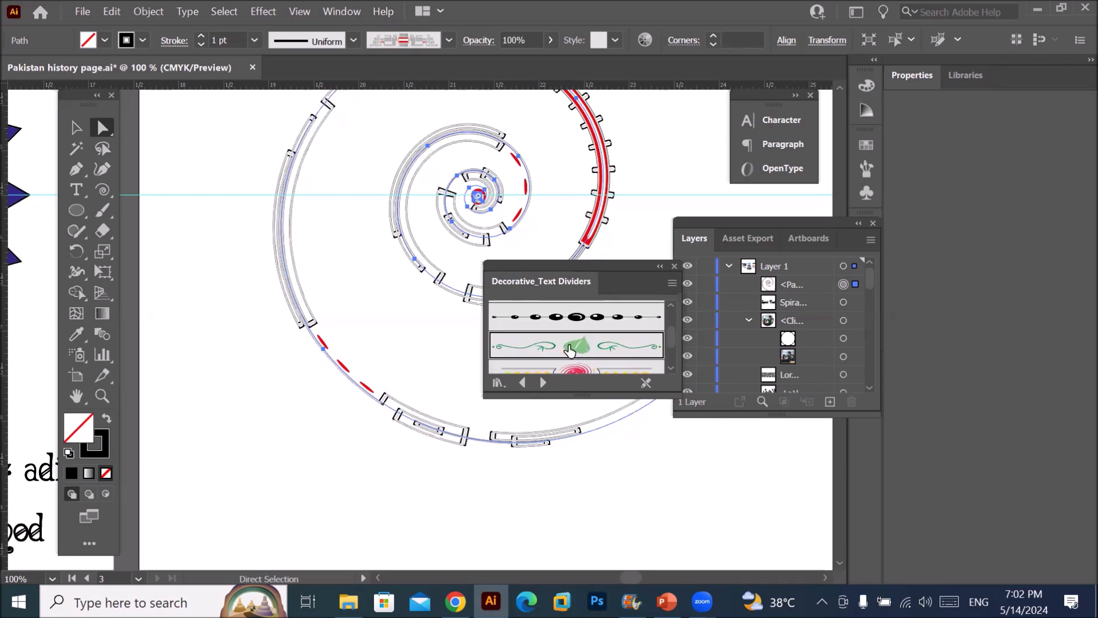
scroll(570, 349, down, 3)
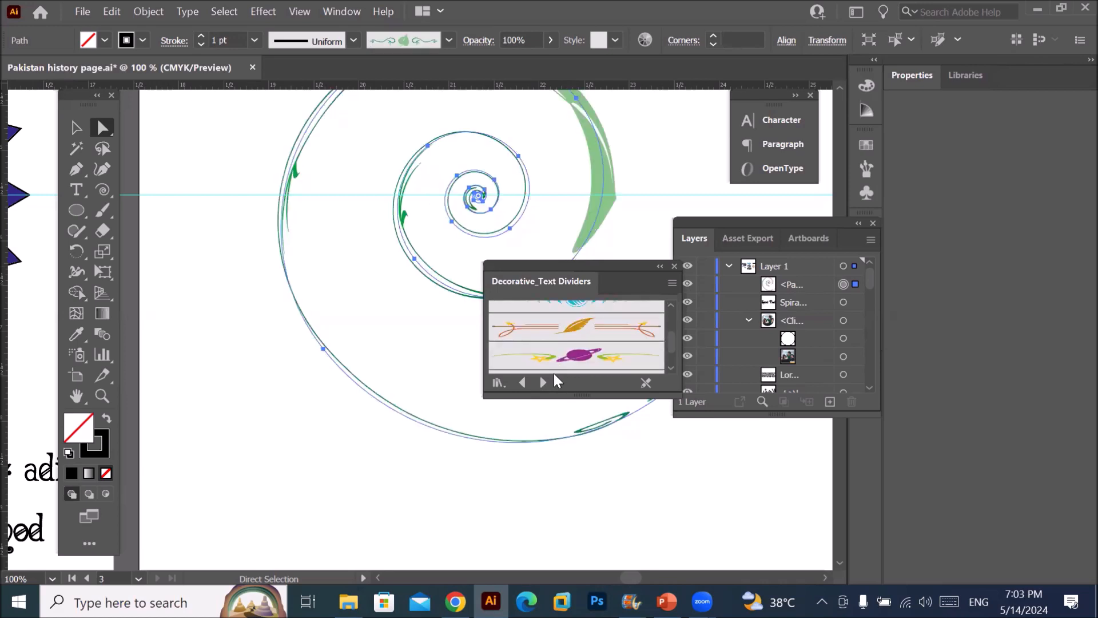
- Apply the first long black brush from the Elegant Curl & Floral Brush Set, and clear the floating panels away from the spiral
click(542, 382)
click(574, 345)
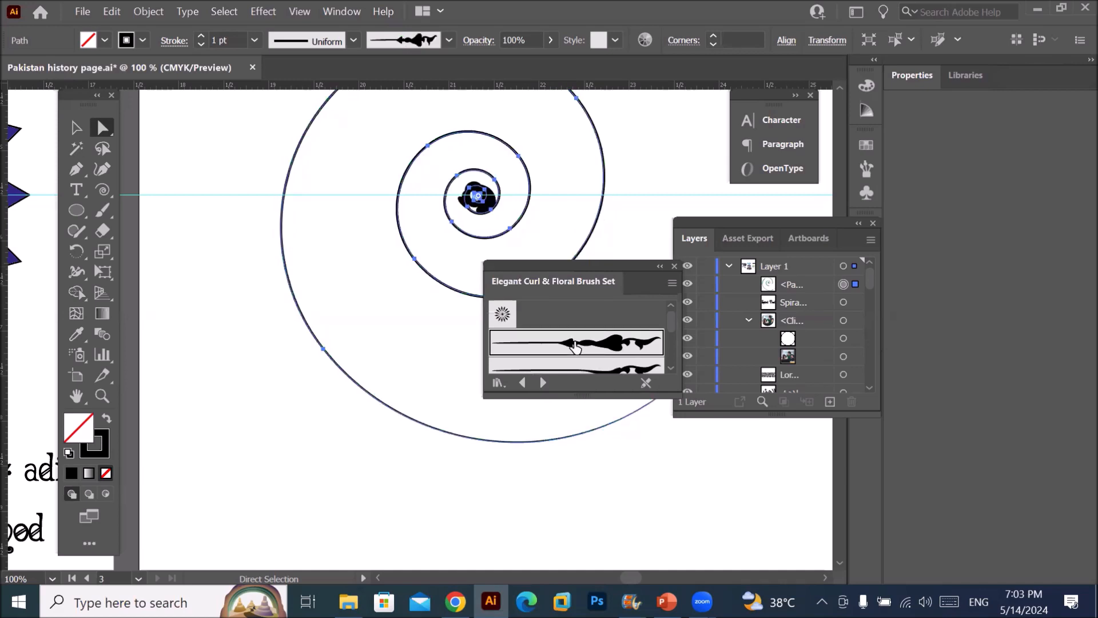
mouse_move(600, 268)
mouse_down()
mouse_move(581, 392)
mouse_move(386, 352)
mouse_up()
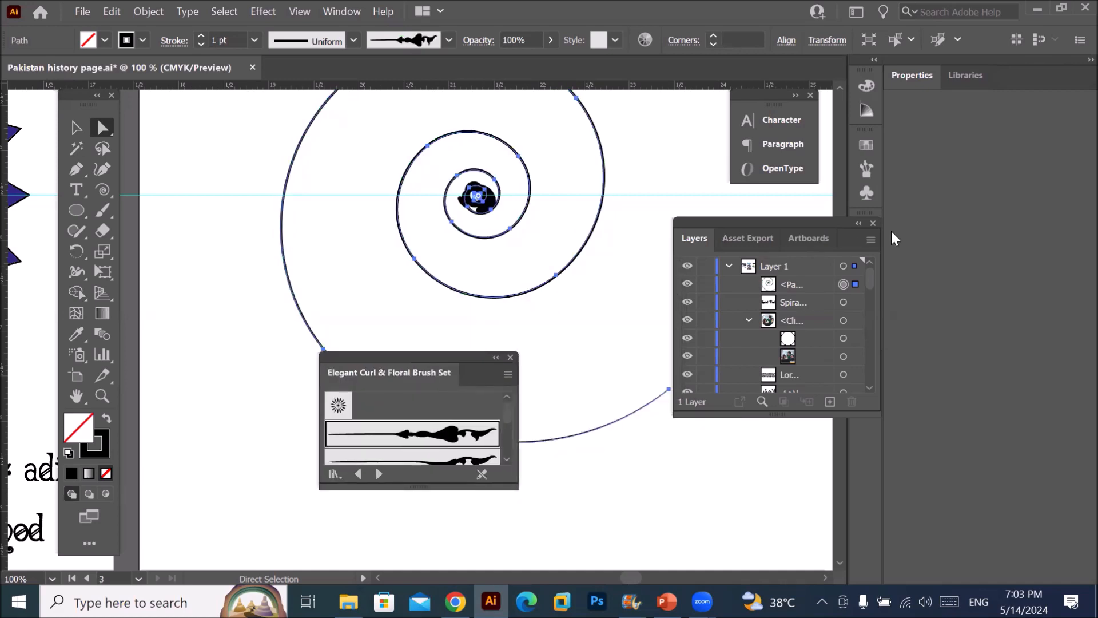
click(858, 225)
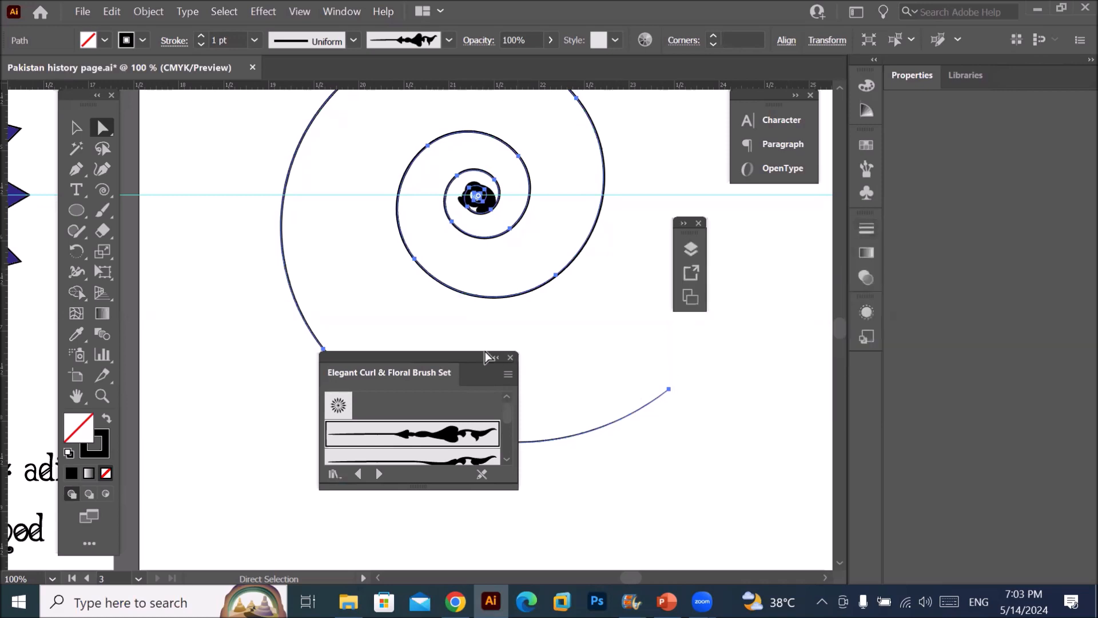
mouse_move(444, 348)
mouse_down()
mouse_move(750, 272)
mouse_move(718, 316)
mouse_up()
scroll(534, 192, up, 4)
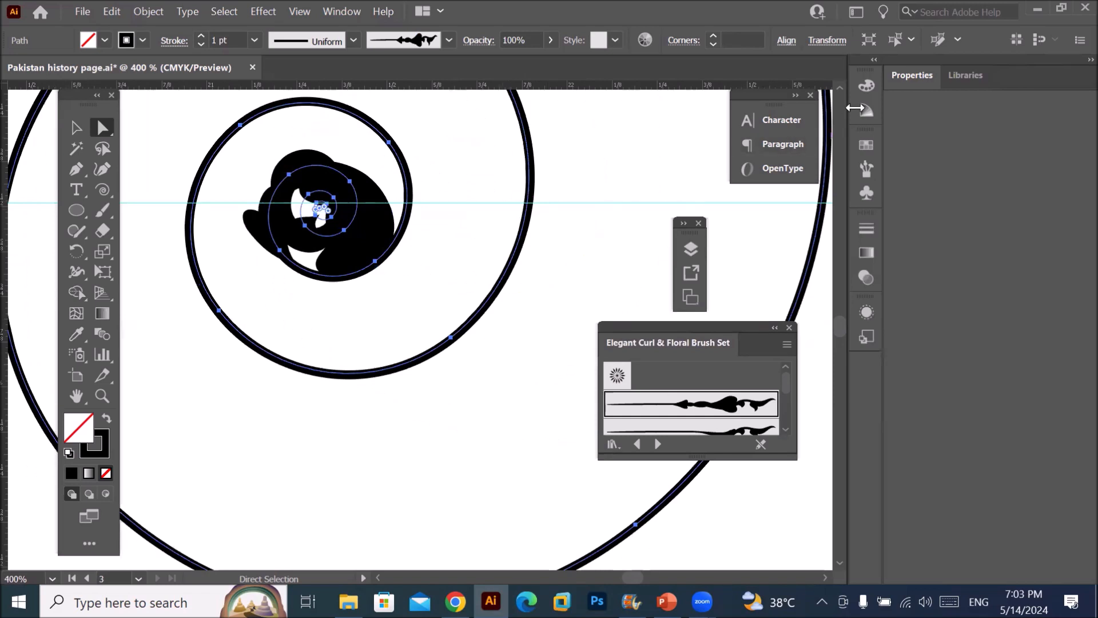
- Float the Properties panel over the artwork, and try a 2 pt stroke on the spiral before restoring 1 pt
click(911, 77)
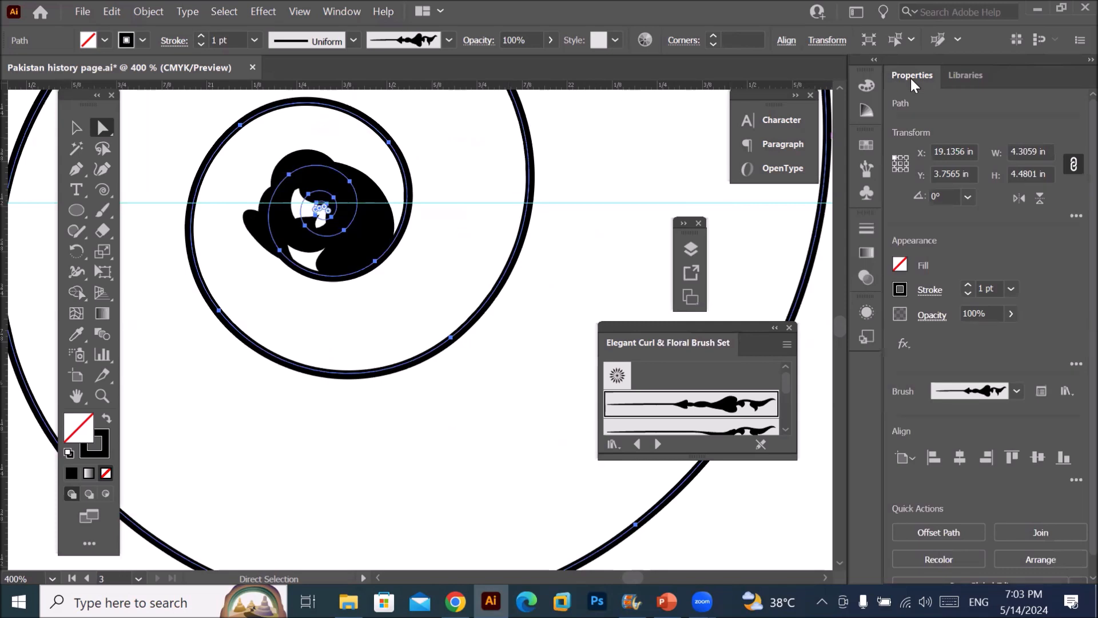
drag(916, 78, 414, 97)
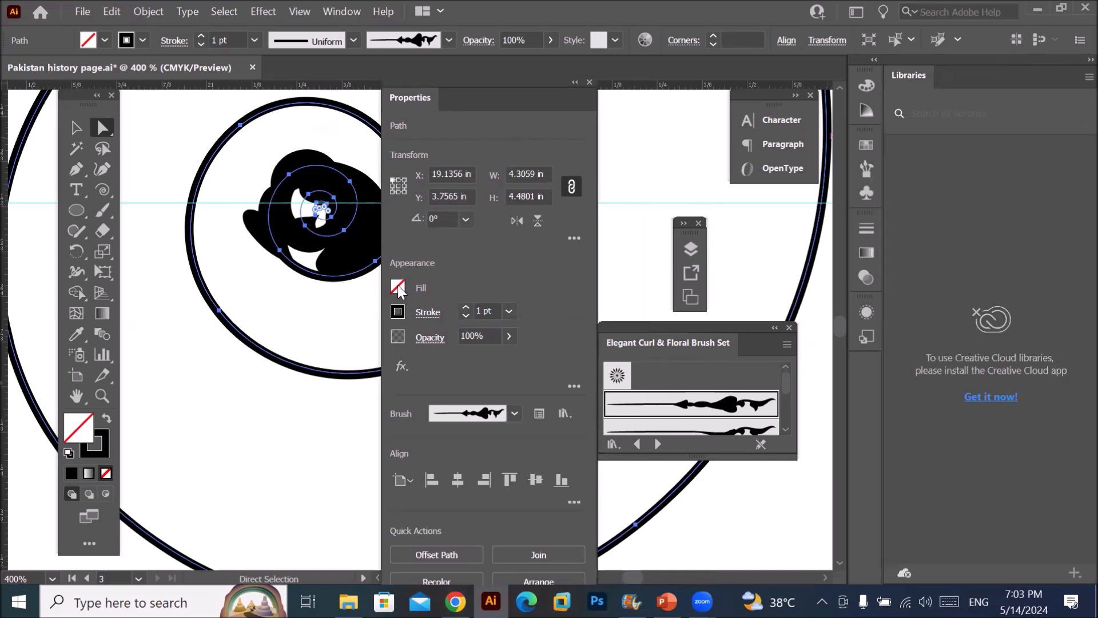
click(466, 308)
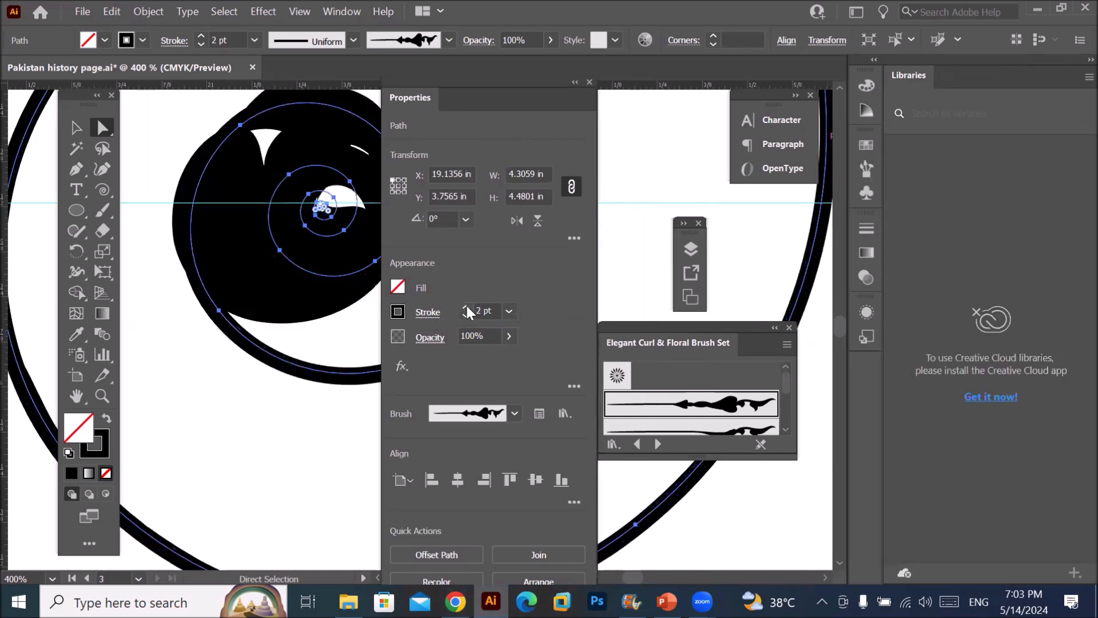
click(466, 315)
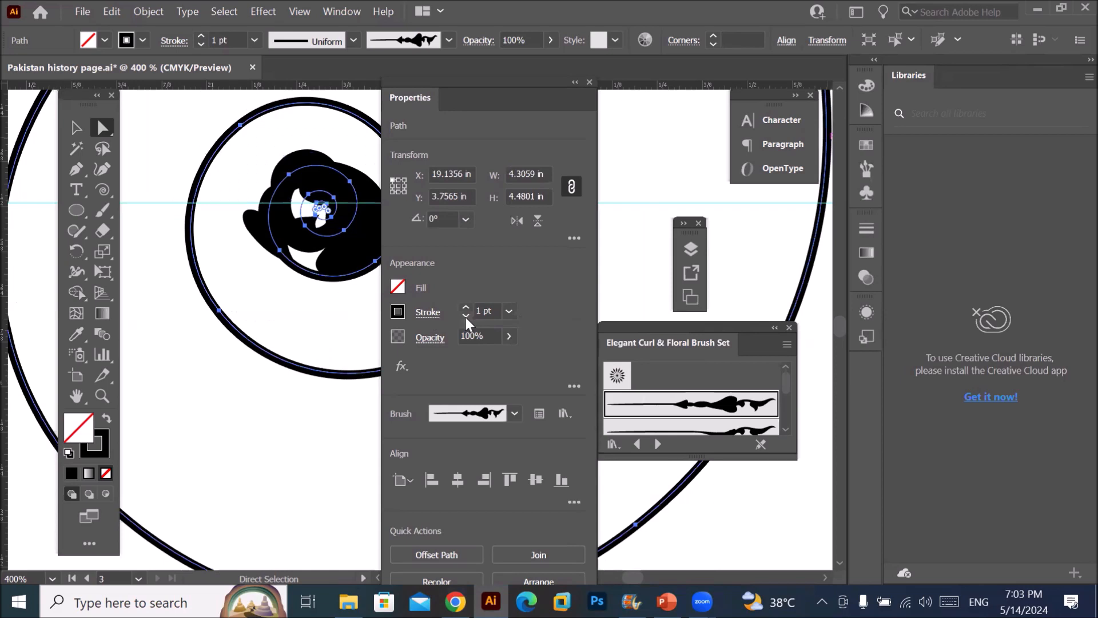
- Add the Arrow 1 arrowhead to the spiral's start and Arrow 38 to its end, with the tips placed at the path ends
click(425, 315)
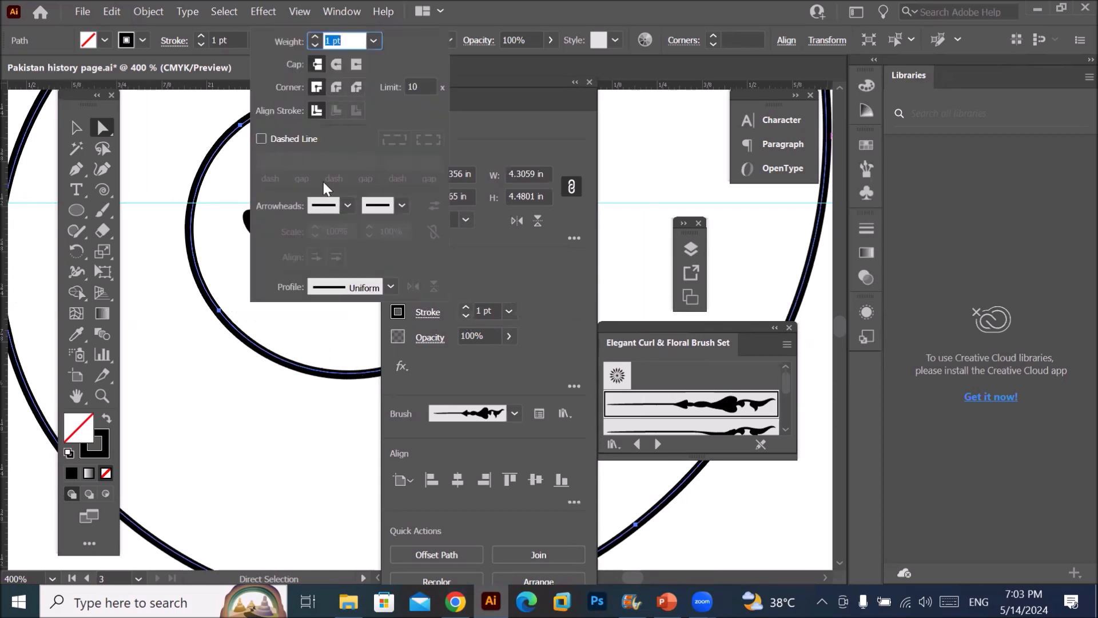
click(345, 206)
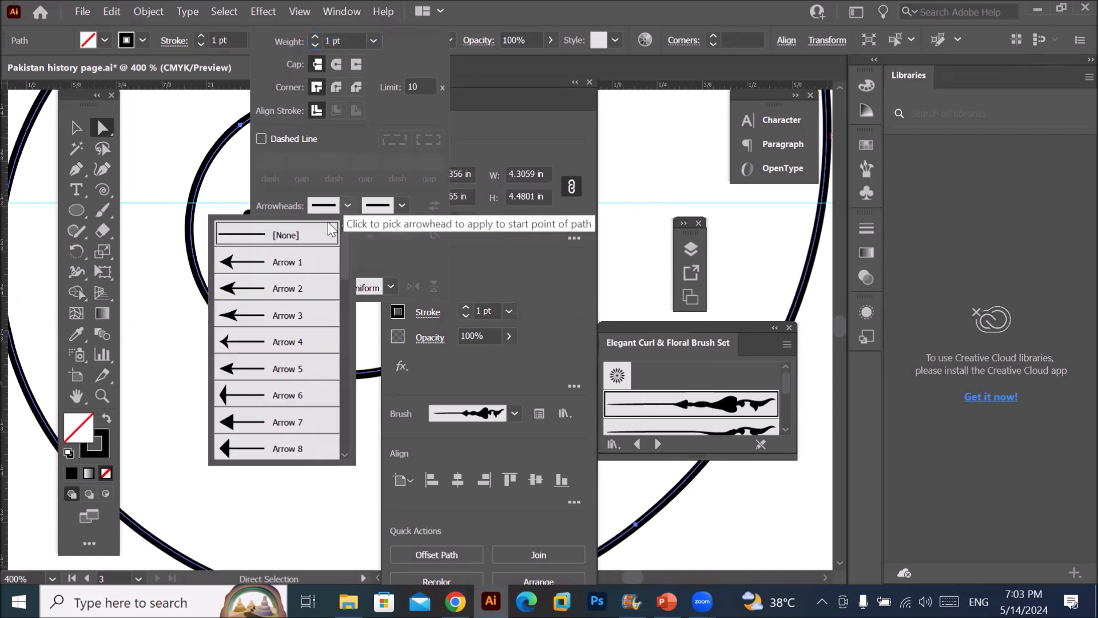
click(287, 260)
click(403, 206)
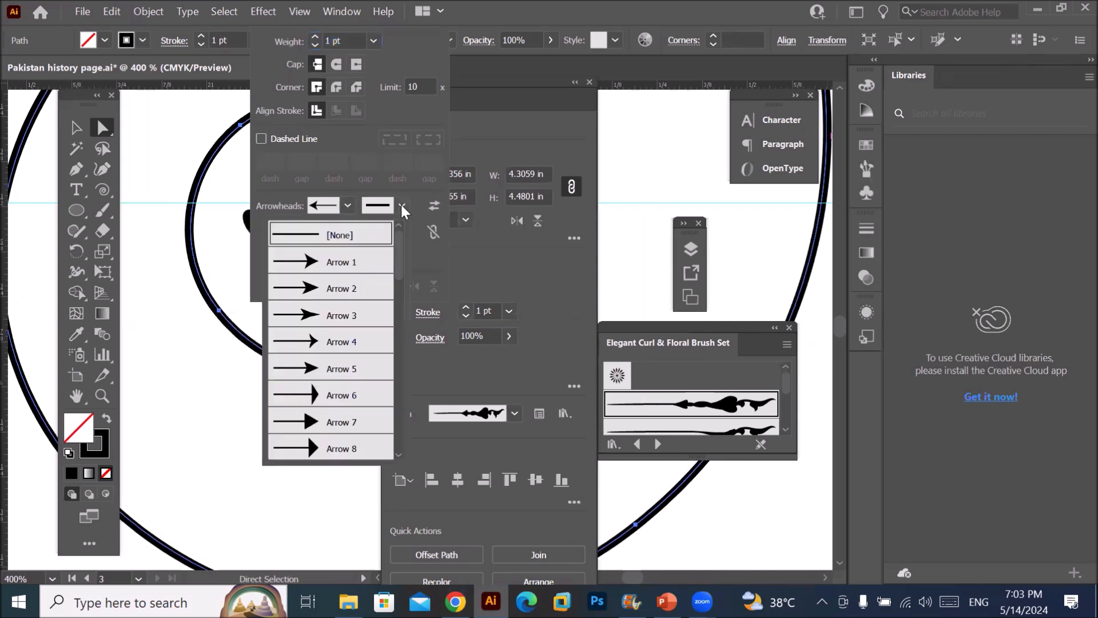
scroll(337, 389, down, 4)
scroll(337, 383, down, 6)
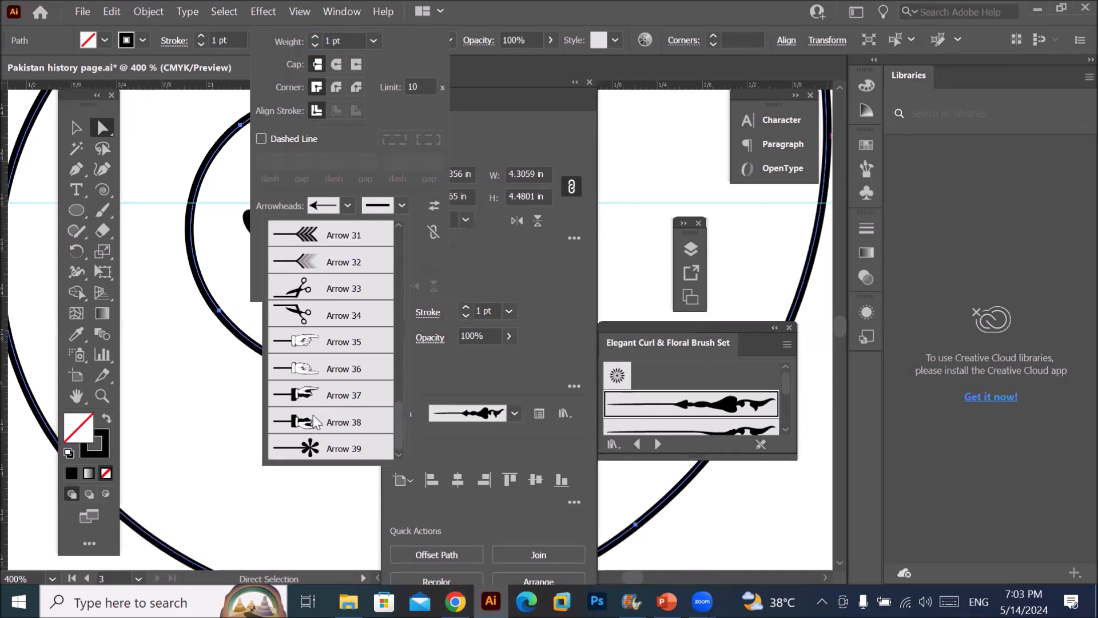
click(313, 415)
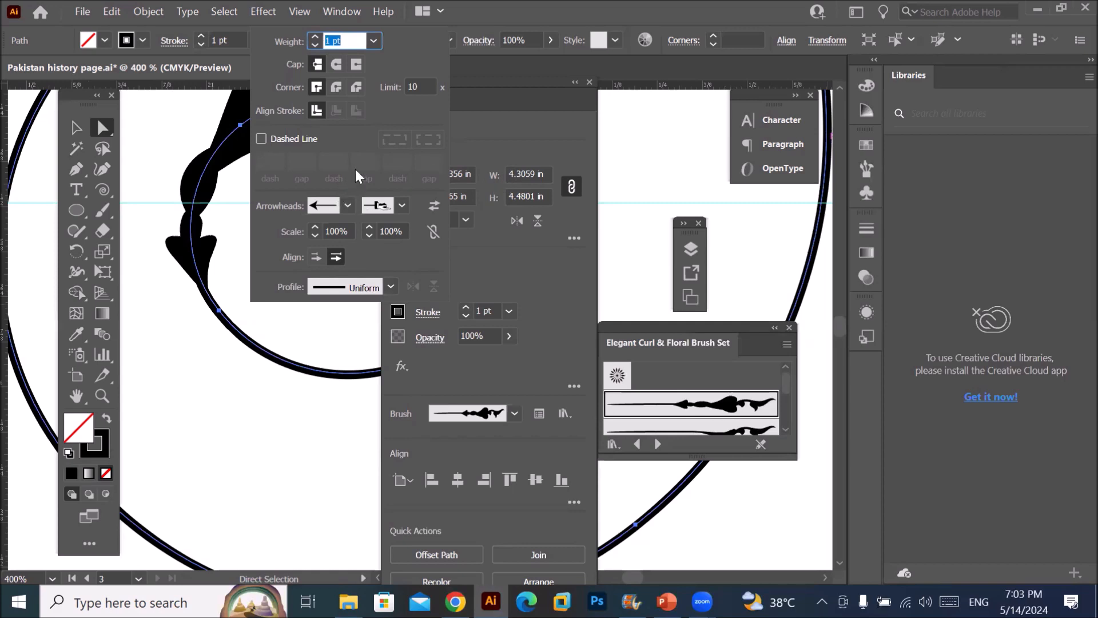
click(334, 256)
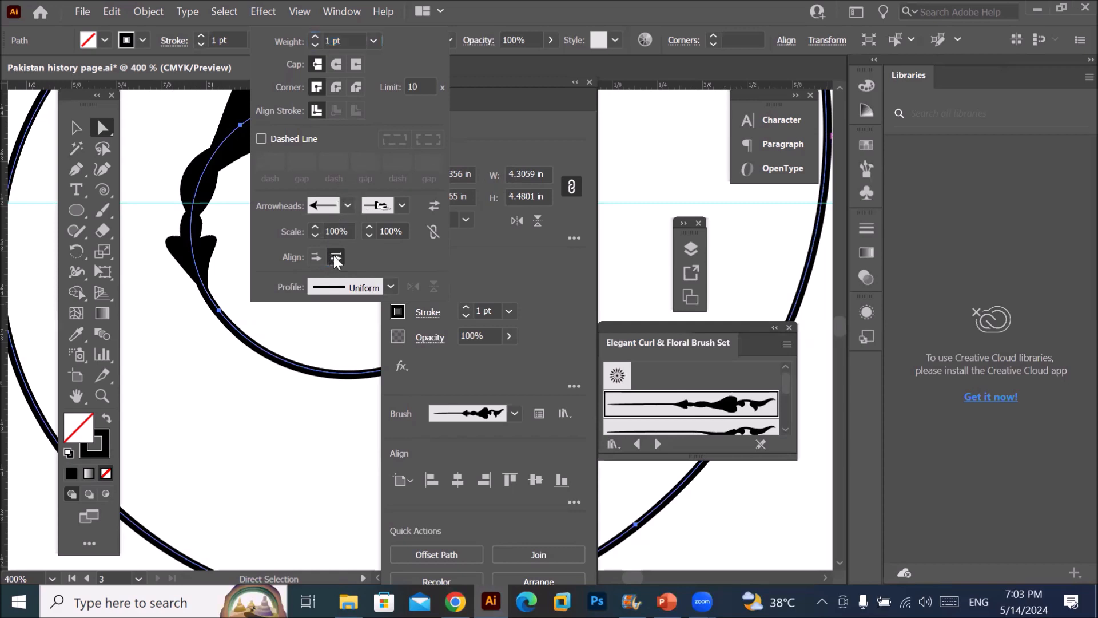
- Extend the arrow tips beyond the path ends, and give the spiral a dashed stroke with a 12 pt dash
click(321, 257)
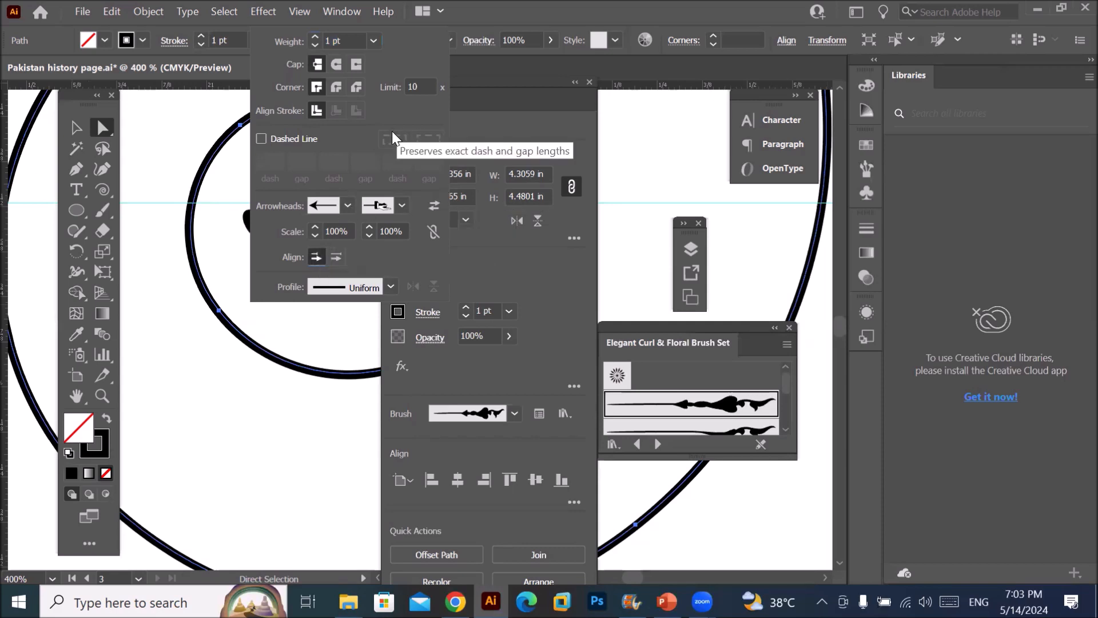
click(260, 139)
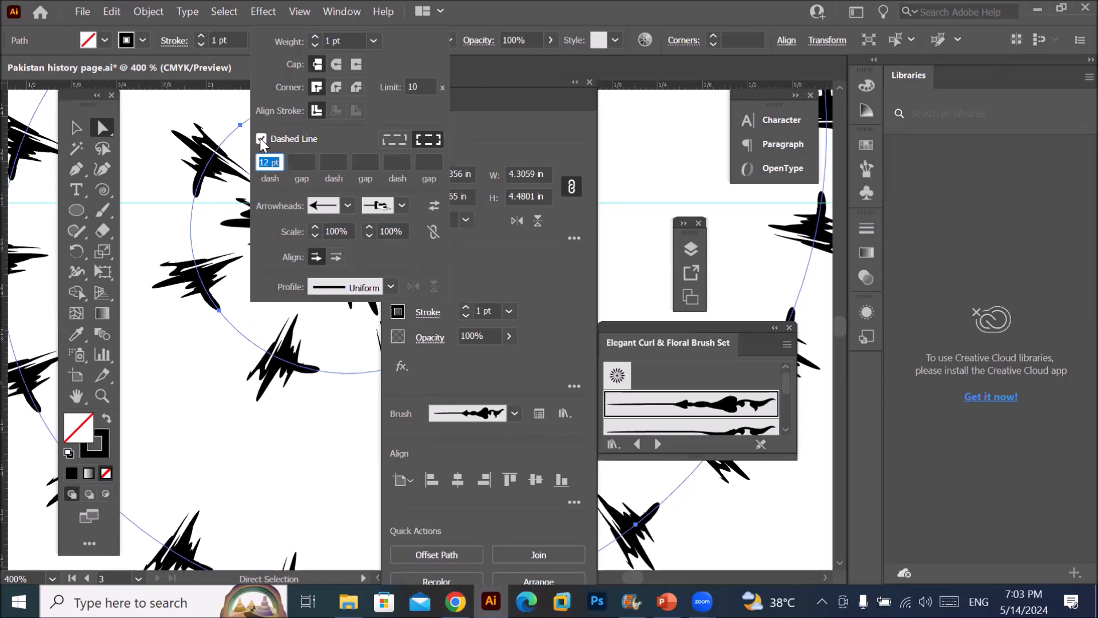
click(231, 336)
scroll(231, 336, down, 6)
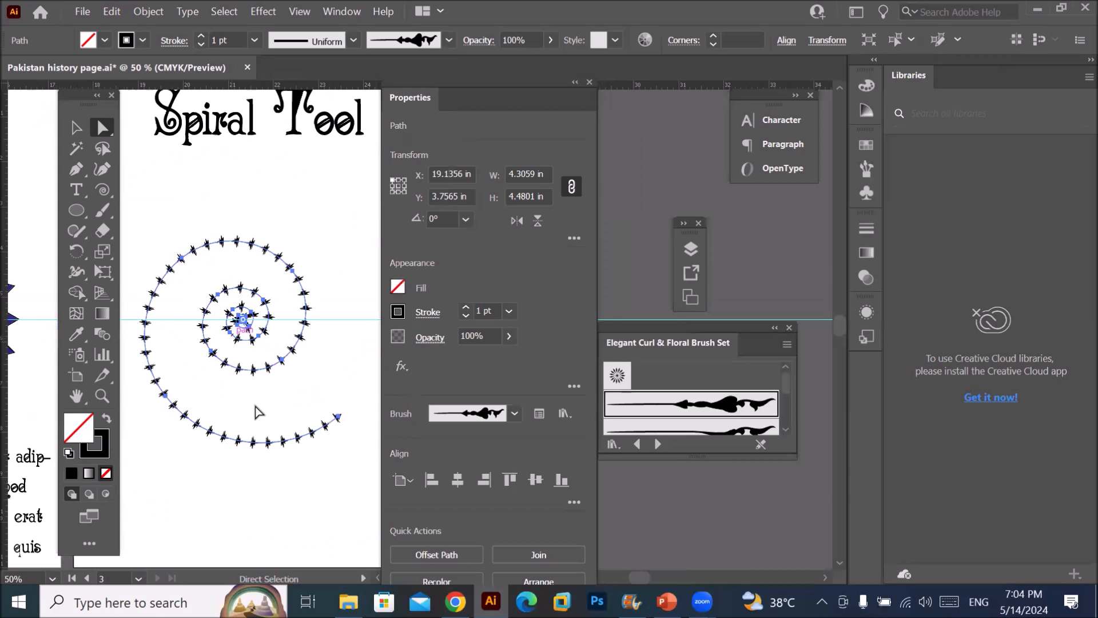
scroll(201, 434, up, 1)
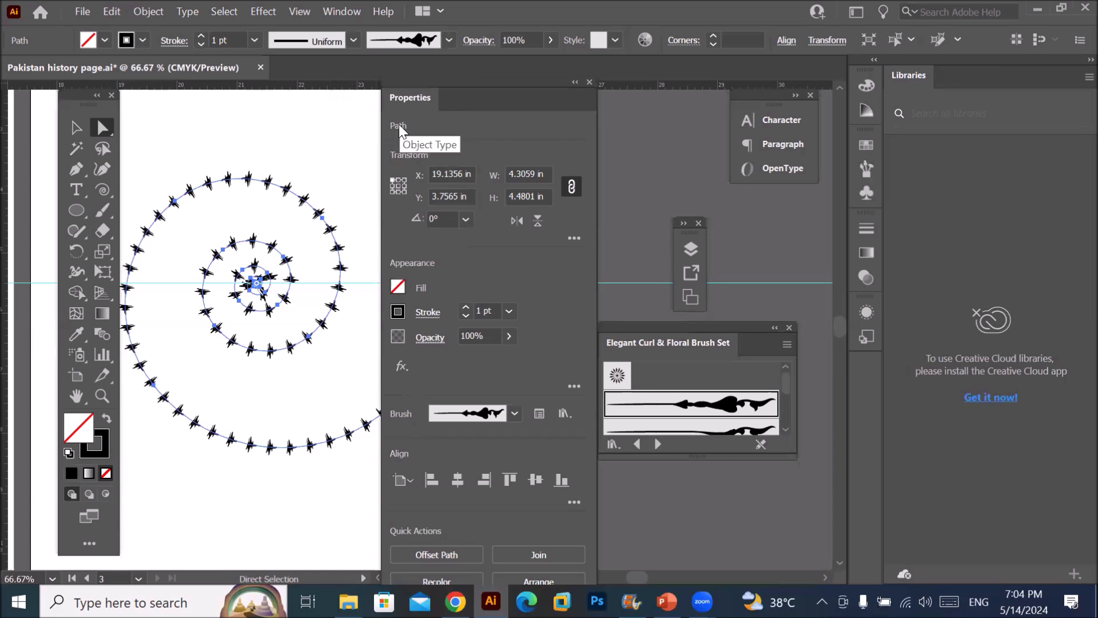
- Flip the spiral horizontally and vertically, moving it back onto the artboard after each flip
click(518, 222)
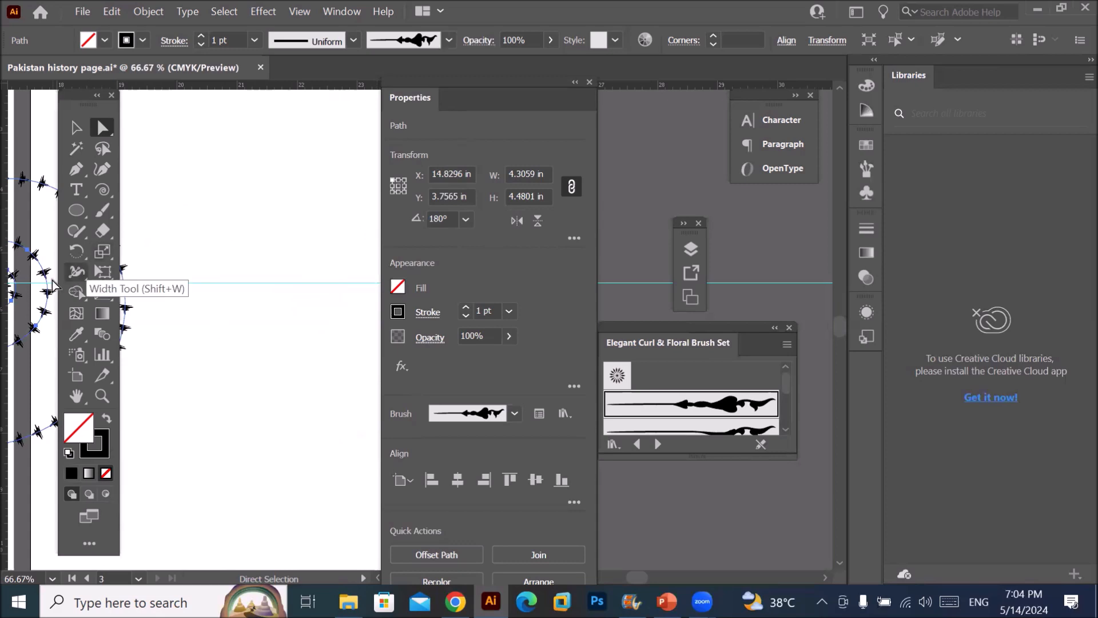
drag(52, 285, 365, 235)
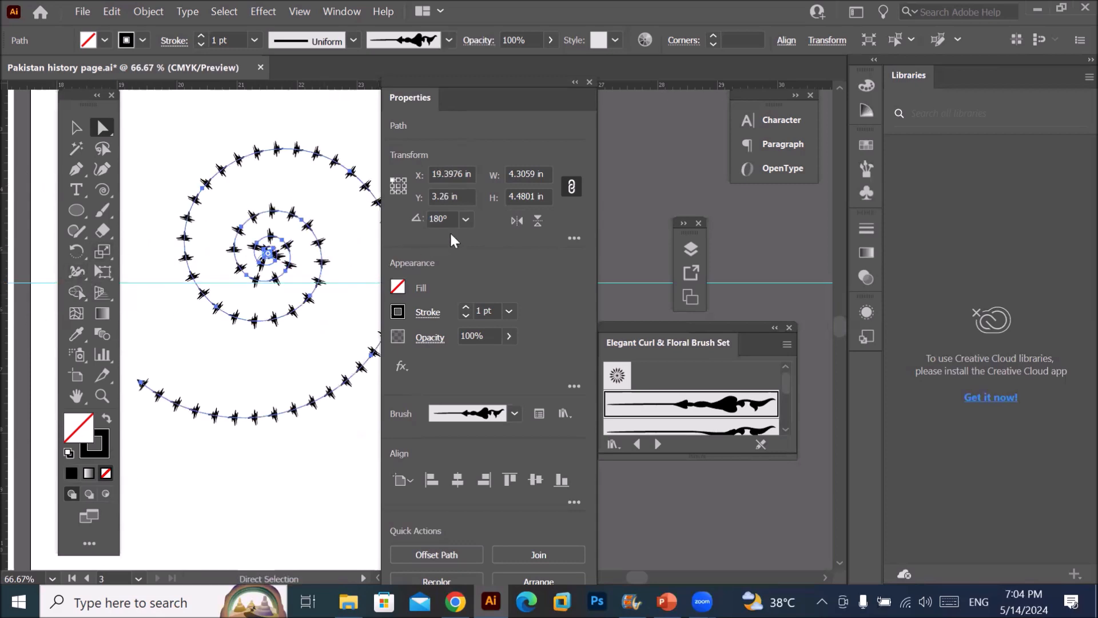
click(537, 222)
drag(321, 149, 270, 378)
drag(304, 146, 279, 219)
click(77, 127)
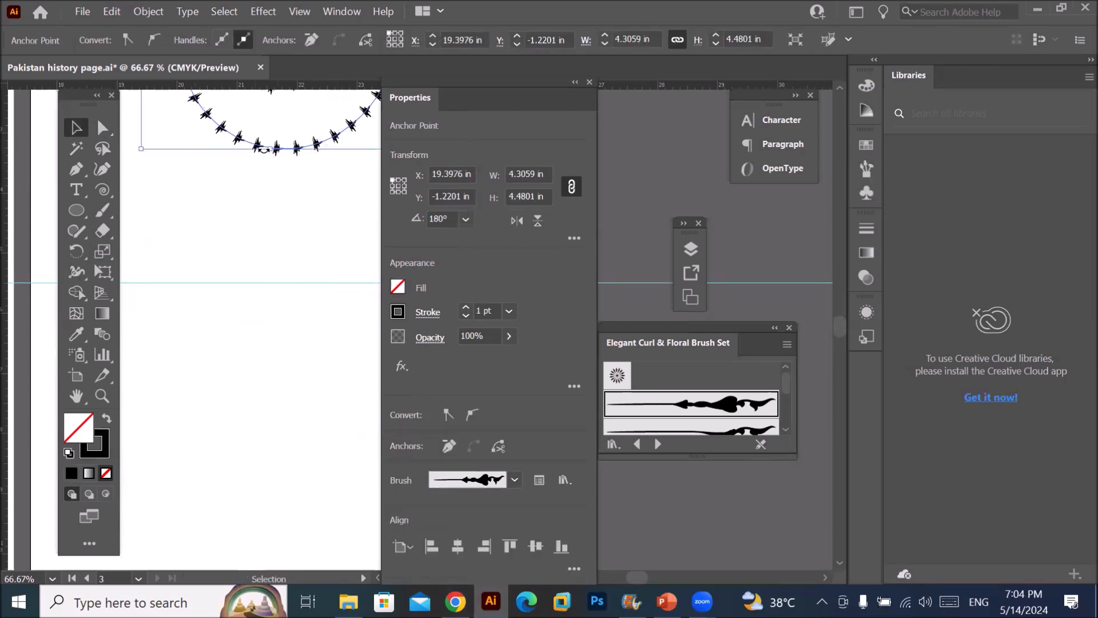
drag(266, 150, 273, 452)
- Group the Properties panel with the floating Character panels, then shift the spiral and rotate it about a quarter turn counter-clockwise
drag(531, 89, 774, 117)
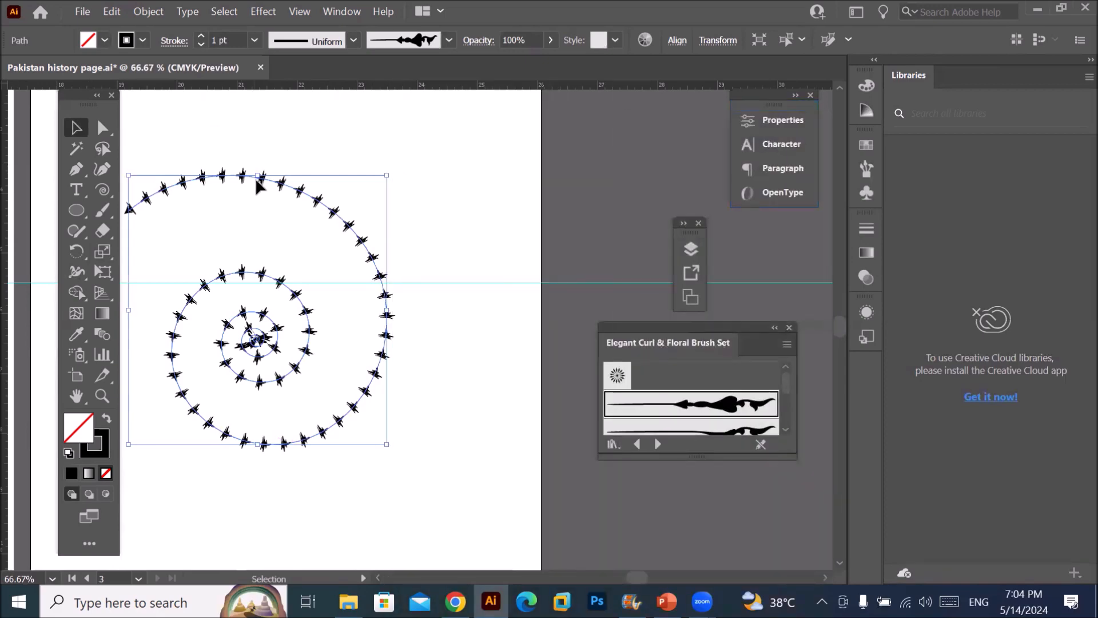
drag(258, 175, 454, 180)
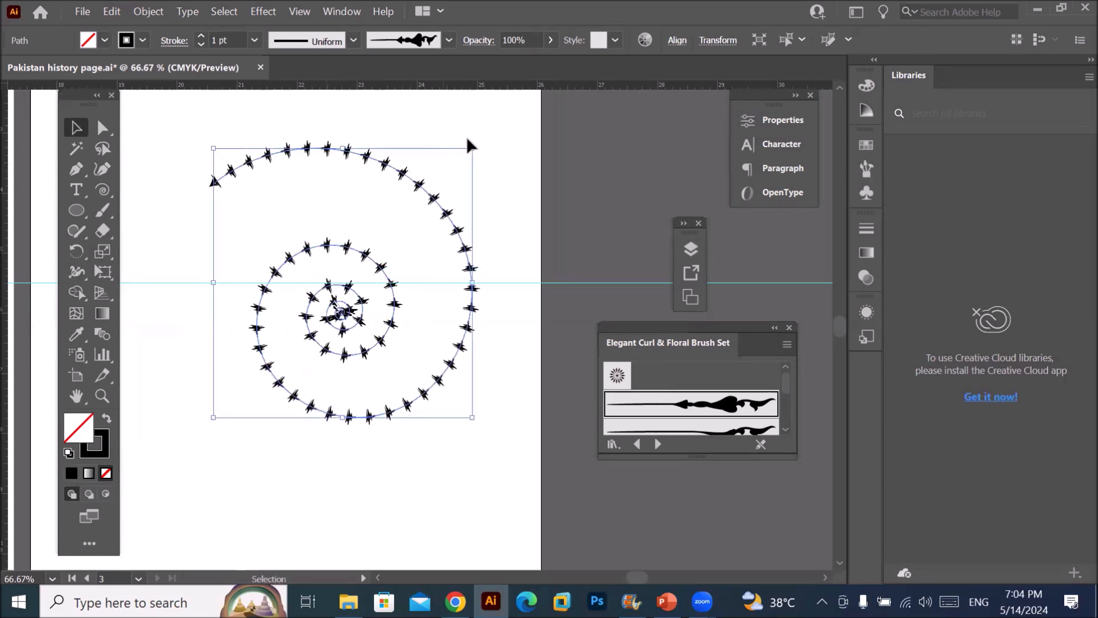
drag(477, 141, 171, 162)
- Move only the anchor at the spiral's outer end slightly inward with Direct Selection
click(99, 128)
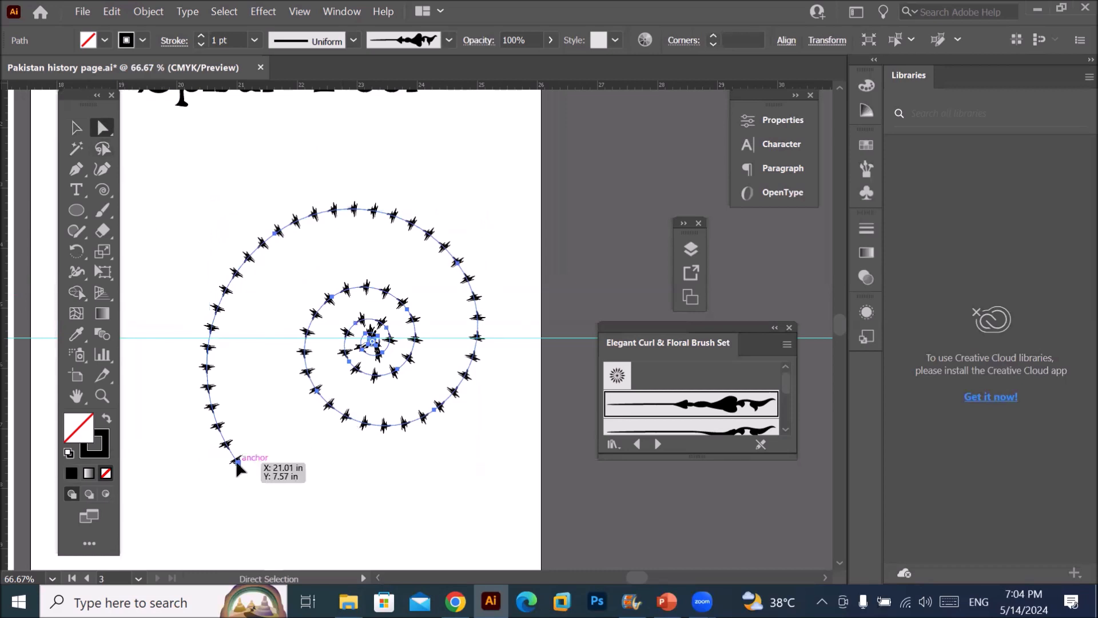
click(237, 461)
scroll(235, 486, up, 3)
scroll(232, 492, up, 1)
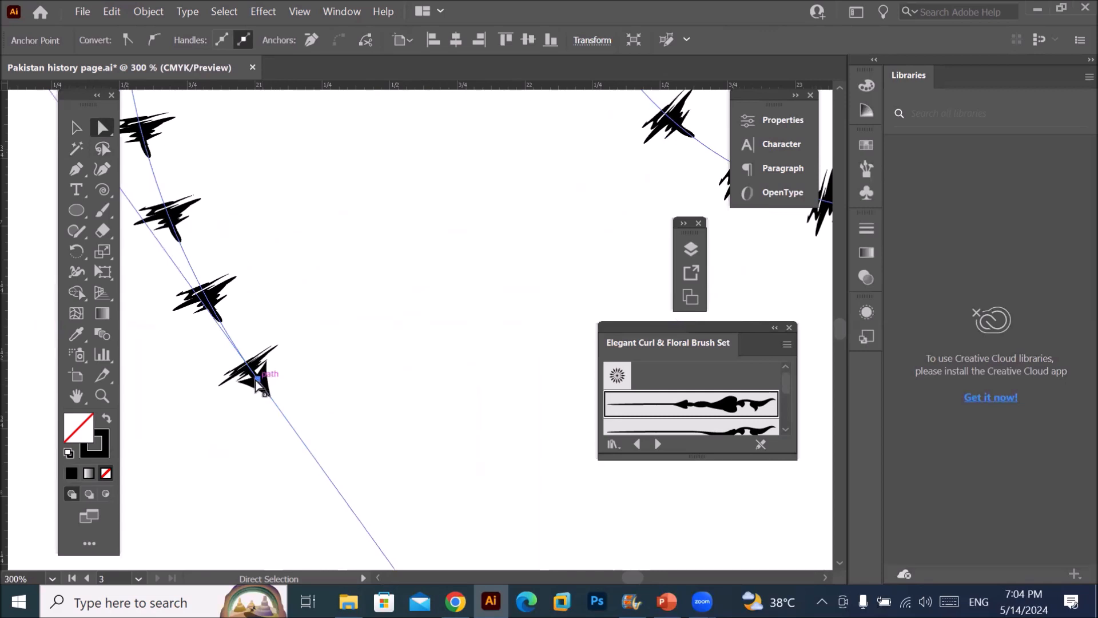
mouse_move(258, 380)
mouse_down()
mouse_move(312, 239)
mouse_move(292, 309)
mouse_up()
scroll(314, 303, down, 4)
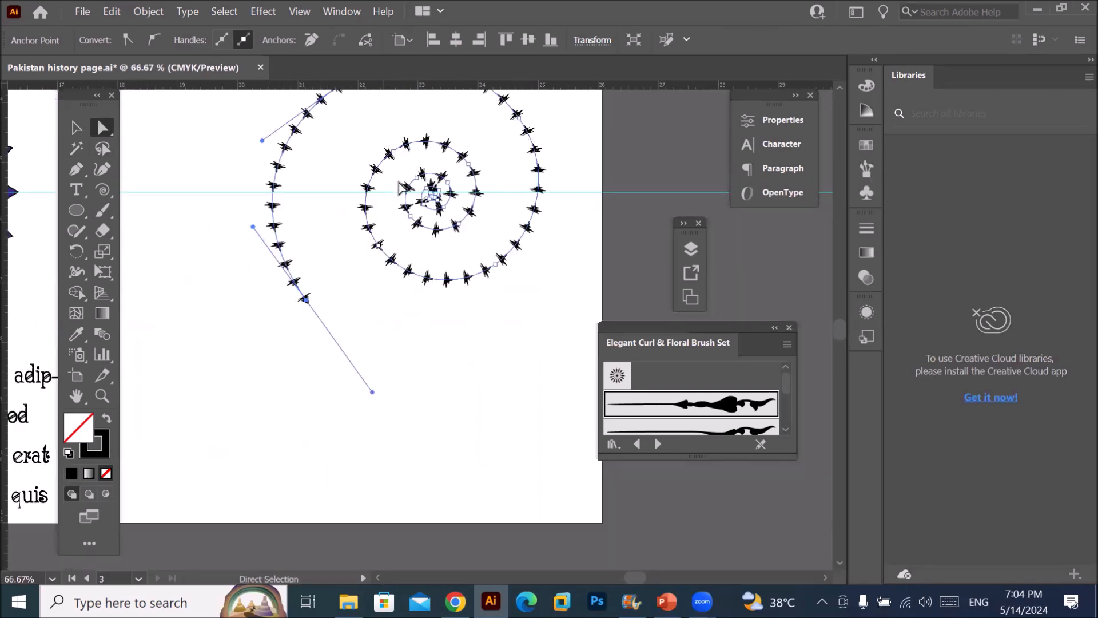
- Try pulling the spiral's second turn outward into a point, and move the outer end anchor inward with a shorter handle
scroll(403, 132, up, 1)
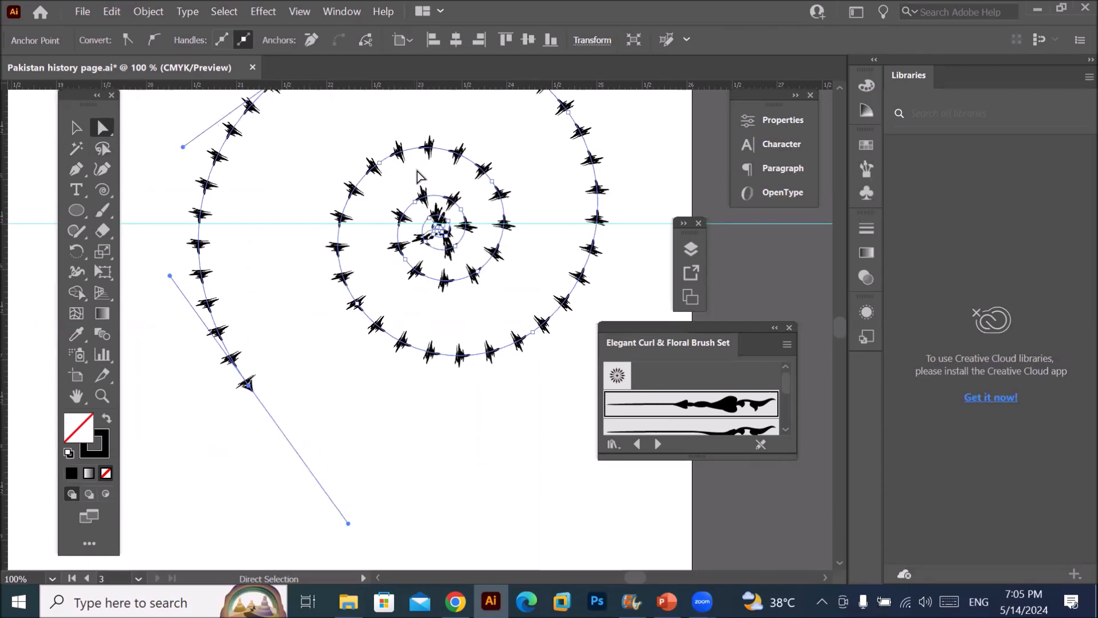
click(414, 150)
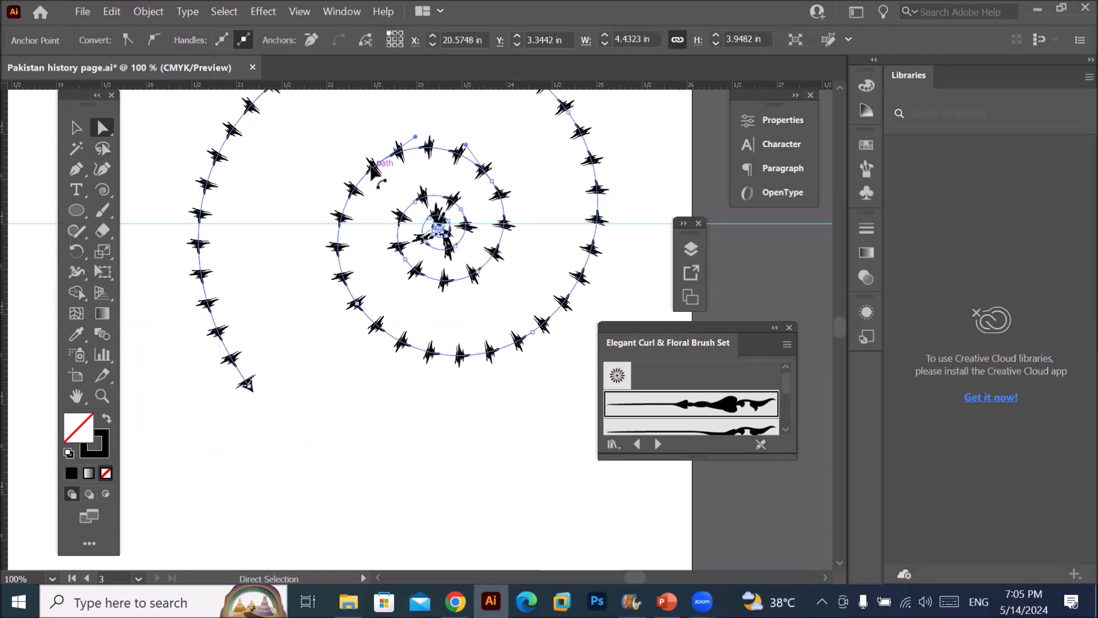
drag(368, 174, 303, 243)
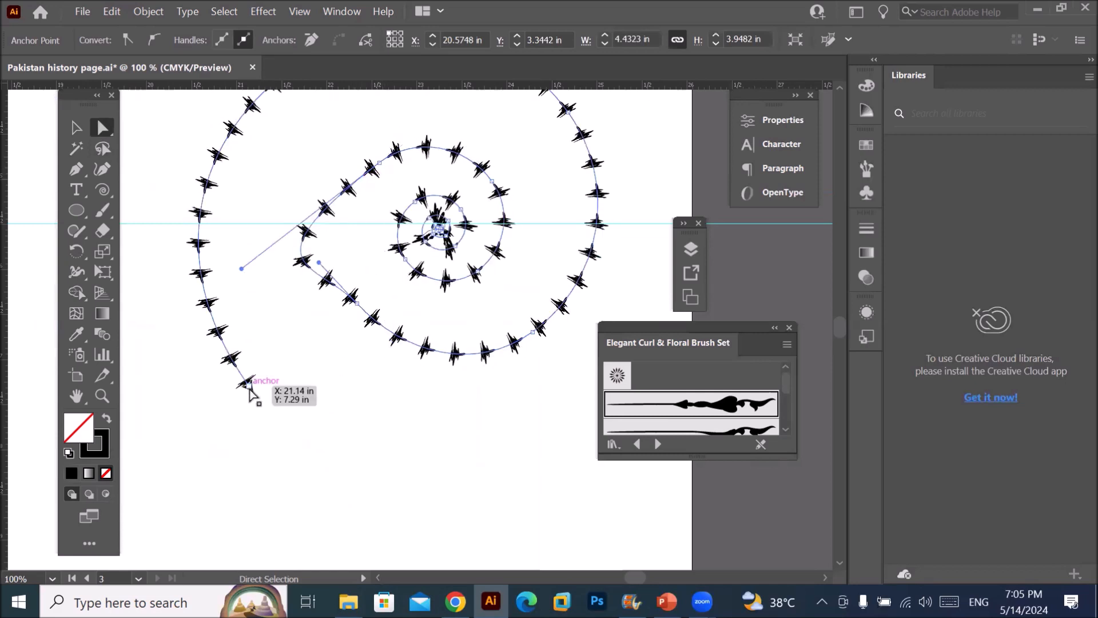
drag(249, 386, 267, 363)
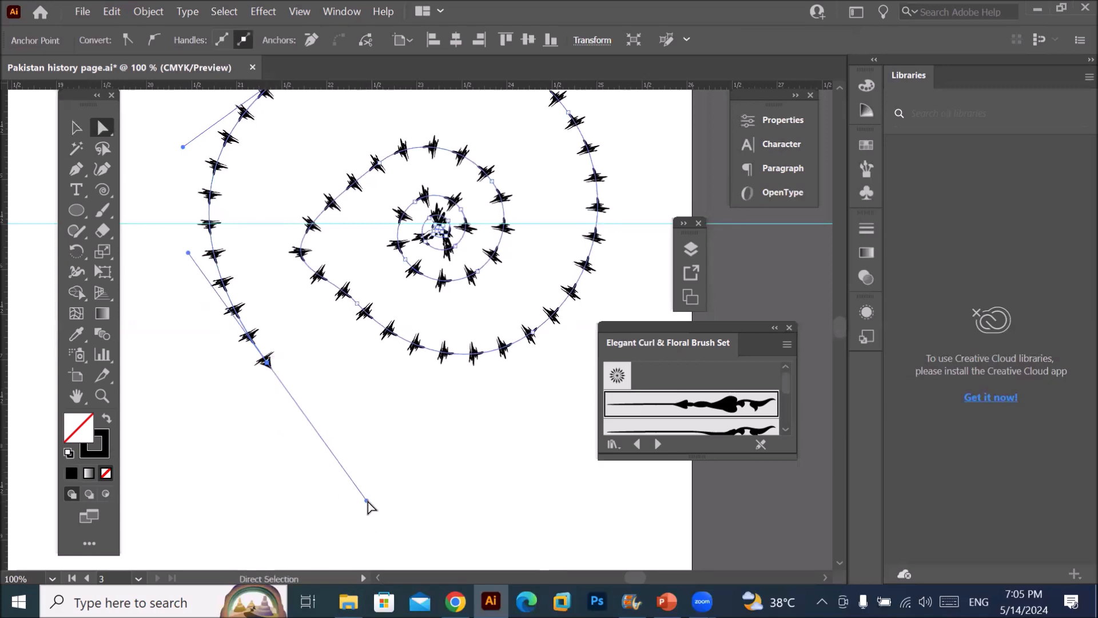
drag(367, 501, 320, 414)
- Undo the last three edits to the spiral's second turn, outer end anchor and end handle
scroll(326, 351, down, 2)
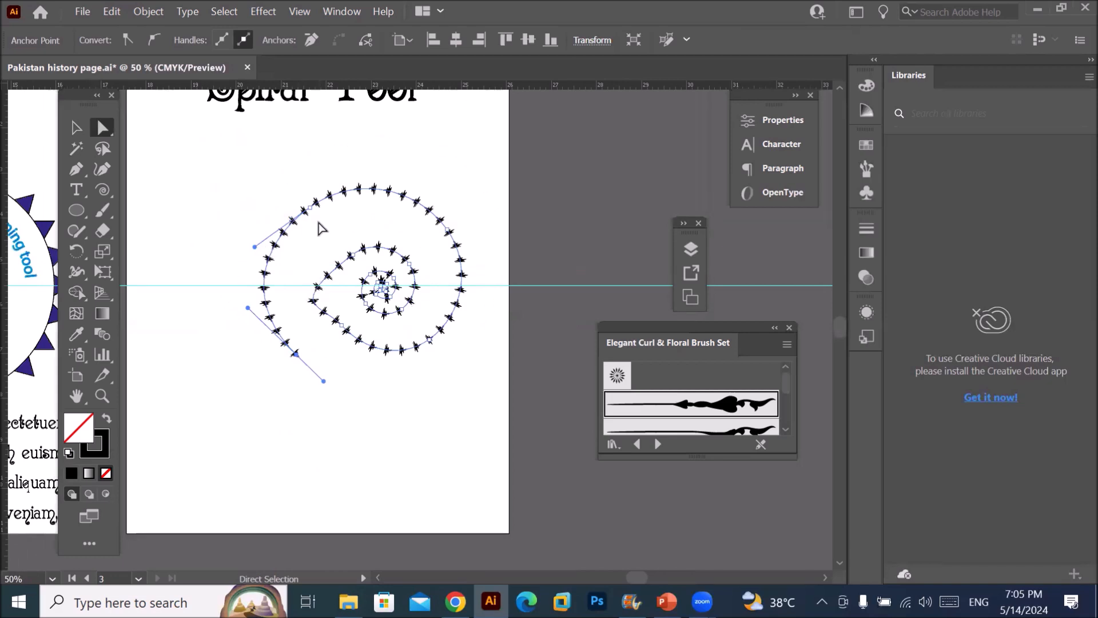
key(ctrl+z)
key(ctrl+z)
key(ctrl+z)
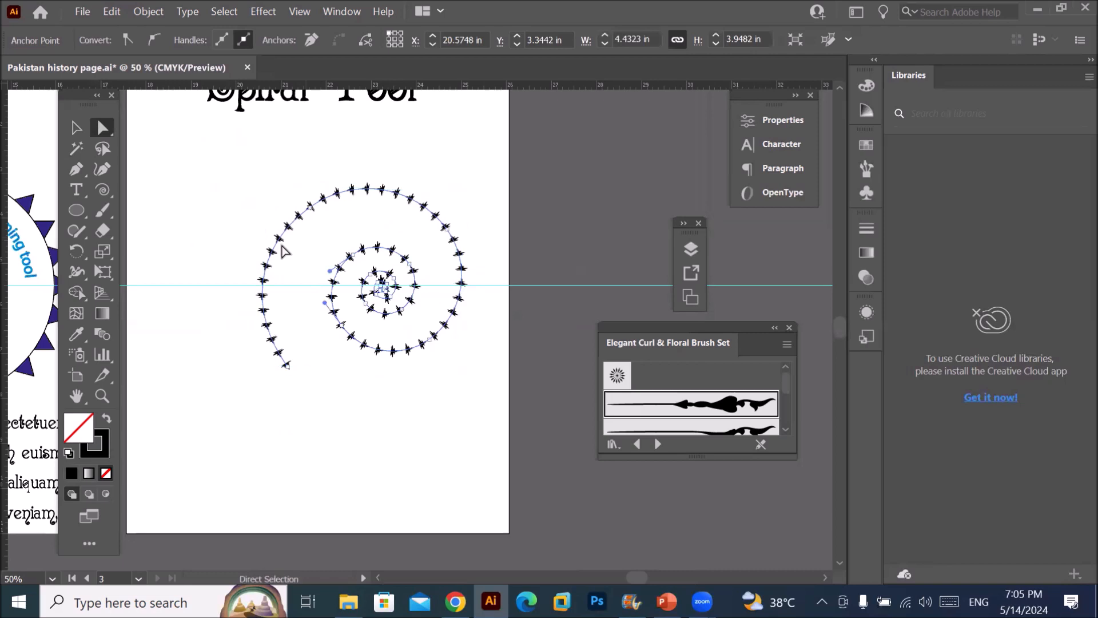
- Convert the anchors of the spiral's outer turn to corner points with the Anchor Point Tool, giving it straight sides
click(76, 170)
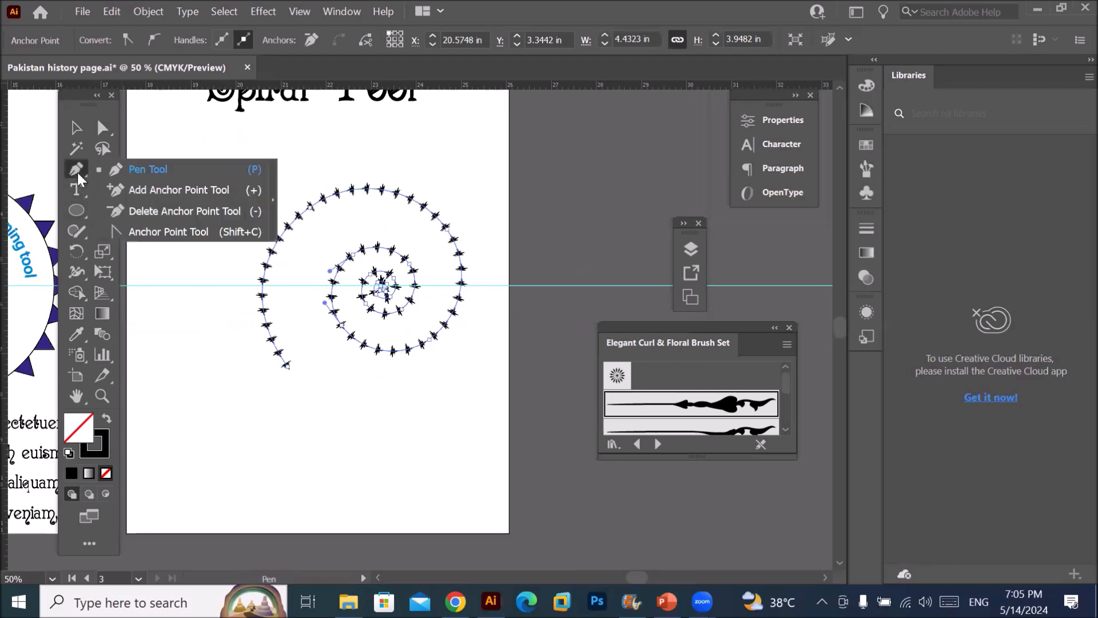
click(171, 234)
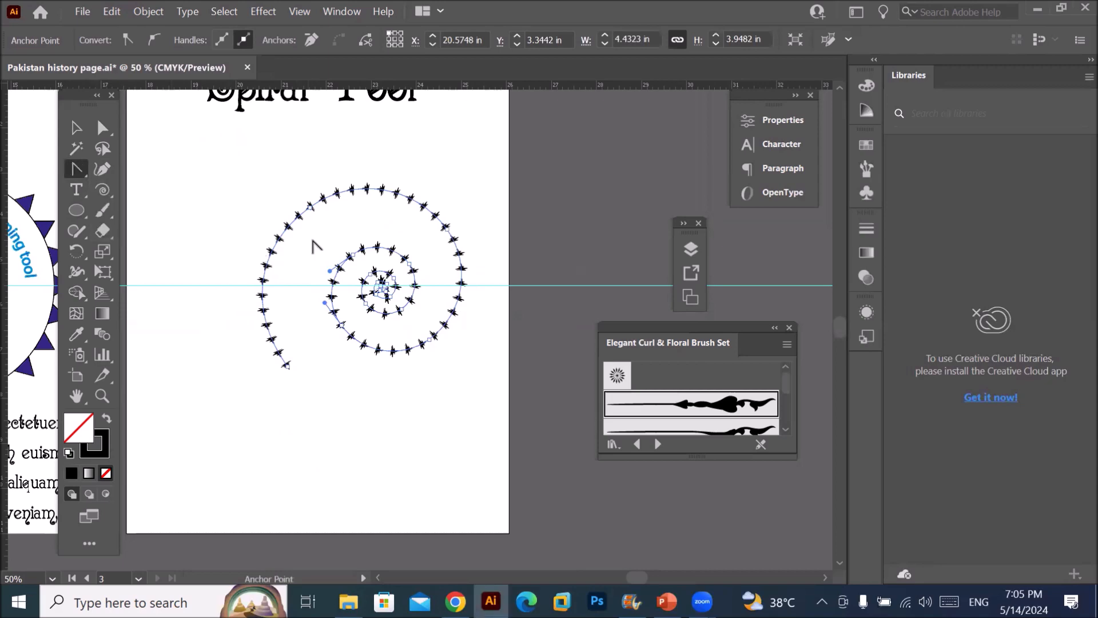
scroll(315, 204, up, 6)
scroll(269, 246, down, 8)
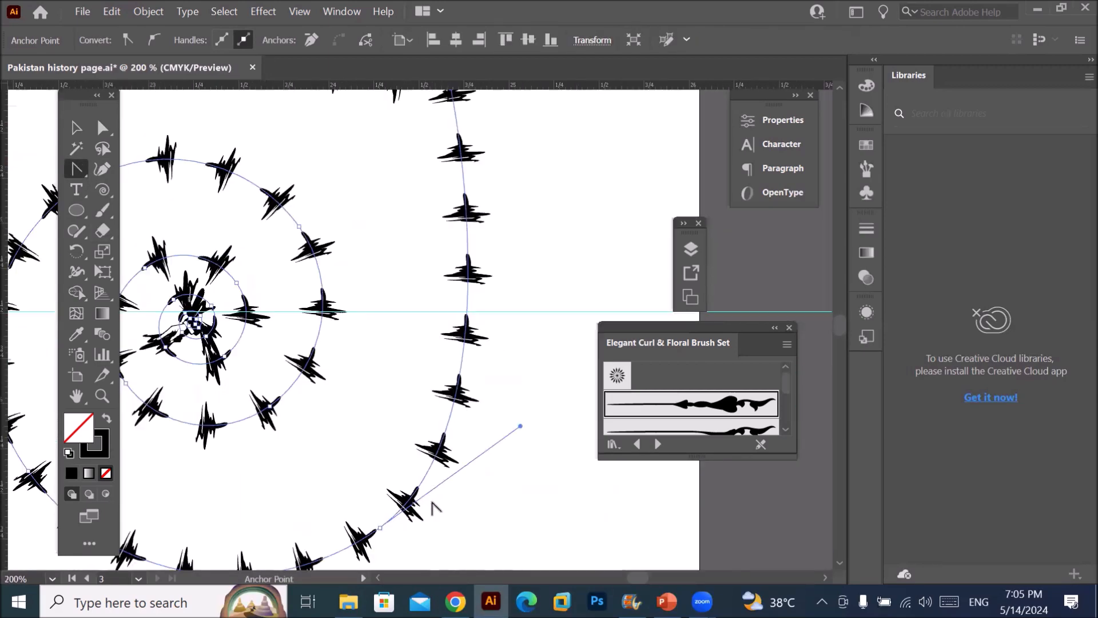
click(299, 479)
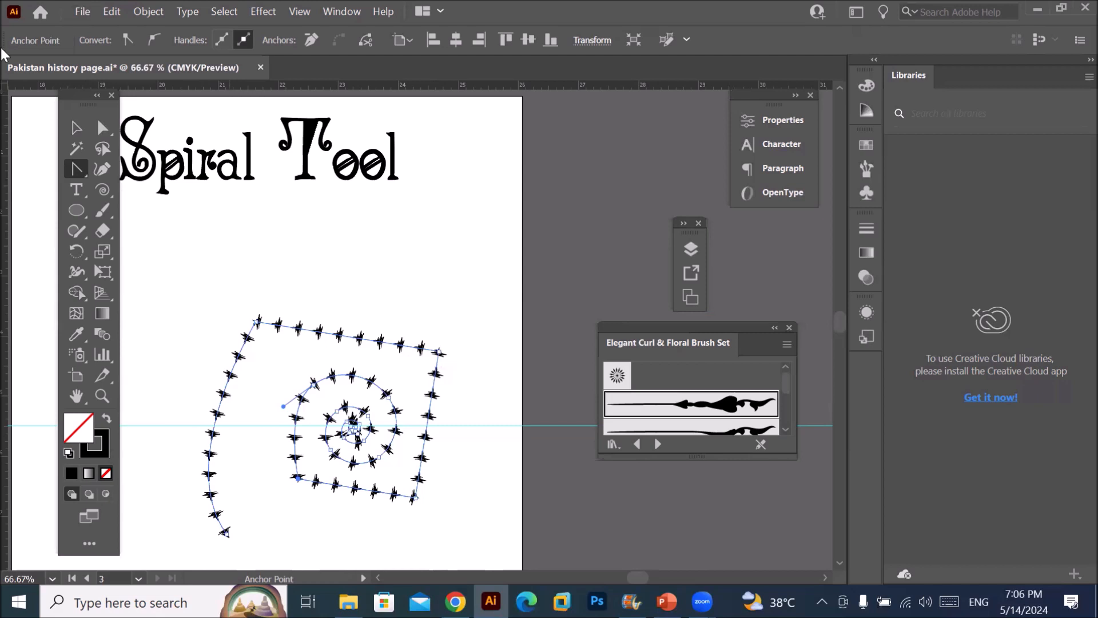
- Convert the anchors of the inner turns to corner points, working inward until the spiral's centre is angular too
scroll(327, 435, up, 2)
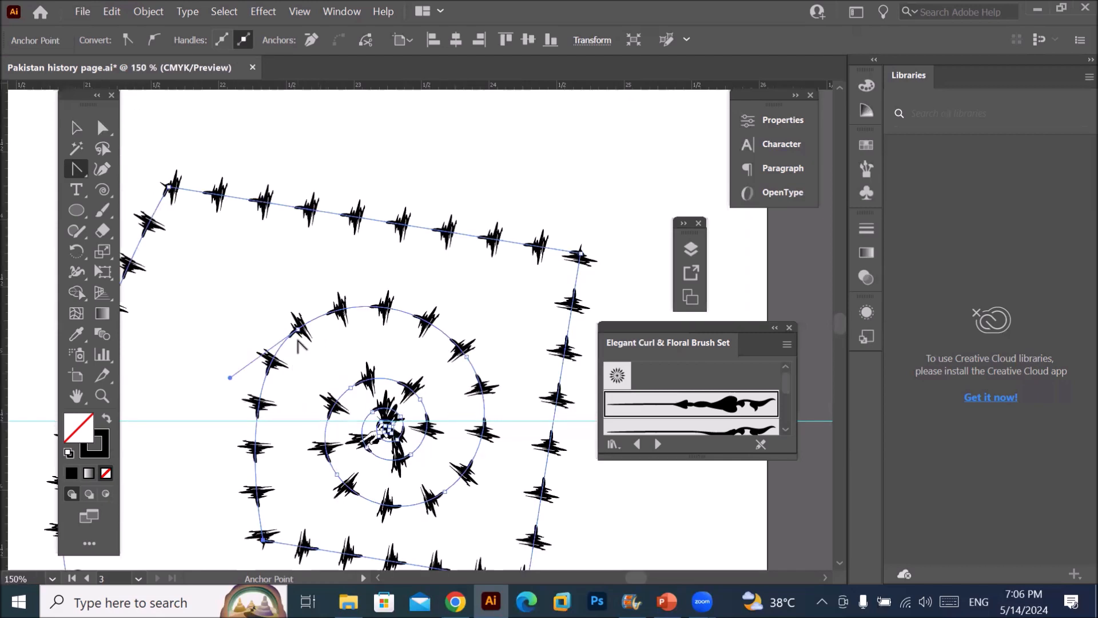
click(298, 330)
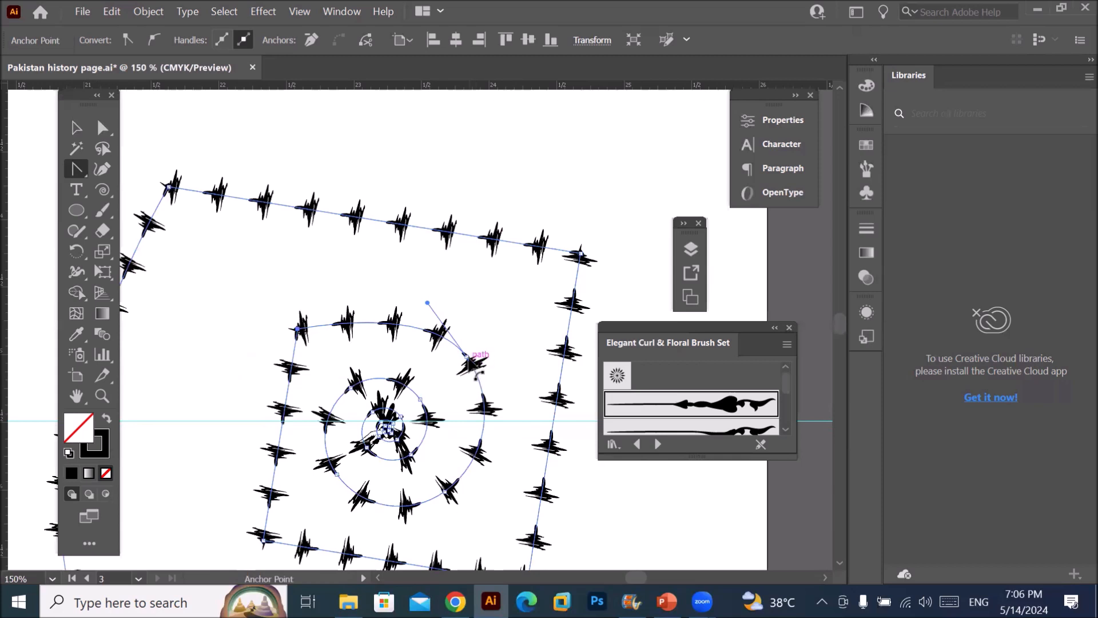
click(468, 358)
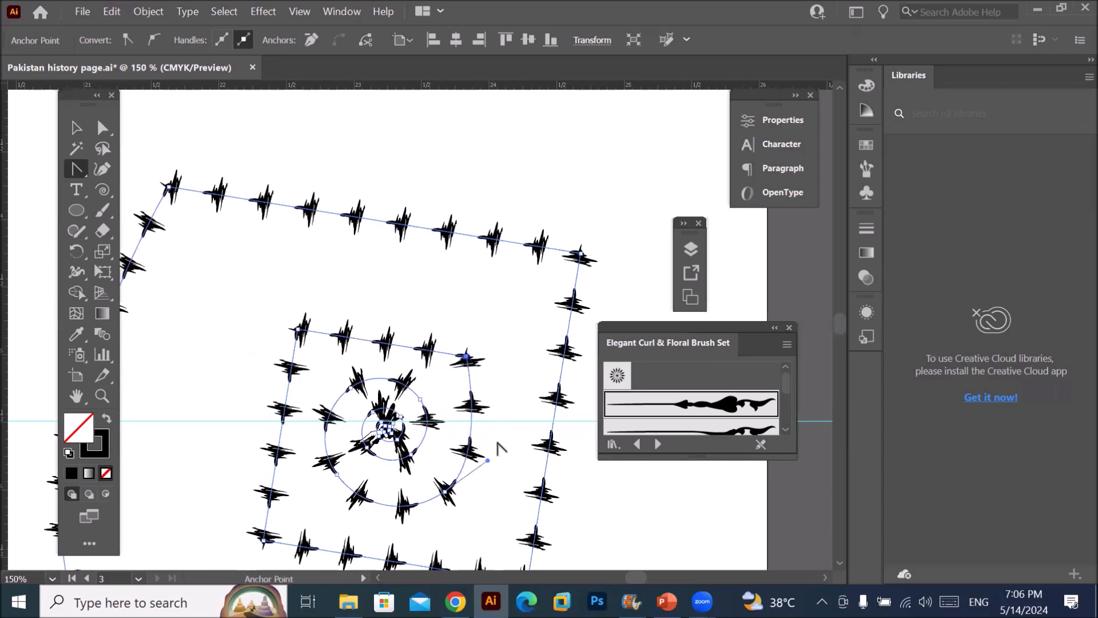
click(445, 491)
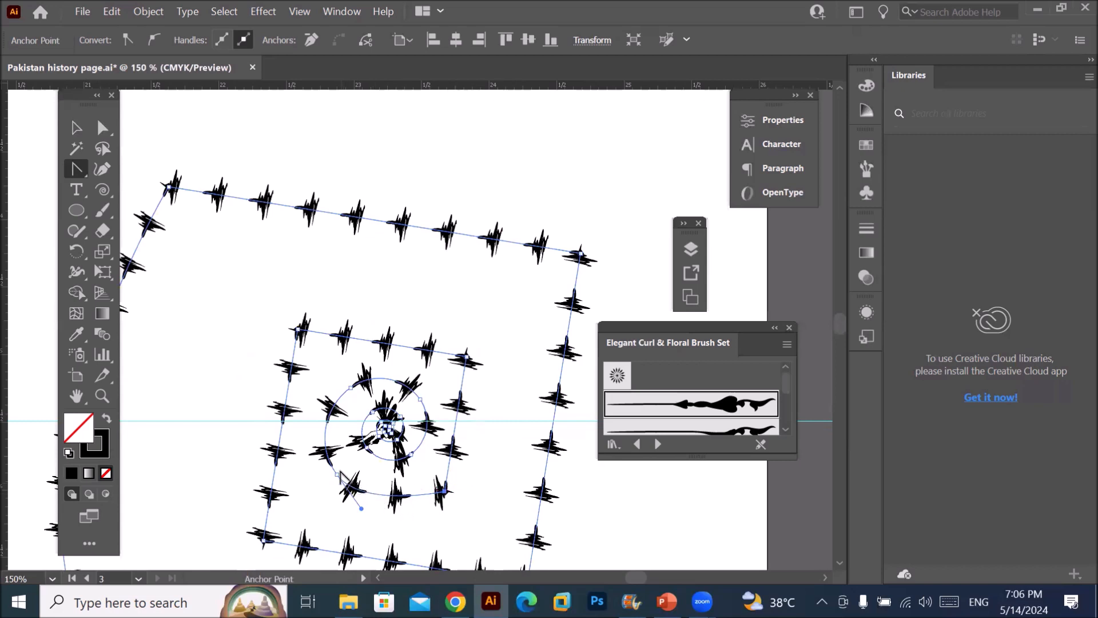
click(337, 474)
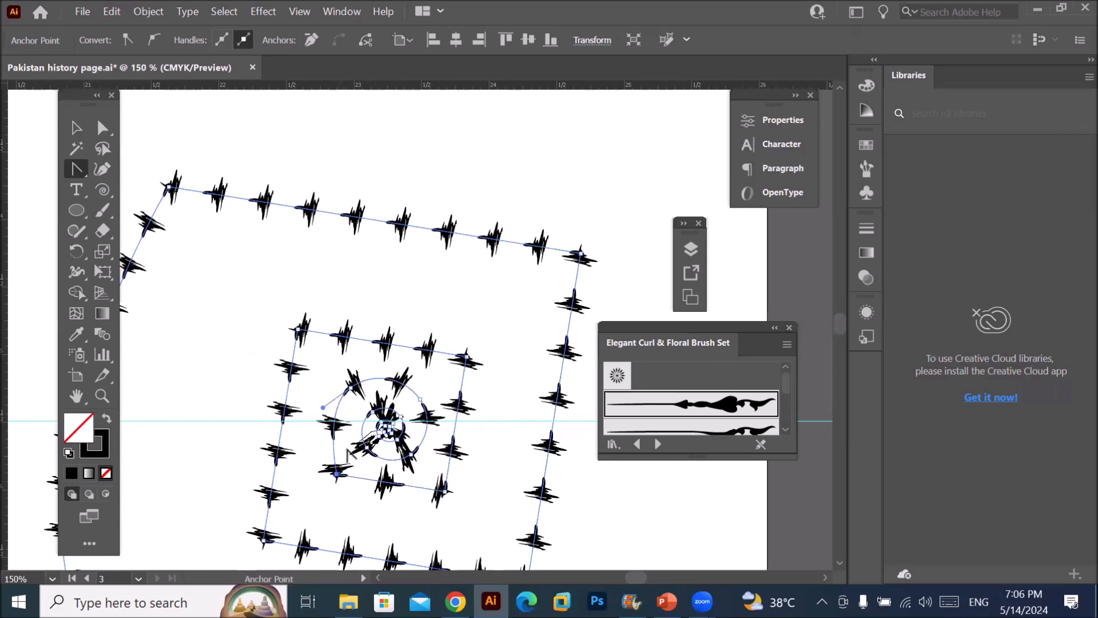
click(349, 391)
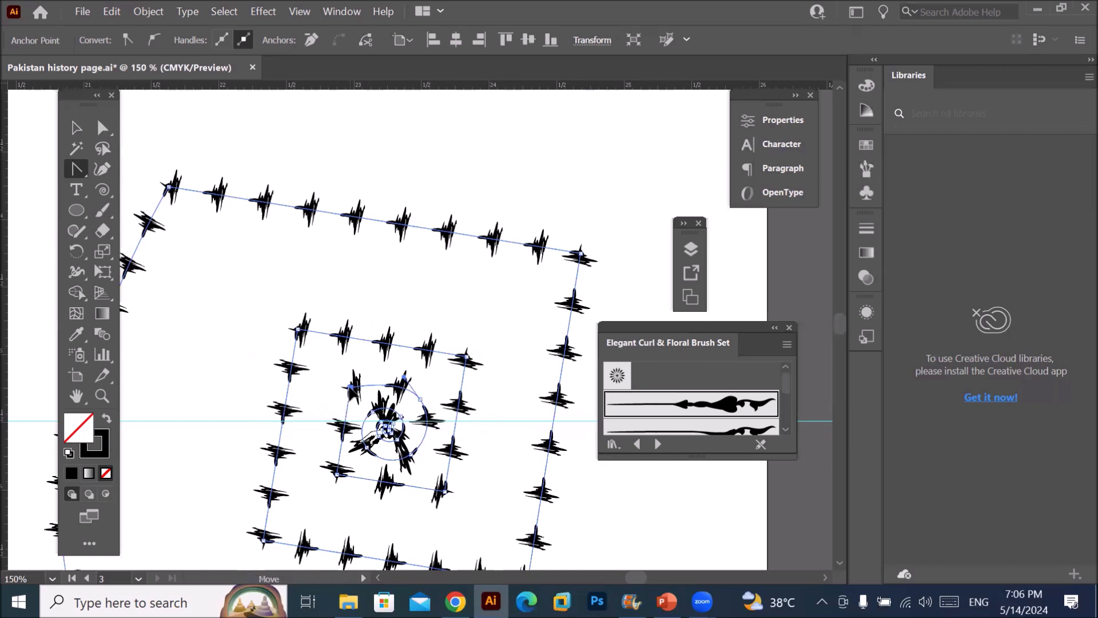
click(411, 456)
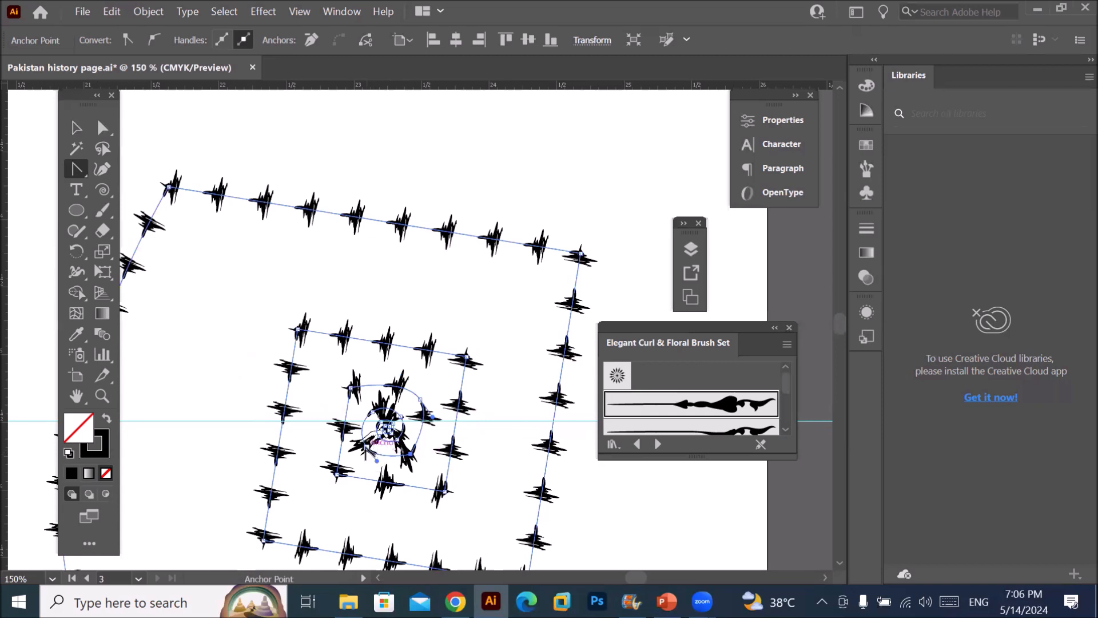
click(366, 447)
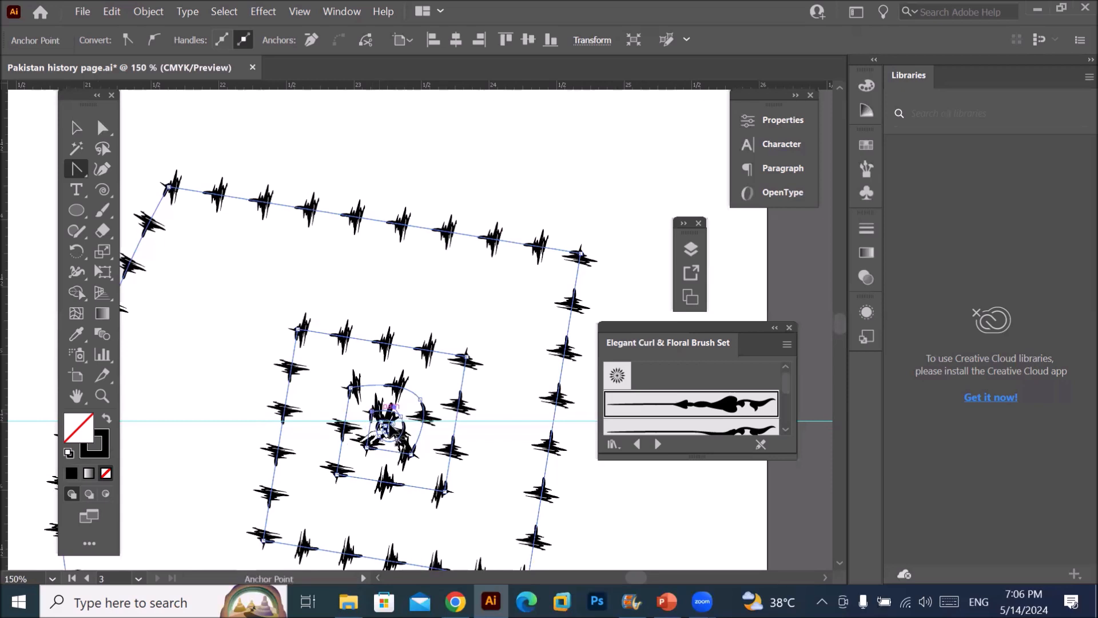
- Straighten the remaining curved segment between the squared spiral's upper outer corner and its outer end
scroll(423, 460, down, 3)
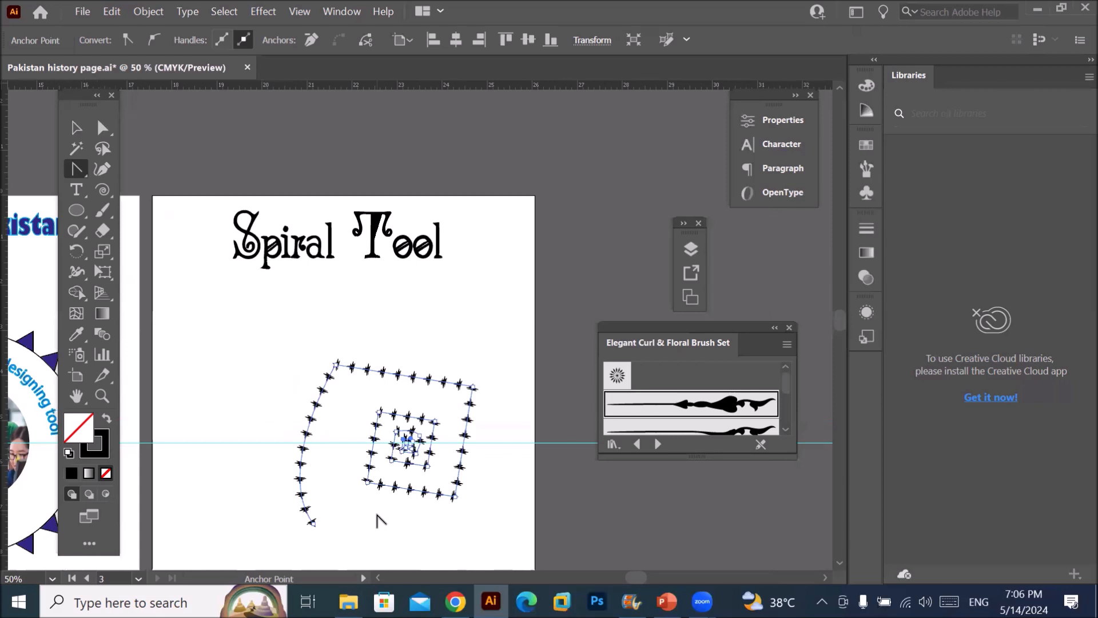
click(335, 365)
drag(273, 468, 319, 472)
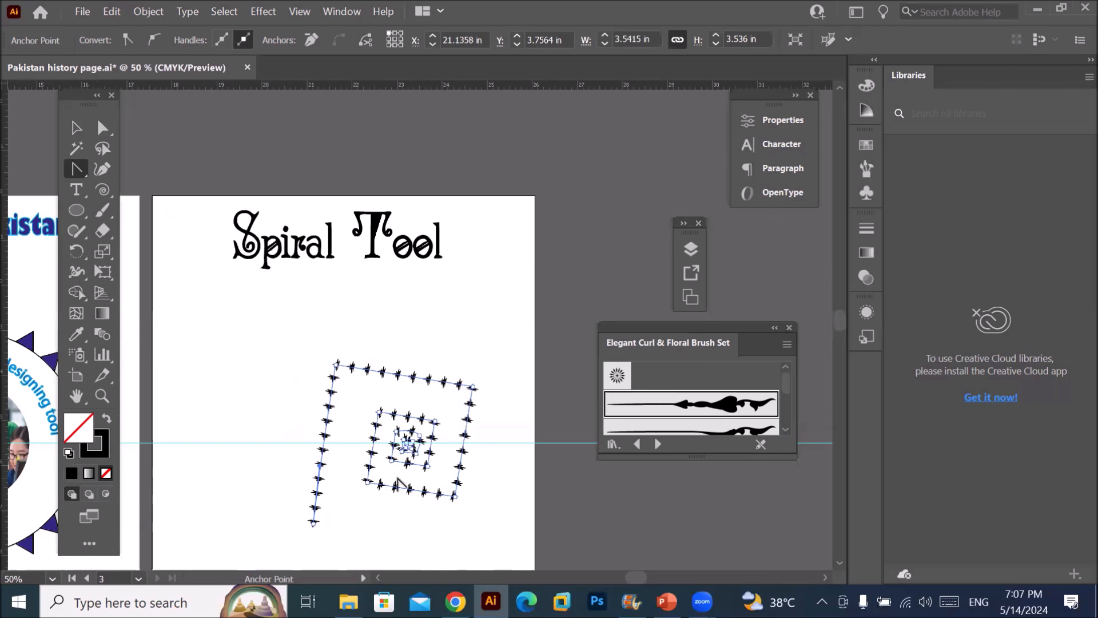
- Place placeholder text along the squared spiral's path with the Type on a Path Tool, starting on its upper outer side
click(104, 191)
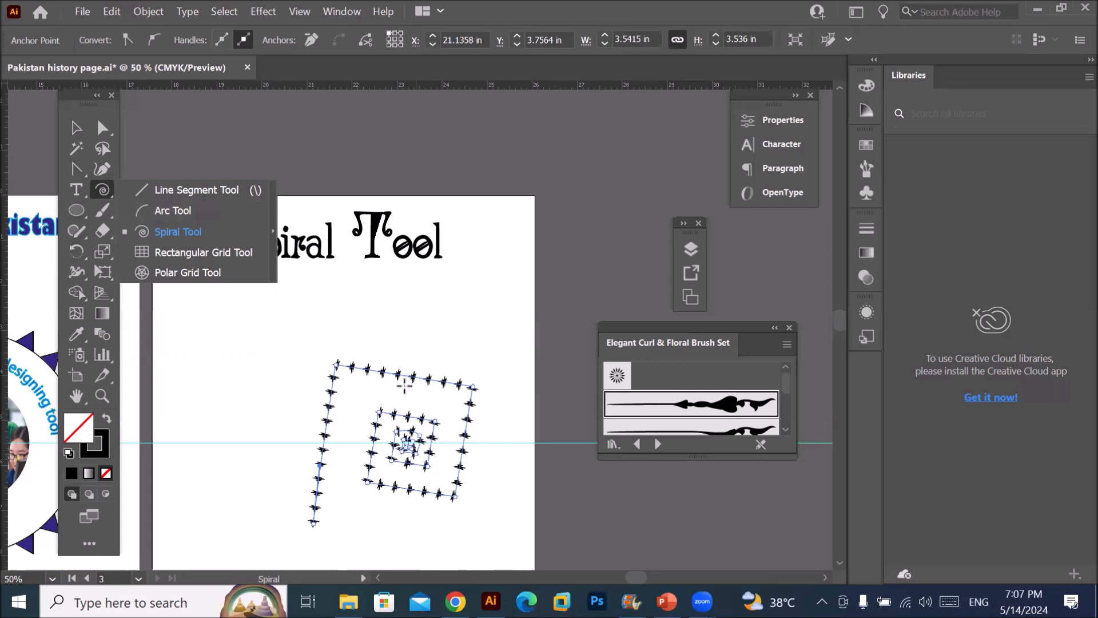
click(103, 127)
click(107, 189)
scroll(464, 492, up, 2)
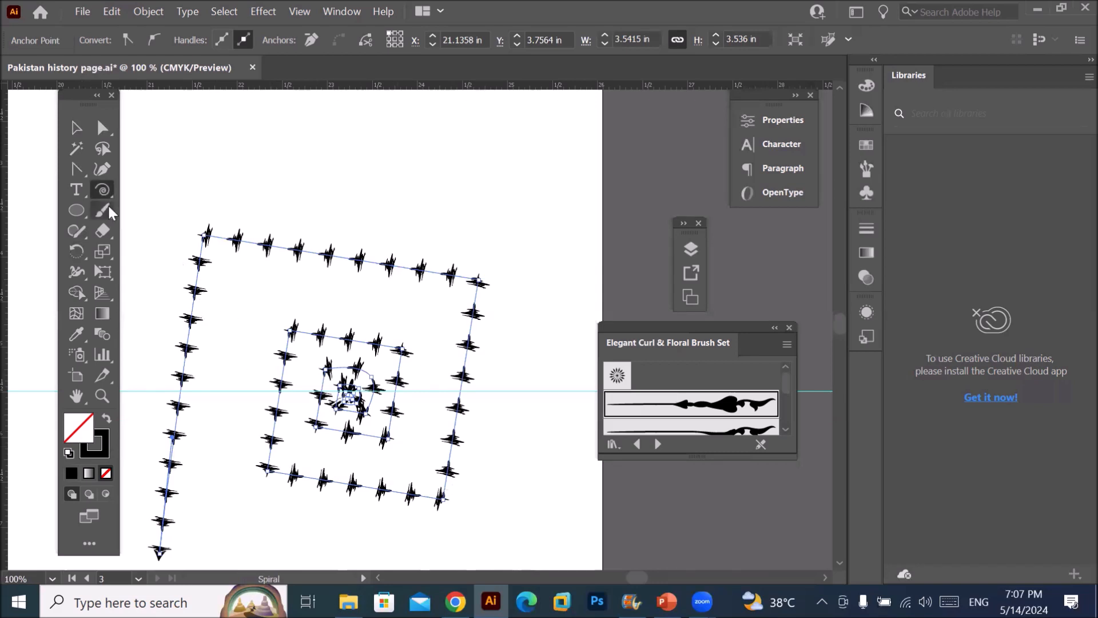
click(78, 188)
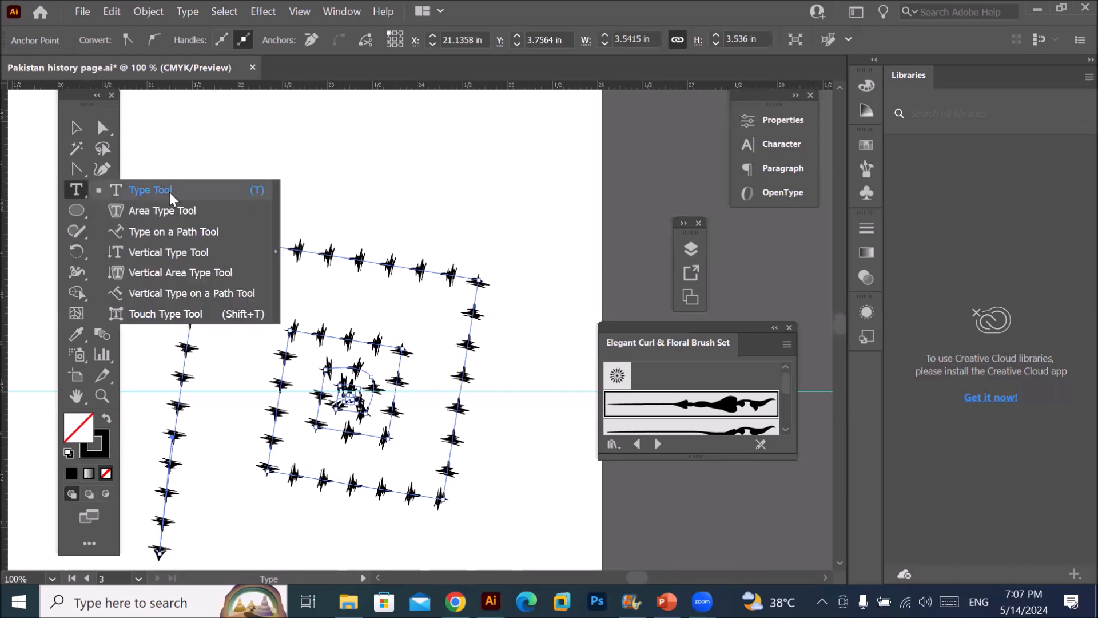
click(180, 235)
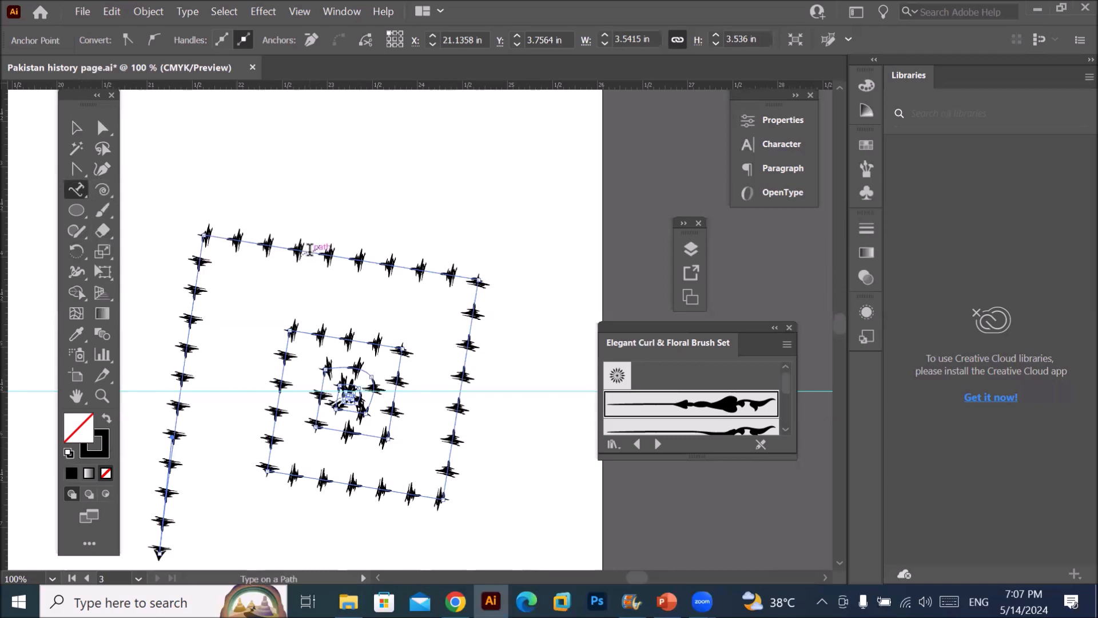
click(309, 249)
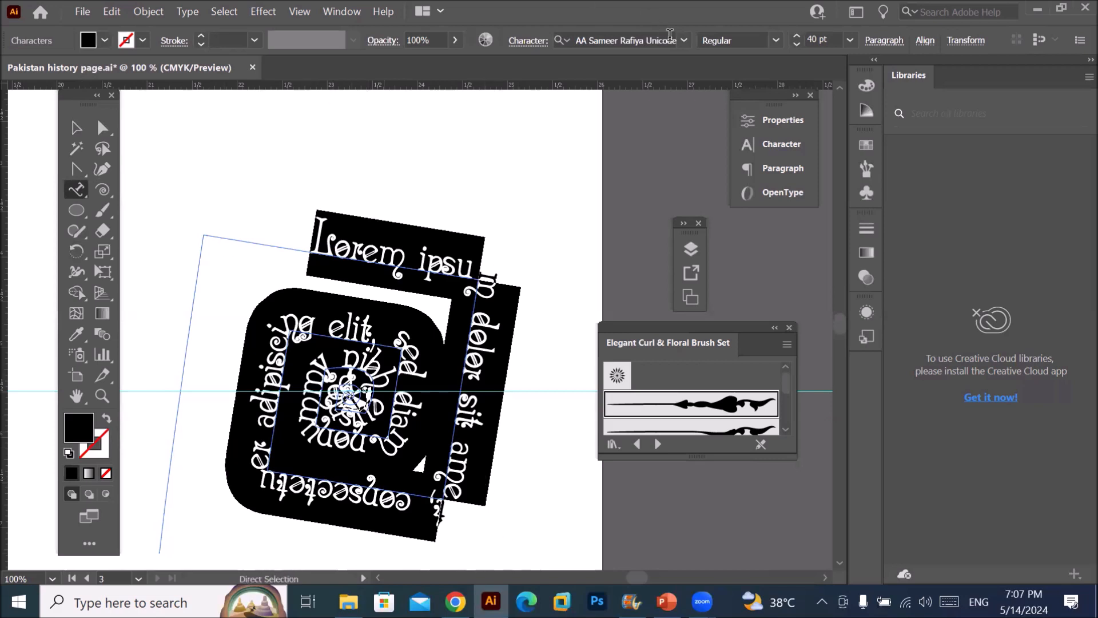
- Set the font size of the path text to 26 pt and finish editing the text
click(533, 43)
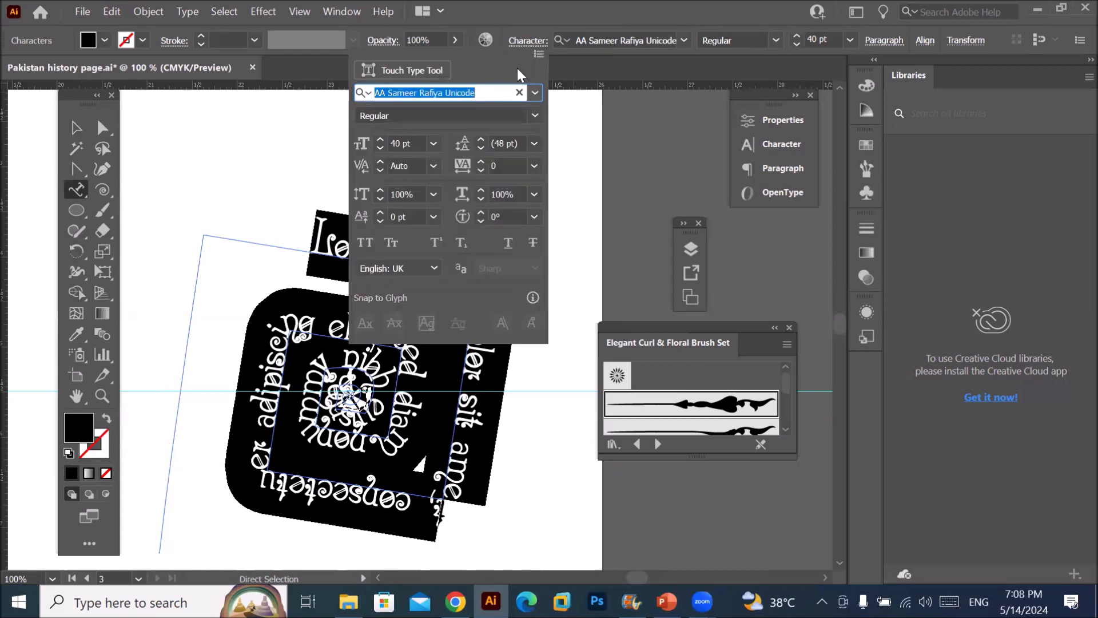
click(434, 144)
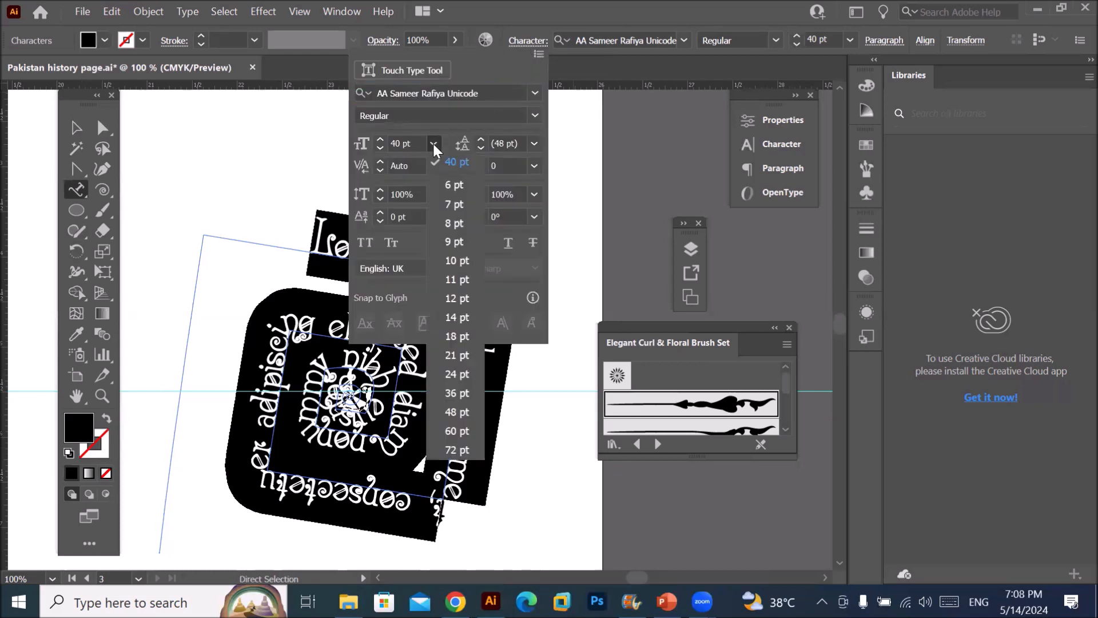
click(380, 148)
click(380, 148)
click(380, 148)
click(381, 148)
click(380, 148)
click(380, 148)
click(380, 148)
click(380, 148)
click(380, 148)
click(380, 148)
click(380, 148)
click(381, 148)
click(380, 148)
click(380, 148)
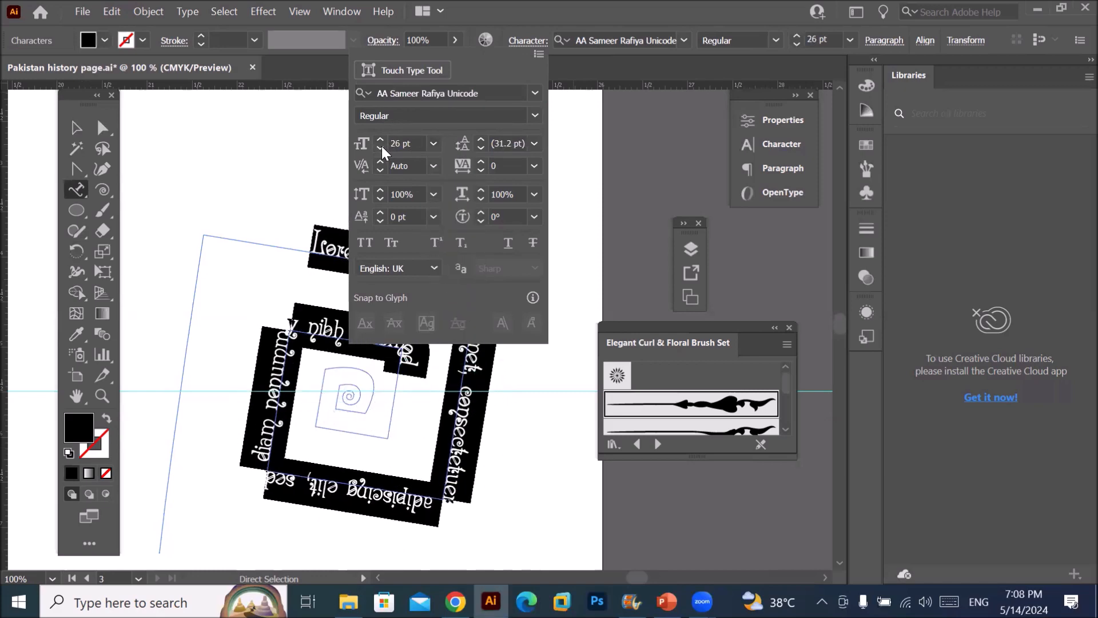
click(76, 127)
click(465, 181)
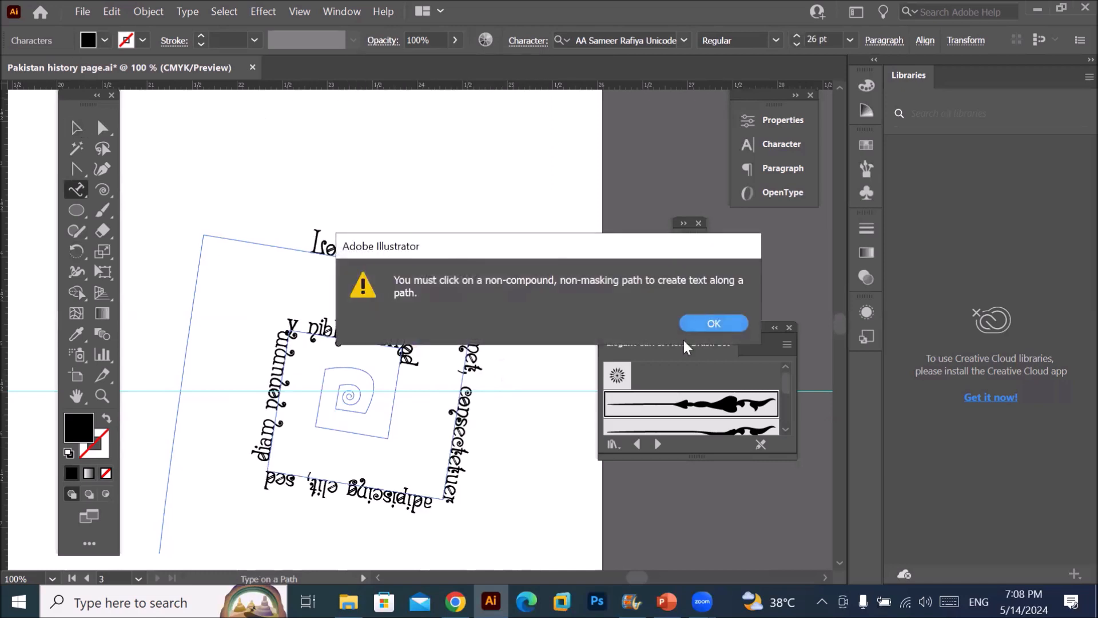
click(714, 323)
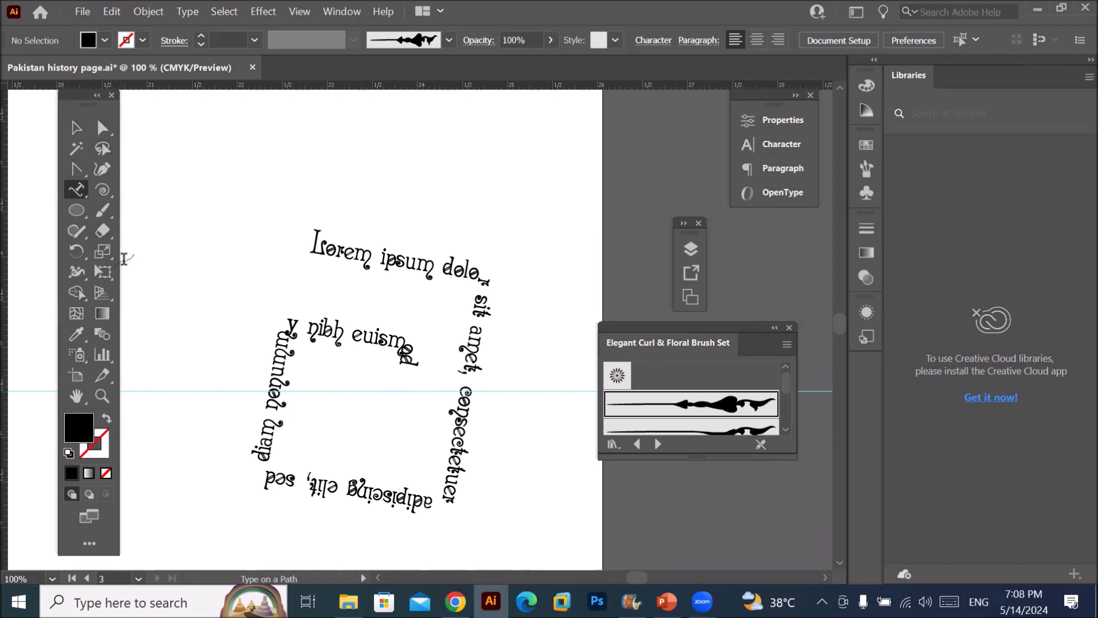
- Draw a small new spiral above the path text with the Spiral Tool and move the floating panels clear of it
click(104, 191)
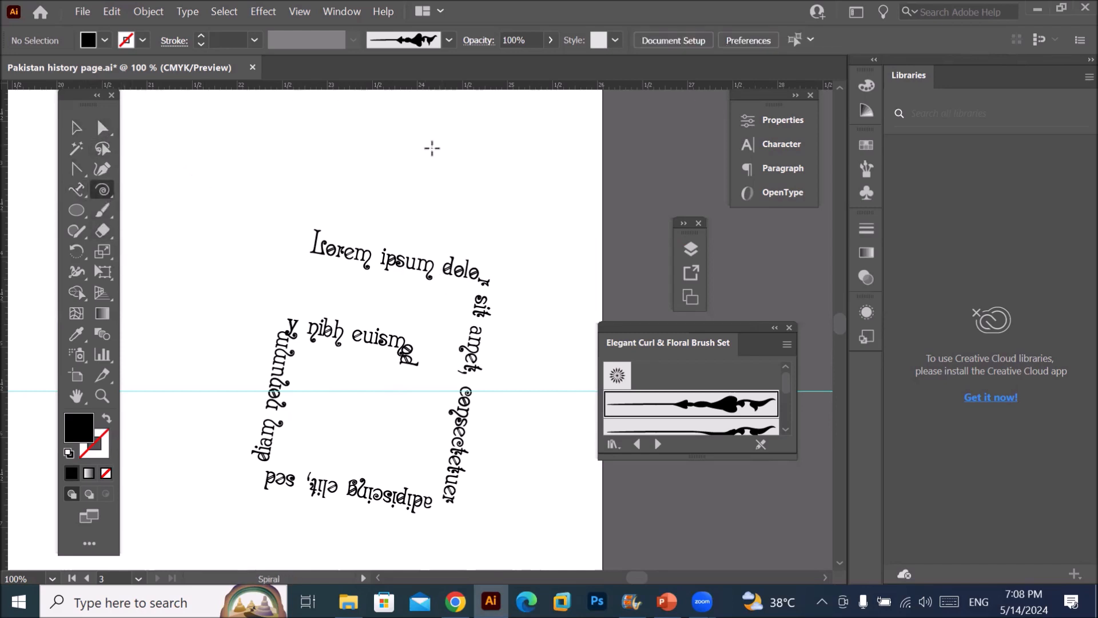
drag(440, 135, 498, 142)
scroll(474, 127, up, 2)
scroll(473, 127, up, 4)
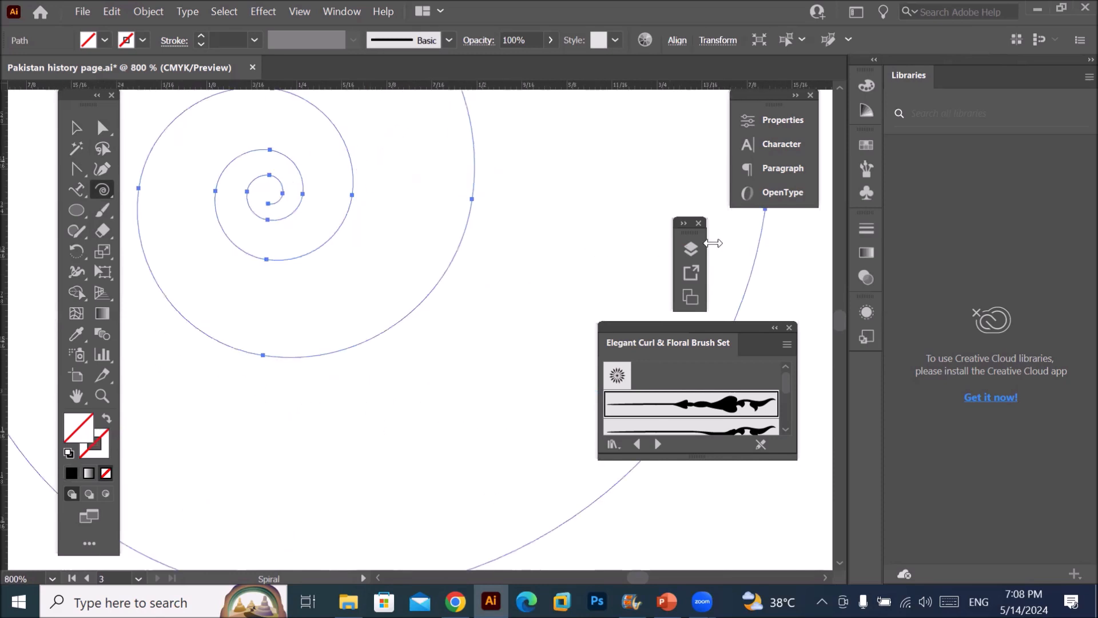
mouse_move(770, 91)
mouse_down()
mouse_move(755, 537)
mouse_move(694, 495)
mouse_up()
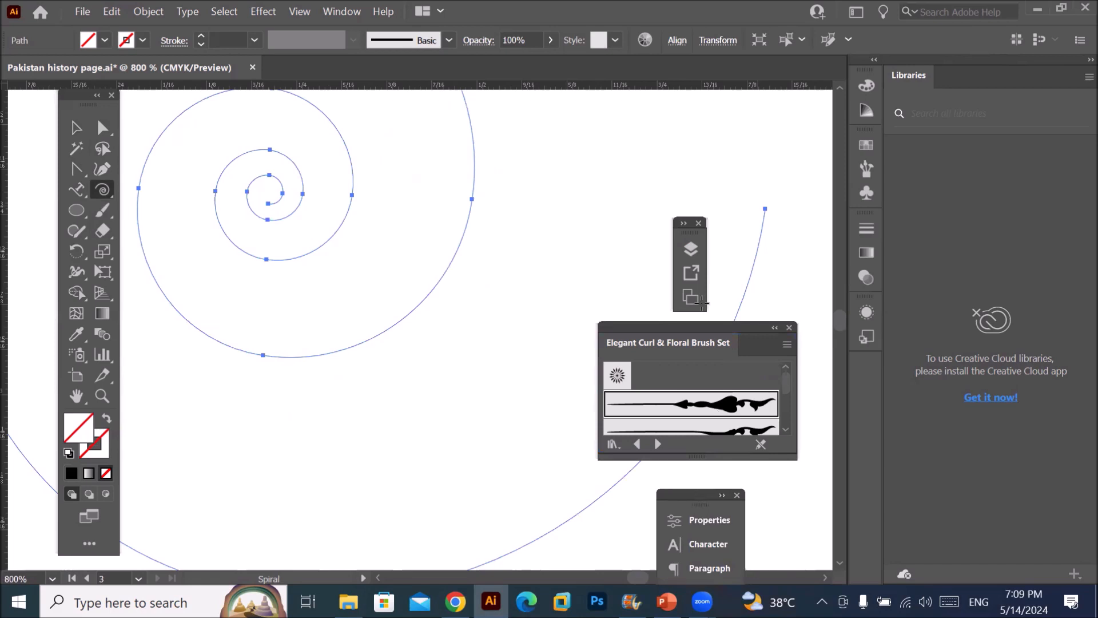
drag(694, 323, 389, 369)
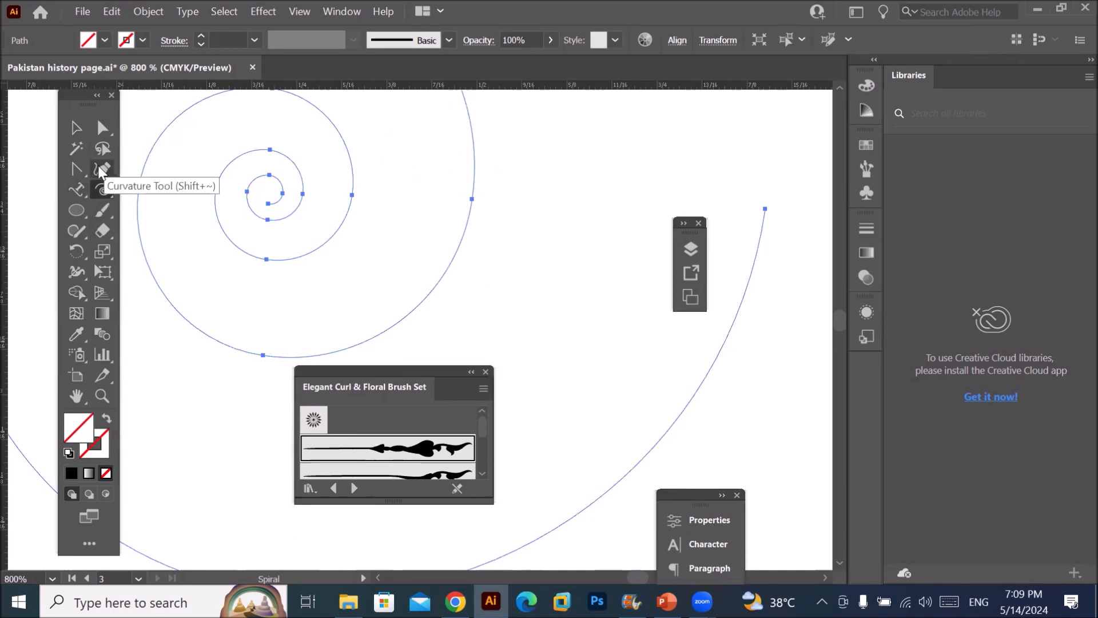
- Close the new spiral by joining its inner end to its outer end with the Curvature Tool
click(102, 169)
click(268, 203)
click(741, 211)
click(765, 209)
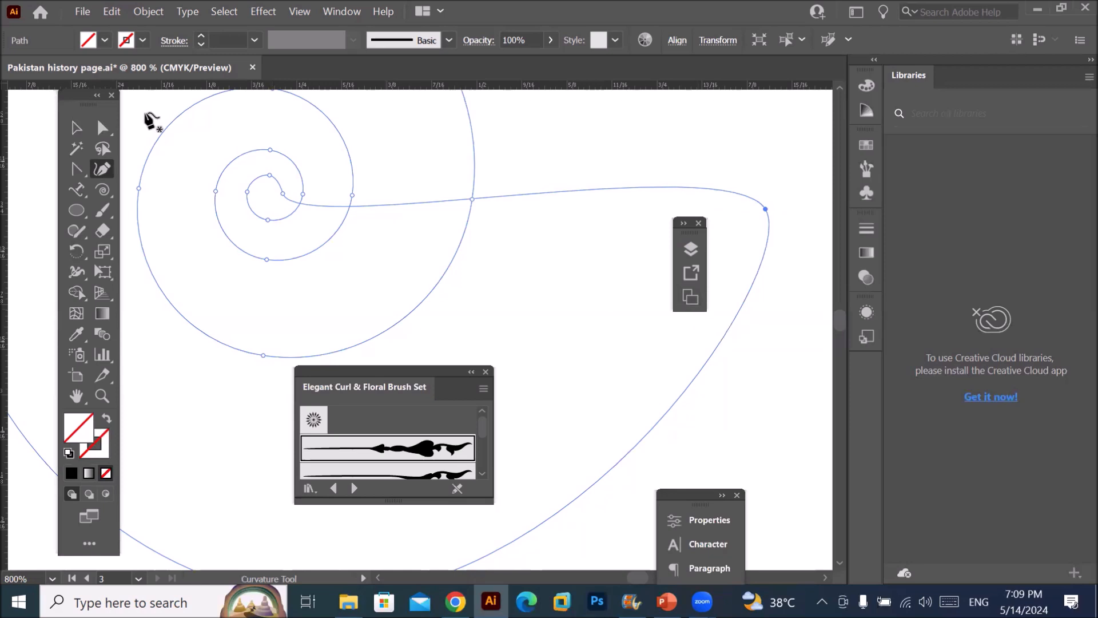
- Fill the closed spiral with green and give it a black 0.5 pt stroke
click(105, 40)
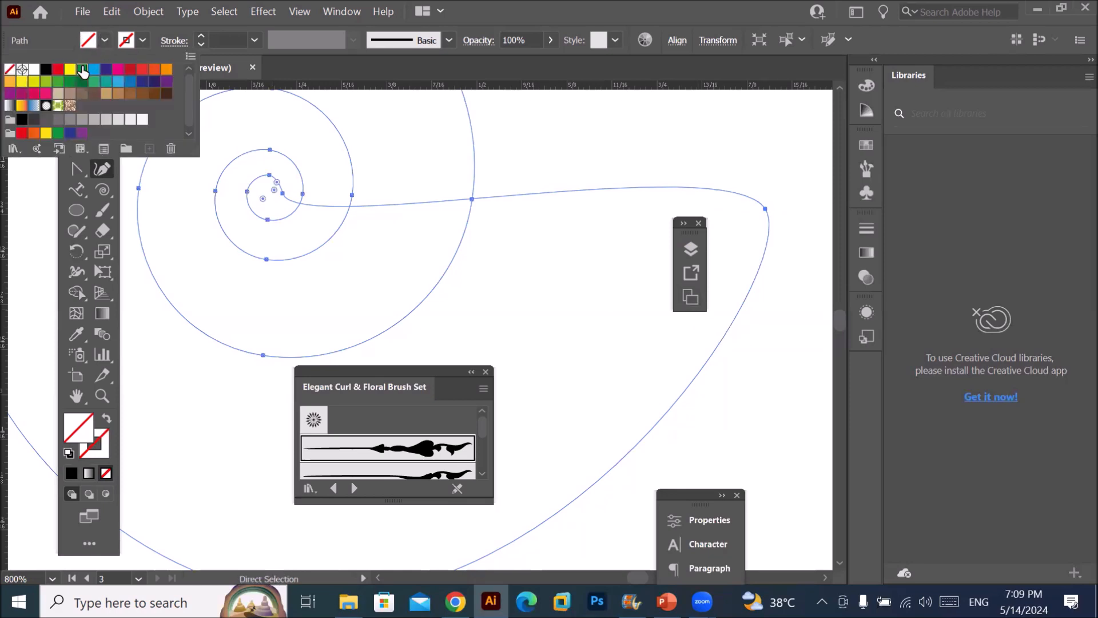
click(82, 69)
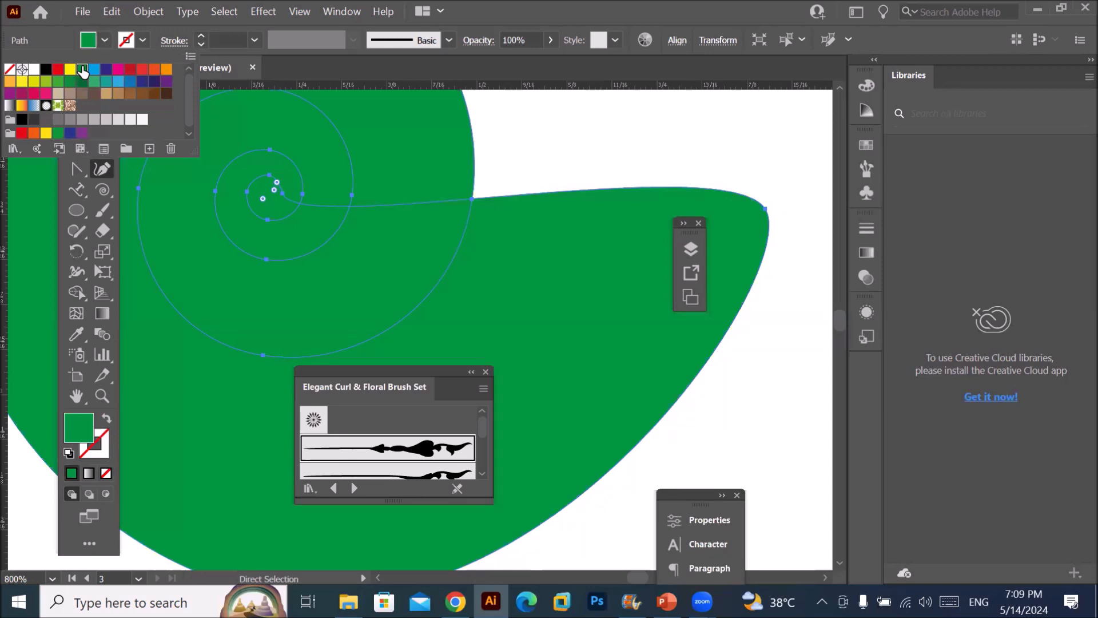
click(142, 43)
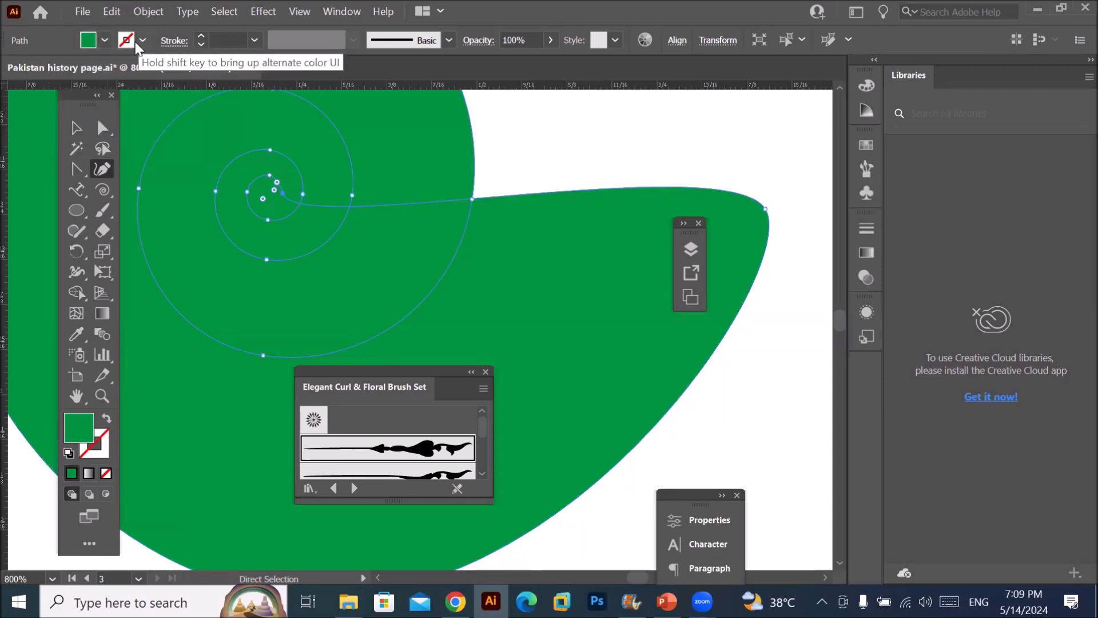
click(142, 41)
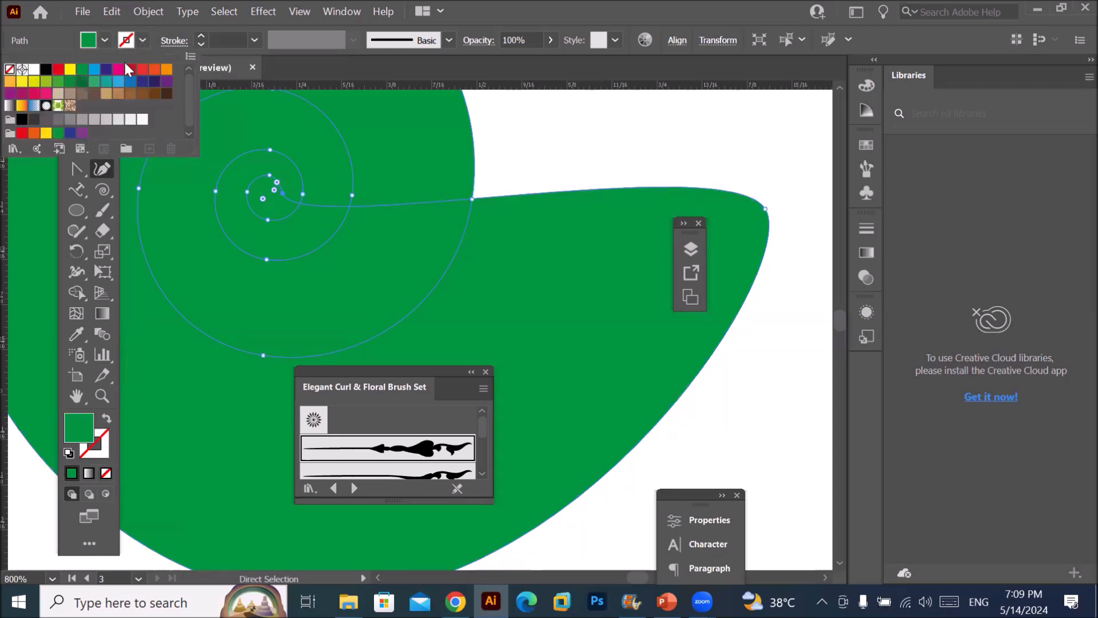
click(46, 69)
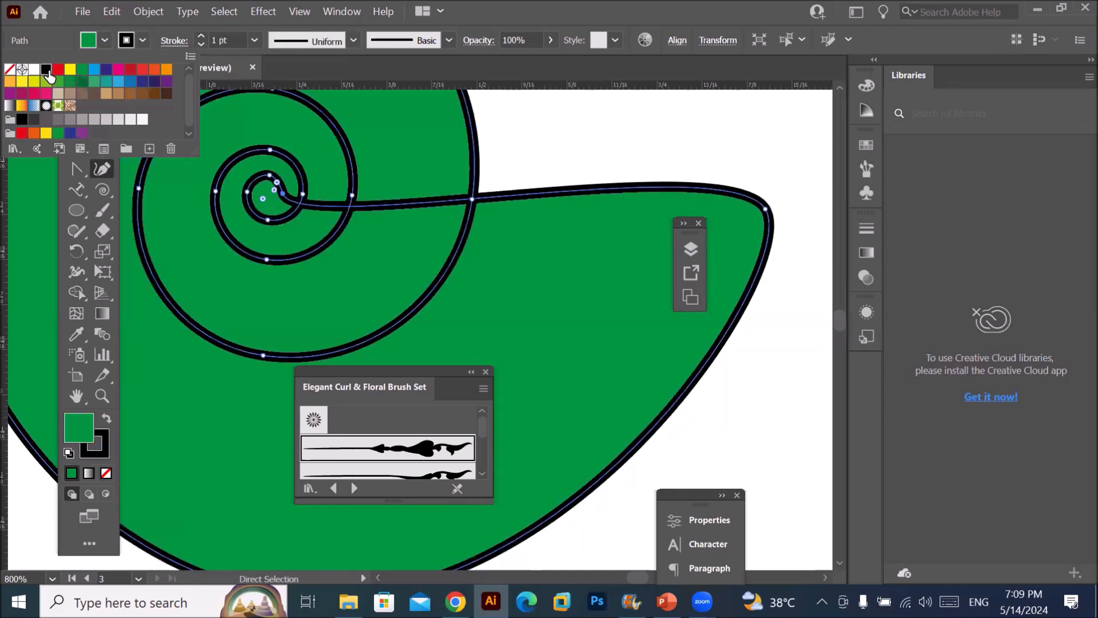
click(201, 45)
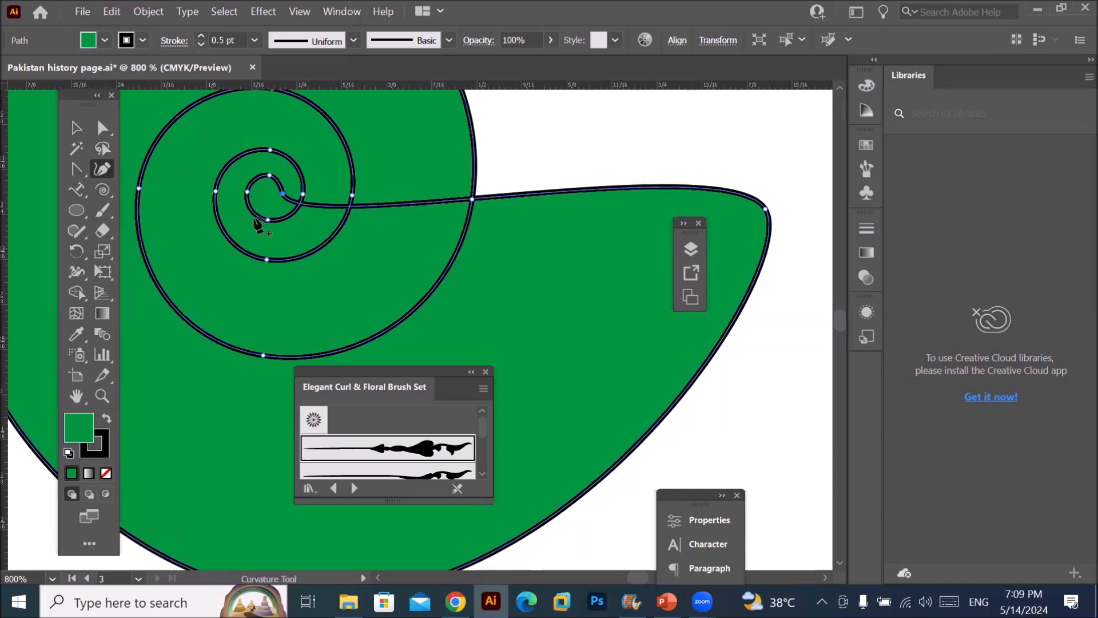
scroll(257, 225, down, 3)
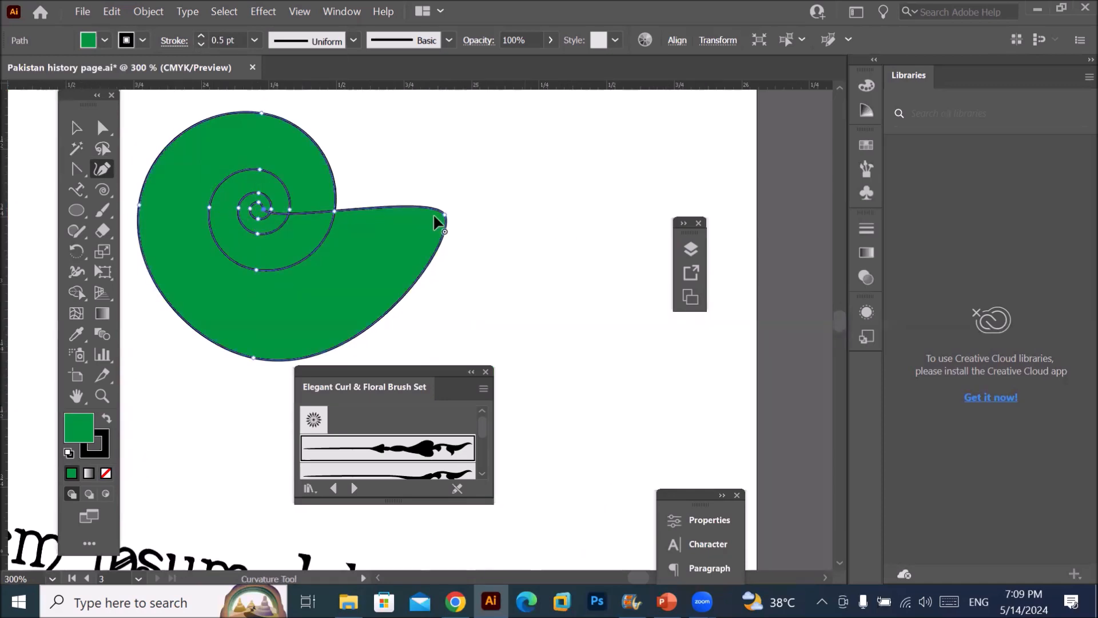
scroll(209, 185, up, 2)
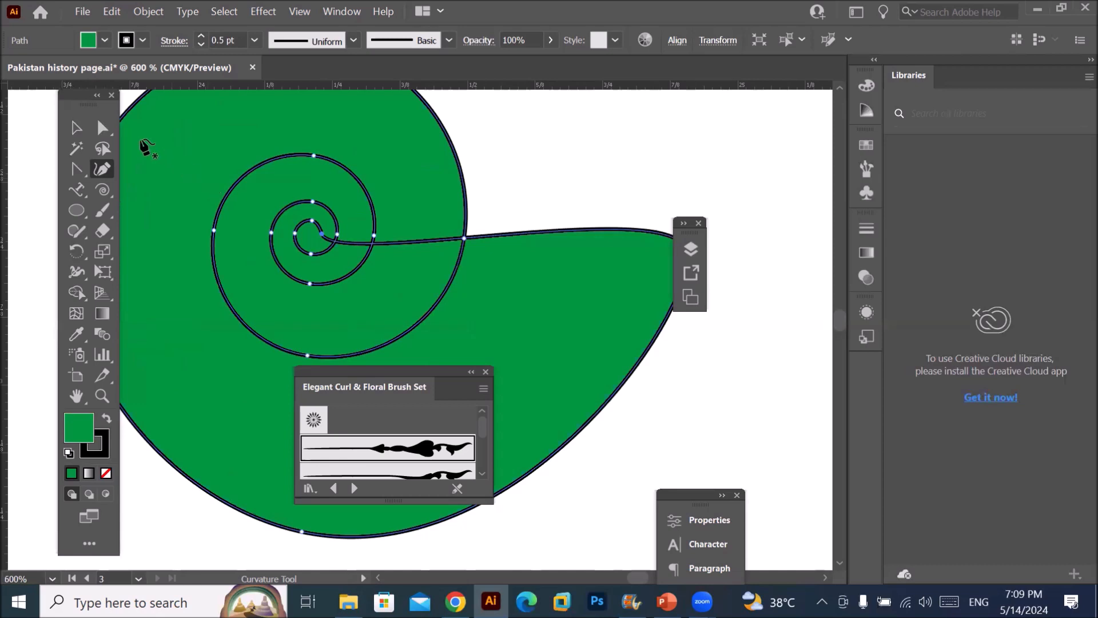
- Reshape the green spiral's inner turns with the Direct Selection Tool by moving anchors outward and bending the adjoining curves
click(106, 130)
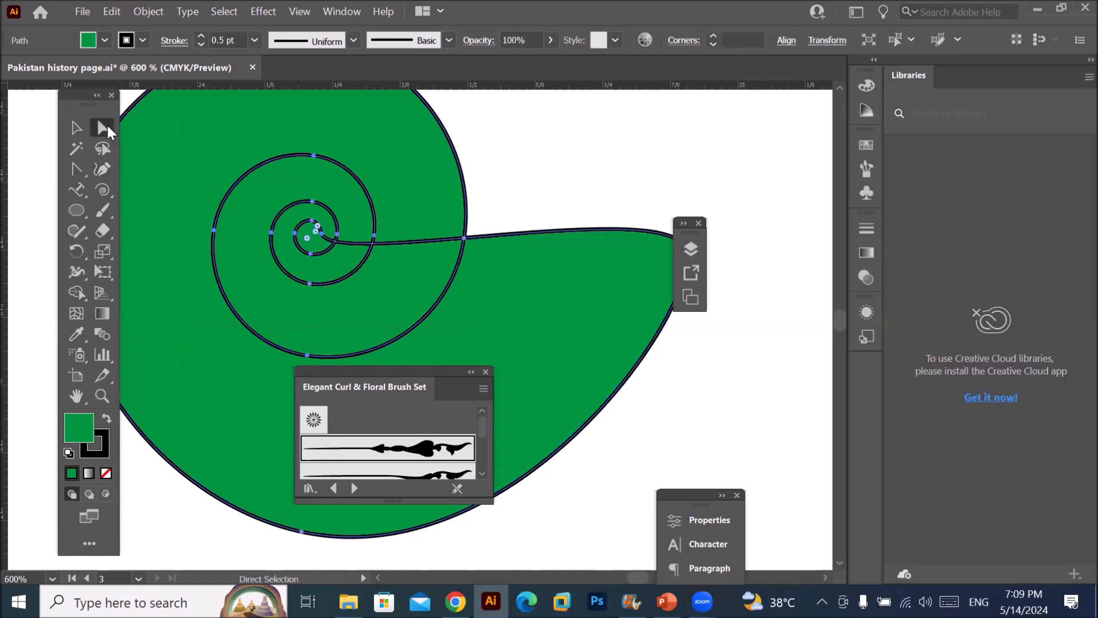
drag(216, 232, 142, 213)
drag(317, 161, 331, 116)
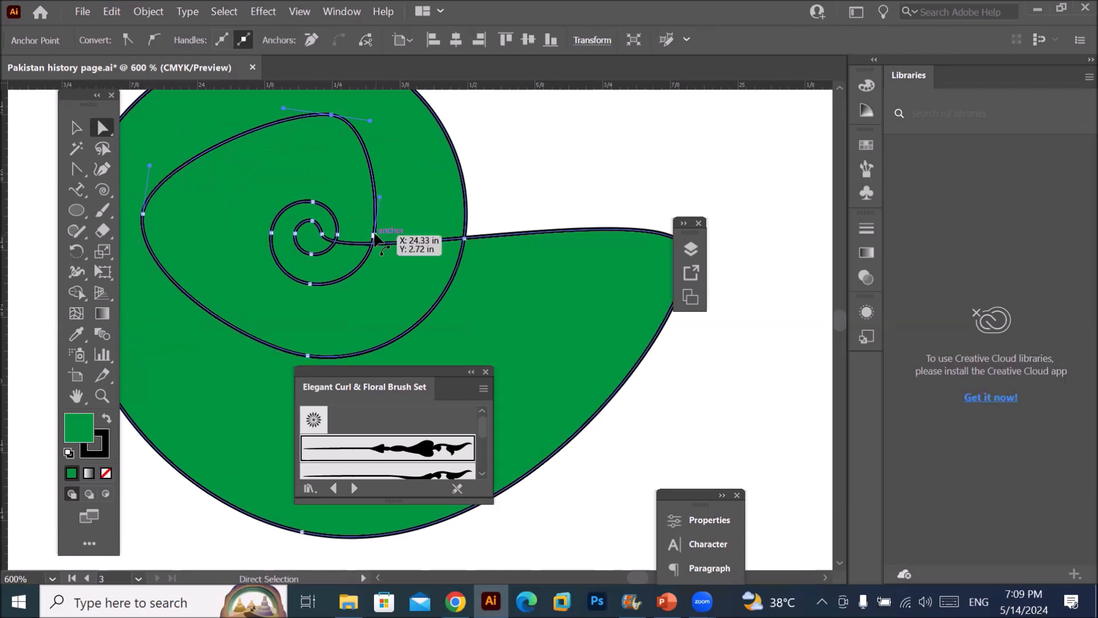
drag(375, 229, 419, 180)
drag(374, 216, 377, 230)
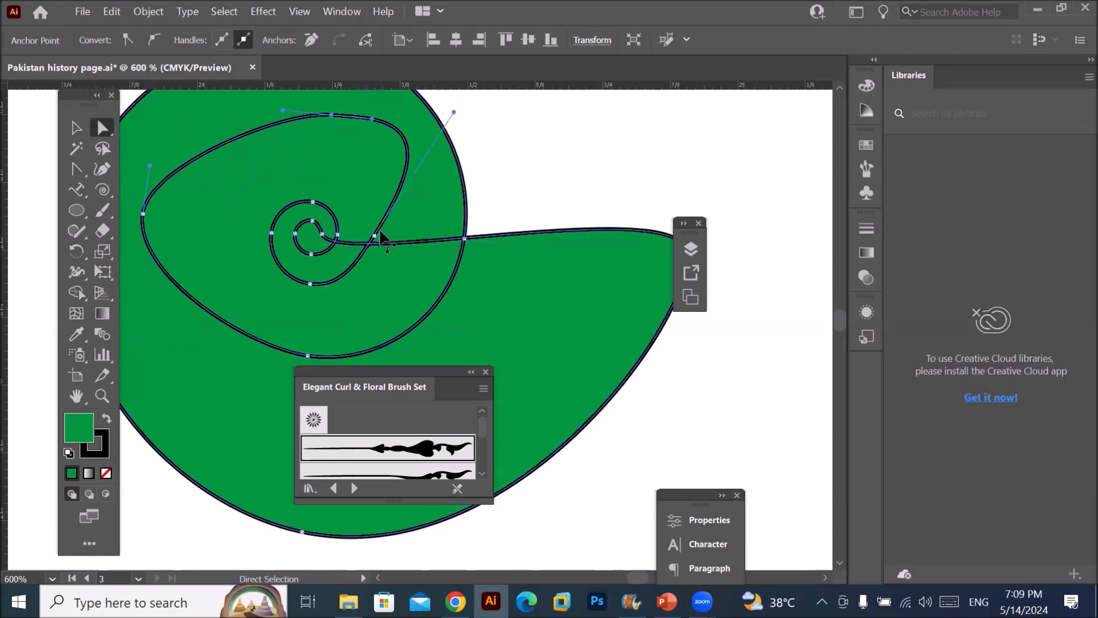
click(310, 283)
drag(312, 284, 324, 309)
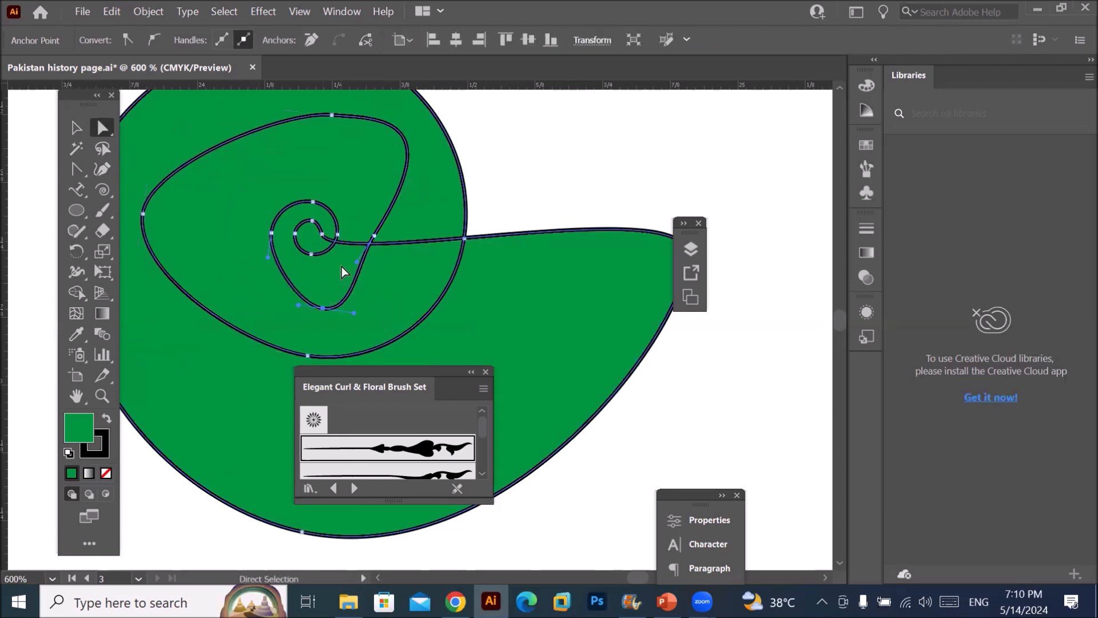
- Delete the green spiral shape
scroll(341, 267, down, 3)
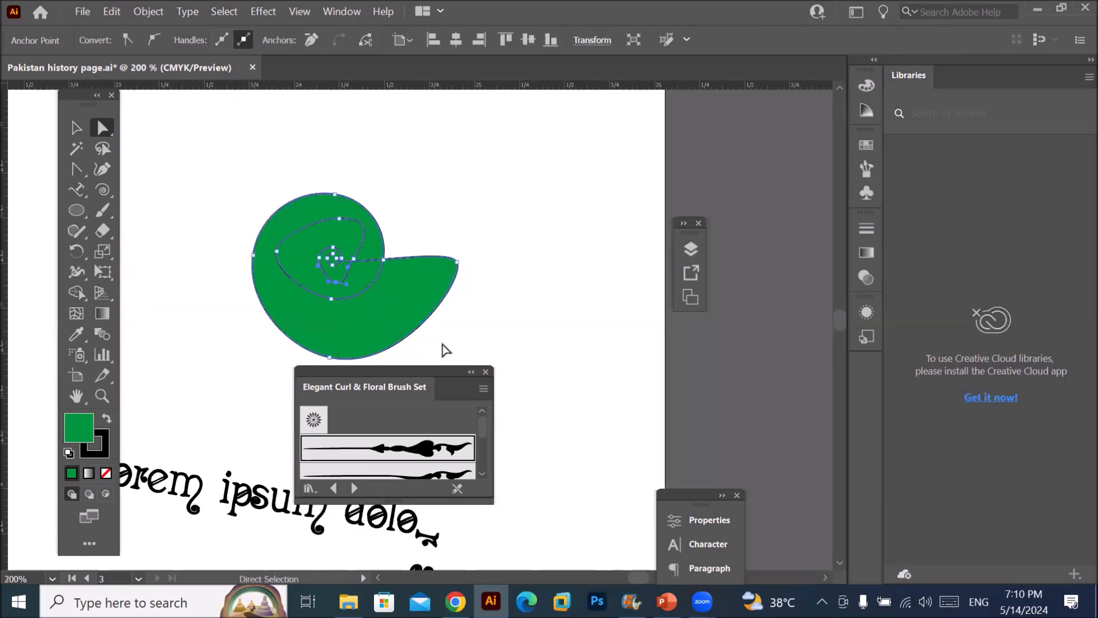
key(Delete)
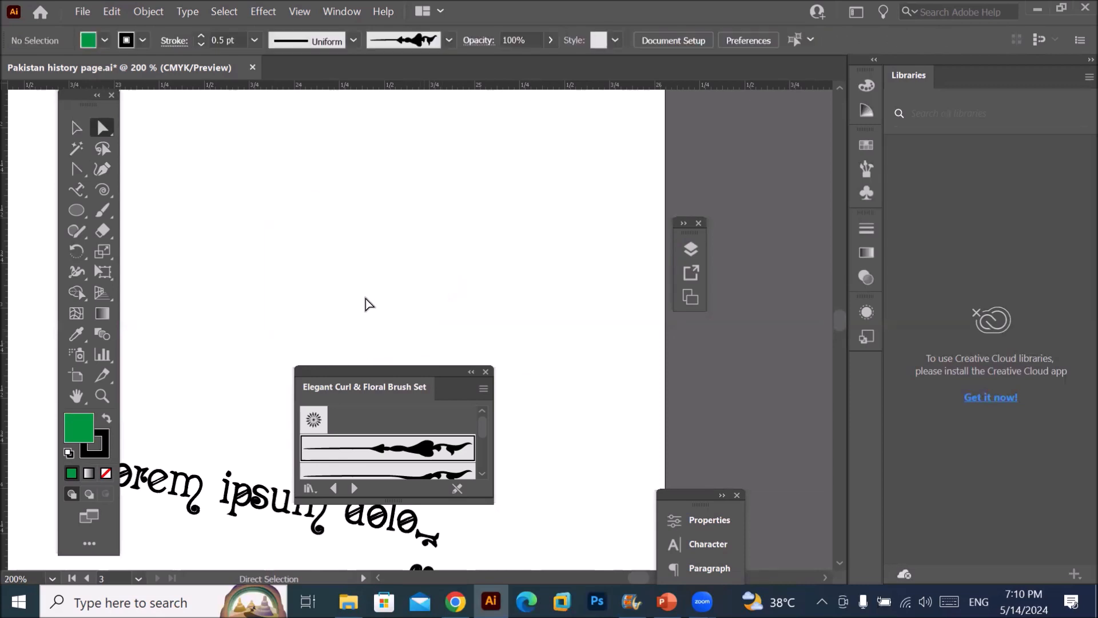
- Draw a circle about 3.7 in across below the Spiral Tool title
click(104, 191)
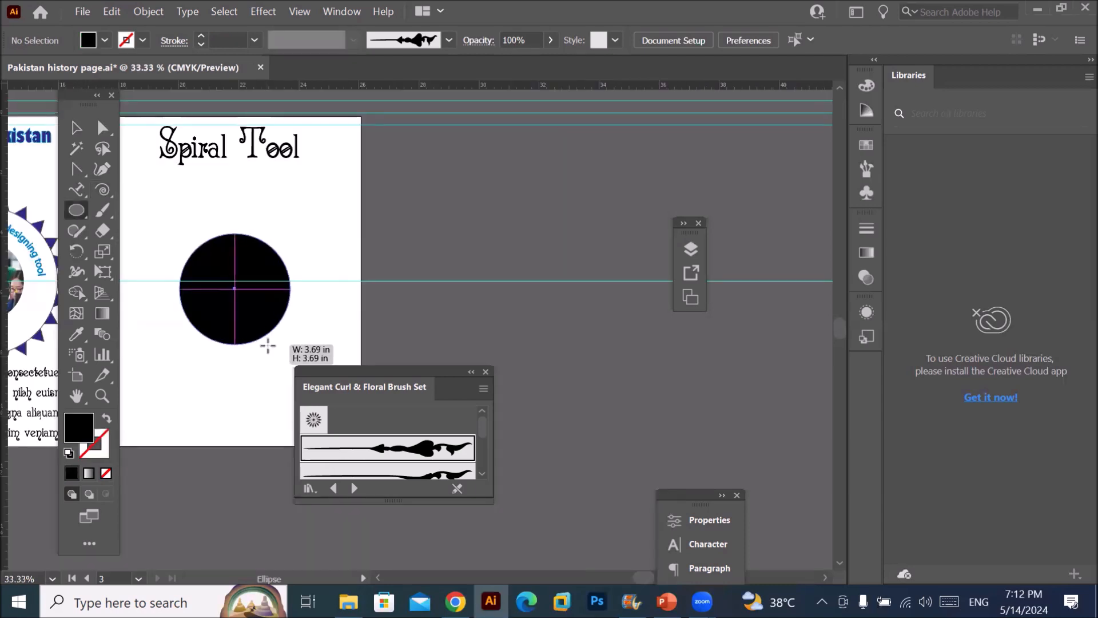
drag(265, 345, 270, 348)
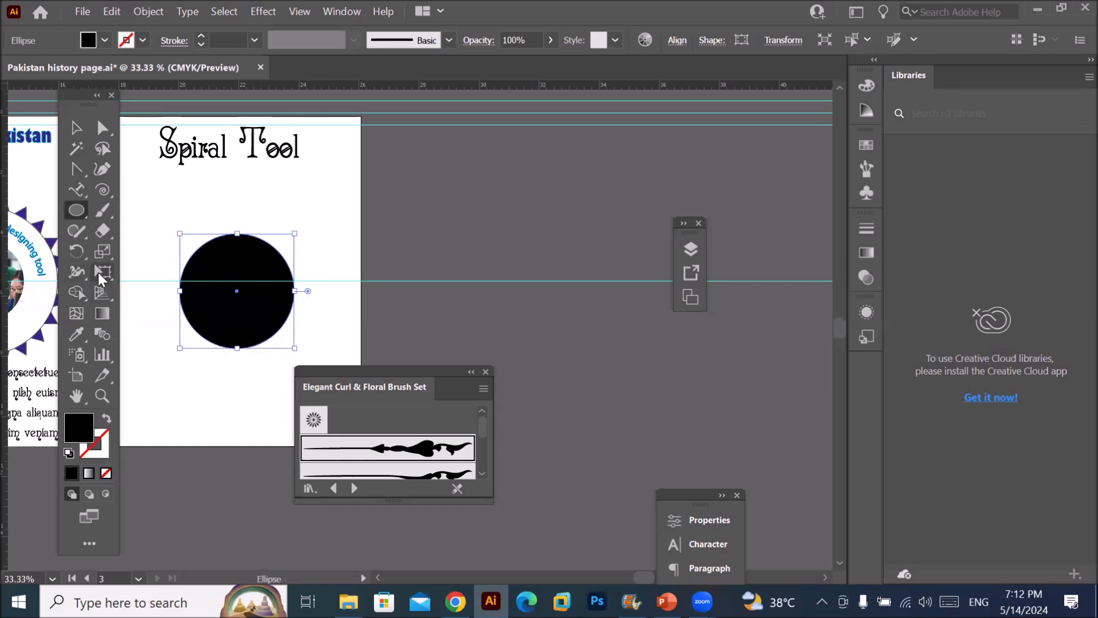
- Give the circle the default white fill and black stroke, and cut it across the middle with the Knife
click(100, 234)
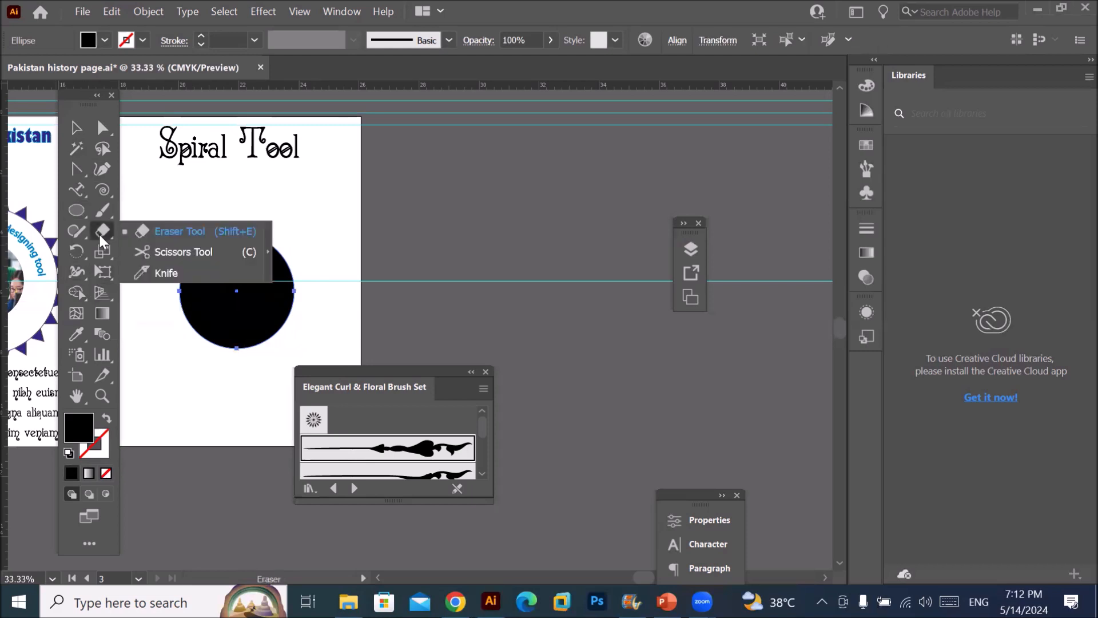
click(166, 277)
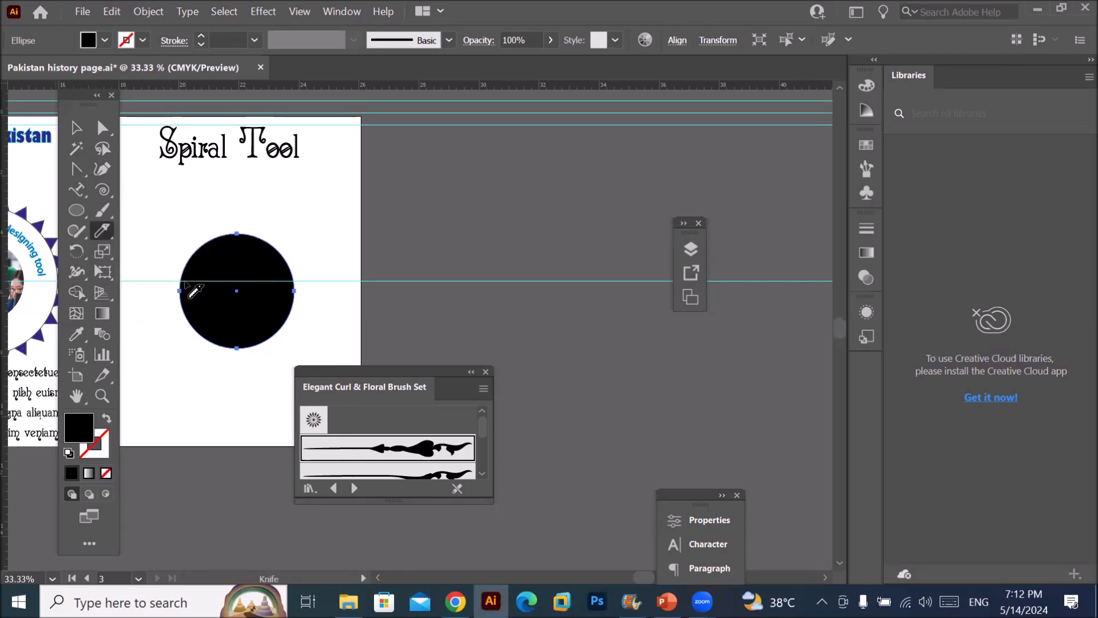
click(68, 454)
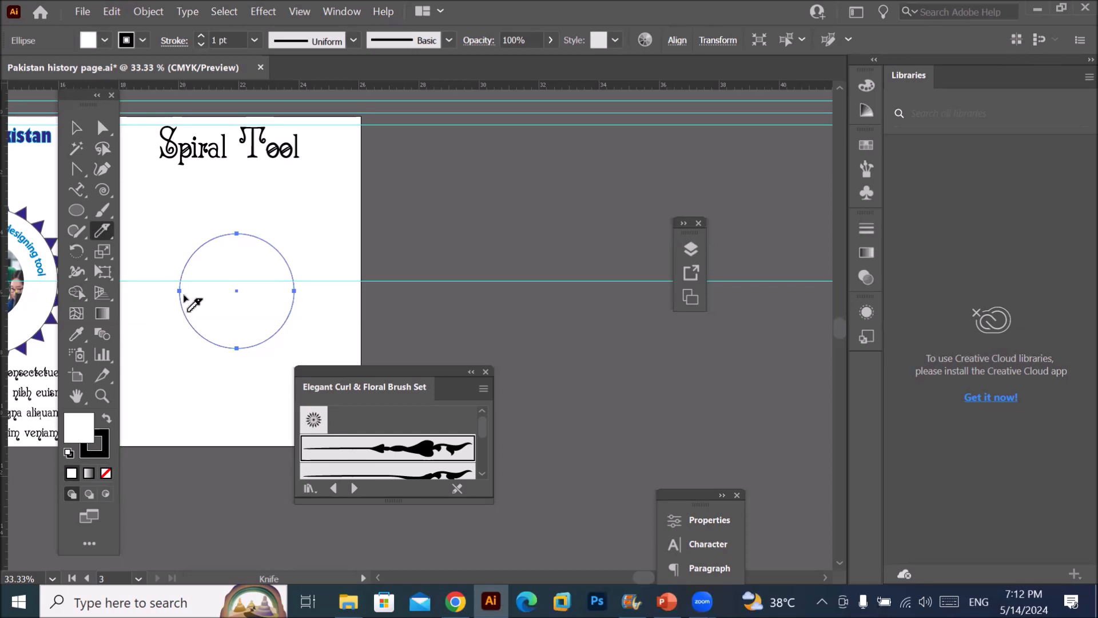
drag(179, 292, 298, 298)
click(76, 128)
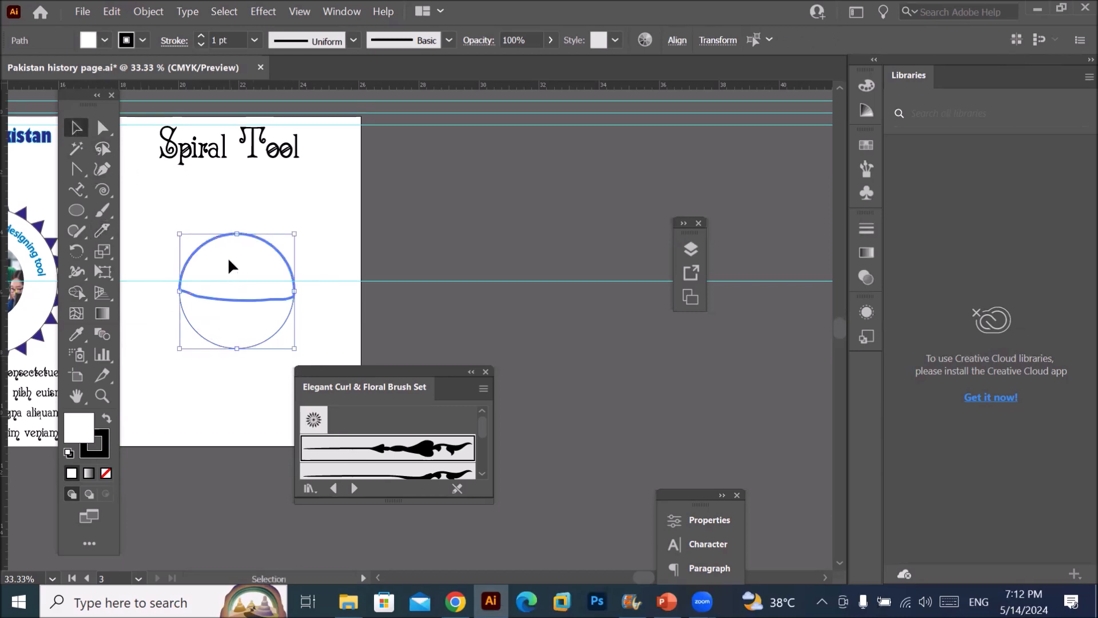
- Separate the cut circle by moving its upper half upward, and delete both halves
right_click(228, 256)
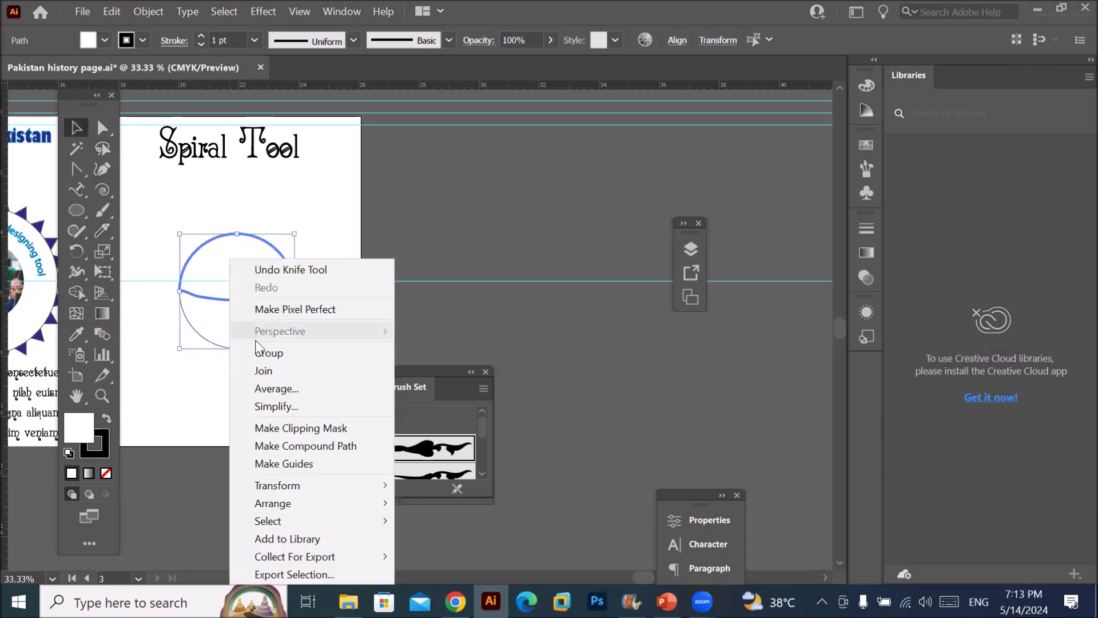
click(151, 228)
click(151, 229)
drag(204, 246, 199, 224)
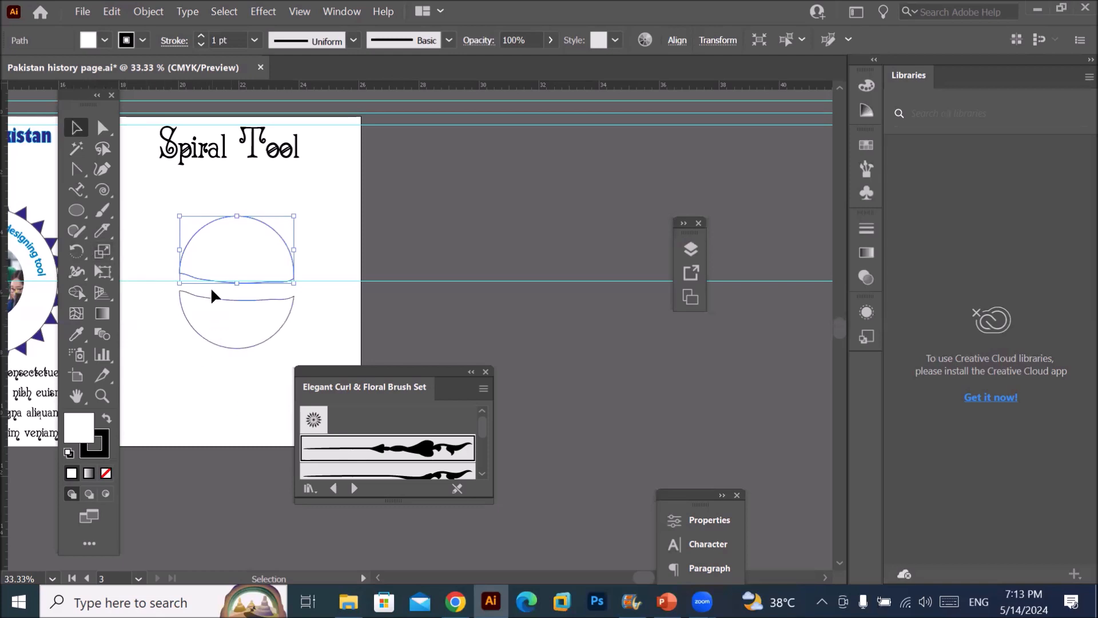
drag(166, 207, 318, 366)
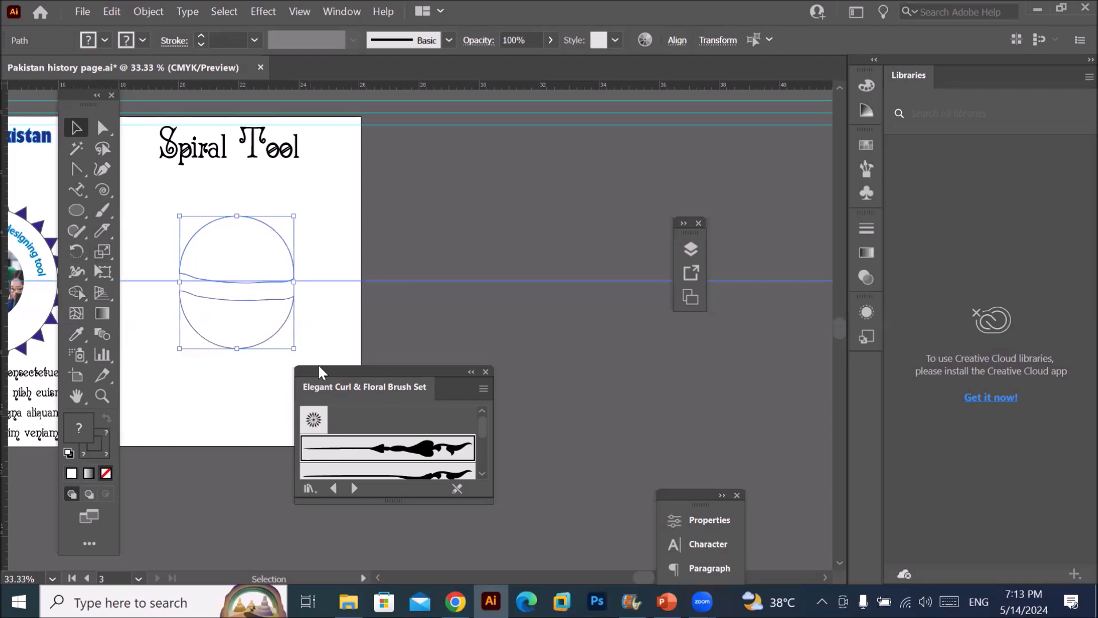
key(Delete)
- Draw a circle about 4.1 in across below the title and reduce it to its upper semicircle using the pie angle
click(76, 210)
drag(186, 221, 311, 345)
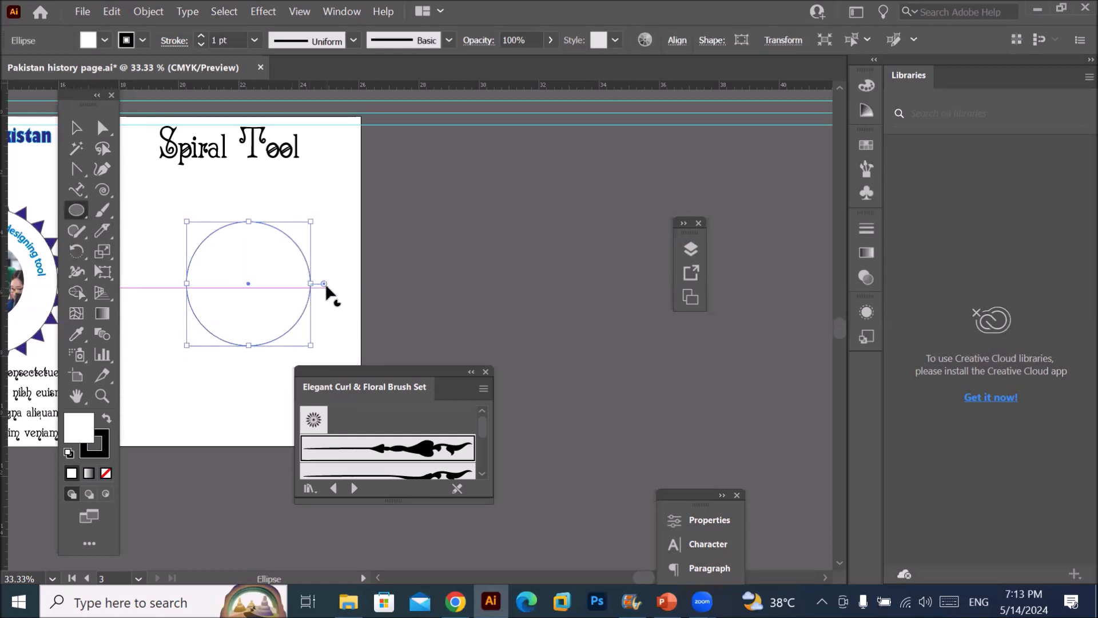
drag(326, 287, 205, 286)
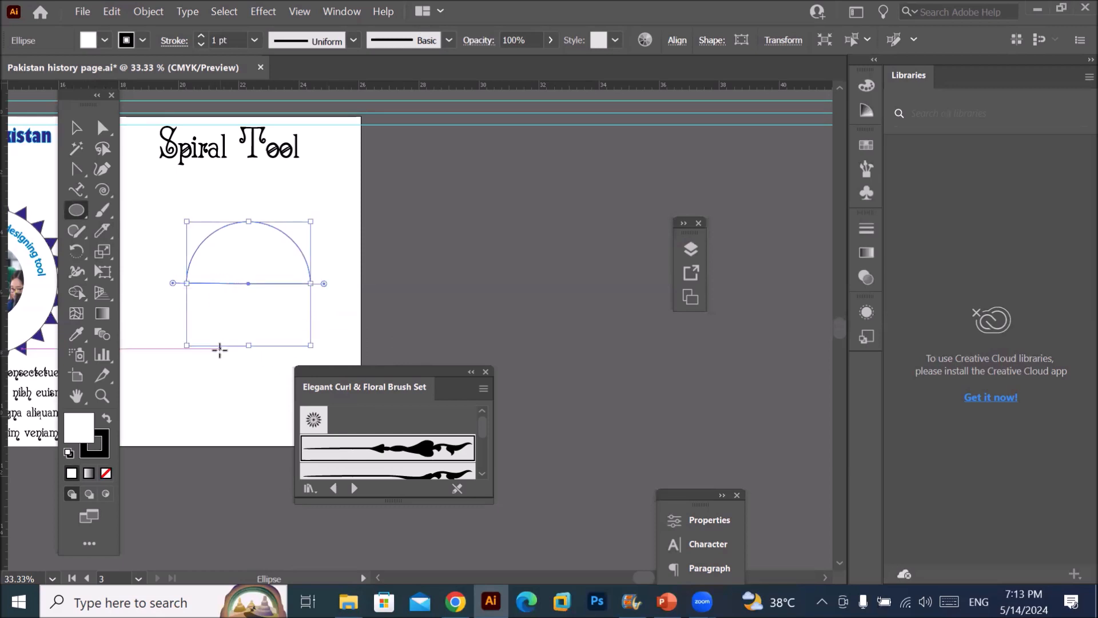
- Move the semicircle up beneath the Spiral Tool title and place a duplicate of it below
click(73, 123)
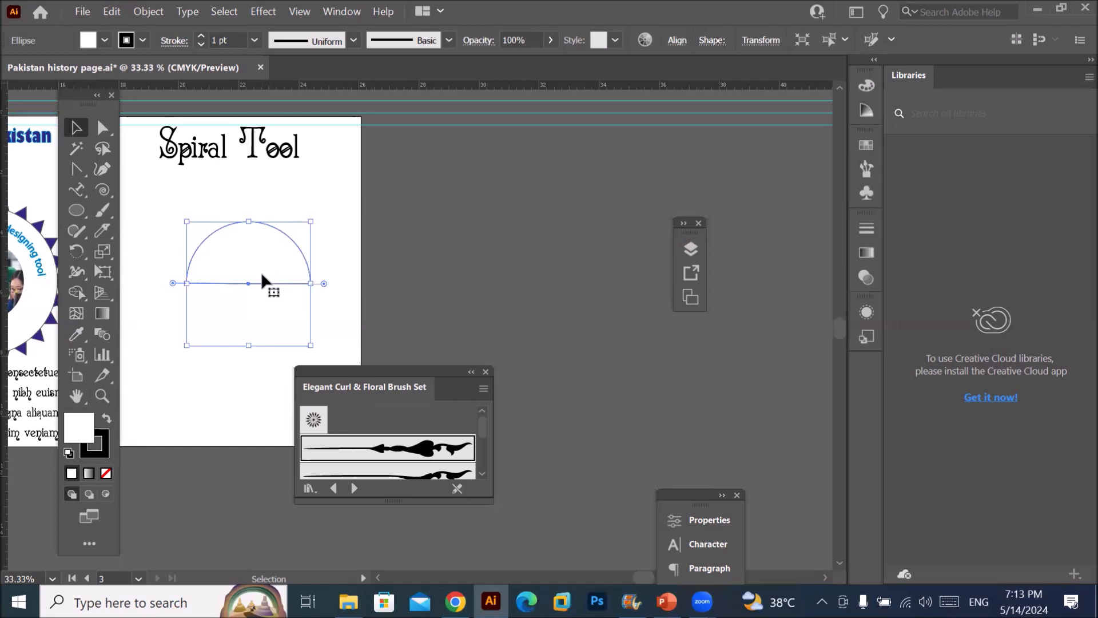
drag(266, 279, 247, 232)
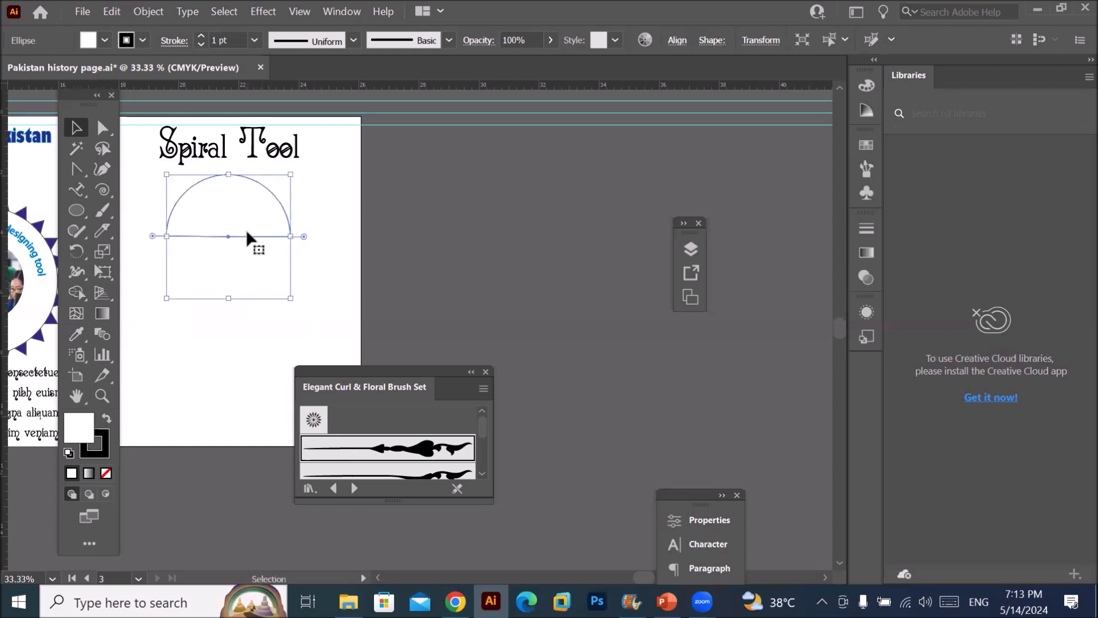
drag(247, 232, 241, 314)
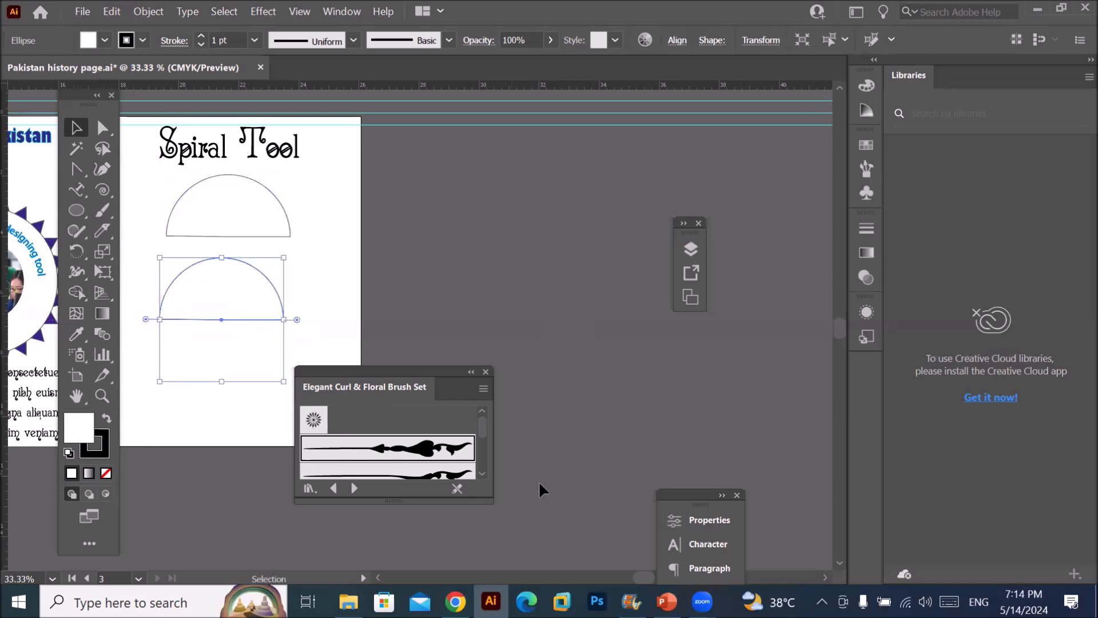
- Flip the duplicate semicircle vertically and place it under the upper one to form a full circle
drag(668, 491, 653, 353)
click(695, 377)
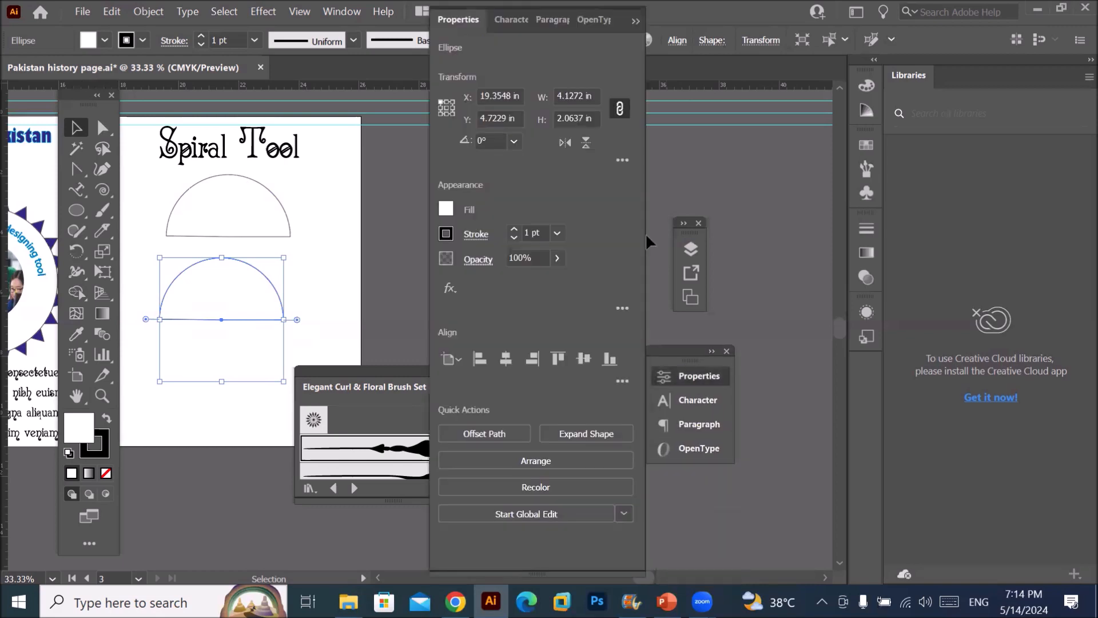
click(584, 145)
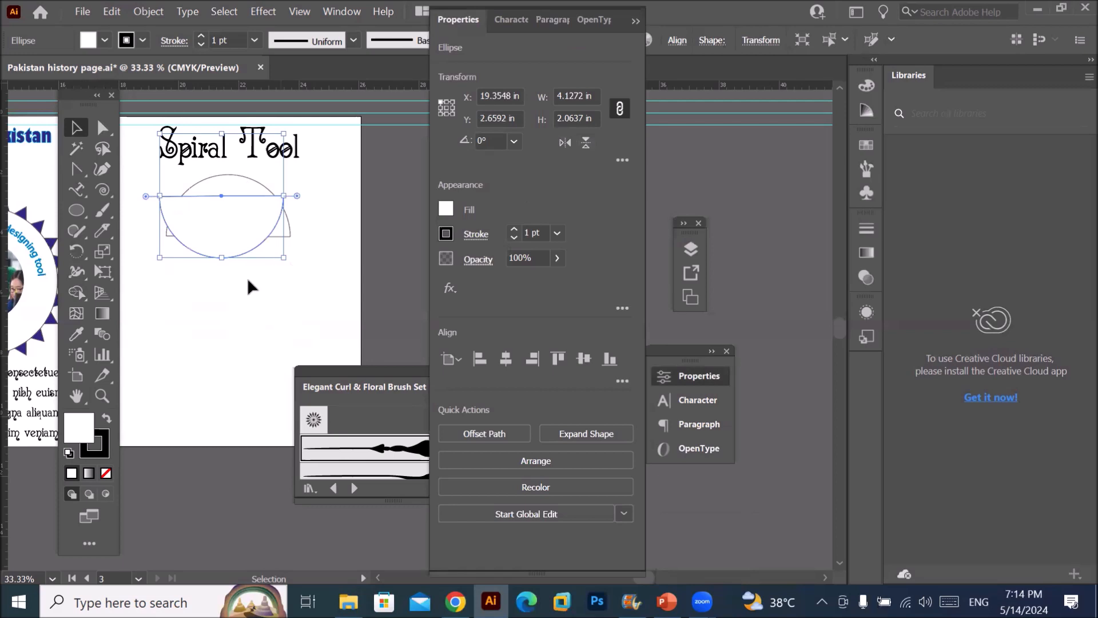
drag(231, 250, 237, 287)
- Move the lower semicircle up to Y 3.7876 in to close the circle, and shift the toolbox off the drawing
scroll(188, 237, up, 2)
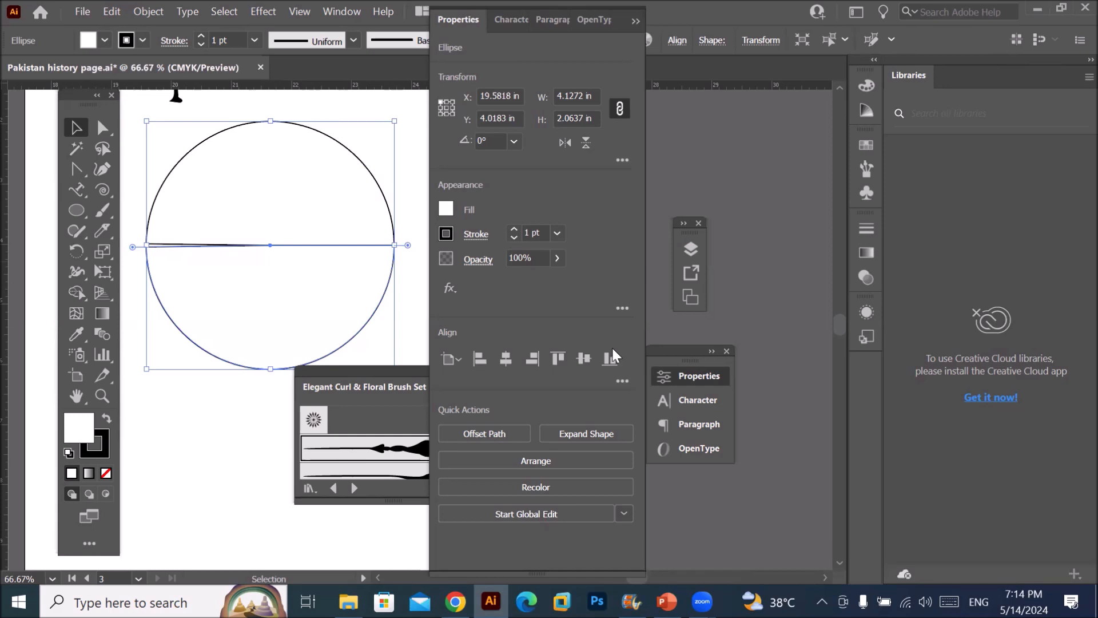
scroll(250, 294, down, 2)
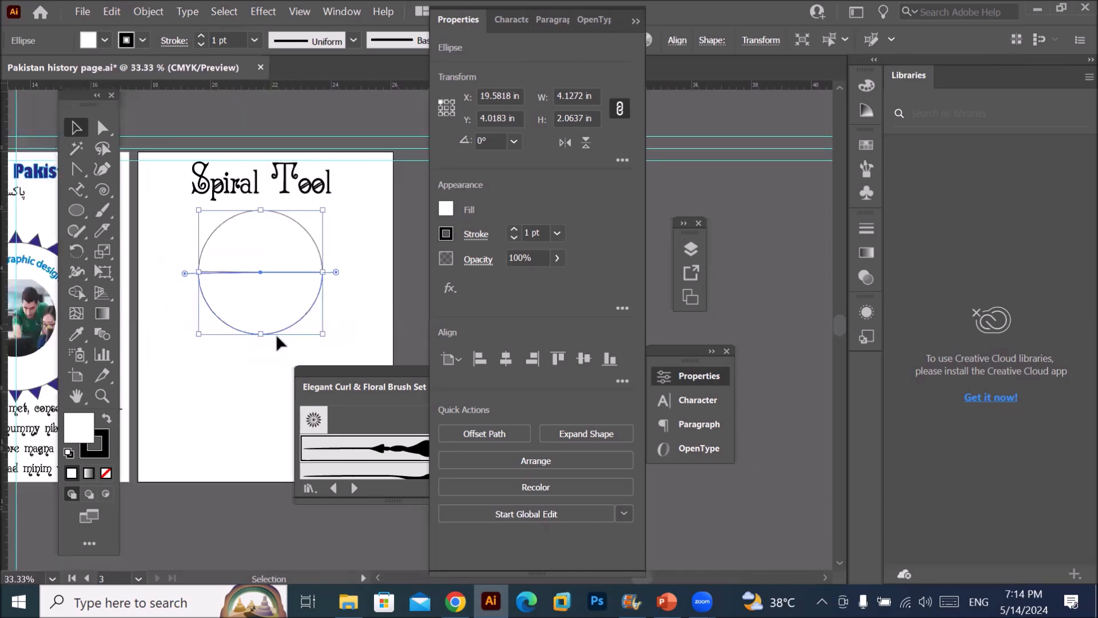
drag(276, 331, 349, 267)
scroll(348, 267, up, 1)
scroll(349, 266, up, 1)
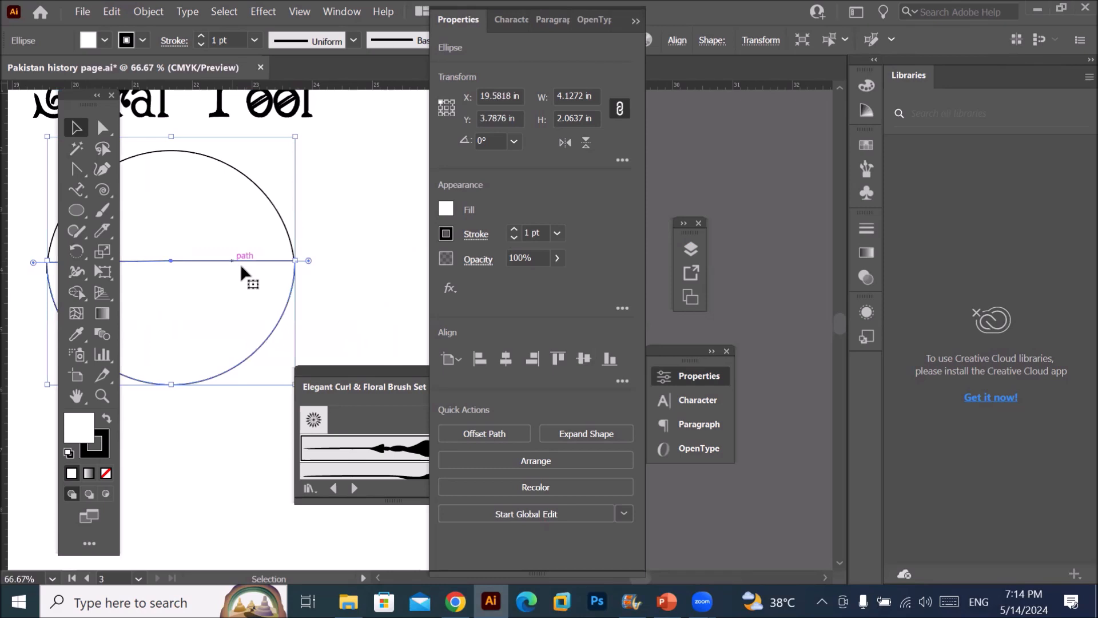
scroll(231, 259, down, 1)
drag(81, 93, 26, 111)
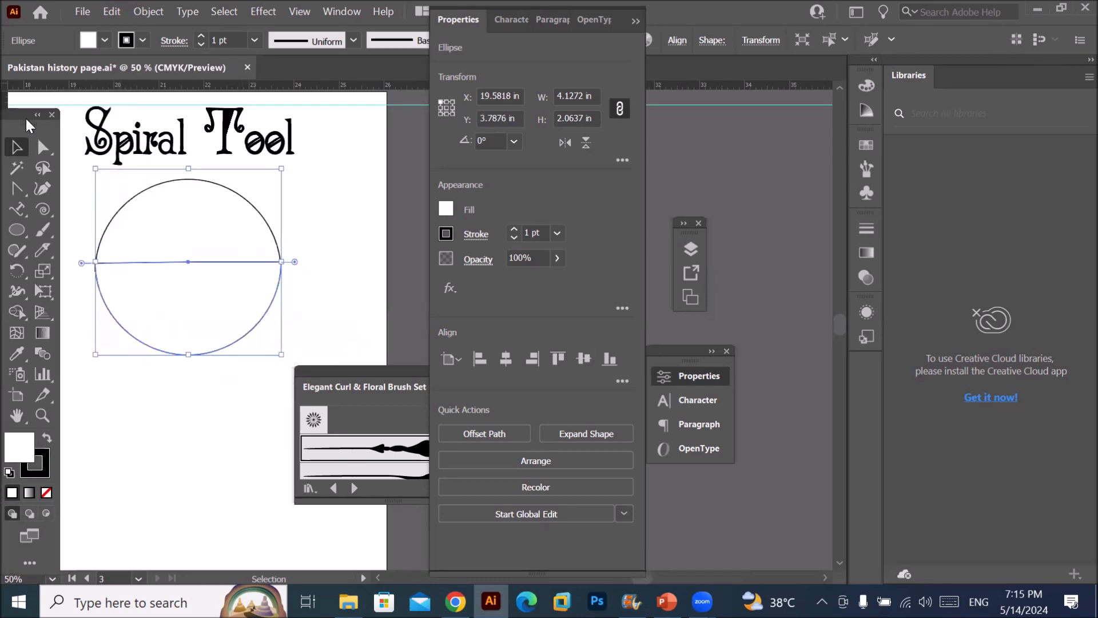
scroll(114, 232, up, 2)
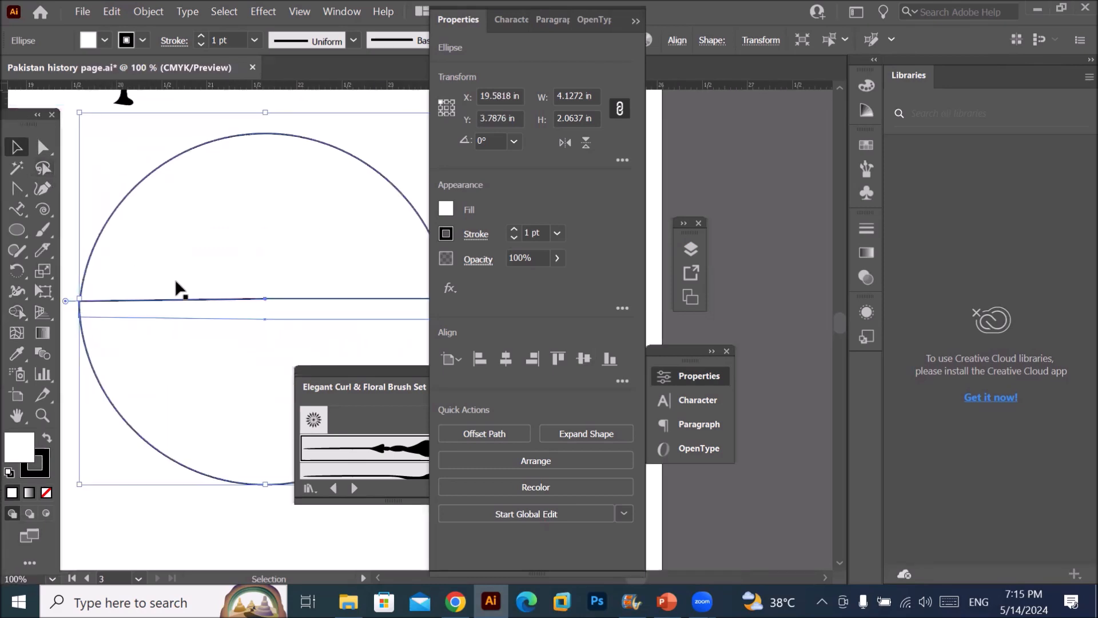
scroll(177, 295, down, 1)
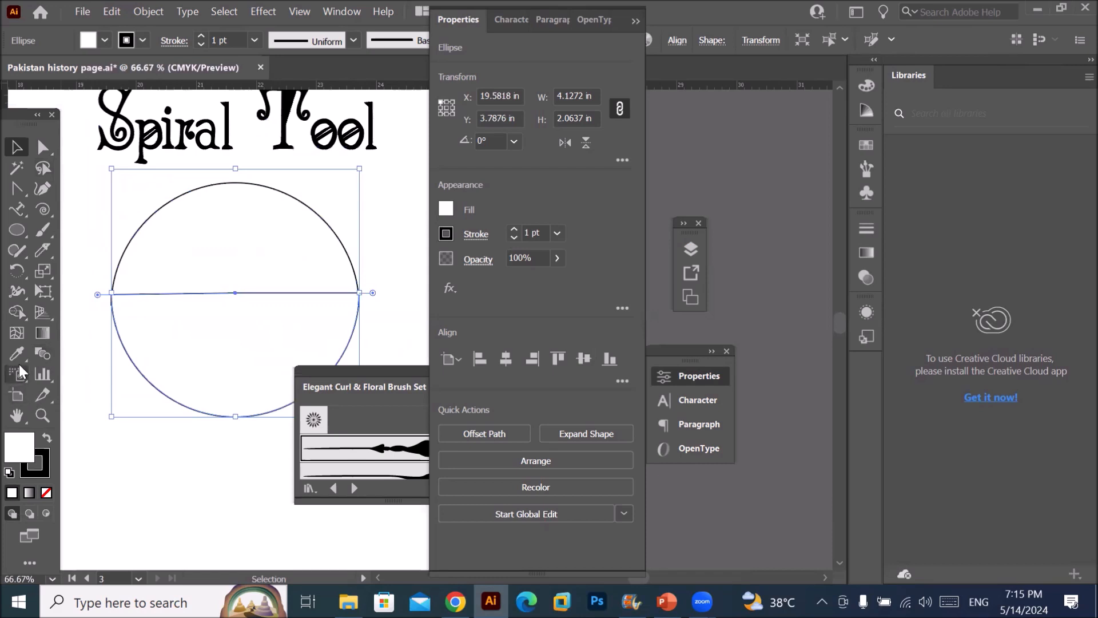
- Try to merge the upper and lower semicircles with the Shape Builder Tool
drag(19, 318, 20, 314)
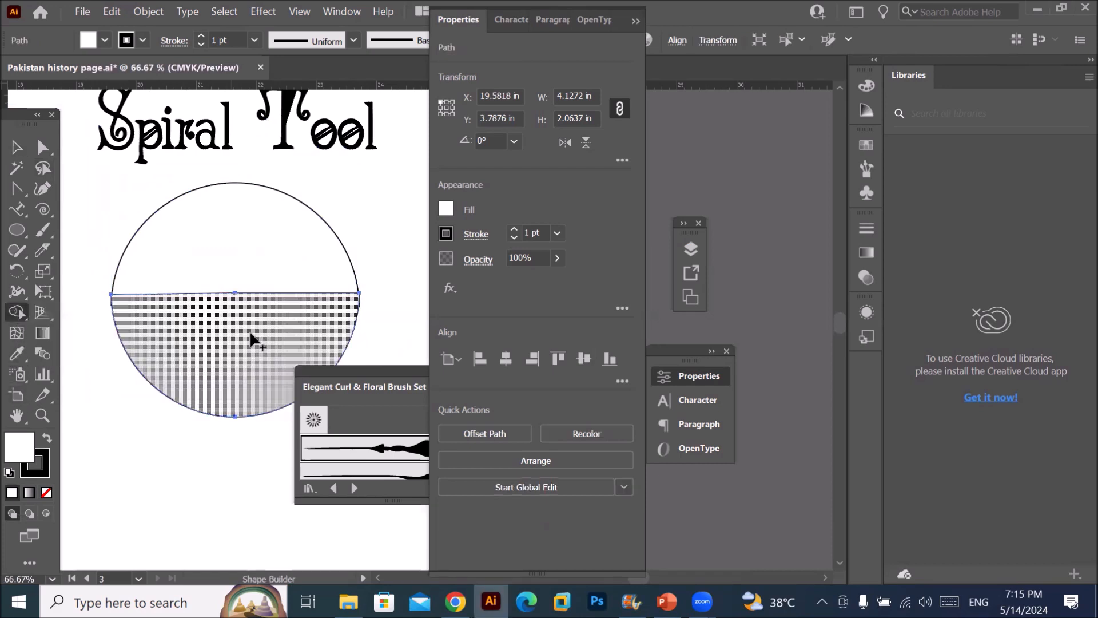
click(283, 290)
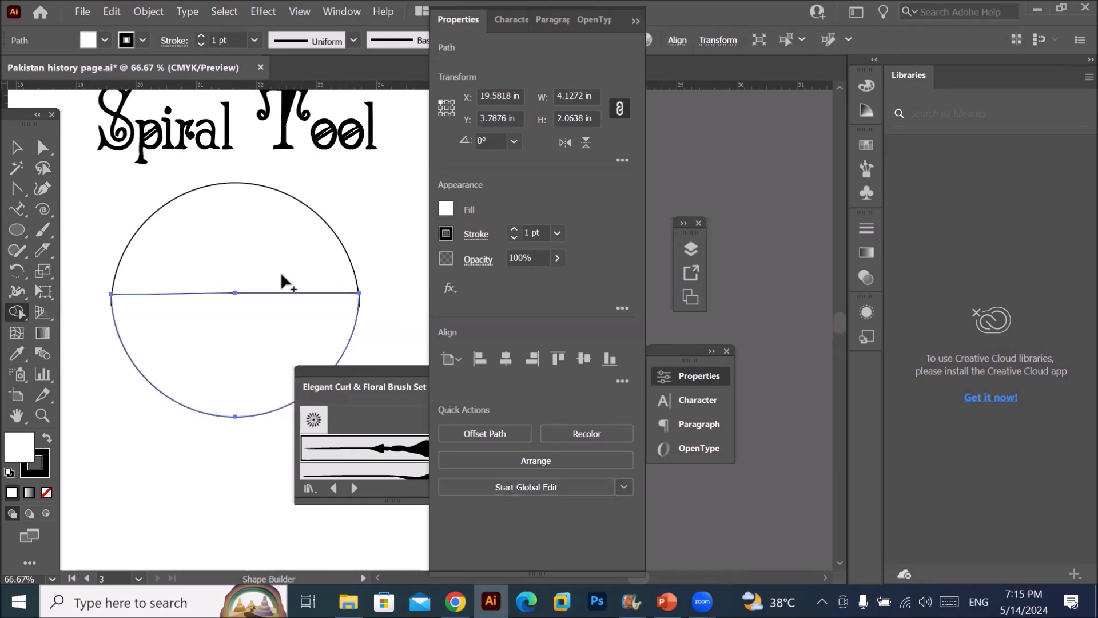
drag(276, 251, 270, 332)
scroll(237, 329, down, 1)
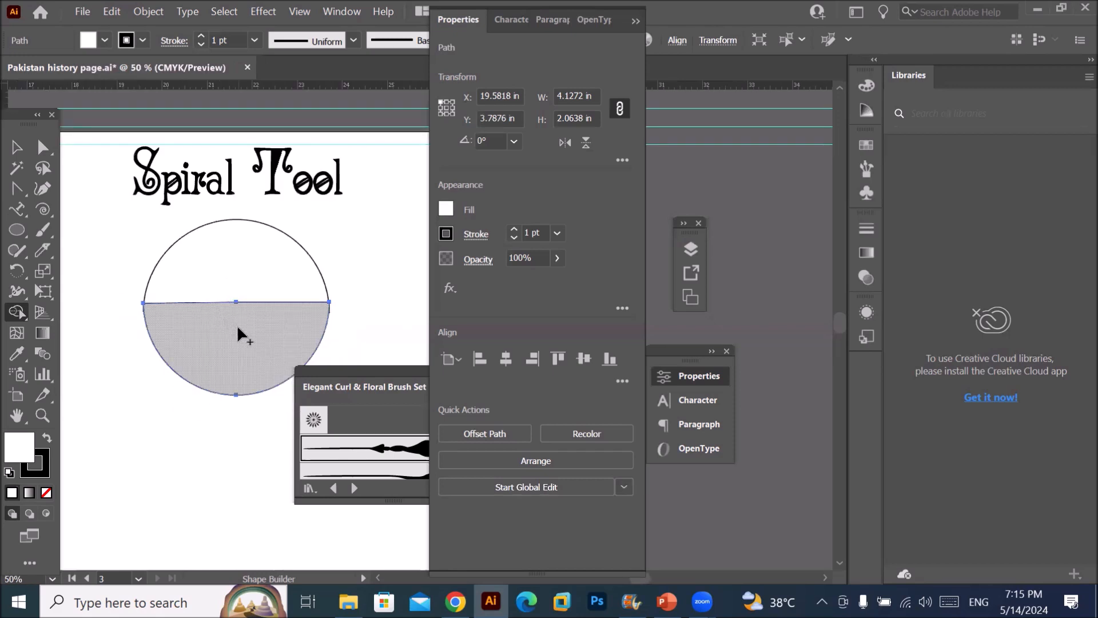
- Draw a small circle below the split circle and dock the Elegant Curl & Floral Brush Set with the Properties panel group
scroll(239, 329, down, 2)
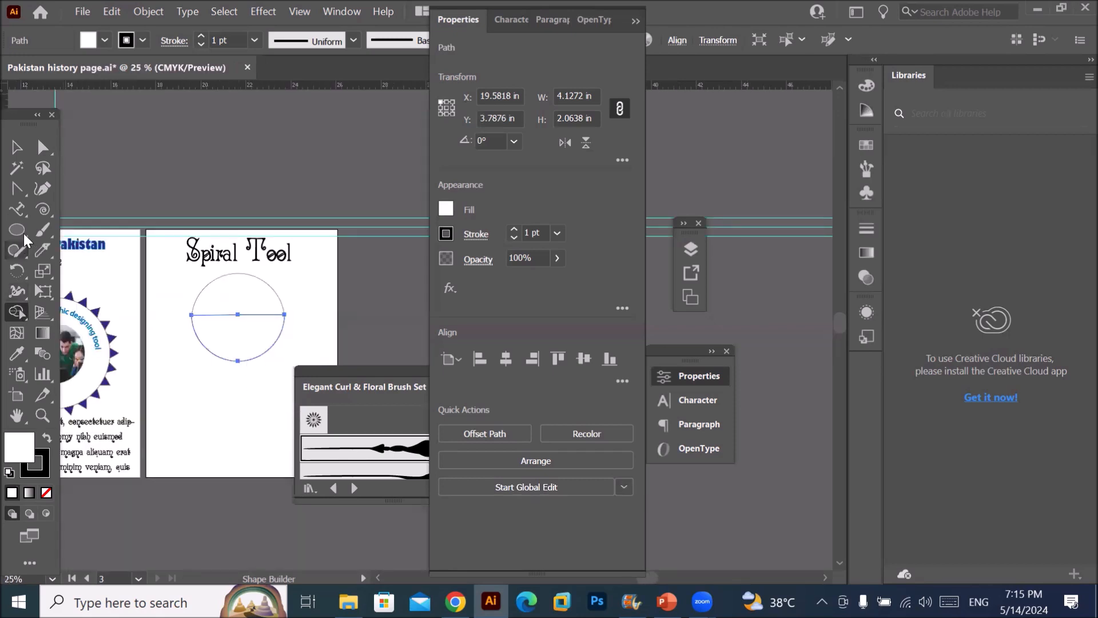
click(22, 231)
drag(171, 382, 232, 445)
drag(383, 371, 662, 391)
- Duplicate the small circle sideways so that the two circles partly overlap
click(19, 150)
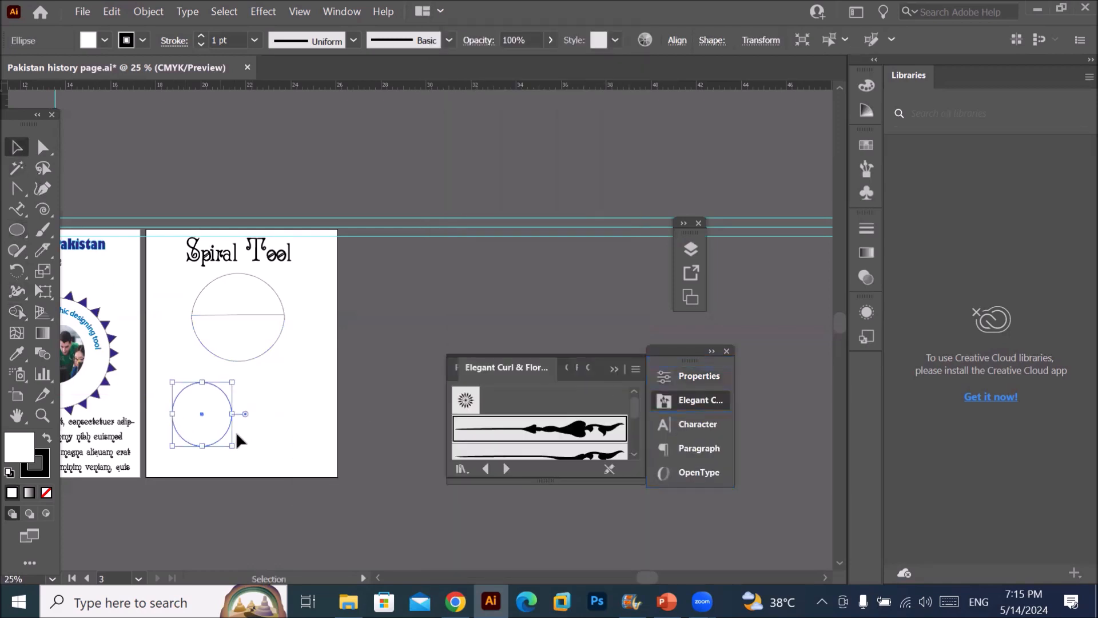
click(284, 412)
mouse_move(240, 436)
mouse_down()
mouse_move(267, 441)
mouse_move(259, 433)
mouse_up()
- Merge the two overlapping circles with the Shape Builder Tool, and erase the merged shape with the same tool
drag(162, 371, 301, 466)
scroll(260, 445, up, 2)
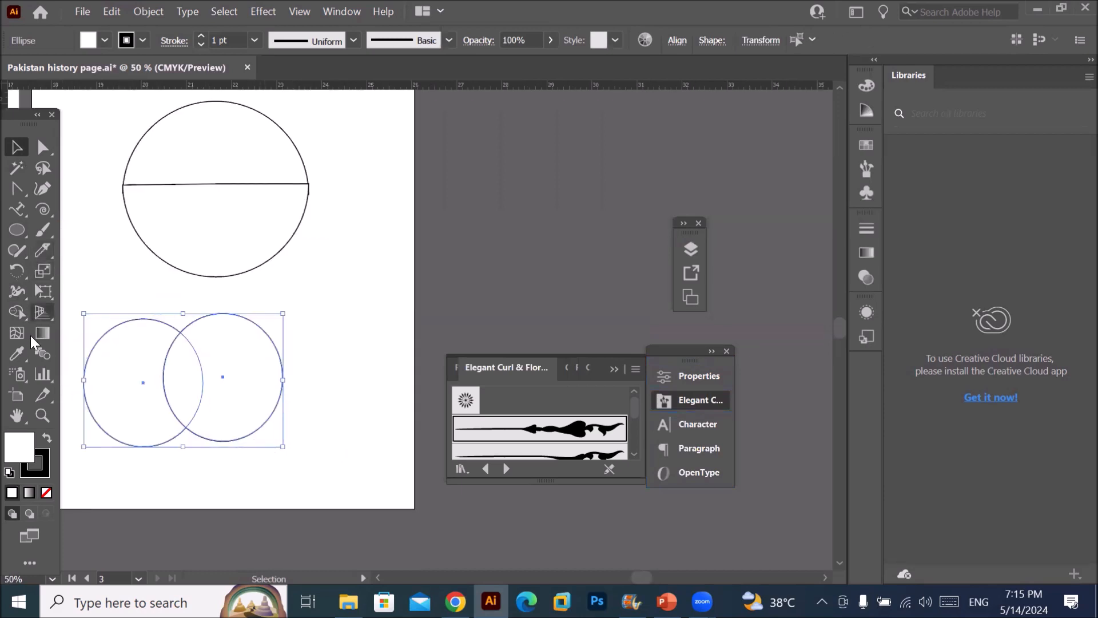
click(16, 312)
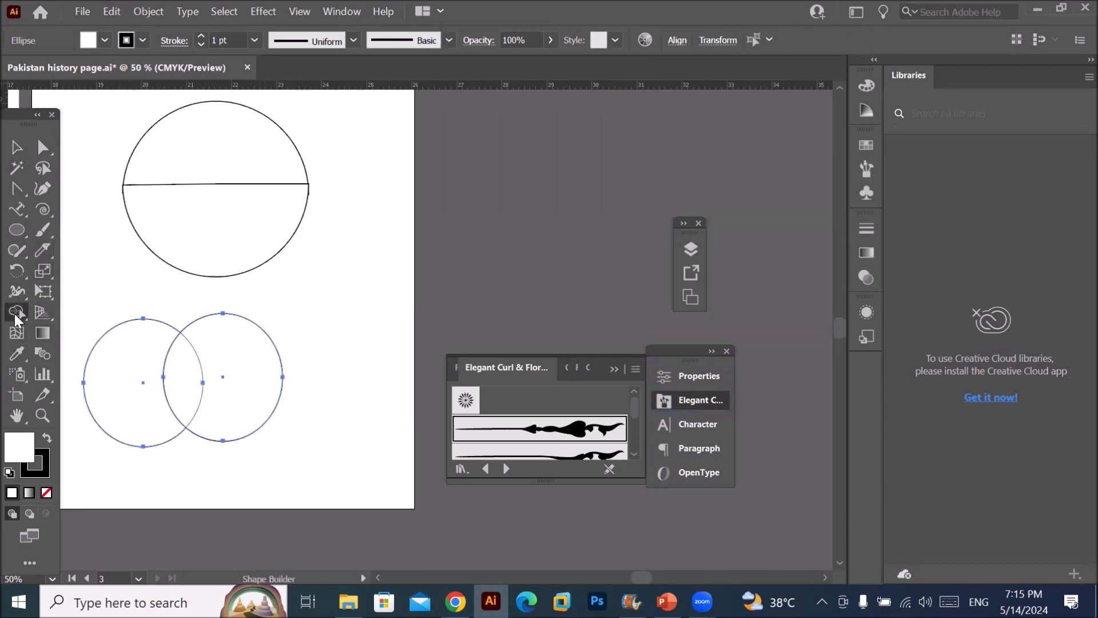
click(16, 313)
click(77, 314)
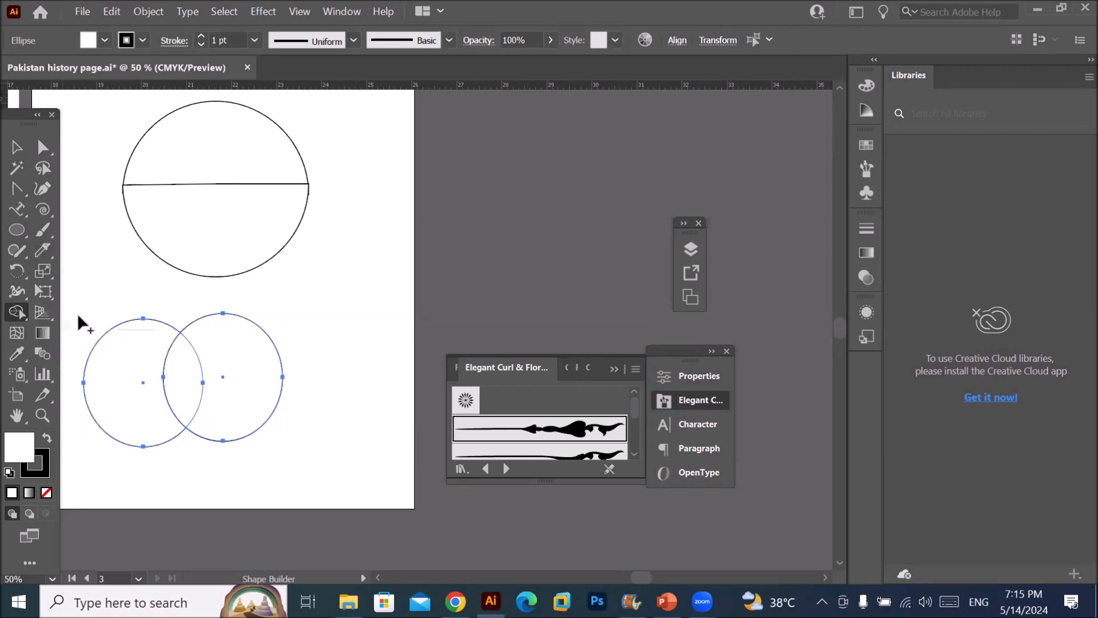
mouse_move(156, 355)
mouse_down()
mouse_move(185, 388)
mouse_move(167, 375)
mouse_up()
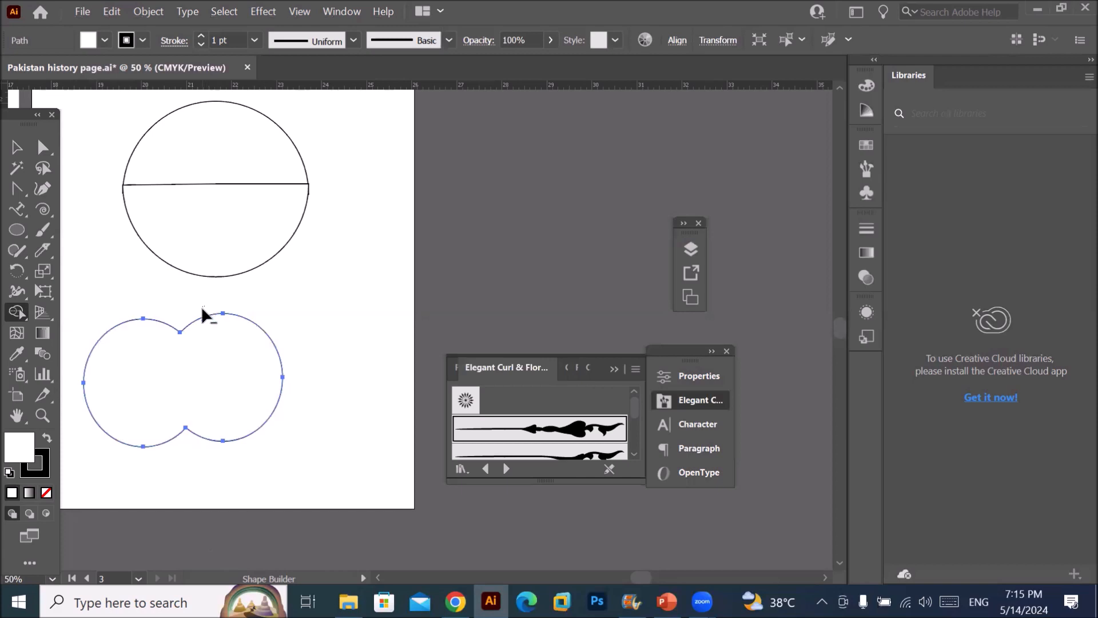
alt+click(206, 337)
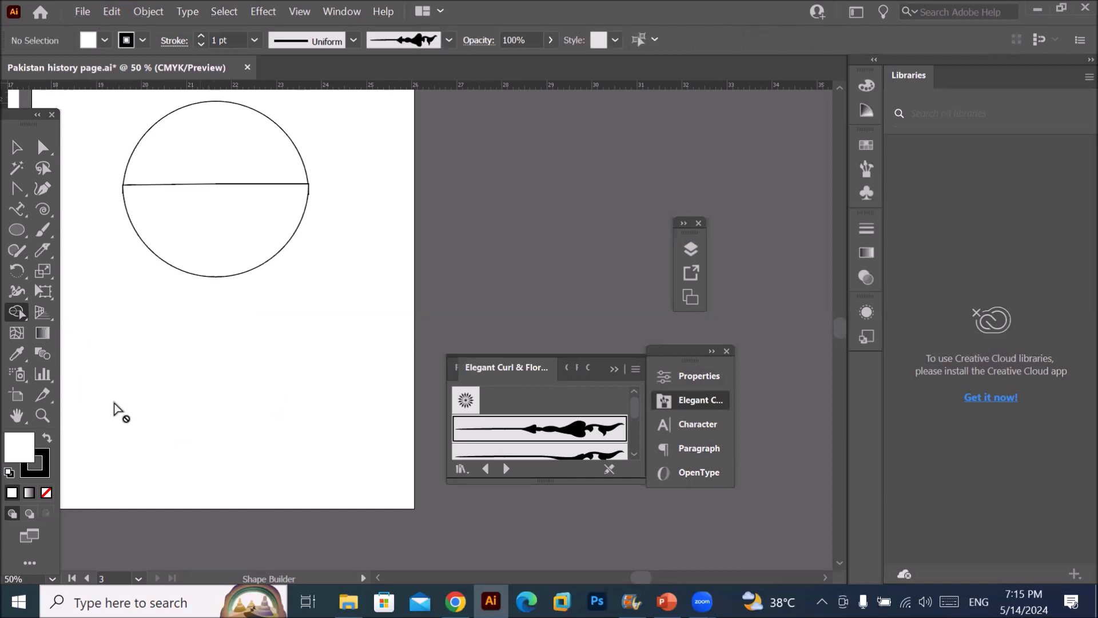
- Draw a small rectangle below the split circle and duplicate it diagonally downward so the two overlap
click(20, 231)
drag(19, 231, 115, 228)
drag(162, 333, 228, 412)
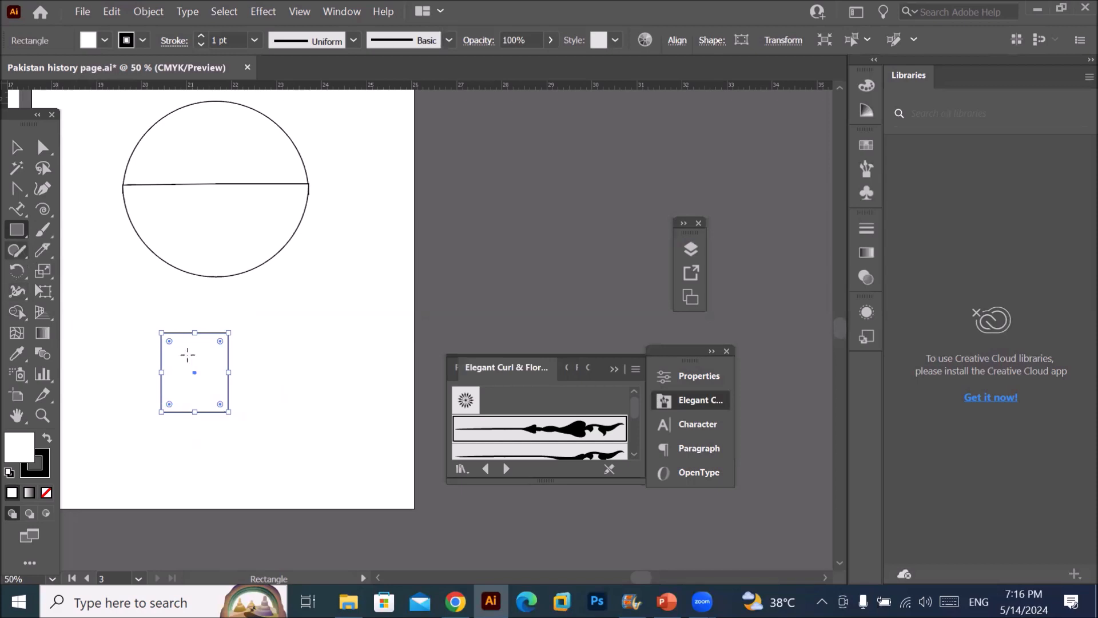
click(17, 147)
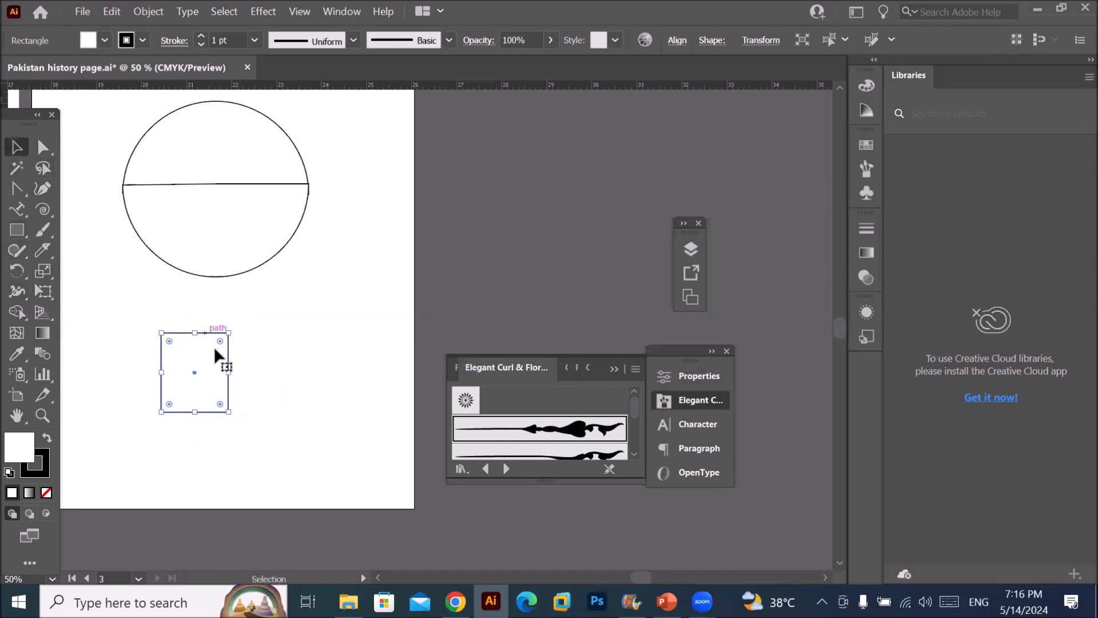
drag(221, 359, 264, 423)
- Merge the two overlapping rectangles into one stepped shape with the Shape Builder Tool, and deselect it
drag(118, 304, 318, 488)
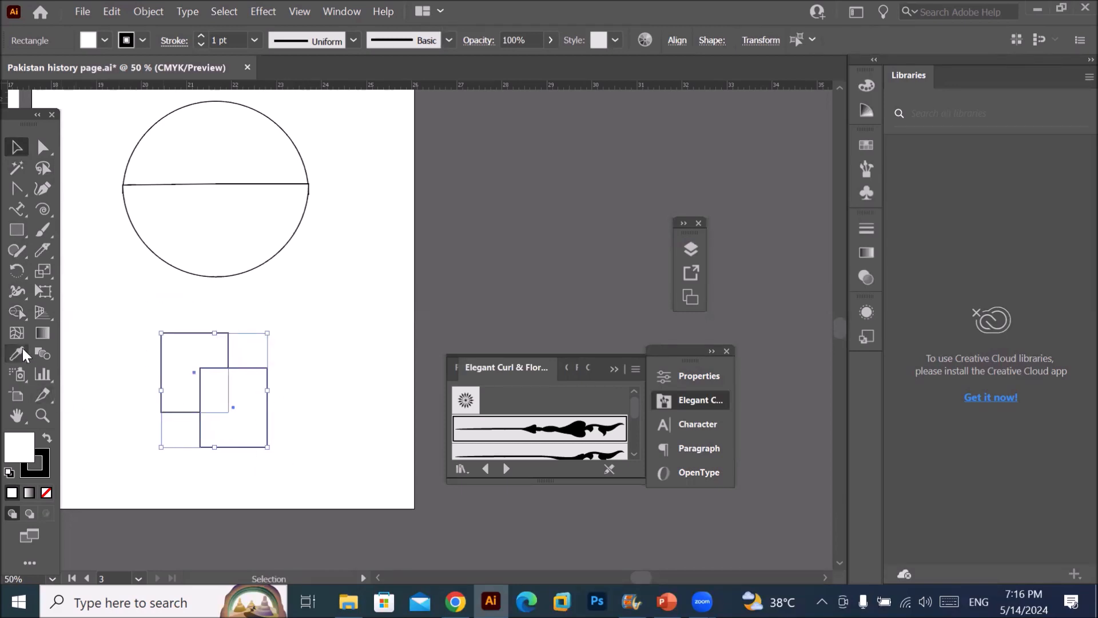
click(23, 314)
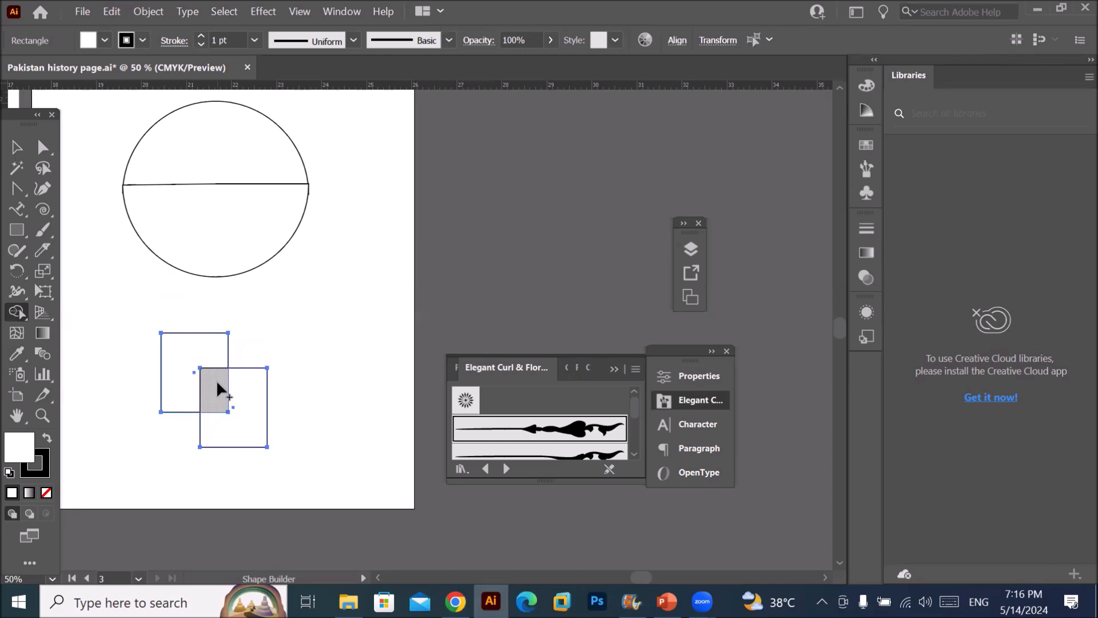
drag(218, 381, 231, 400)
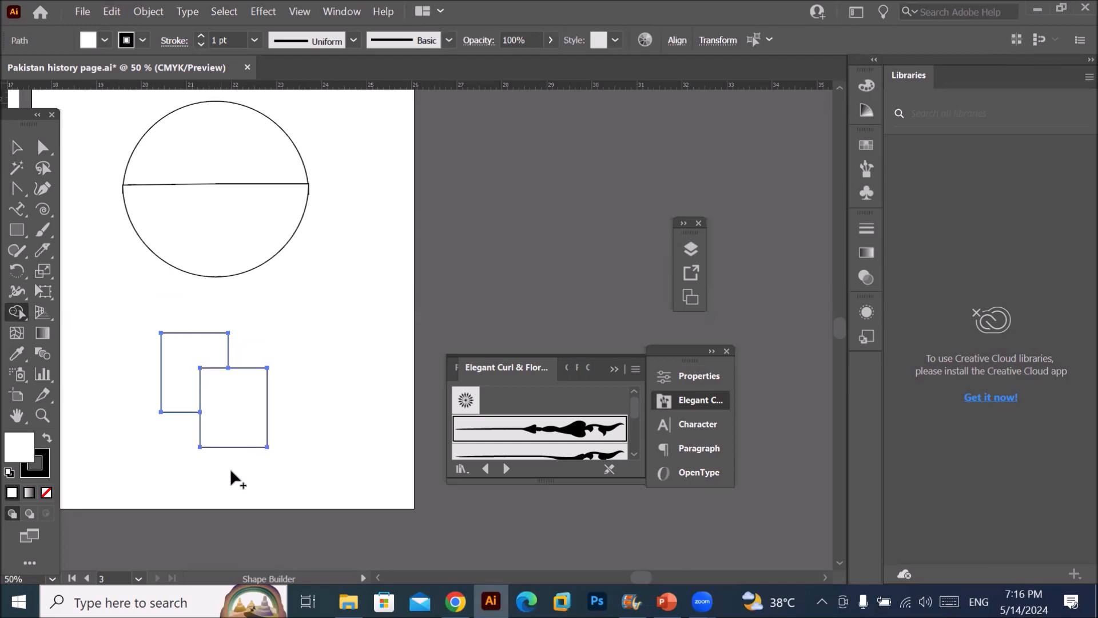
drag(171, 362, 222, 391)
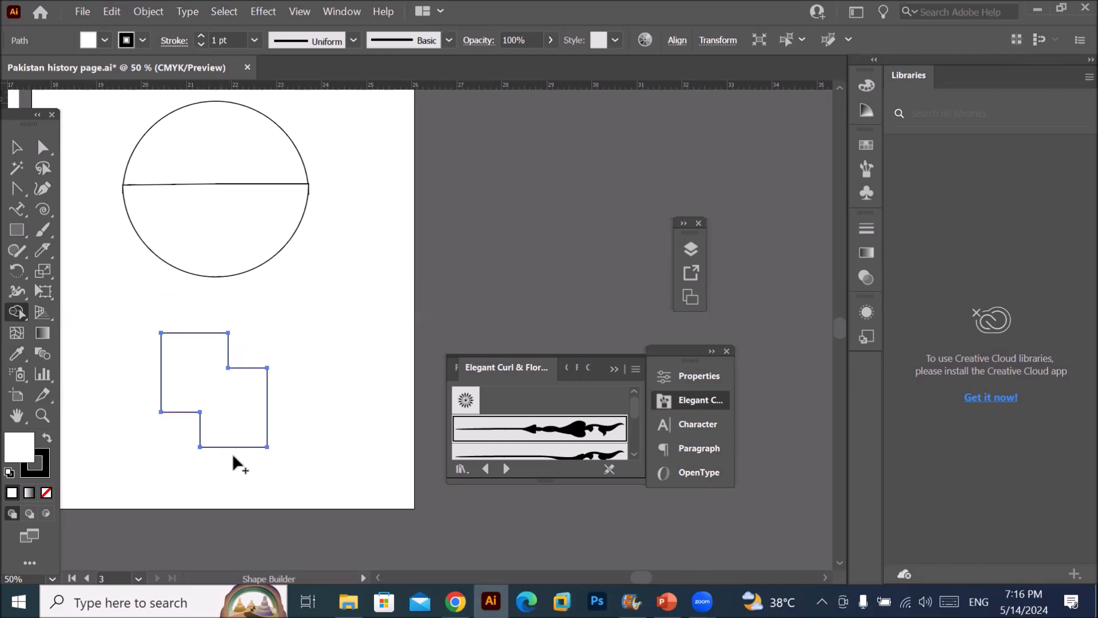
click(16, 147)
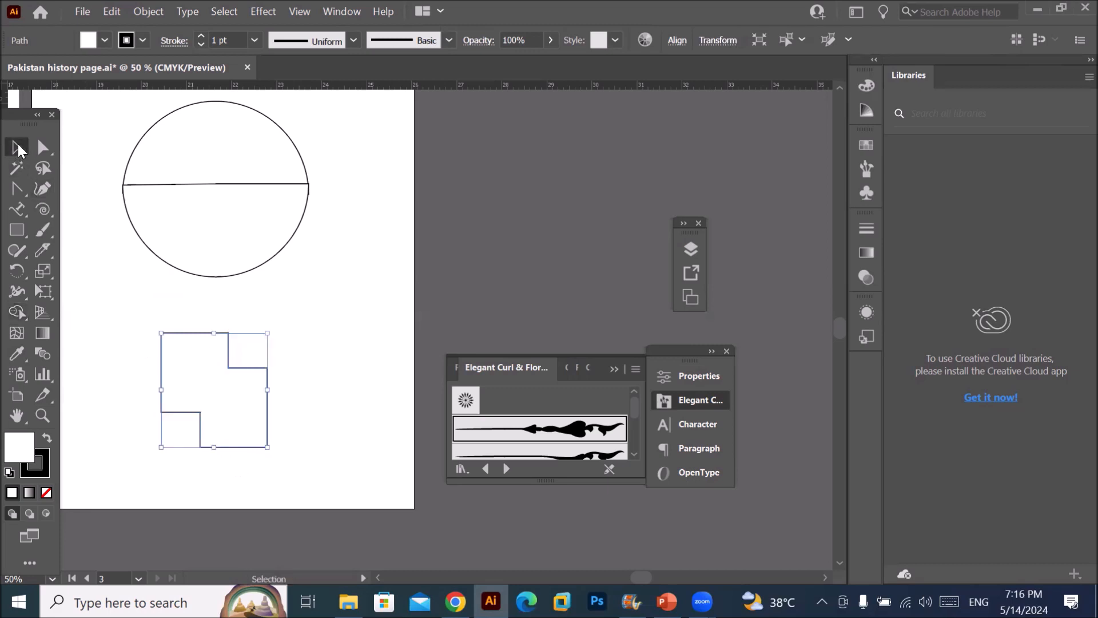
click(391, 321)
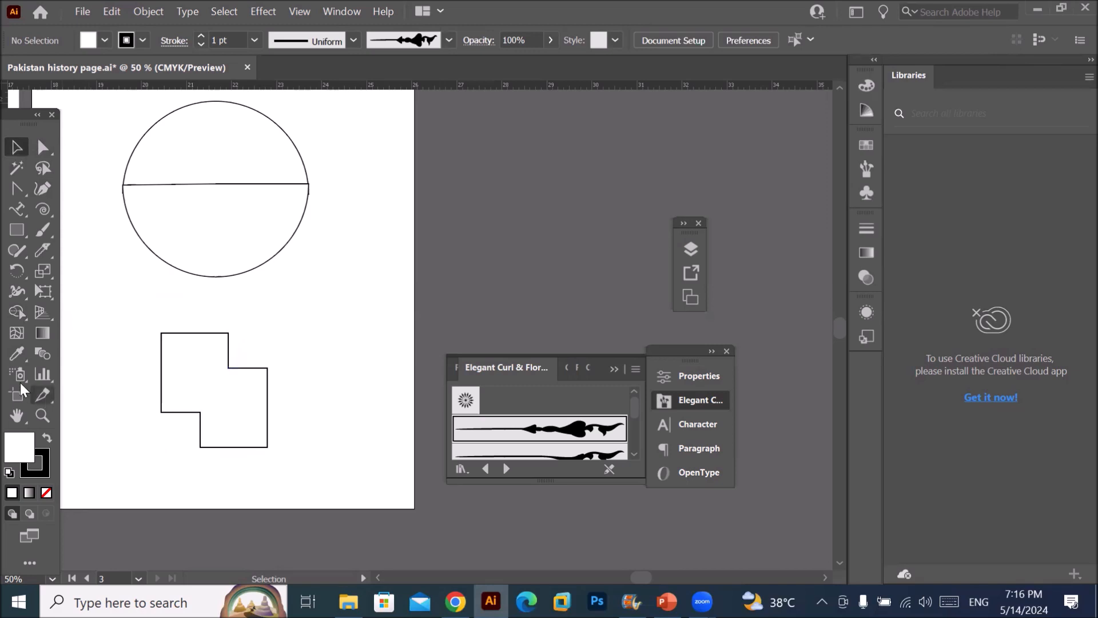
- Draw another upright rectangle to the upper right of the stepped shape
click(17, 230)
drag(314, 286, 389, 384)
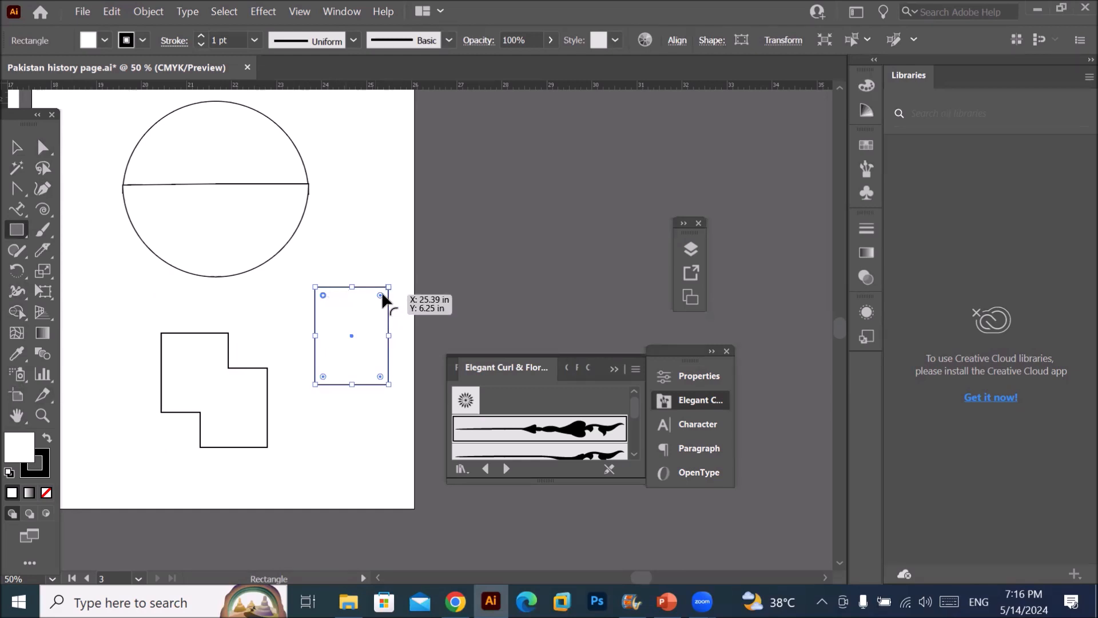
- Round the two upper corners of the upright rectangle and draw a small circle overlapping the middle of its top edge
drag(381, 295, 314, 327)
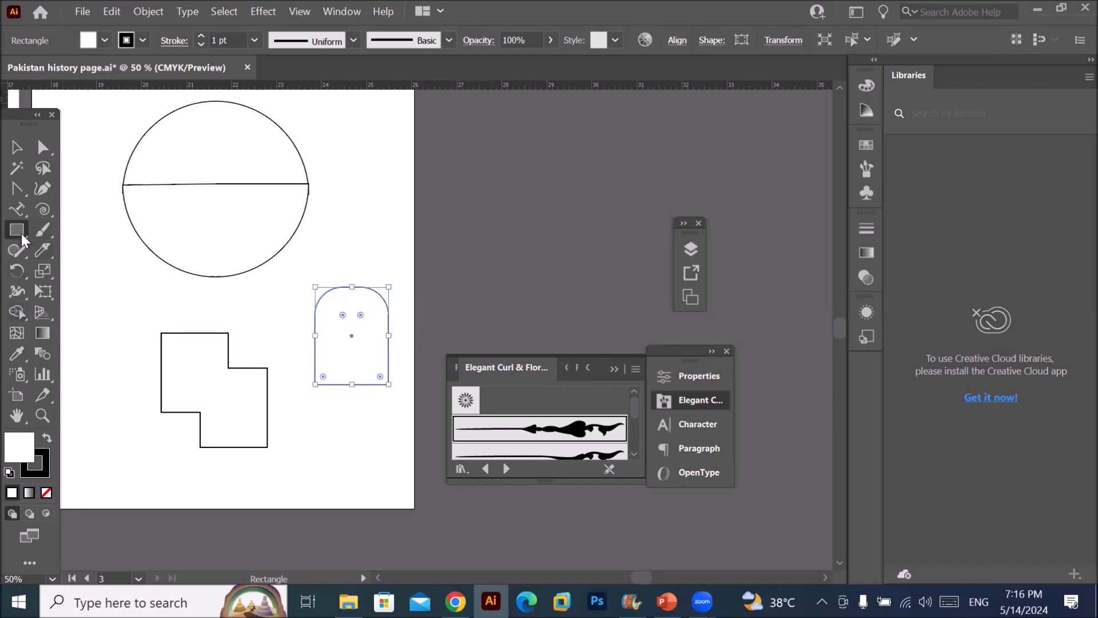
drag(19, 232, 109, 273)
drag(331, 264, 371, 305)
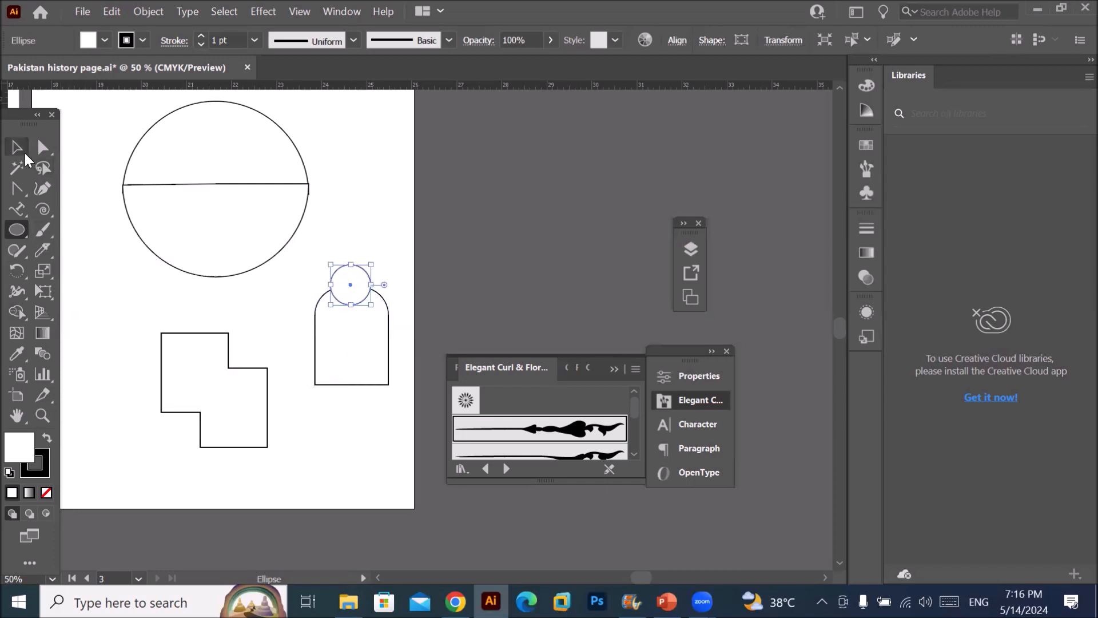
- Merge the small circle and the rounded rectangle into one outline with the Shape Builder Tool, and deselect it
click(17, 148)
drag(299, 253, 420, 418)
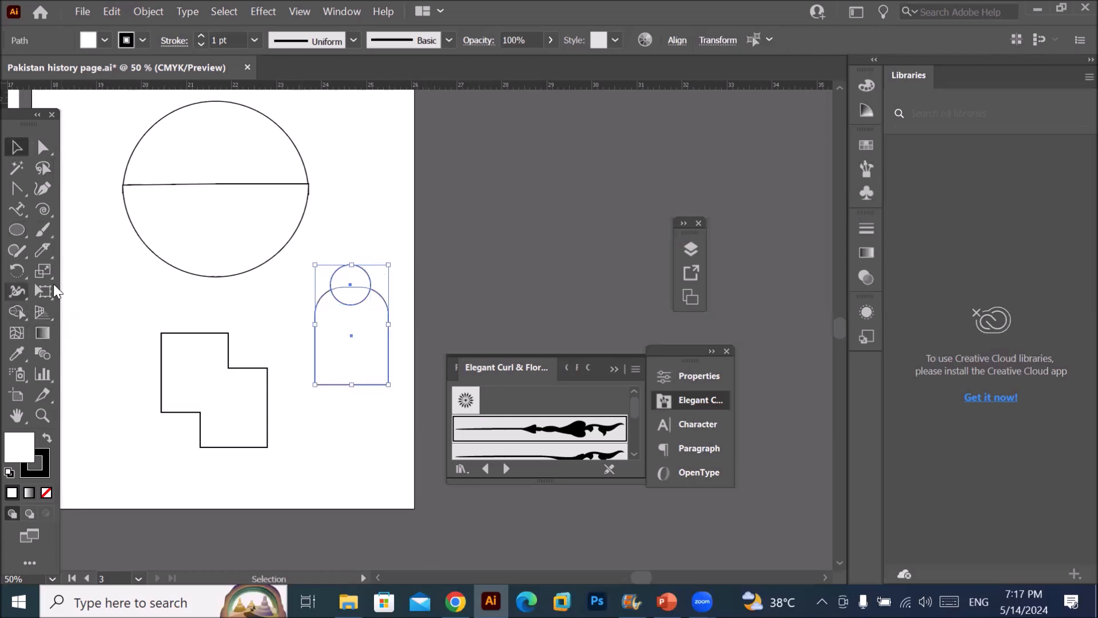
click(23, 309)
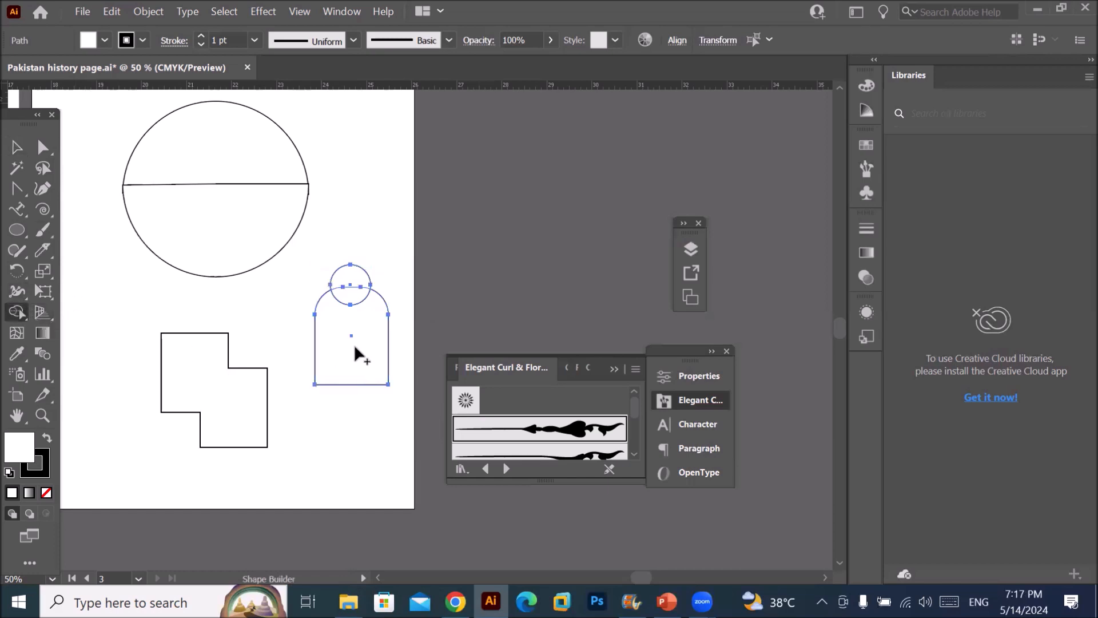
scroll(366, 325, up, 2)
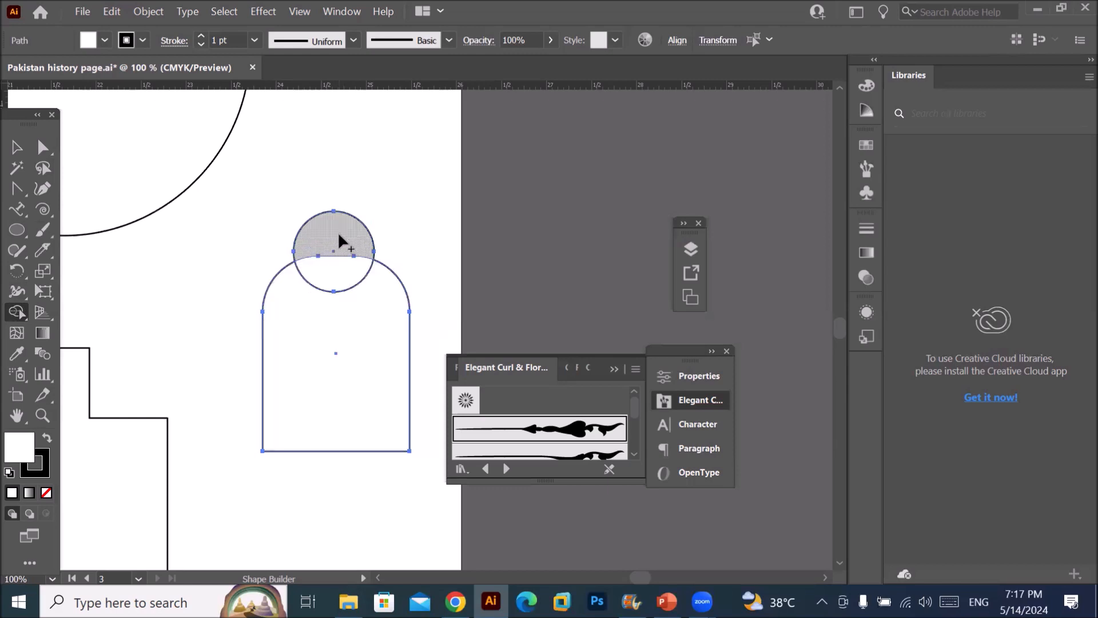
drag(338, 232, 337, 318)
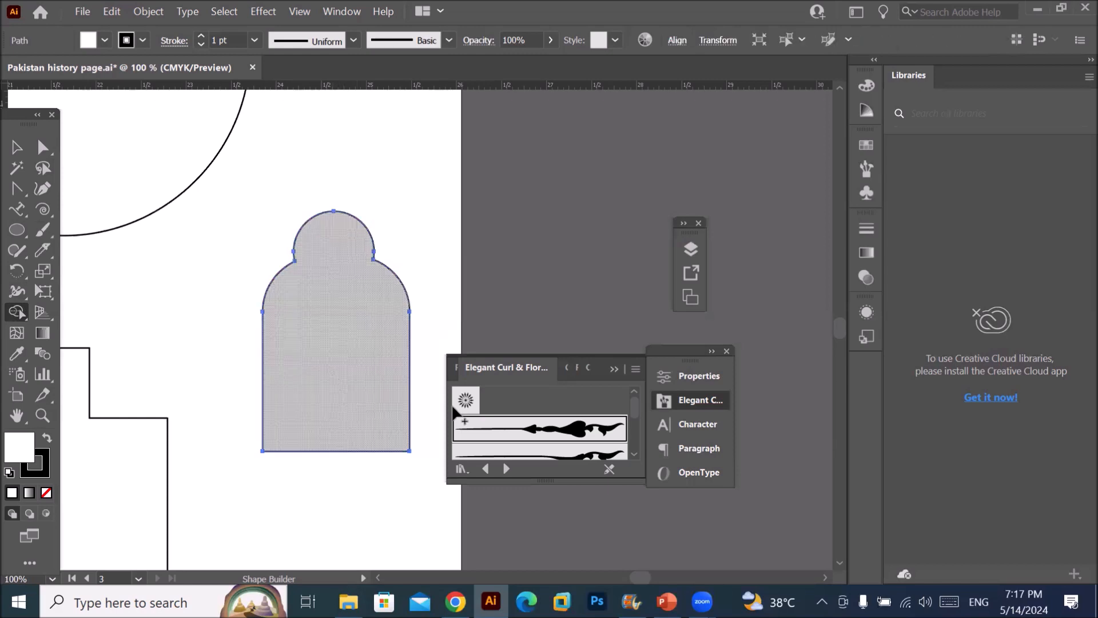
click(17, 151)
click(399, 177)
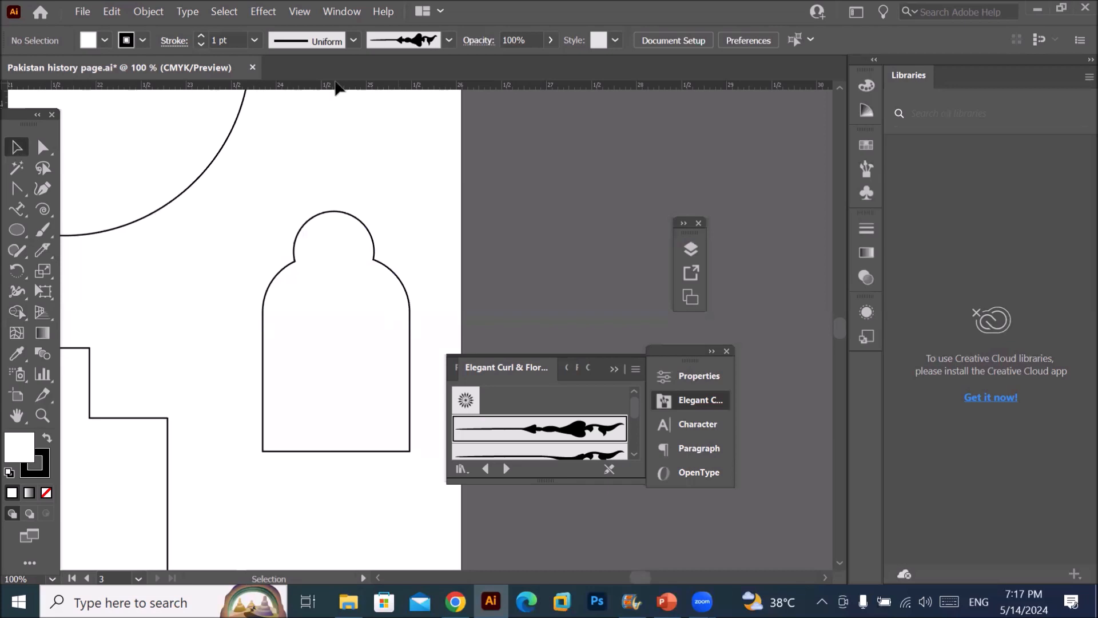
- Draw a spiral above the merged shape and two overlapping ellipses beside it, and select both ellipses
click(43, 211)
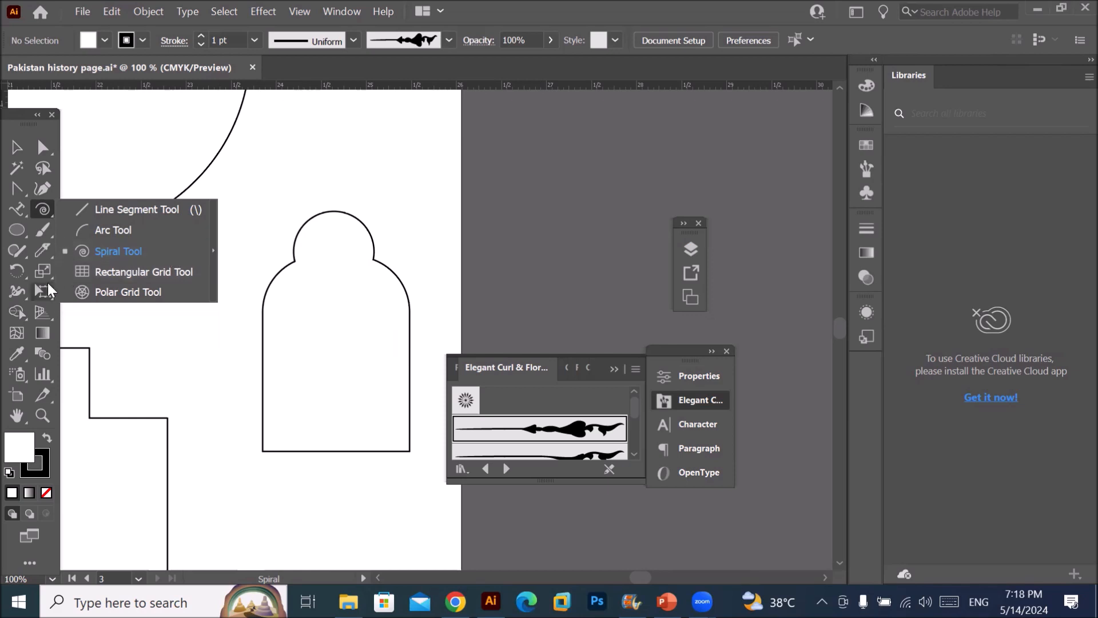
drag(298, 125, 368, 176)
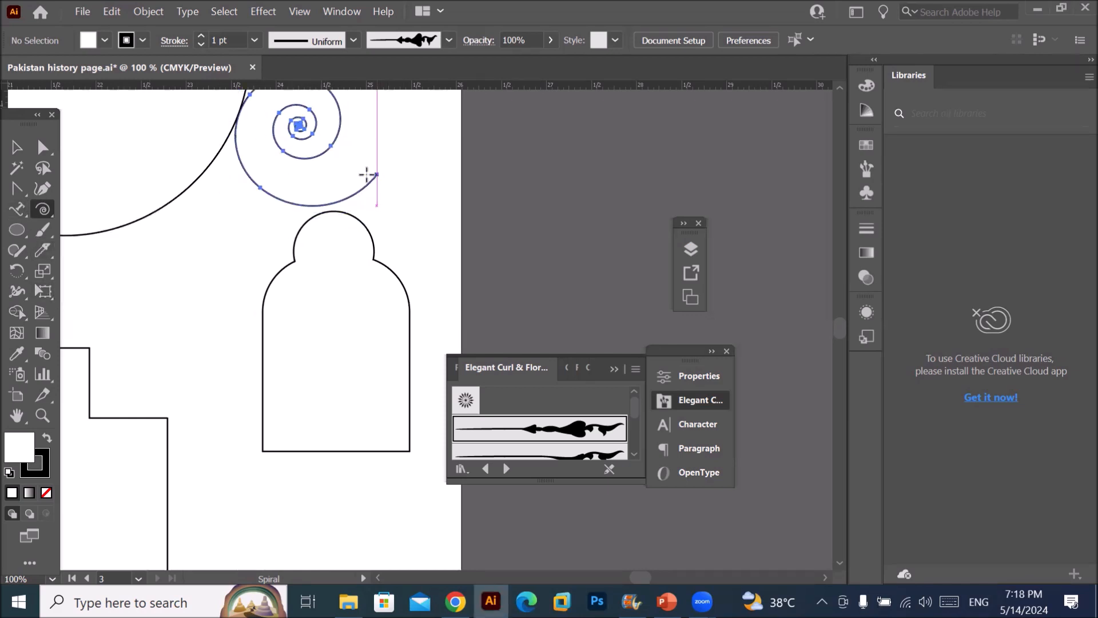
click(22, 226)
drag(185, 314, 207, 340)
drag(162, 228, 223, 370)
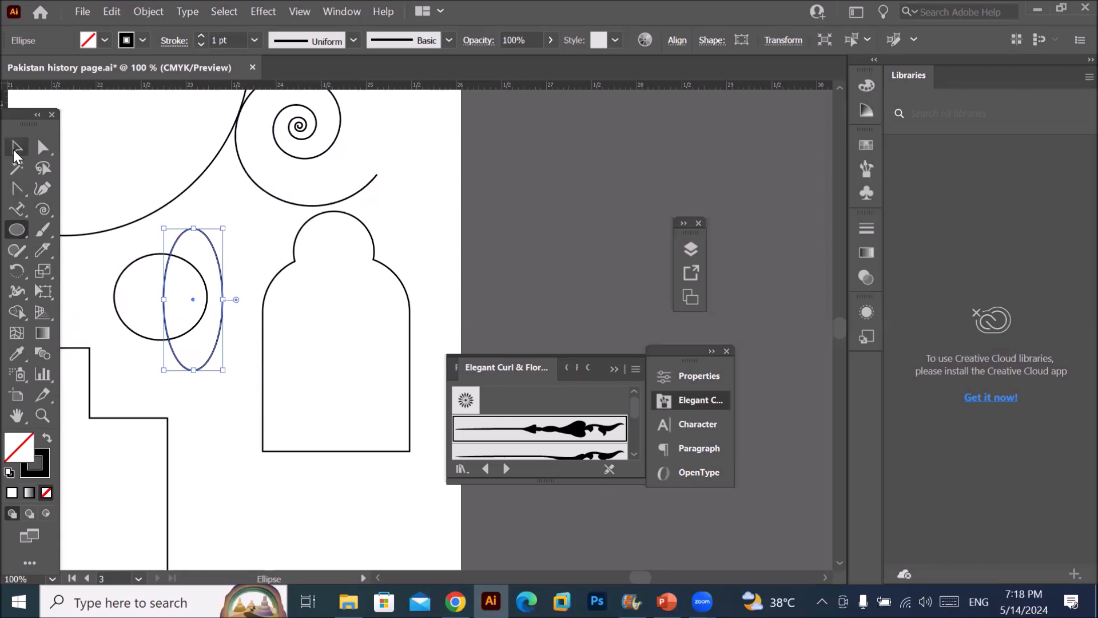
click(17, 147)
shift+click(143, 261)
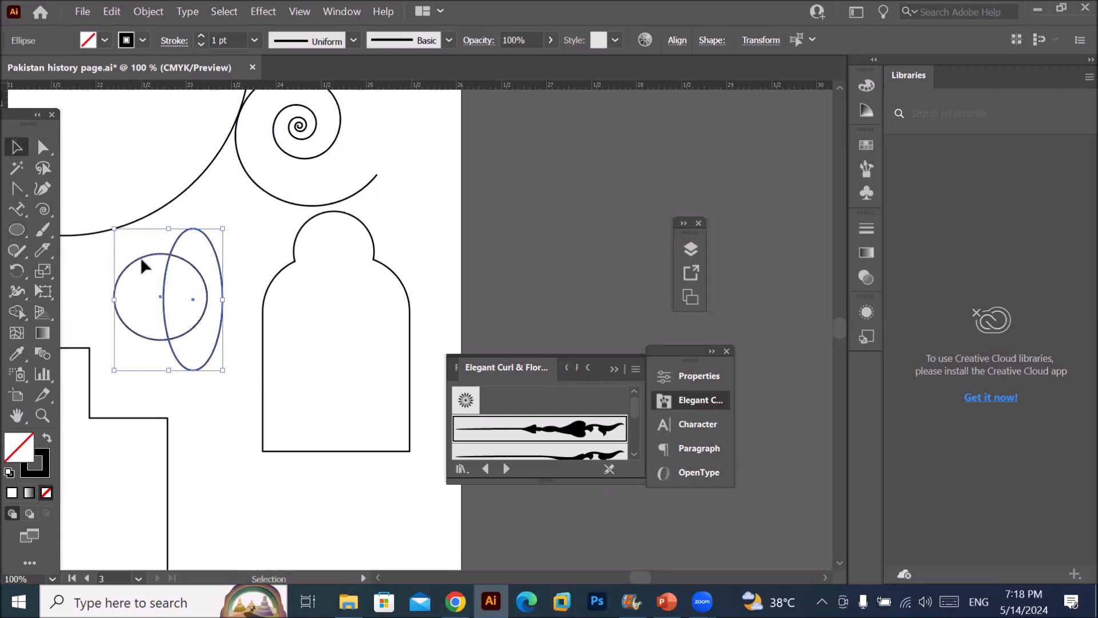
- Examine the expanded Pathfinder, Align and Appearance options in the properties of the two selected ellipses
mouse_move(673, 358)
mouse_down()
mouse_move(585, 227)
mouse_move(540, 206)
mouse_up()
click(563, 229)
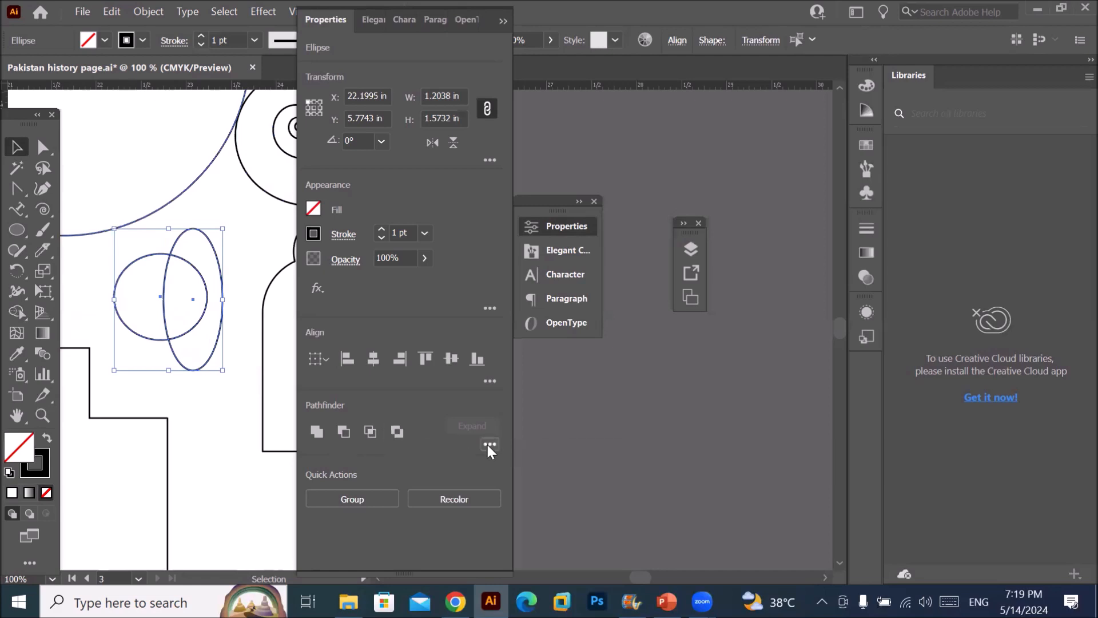
click(489, 446)
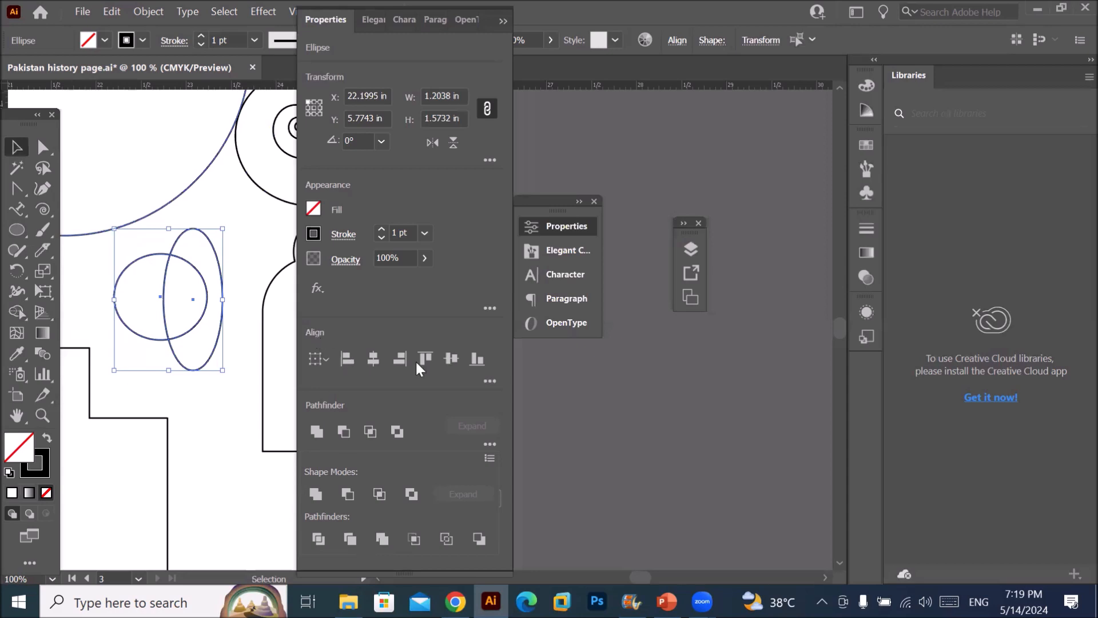
click(490, 382)
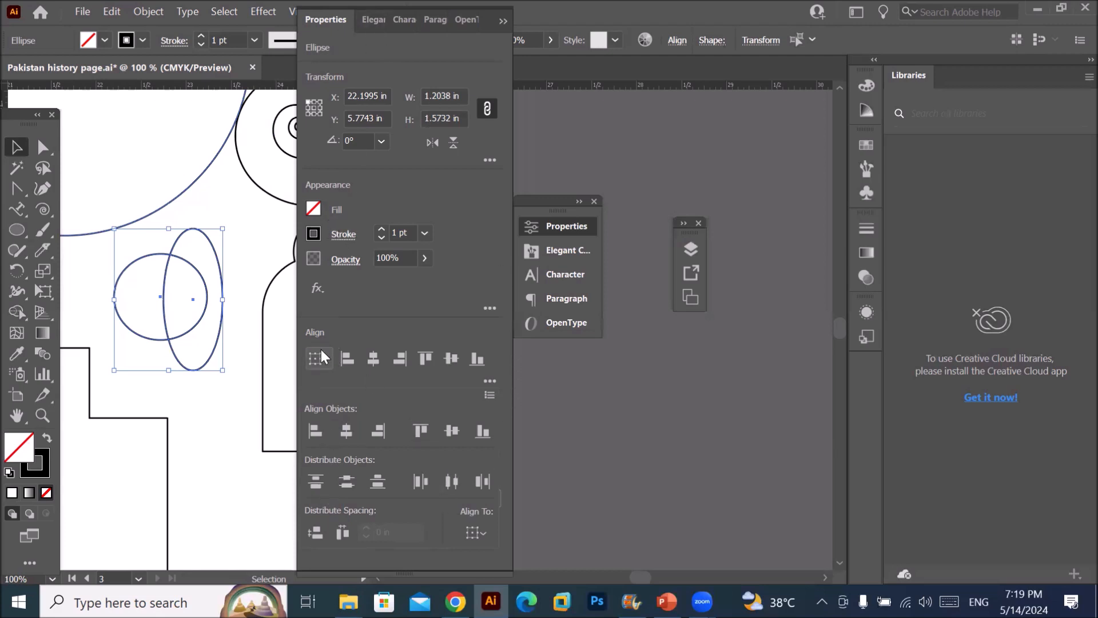
click(488, 313)
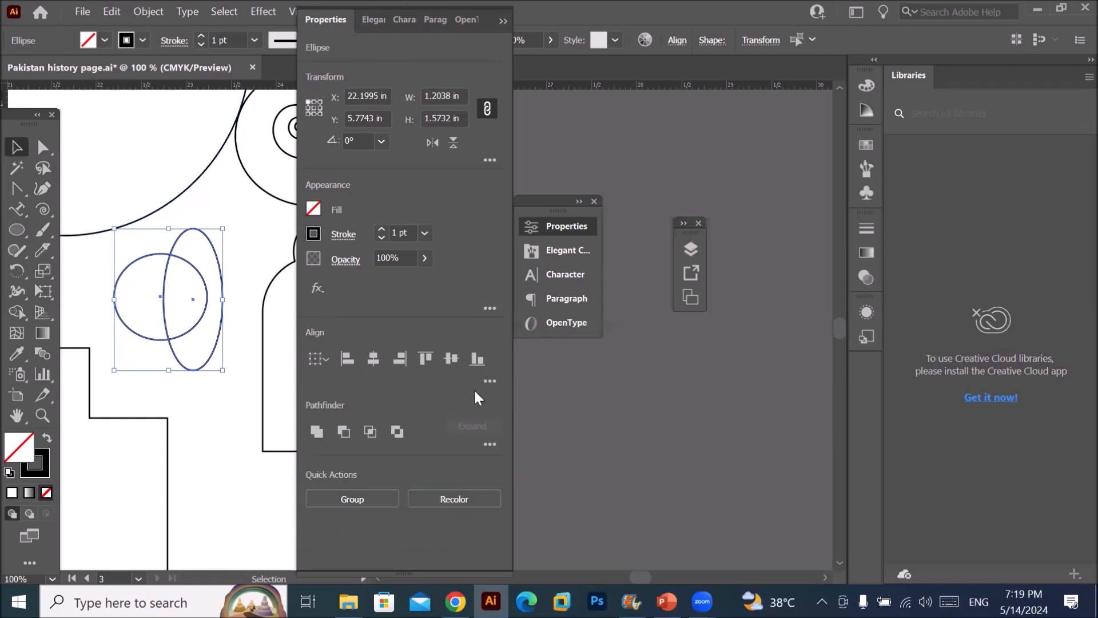
click(489, 382)
click(490, 382)
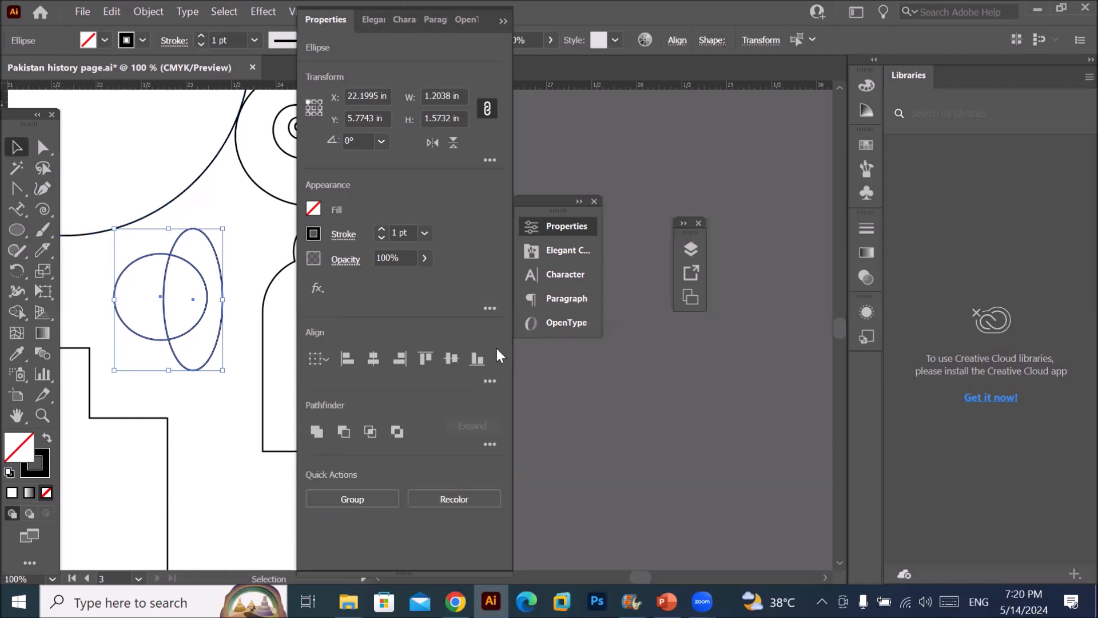
click(491, 310)
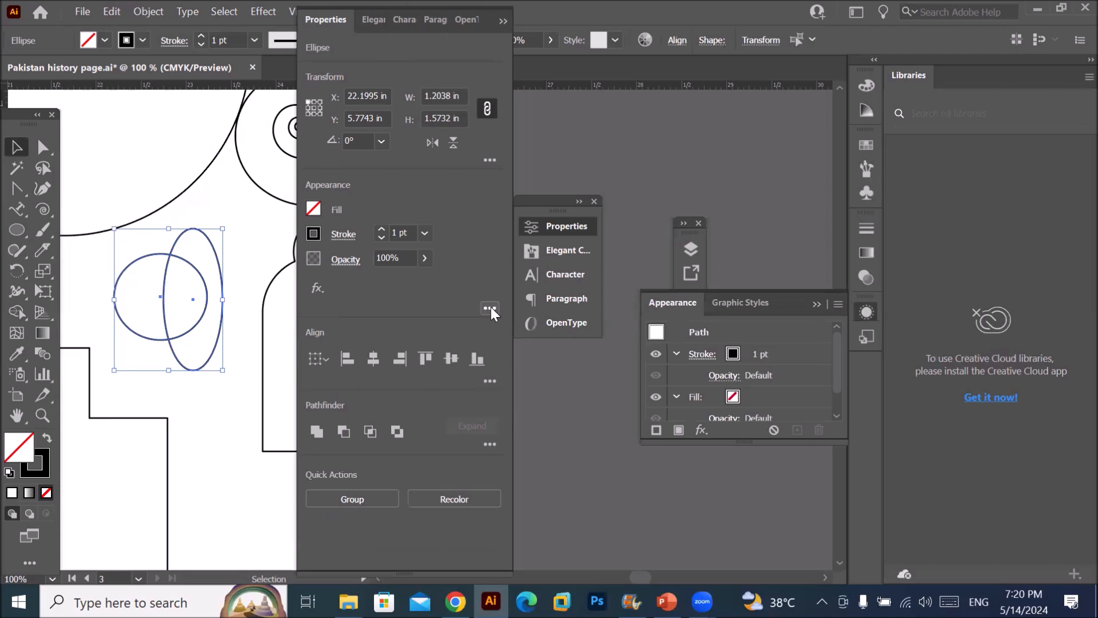
click(490, 444)
click(488, 446)
click(488, 445)
click(488, 445)
click(490, 446)
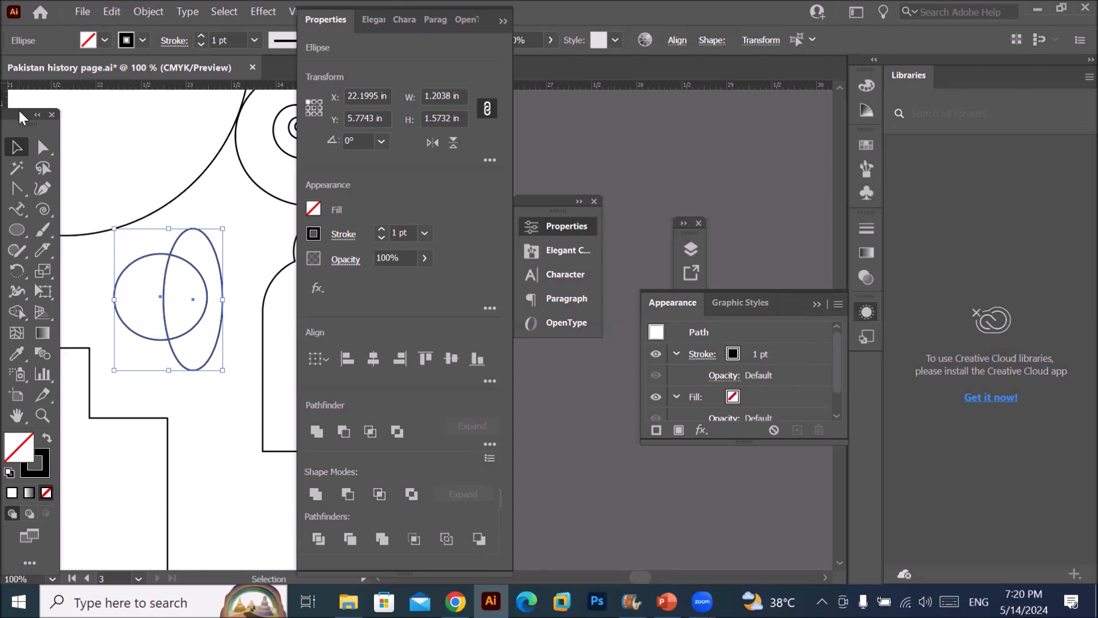
click(21, 115)
drag(46, 118, 126, 113)
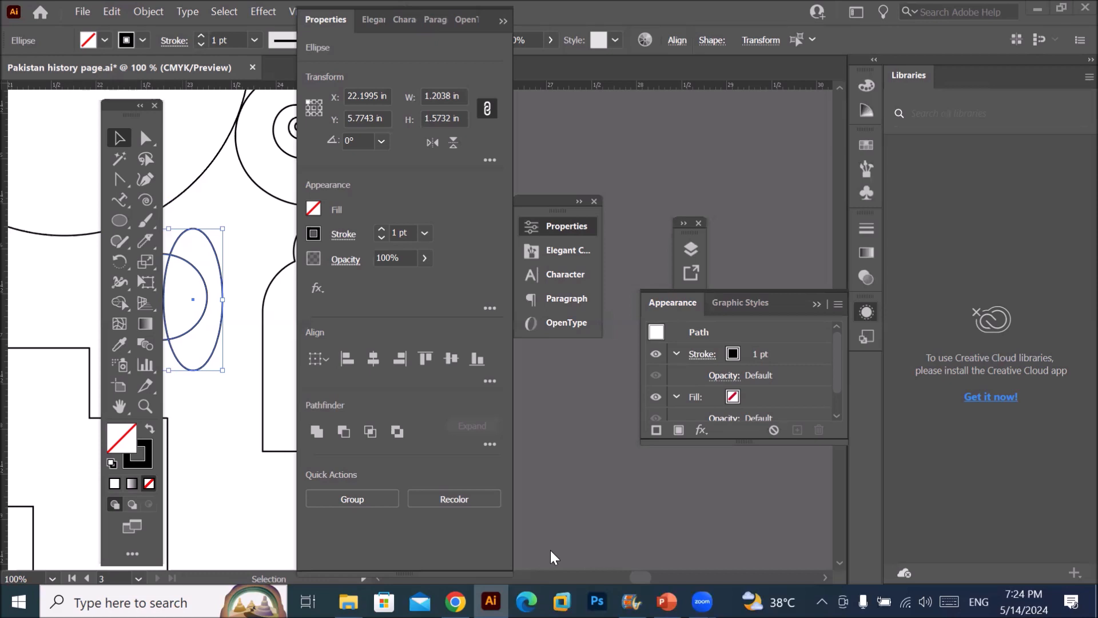
click(549, 309)
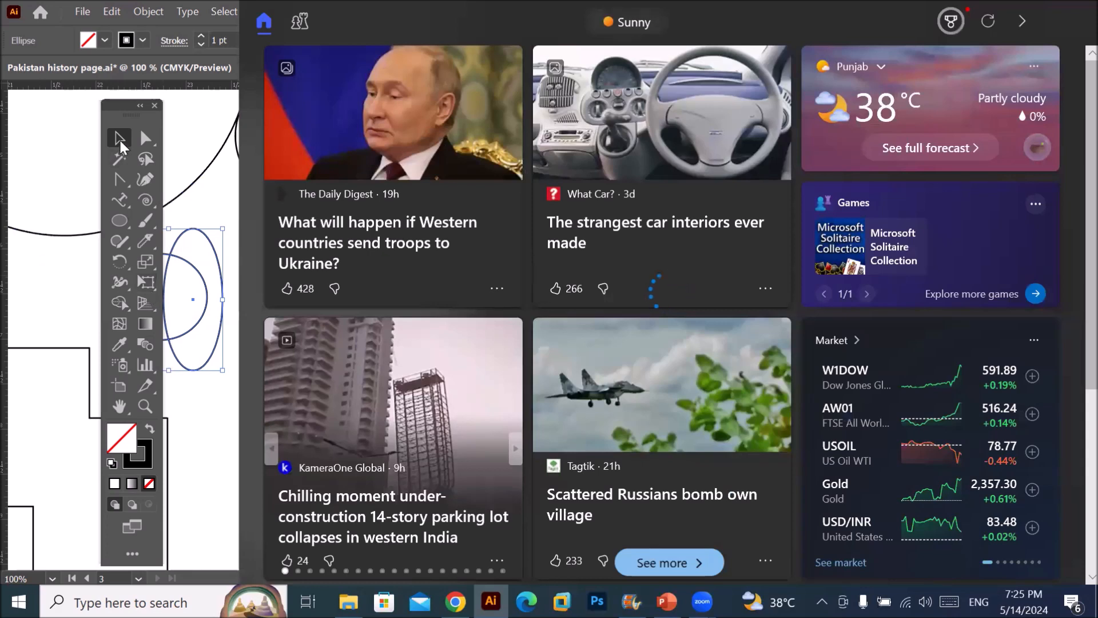
click(212, 210)
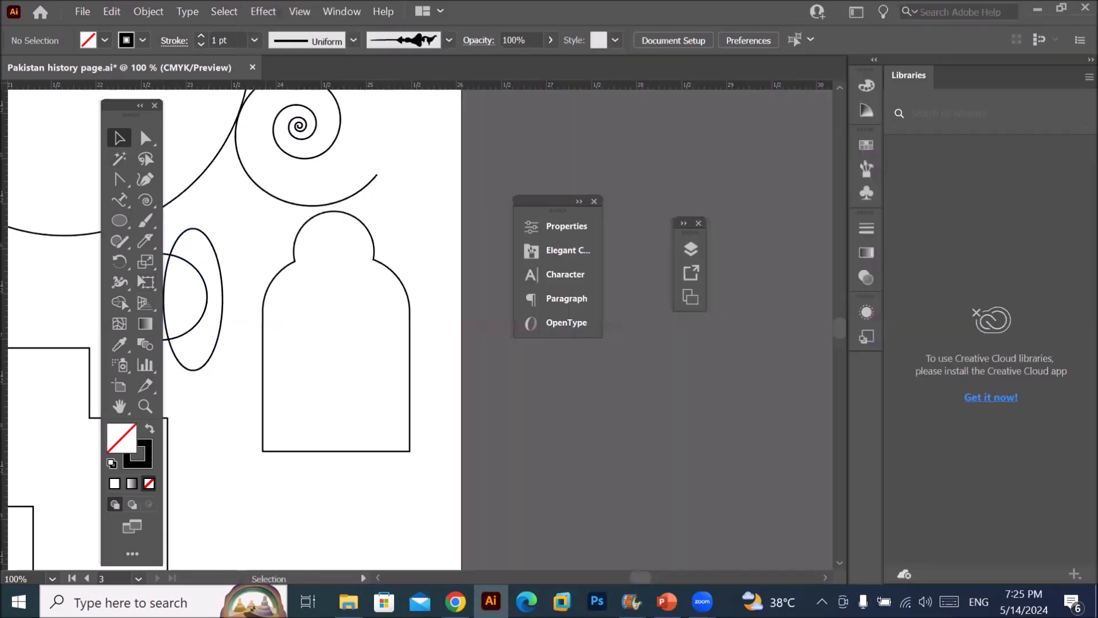
click(186, 600)
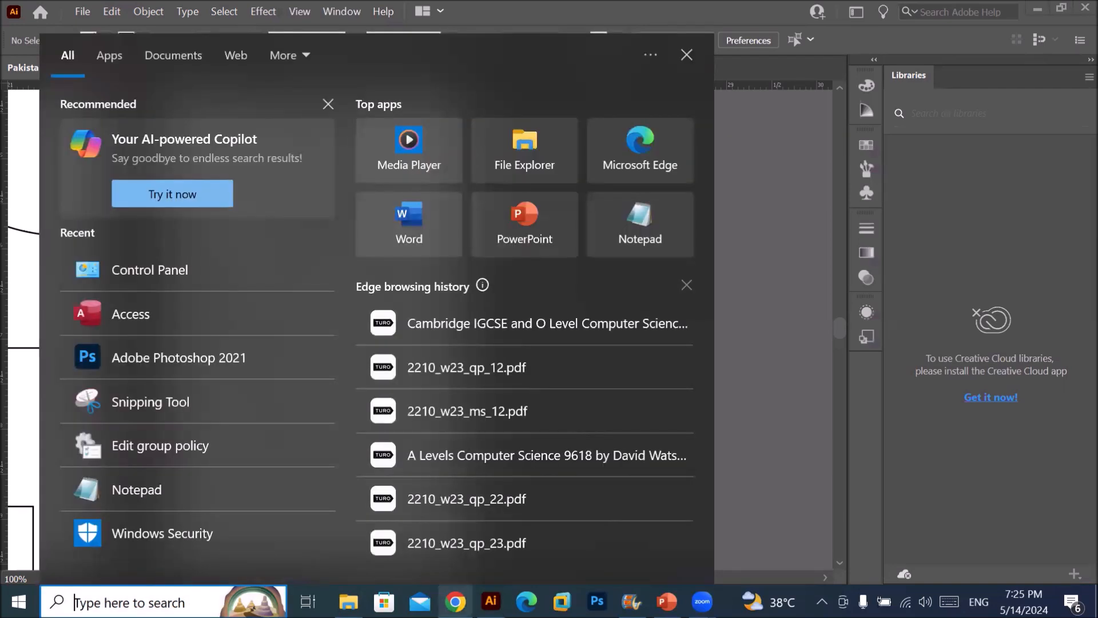
click(925, 602)
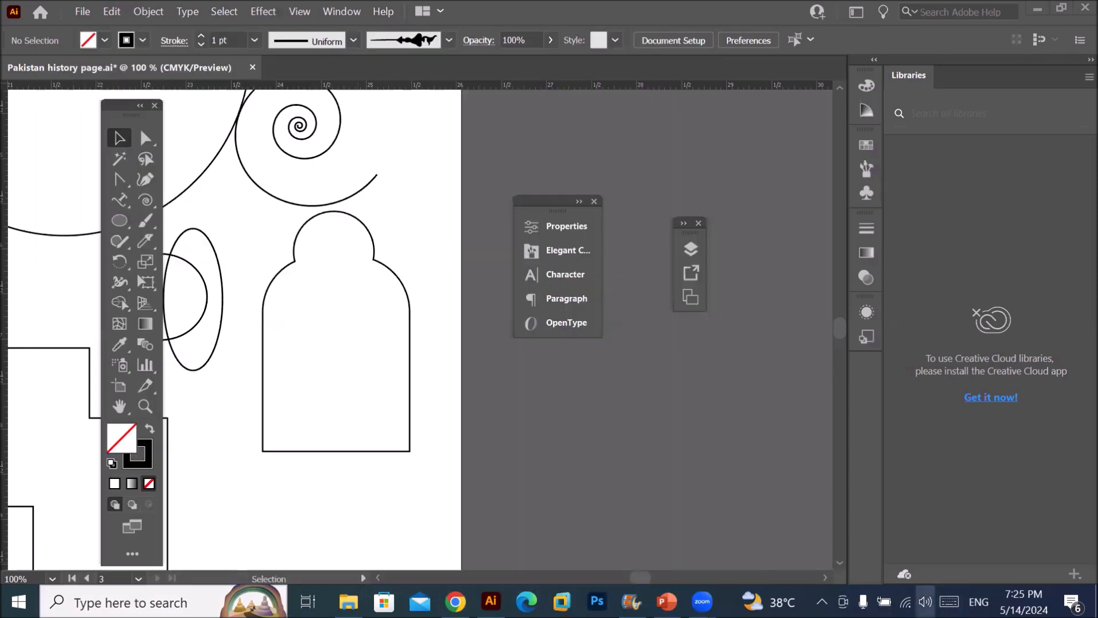
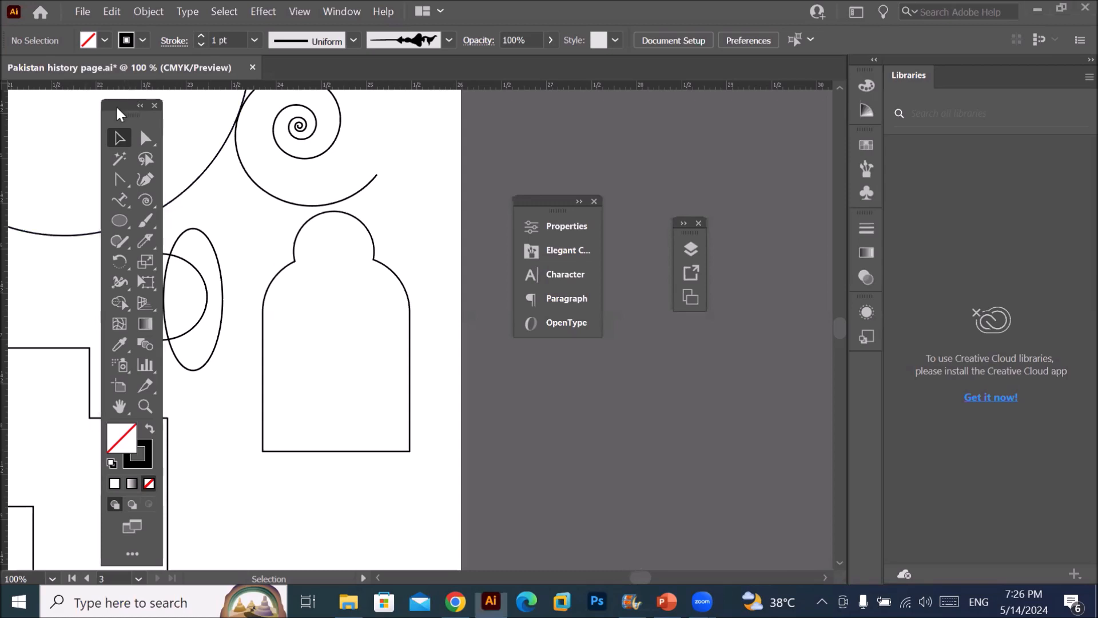
- Move the floating toolbar off the artboard and delete all its artwork, including the Spiral Tool title
drag(122, 107, 73, 113)
scroll(206, 350, down, 2)
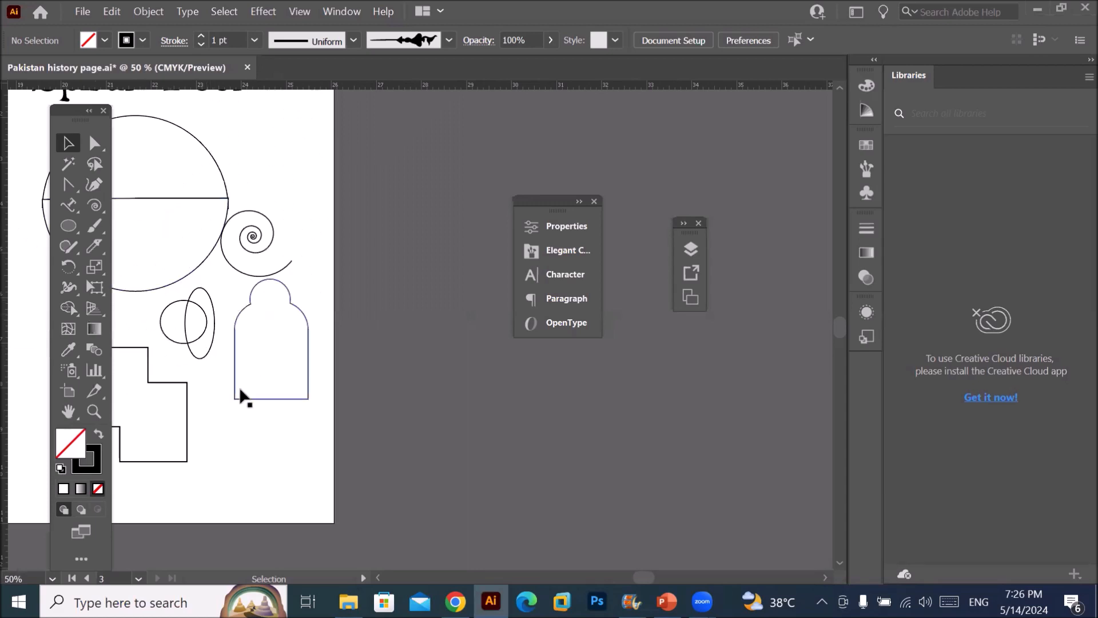
scroll(240, 392, down, 1)
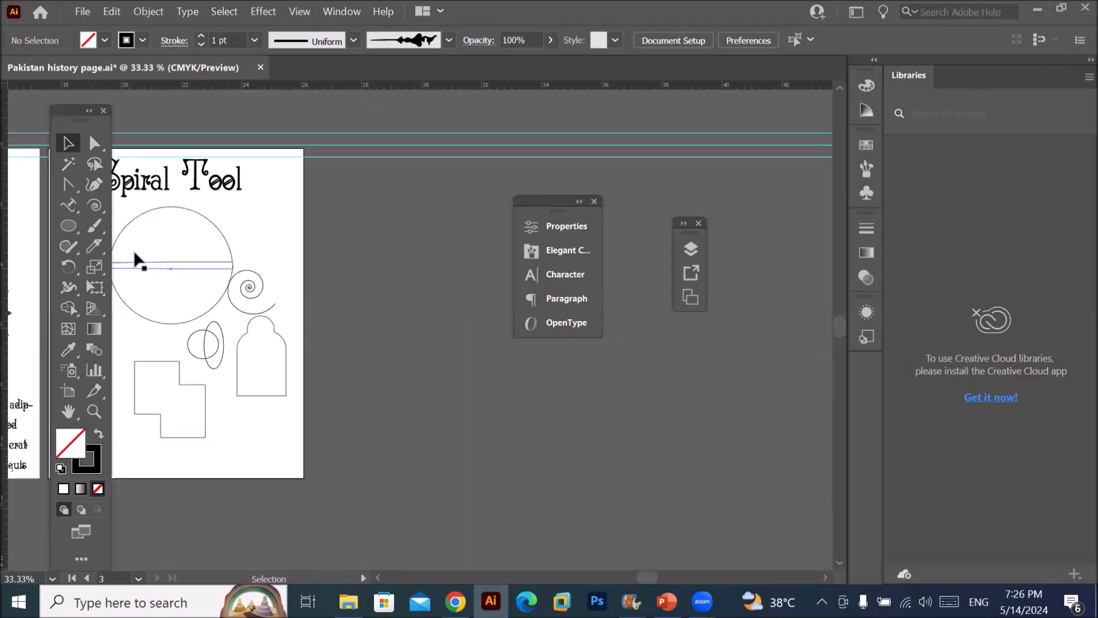
drag(74, 115, 433, 150)
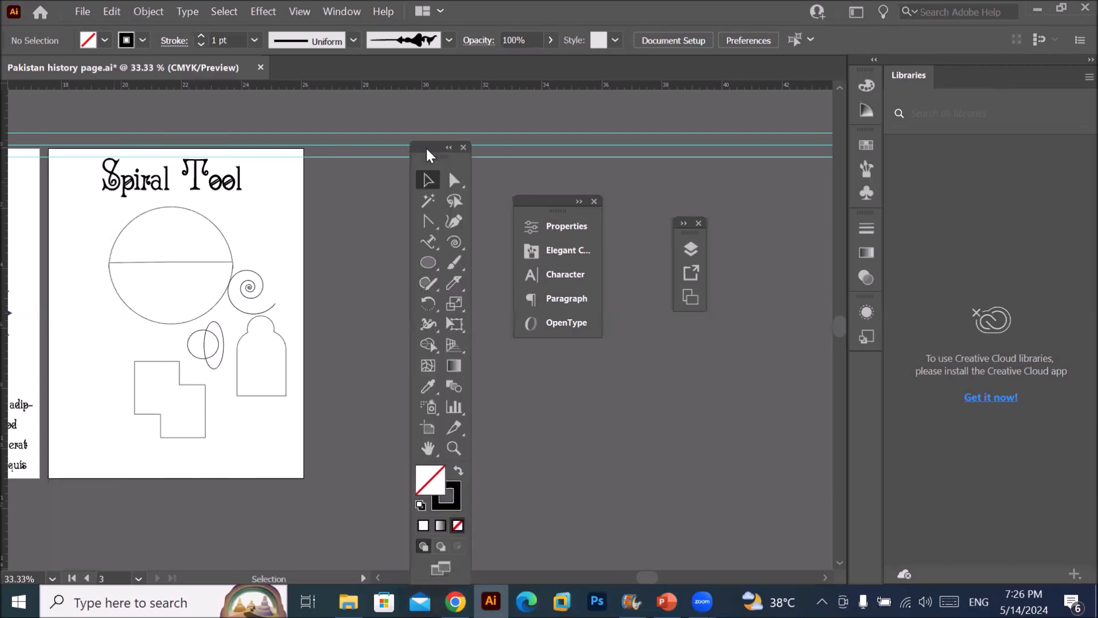
drag(76, 225, 309, 478)
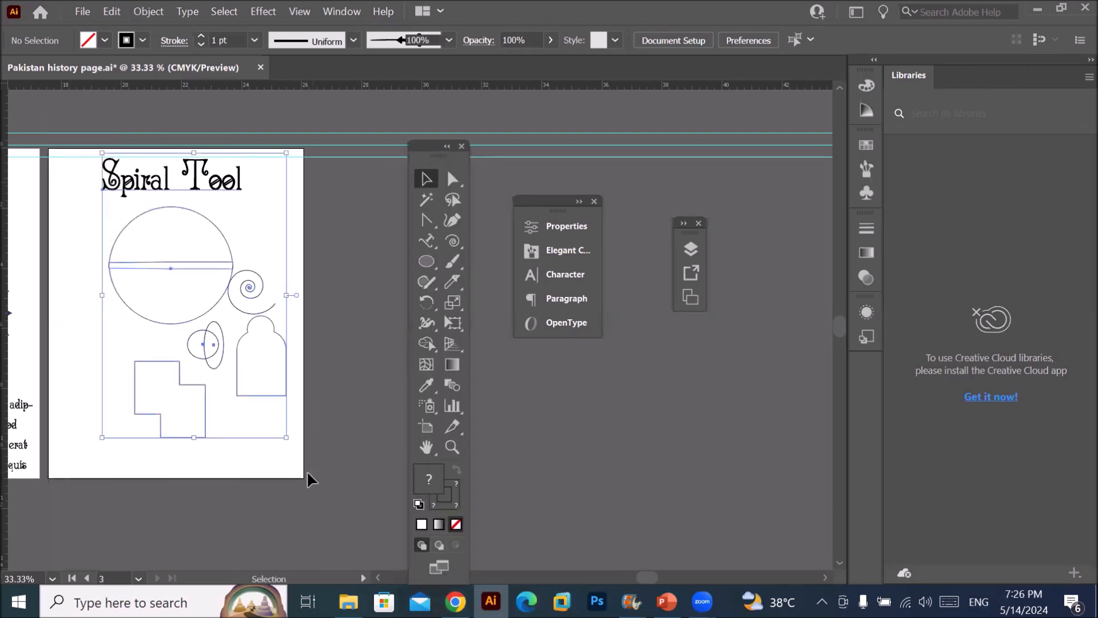
key(Delete)
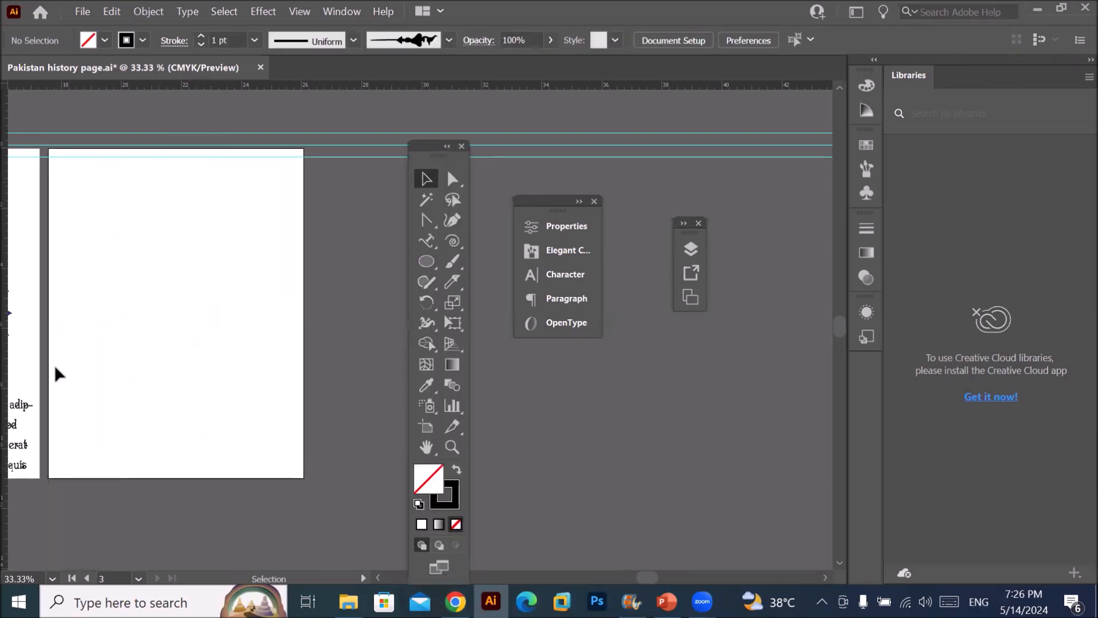
- Draw a large circle in the middle of the empty artboard and reduce it to its upper semicircle by changing the pie angle
click(426, 261)
drag(96, 247, 257, 390)
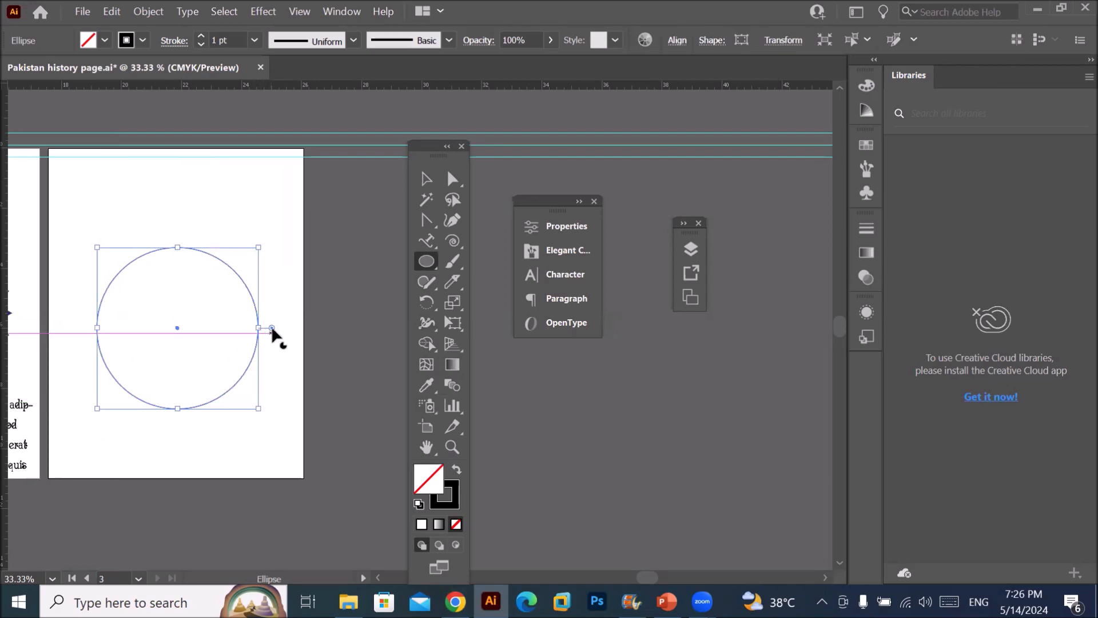
drag(271, 328, 117, 326)
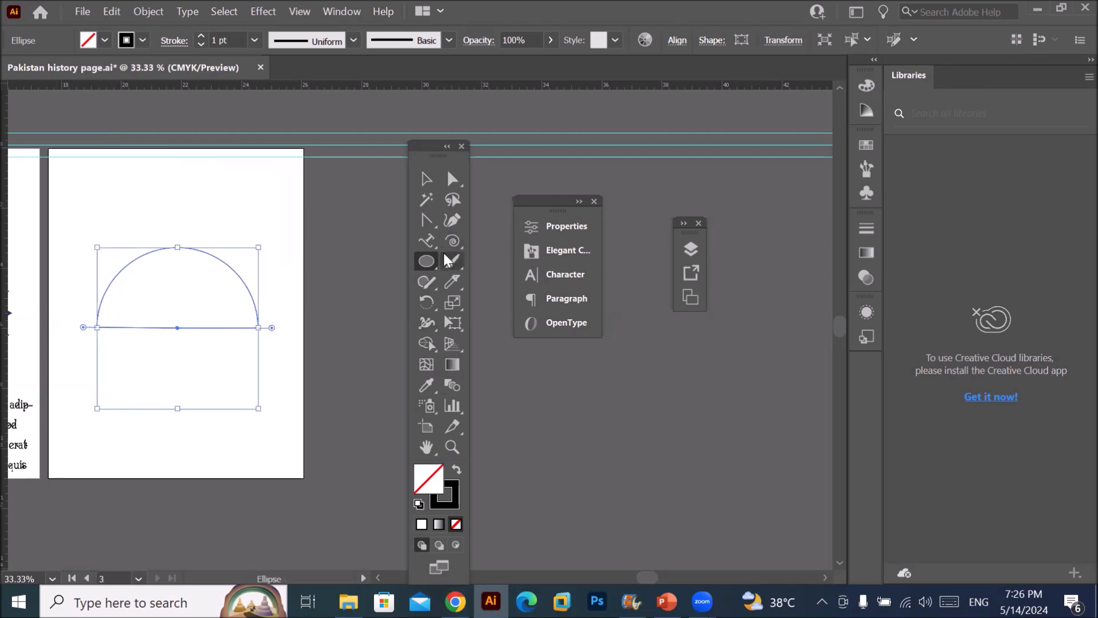
- Place placeholder text along the semicircle's outline with the Type on a Path Tool, starting on the lower part of its left arc
click(428, 237)
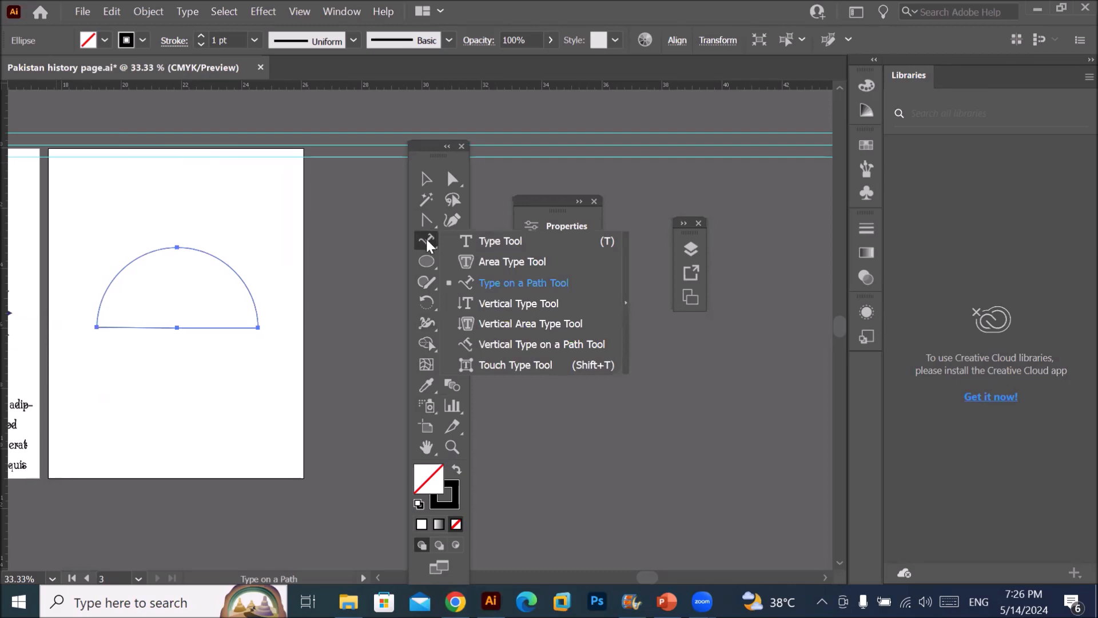
click(506, 284)
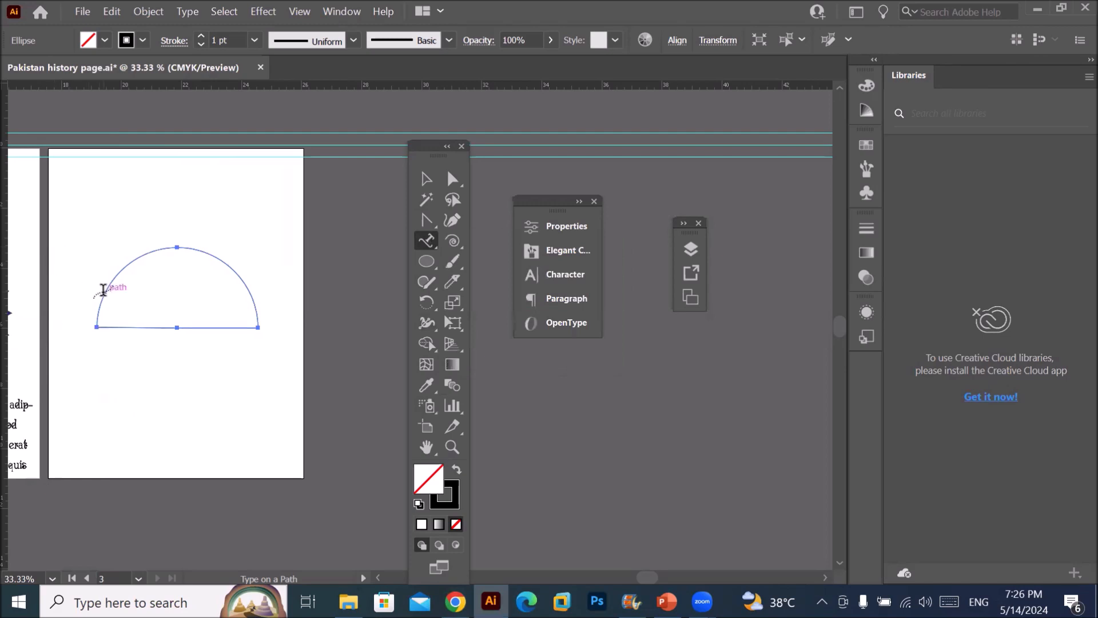
click(102, 291)
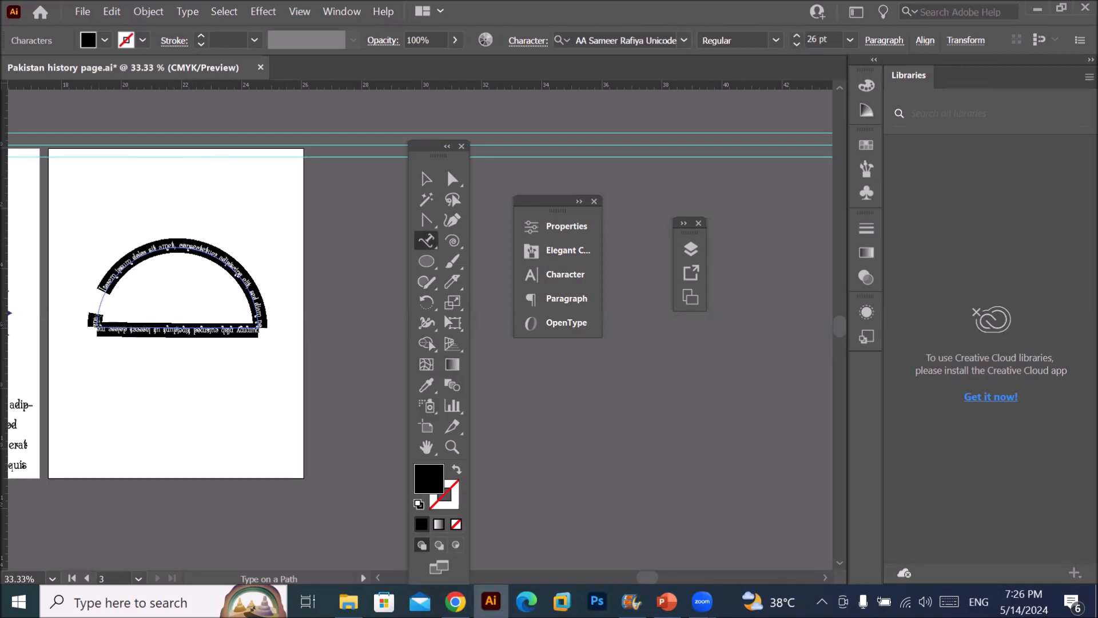
scroll(103, 300, up, 2)
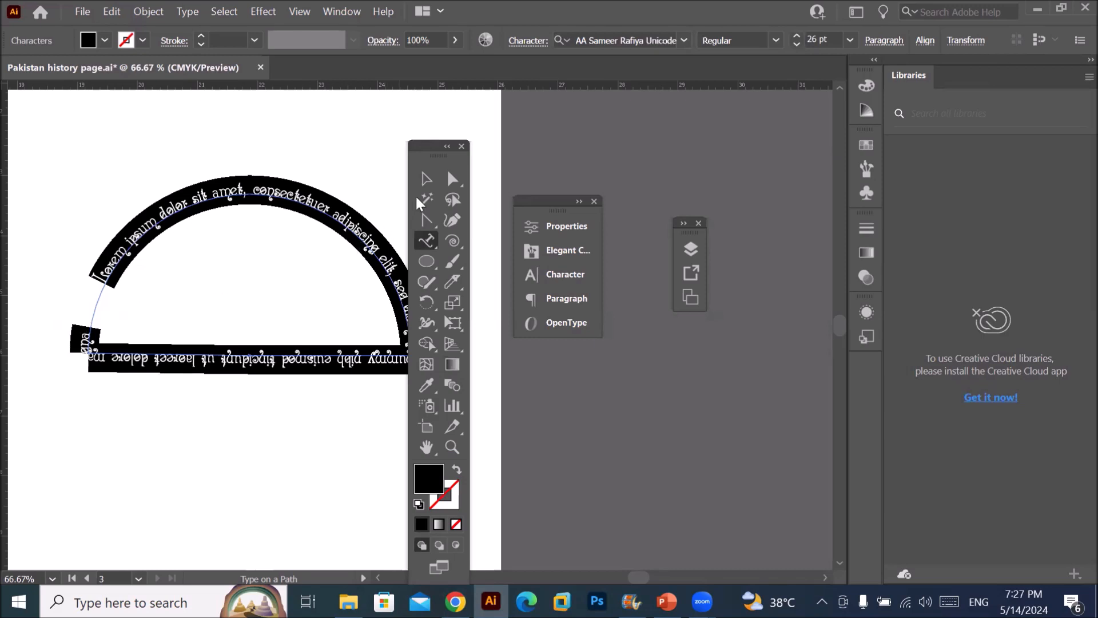
- Flip the path text across the semicircle's outline, ending on the inside with its start near the top of the arc
click(423, 182)
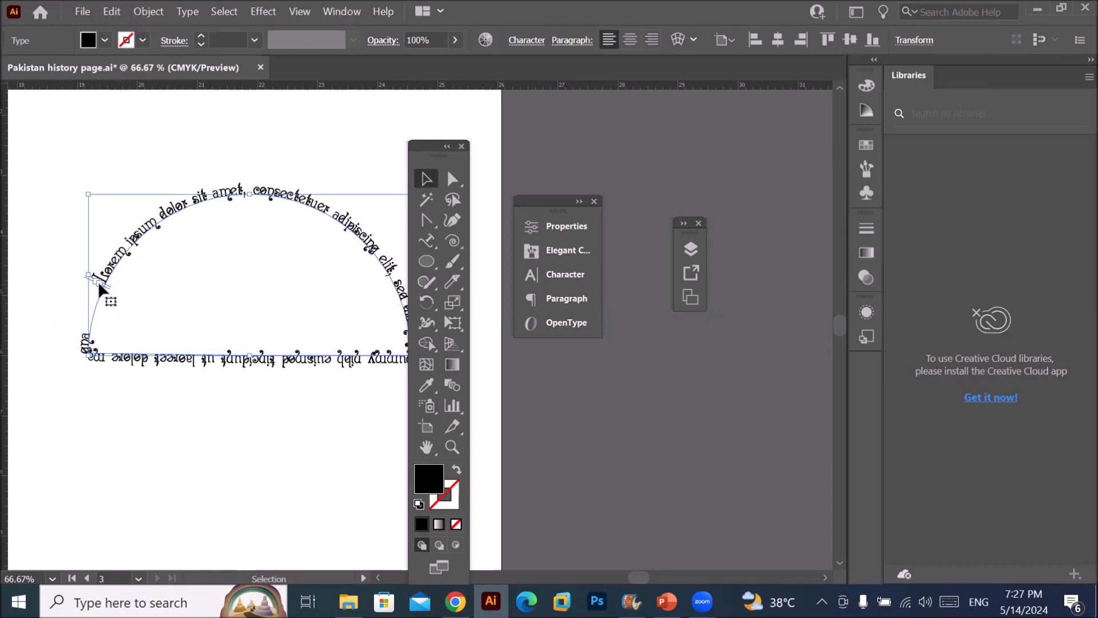
key(t)
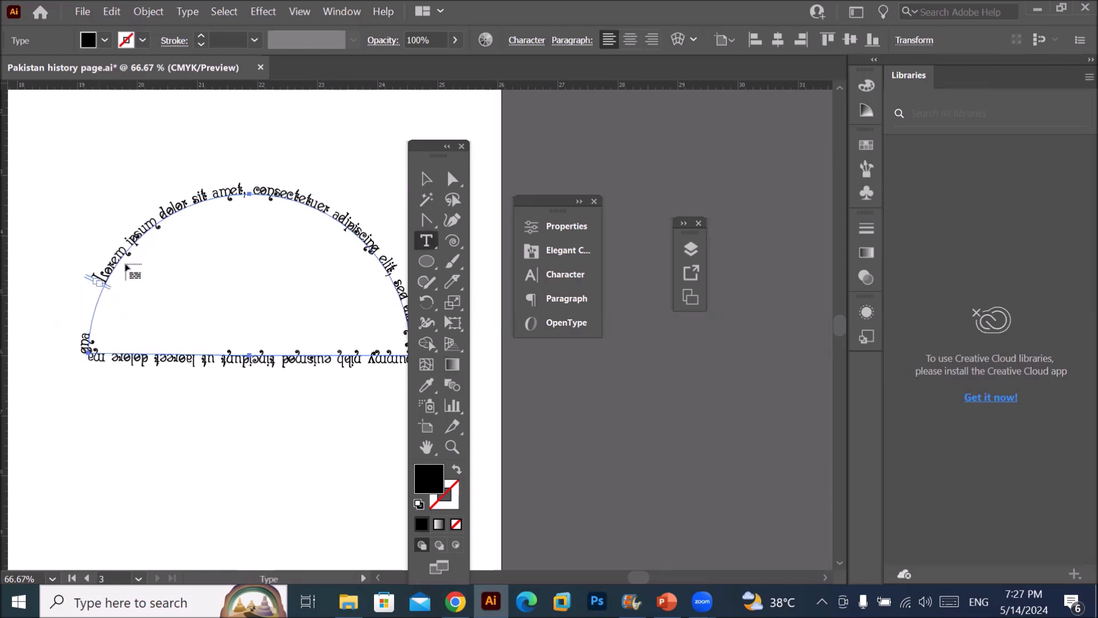
alt+scroll(309, 282, down, 1)
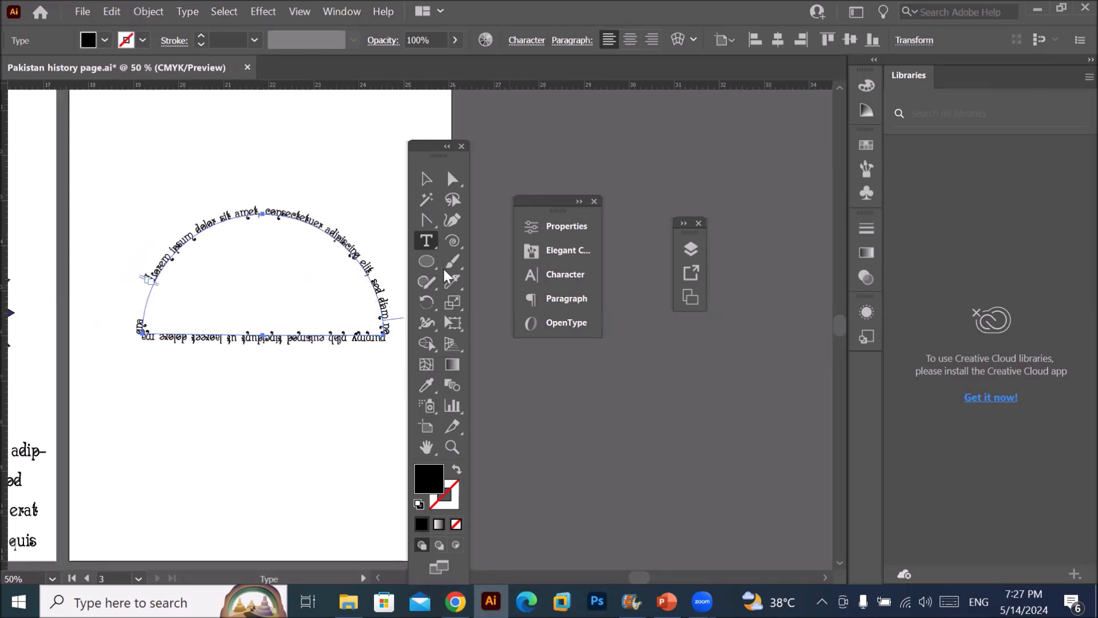
click(426, 179)
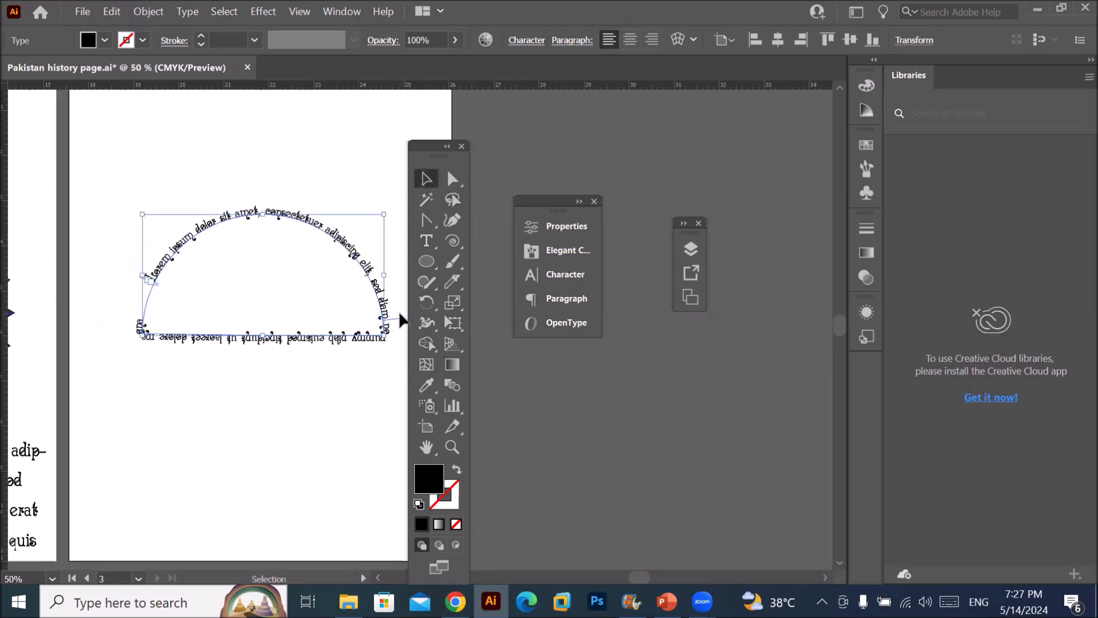
drag(390, 325, 372, 320)
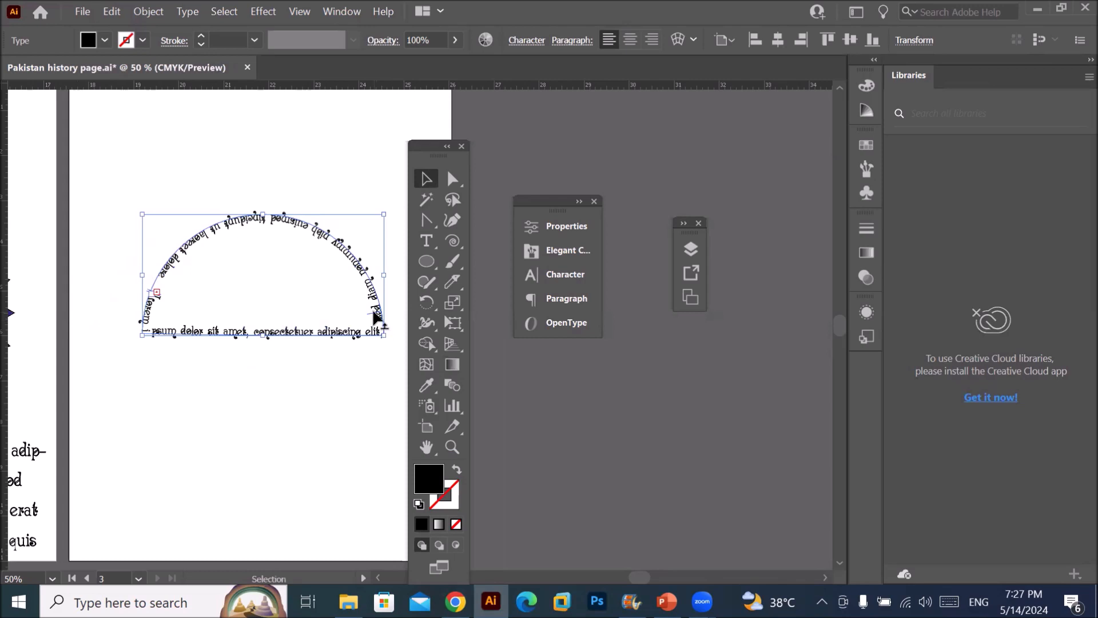
drag(399, 324, 236, 369)
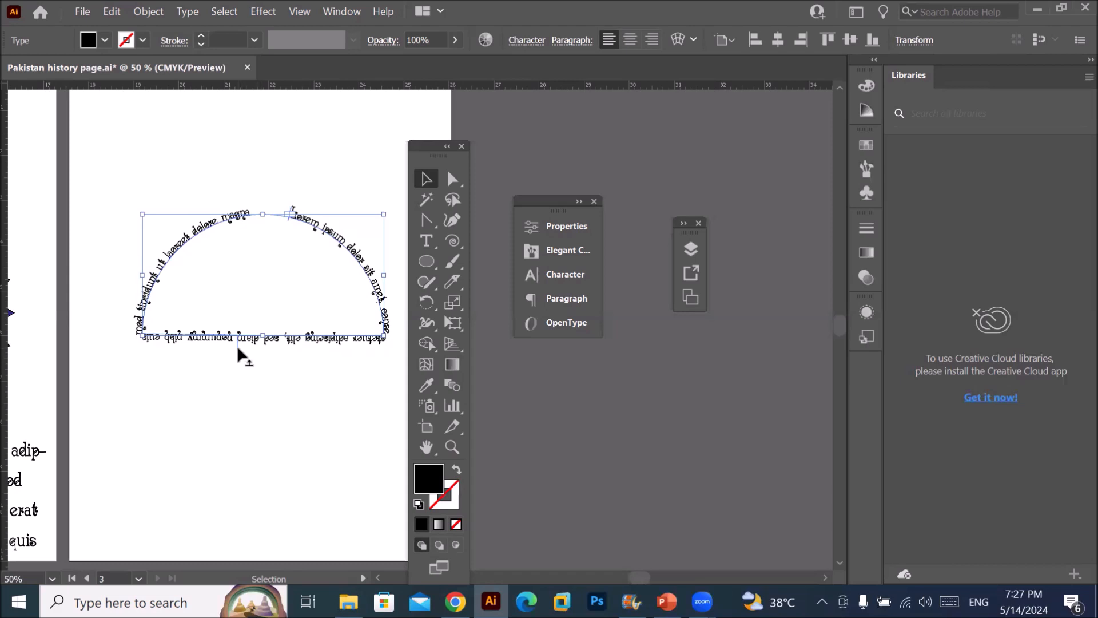
drag(238, 346, 271, 321)
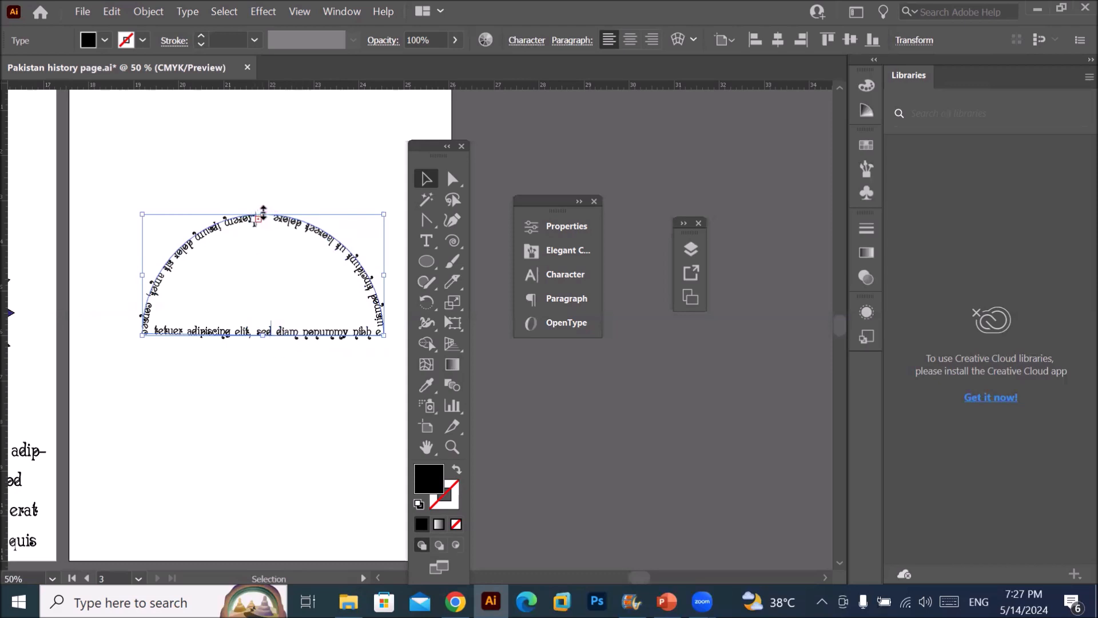
- Slide the text's start bracket along the outline and flip the text outside the semicircle, starting near the middle of the straight base
scroll(263, 208, up, 5)
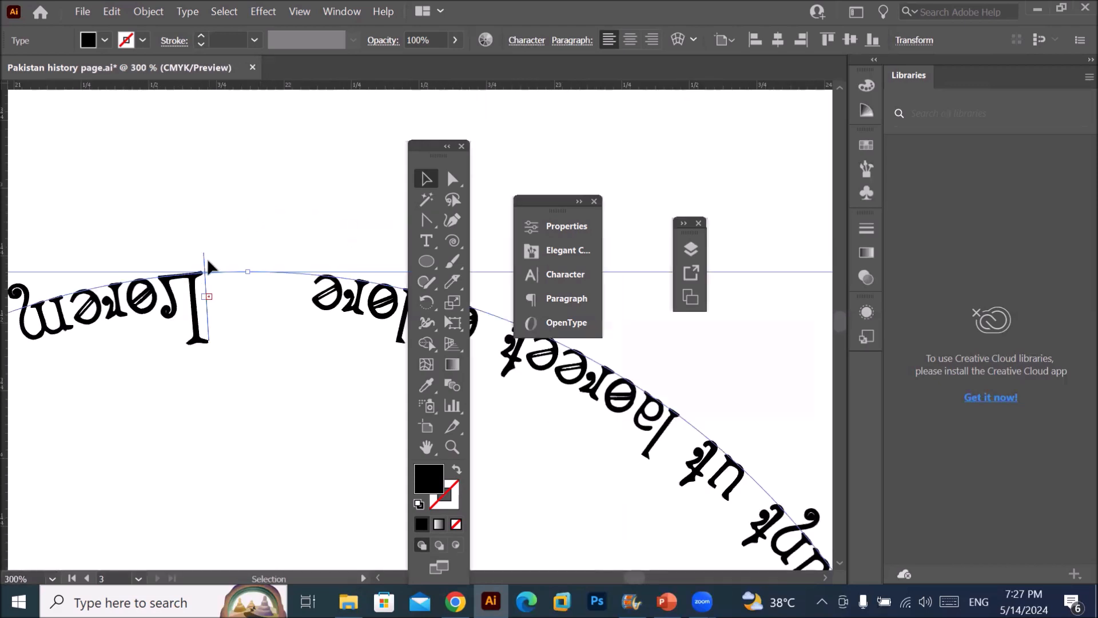
drag(205, 265, 277, 274)
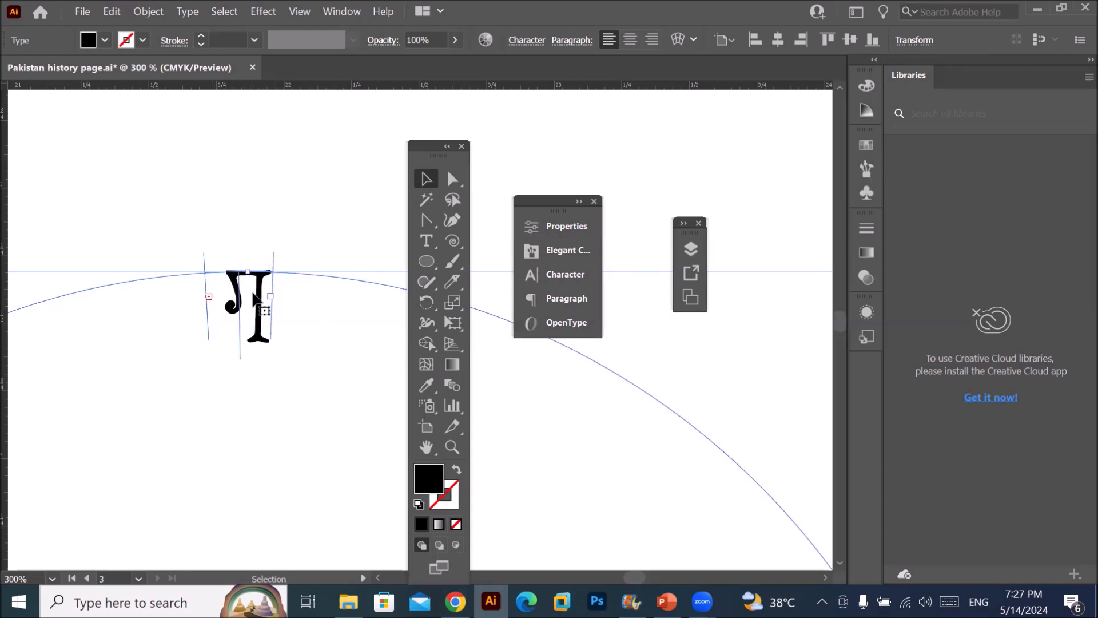
scroll(255, 299, down, 3)
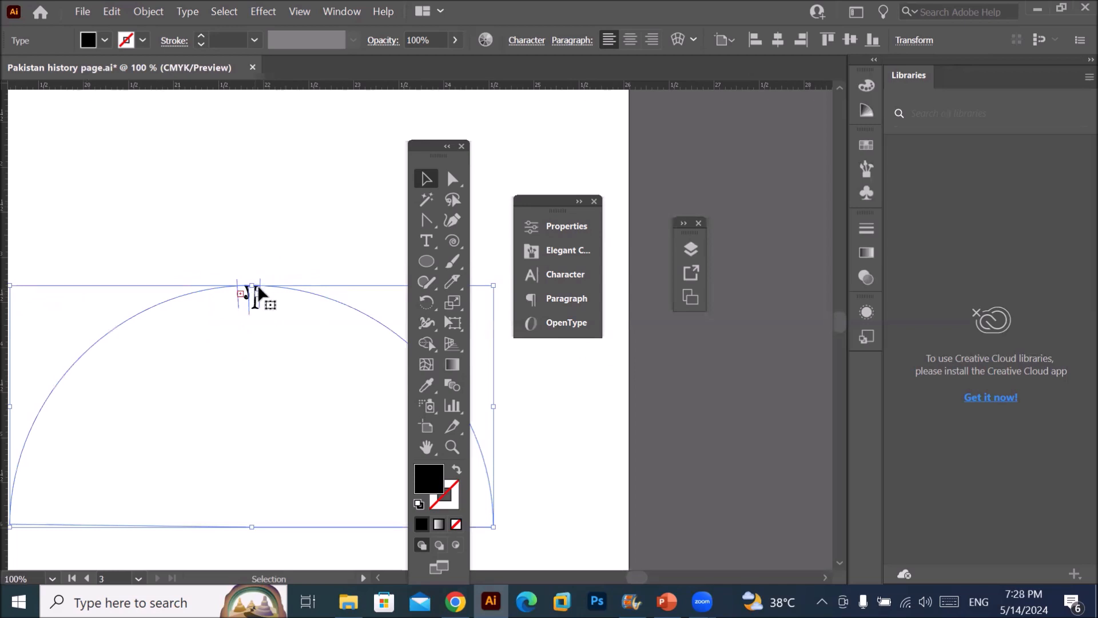
drag(260, 292, 228, 510)
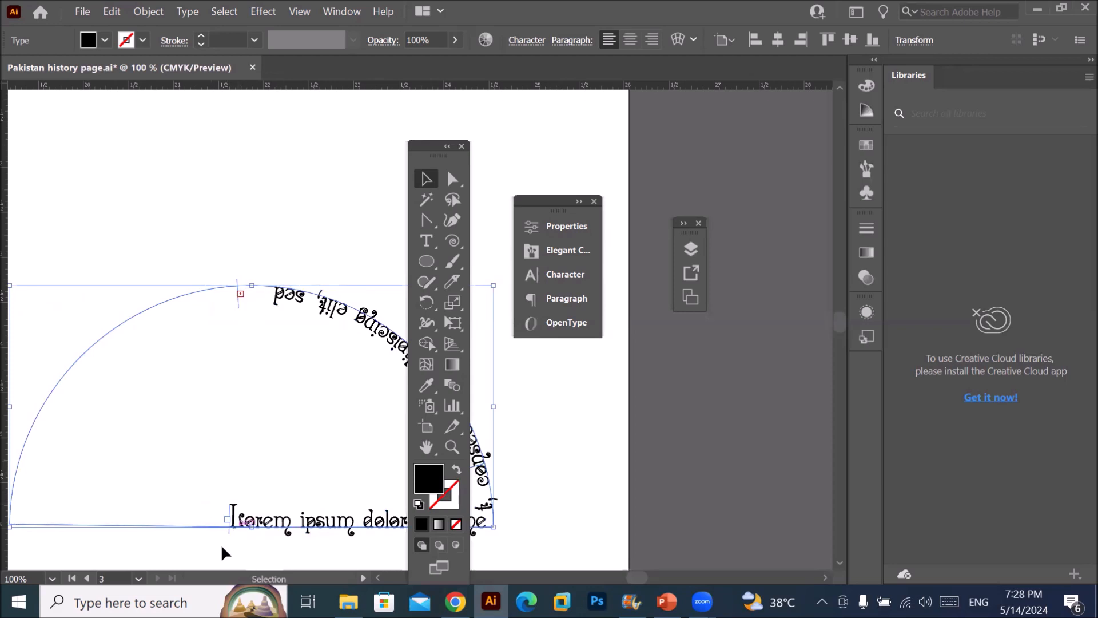
drag(229, 517, 234, 309)
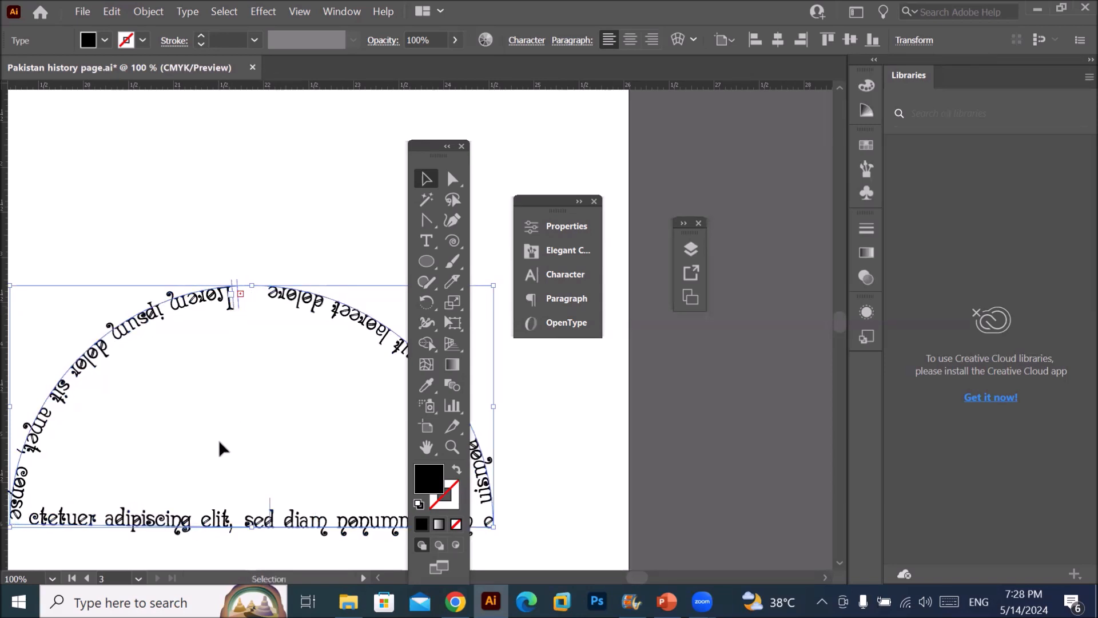
drag(270, 505, 270, 476)
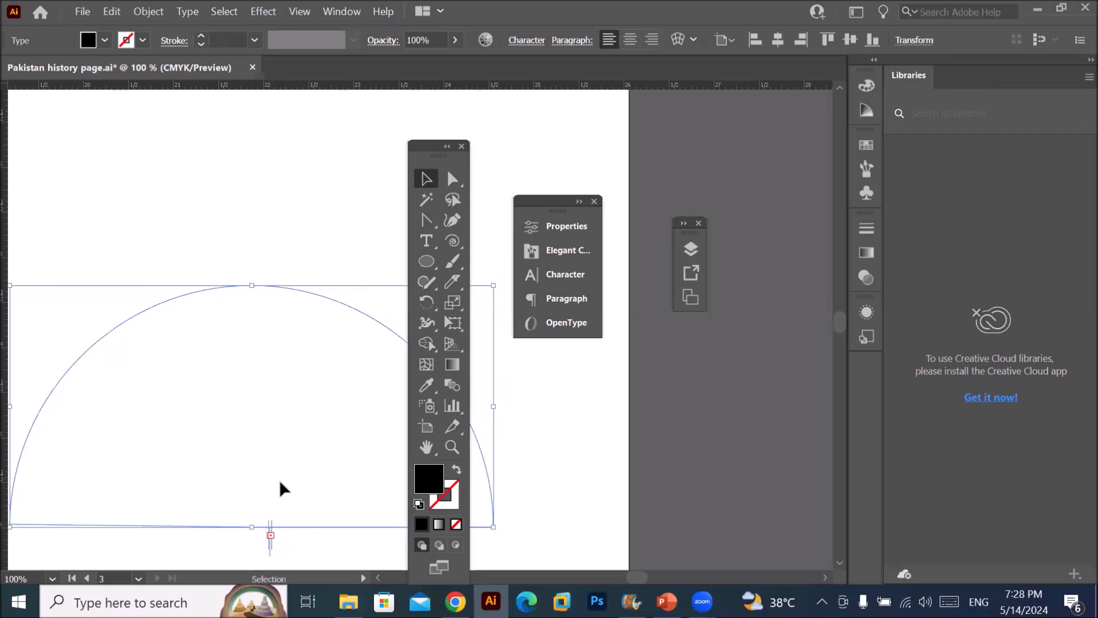
key(ctrl+z)
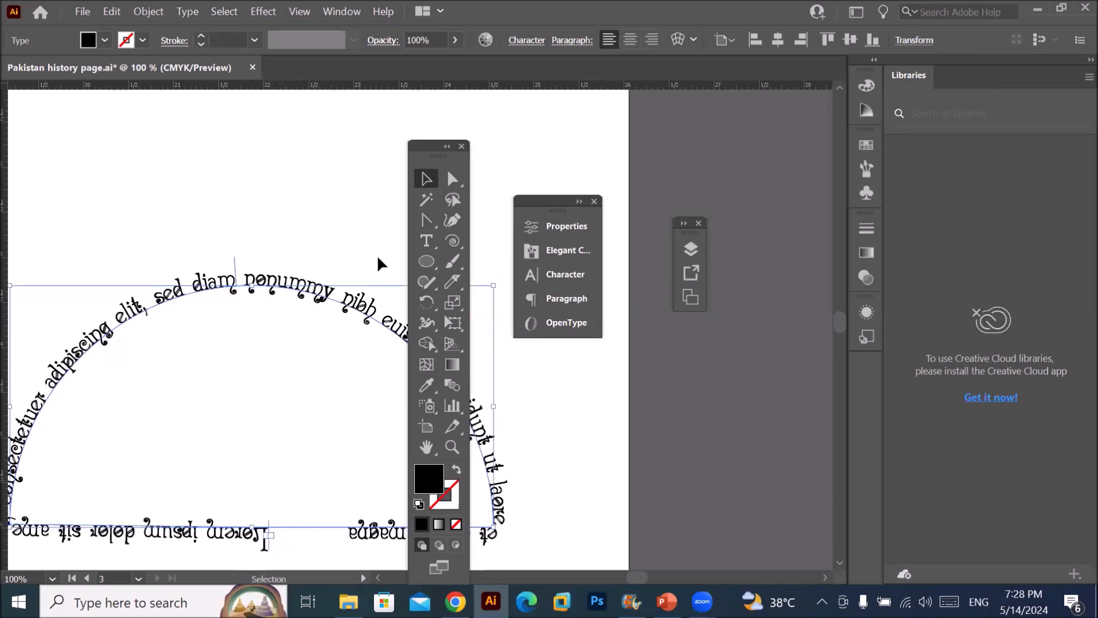
- Raise the path text's baseline shift to 14 pt
click(532, 43)
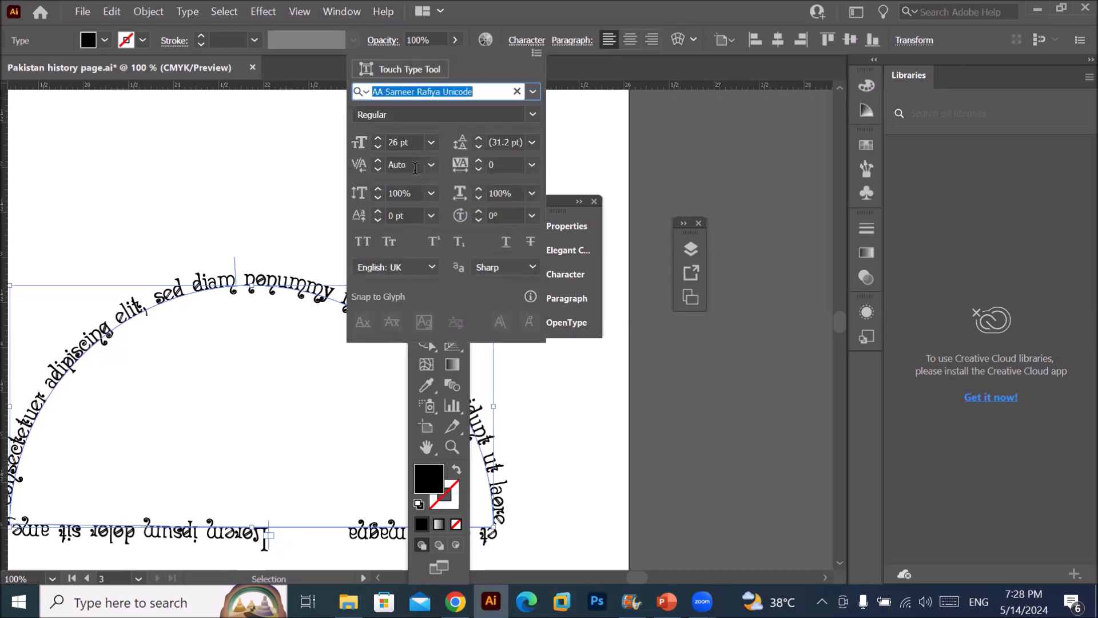
click(377, 211)
click(377, 211)
click(377, 211)
click(377, 211)
click(376, 211)
click(376, 211)
click(377, 211)
click(377, 211)
click(377, 211)
click(377, 211)
click(377, 211)
click(377, 211)
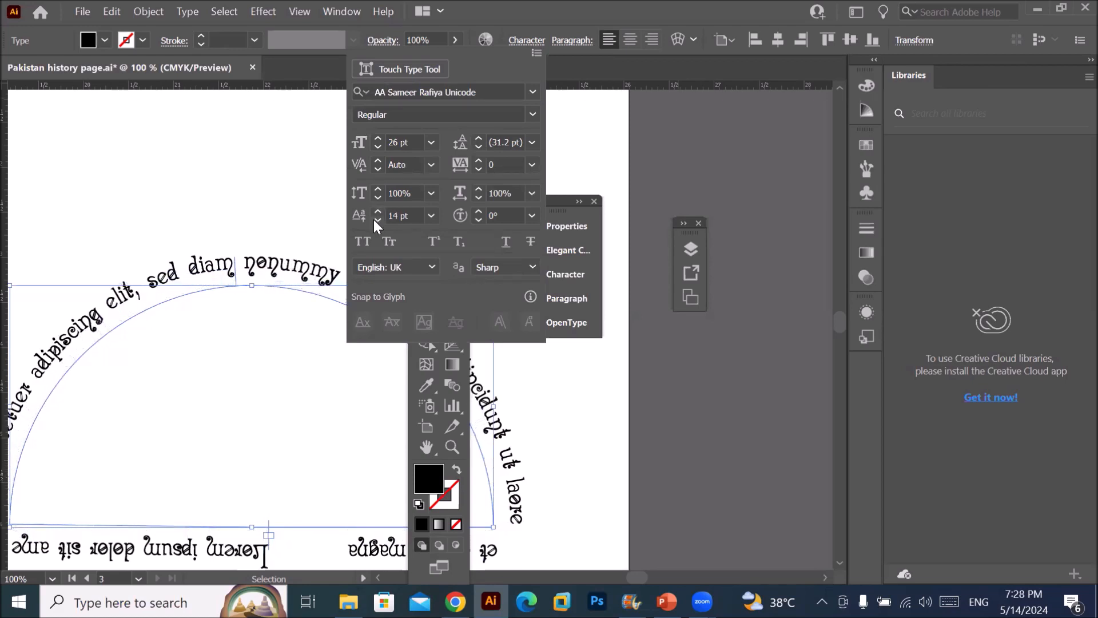
- Lower the path text's baseline shift step by step and raise it back up to 10 pt
click(376, 220)
click(376, 219)
click(375, 220)
click(376, 219)
click(376, 220)
click(376, 219)
click(376, 220)
click(376, 219)
click(376, 220)
click(376, 219)
click(377, 219)
click(377, 220)
click(376, 220)
click(376, 220)
click(376, 219)
click(377, 220)
click(377, 219)
click(379, 220)
click(379, 220)
click(380, 220)
click(380, 219)
click(378, 211)
click(378, 211)
click(378, 211)
click(378, 211)
click(378, 211)
click(378, 211)
click(378, 211)
click(378, 212)
click(378, 211)
click(378, 211)
click(378, 211)
click(378, 211)
click(378, 211)
click(378, 211)
click(378, 211)
click(378, 211)
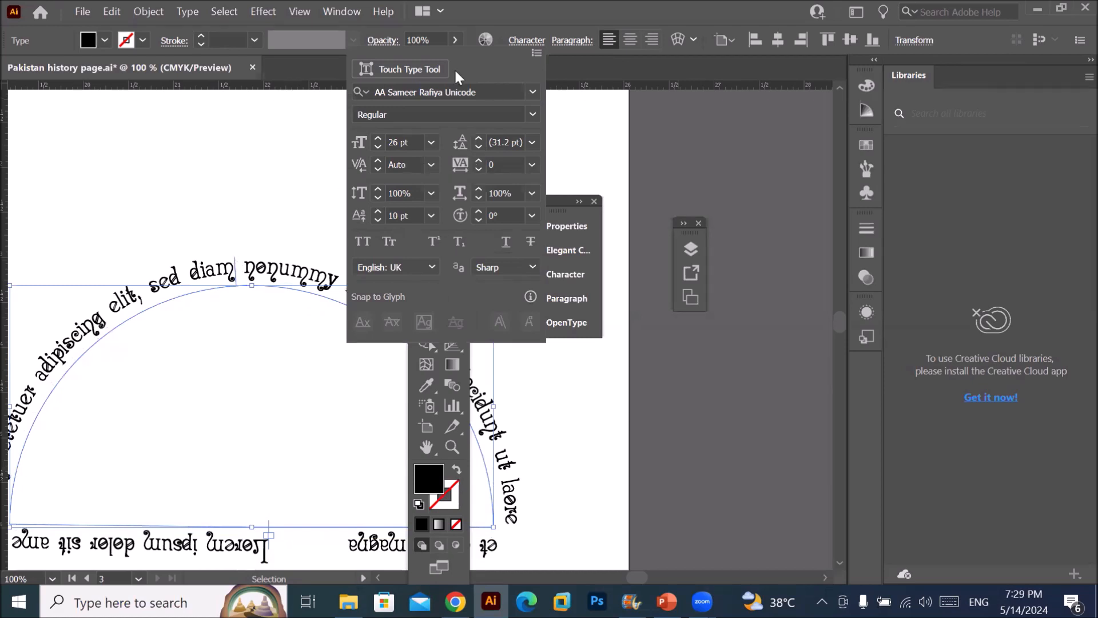
click(410, 382)
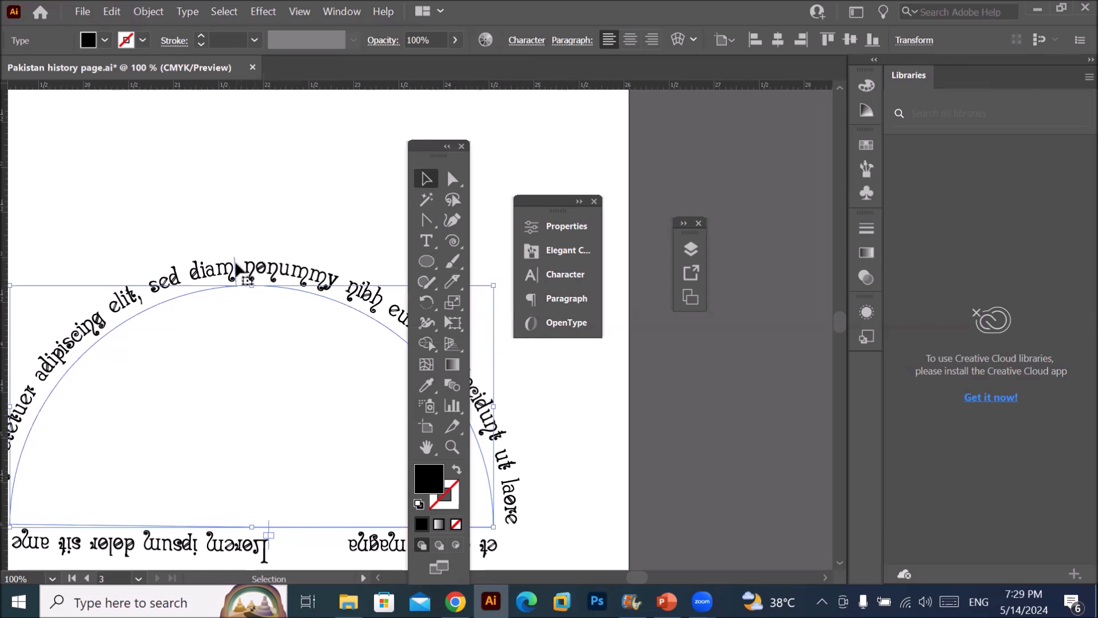
- Flip the path text to the inside of the semicircle and raise its baseline shift to 15 pt
drag(237, 273, 250, 309)
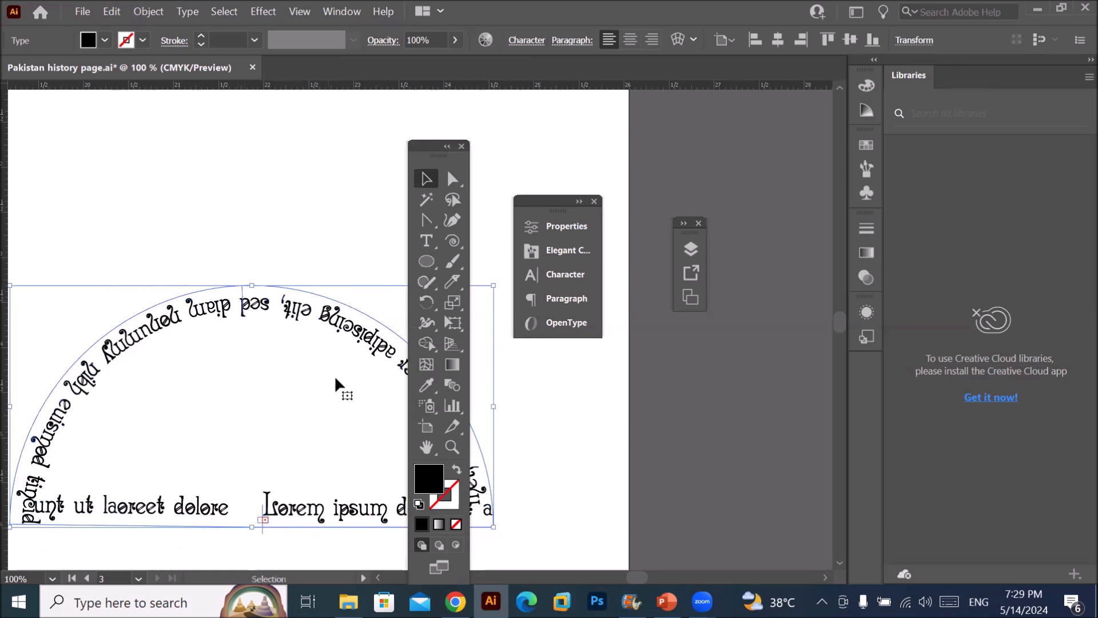
click(523, 39)
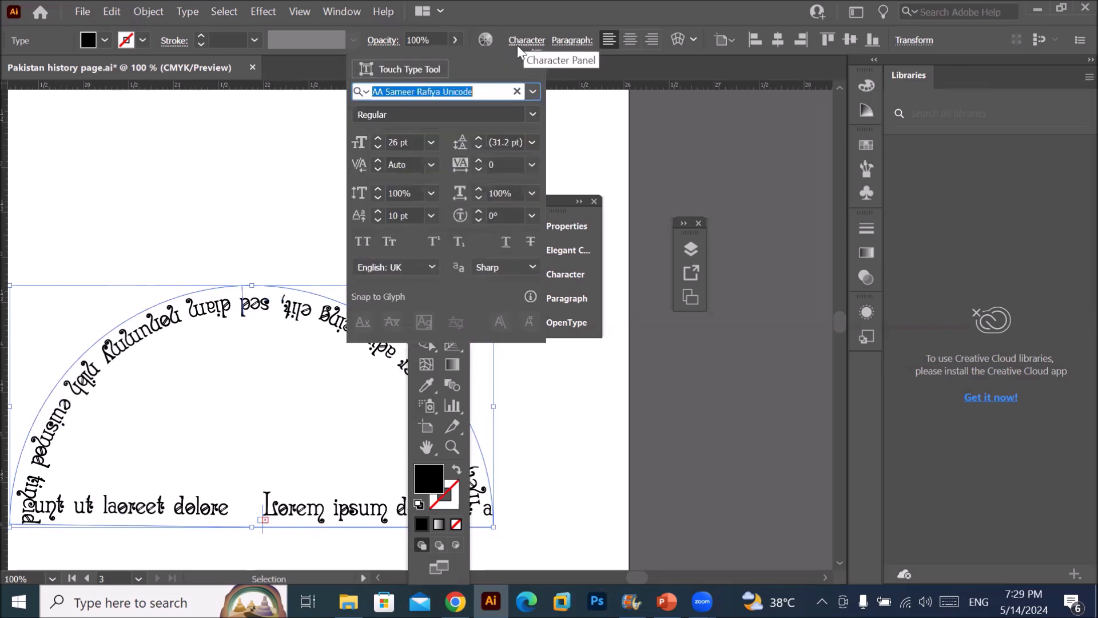
click(377, 212)
click(377, 212)
click(377, 212)
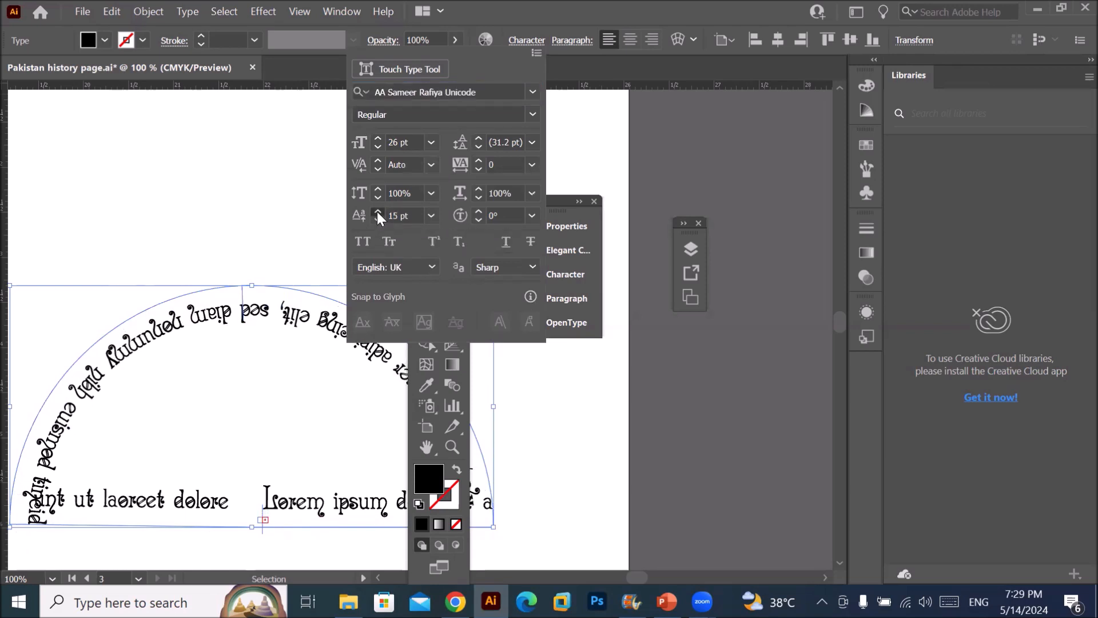
- Lower the flipped text's baseline shift to -16 pt so the letters sit outside the arc
click(380, 221)
click(380, 221)
click(380, 220)
click(380, 221)
click(380, 221)
click(380, 221)
click(380, 220)
click(379, 221)
click(380, 221)
click(380, 220)
click(379, 220)
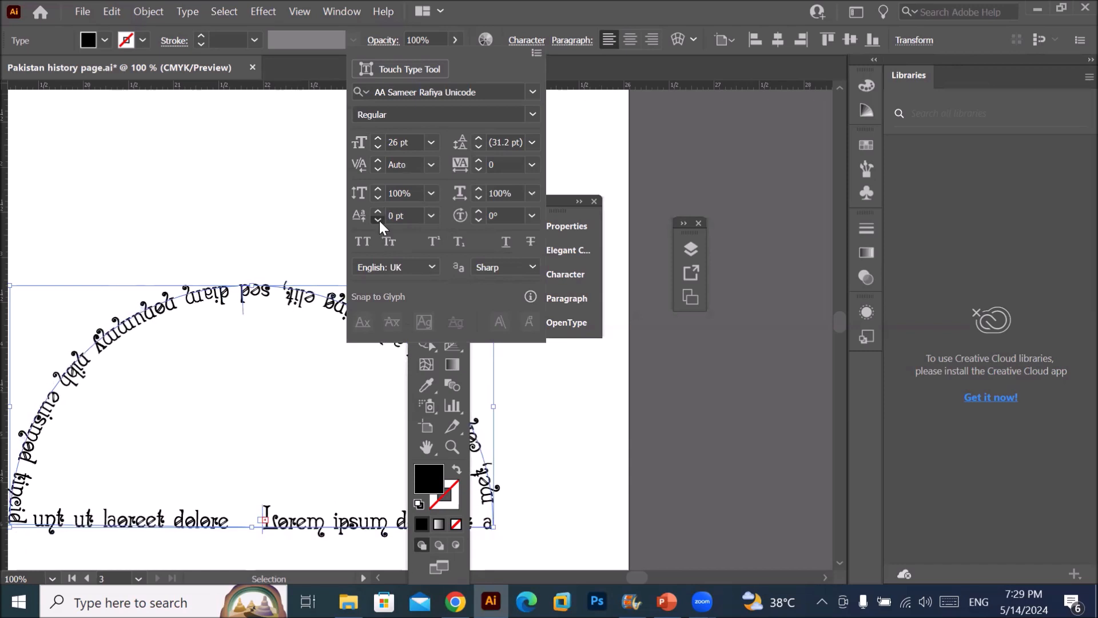
click(379, 221)
click(380, 221)
click(380, 221)
click(379, 220)
click(380, 221)
click(379, 221)
click(379, 221)
click(379, 220)
click(380, 221)
click(380, 221)
click(379, 220)
click(379, 220)
click(379, 220)
click(379, 221)
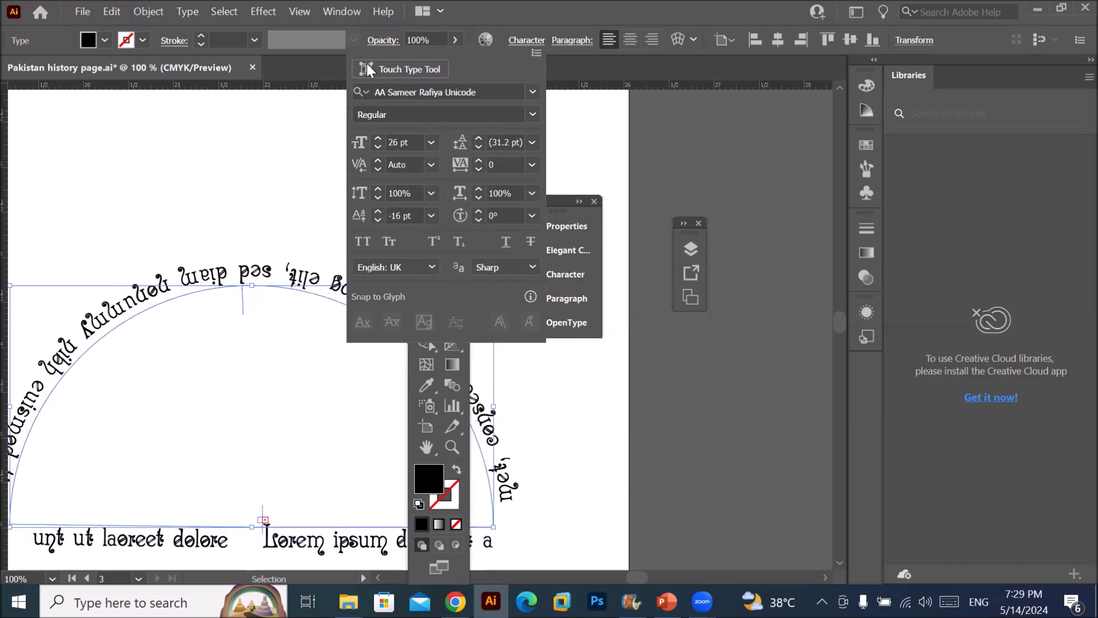
click(244, 269)
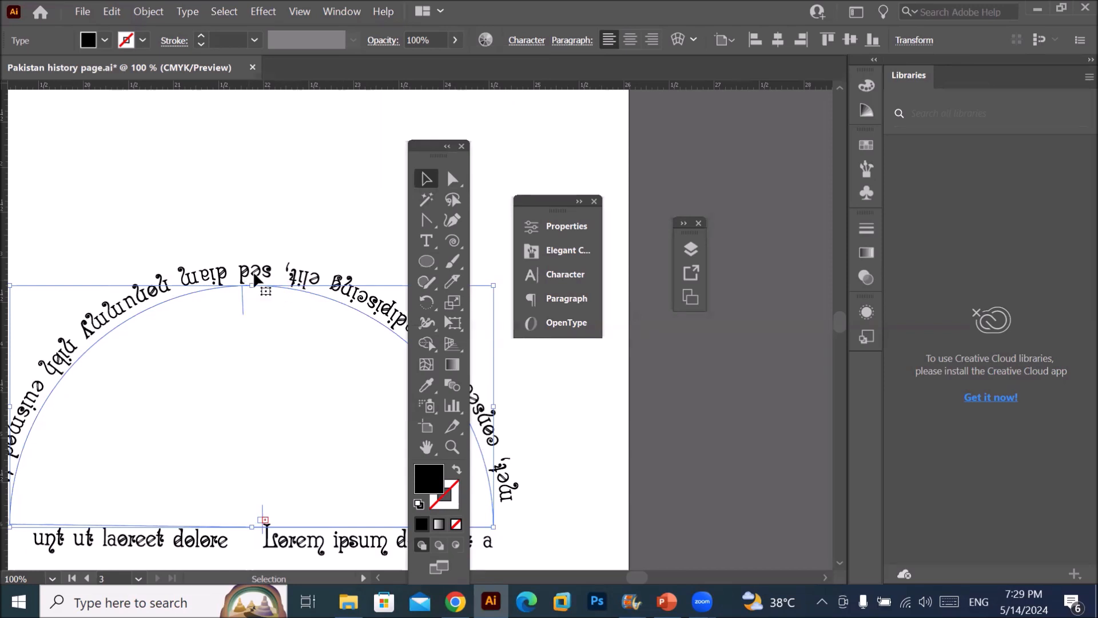
- Move the semicircular text to the top of the artboard and draw a circle below it with the default white fill and black stroke
scroll(255, 270, down, 3)
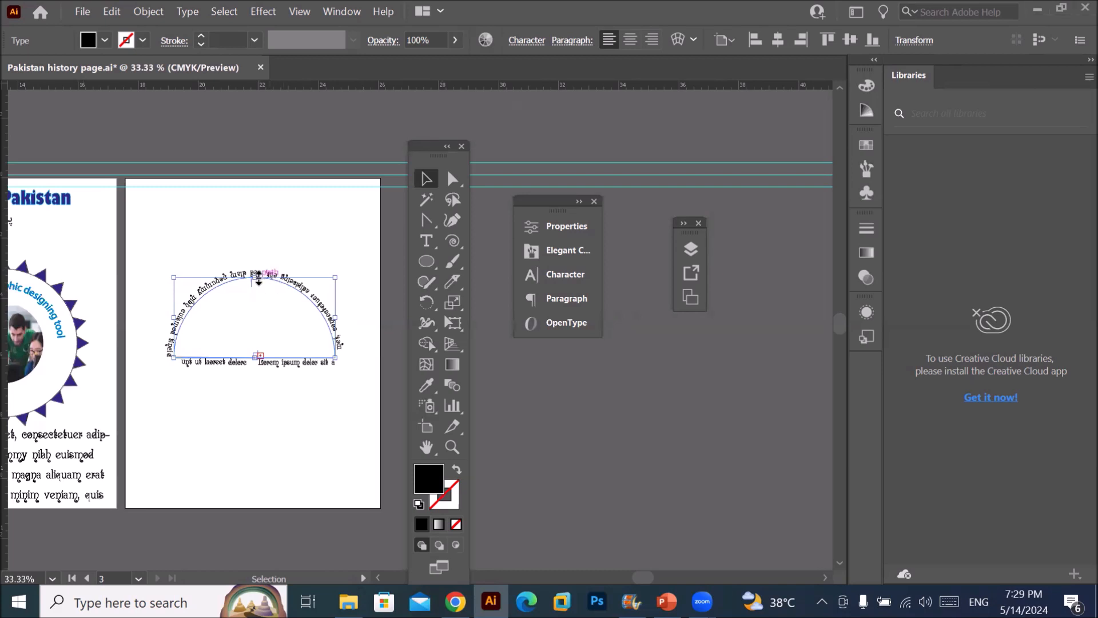
drag(248, 276, 251, 191)
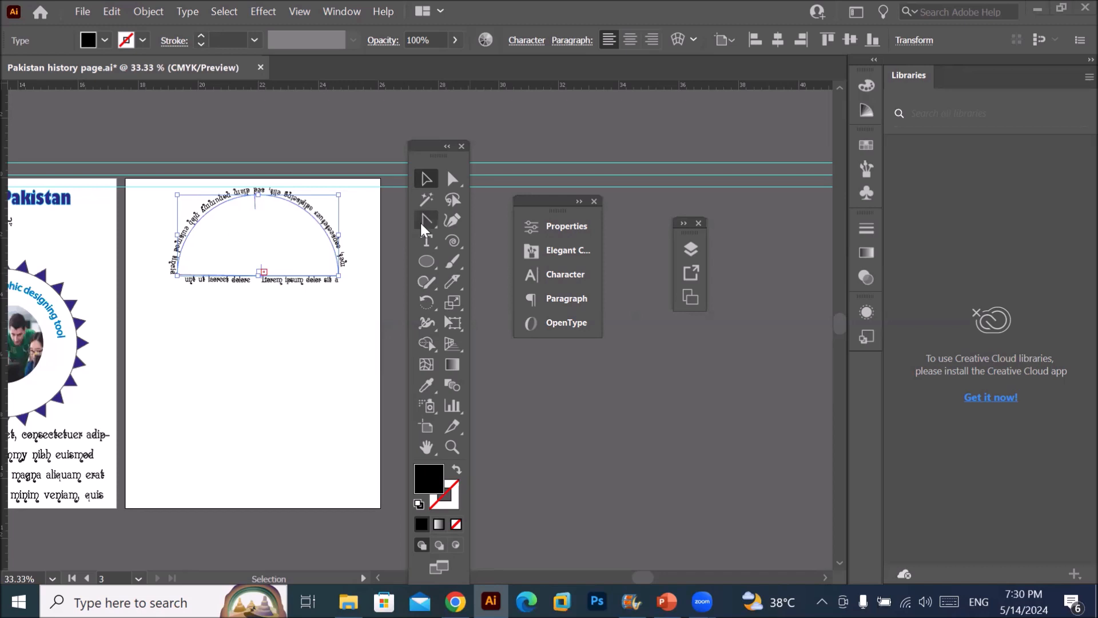
click(426, 261)
drag(192, 328, 332, 466)
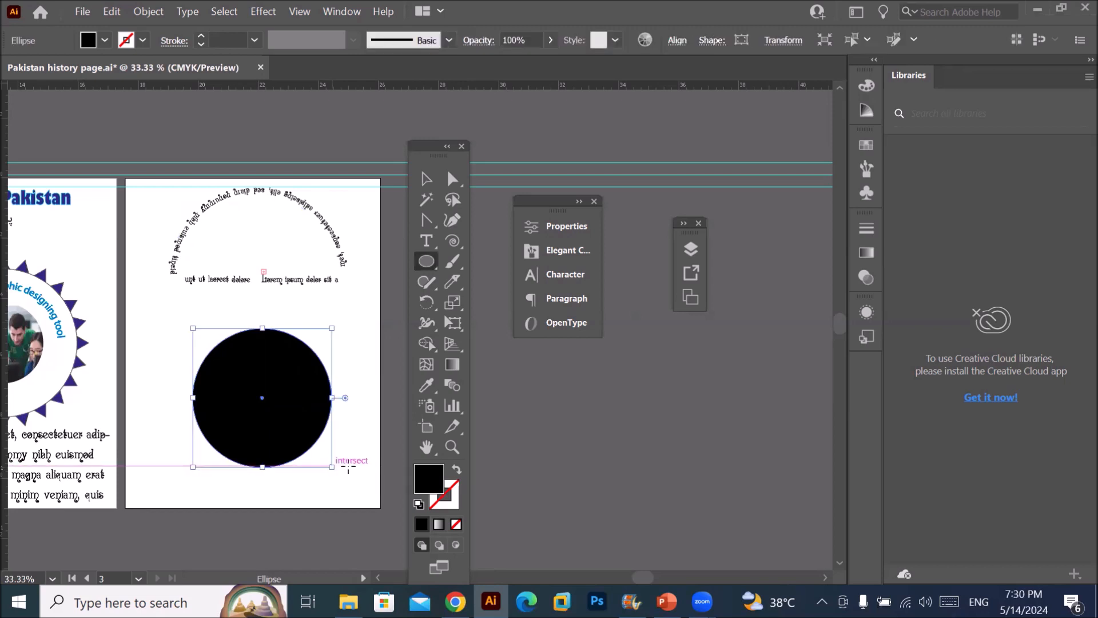
click(419, 503)
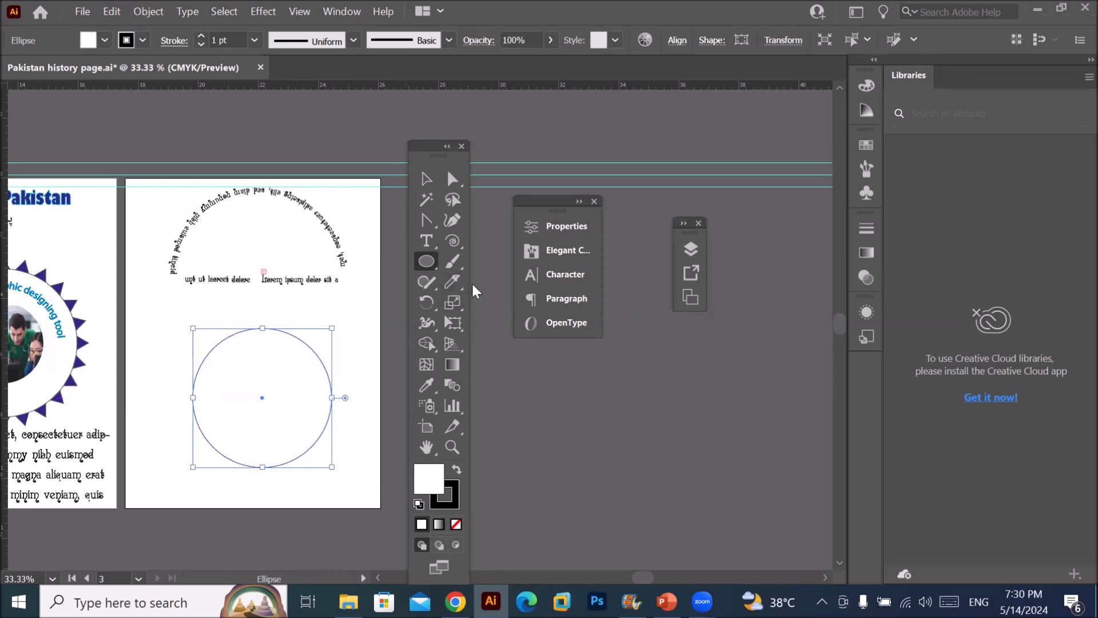
- Cut the circle horizontally through its middle with the Knife tool
click(446, 283)
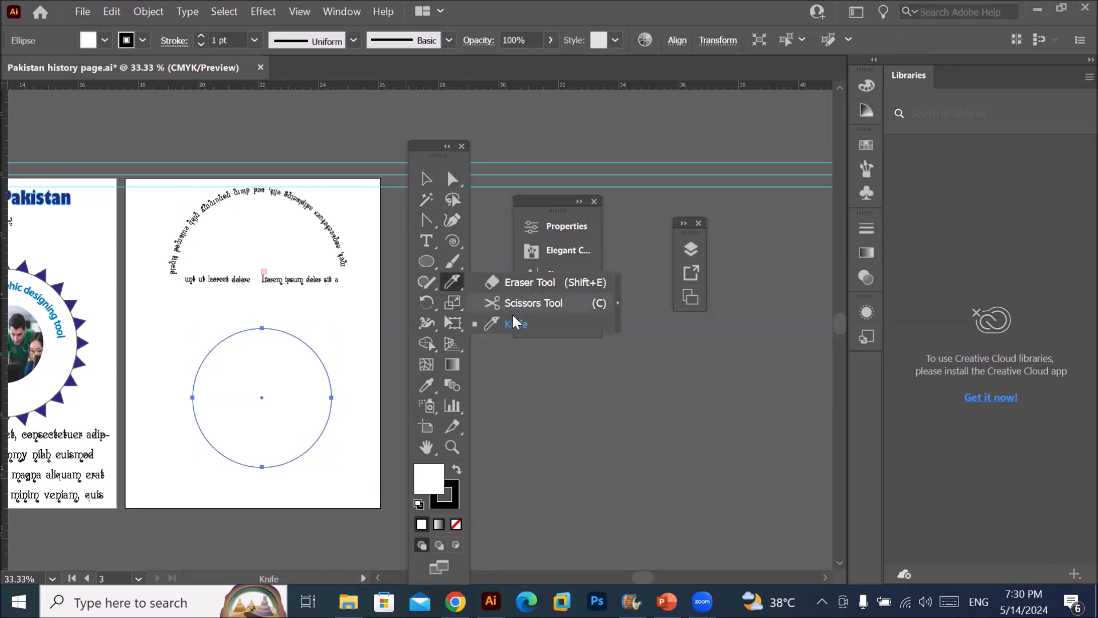
click(497, 325)
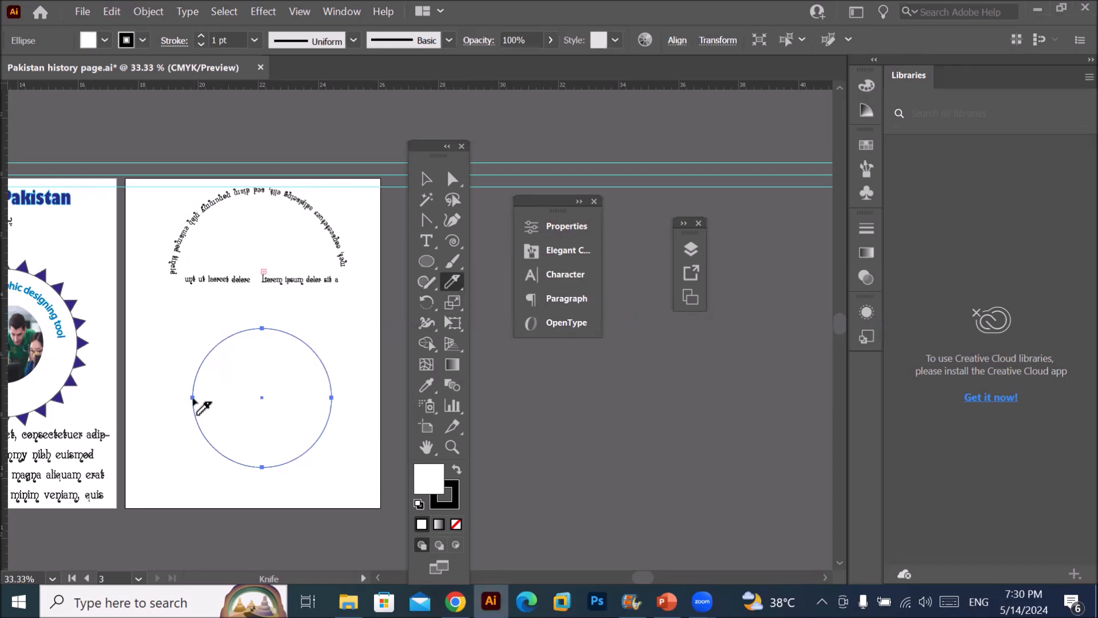
drag(192, 399, 342, 413)
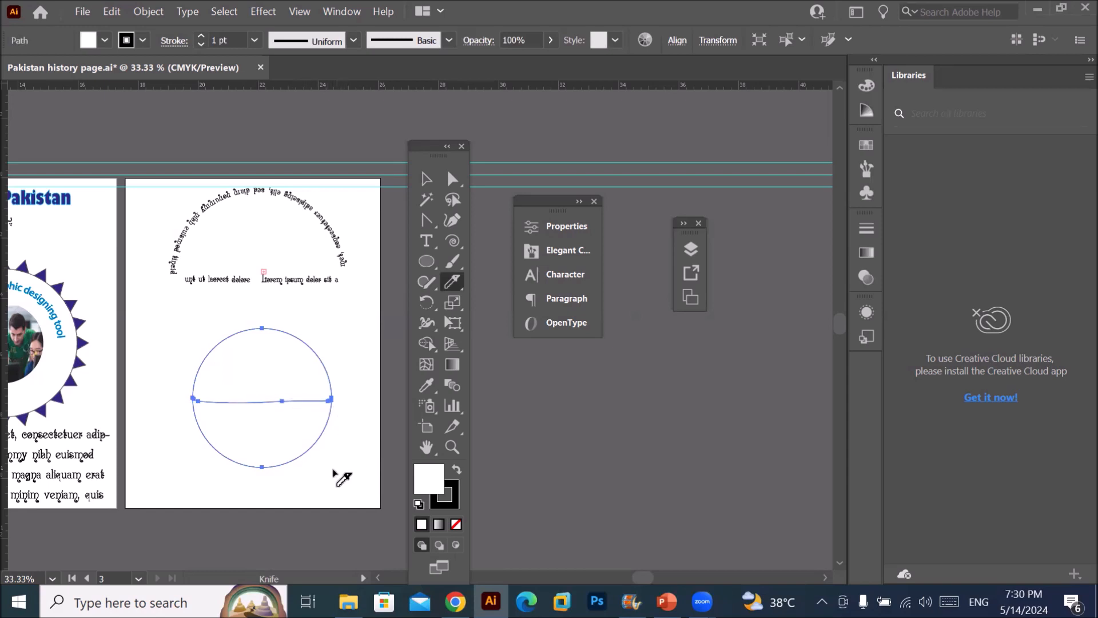
- Check whether the knifed circle's halves can be selected separately and undo the Knife cut
click(426, 179)
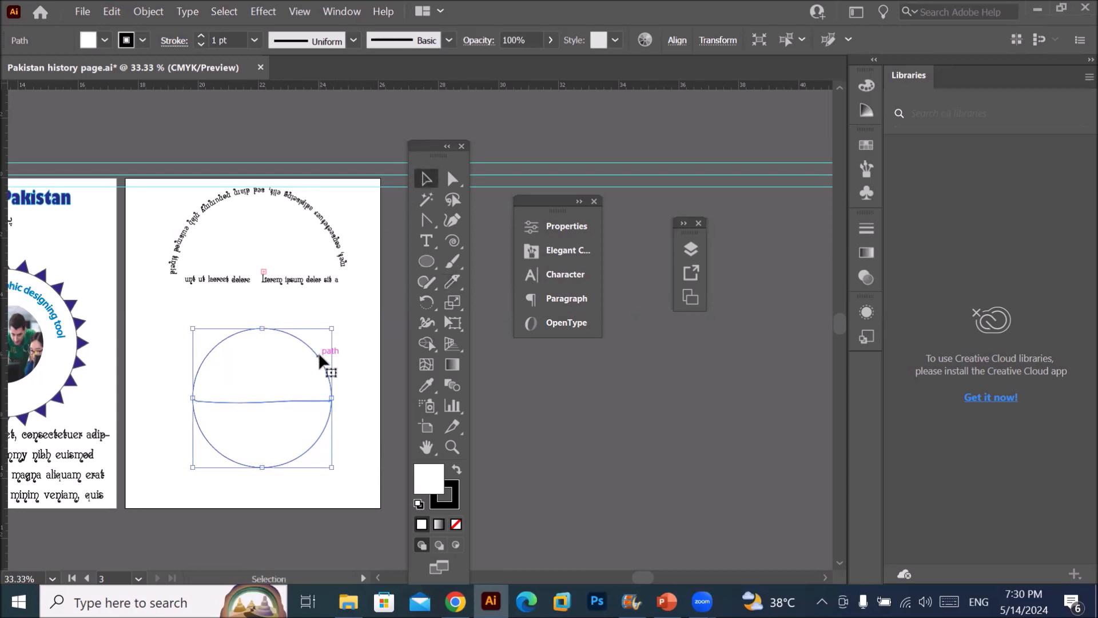
click(351, 309)
click(302, 356)
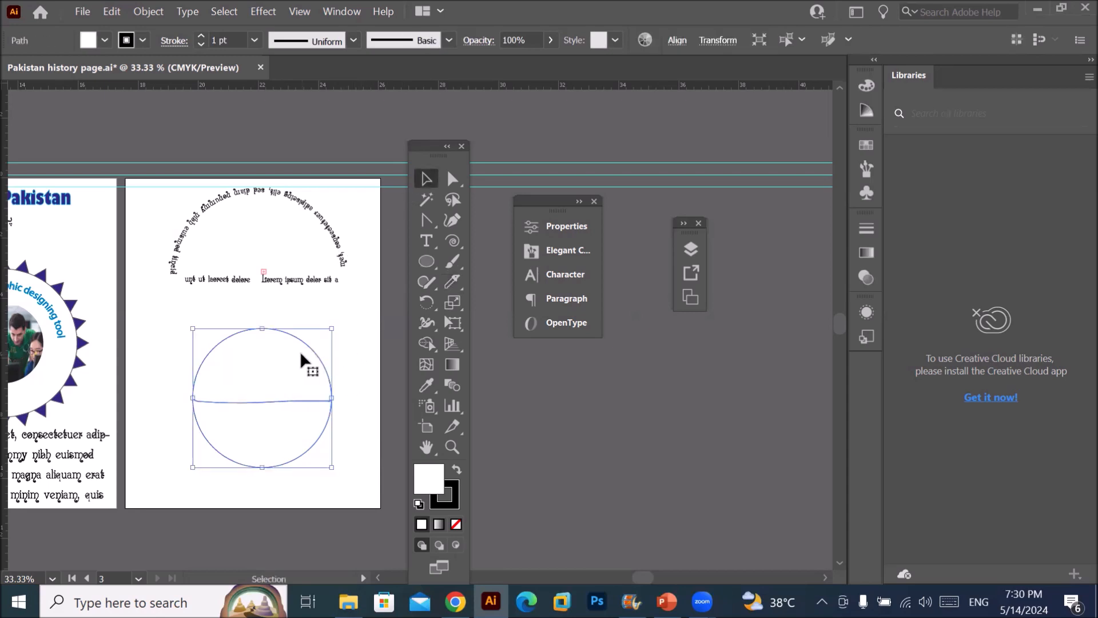
click(345, 308)
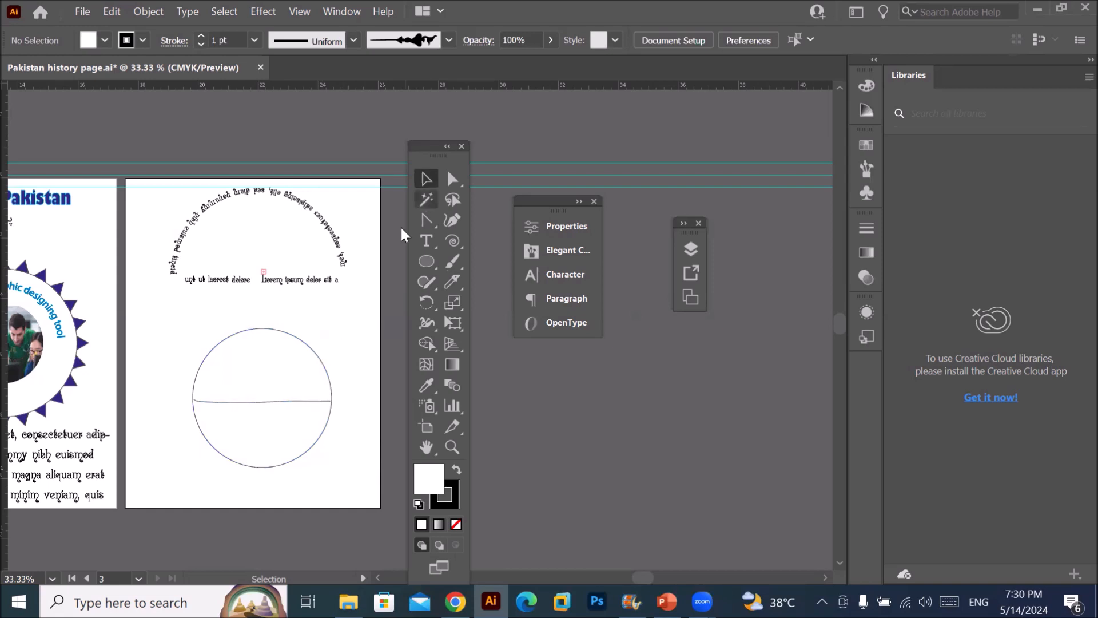
click(310, 346)
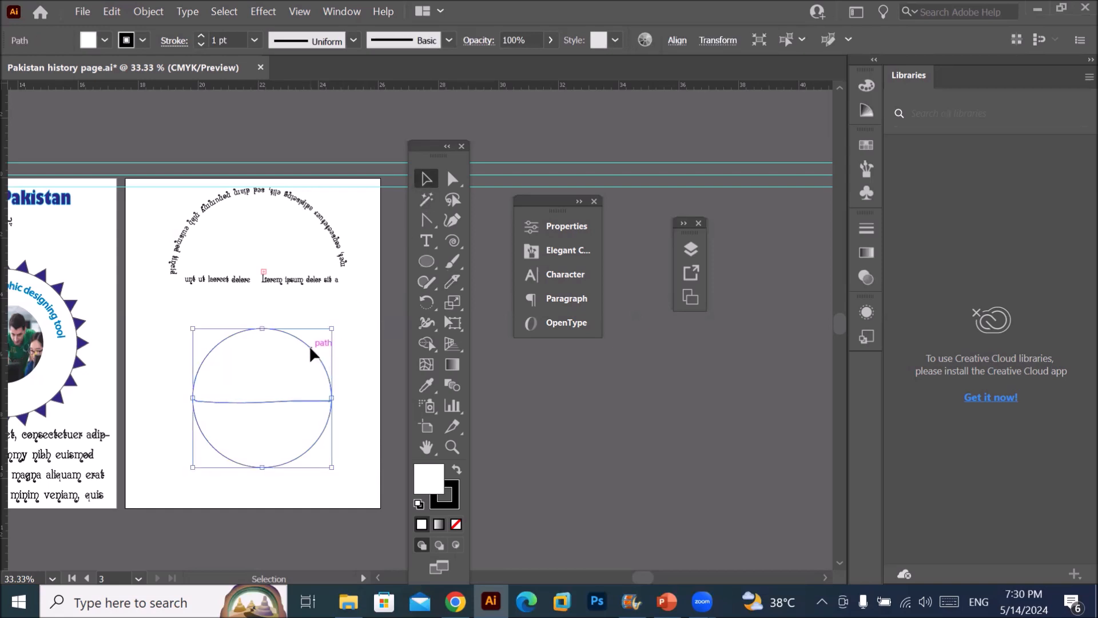
right_click(309, 344)
click(166, 380)
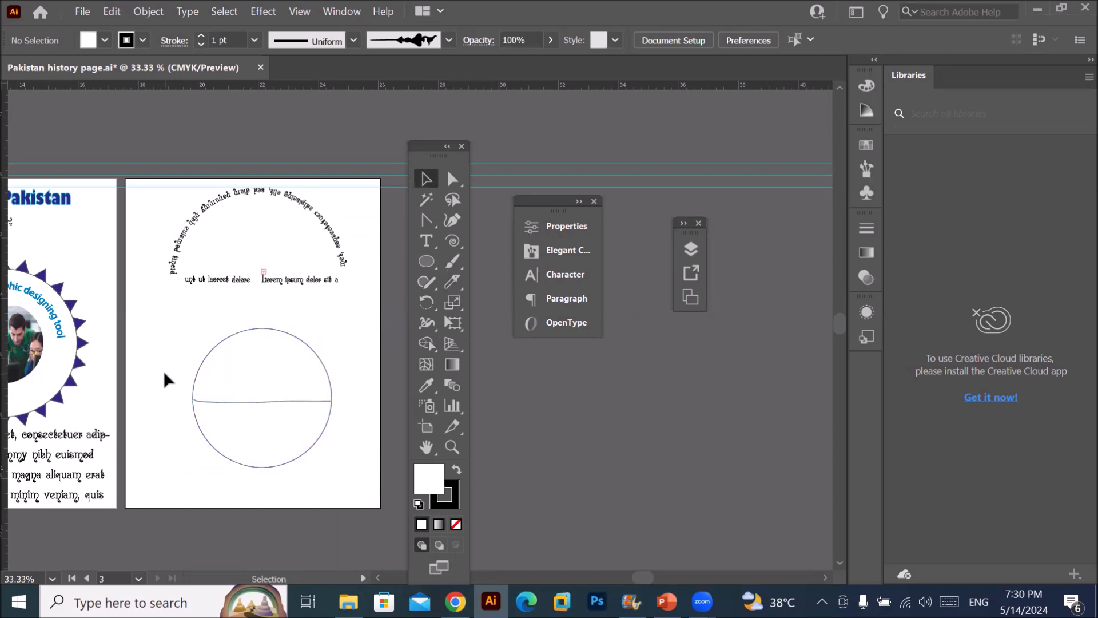
key(a)
click(213, 403)
key(v)
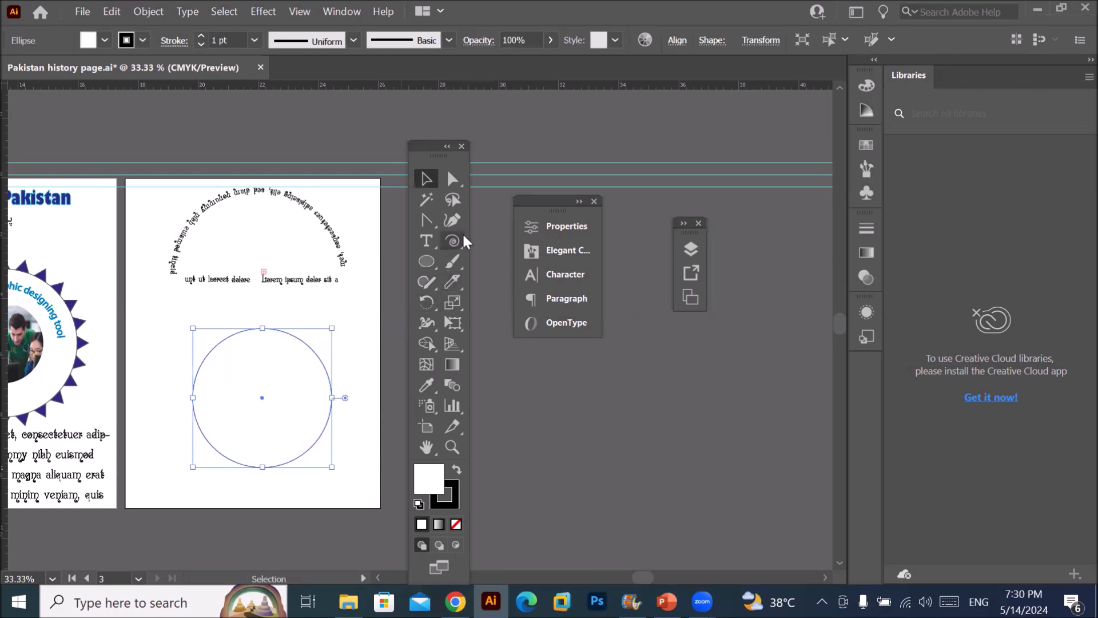
- Try to cut the circle horizontally through its middle again with the Knife tool and undo the cut
click(452, 280)
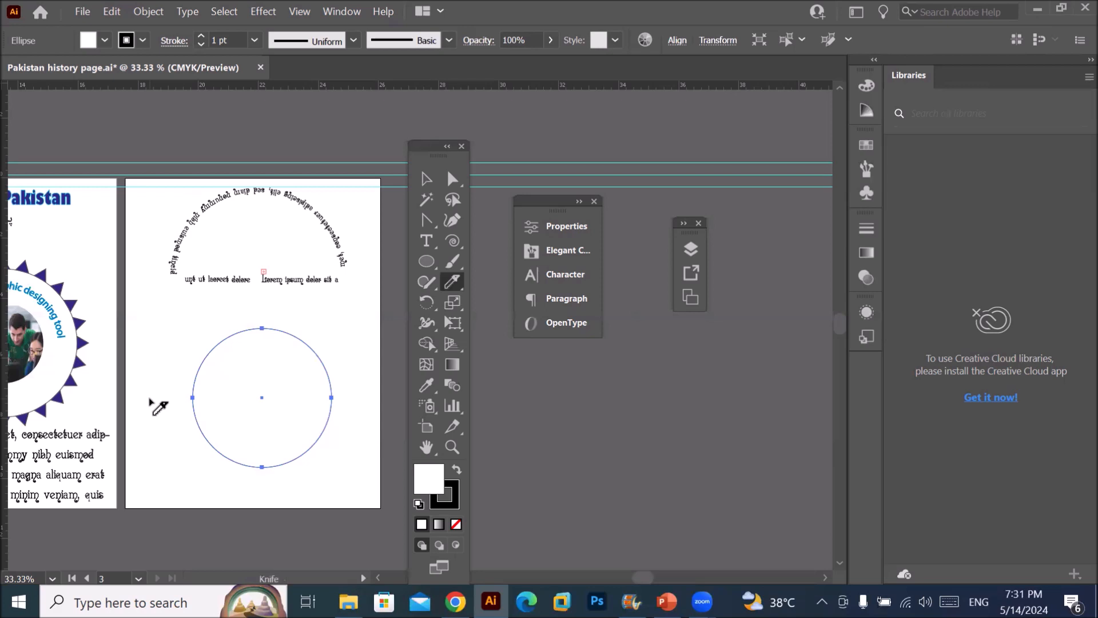
drag(151, 401, 372, 410)
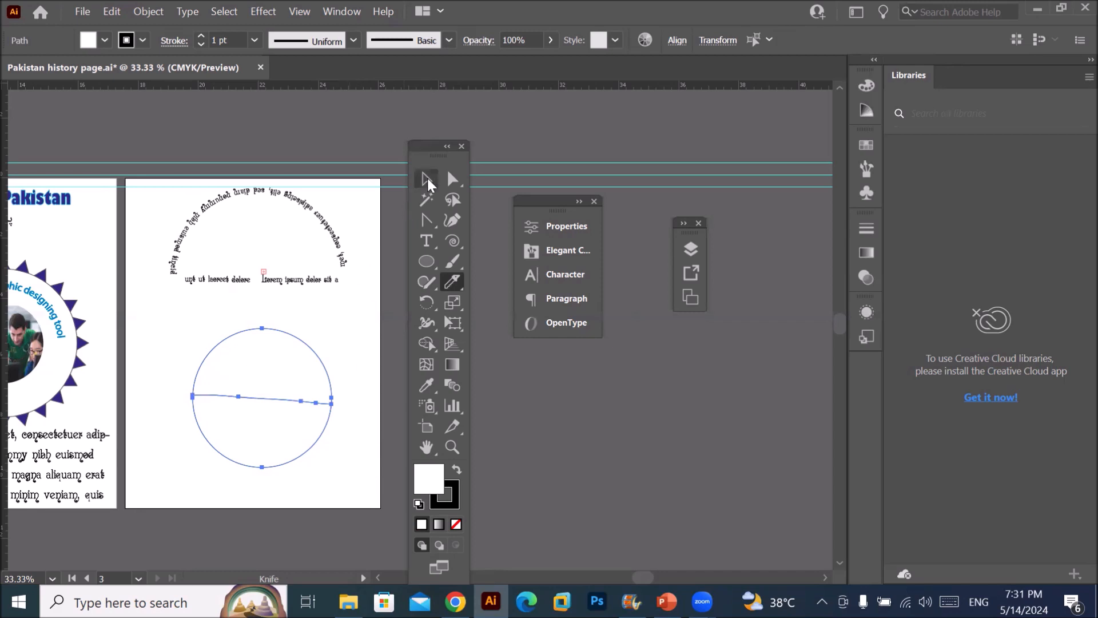
click(426, 180)
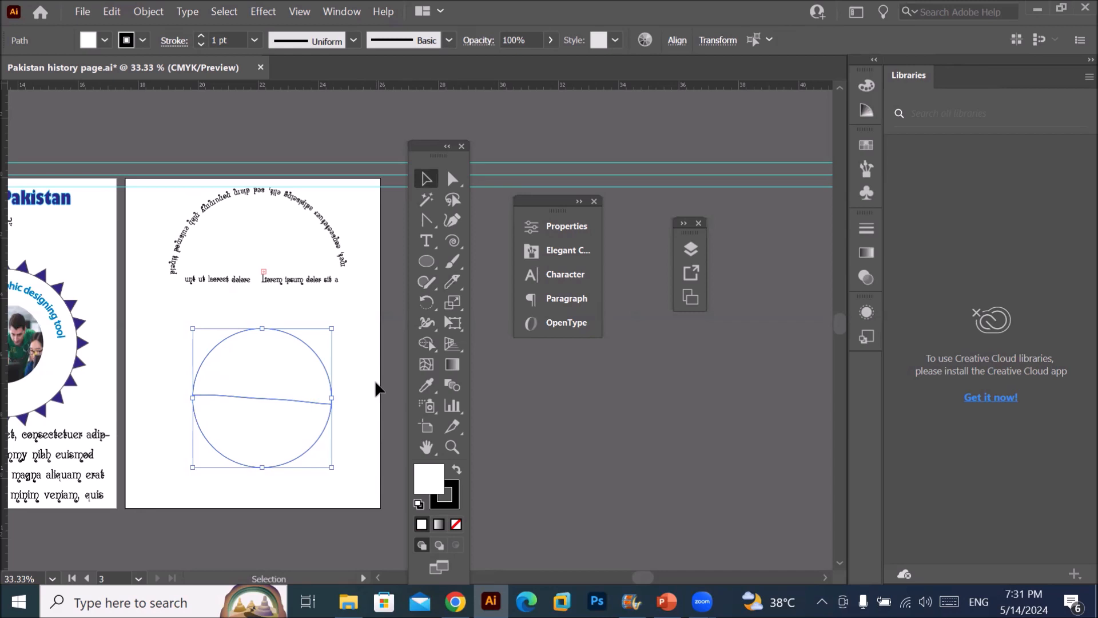
key(ctrl+z)
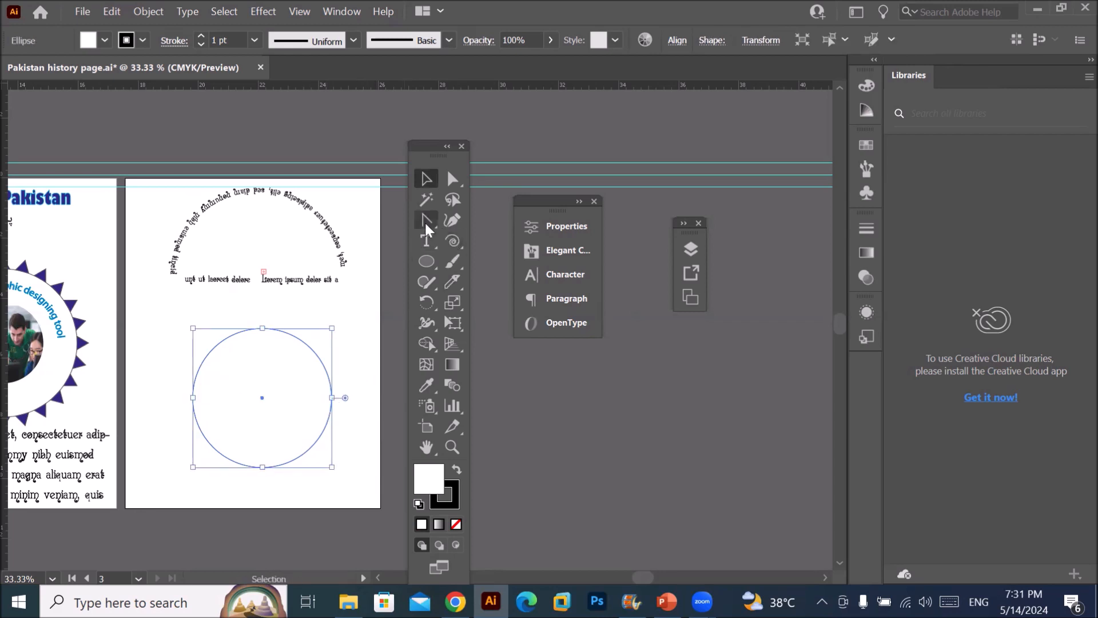
- Draw a straight horizontal line about 6.6 in long across the circle's middle with the Line Segment tool
click(452, 241)
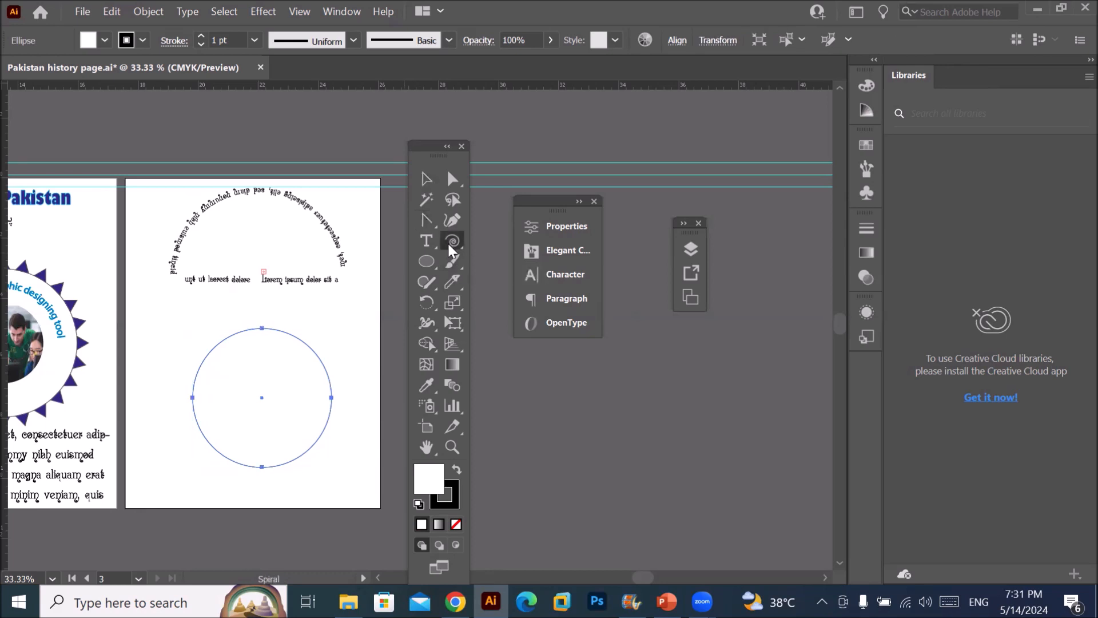
drag(487, 242, 505, 245)
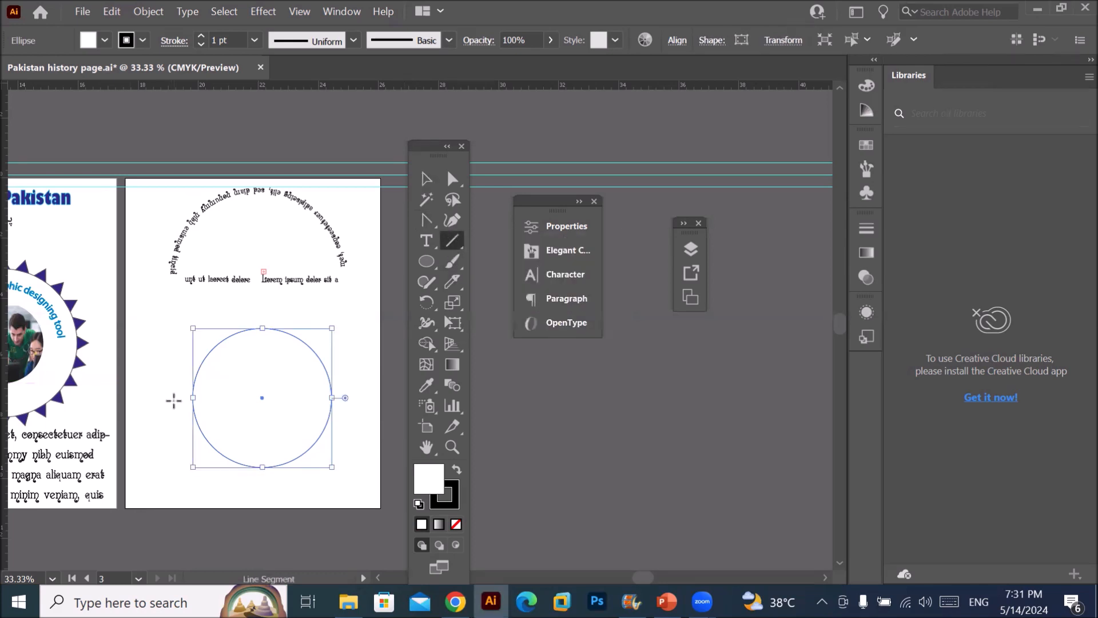
drag(169, 395, 369, 393)
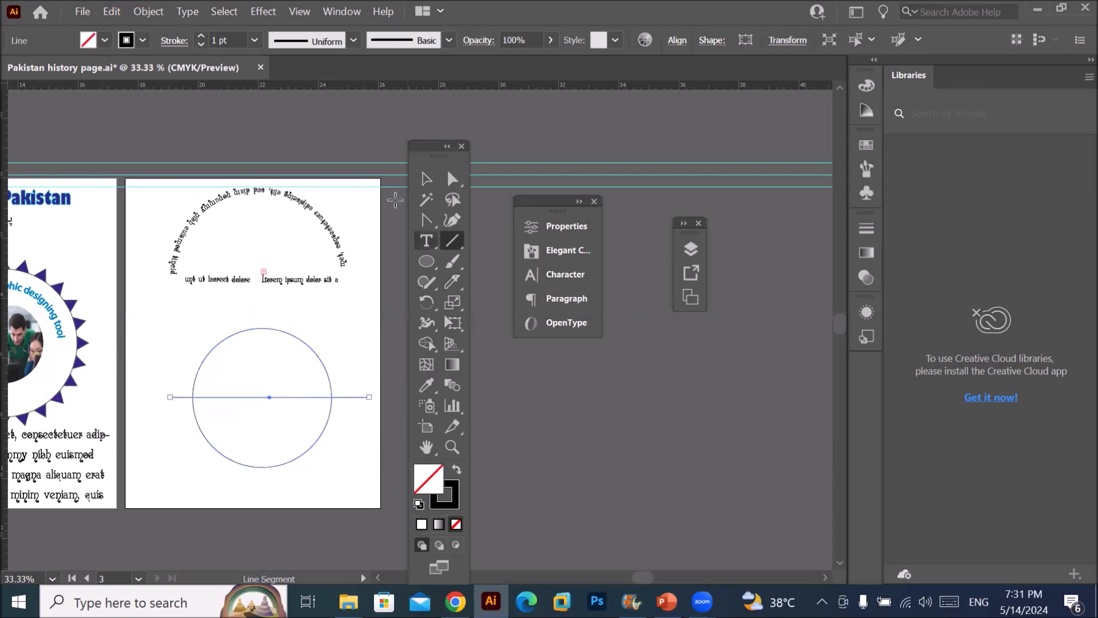
- Split the circle along the horizontal line by applying Pathfinder Divide to both objects
click(423, 179)
drag(155, 316, 376, 484)
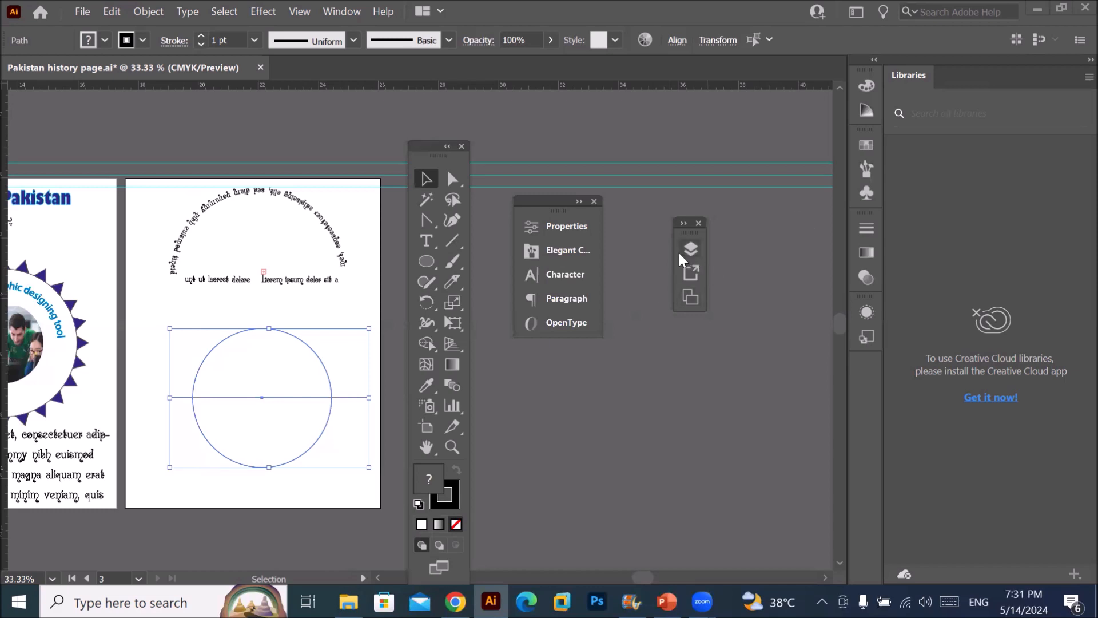
click(570, 232)
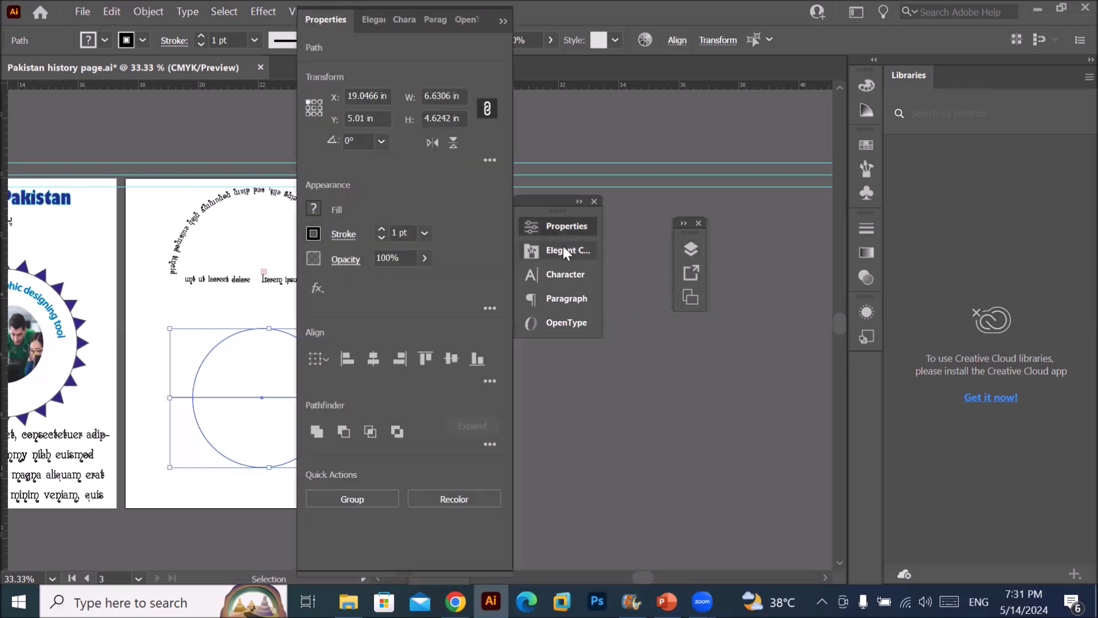
click(490, 445)
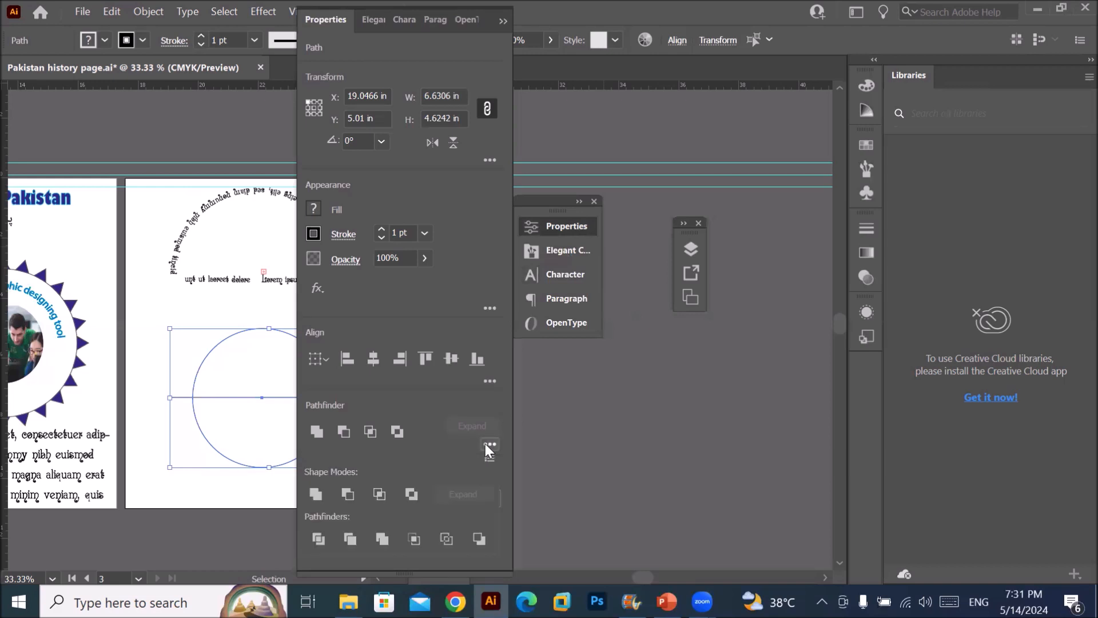
click(315, 538)
key(ctrl+shift+a)
click(503, 22)
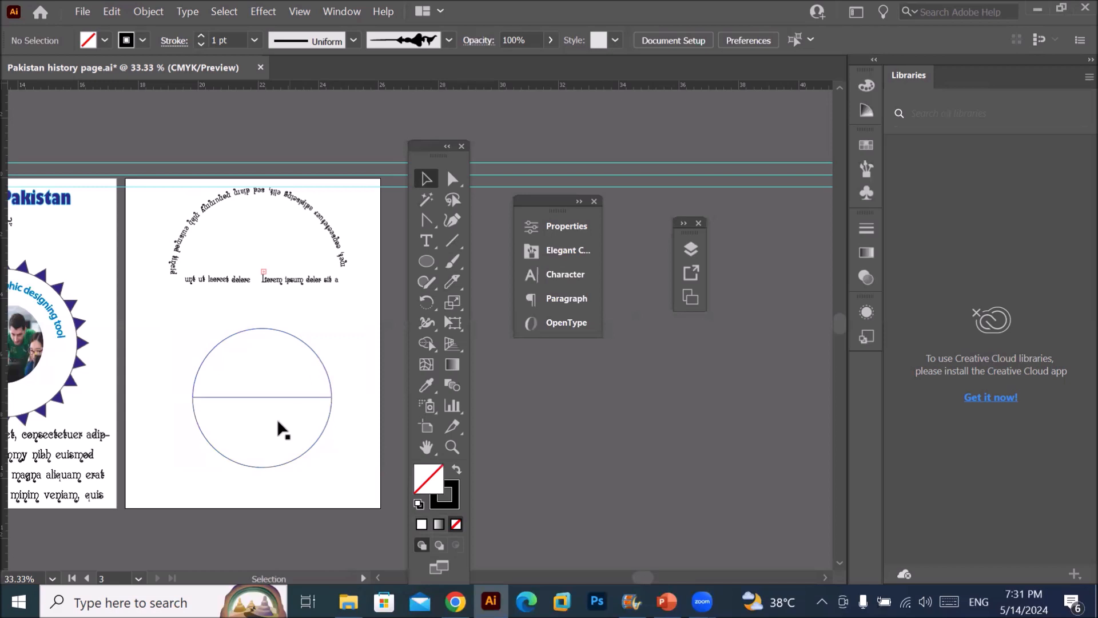
- Ungroup the divided circle into two separate semicircles
key(a)
key(v)
click(301, 348)
right_click(301, 348)
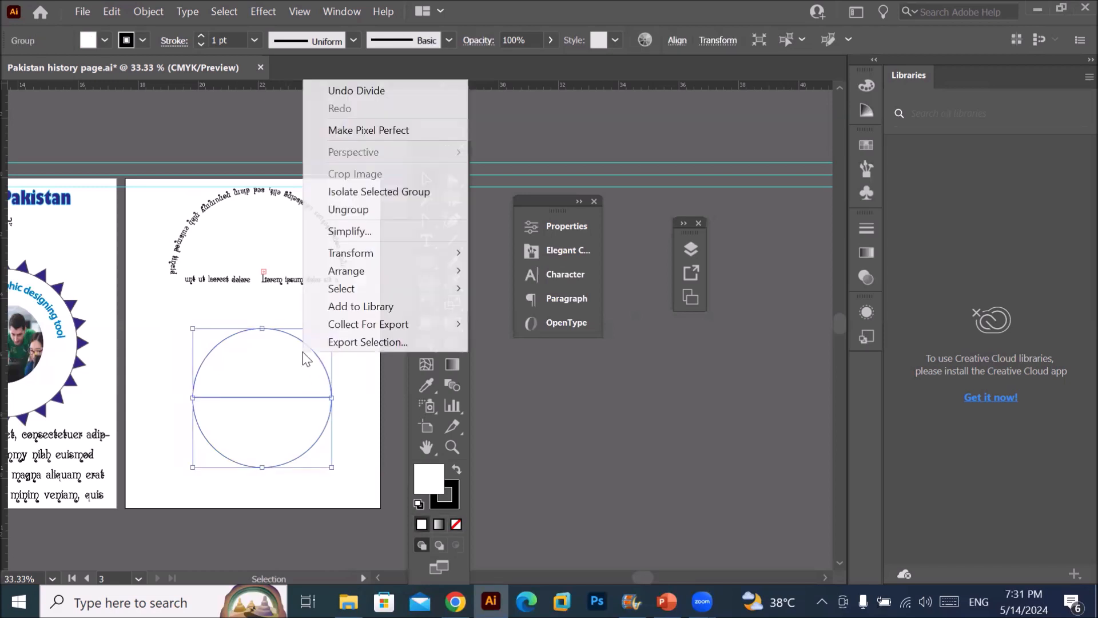
click(365, 214)
- Nudge the upper semicircle upward to leave a narrow gap above the lower one
click(343, 377)
click(324, 387)
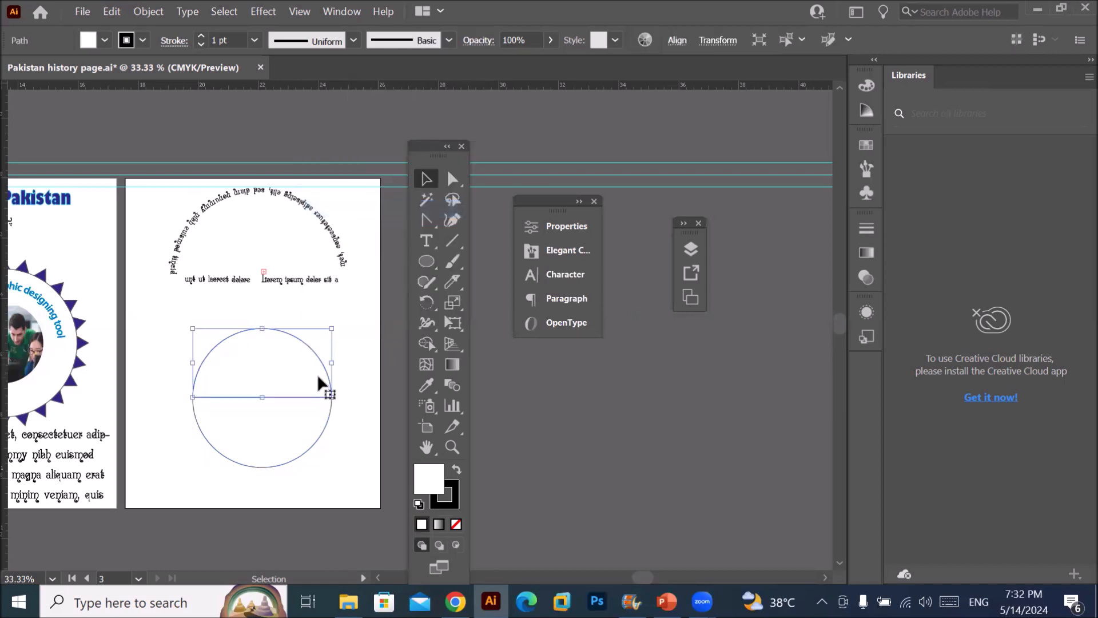
key(Up)
key(Up)
key(Up)
key(Up)
key(Up)
key(Up)
key(Up)
key(Up)
key(Up)
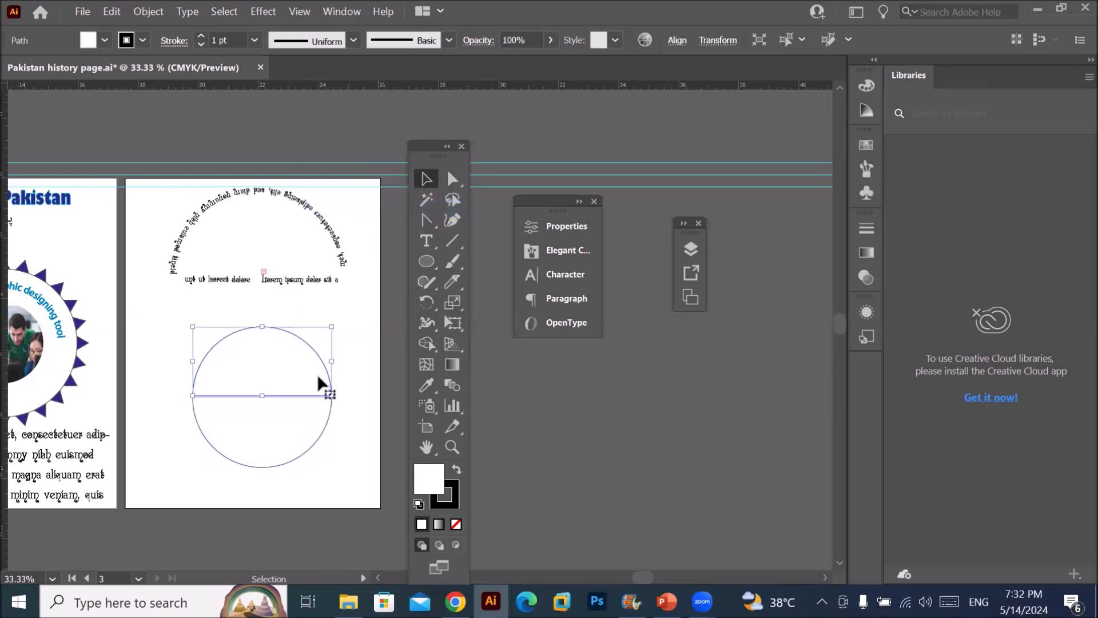
key(Up)
key(Up)
key(Up)
key(Up)
key(Up)
key(Up)
key(Up)
key(Up)
key(Up)
key(Up)
key(Up)
key(Up)
click(313, 418)
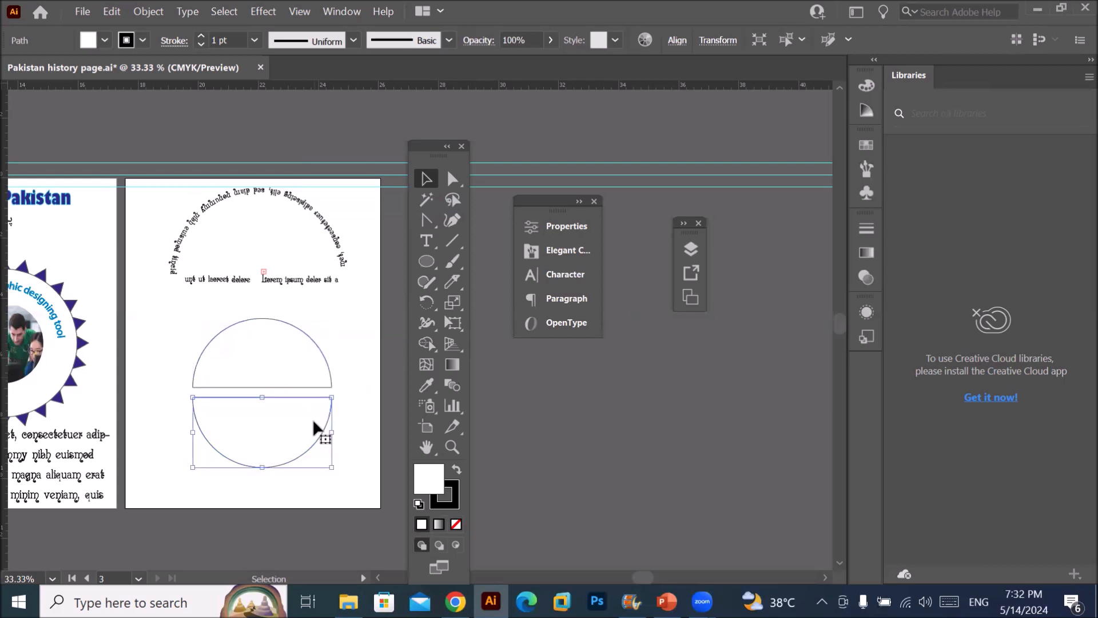
- Fill the upper semicircle with the dark blue swatch after trying red
click(300, 373)
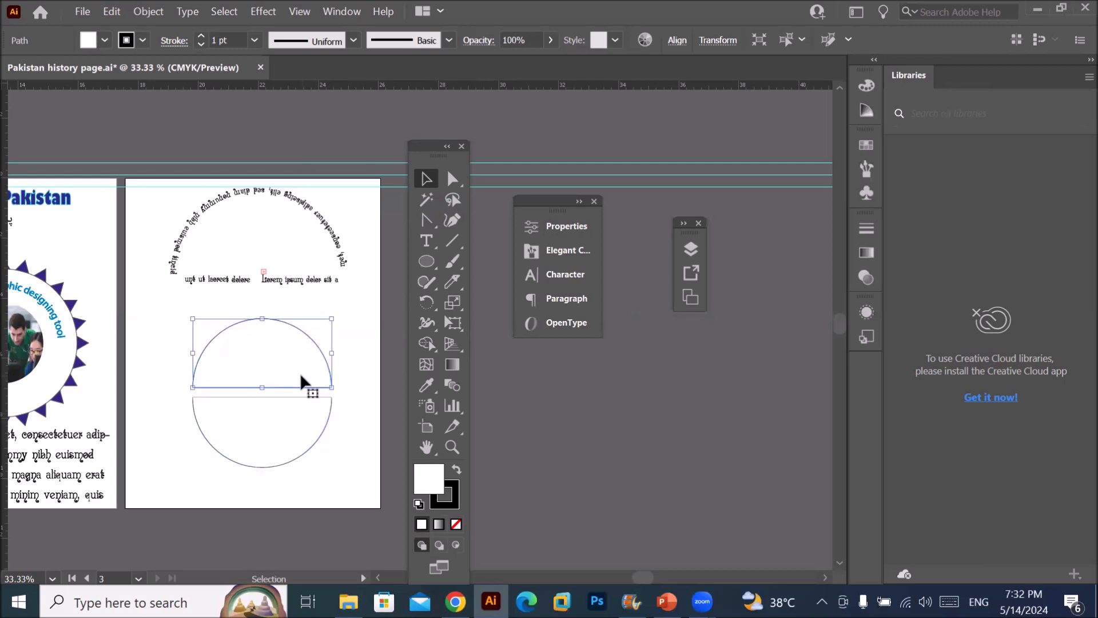
click(104, 39)
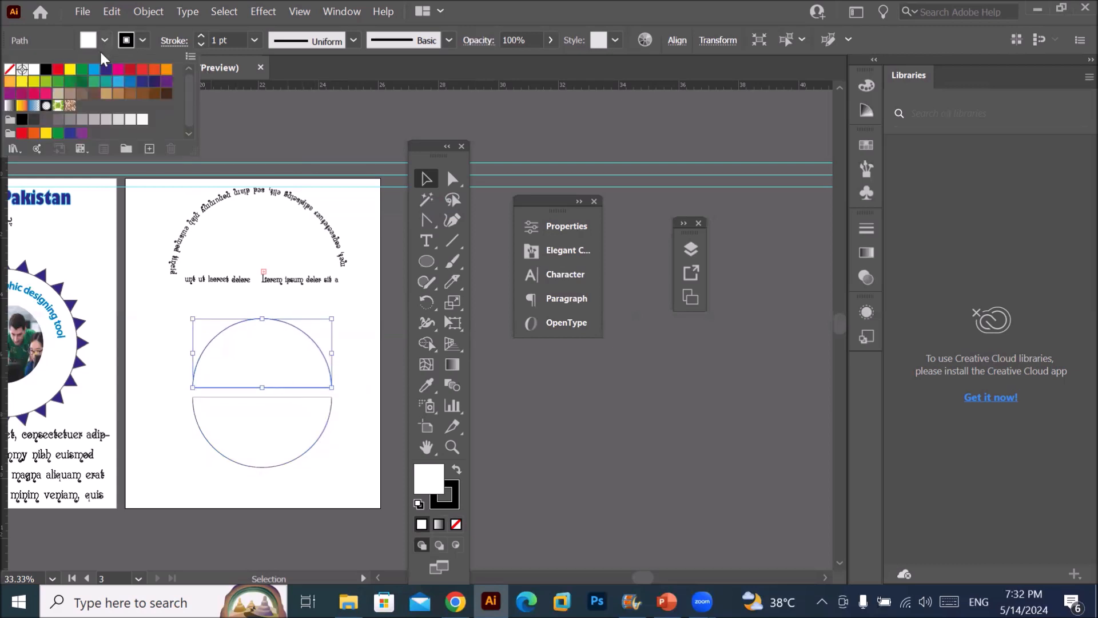
click(58, 69)
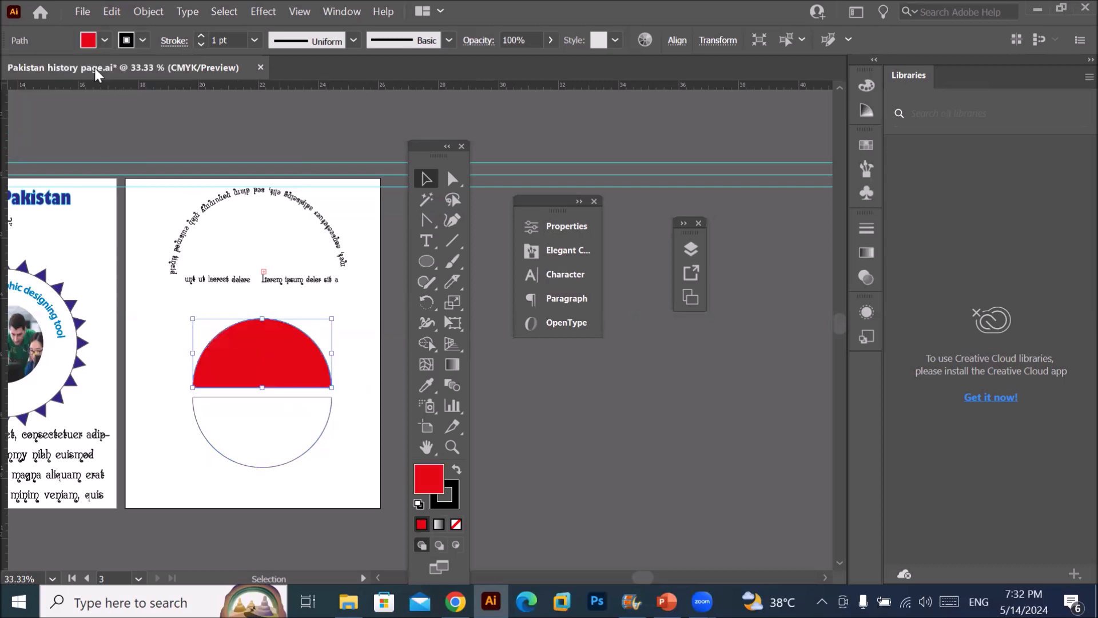
click(104, 40)
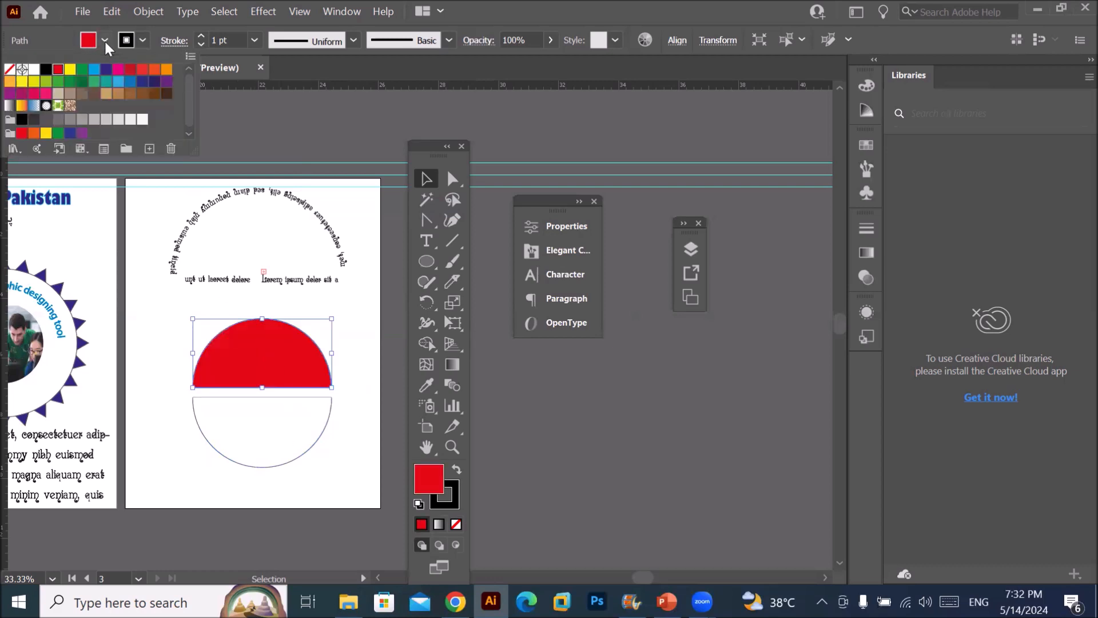
click(106, 71)
- Fill the lower semicircle with the red swatch
click(284, 461)
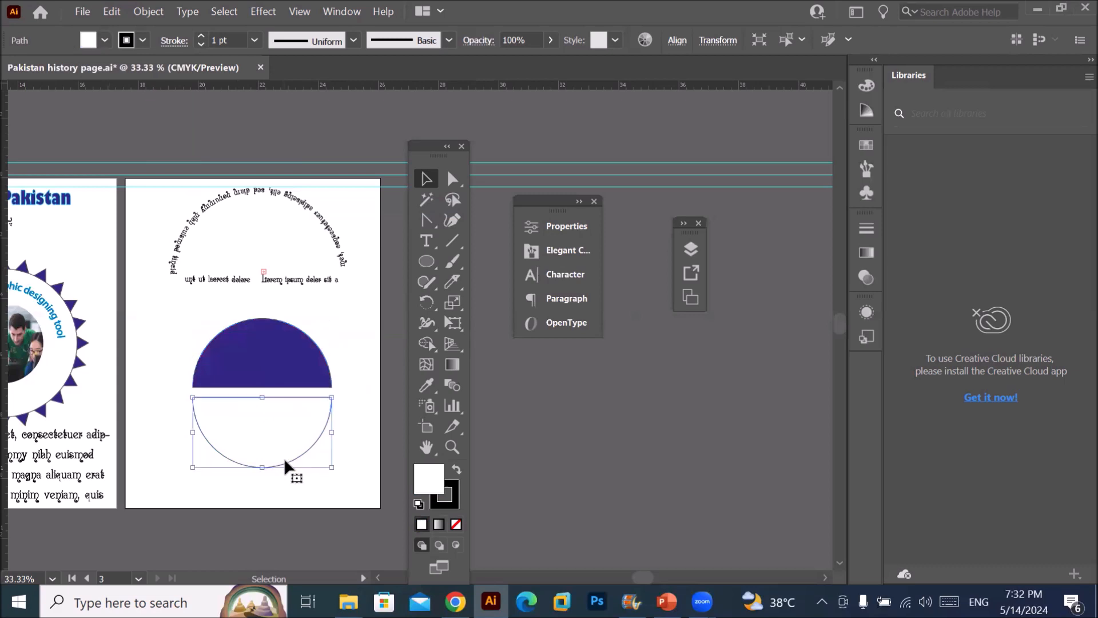
click(103, 38)
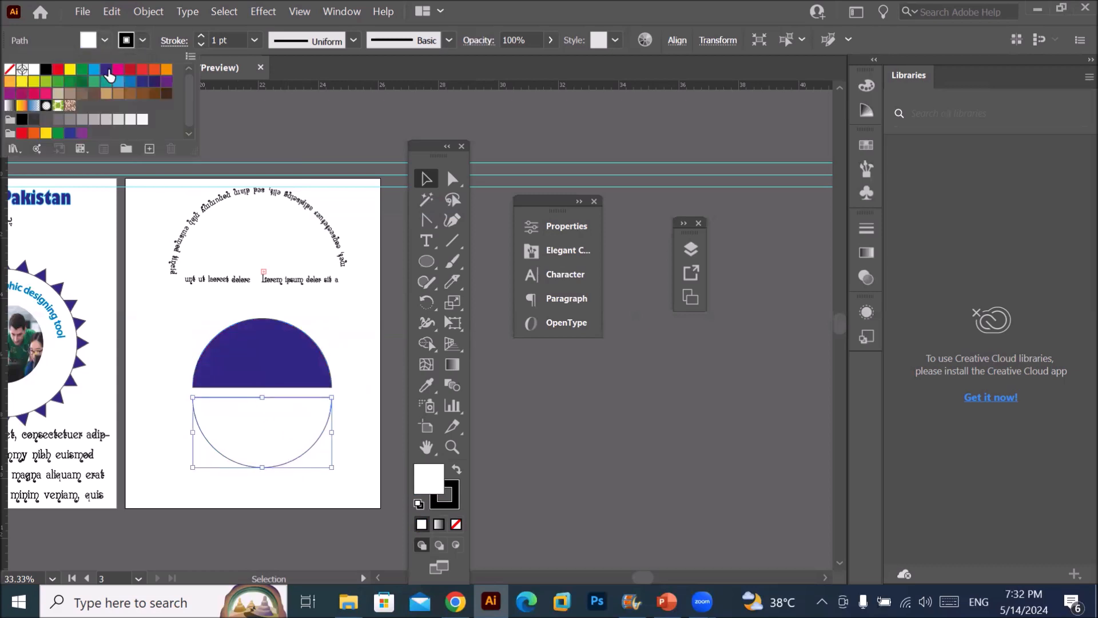
click(60, 71)
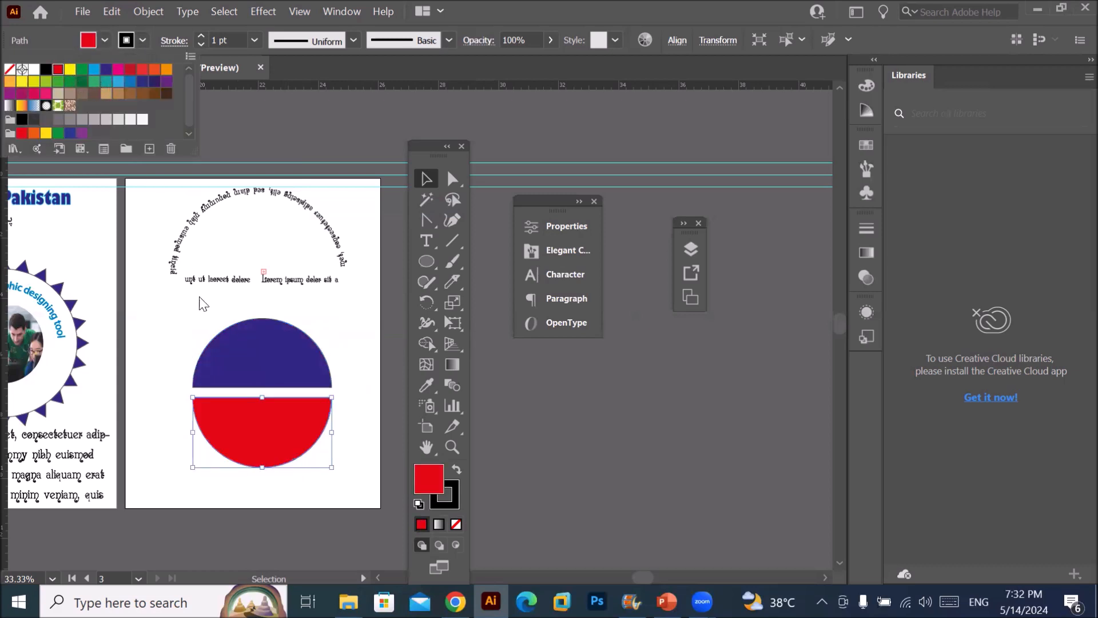
- Add an anchor point at the middle of the blue semicircle's straight edge with the Pen tool and return to Direct Selection
click(263, 387)
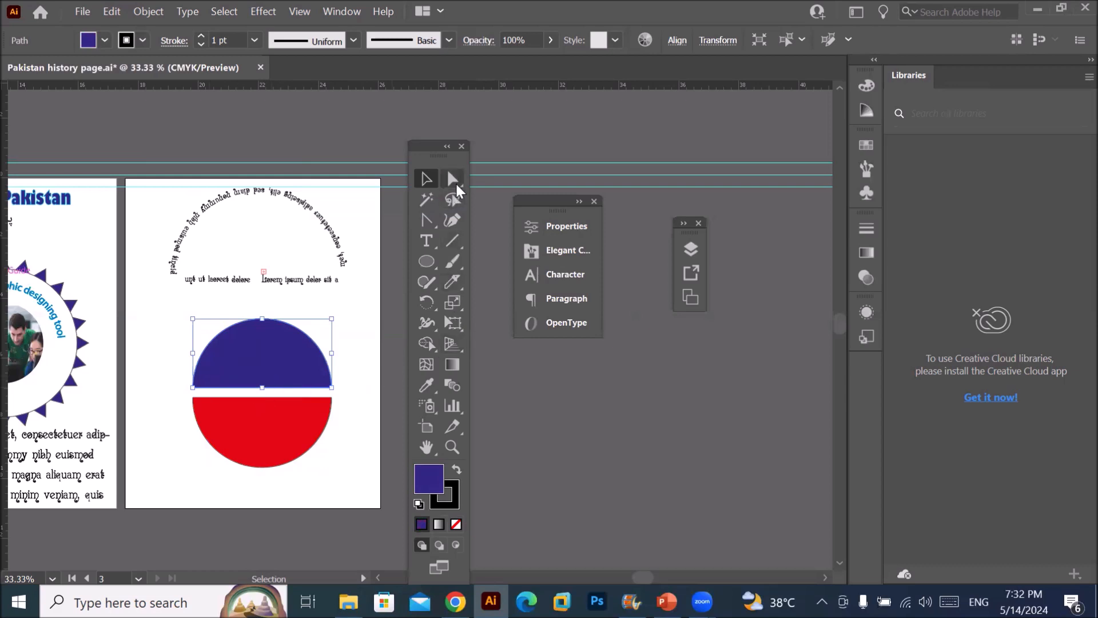
click(455, 181)
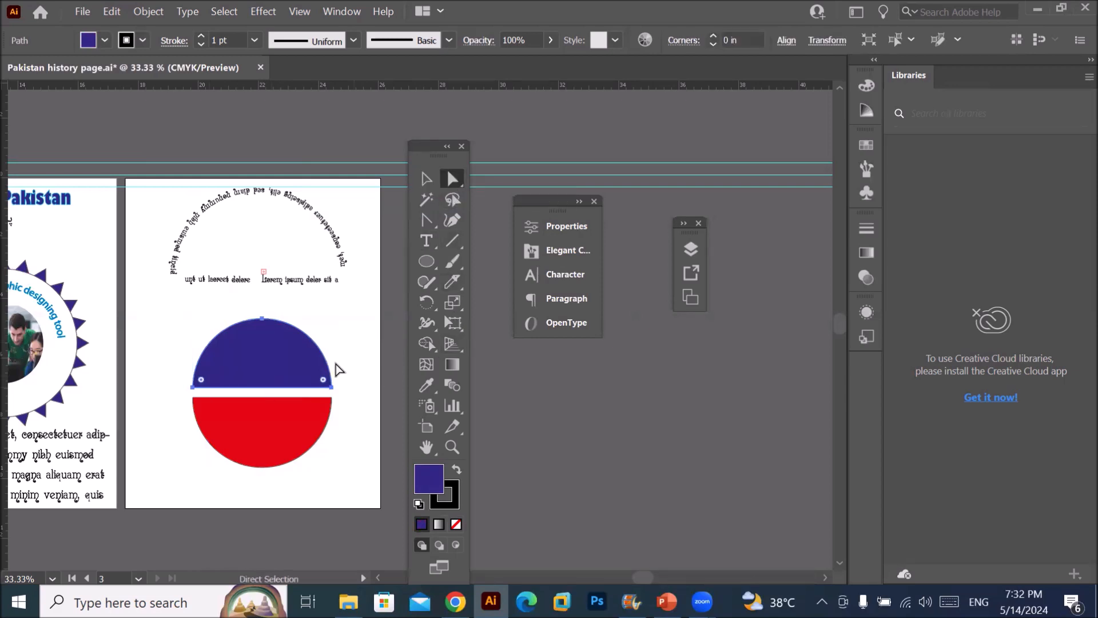
click(332, 388)
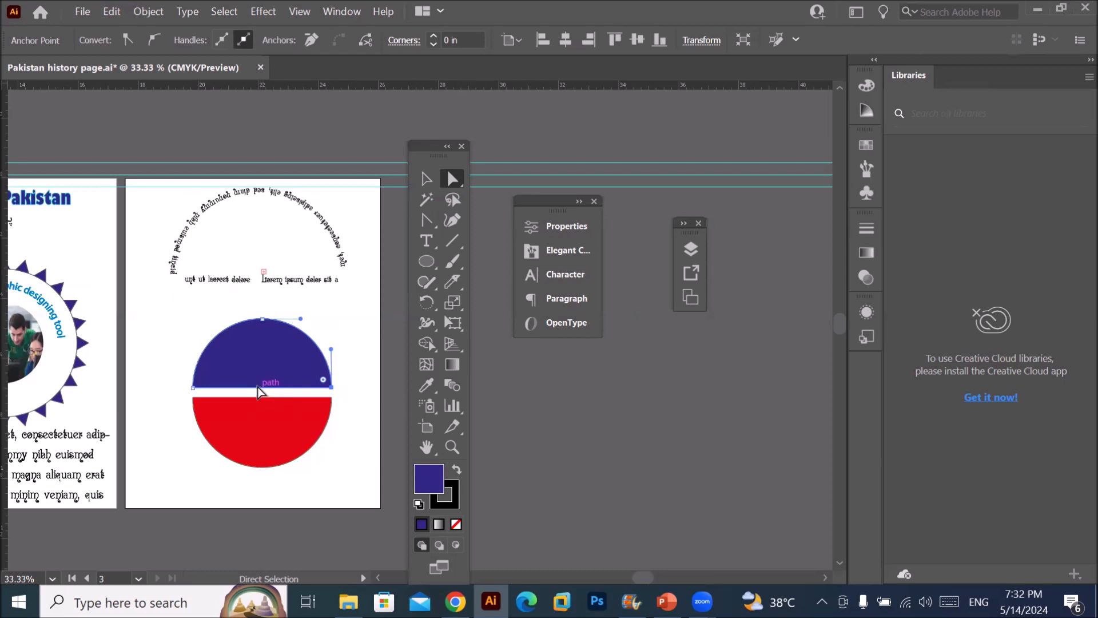
click(446, 222)
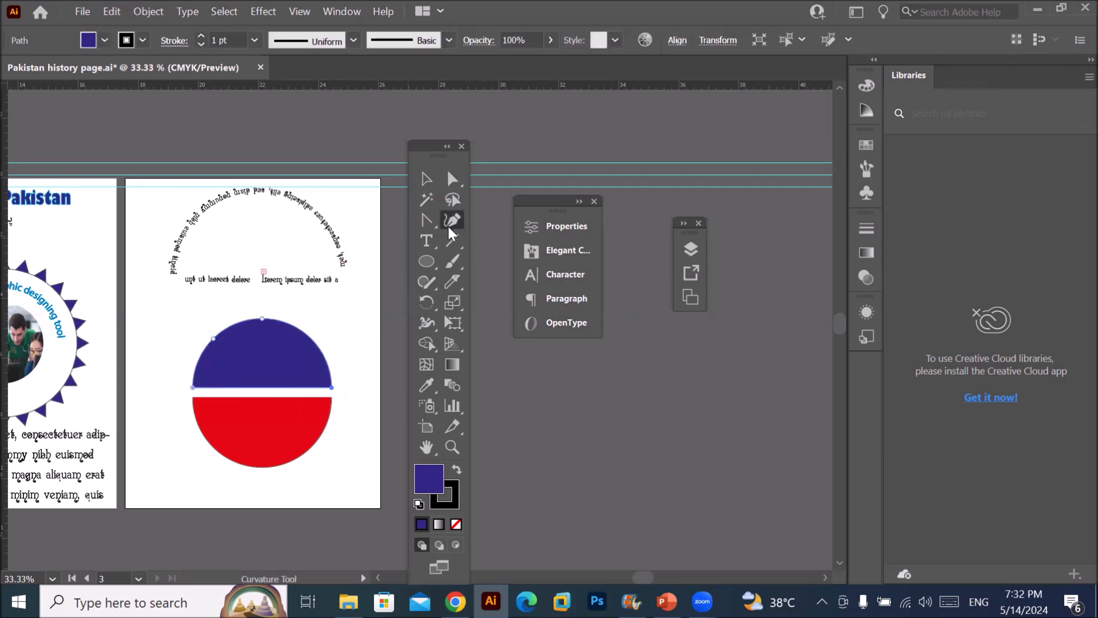
drag(421, 220, 518, 218)
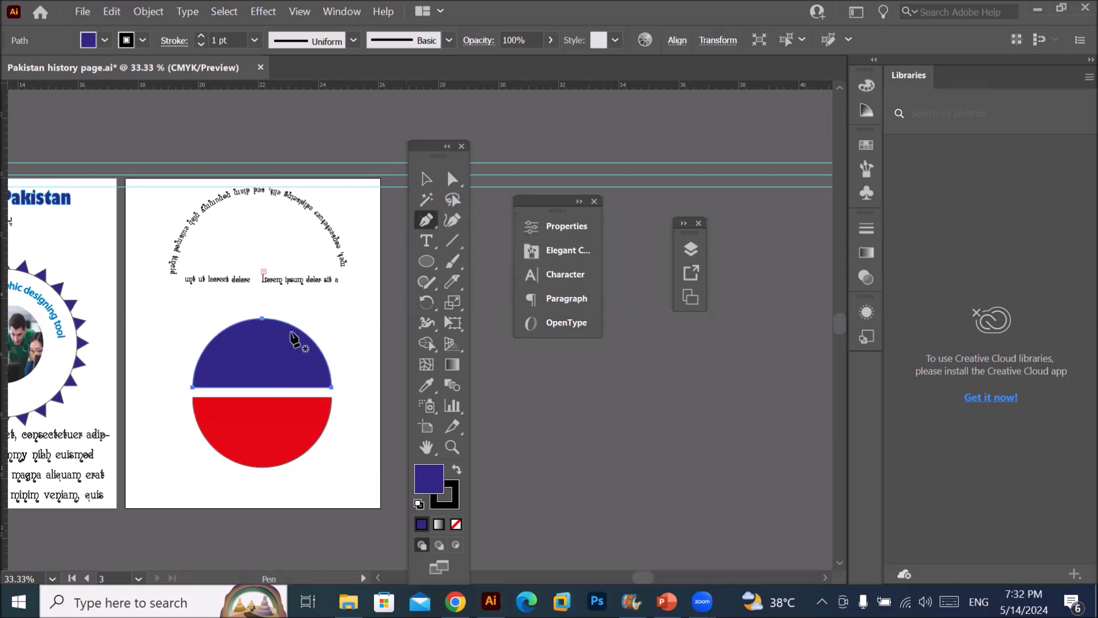
click(262, 388)
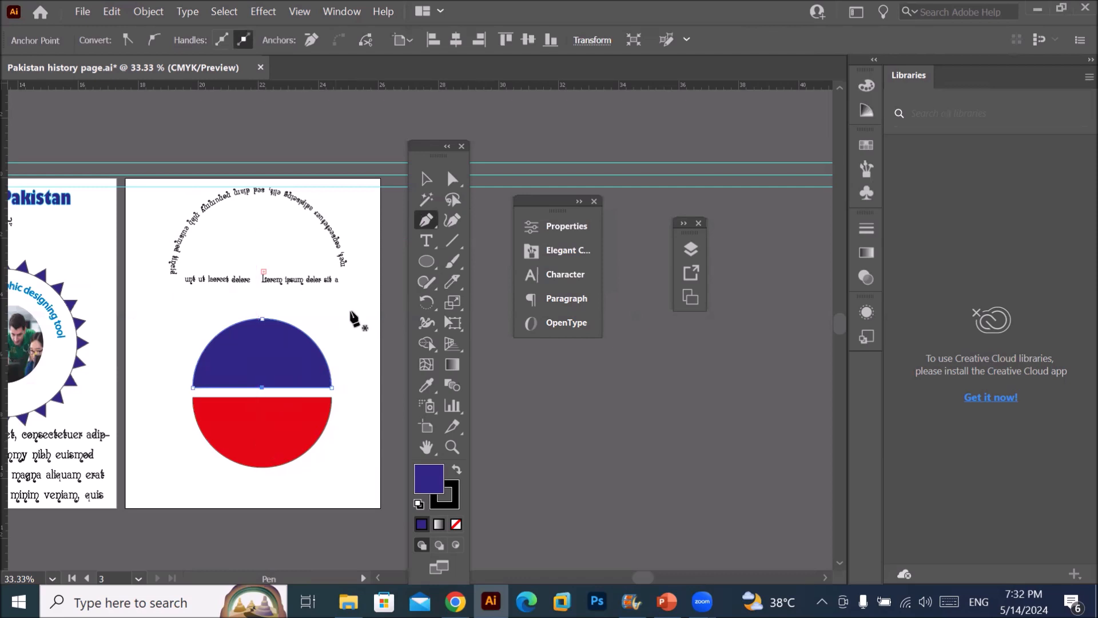
click(452, 179)
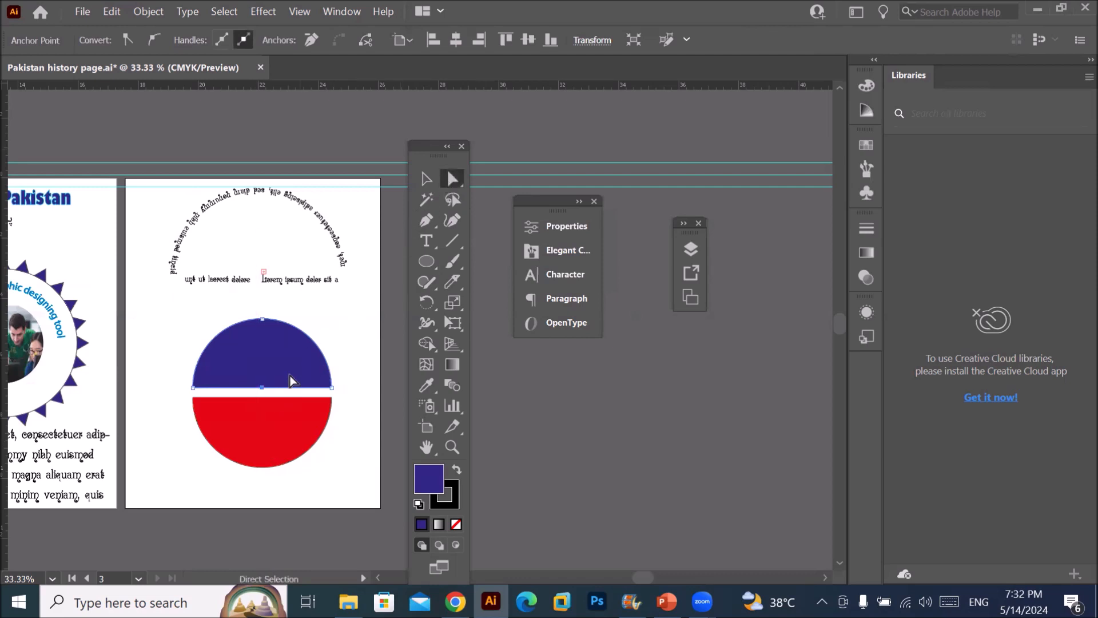
- Raise the middle anchor of the blue semicircle's straight edge and curve the edge into a smooth wave with the Anchor Point tool
click(262, 388)
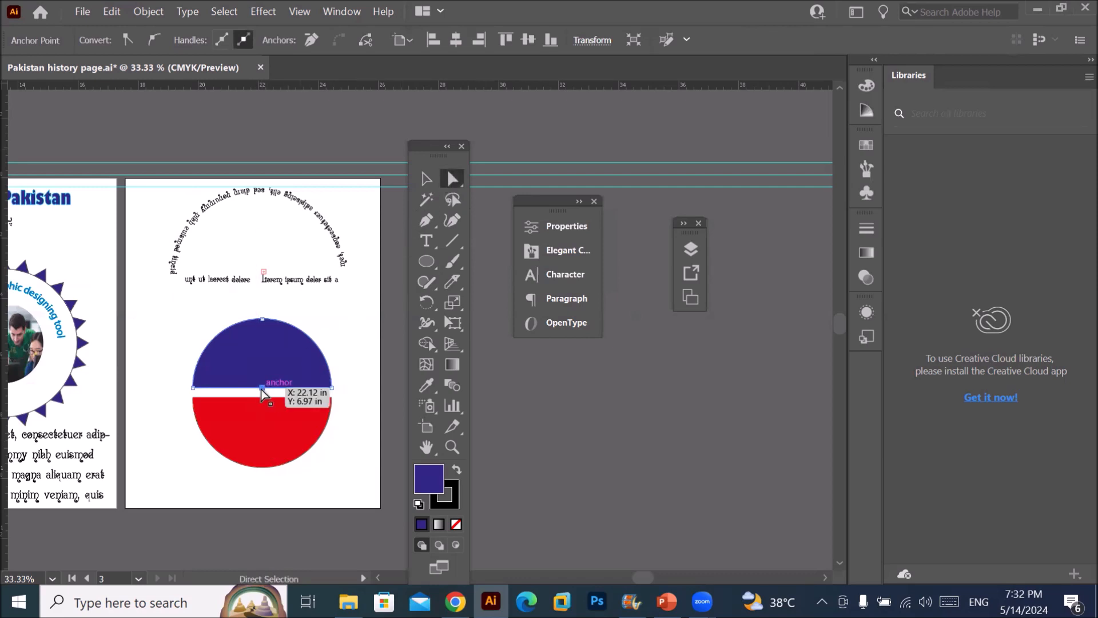
drag(260, 389, 263, 342)
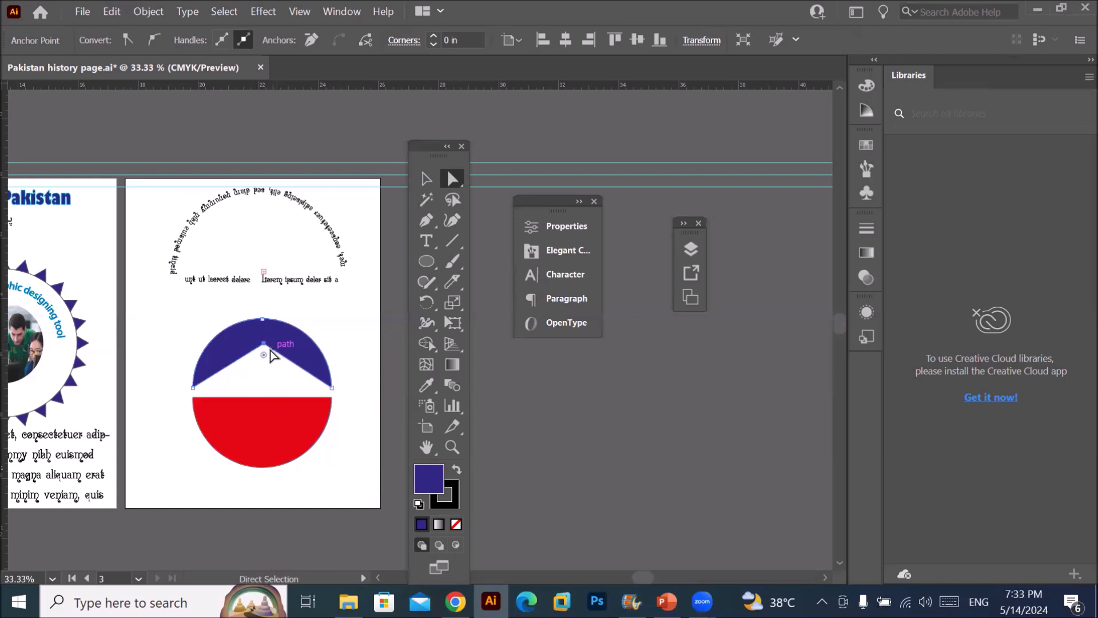
click(420, 220)
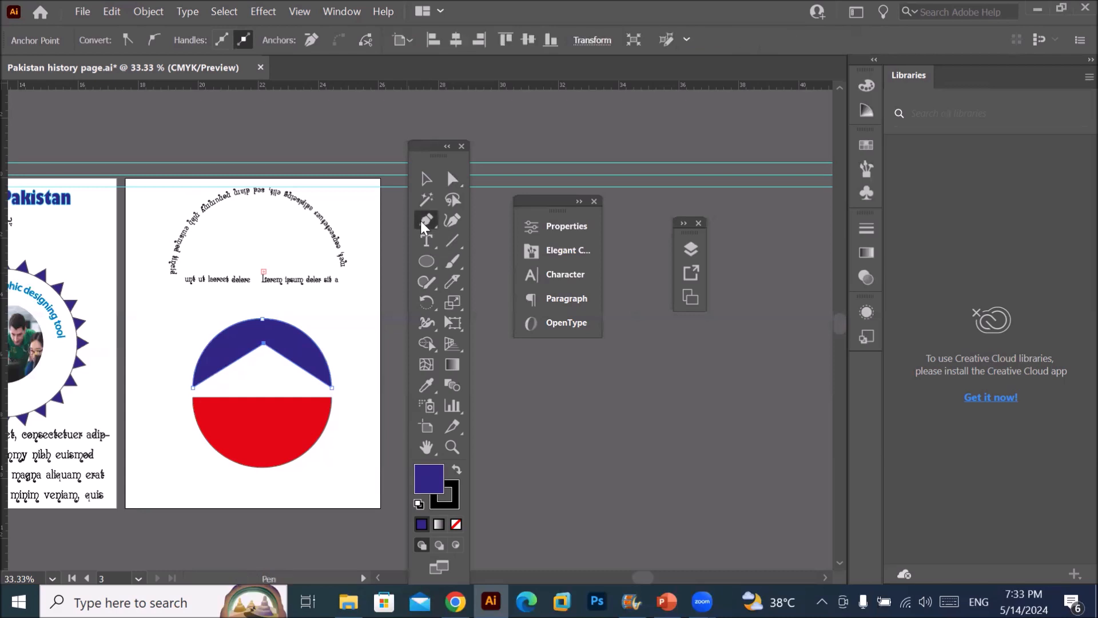
drag(420, 220, 481, 284)
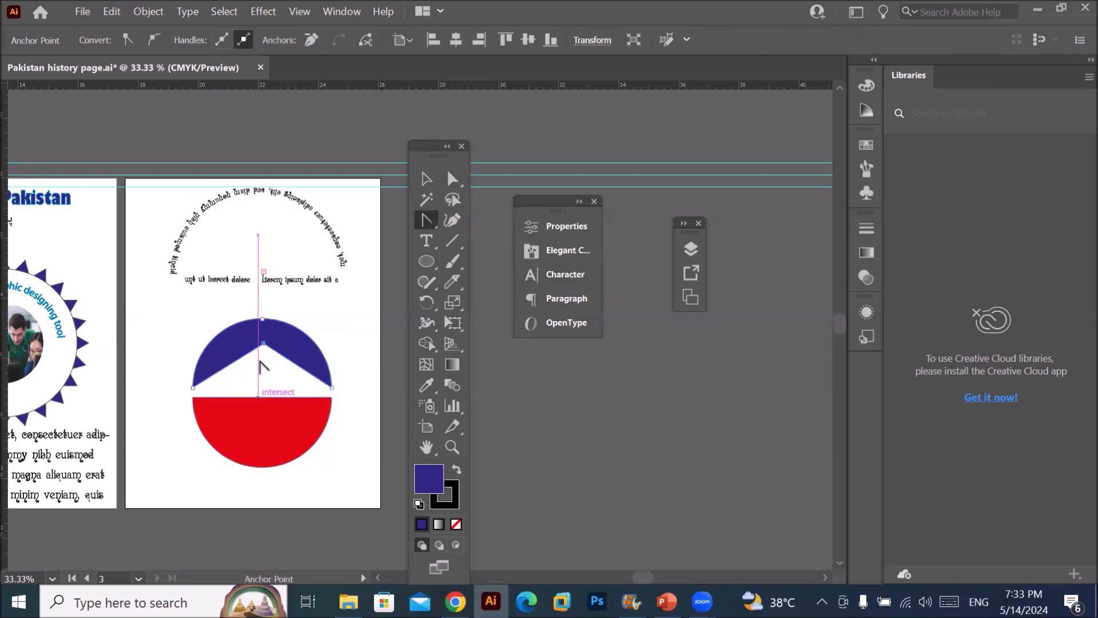
drag(263, 343, 292, 344)
click(453, 179)
drag(265, 345, 296, 368)
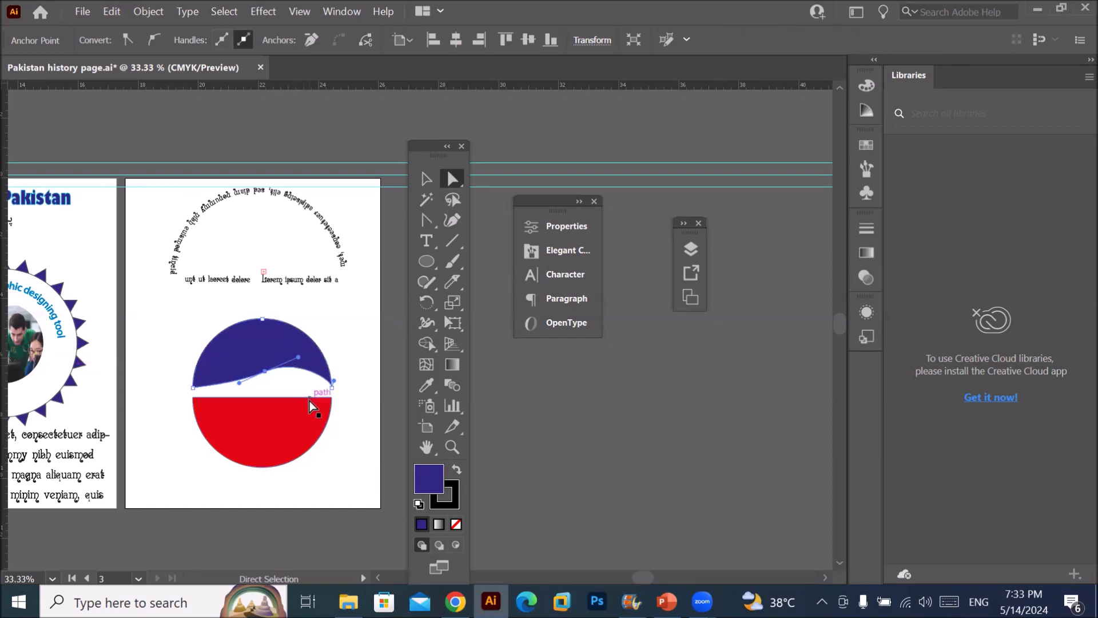
- Move the red semicircle away to the upper left and place a copy of the blue wave shape below the original
drag(272, 423, 181, 286)
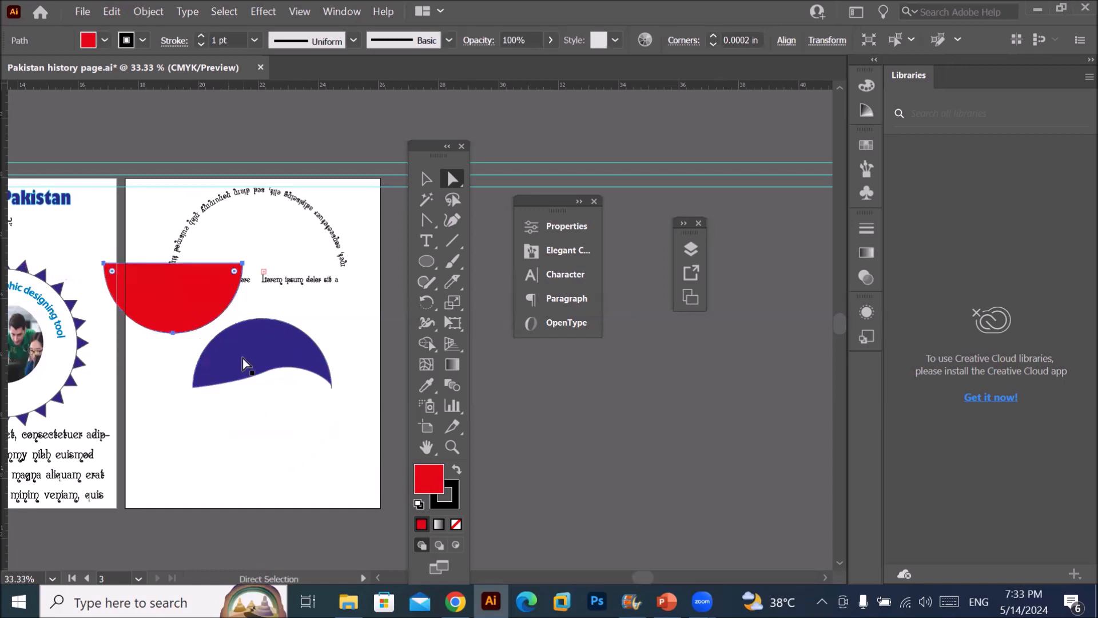
click(242, 358)
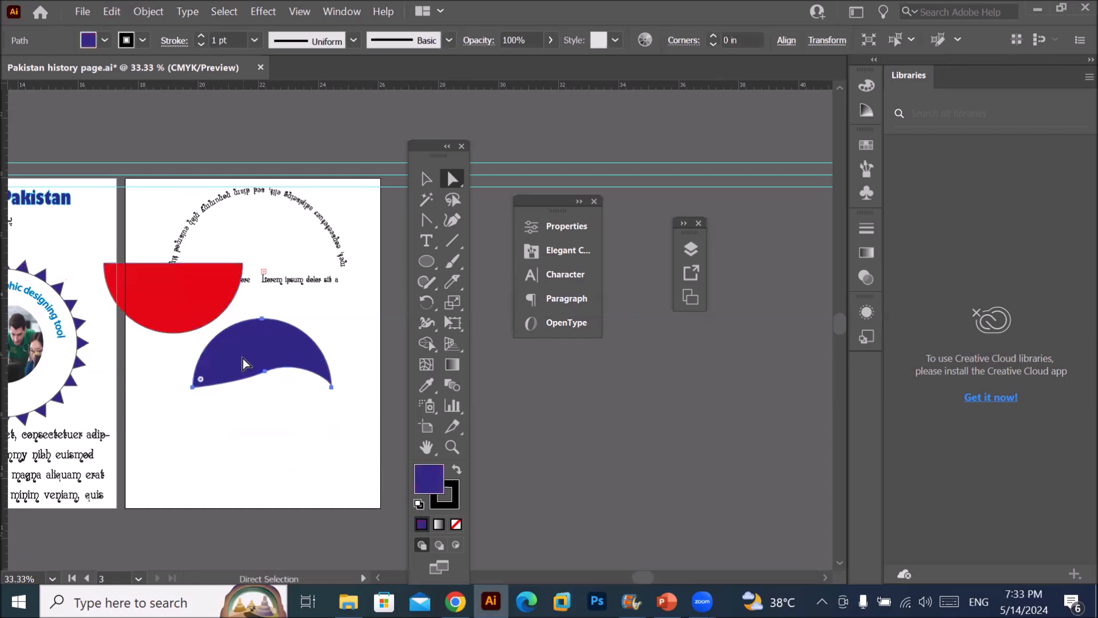
click(426, 178)
drag(289, 353, 295, 424)
- Flip the blue copy vertically and horizontally, and position it directly beneath the original to complete the round shape
click(560, 226)
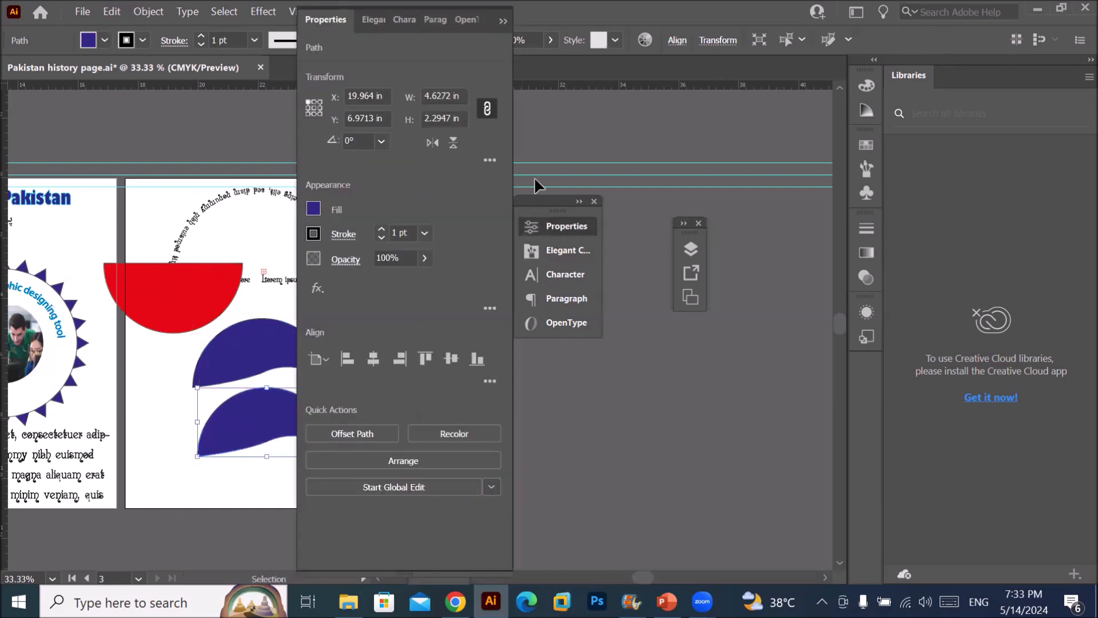
click(453, 141)
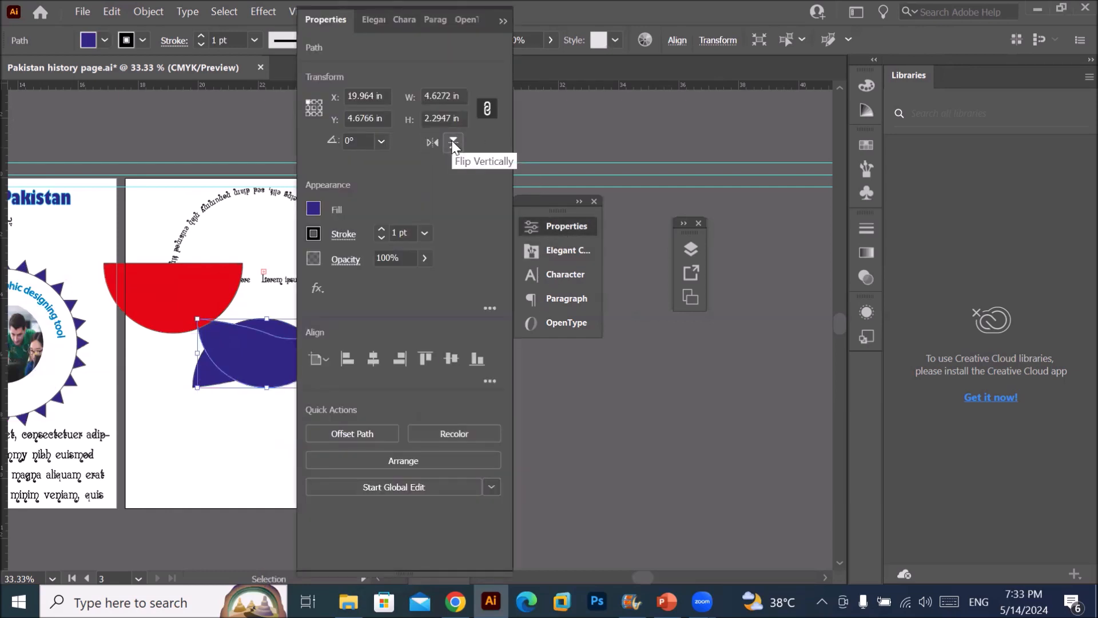
click(432, 142)
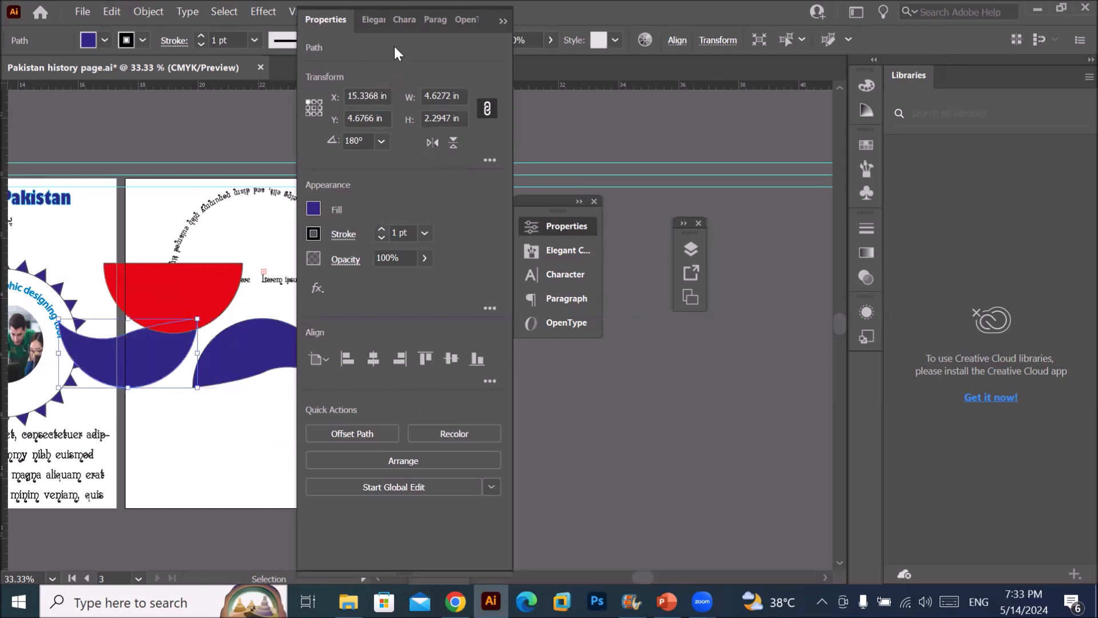
click(502, 21)
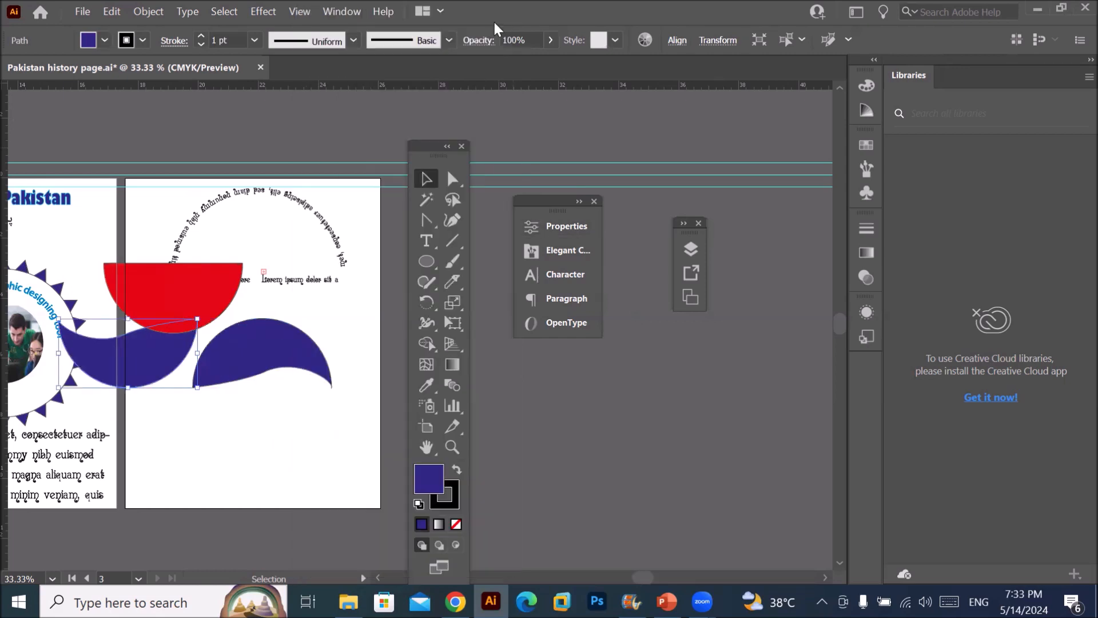
drag(148, 373, 275, 444)
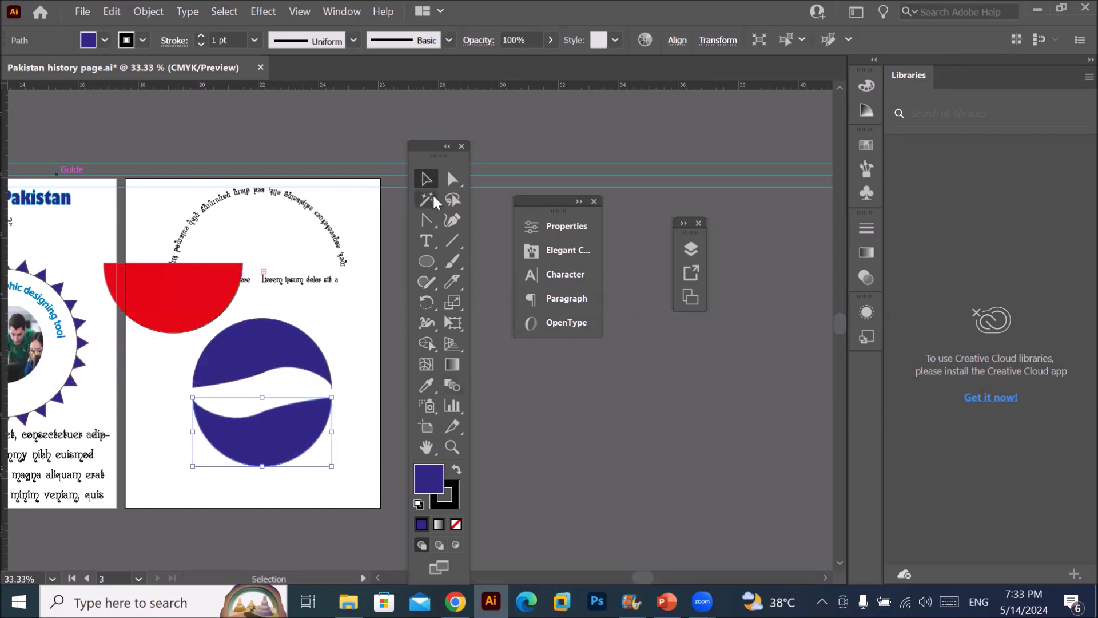
- Fill the lower wave shape with the red swatch
click(104, 39)
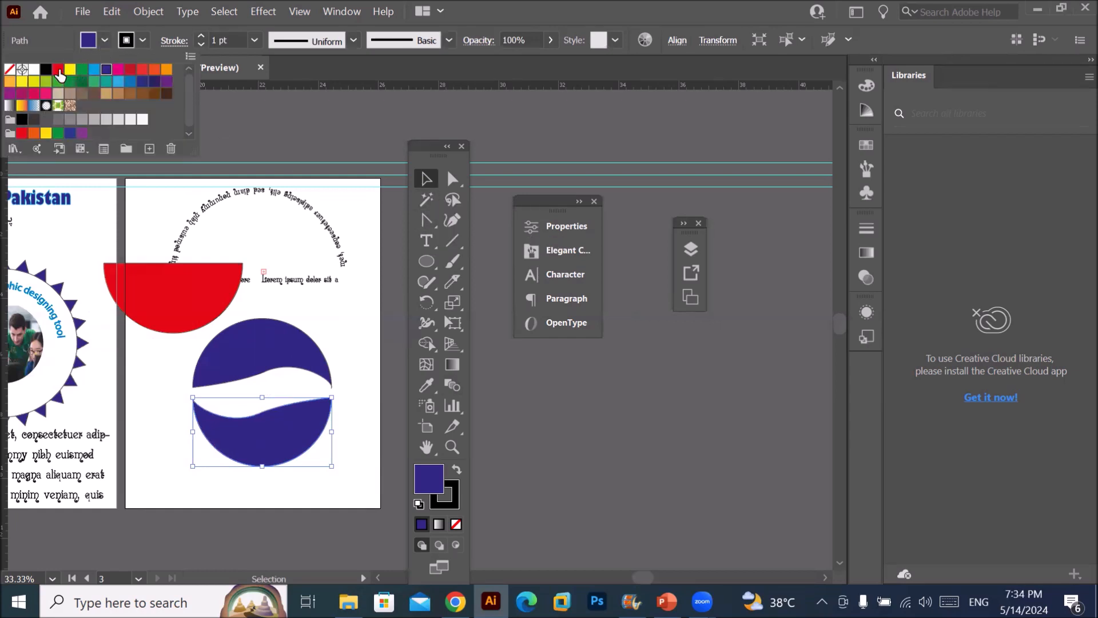
click(59, 71)
click(335, 319)
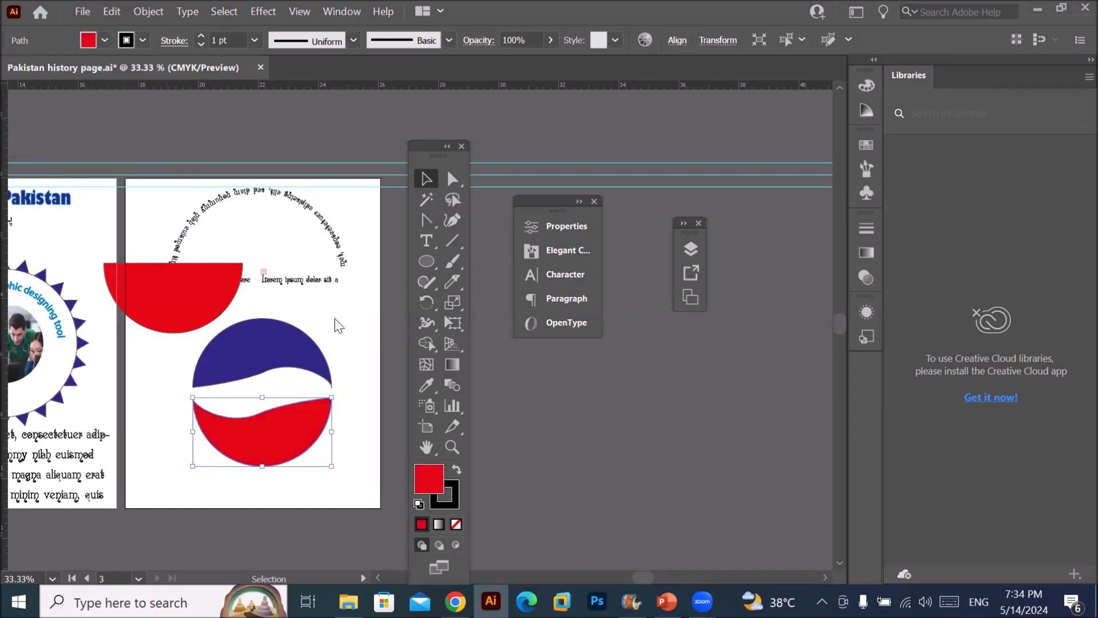
- Reshape the red wave shape's upper edge by pulling its middle anchor's direction handle down so it mirrors the blue curve
click(452, 179)
click(259, 412)
drag(285, 402, 297, 438)
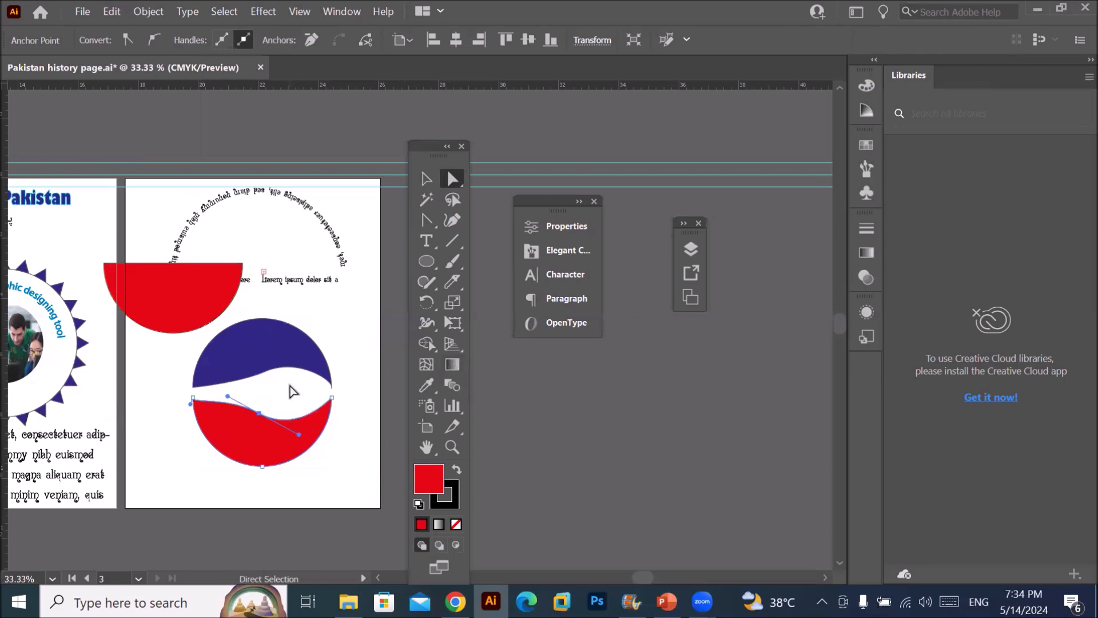
- Move the red wave shape up over the circular text and draw a red circle below the blue shape
scroll(293, 391, down, 1)
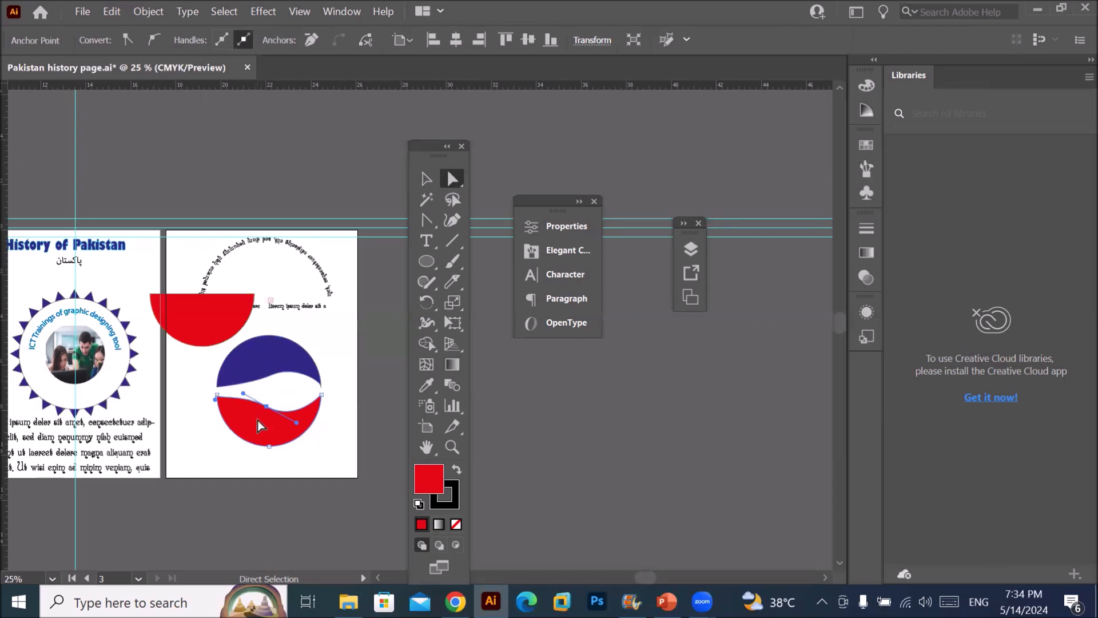
drag(258, 421, 267, 273)
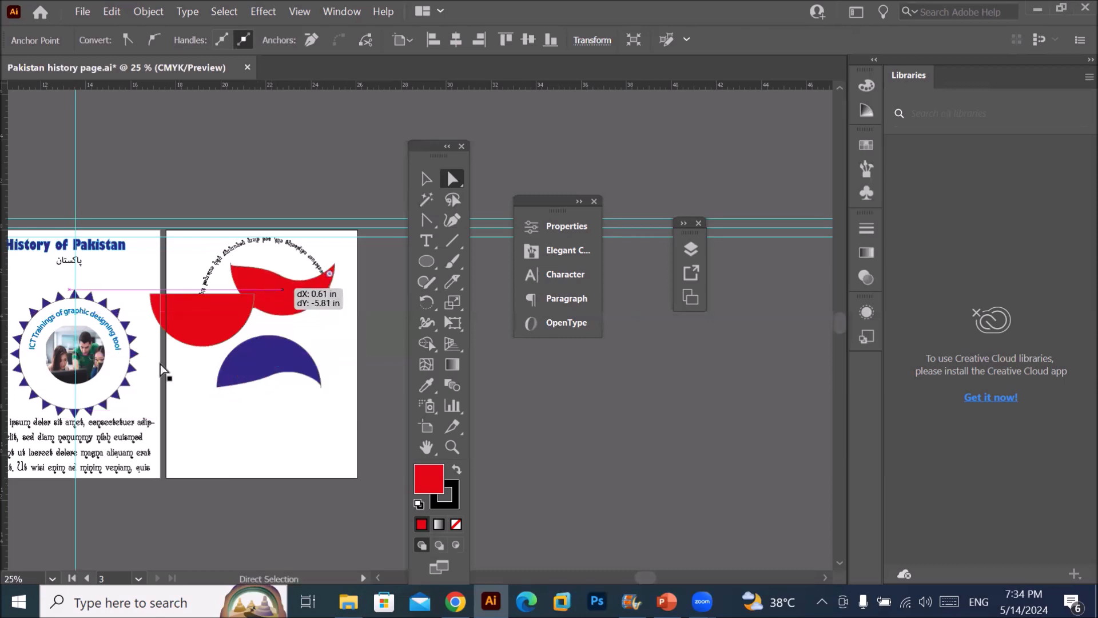
click(427, 264)
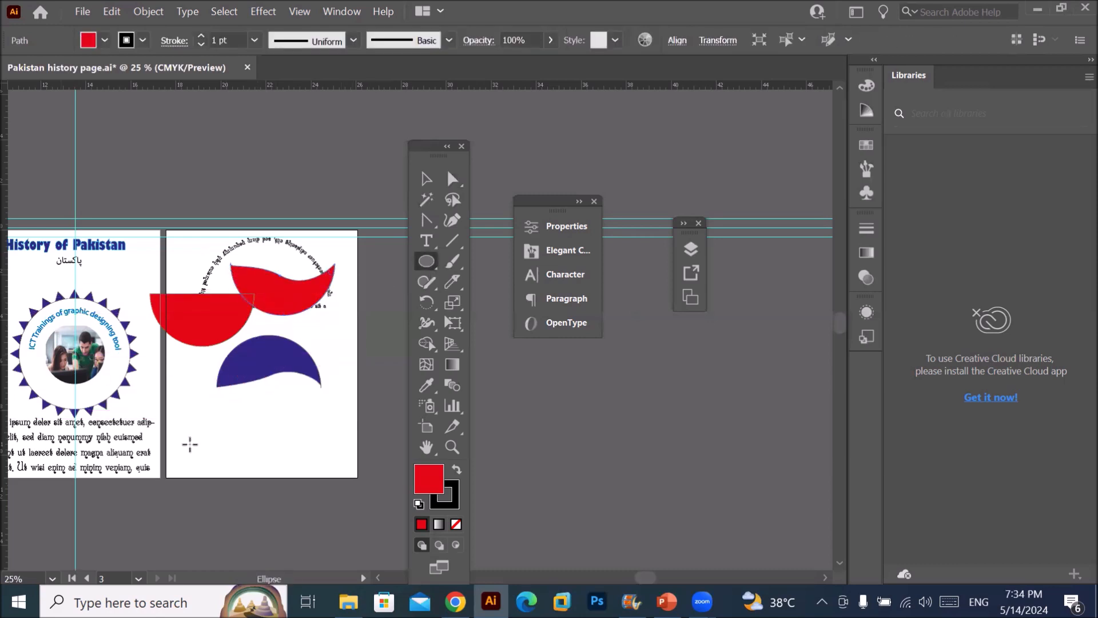
drag(240, 411, 301, 472)
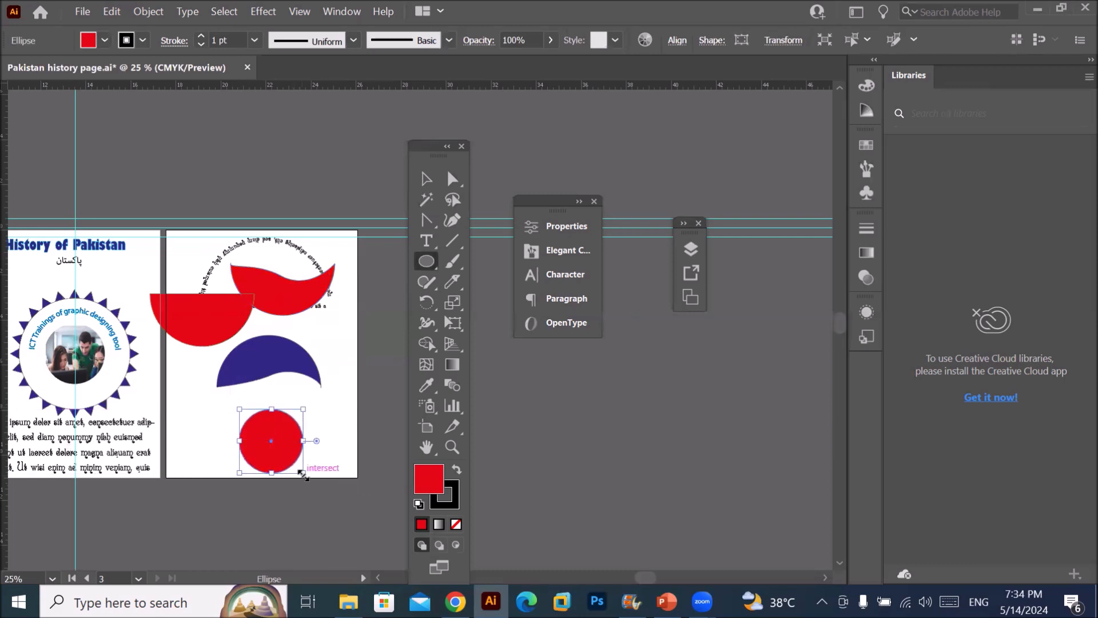
click(150, 12)
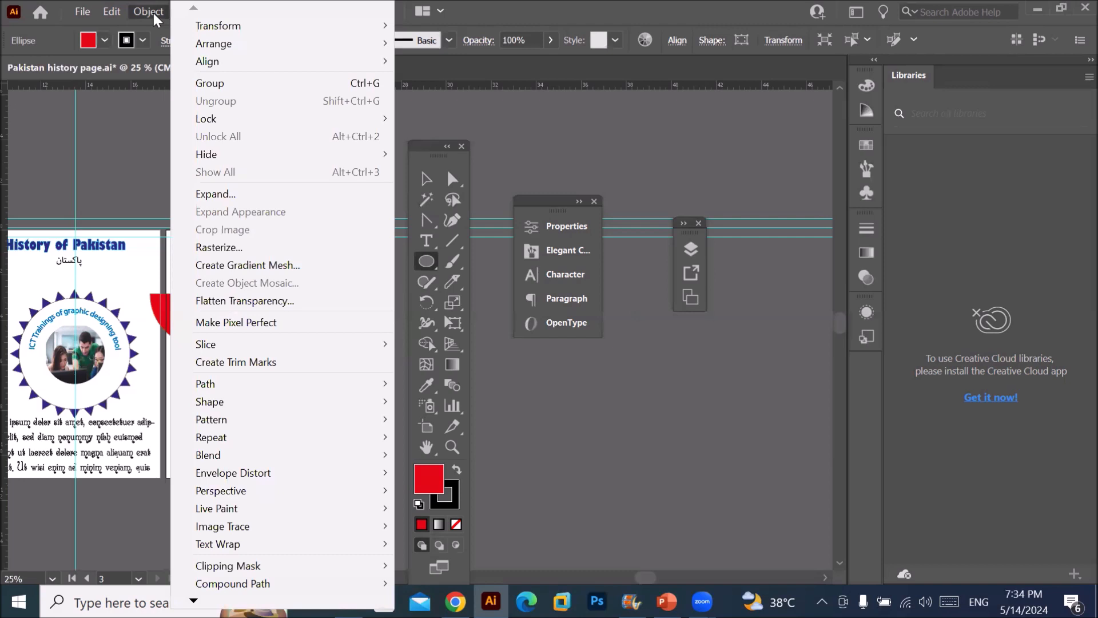
mouse_move(254, 440)
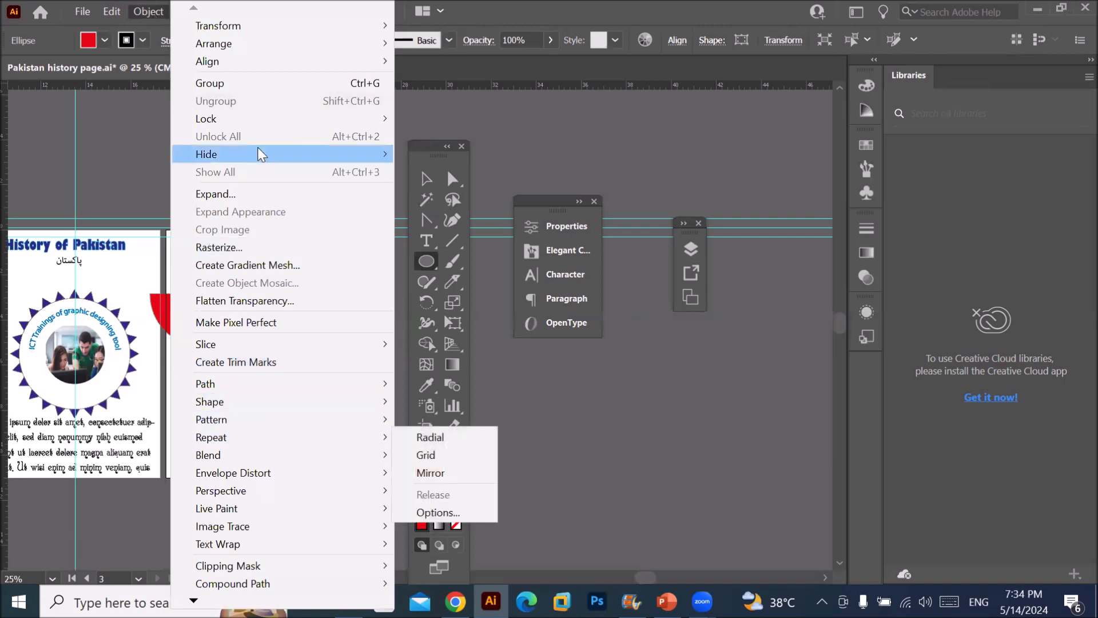
mouse_move(320, 26)
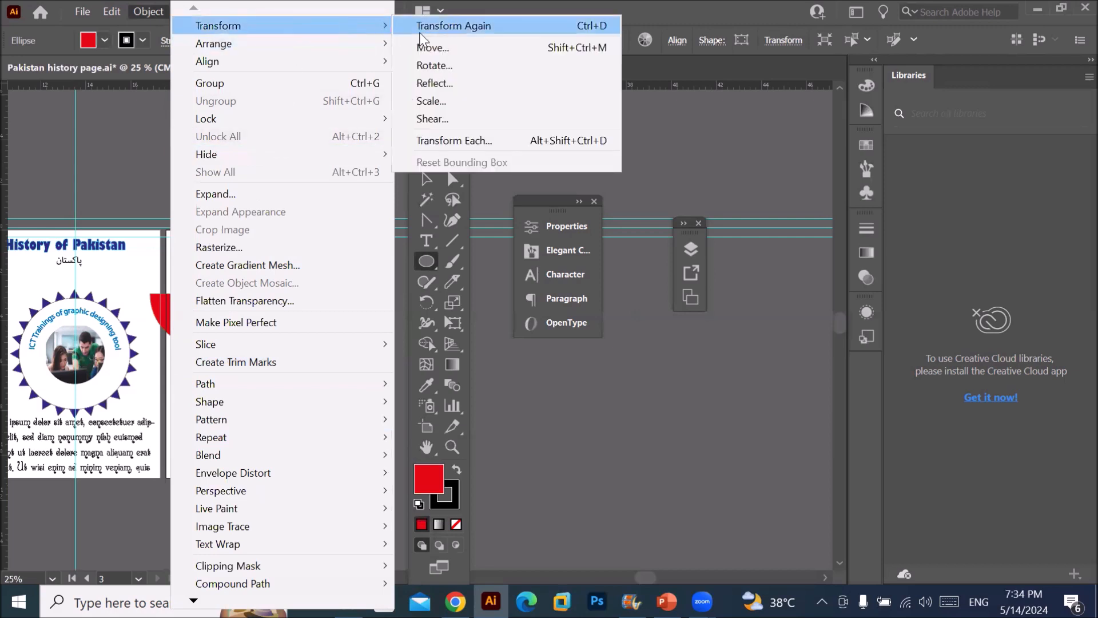
click(461, 106)
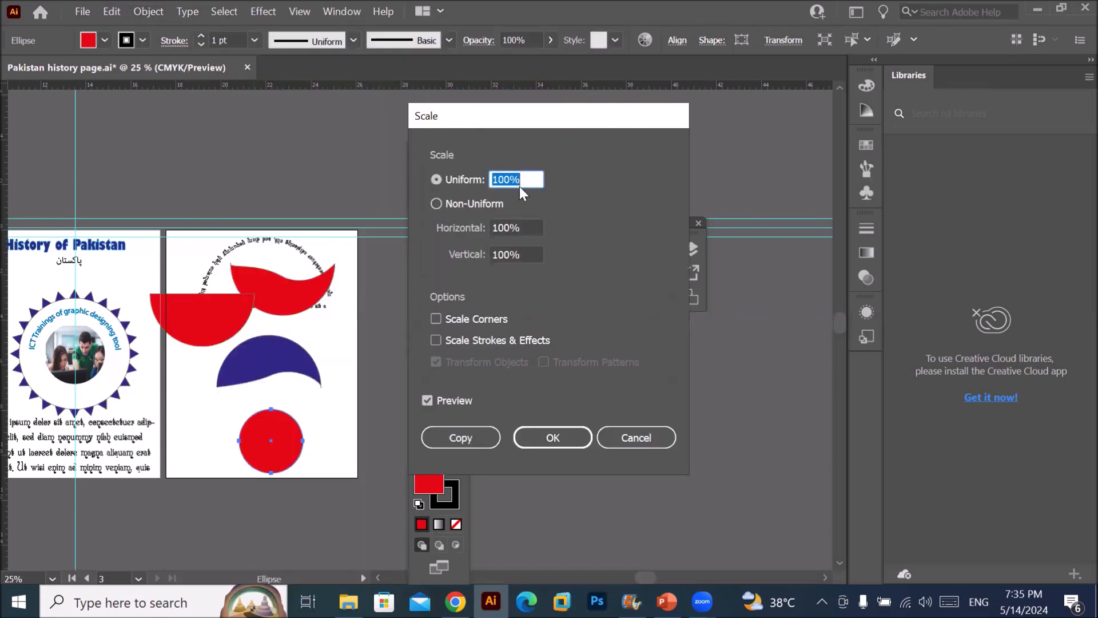
click(651, 444)
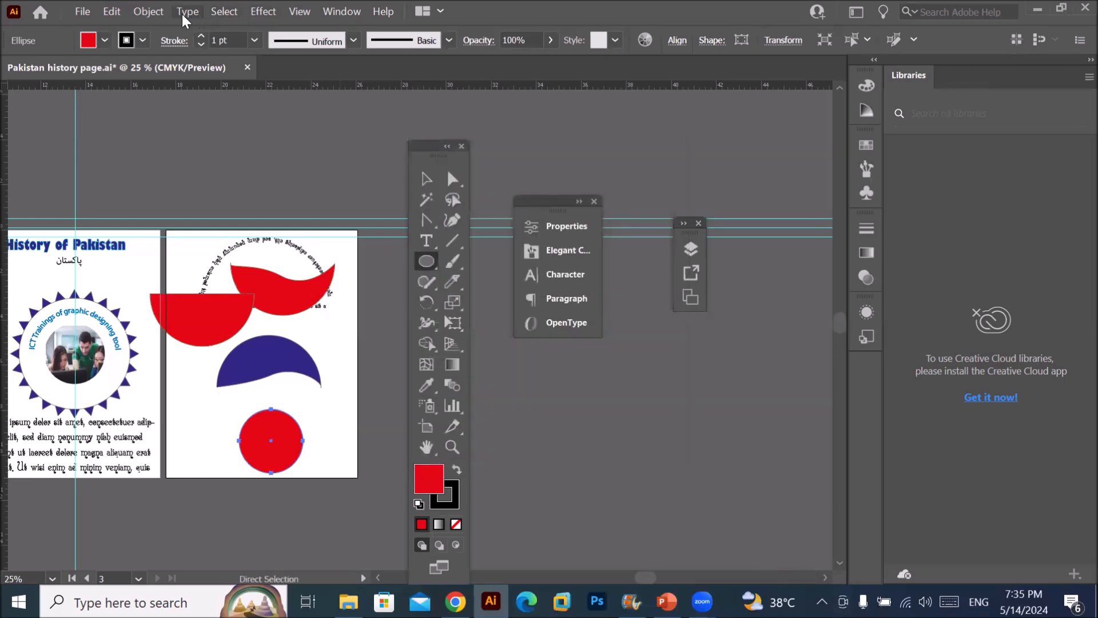
- Create a copy of the red circle with Transform Each, scaled to 95% horizontally and 95% vertically
click(151, 14)
mouse_move(257, 25)
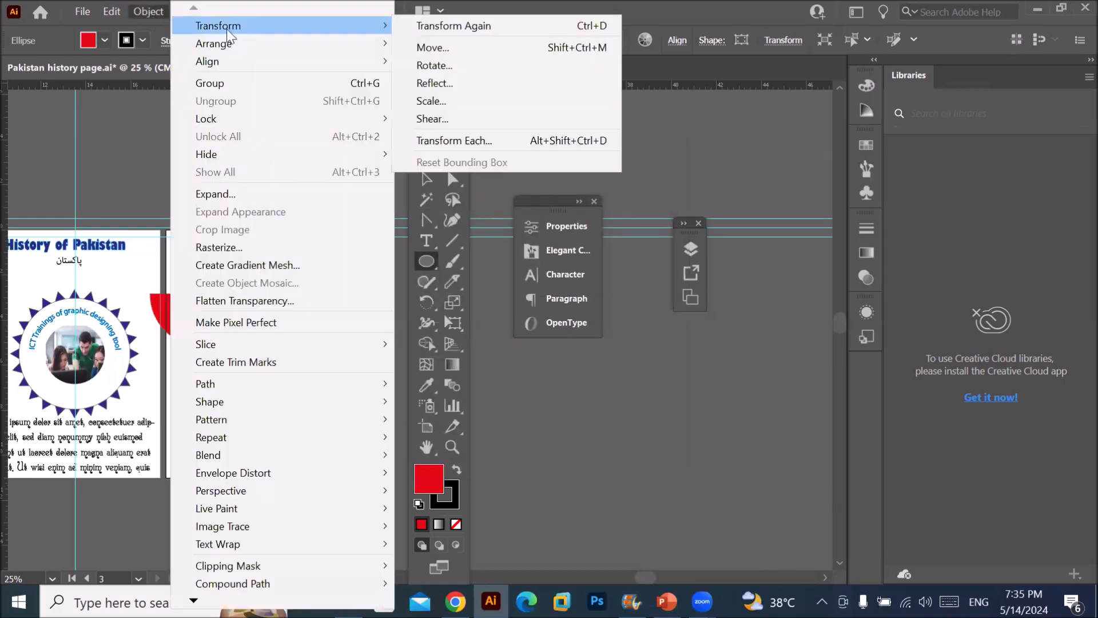
click(476, 143)
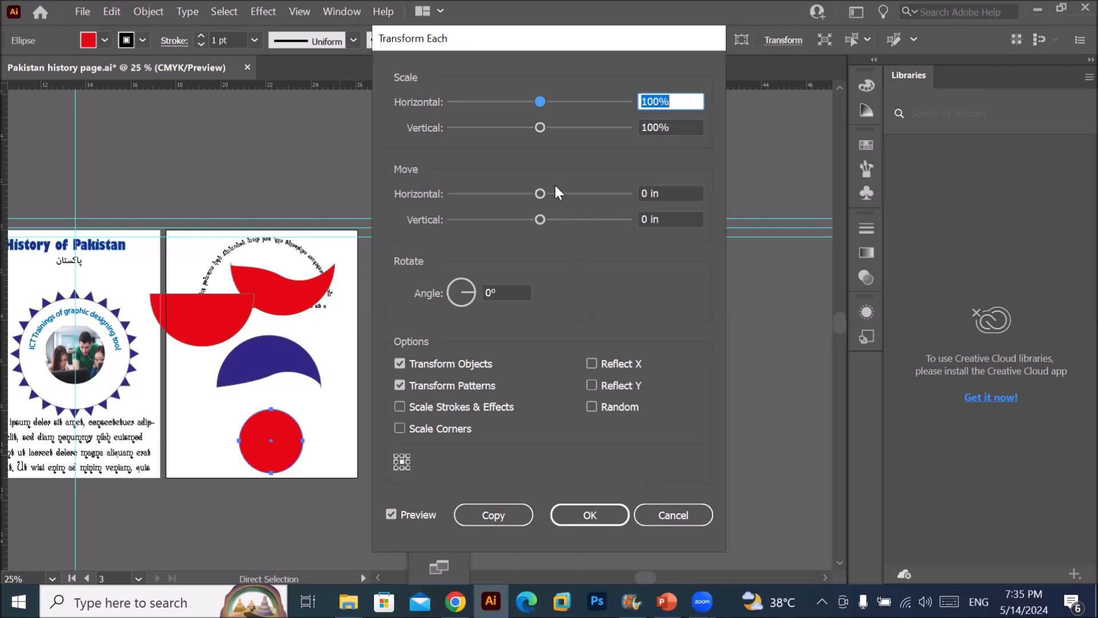
drag(536, 101, 534, 125)
click(538, 126)
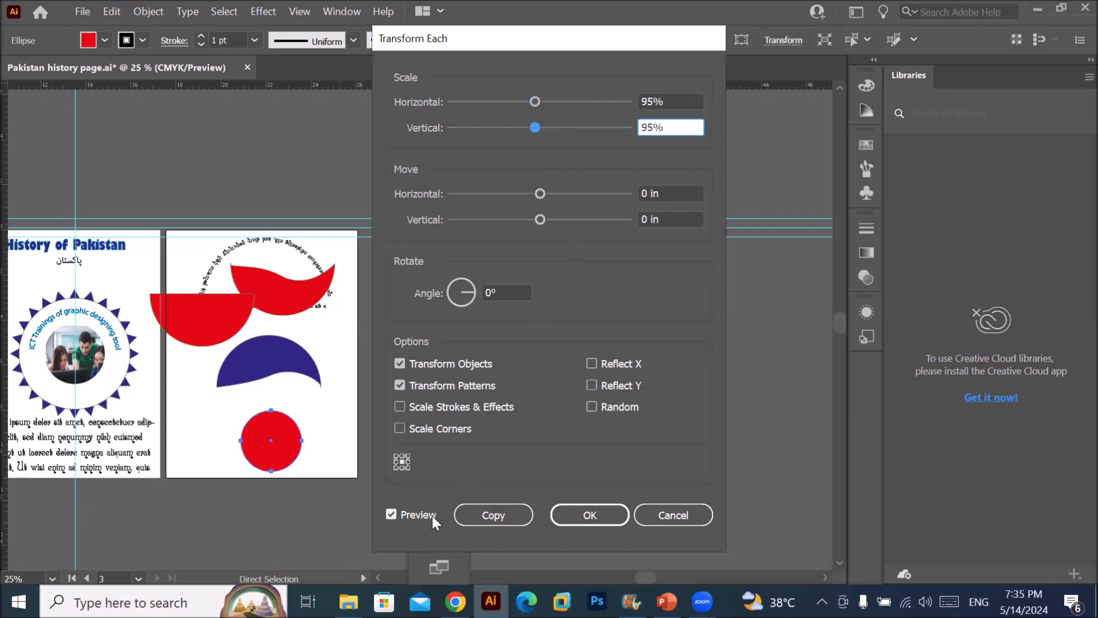
click(493, 514)
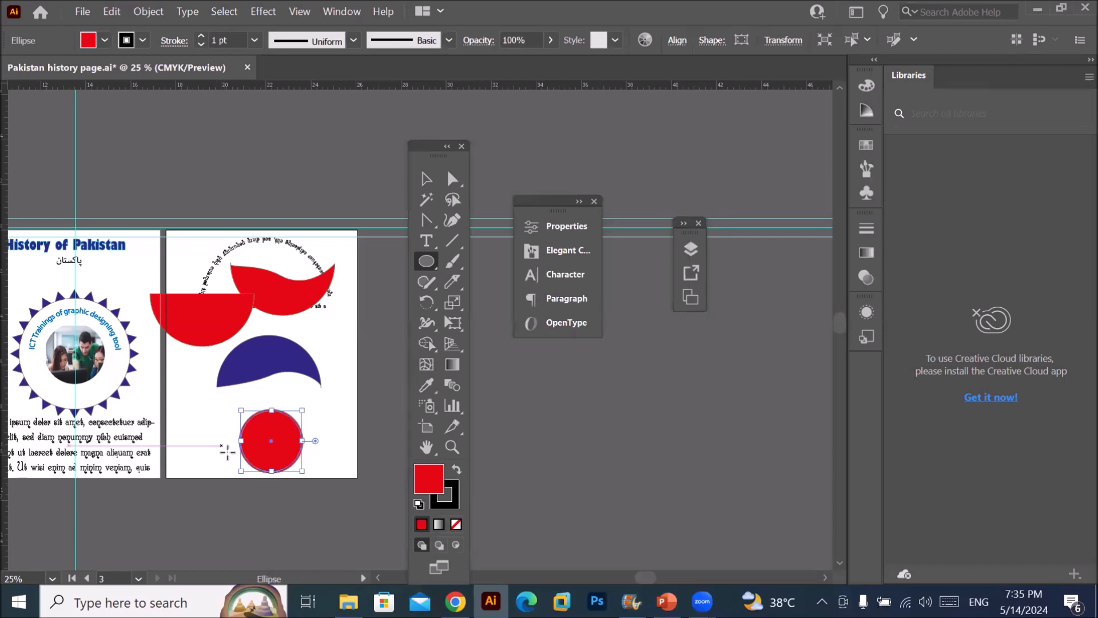
- Repeat the scaled-copy transformation until concentric red circles fill the original down to a small centre circle
scroll(243, 423, up, 3)
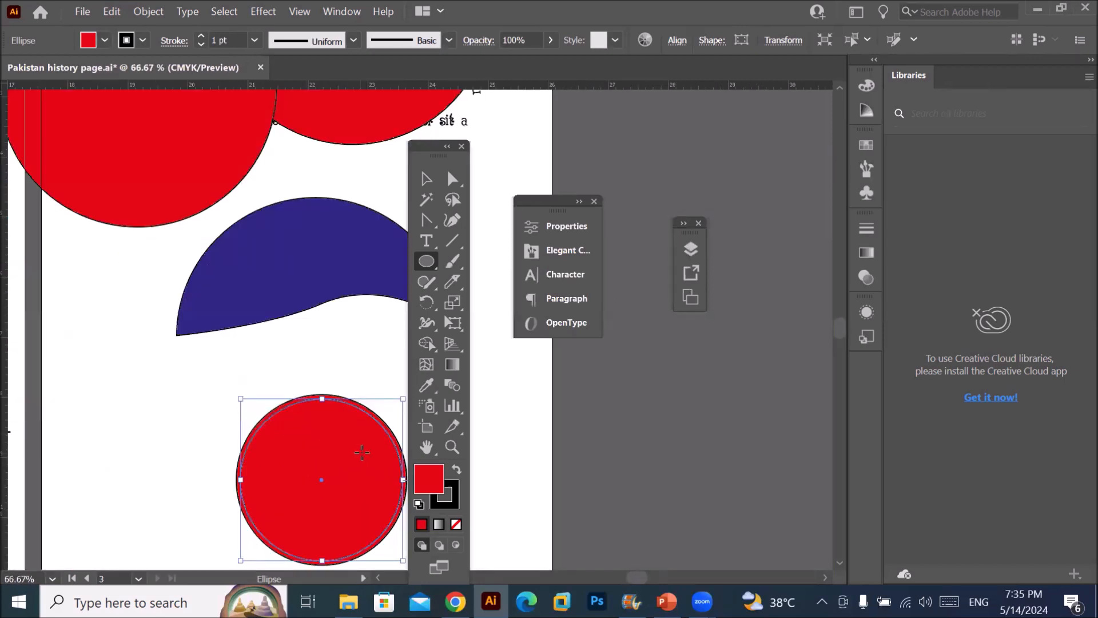
key(ctrl+d)
key(ctrl+d)
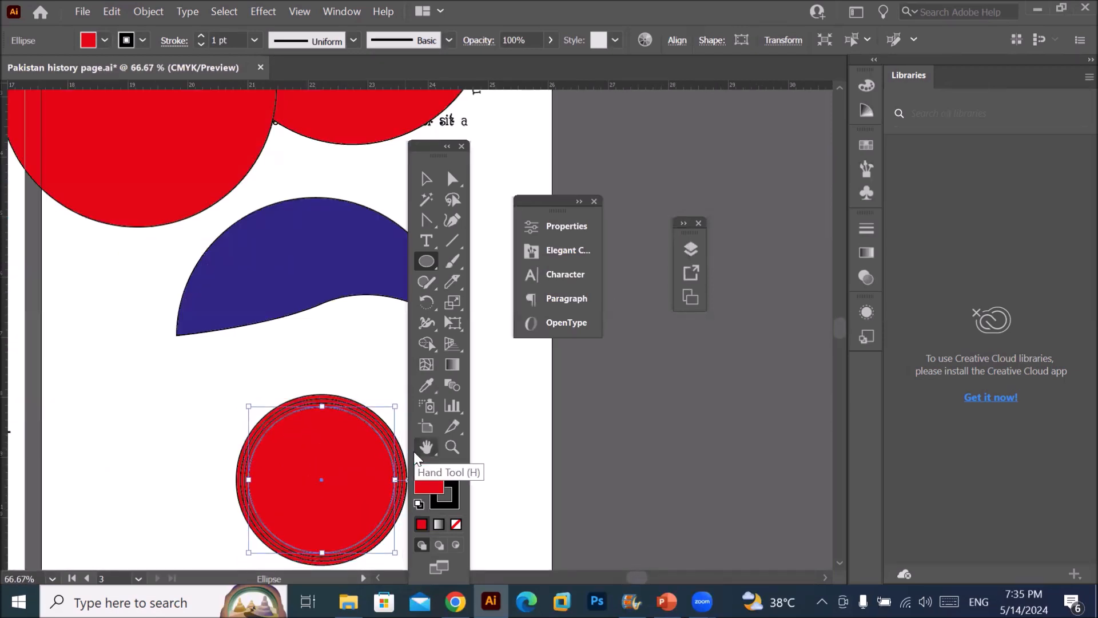
key(ctrl+d)
key(ctrl+d)
key(ctrl+d)
key(ctrl+d)
key(ctrl+d)
key(ctrl+d)
key(ctrl+d)
key(ctrl+d)
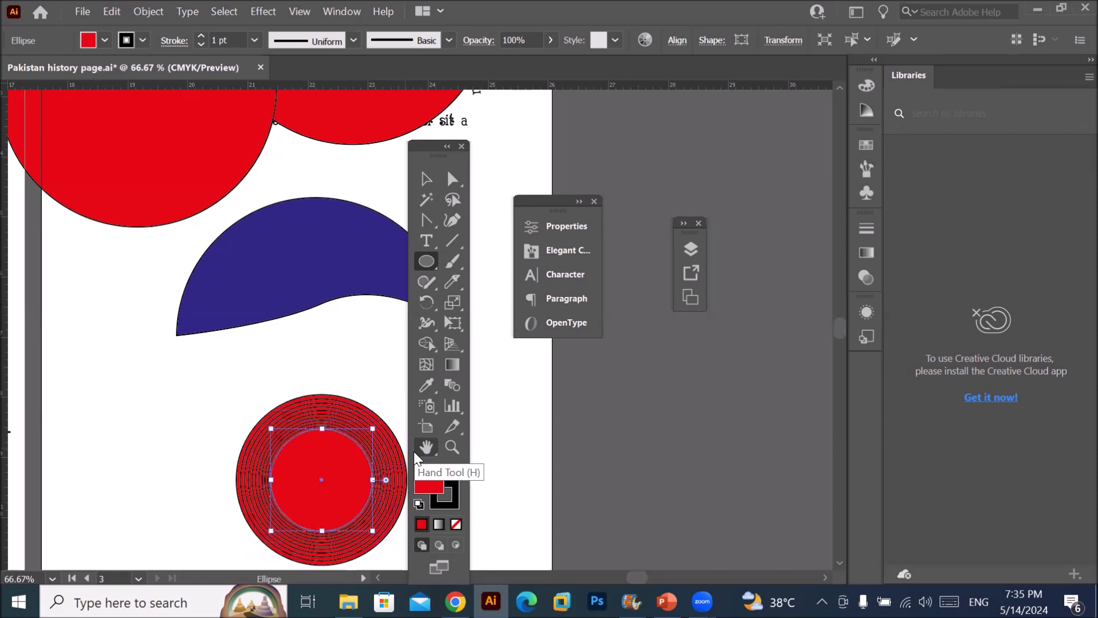
key(ctrl+d)
key(ctrl+d)
key(ctrl+d)
key(ctrl+d)
key(ctrl+d)
key(ctrl+d)
key(ctrl+d)
key(ctrl+d)
key(ctrl+d)
key(ctrl+d)
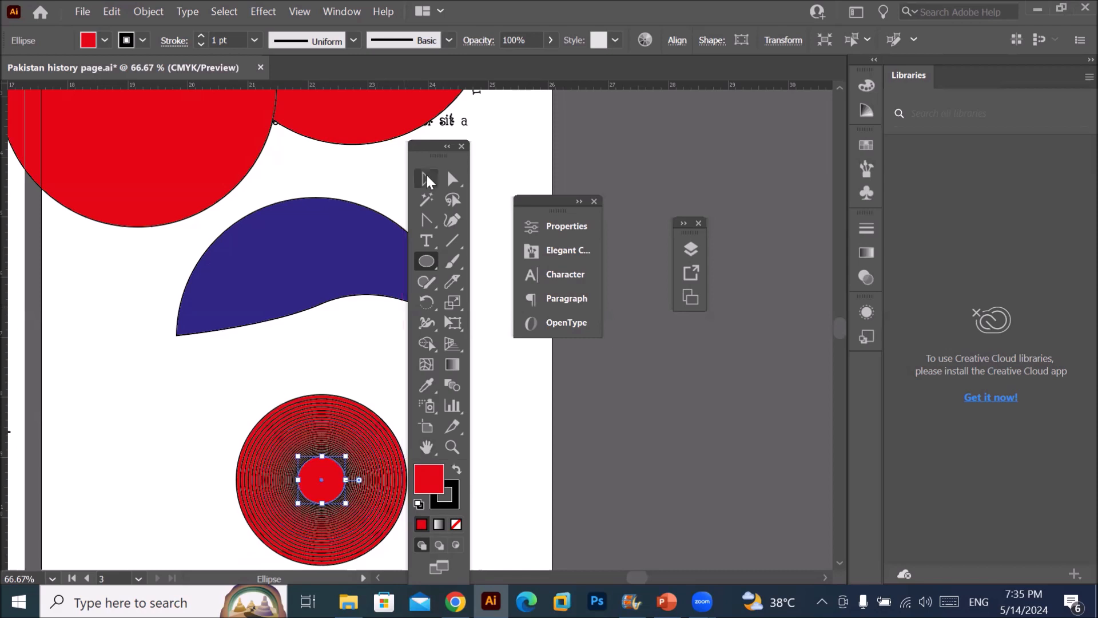
- Move the inner circles out of the concentric stack one after another and scatter them around it
key(v)
click(233, 395)
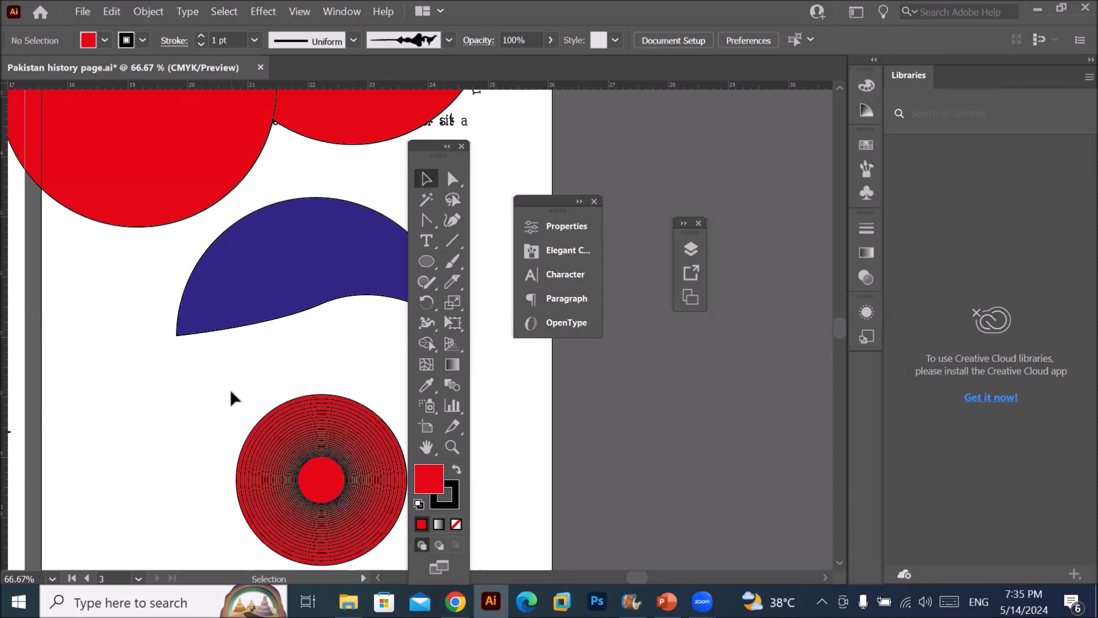
drag(316, 484, 127, 391)
drag(321, 487, 137, 465)
drag(314, 485, 379, 346)
drag(342, 470, 286, 536)
drag(318, 498, 406, 424)
drag(343, 474, 418, 440)
drag(318, 485, 289, 396)
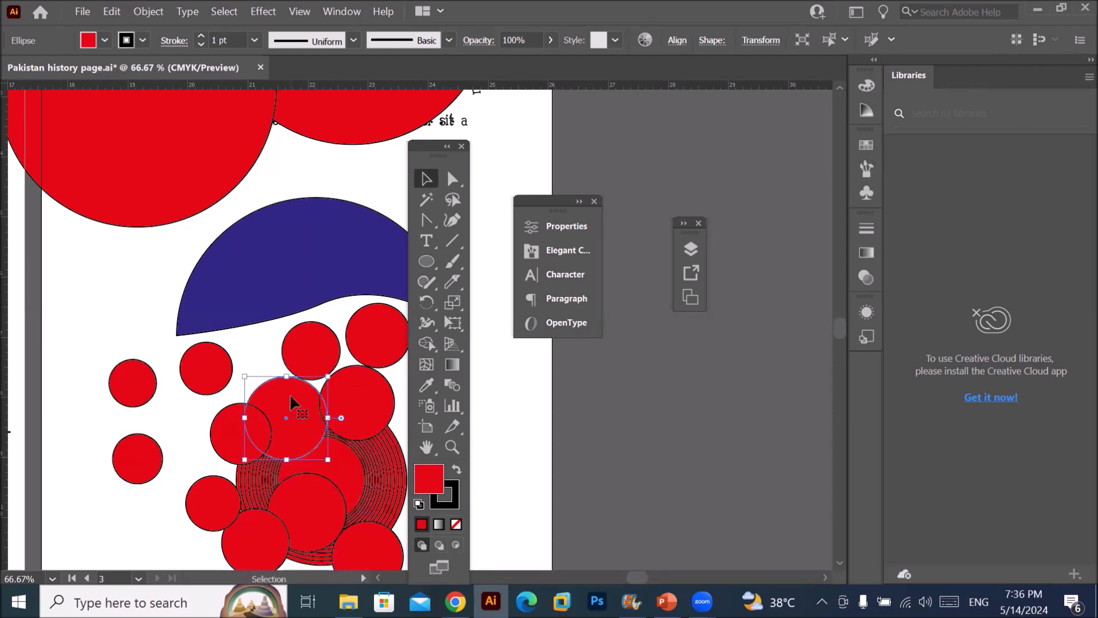
scroll(296, 407, down, 3)
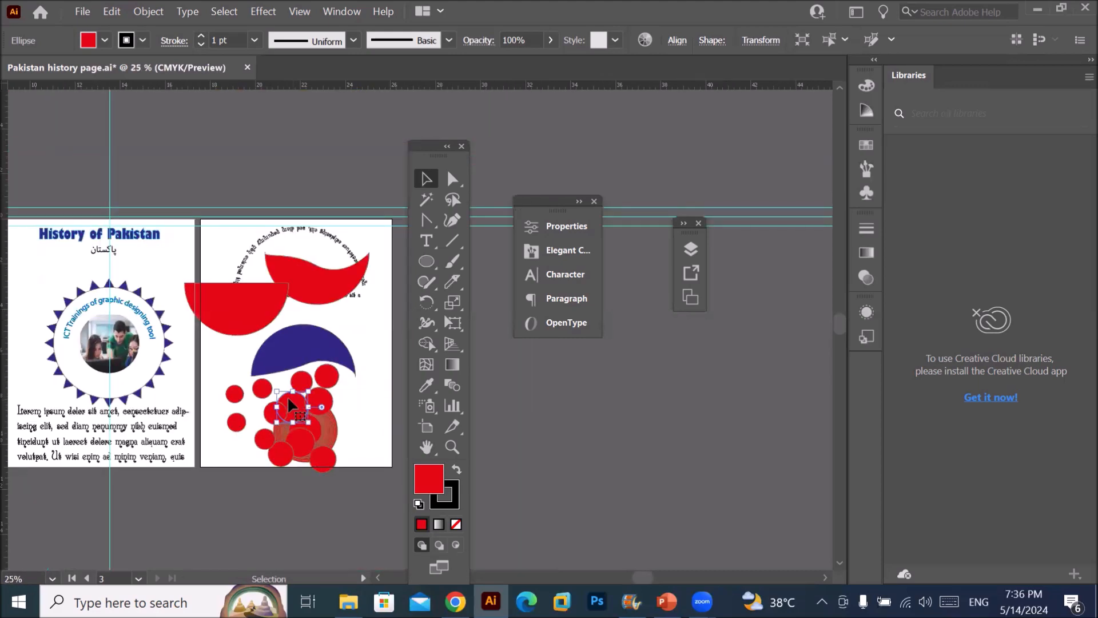
- Move the red half-circle fully onto the artboard and create a Transform Each copy scaled to 90% horizontally and 90% vertically
click(239, 322)
drag(238, 316, 256, 334)
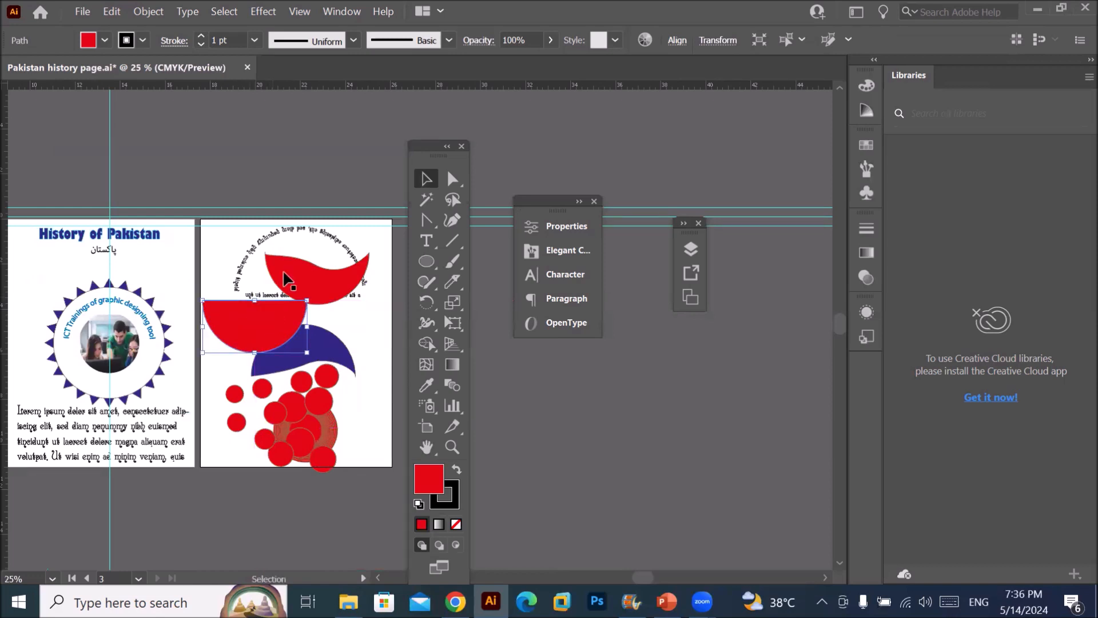
click(150, 12)
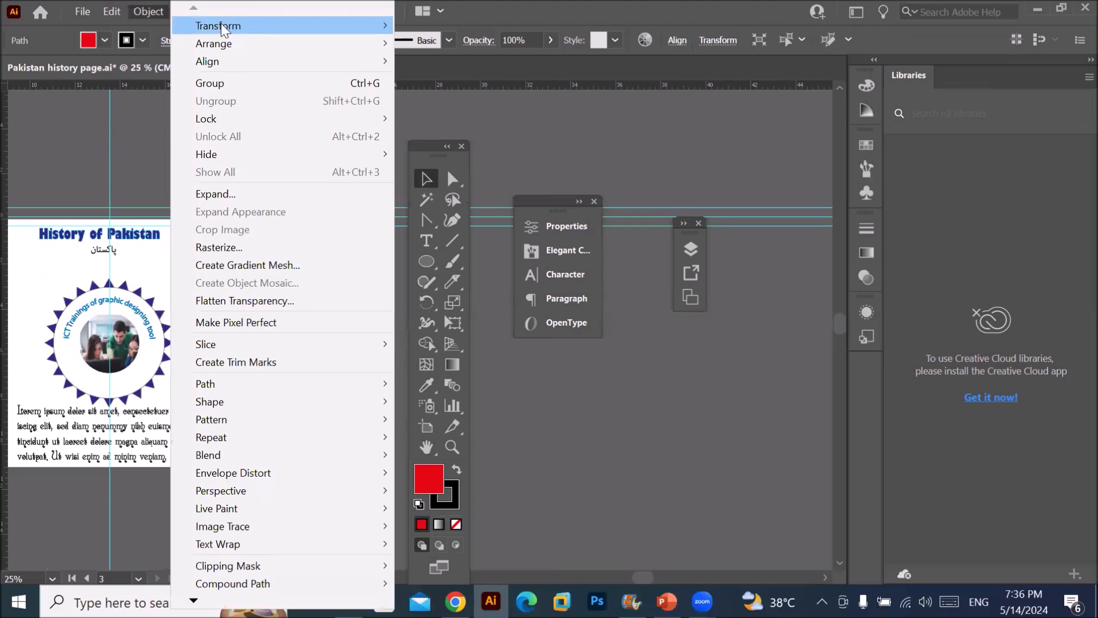
mouse_move(226, 28)
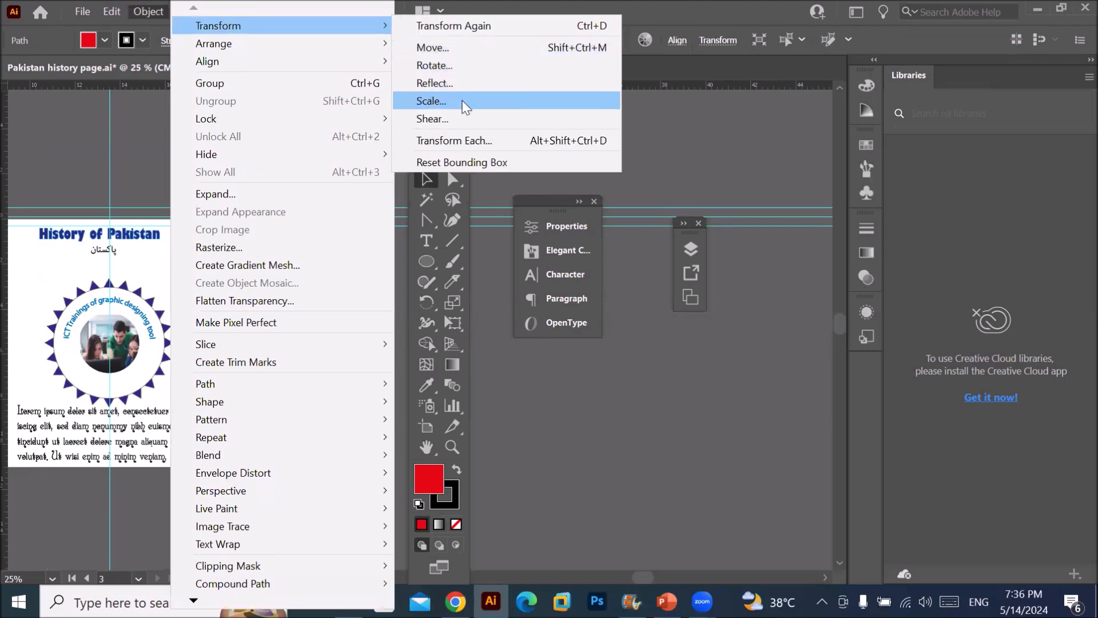
click(465, 144)
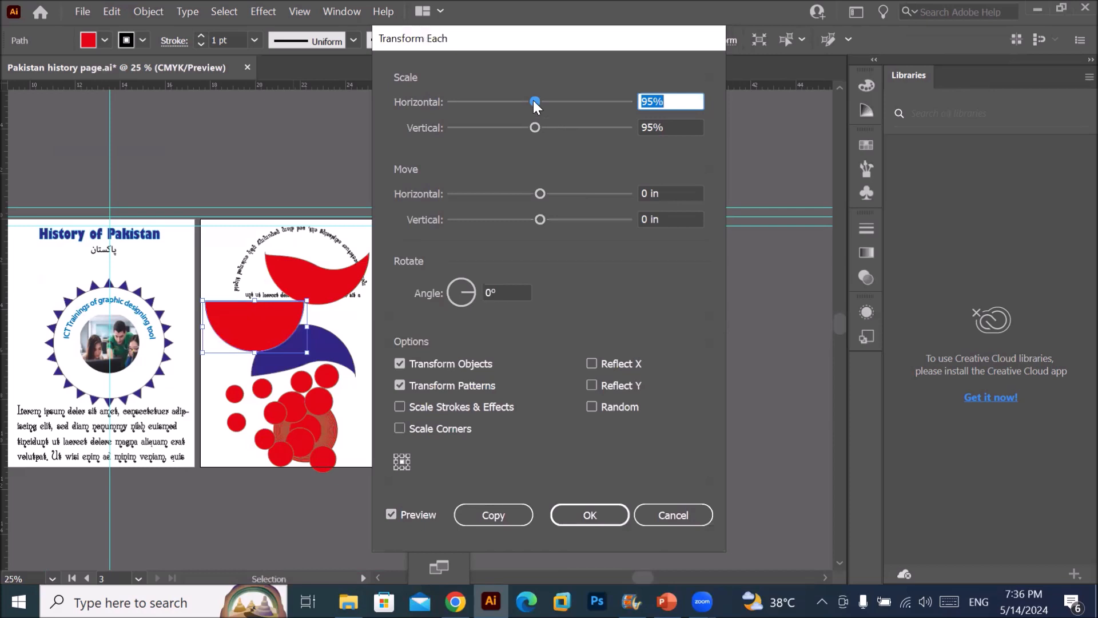
drag(533, 101, 530, 126)
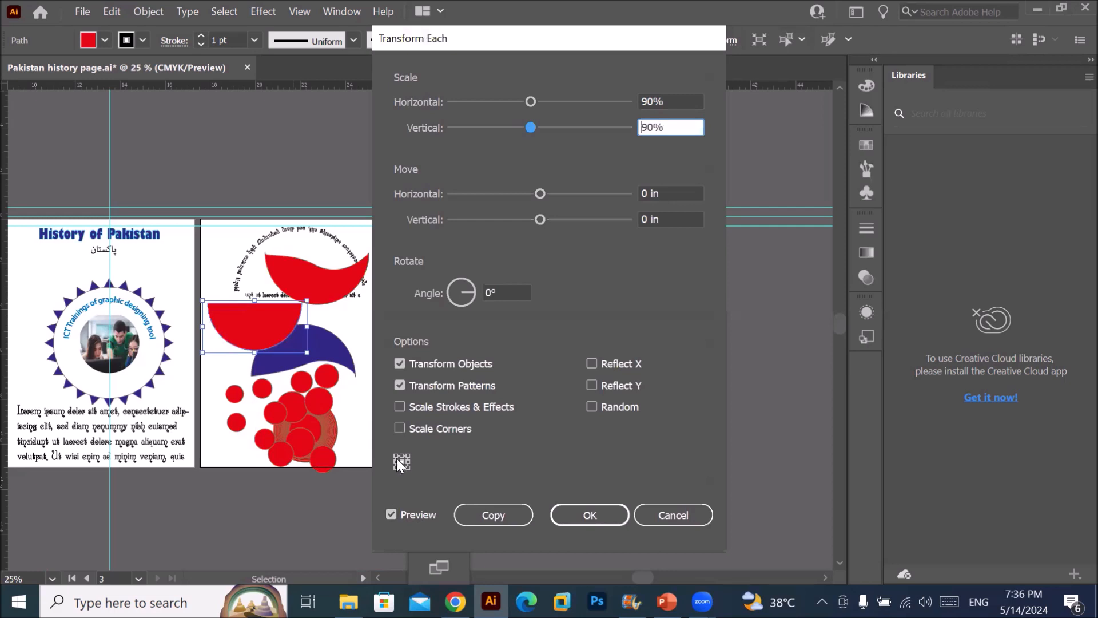
click(490, 517)
- Repeat the scaled-copy transformation three times to nest smaller half-circles inside the red half-circle
scroll(240, 258, down, 1)
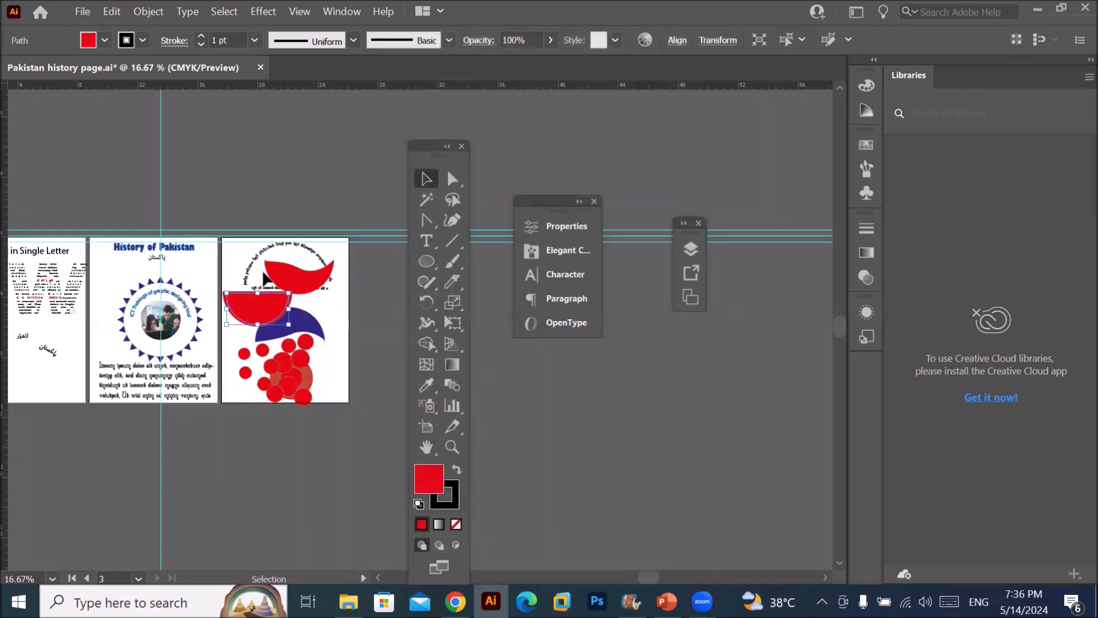
scroll(240, 258, up, 2)
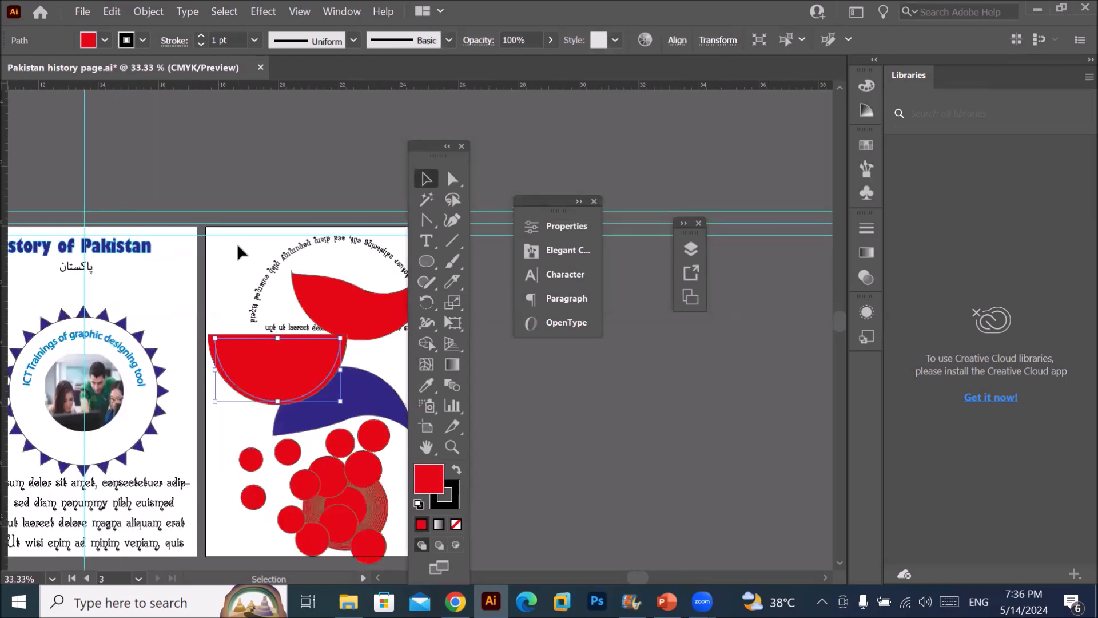
key(ctrl+d)
key(ctrl+d)
key(v)
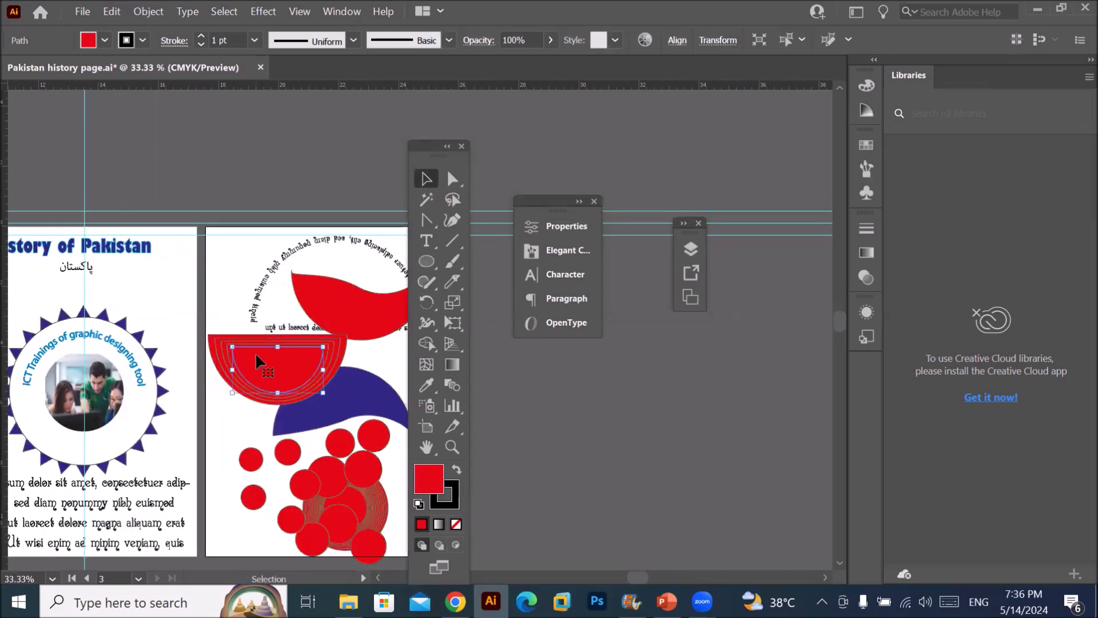
- Move the nested red half-circles apart, spreading them around the artboards, and shift the largest one over the blue shape
drag(253, 365, 255, 257)
drag(268, 387, 178, 304)
drag(262, 358, 318, 378)
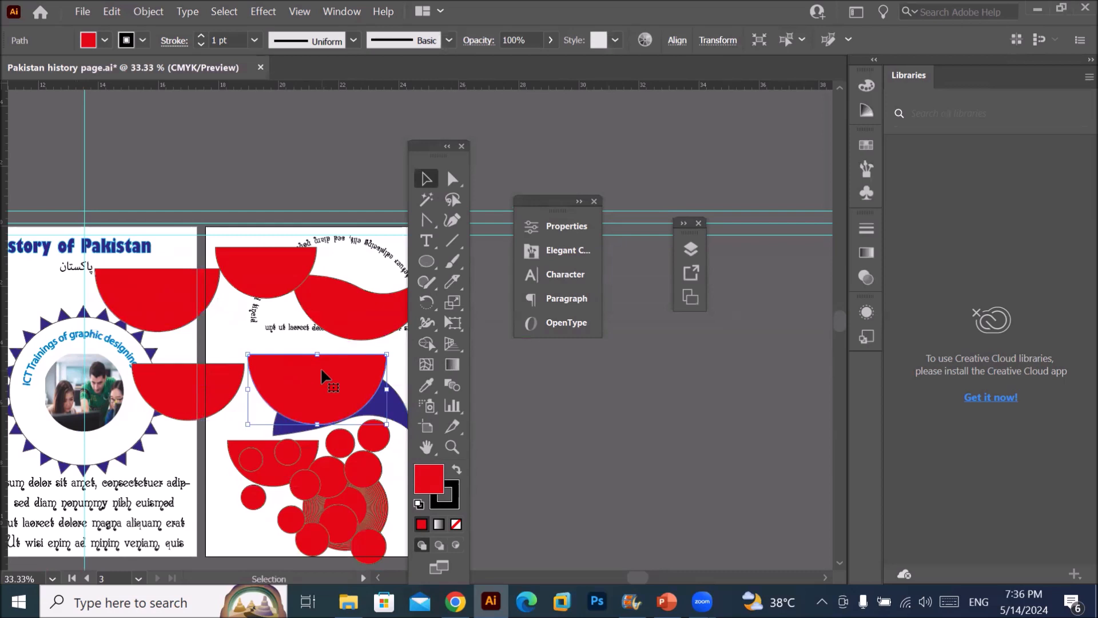
scroll(322, 377, down, 1)
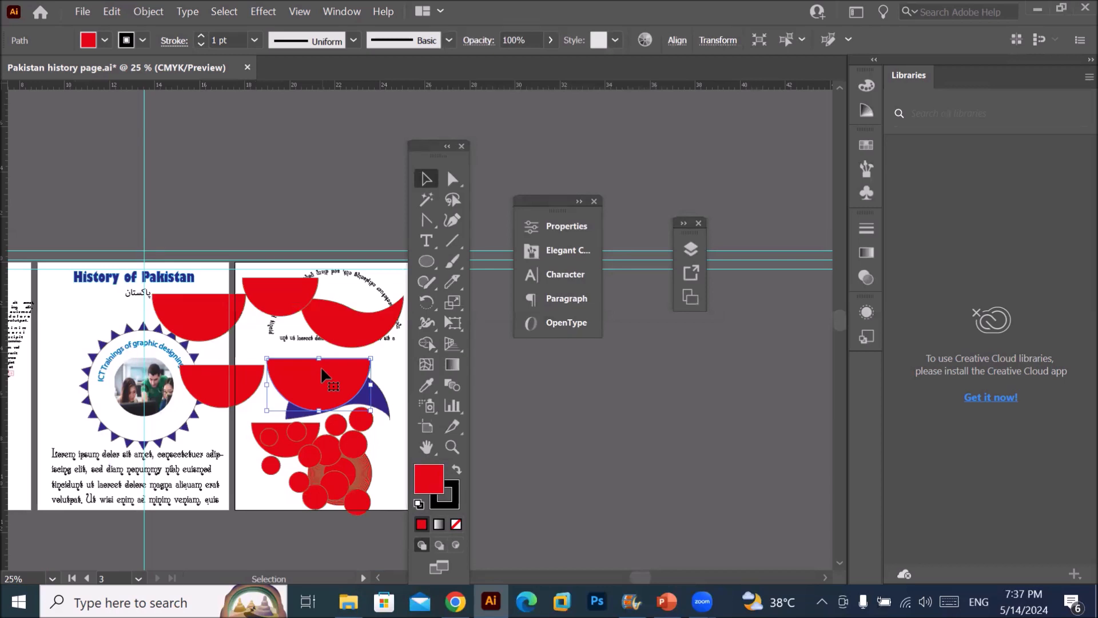
click(149, 10)
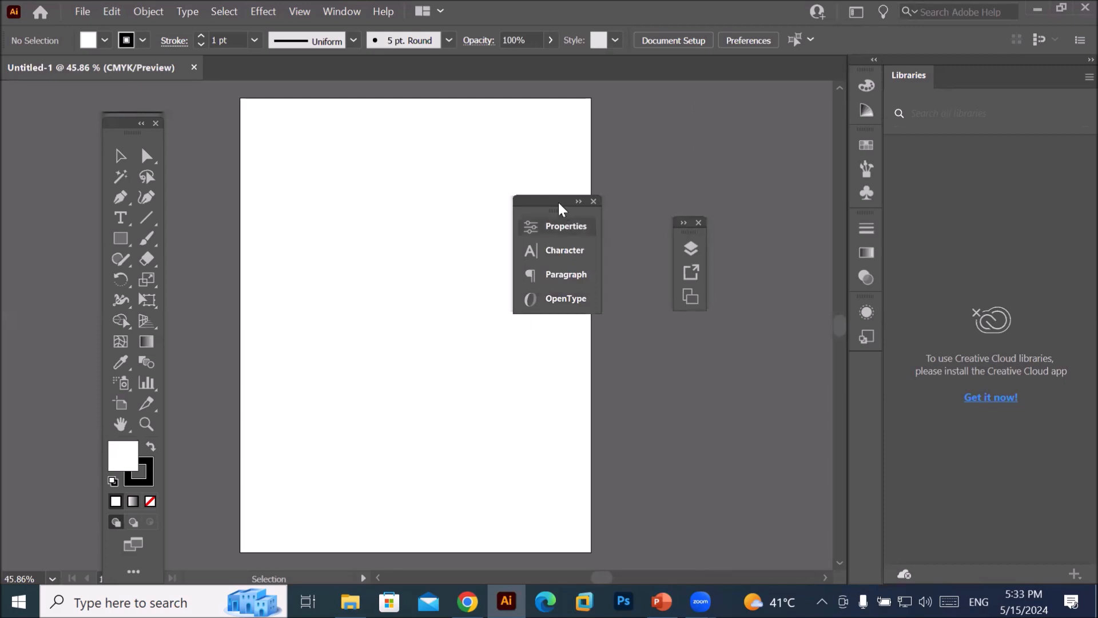
- Move the floating Properties, Character, Paragraph and OpenType group off the blank artboard to the empty canvas beside it
drag(554, 204, 653, 341)
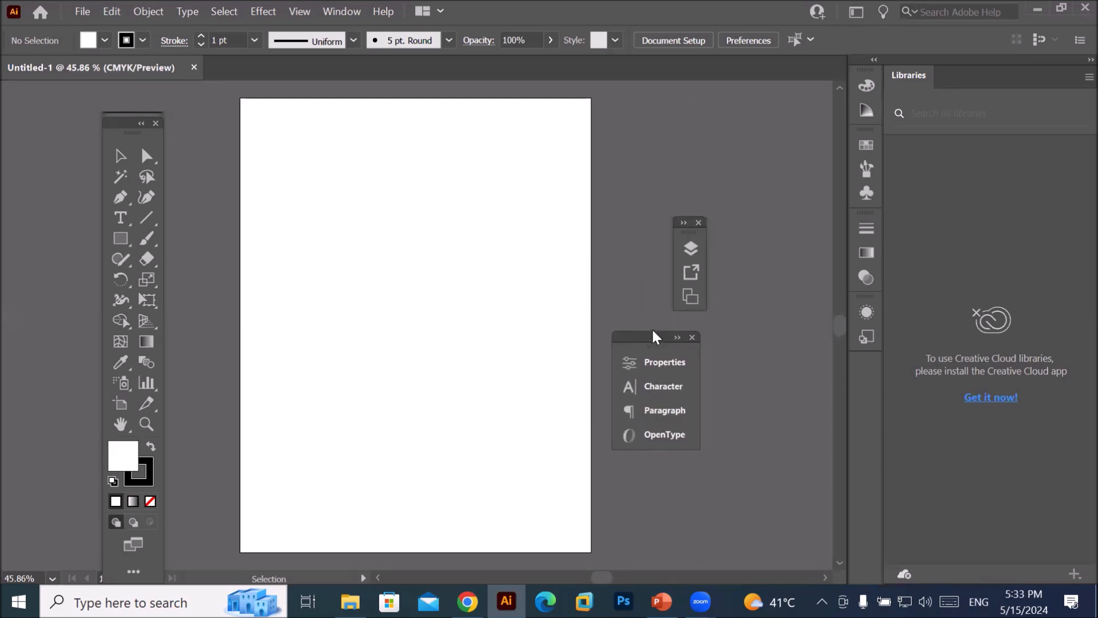
click(344, 12)
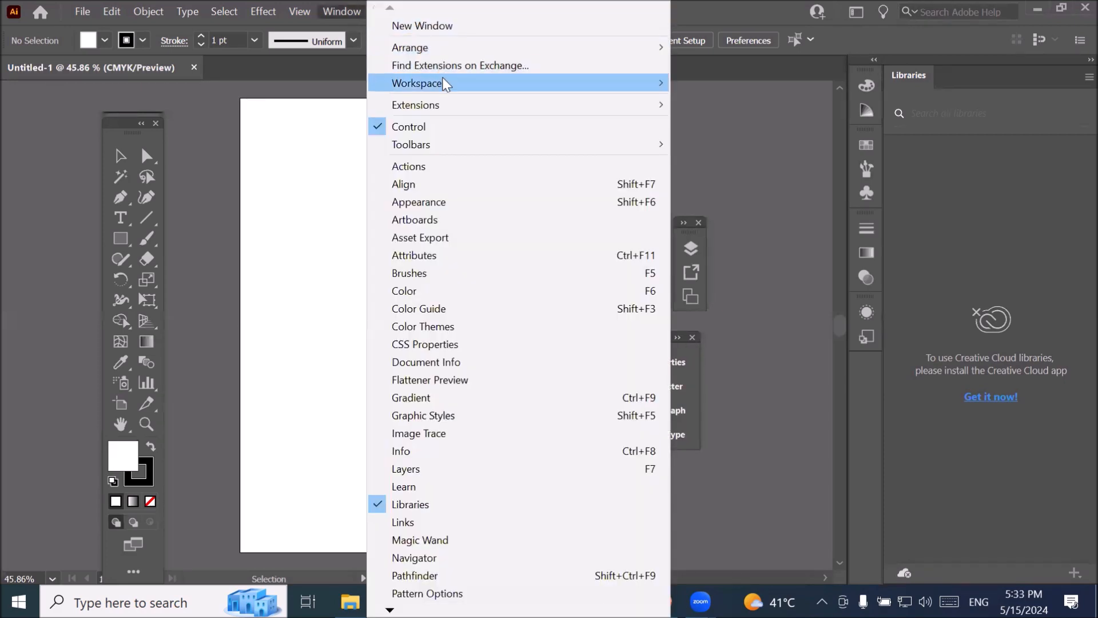
- Reset the Essentials Classic workspace and float the toolbar next to the artboard
mouse_move(446, 84)
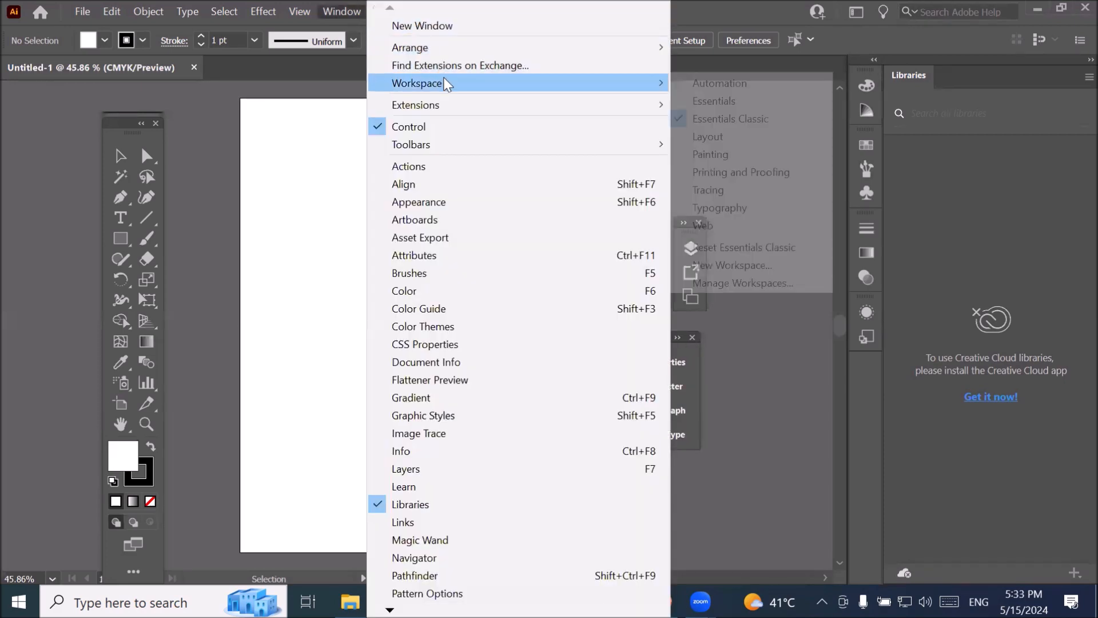
click(743, 248)
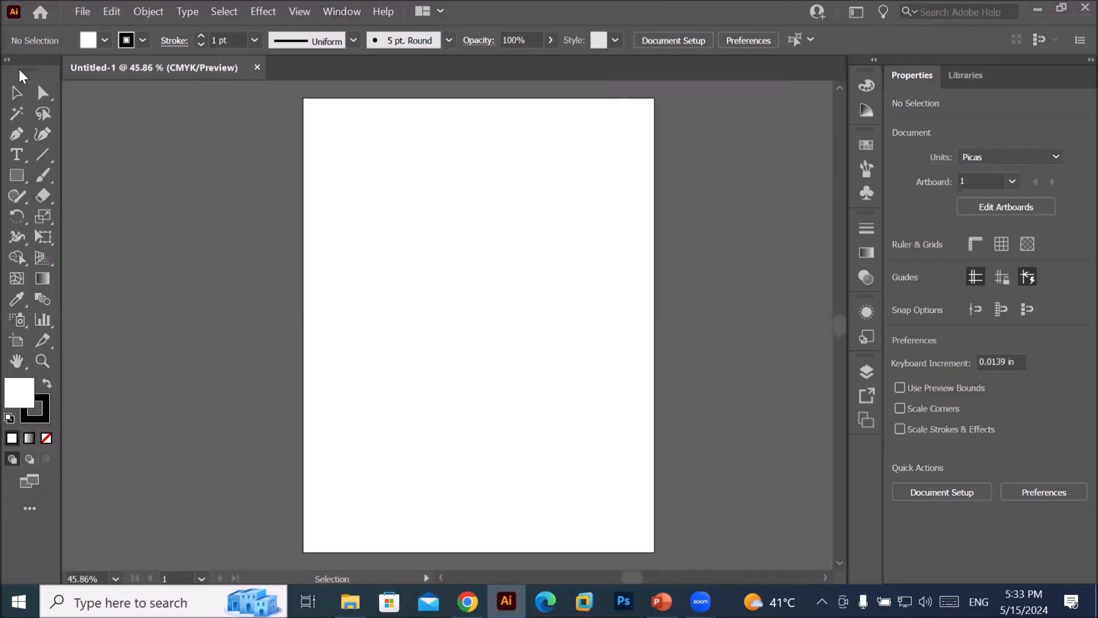
drag(21, 63, 191, 115)
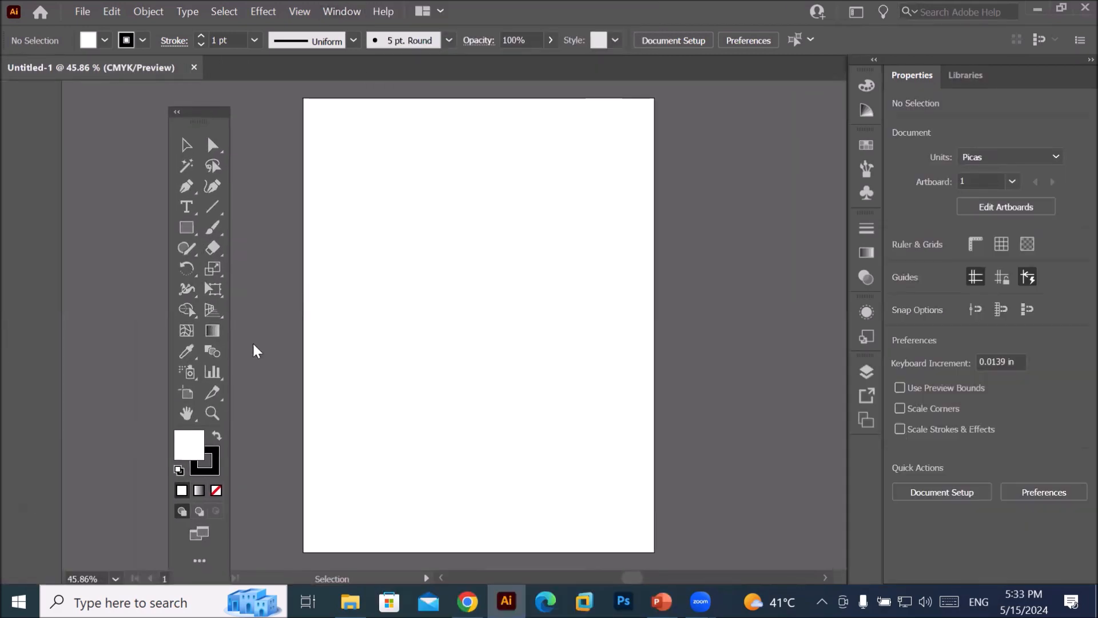
- Draw a square of about 1.57 in at the artboard's upper-left corner, moving the floating toolbar clear of it
click(187, 227)
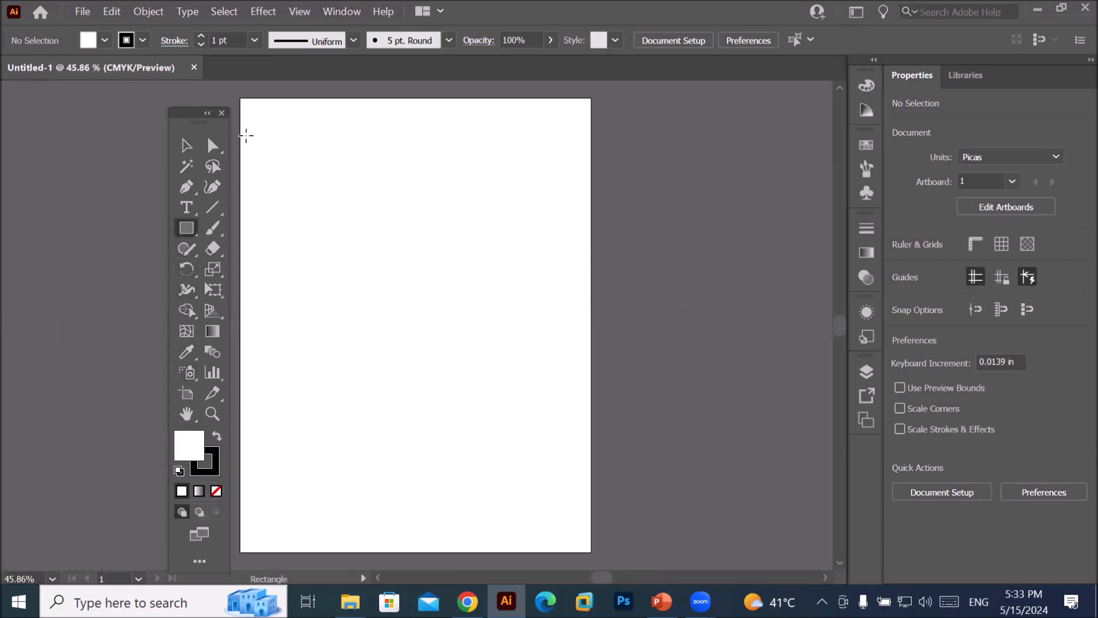
drag(242, 101, 305, 166)
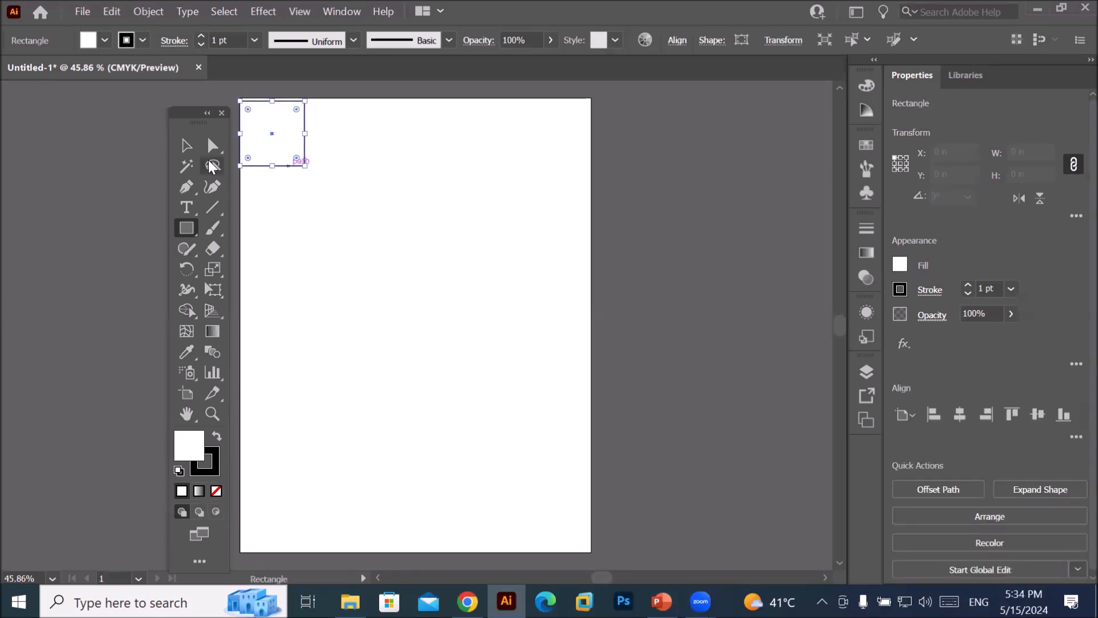
drag(188, 114, 165, 109)
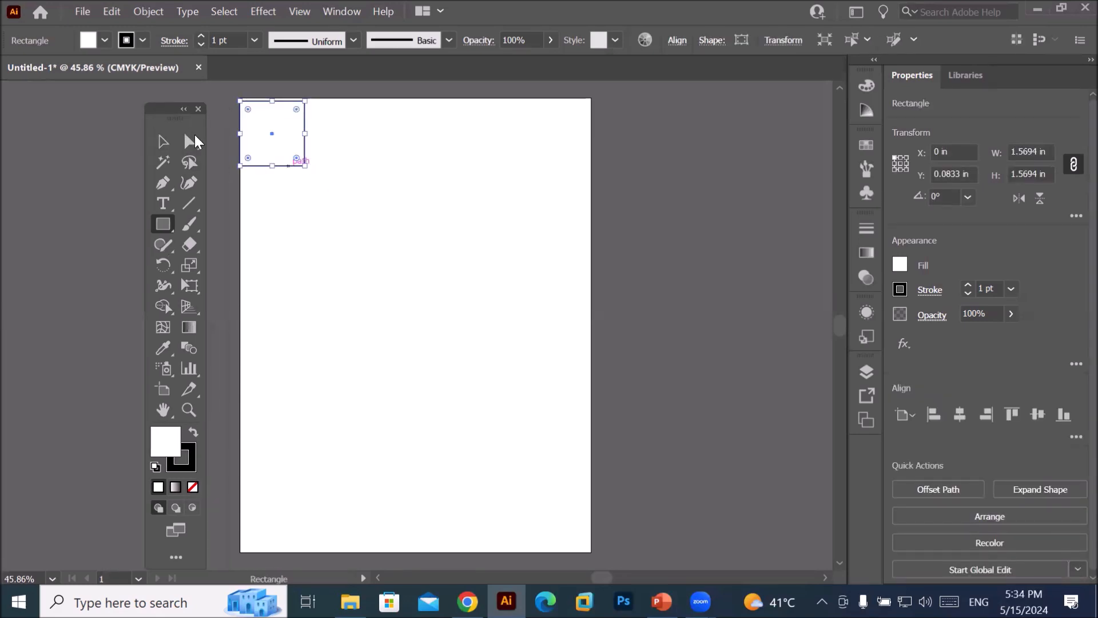
- Copy the square sideways edge to edge and repeat the copy to form a row of five squares
key(v)
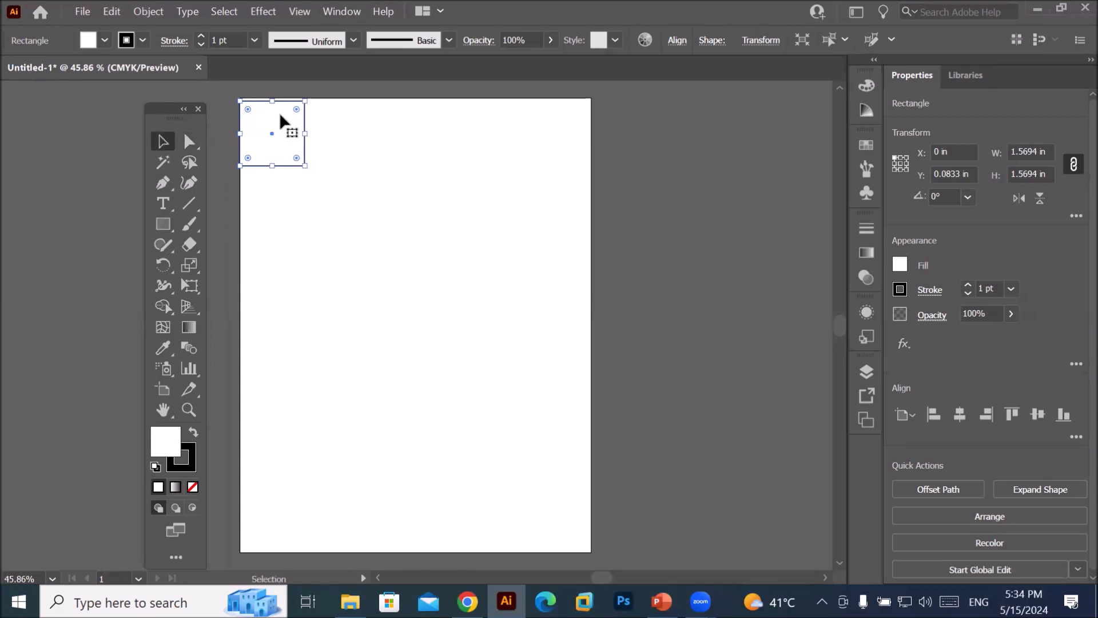
alt+drag(280, 115, 350, 118)
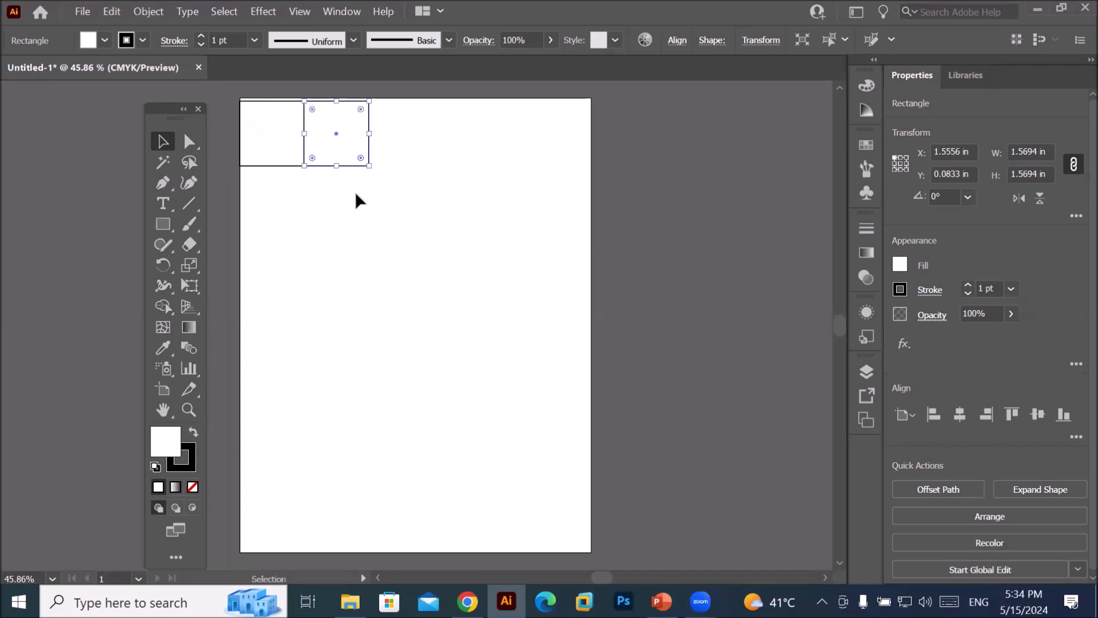
key(ctrl+d)
key(ctrl+d)
key(ctrl+d)
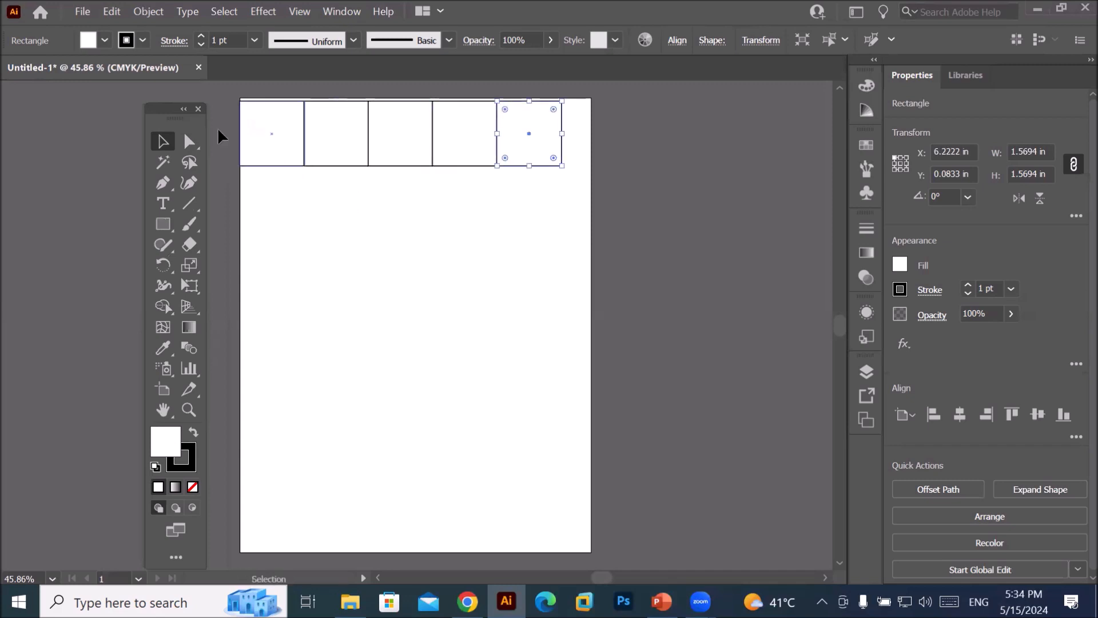
- Copy the whole row of squares downward with a small gap and repeat the copy until there are six rows
drag(216, 98, 586, 189)
drag(522, 172, 522, 235)
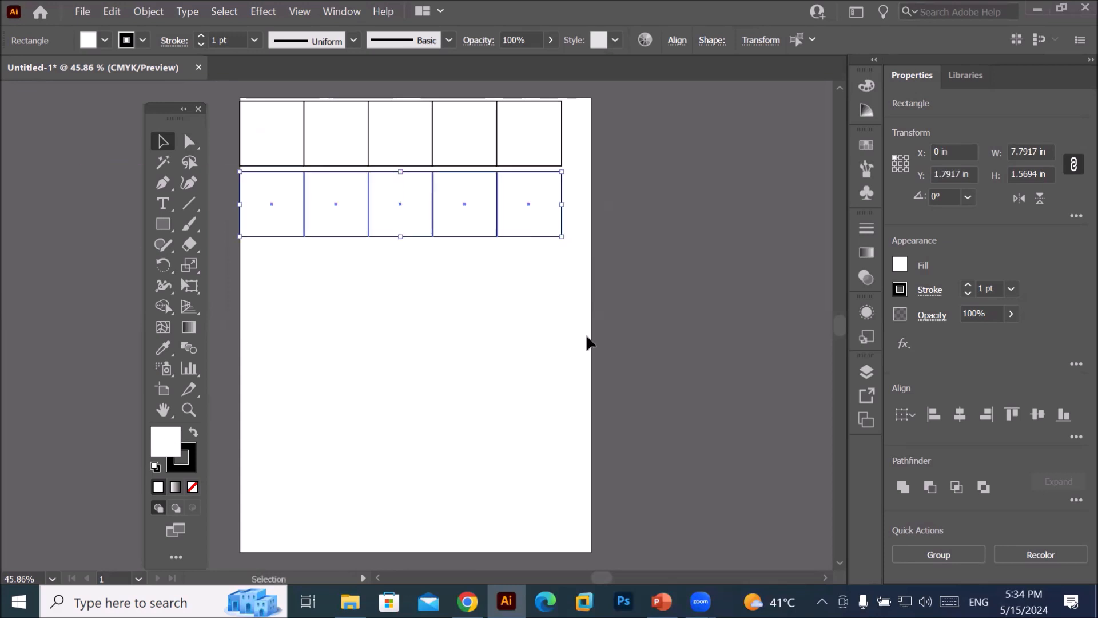
key(ctrl+d)
key(ctrl+d)
key(ctrl+d)
key(ctrl+d)
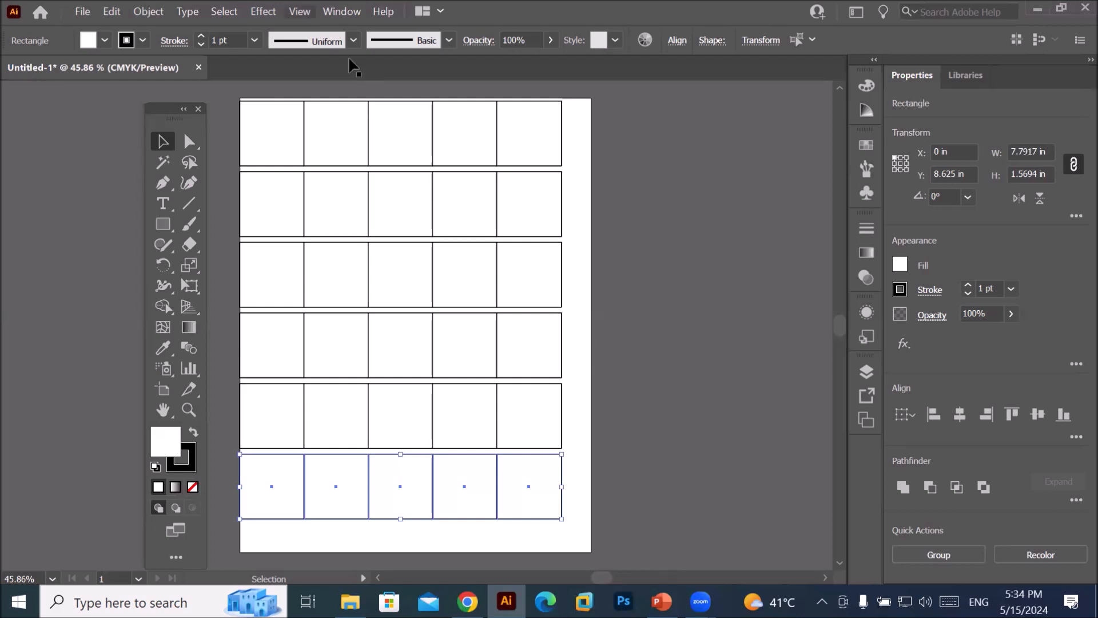
click(148, 12)
mouse_move(210, 33)
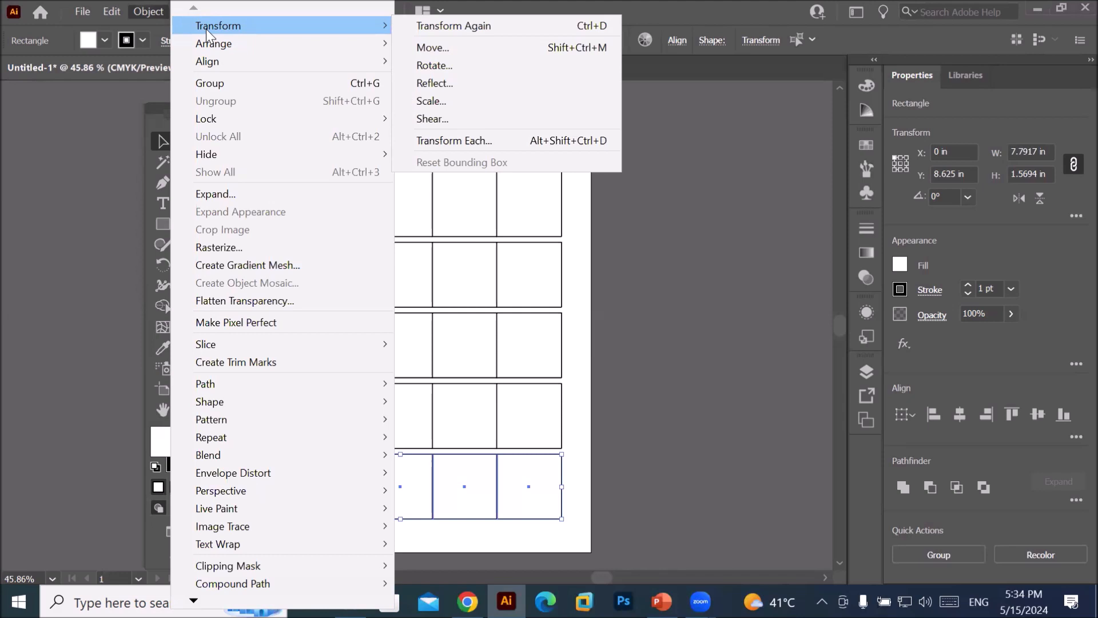
key(Escape)
key(Escape)
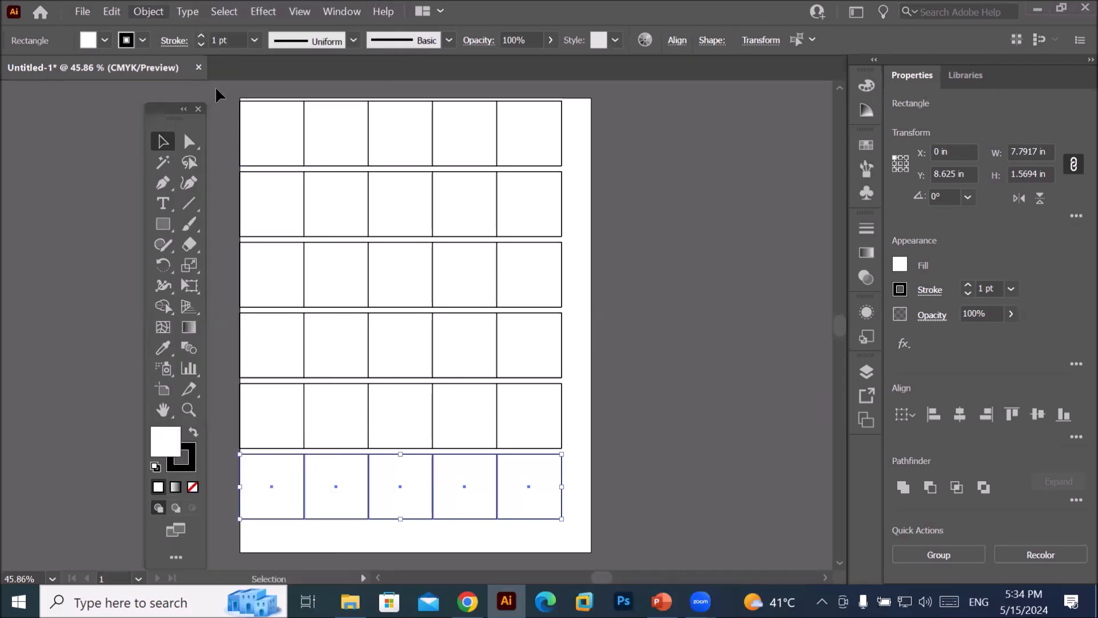
- Delete all the squares from the artboard
key(ctrl+a)
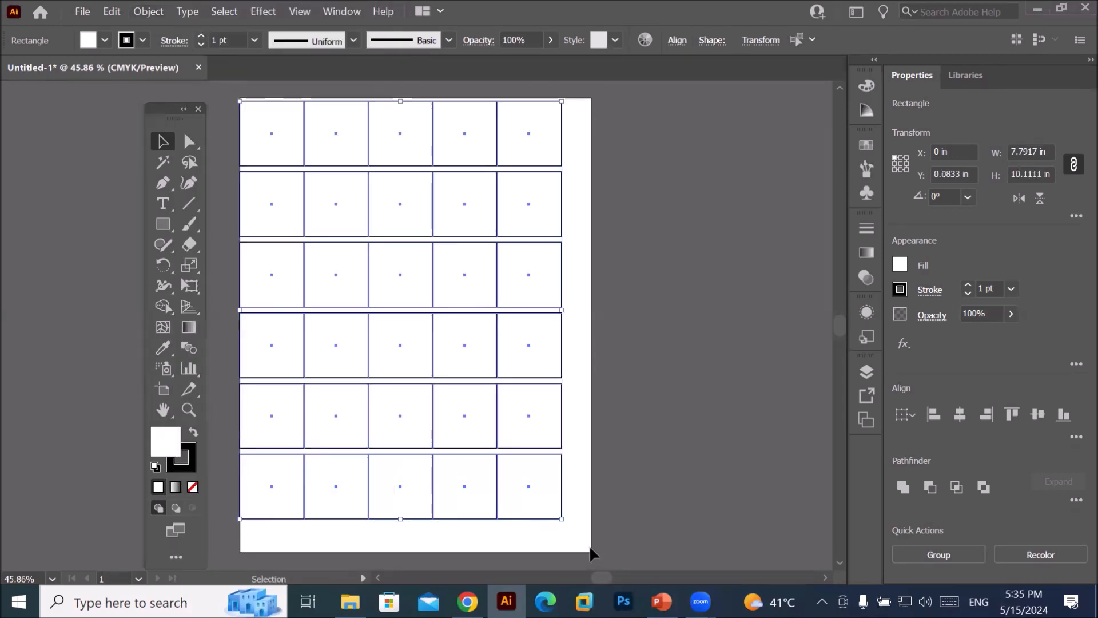
key(Delete)
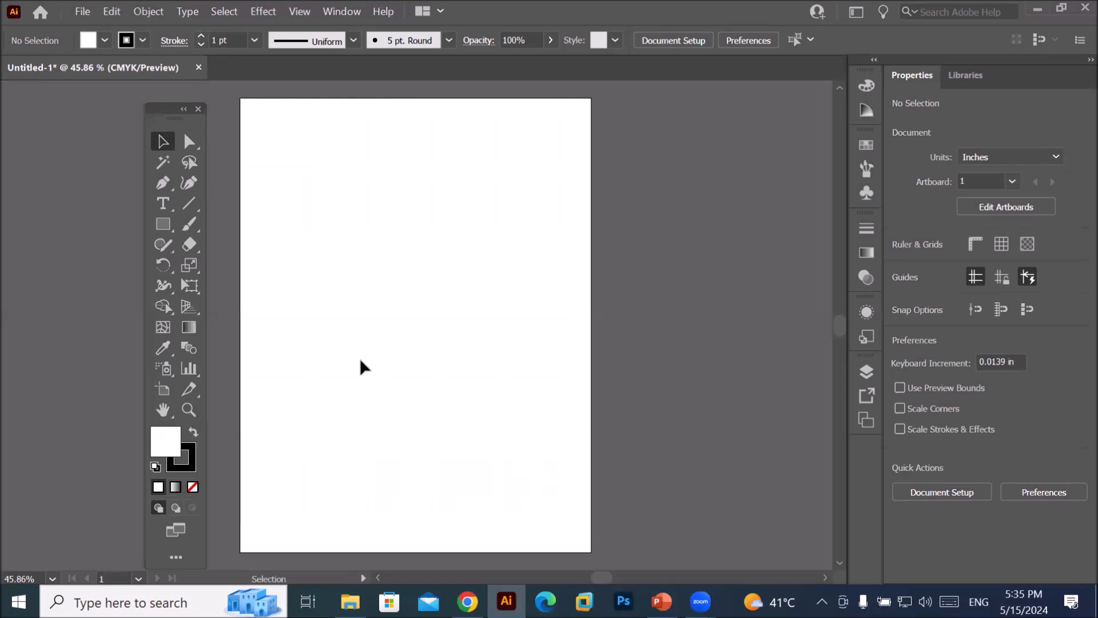
- Draw a rectangular grid with 5 horizontal and 5 vertical dividers across the whole artboard, about 8.42 by 10.82 in
click(190, 203)
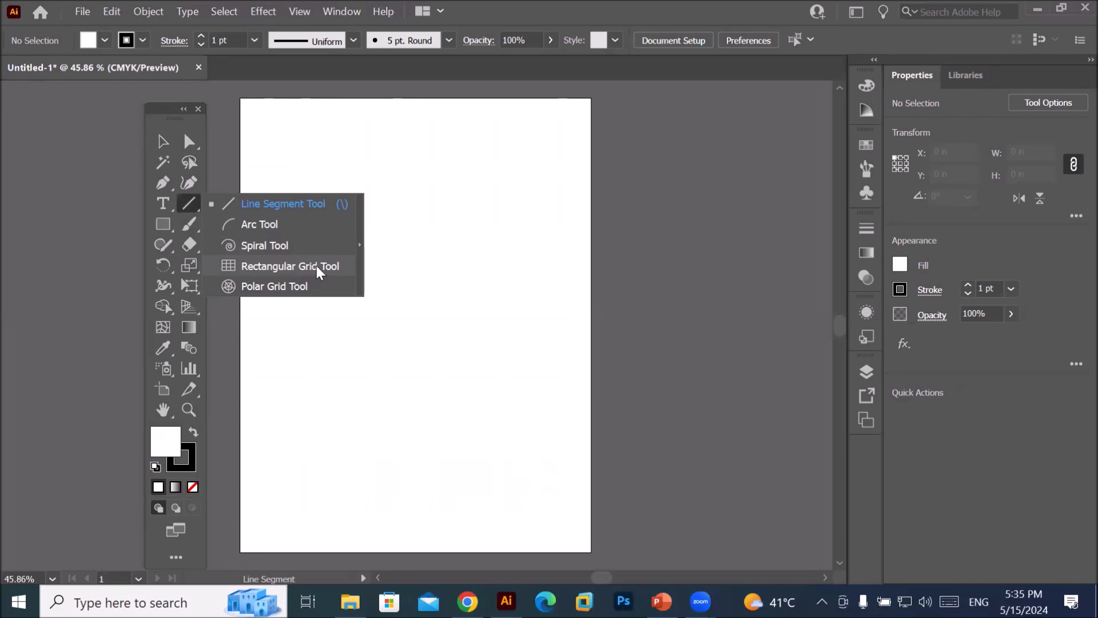
click(316, 265)
double_click(185, 205)
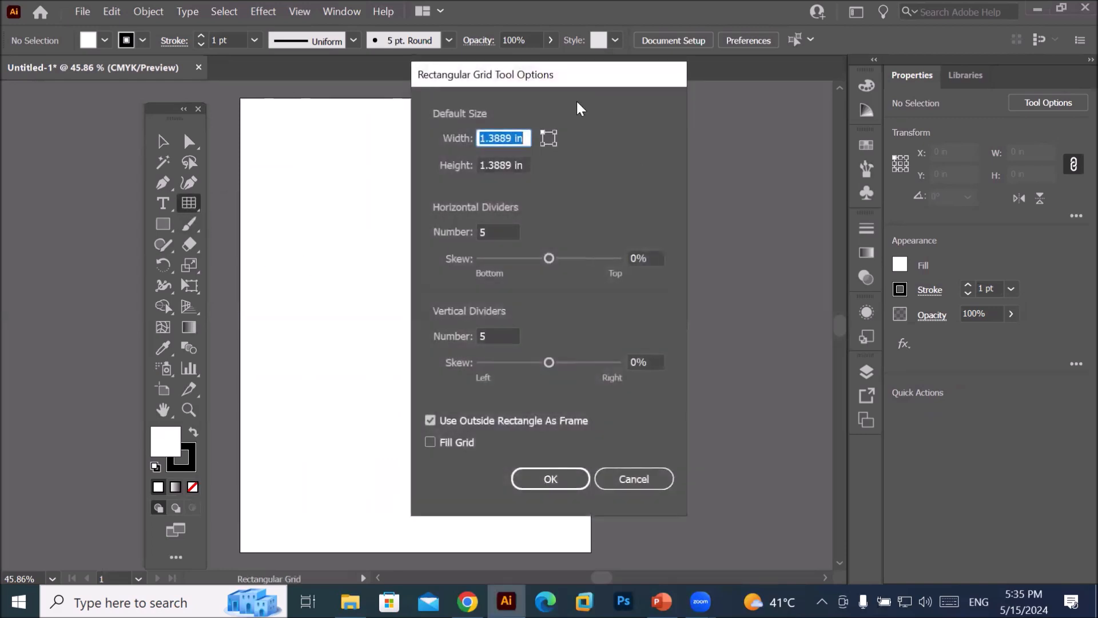
drag(561, 85, 579, 150)
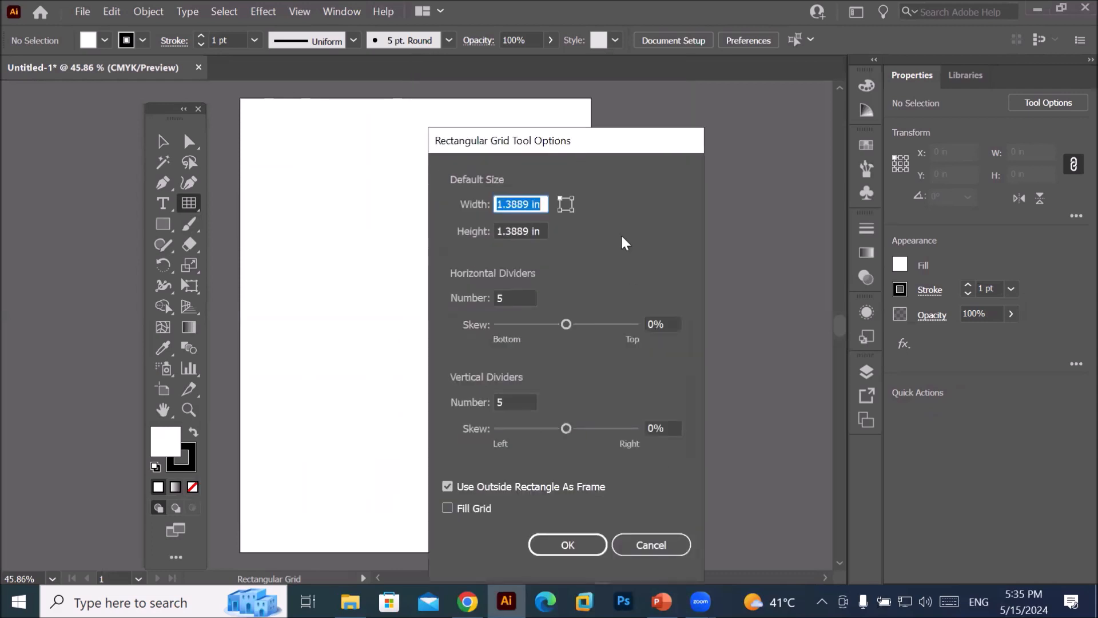
drag(579, 146, 582, 137)
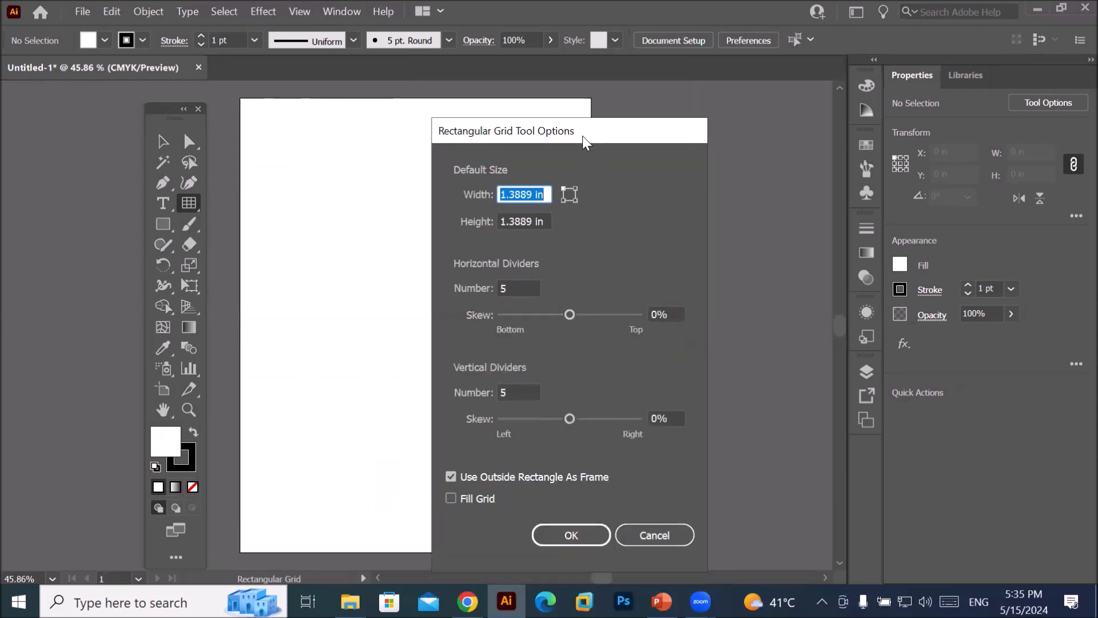
click(520, 195)
click(526, 221)
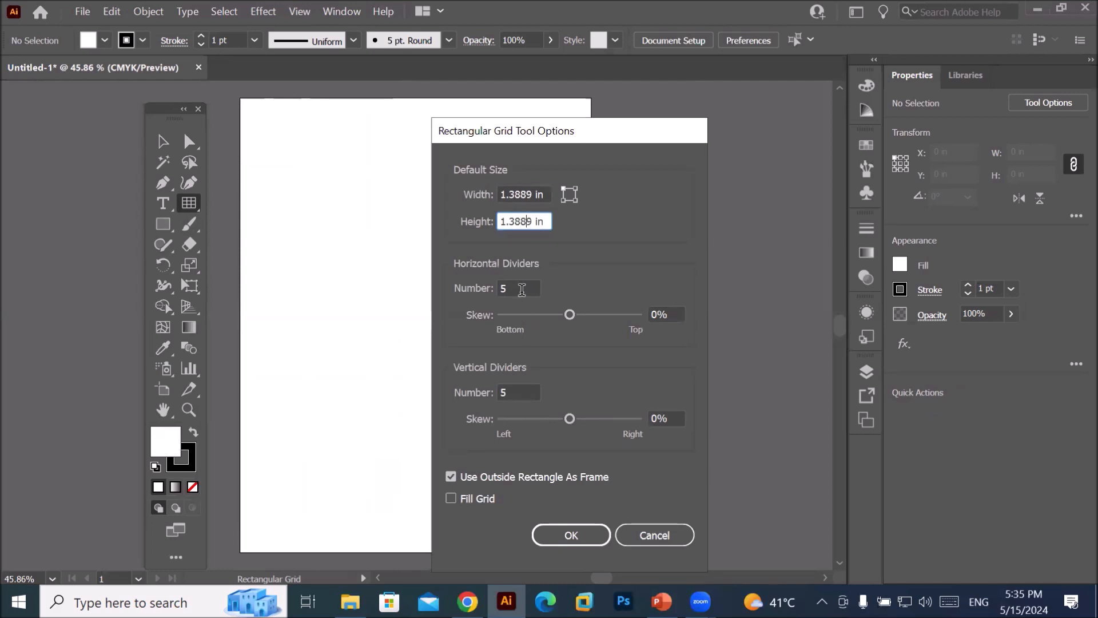
key(Tab)
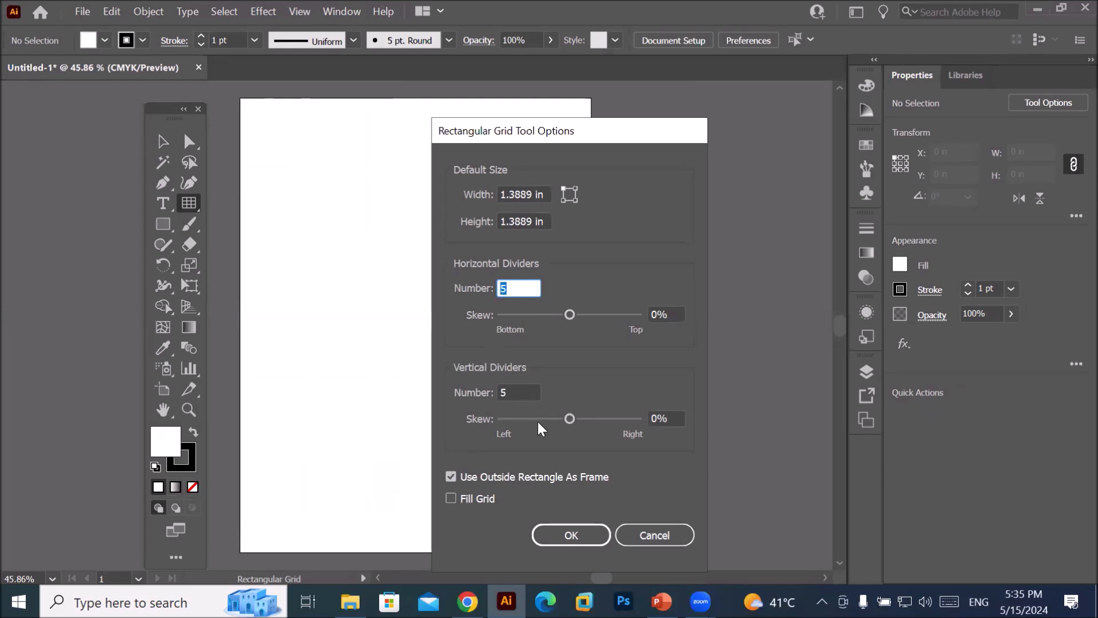
click(520, 391)
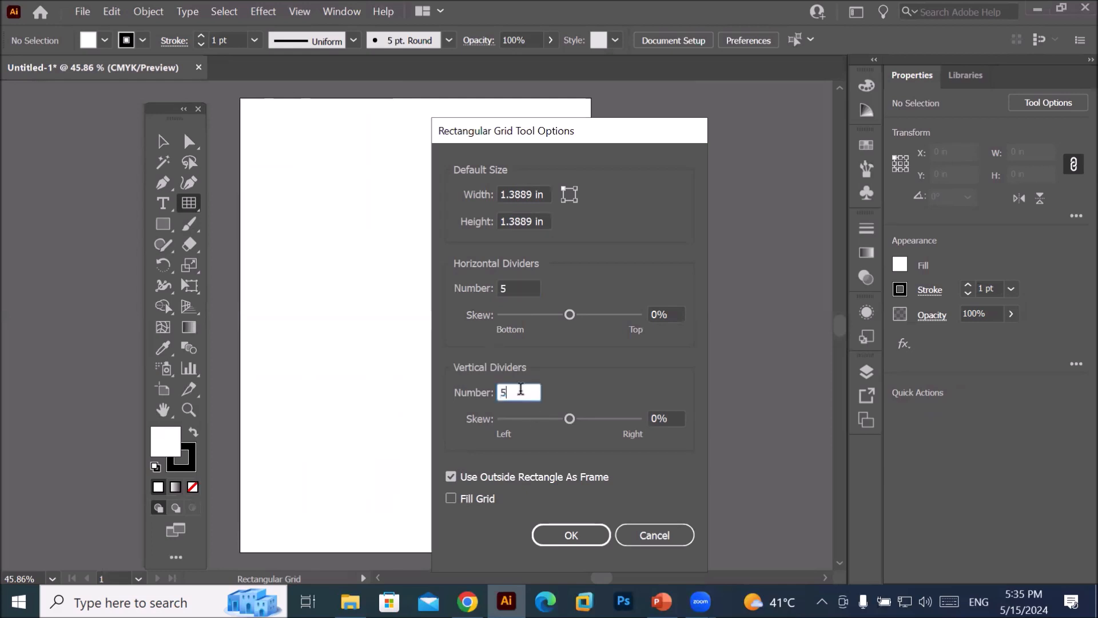
double_click(521, 392)
click(563, 540)
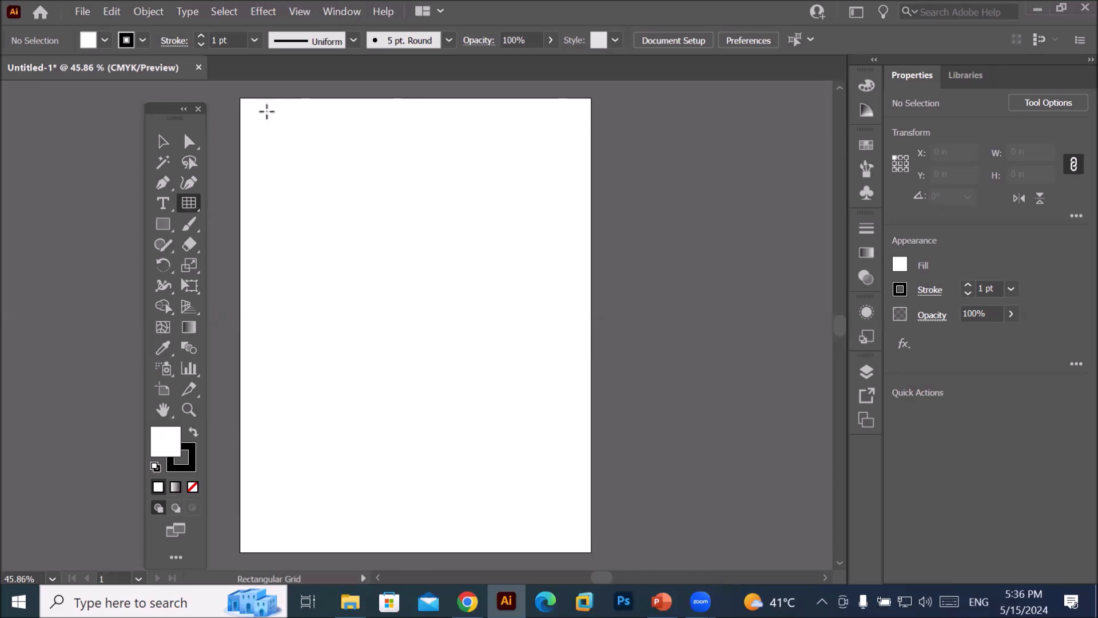
drag(243, 101, 590, 547)
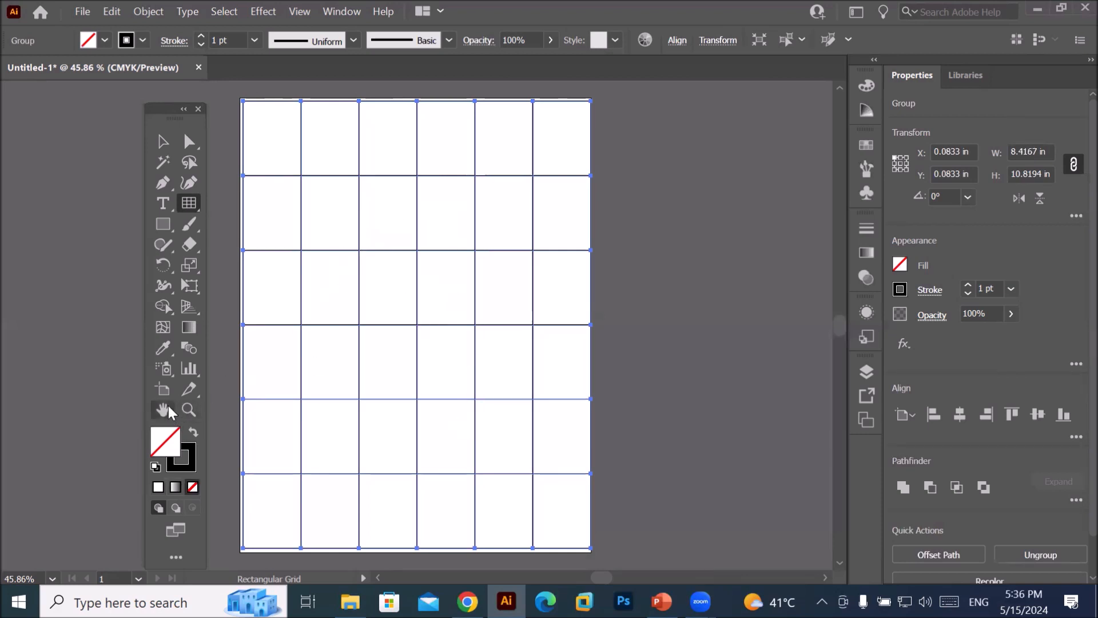
- Fill the four corner cells of the grid with red using the Live Paint Bucket
click(165, 307)
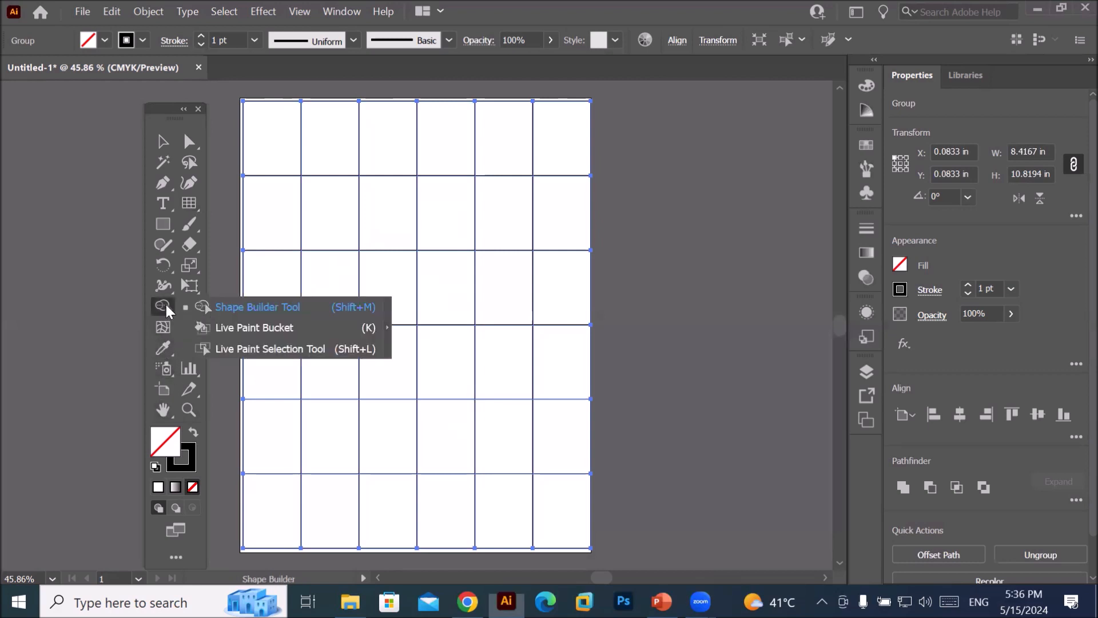
click(235, 327)
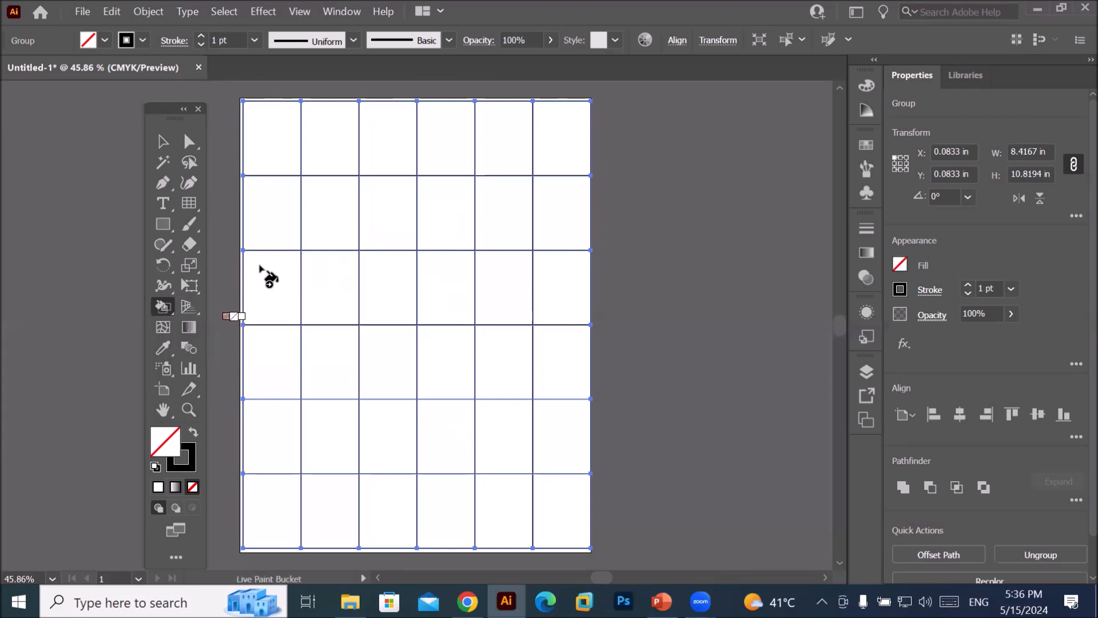
key(Right)
key(Right)
key(Right)
click(274, 132)
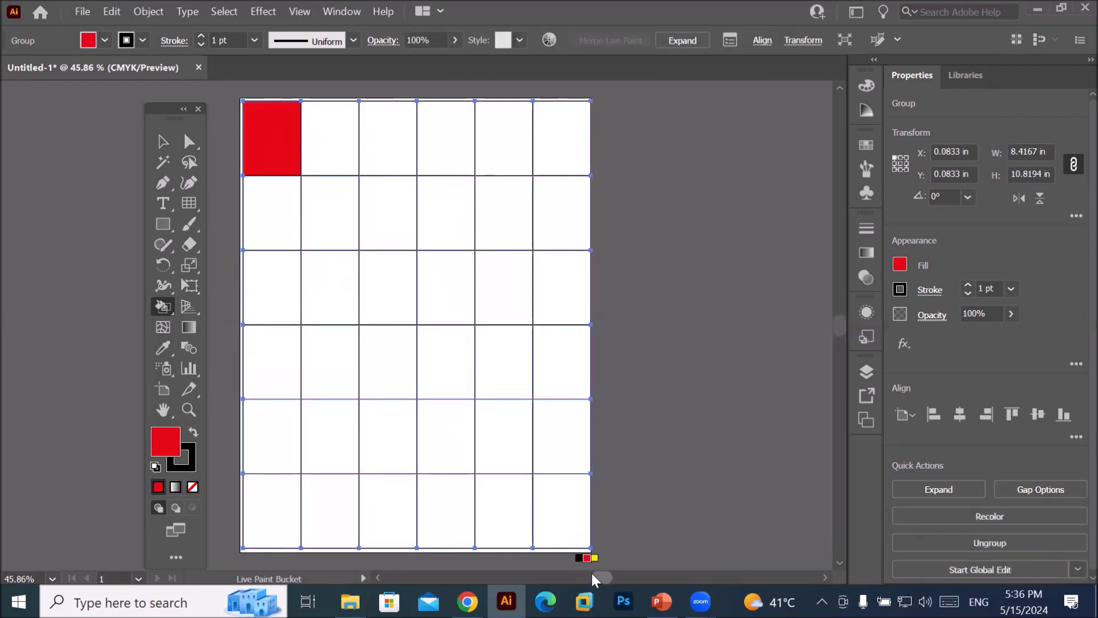
click(565, 522)
click(576, 145)
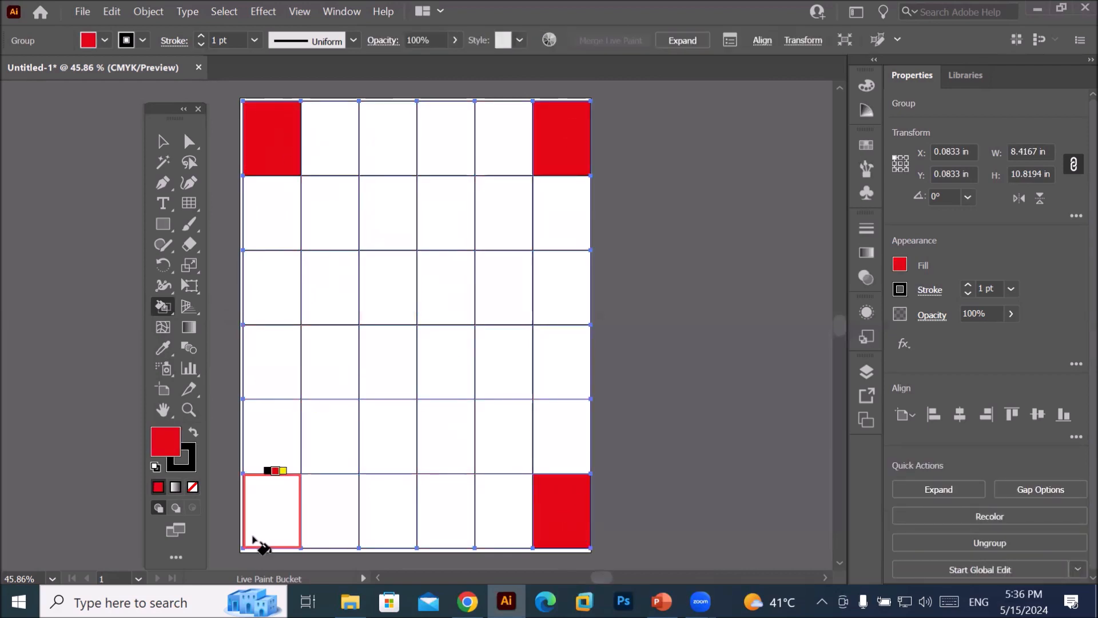
click(283, 518)
- Paint a green U shape in the grid, covering columns two and five in rows two to five, joined along row five
key(Right)
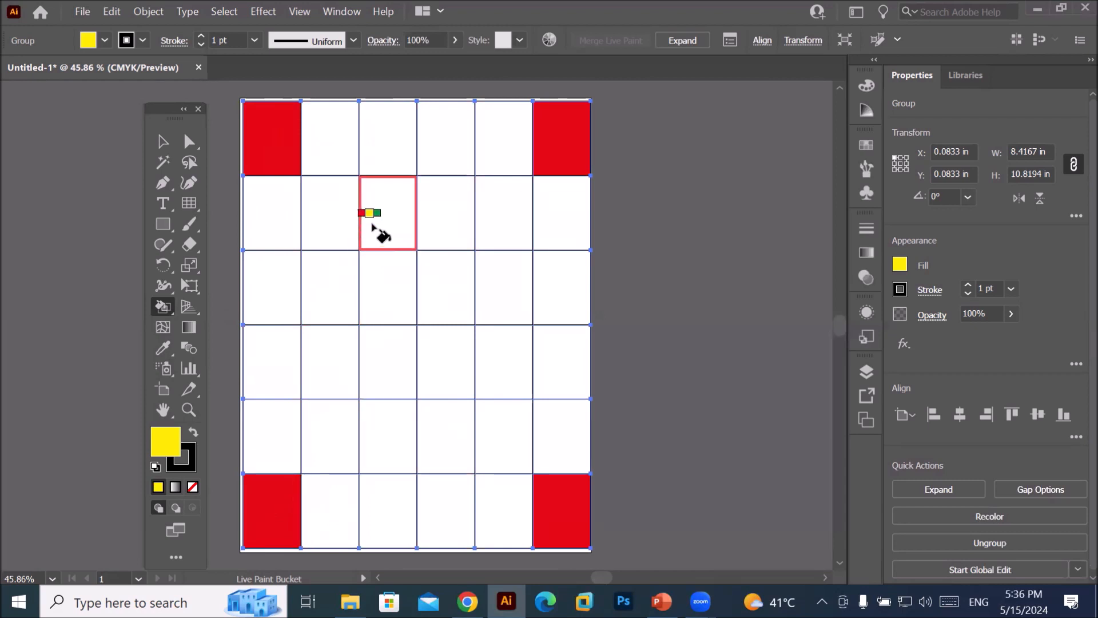
key(Right)
mouse_move(333, 222)
mouse_down()
mouse_move(318, 425)
mouse_move(484, 436)
mouse_move(515, 234)
mouse_up()
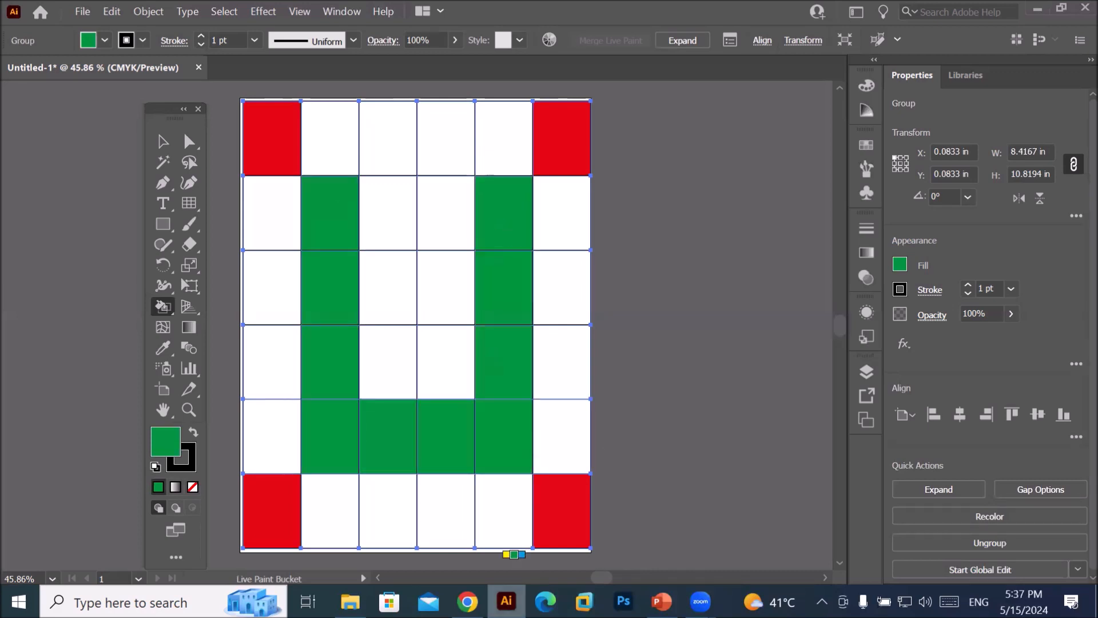
mouse_move(507, 600)
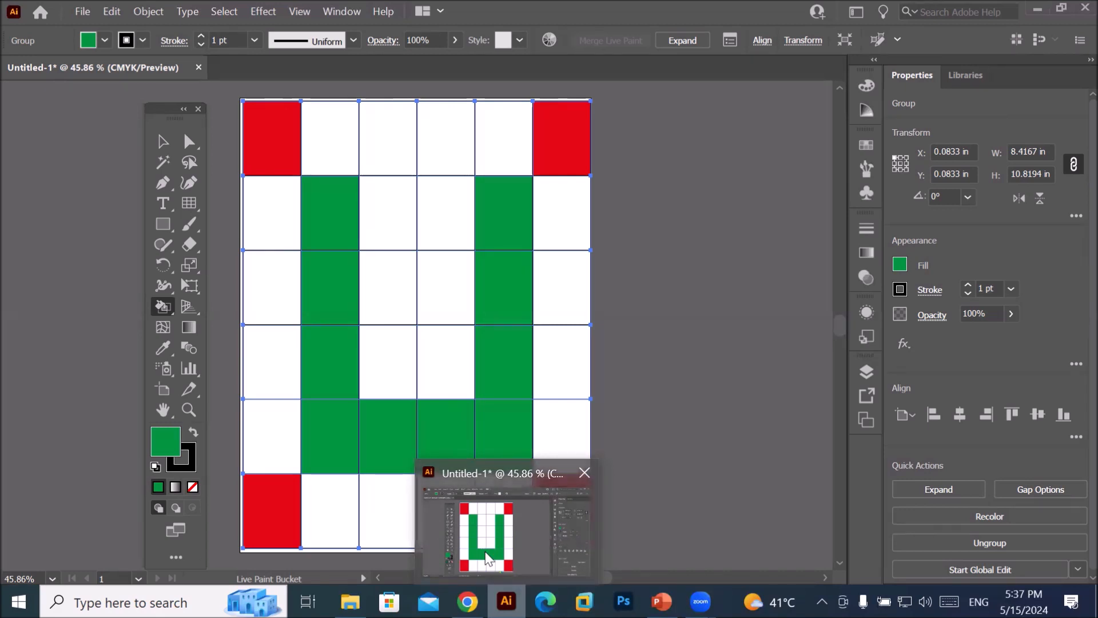
- Try to remove the stroke from the painted grid group
click(143, 39)
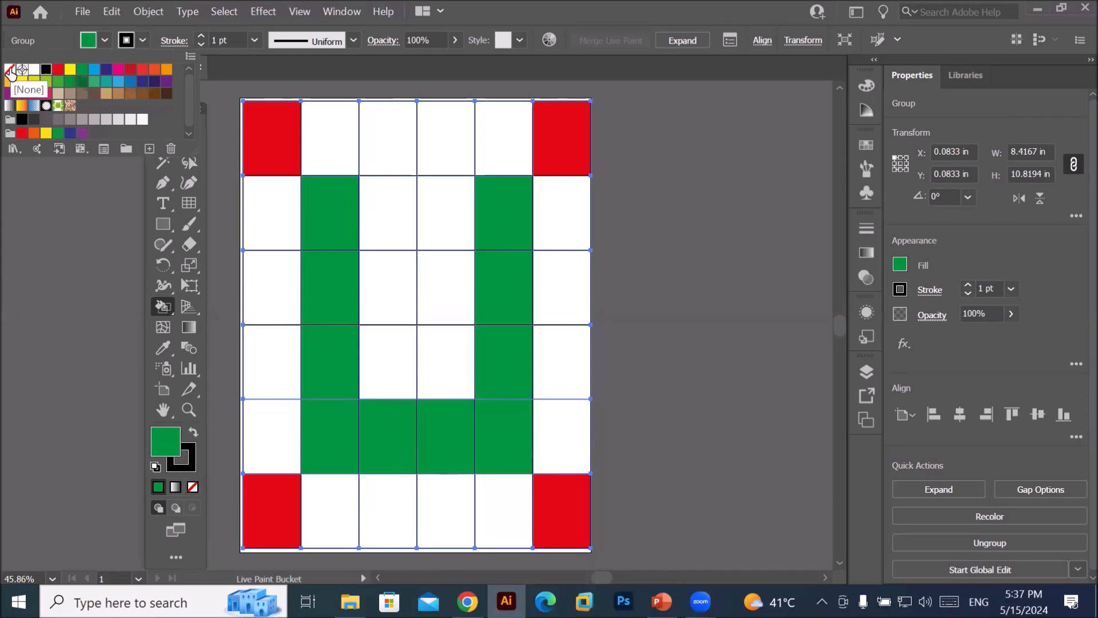
click(8, 70)
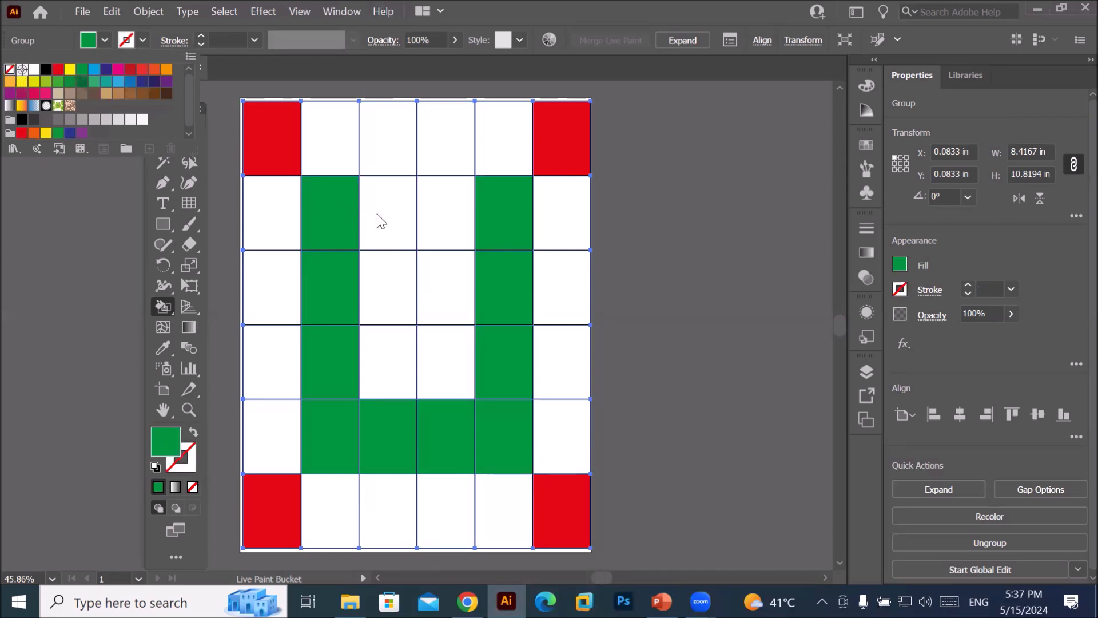
click(695, 214)
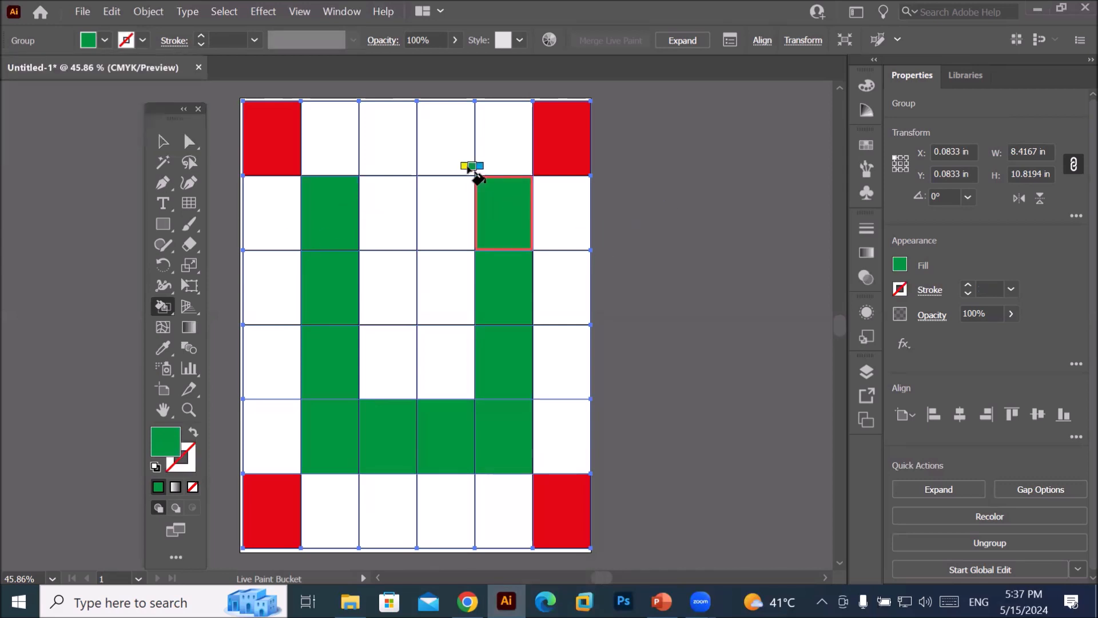
click(162, 141)
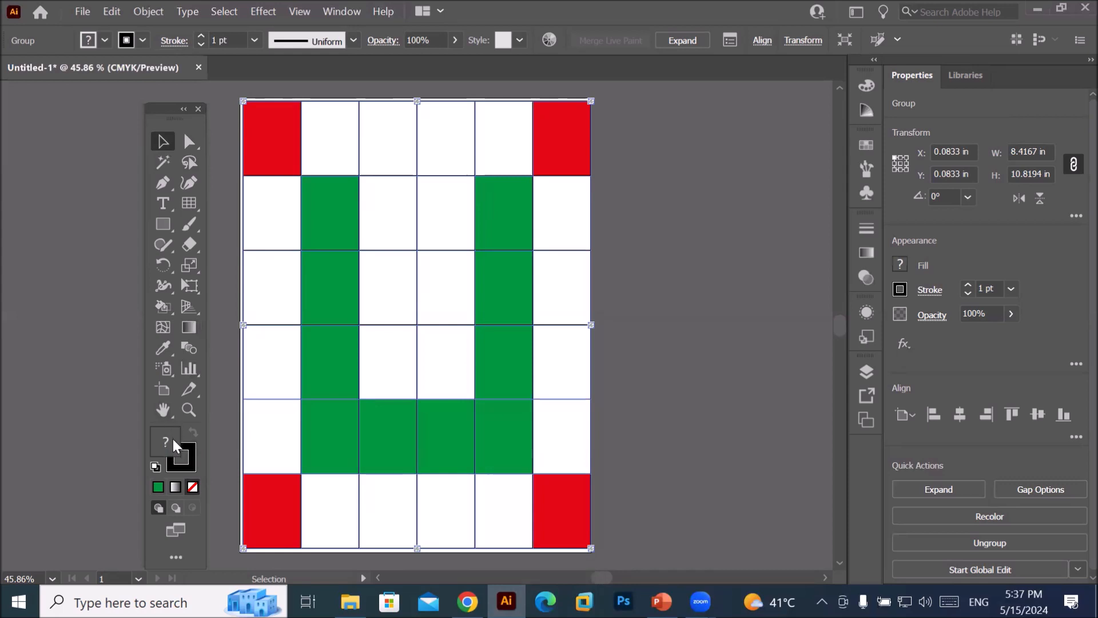
- Try to use the Shape Builder tool on the cells of the painted grid
click(161, 311)
click(160, 310)
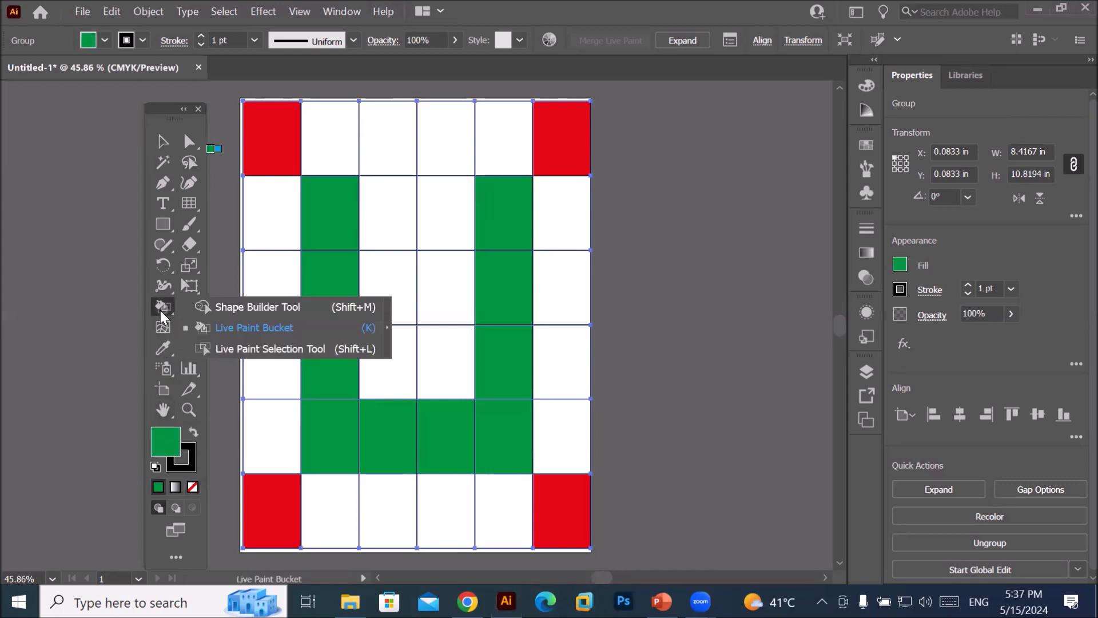
click(254, 308)
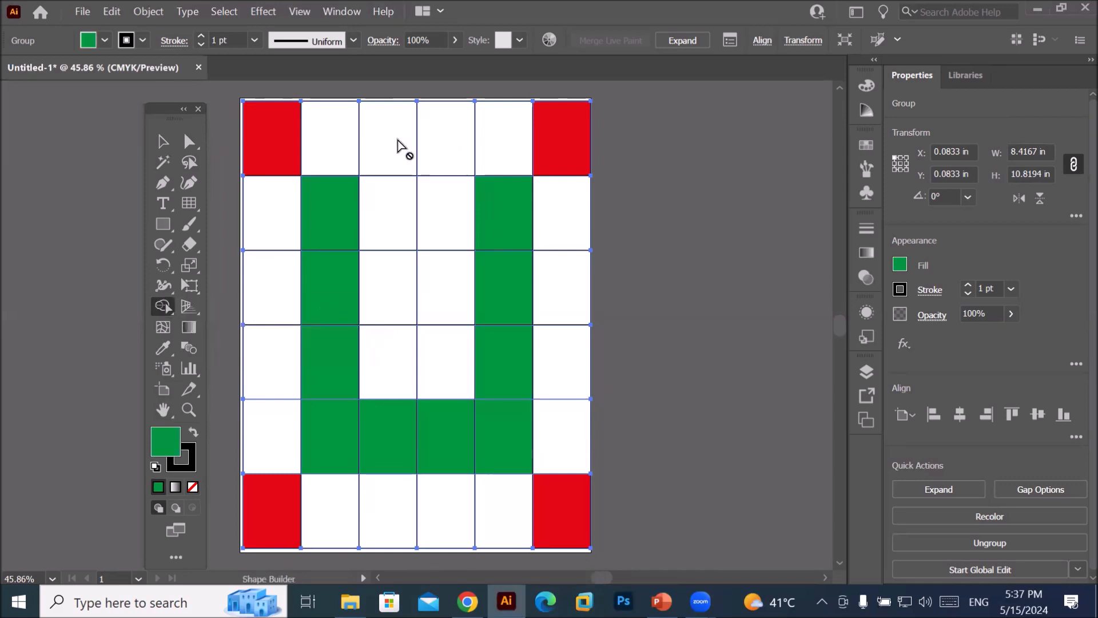
click(168, 144)
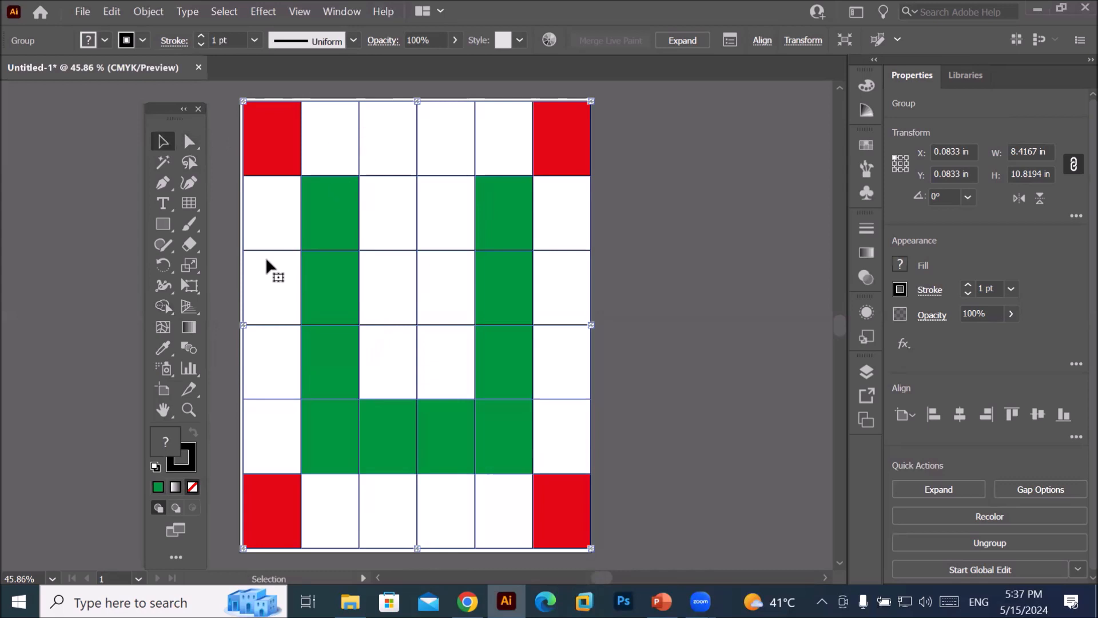
click(163, 303)
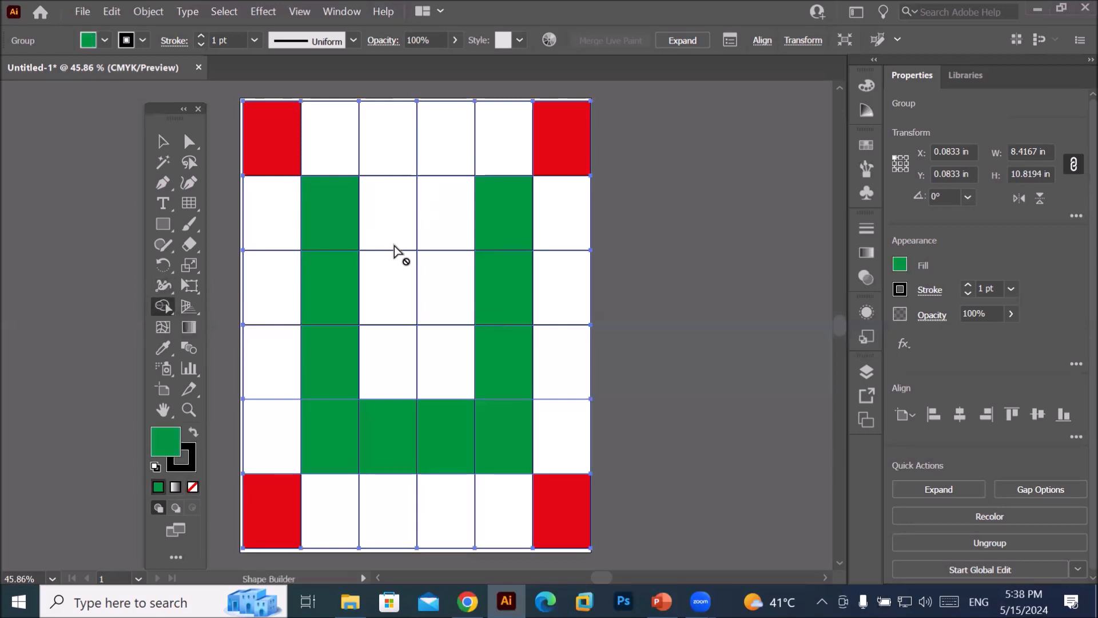
click(167, 142)
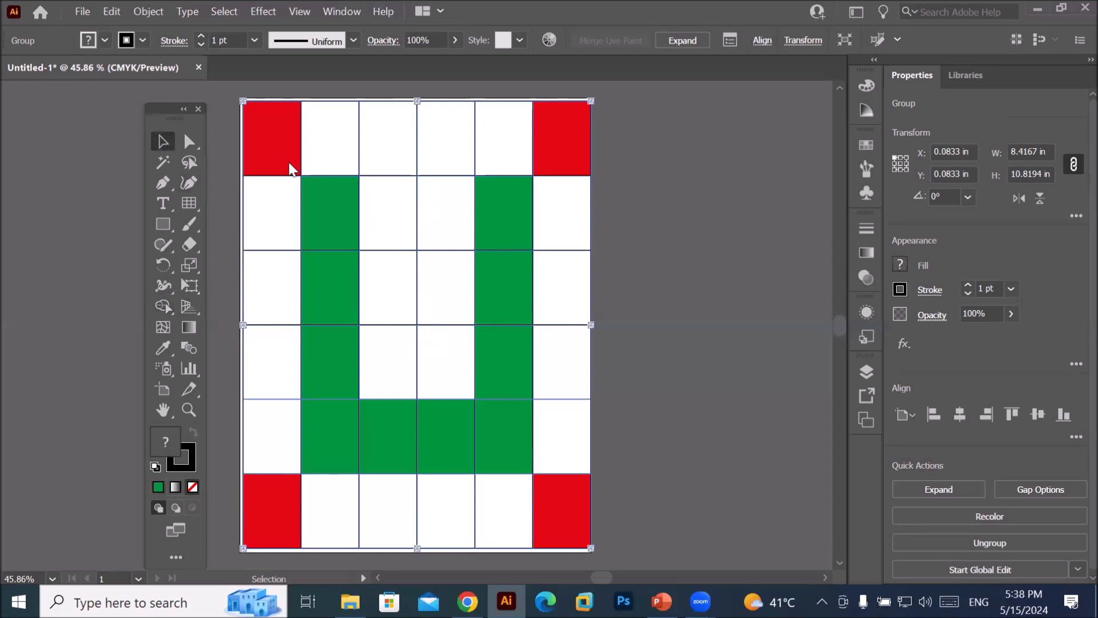
- Undo the cell painting and the grid itself until the artboard is empty
key(ctrl+z)
key(ctrl+z)
key(ctrl+z)
key(ctrl+z)
key(ctrl+z)
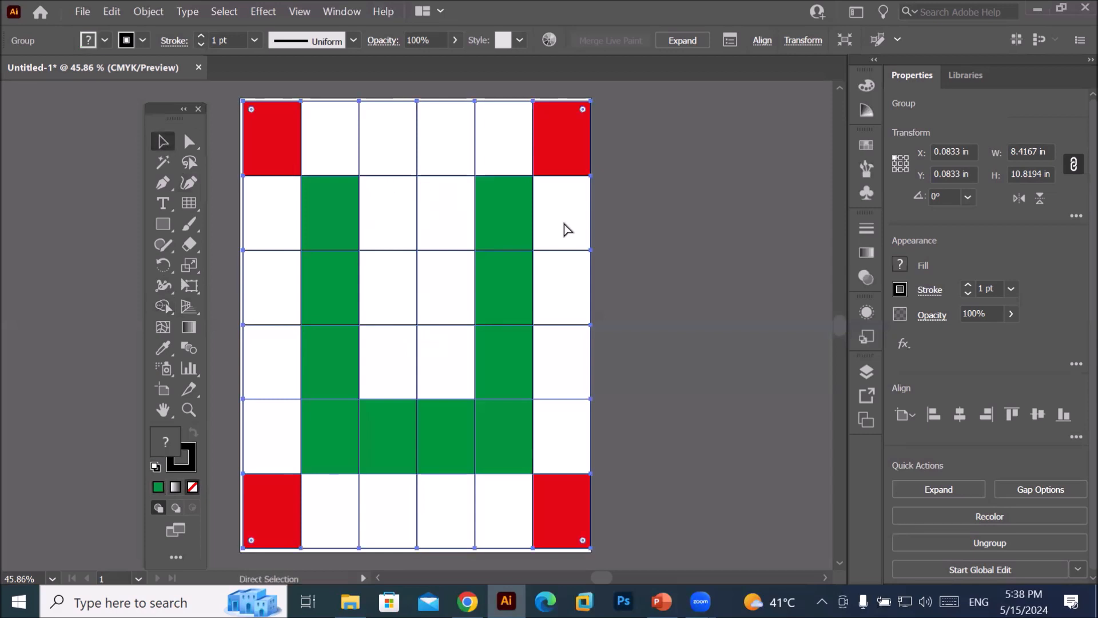
key(ctrl+z)
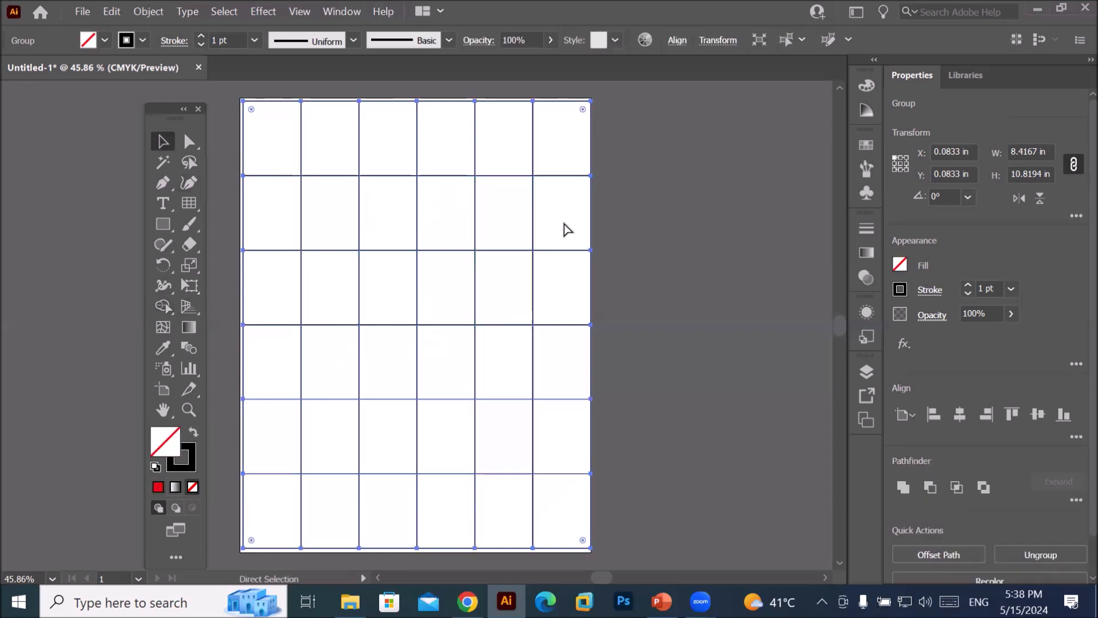
key(ctrl+z)
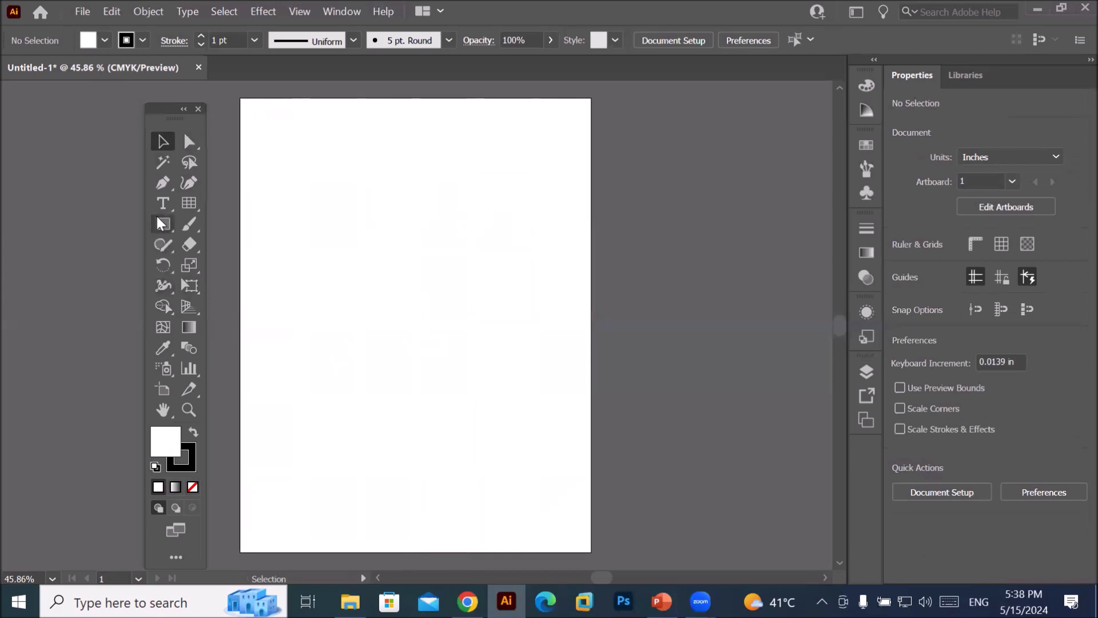
- Draw a rectangular grid with 10 horizontal and 8 vertical dividers in the middle of the artboard, about 5.99 by 6.54 in
double_click(189, 204)
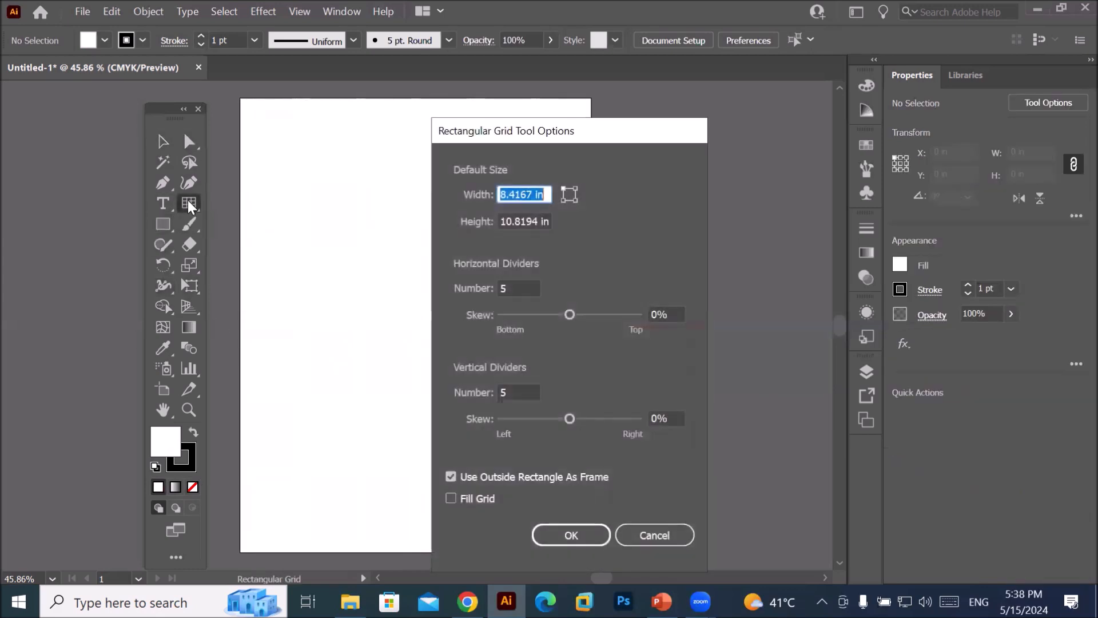
click(520, 287)
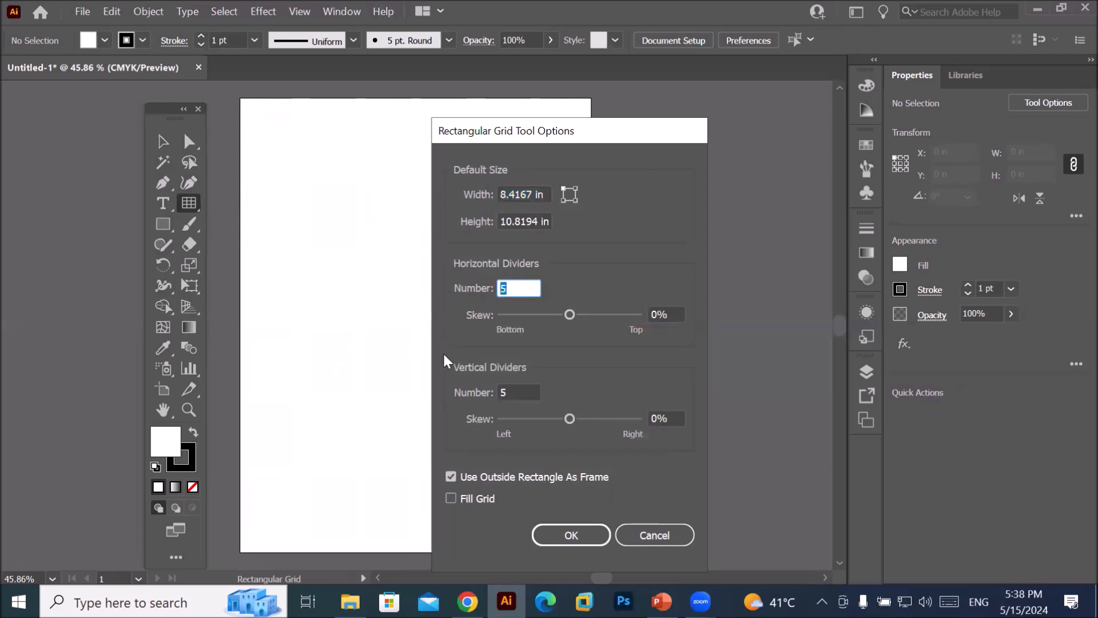
text(10)
click(523, 392)
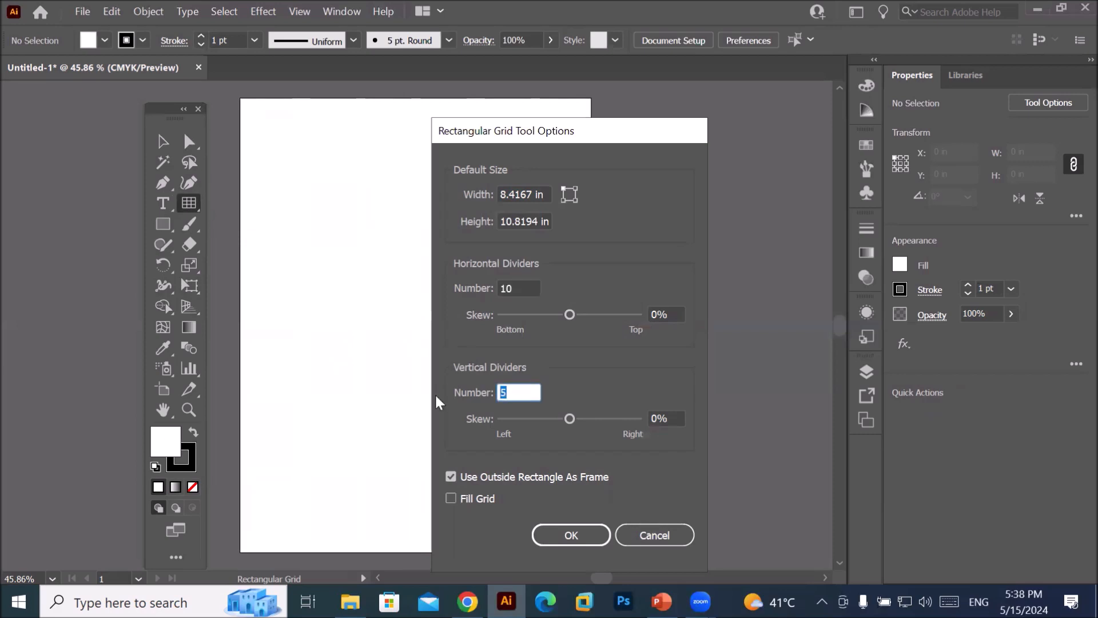
text(8)
click(575, 531)
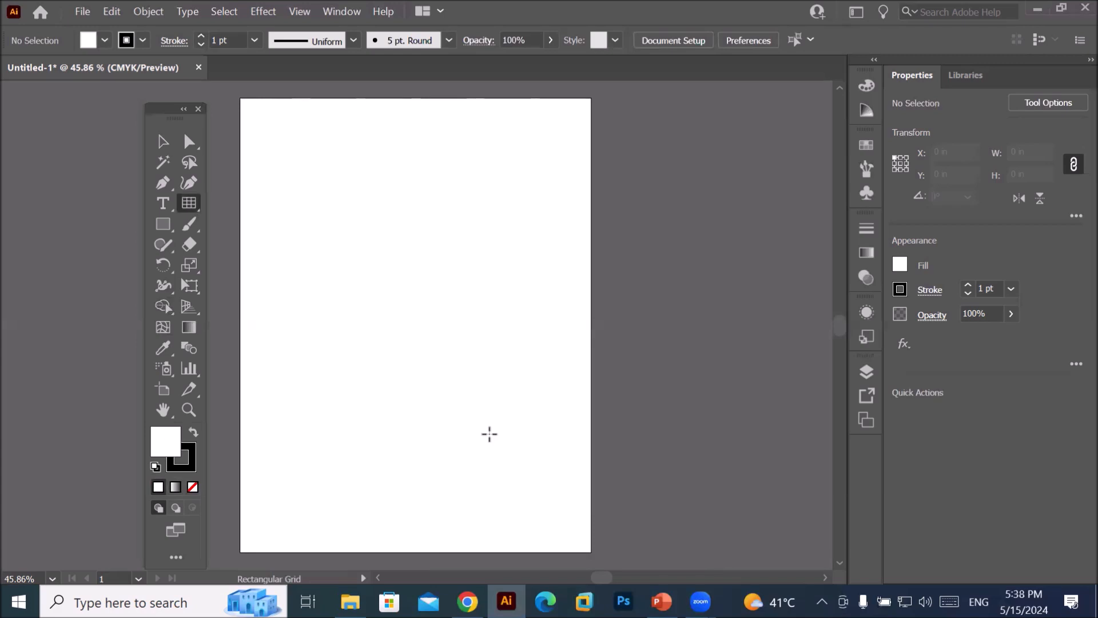
drag(293, 166, 541, 436)
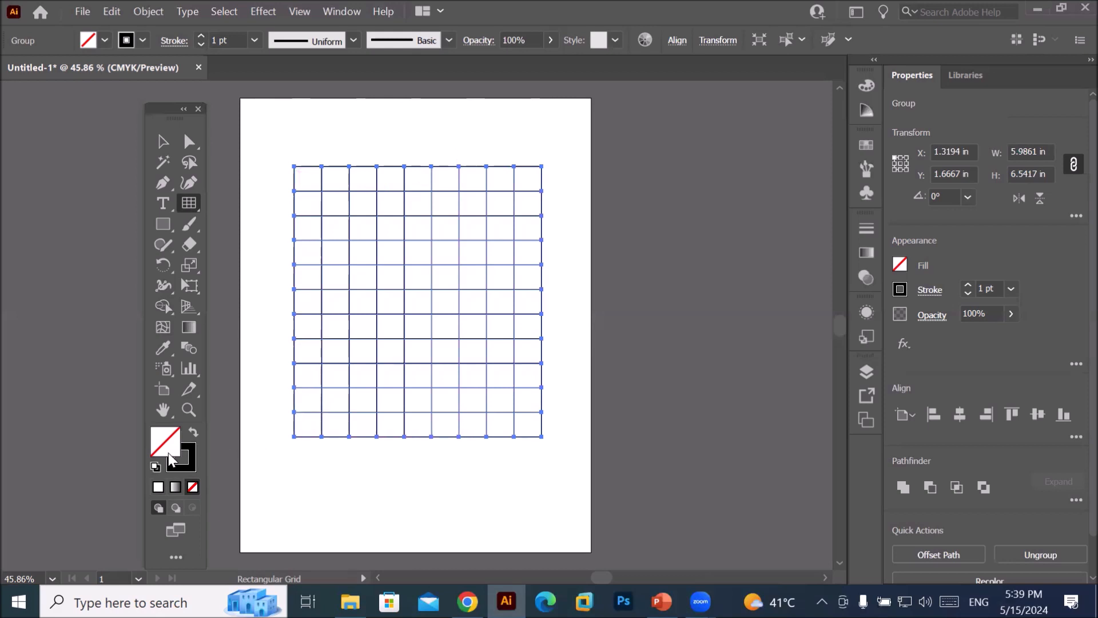
- Increase the grid's stroke weight to 10 pt
click(103, 42)
click(104, 44)
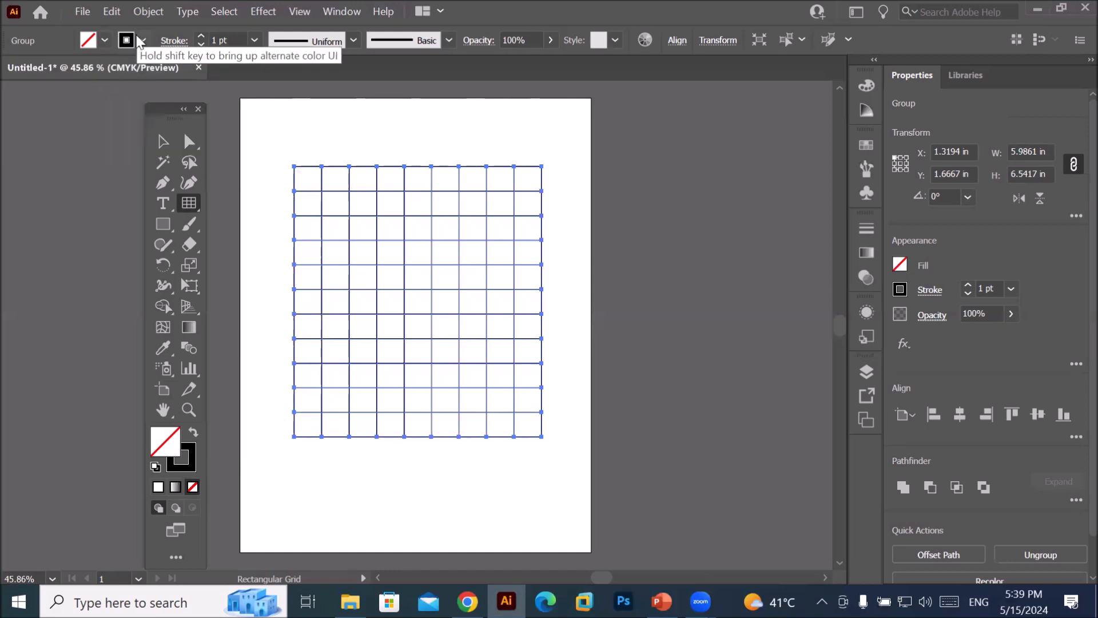
click(141, 42)
click(142, 41)
click(200, 37)
click(200, 38)
click(200, 37)
click(200, 38)
click(200, 37)
click(200, 37)
click(200, 37)
click(200, 37)
click(200, 37)
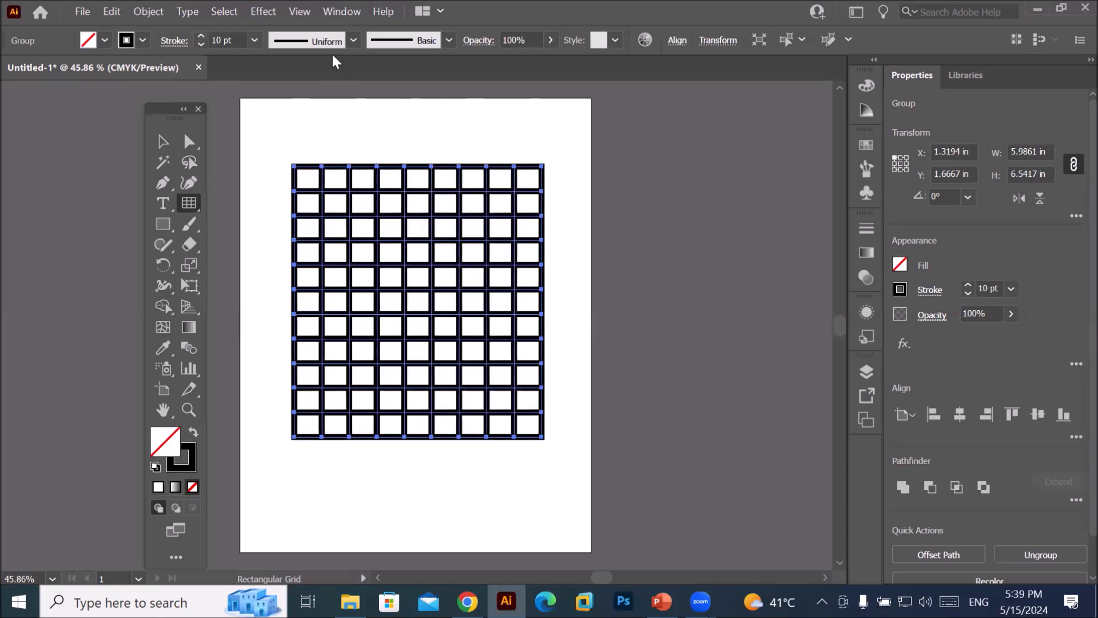
- Try the wavy variable width profile on the grid's strokes, and apply the arched half-ellipse profile instead
click(353, 41)
click(335, 127)
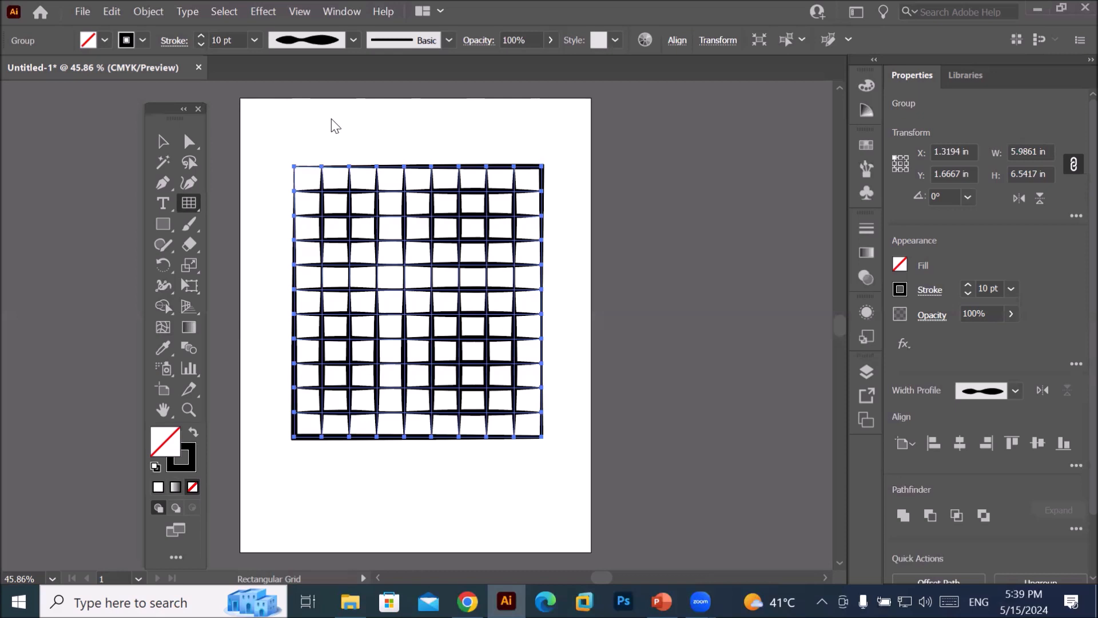
click(353, 41)
click(318, 228)
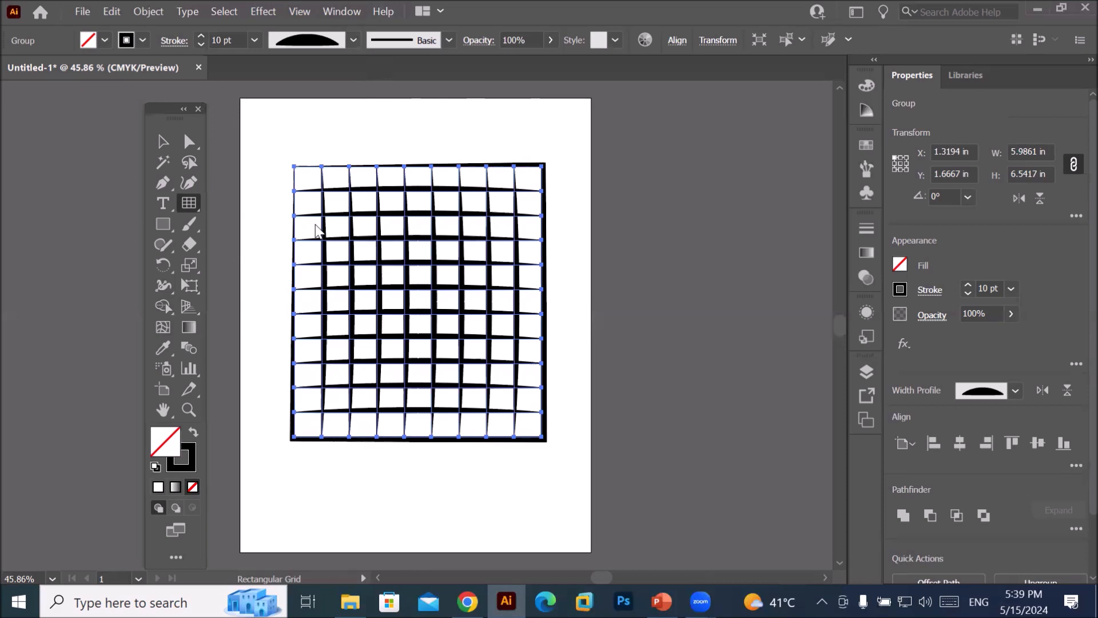
- Lower the grid's opacity to 11%
click(549, 39)
drag(510, 60, 504, 60)
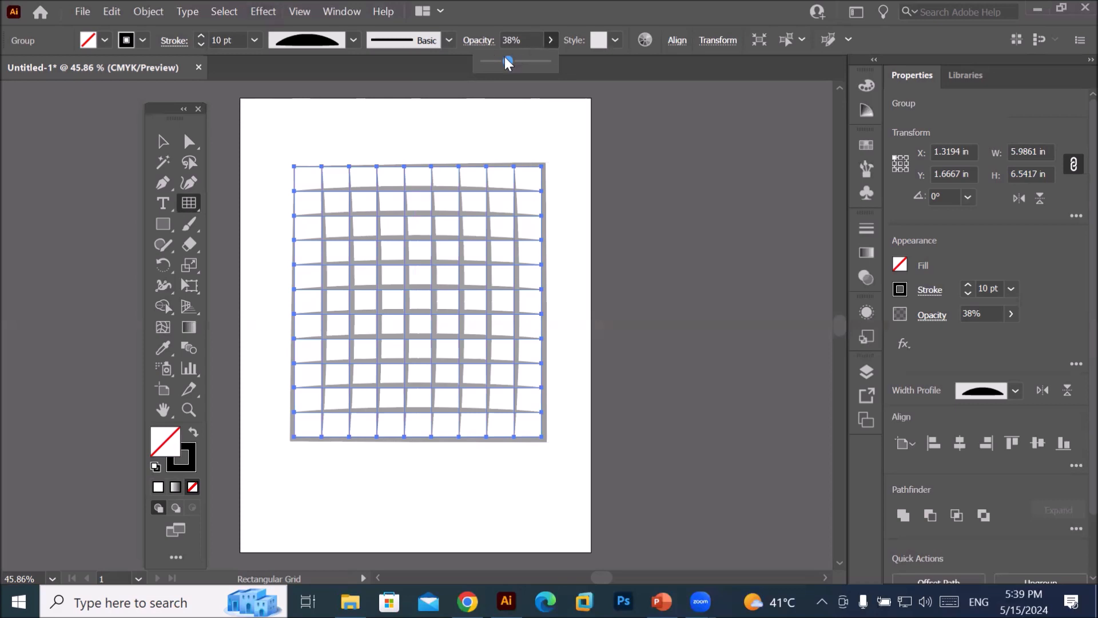
drag(492, 63, 492, 64)
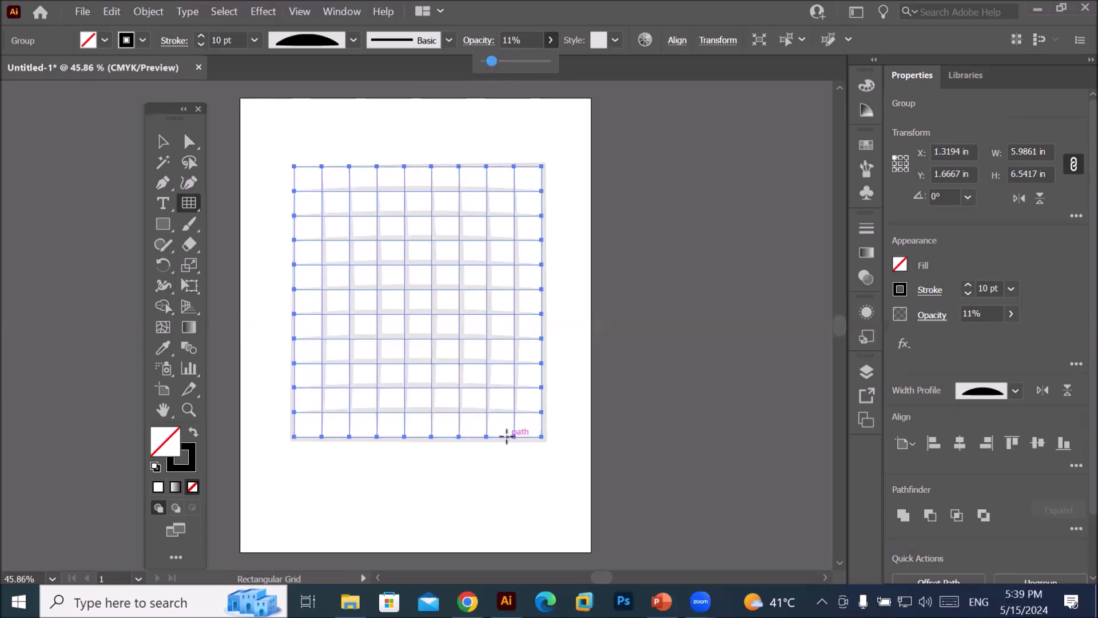
- Add an area text box with Lorem ipsum placeholder text over the grid, about 4.88 by 8.21 in
click(161, 206)
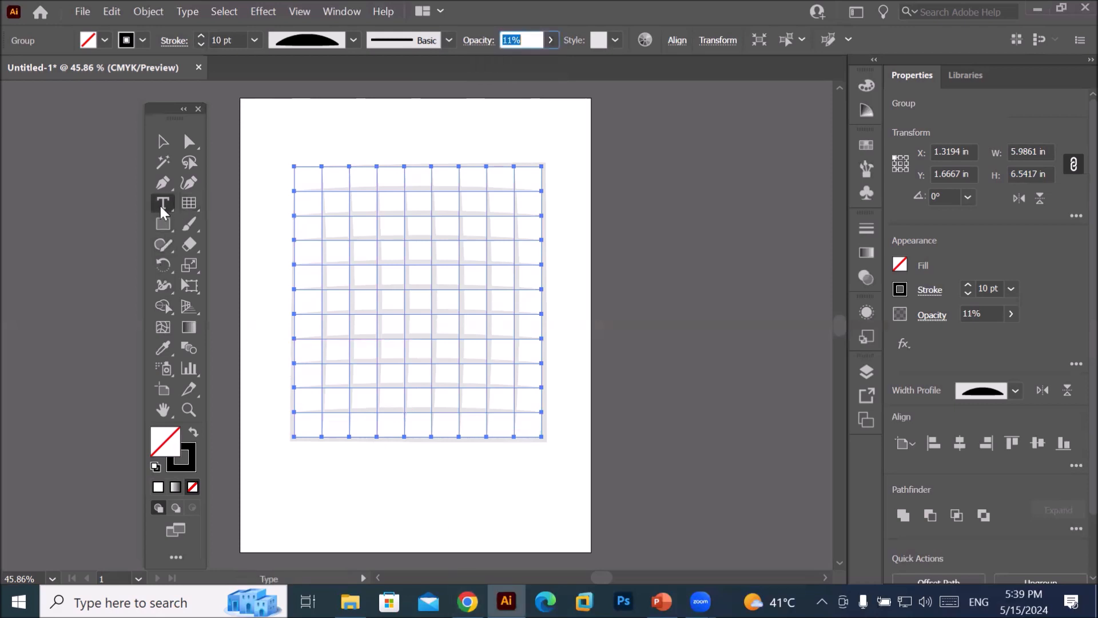
click(322, 209)
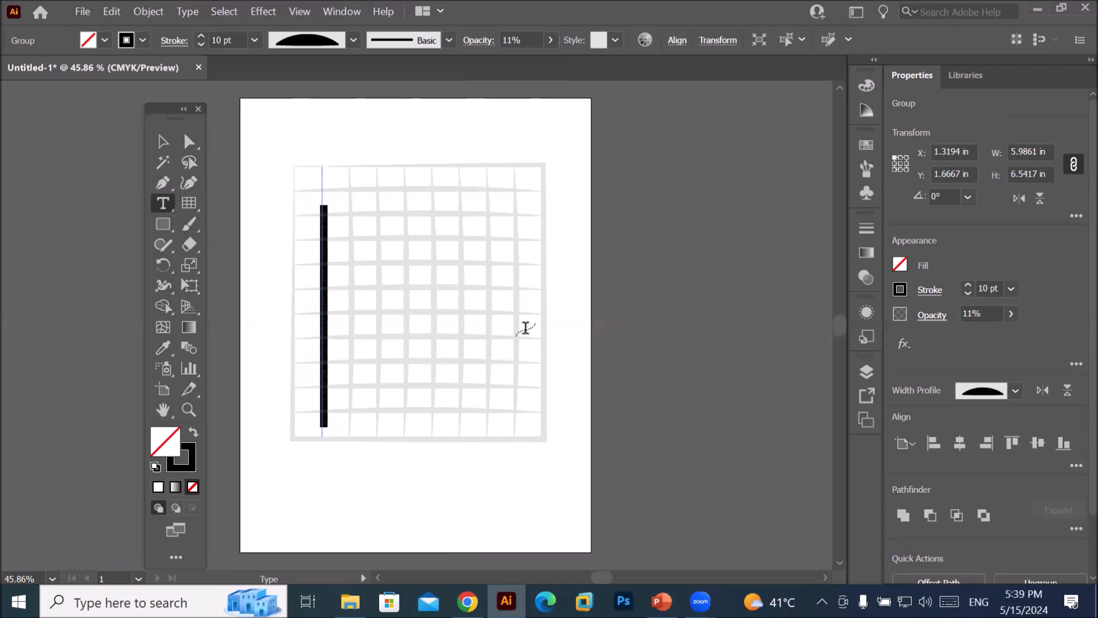
key(ctrl+z)
drag(316, 128, 512, 468)
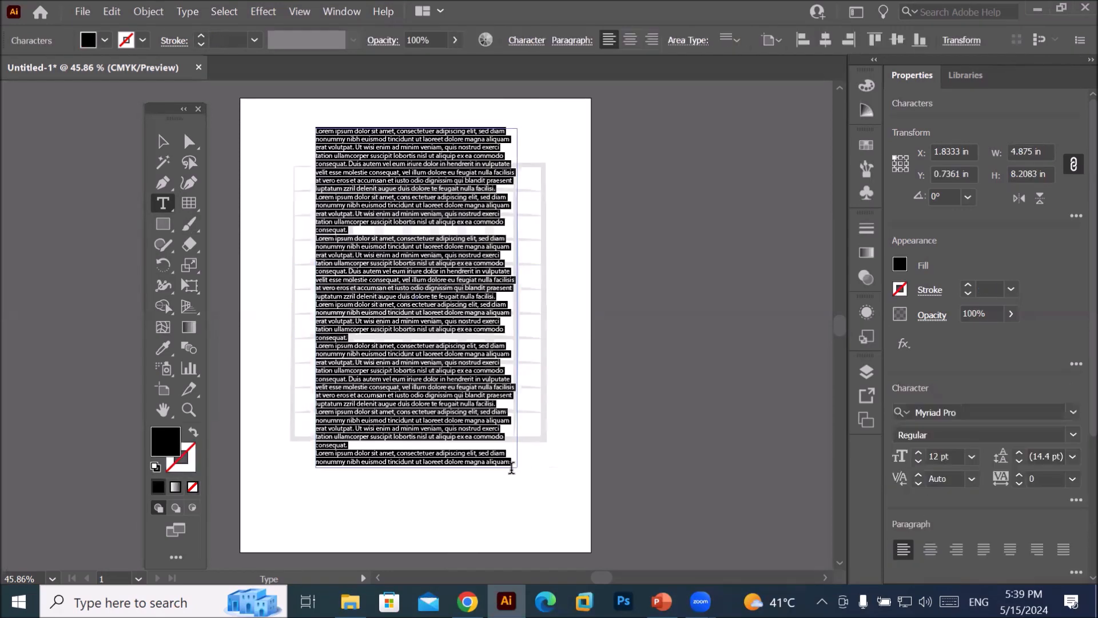
click(160, 142)
scroll(554, 255, up, 2)
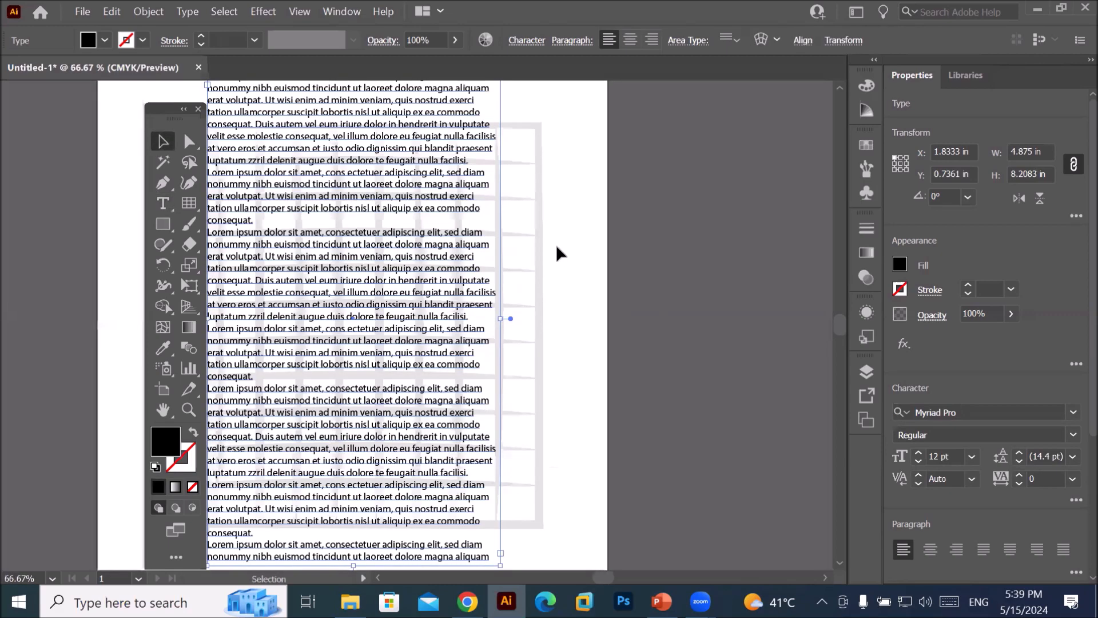
- Select the grid group within Layer 1 and stretch it across nearly the whole artboard, about 8.35 by 10.73 in
scroll(558, 254, down, 3)
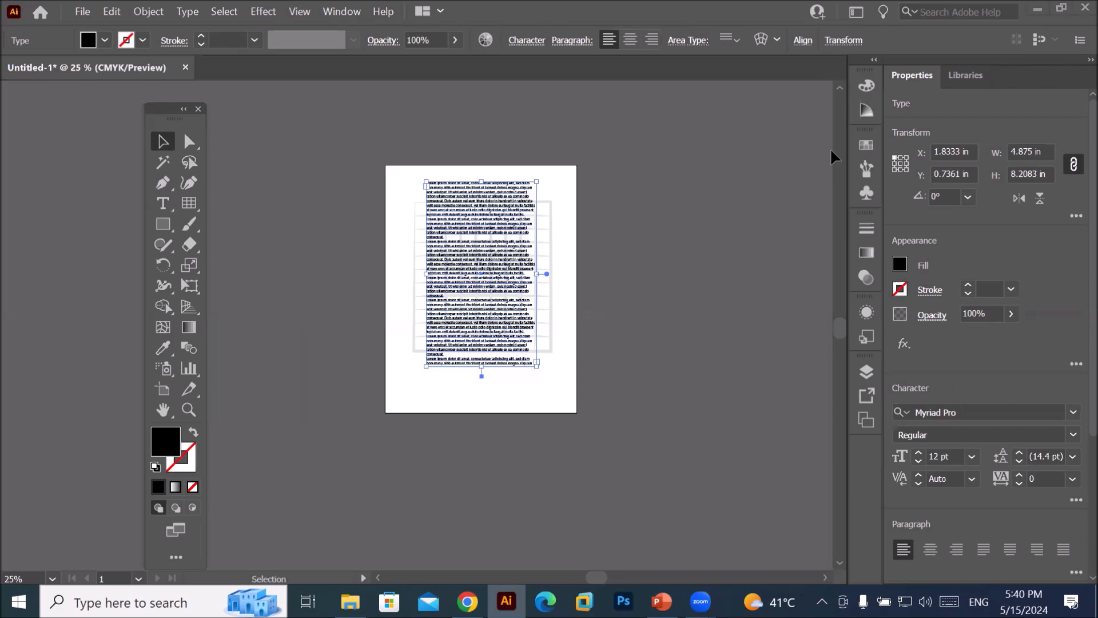
click(867, 369)
click(696, 392)
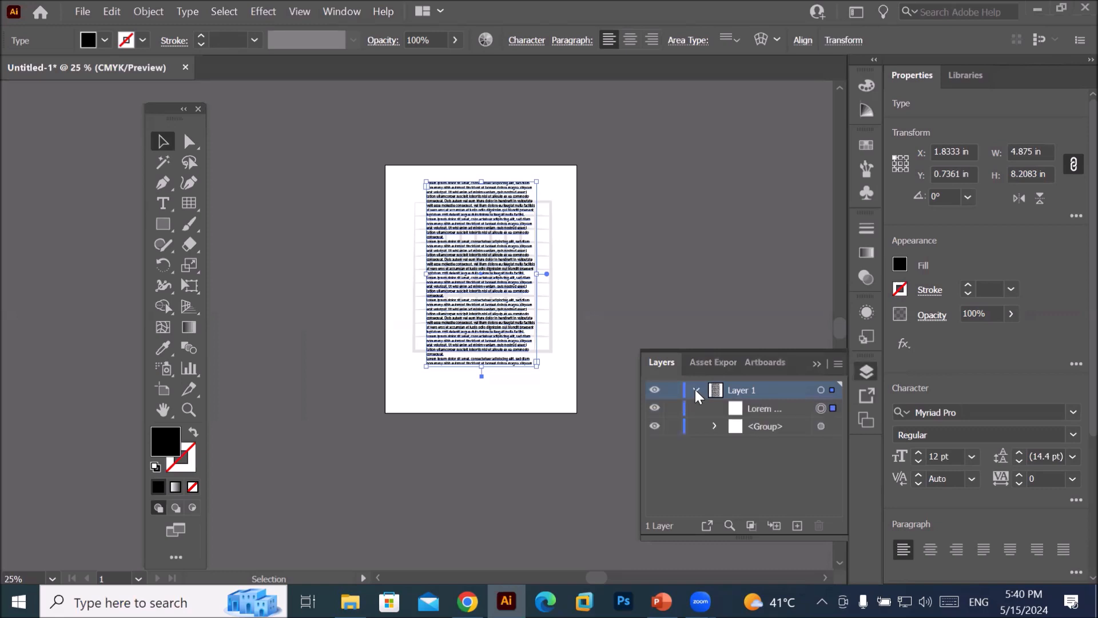
click(716, 427)
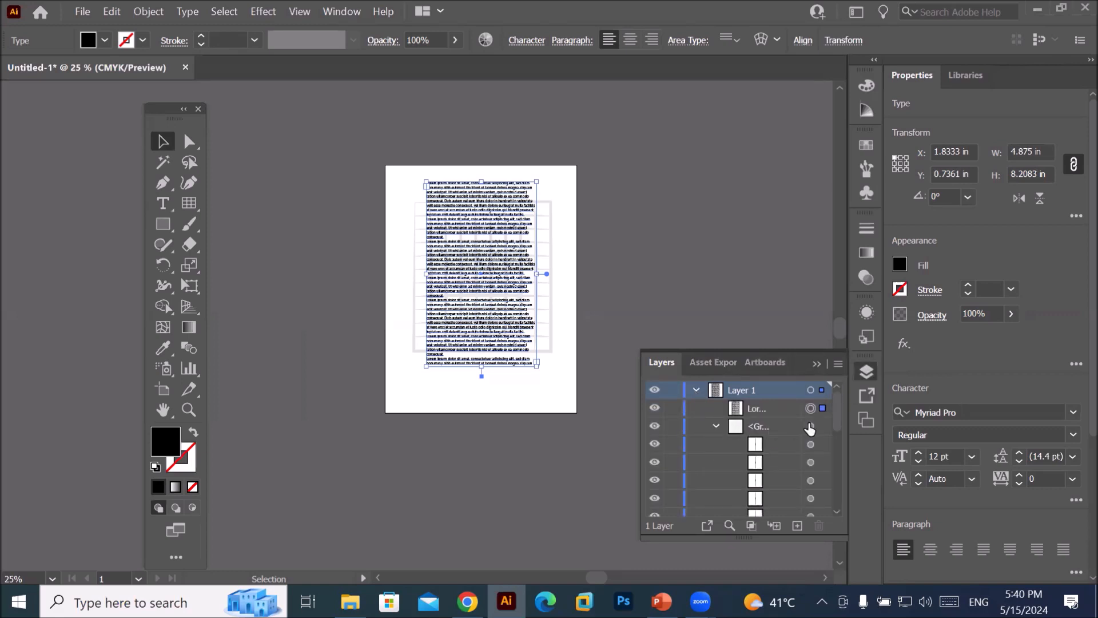
click(811, 426)
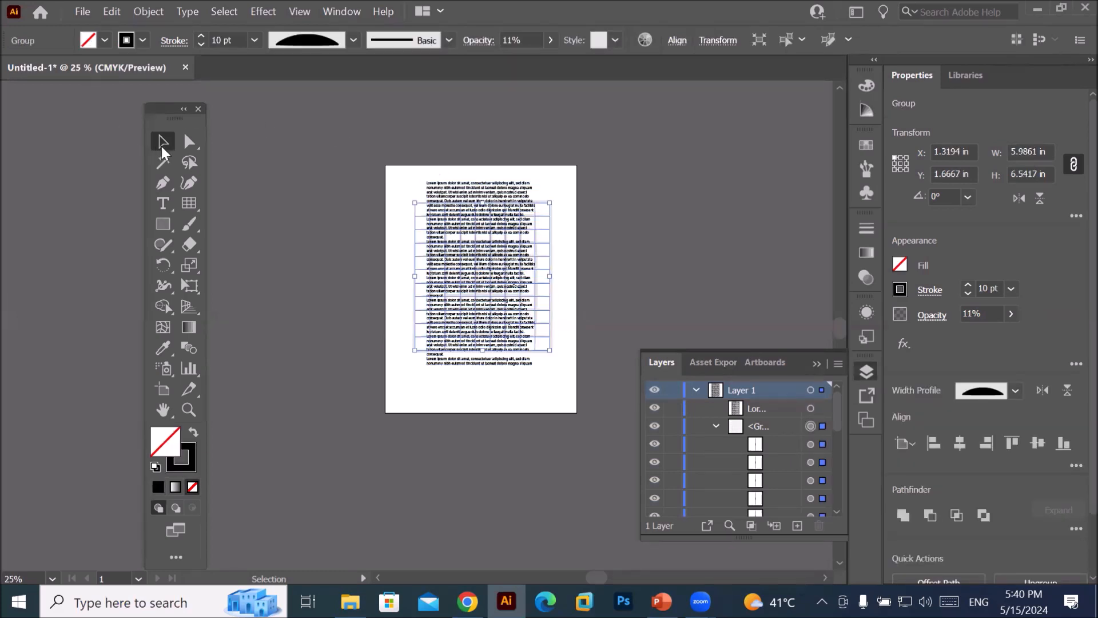
drag(550, 203, 573, 165)
drag(416, 166, 384, 165)
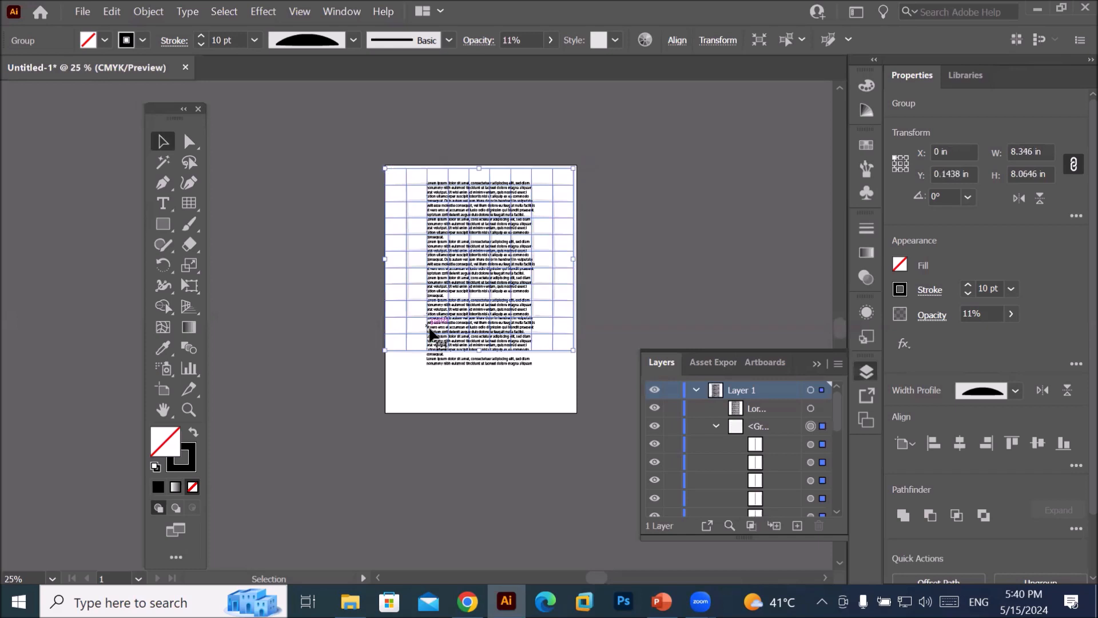
drag(479, 351, 478, 411)
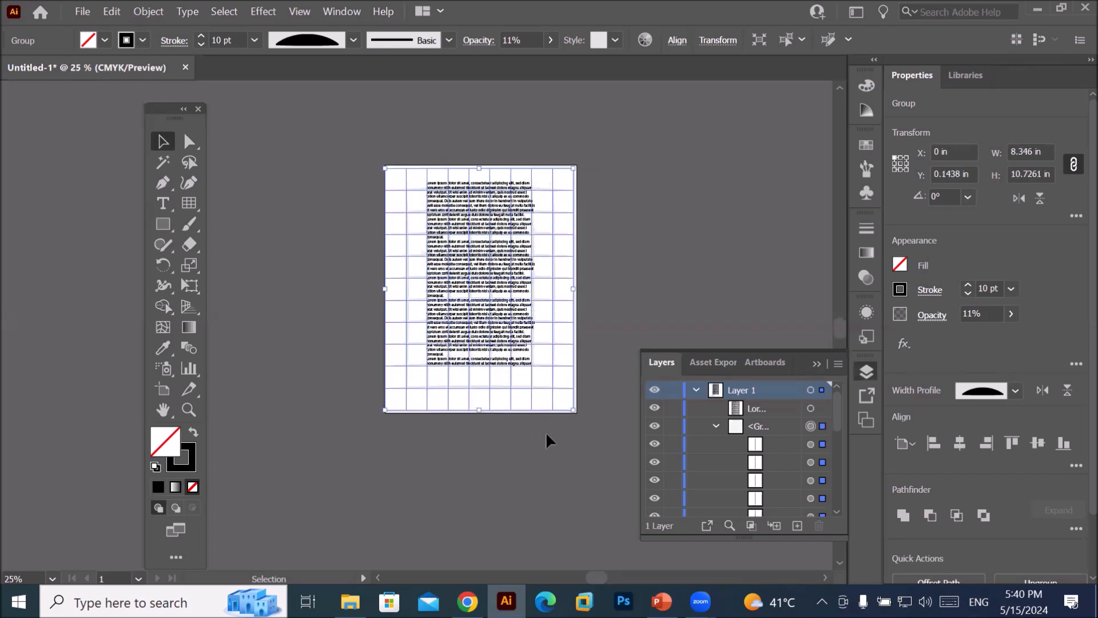
- Try the elliptical variable width profile tapered at both ends, and the rough charcoal-style brush, on the grid's strokes
scroll(567, 308, up, 3)
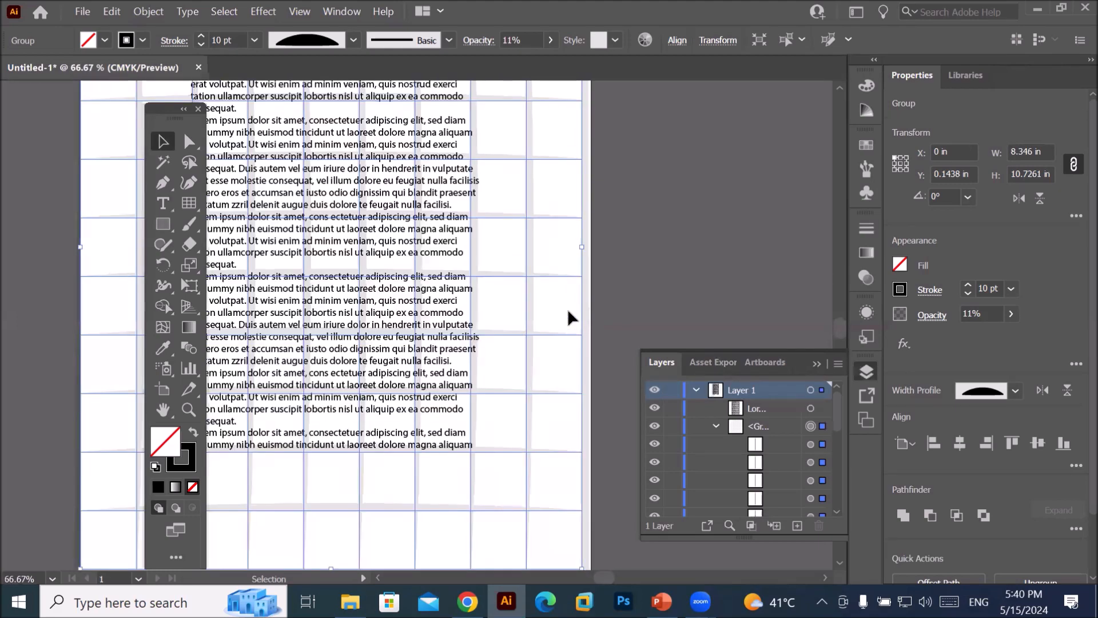
click(353, 40)
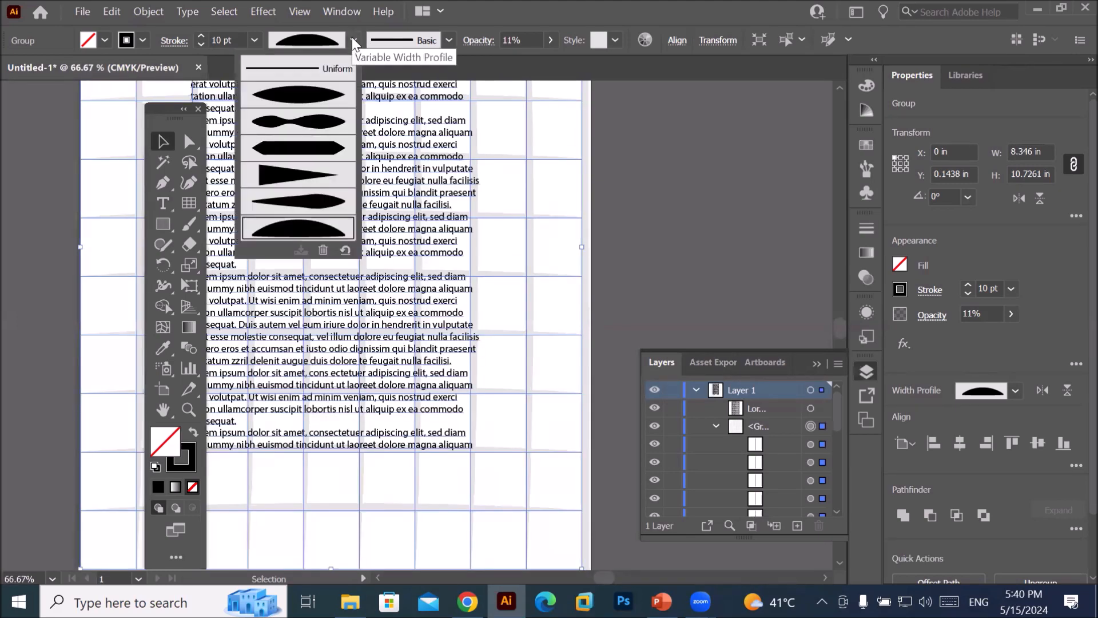
click(341, 94)
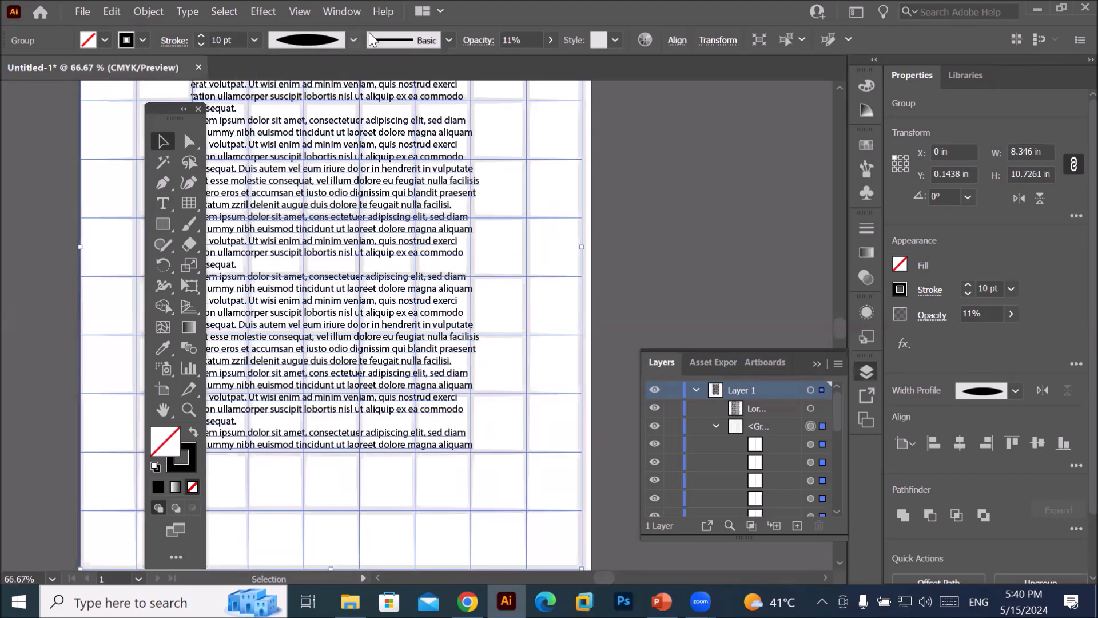
click(448, 39)
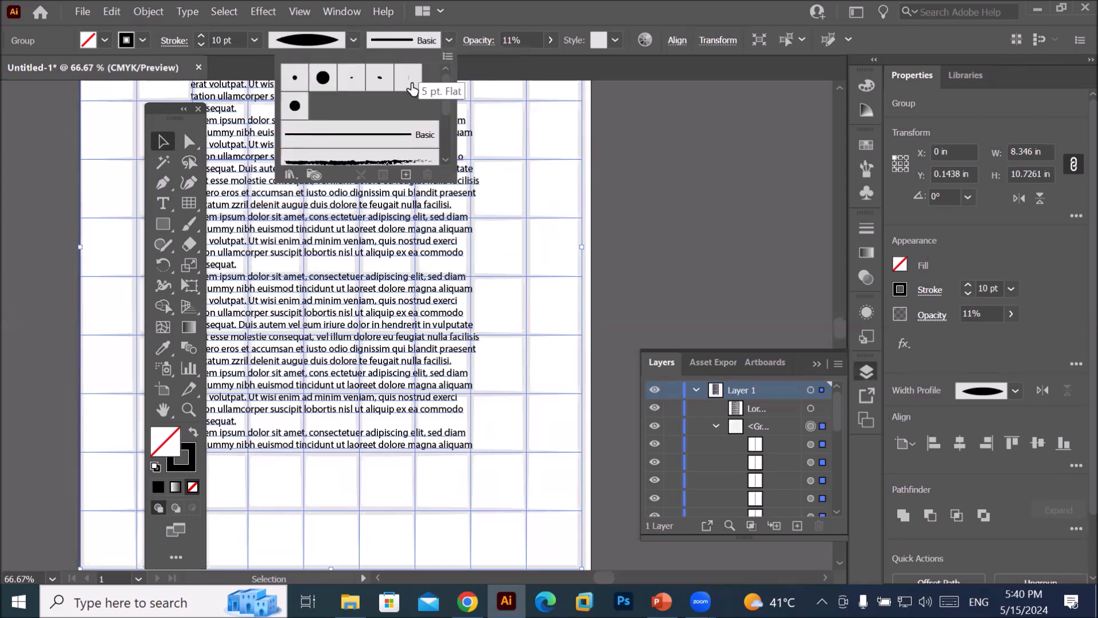
click(391, 161)
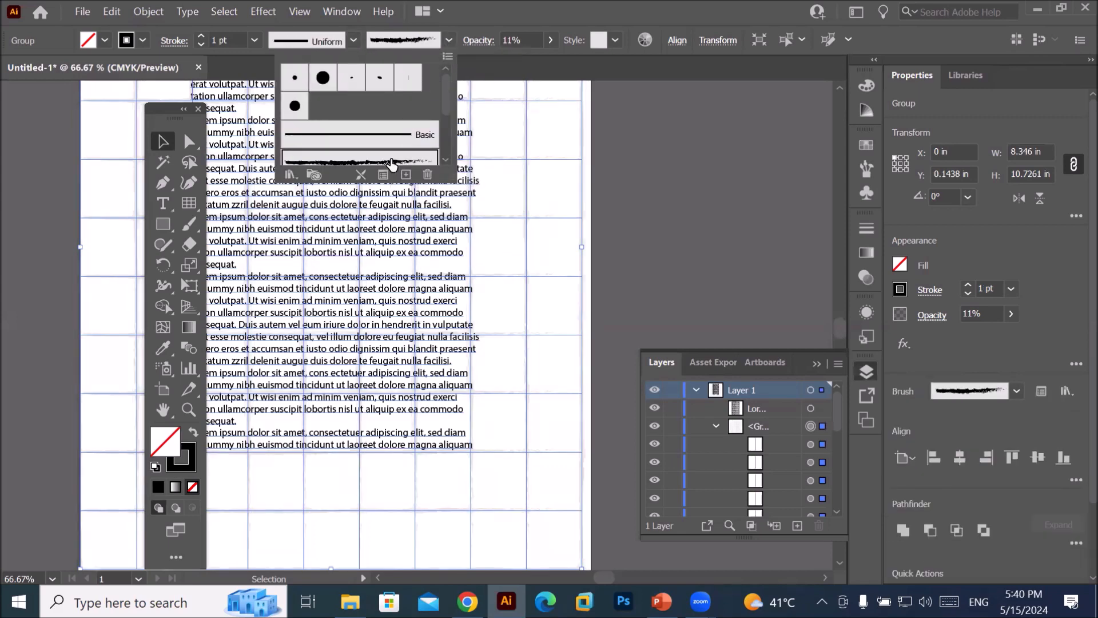
- Try several Artistic_Ink library brushes on the grid's strokes and raise the grid's opacity to 50%
click(291, 175)
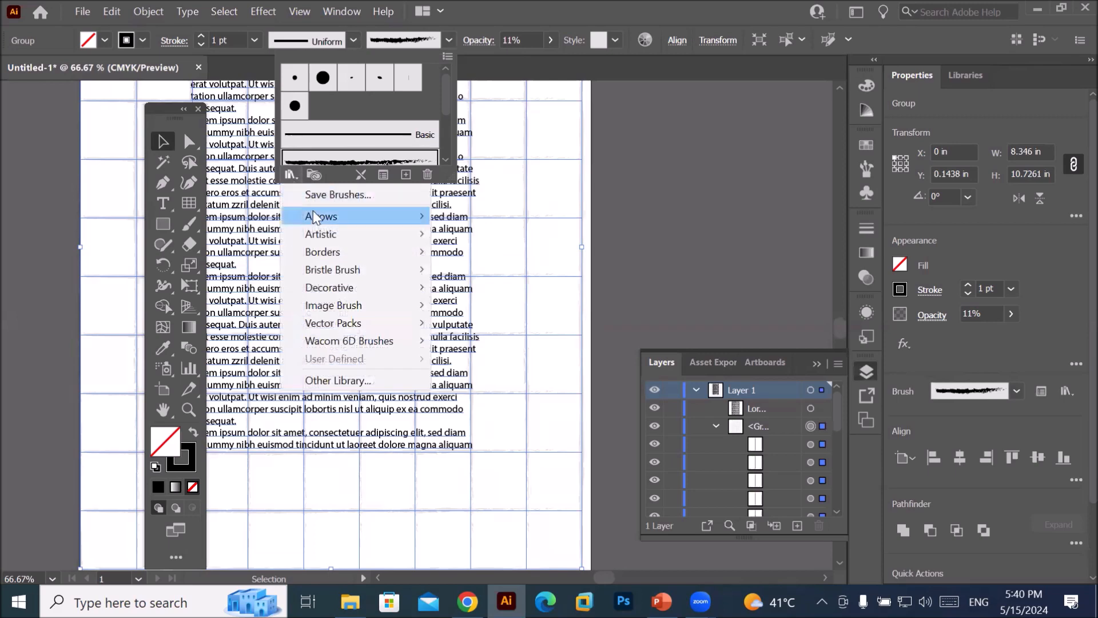
mouse_move(317, 228)
click(515, 270)
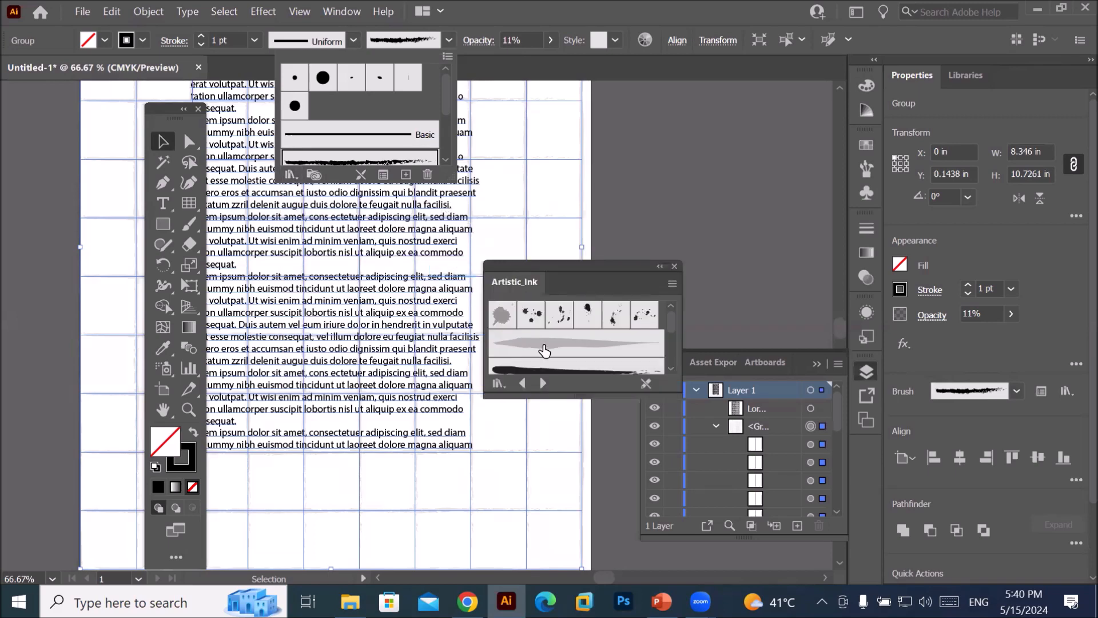
click(544, 350)
click(566, 368)
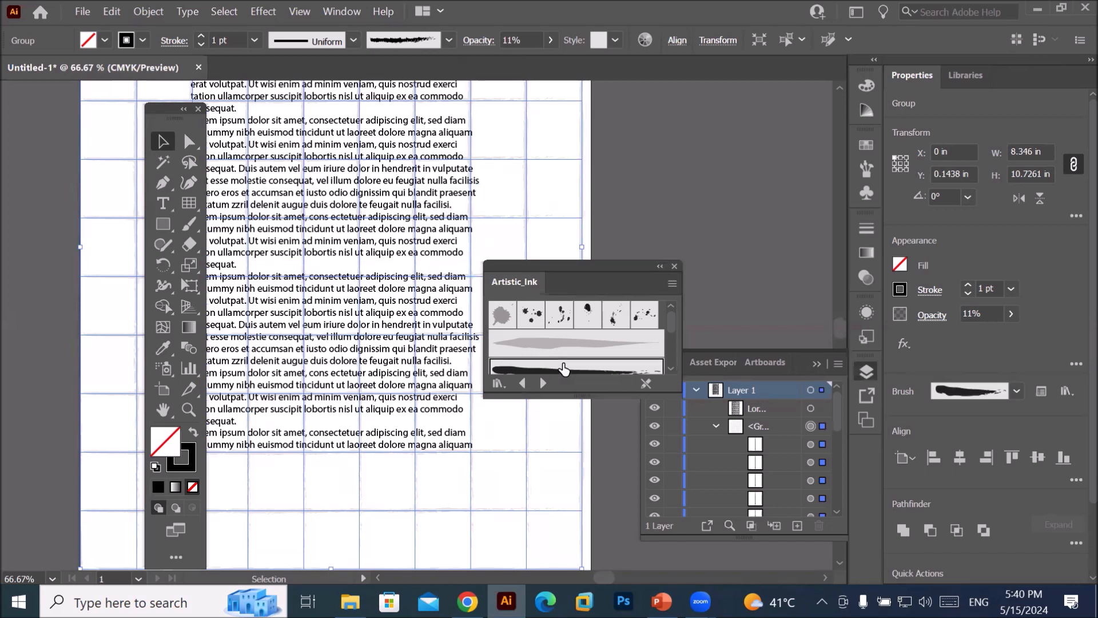
scroll(618, 350, down, 3)
click(615, 342)
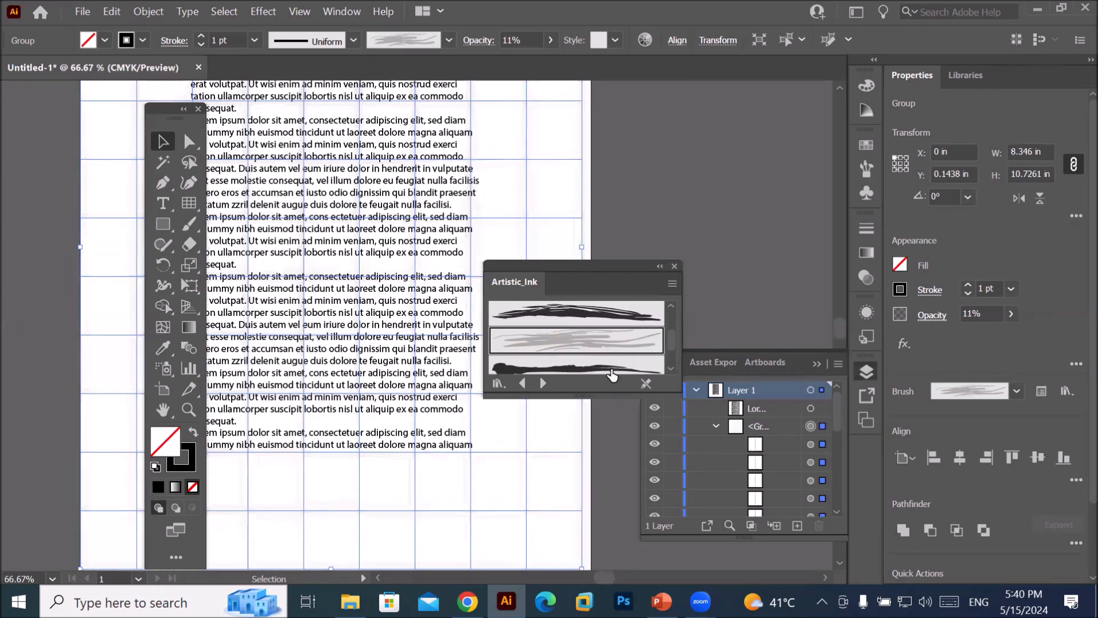
click(611, 370)
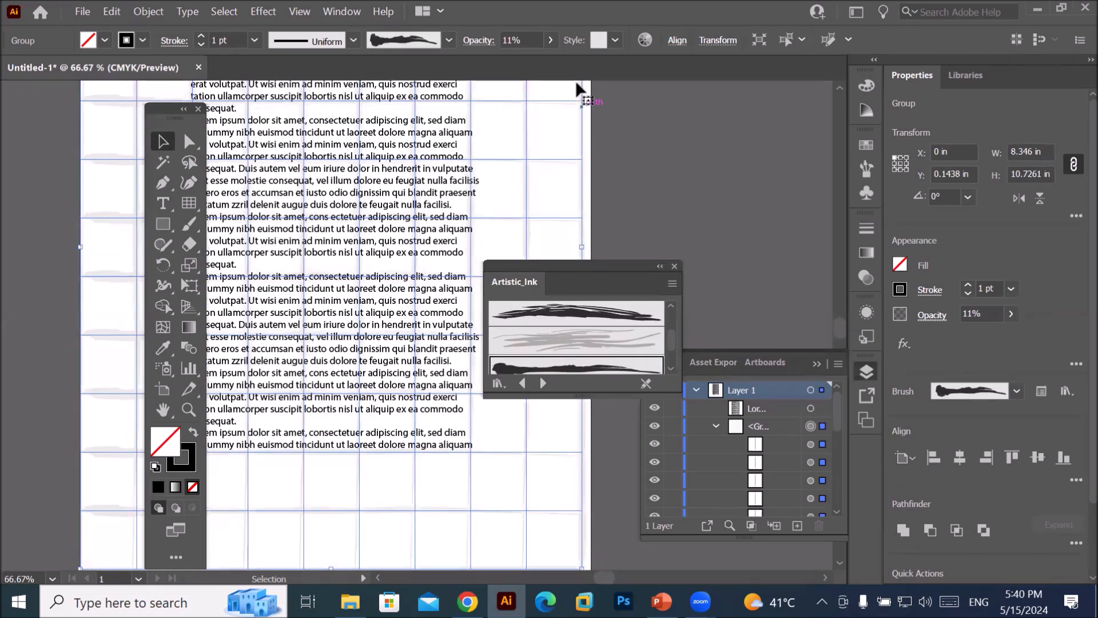
click(553, 38)
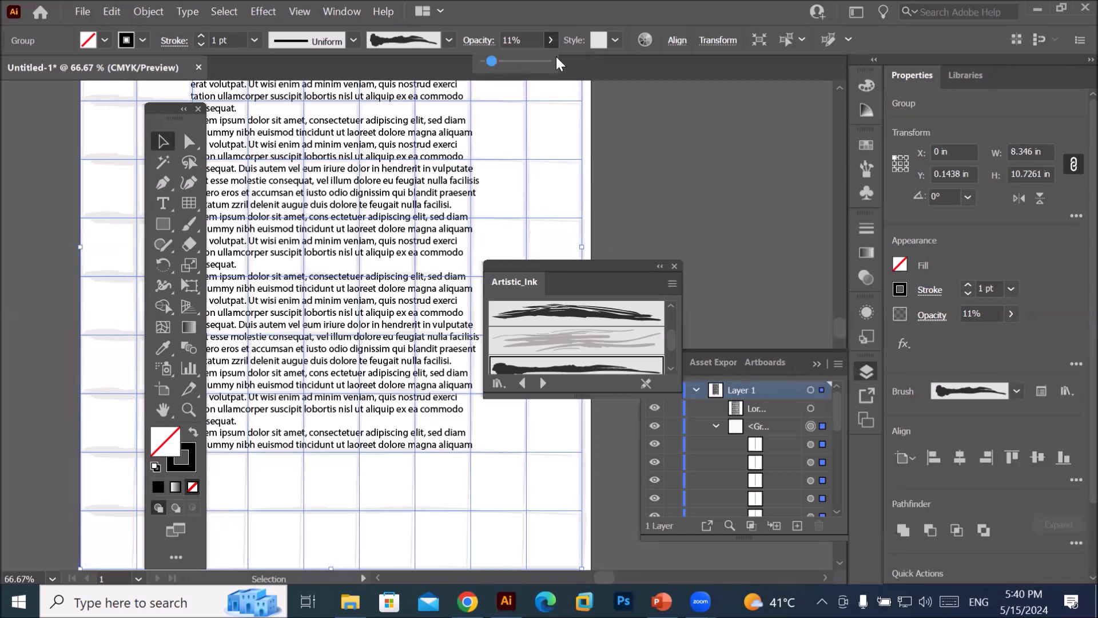
drag(517, 61, 517, 61)
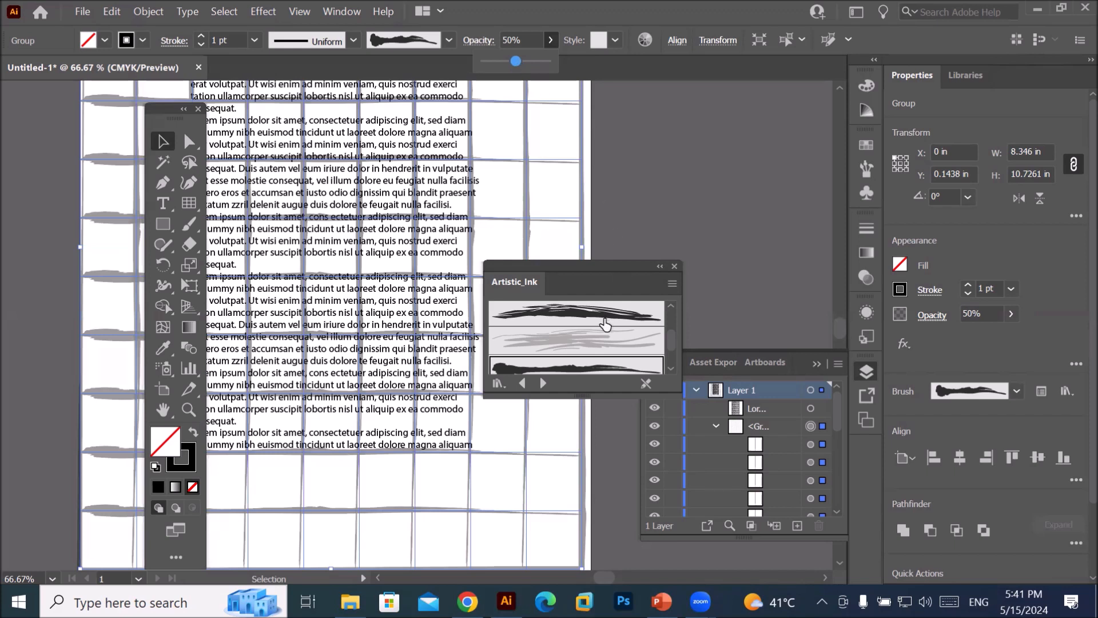
- Try brushes from the Artistic_Paintbrush and Artistic_ScrollPen libraries on the grid's strokes, two from each
drag(671, 345, 670, 359)
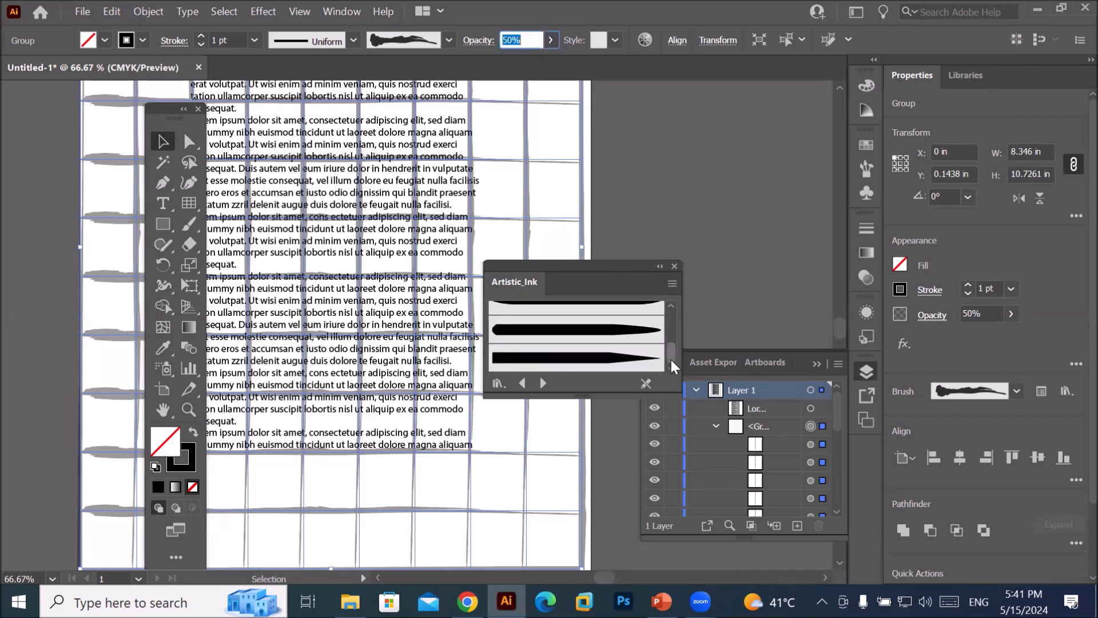
click(542, 383)
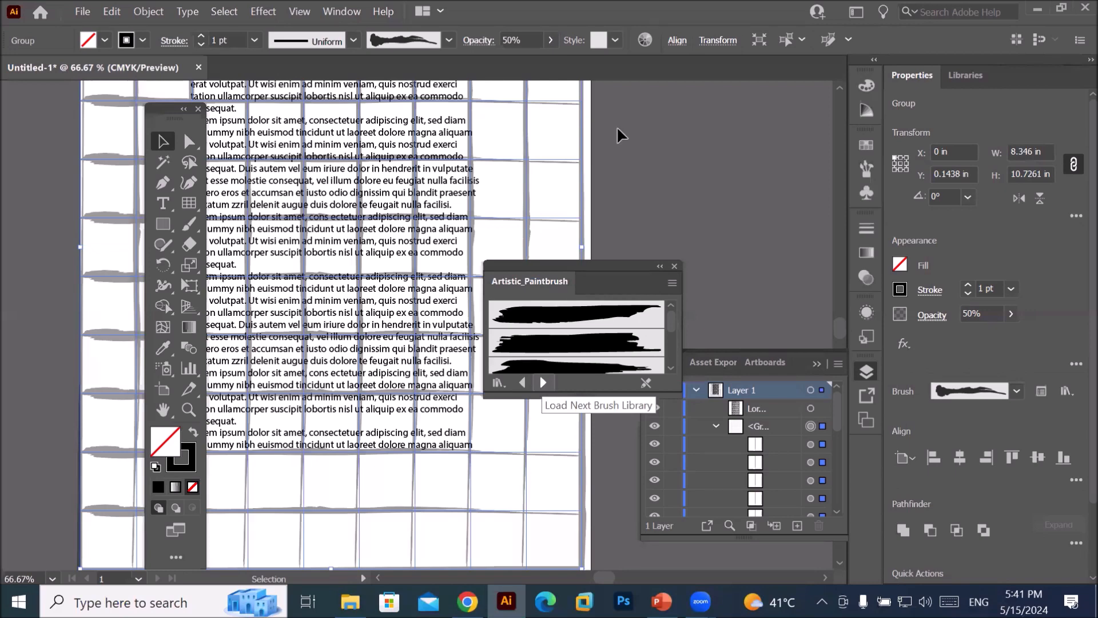
click(565, 350)
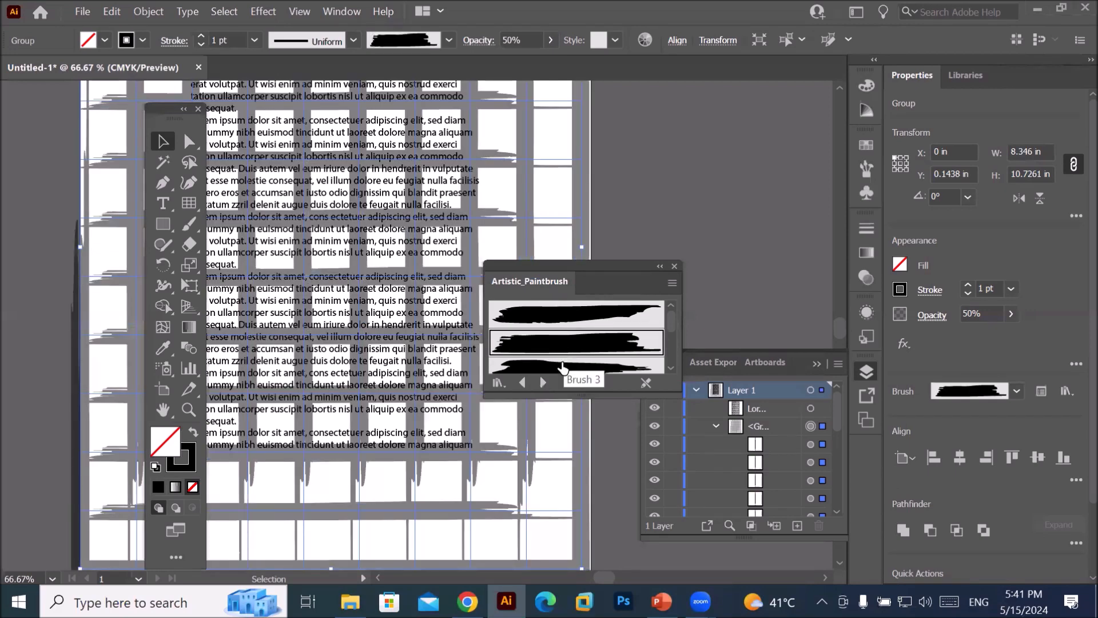
click(562, 367)
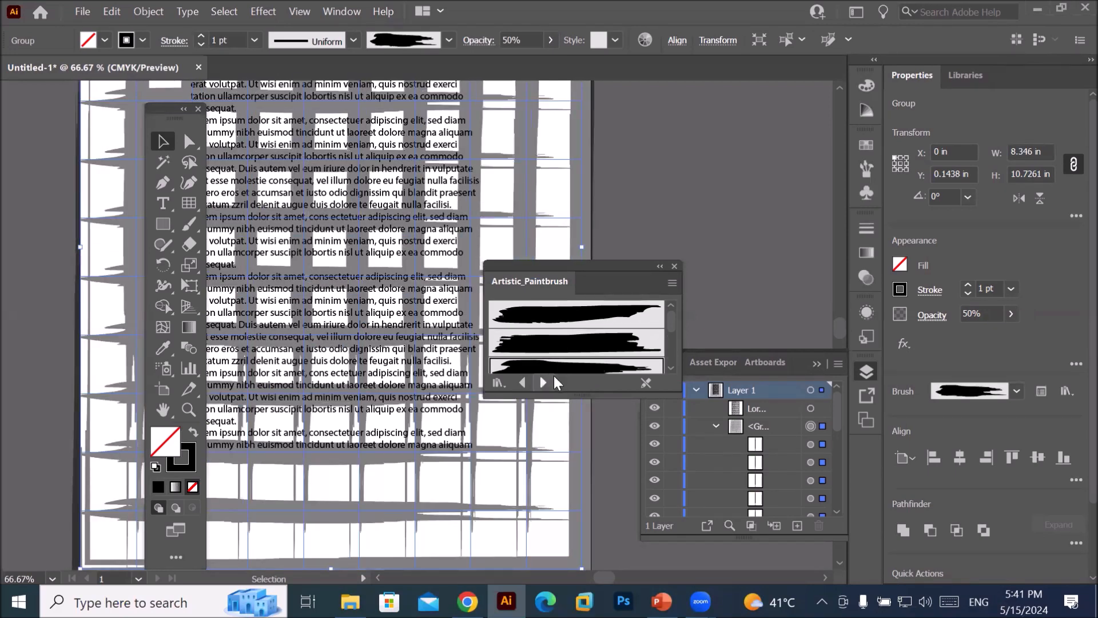
click(541, 381)
click(564, 342)
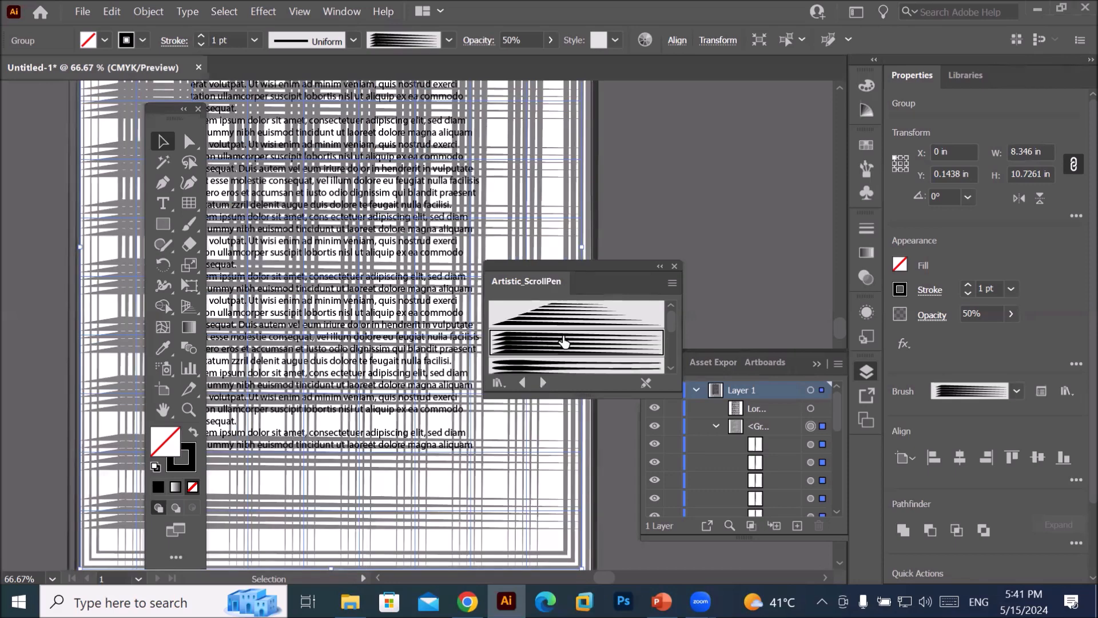
click(564, 366)
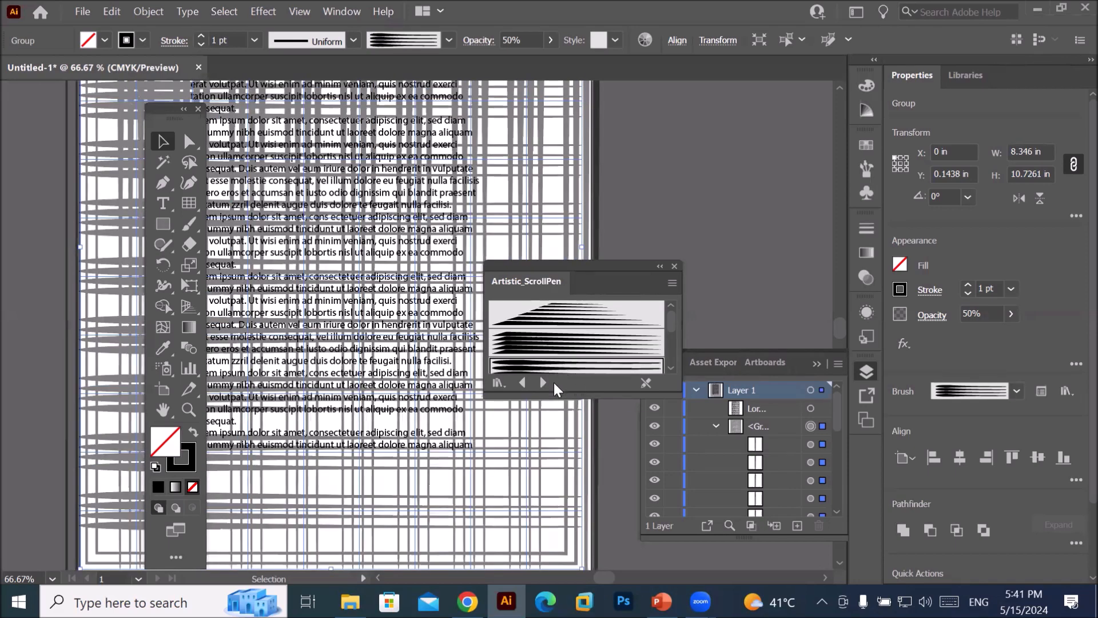
- Try the Borders_Dashed brushes Dashed Circles 1.1, Dashed Circles 1.2 and Dashed Squares 1.5 on the grid's strokes
click(541, 384)
click(541, 383)
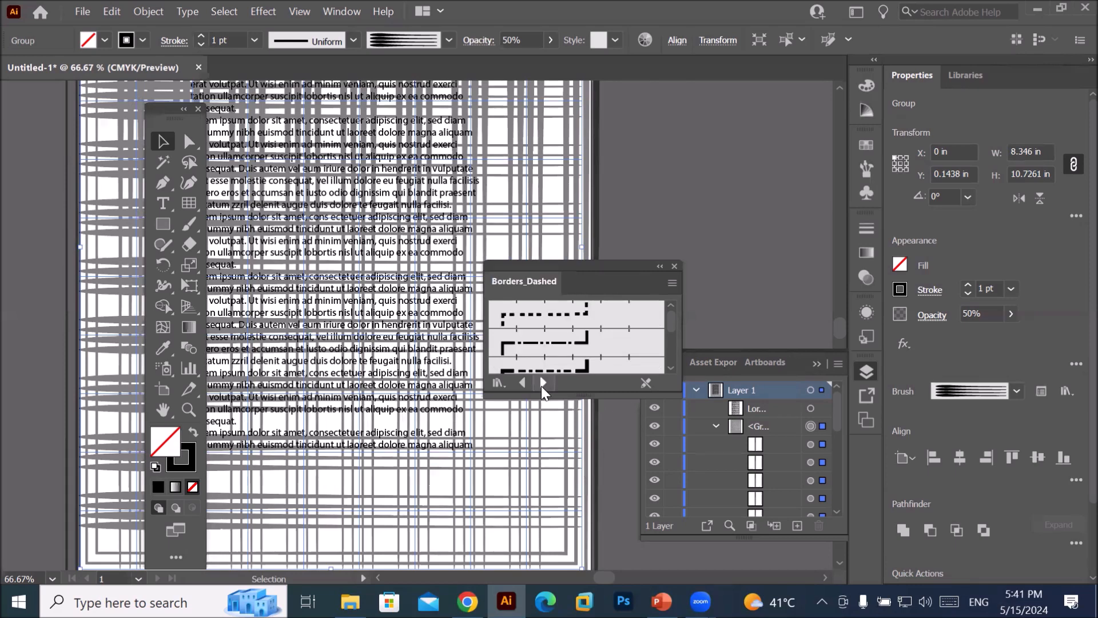
scroll(569, 329, down, 3)
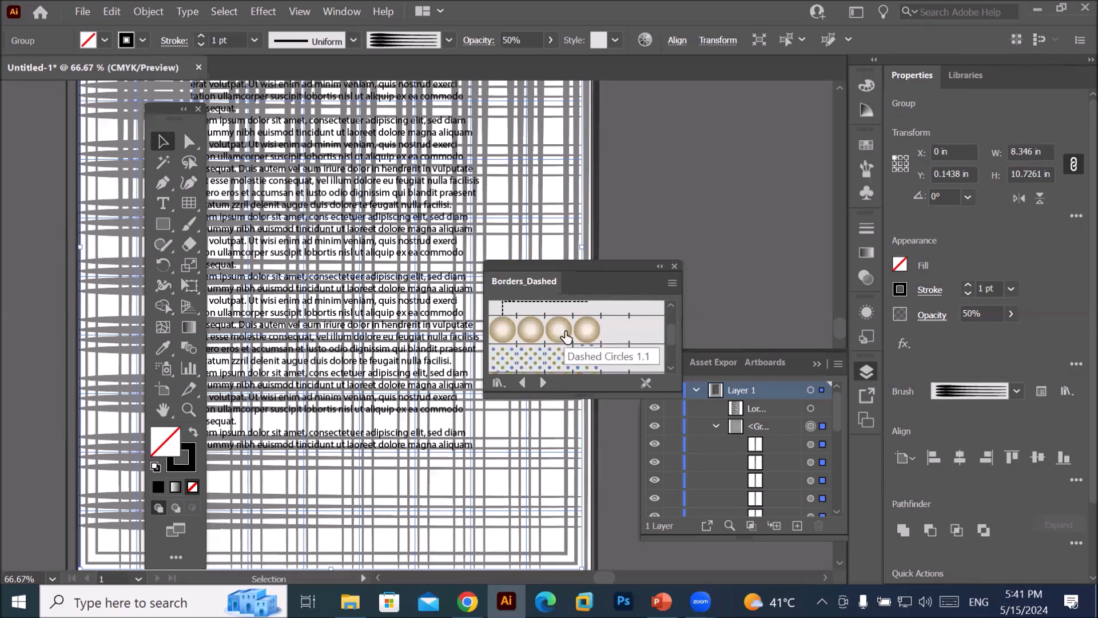
click(566, 337)
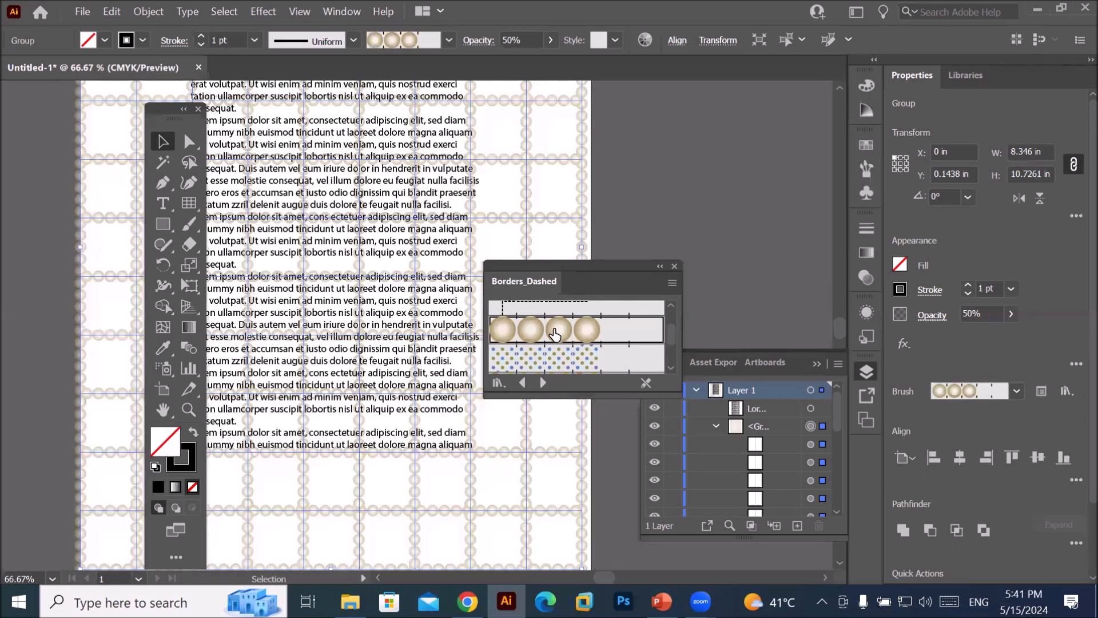
click(552, 359)
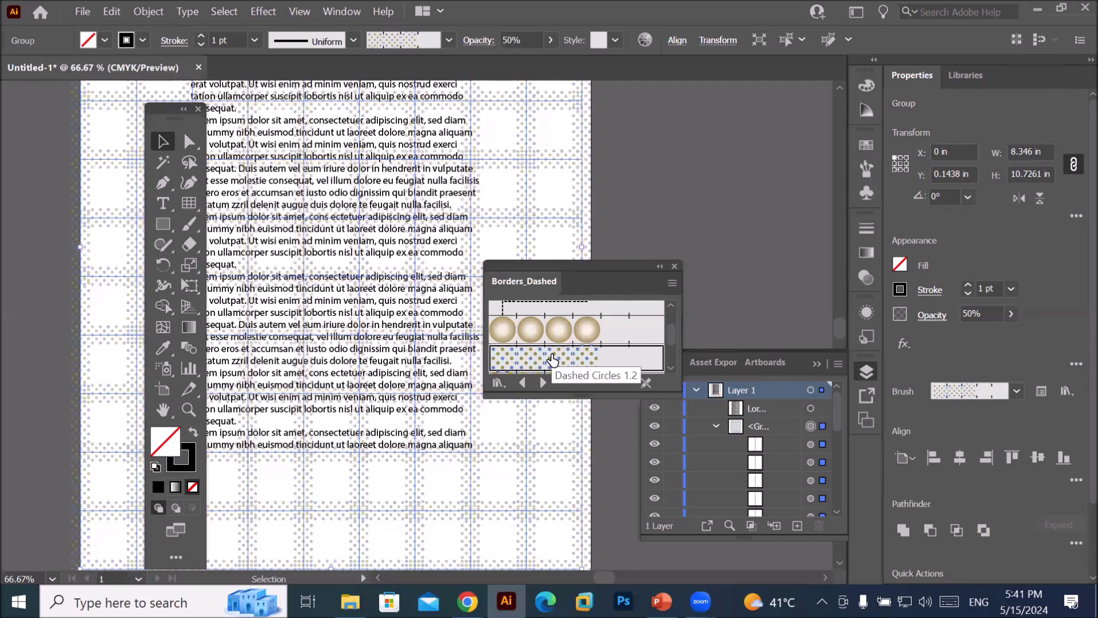
scroll(552, 359, down, 3)
click(552, 358)
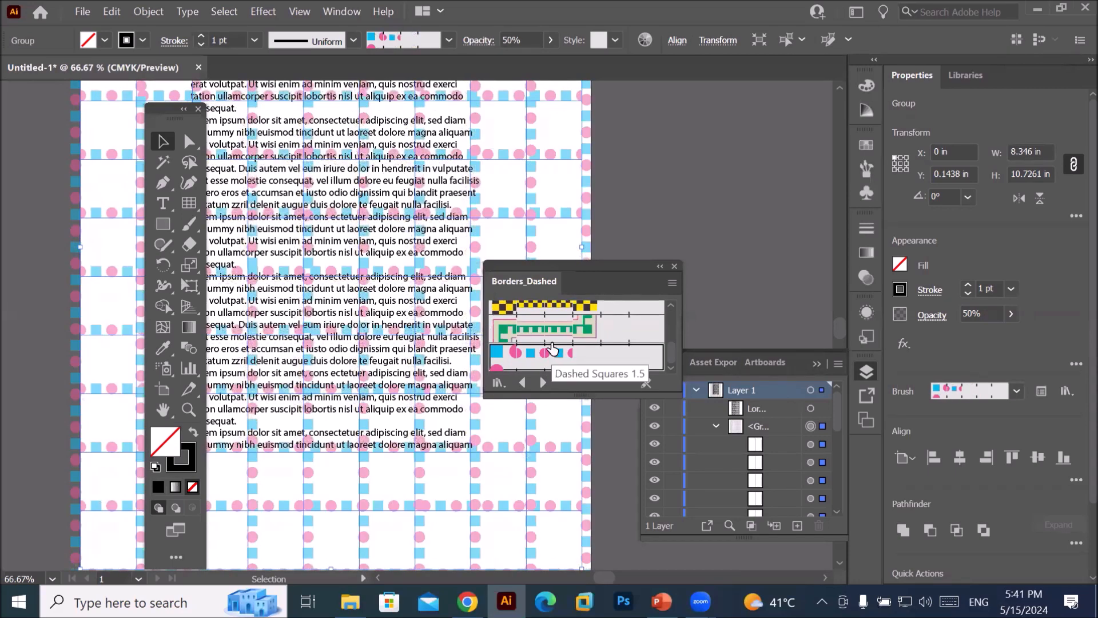
- Try several brushes from the Borders_Decorative library on the grid, including Rococo, and apply the red-and-yellow starburst border brush
click(542, 382)
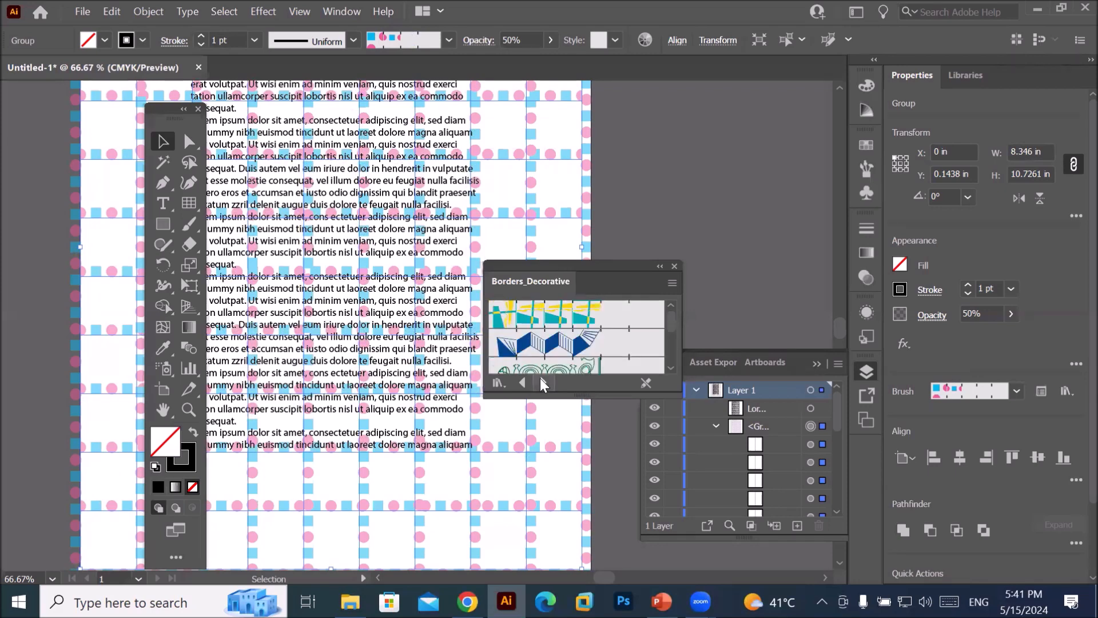
click(552, 346)
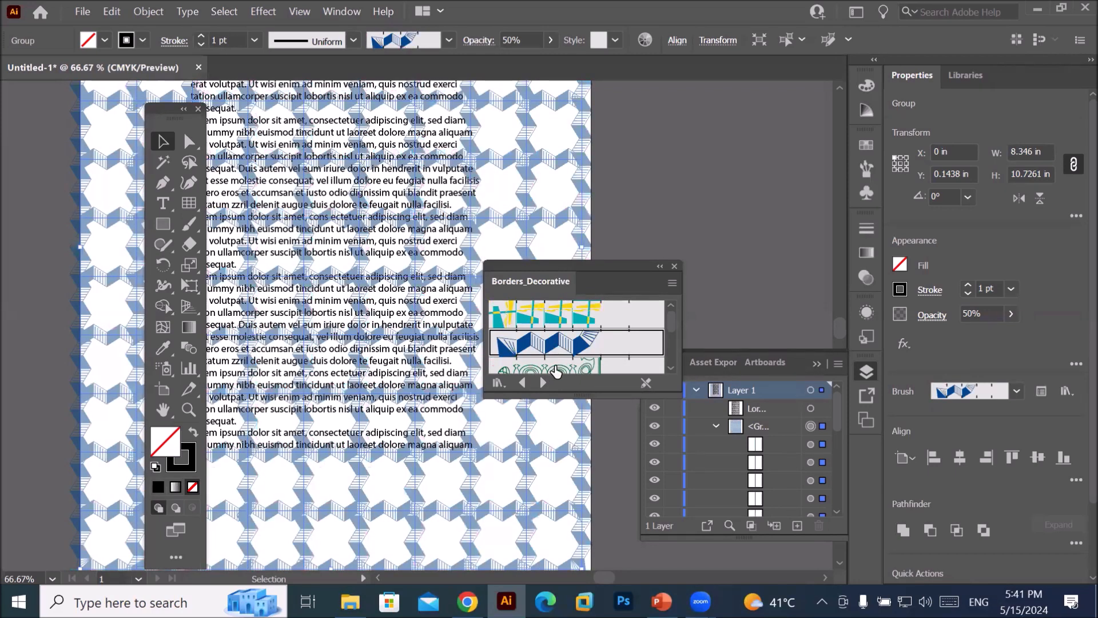
click(555, 369)
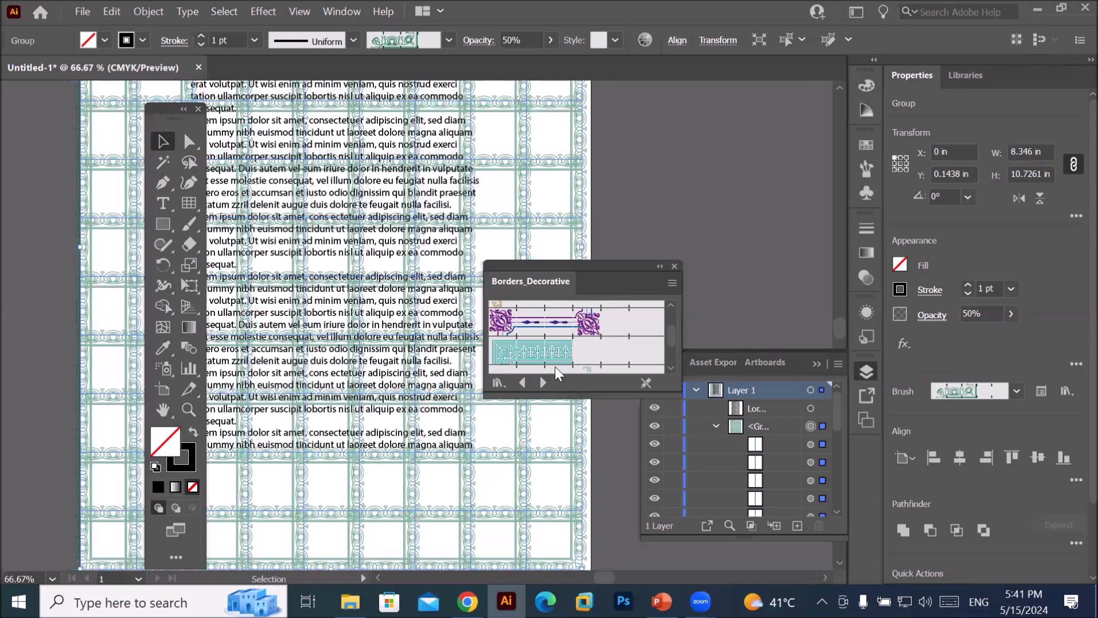
click(571, 324)
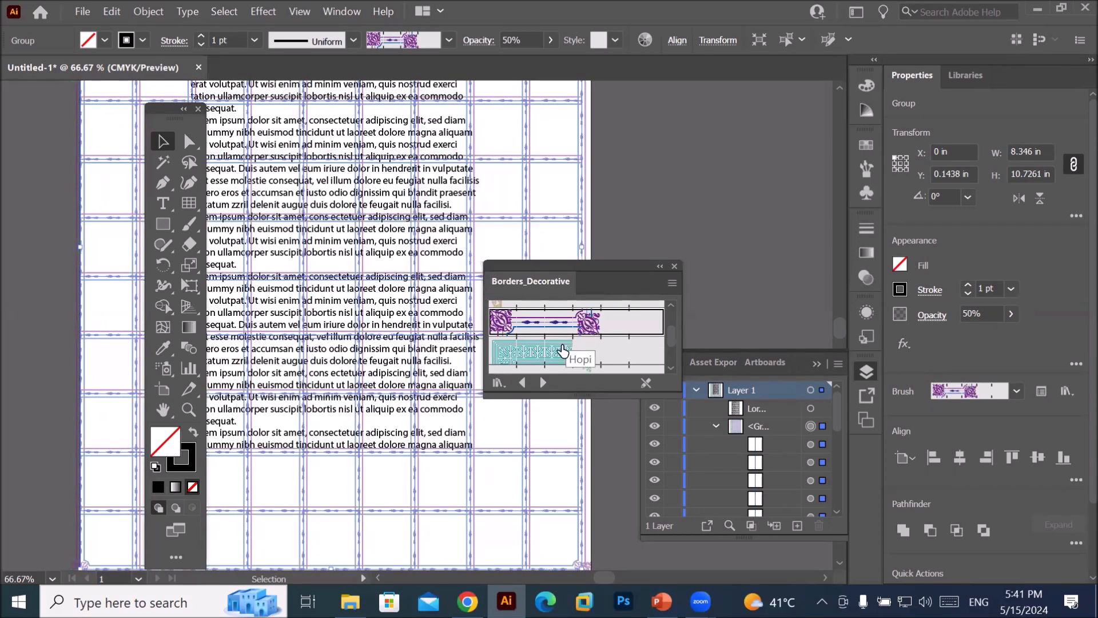
scroll(561, 346, down, 2)
click(559, 347)
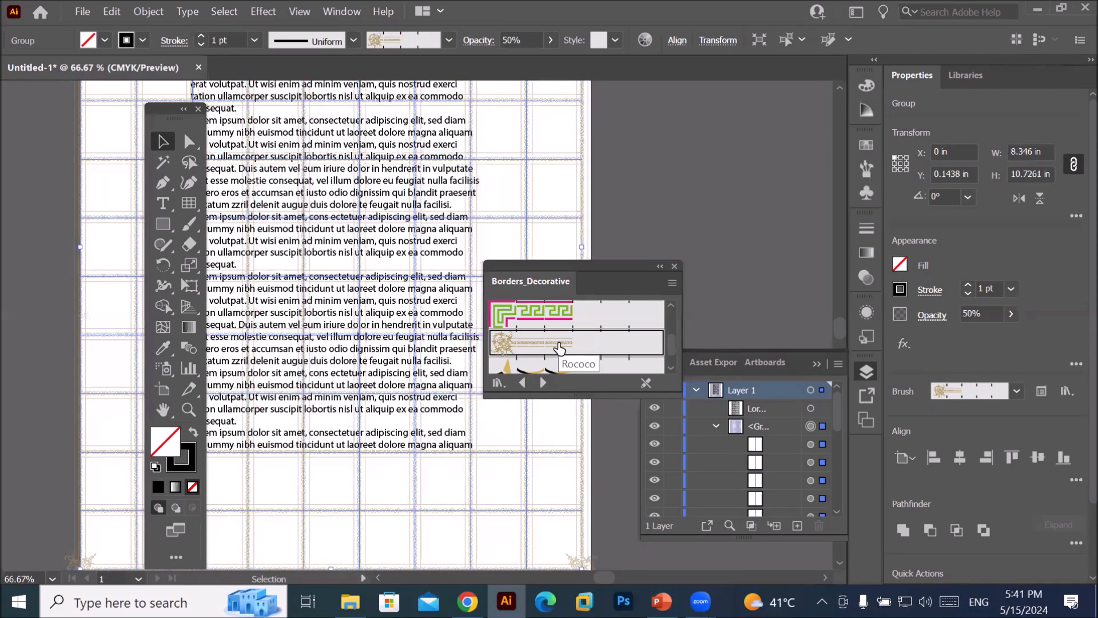
scroll(559, 344, down, 2)
click(562, 338)
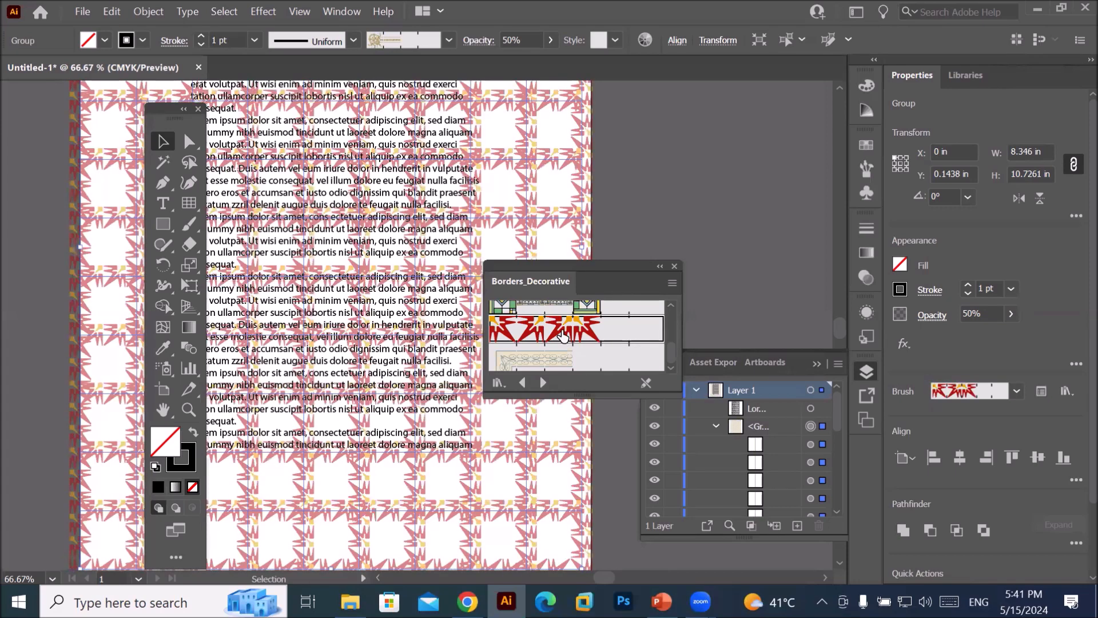
- Lower the starburst grid's opacity to 9%, deselect it, and close the brush library
click(549, 39)
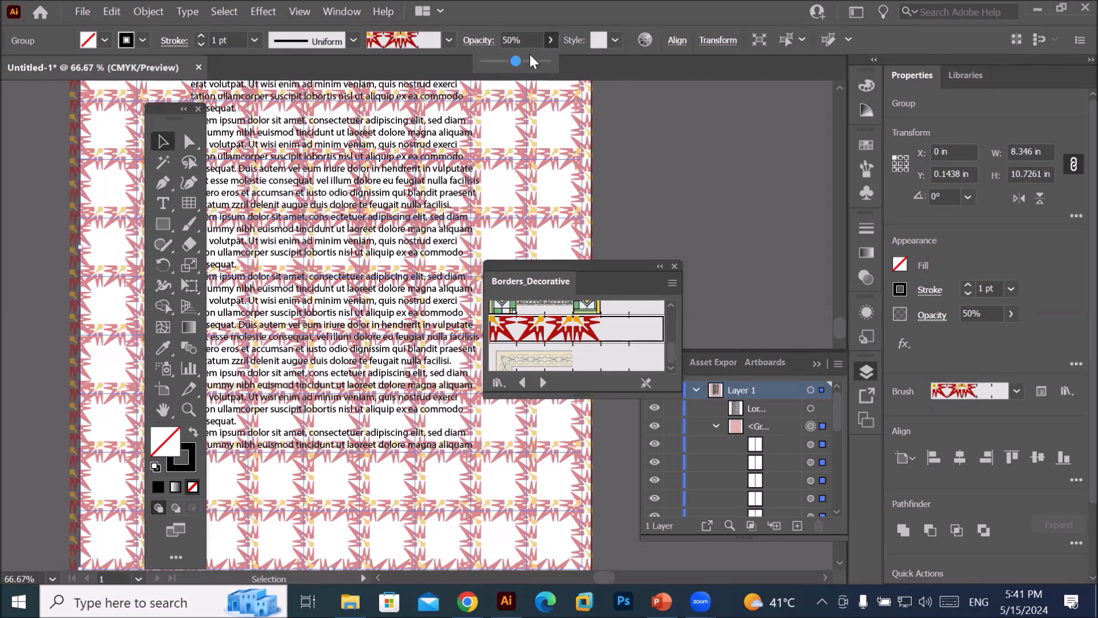
drag(506, 60, 502, 60)
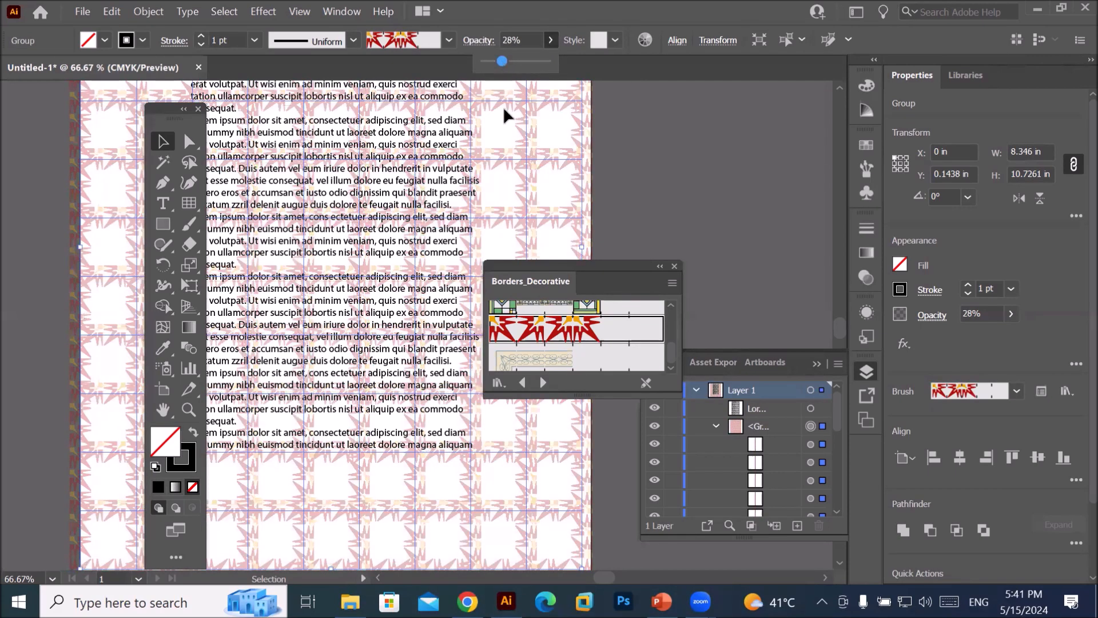
drag(490, 60, 487, 61)
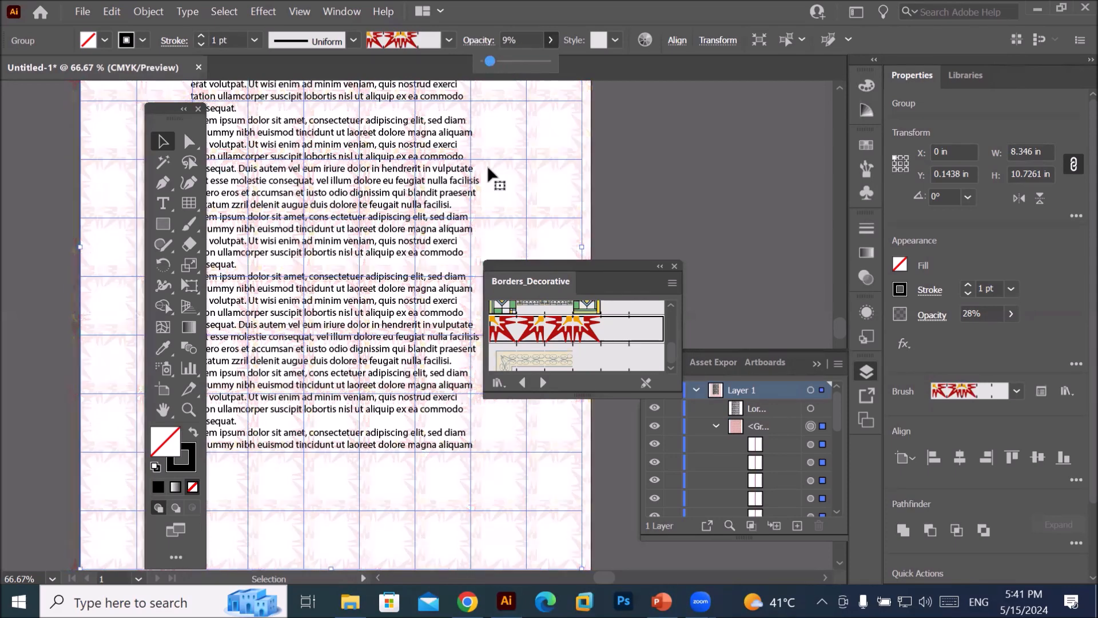
click(655, 172)
click(673, 266)
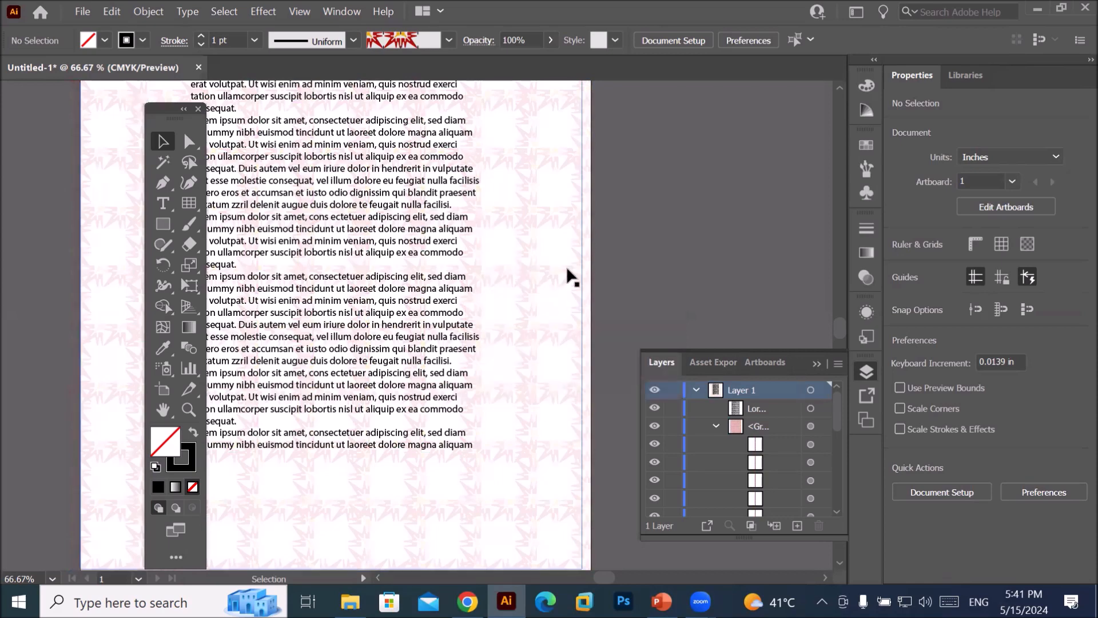
key(ctrl+1)
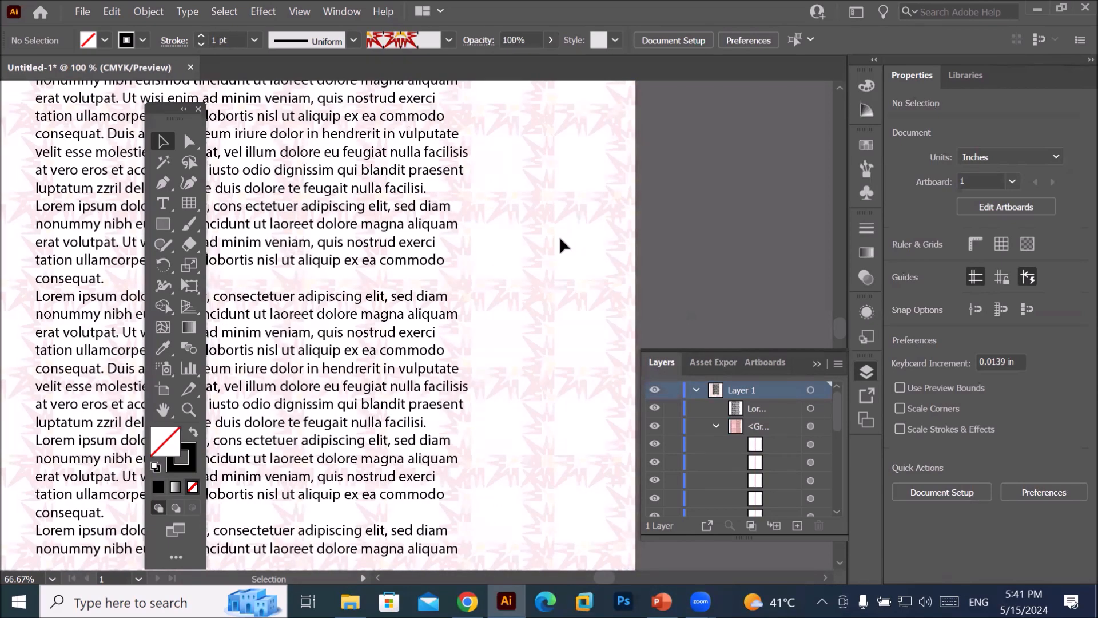
key(ctrl+minus)
key(ctrl+minus)
key(ctrl+minus)
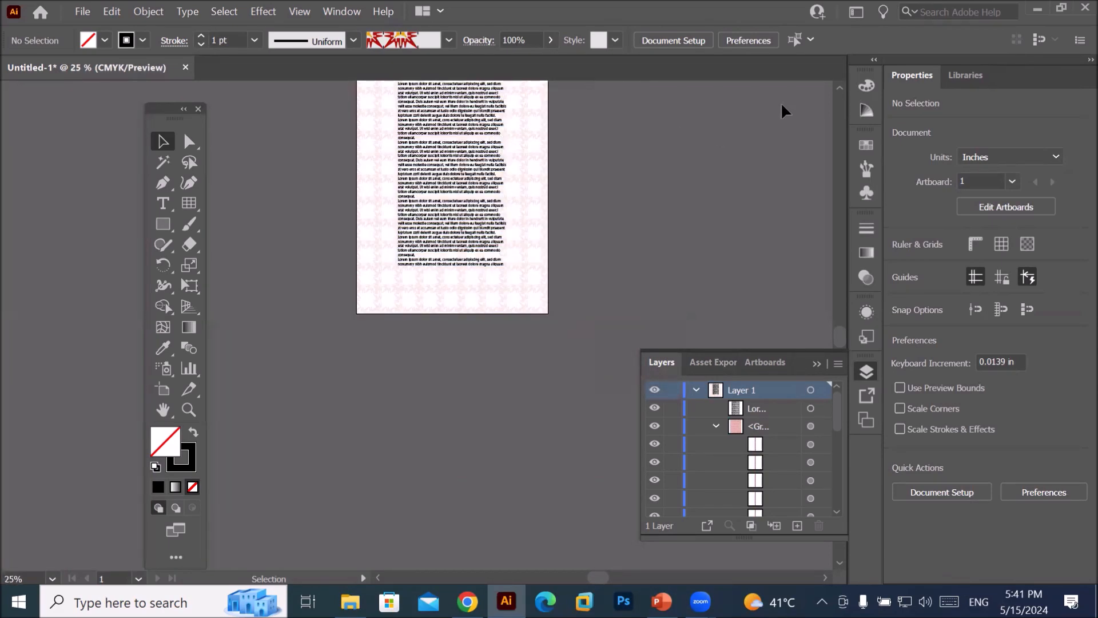
- Add a second Letter-size artboard beside the one with the patterned text page
click(840, 87)
click(839, 87)
click(840, 87)
click(840, 87)
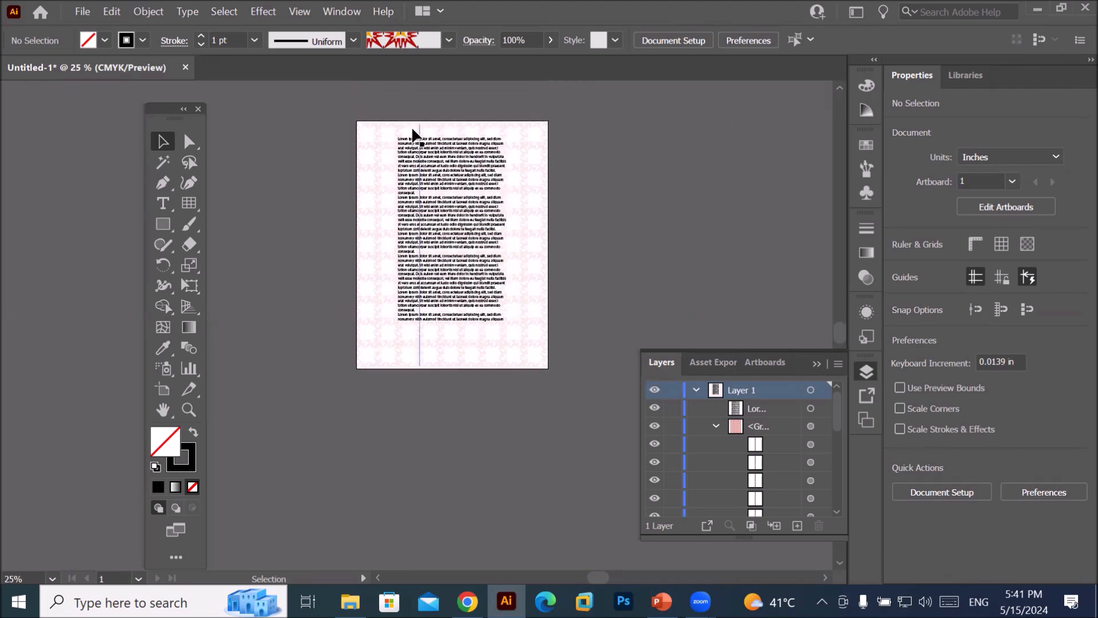
scroll(430, 136, up, 2)
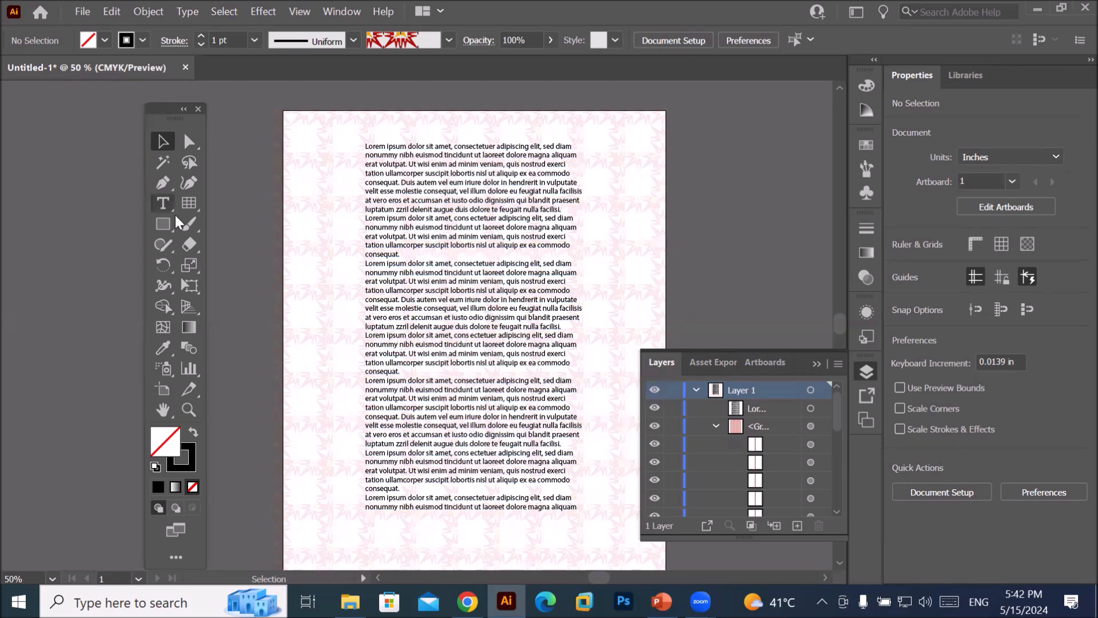
click(163, 389)
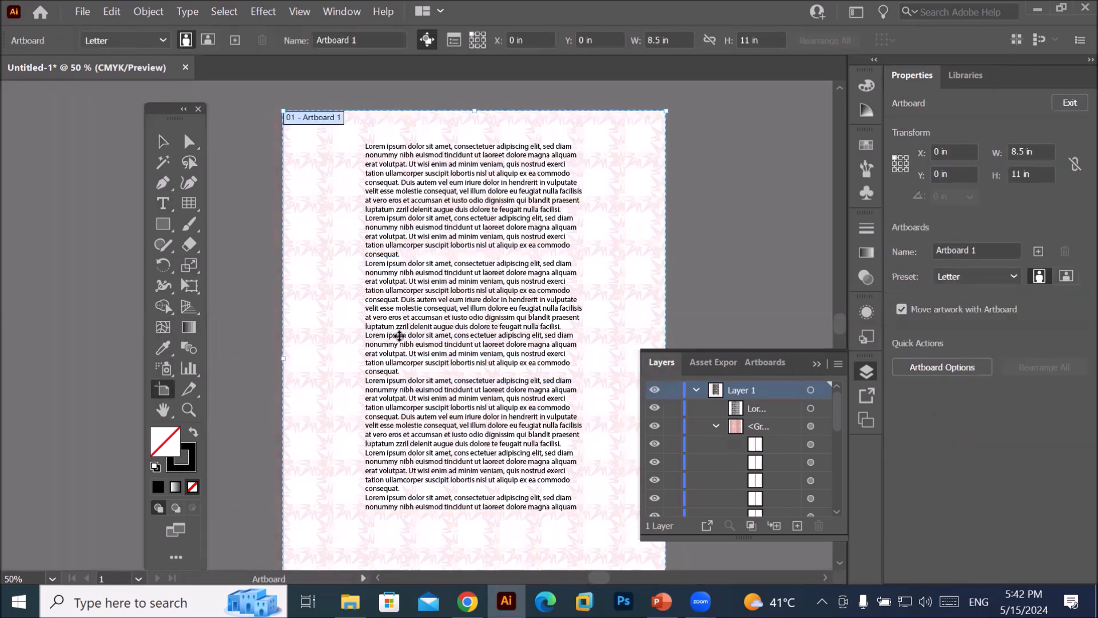
click(235, 40)
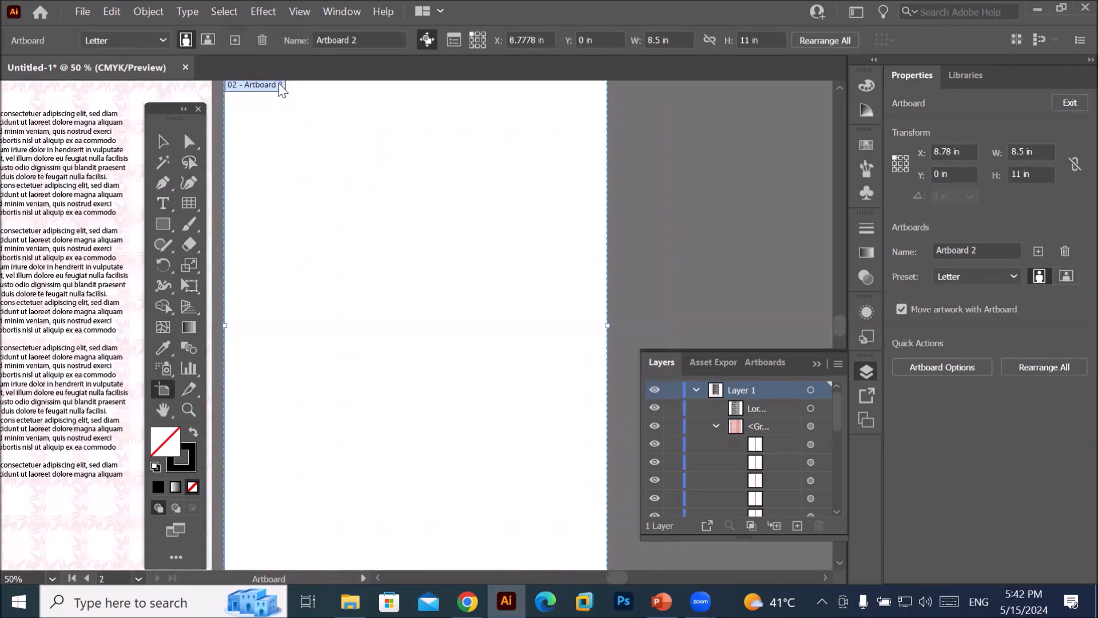
scroll(524, 266, down, 1)
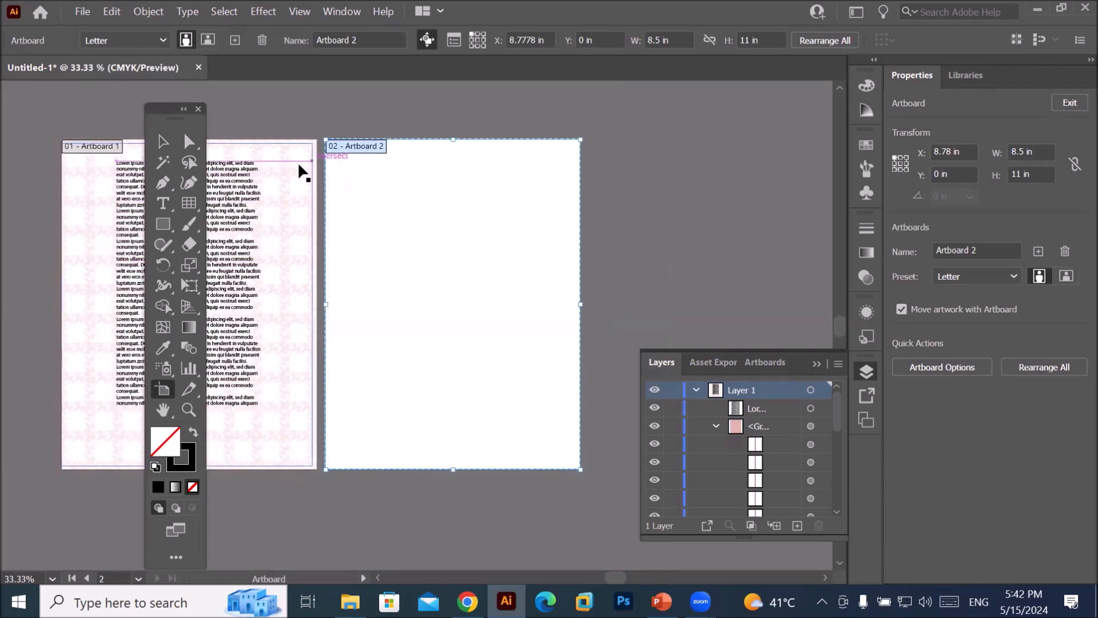
- Set the Rectangular Grid tool's horizontal divider skew to 51%, with 10 horizontal and 8 vertical dividers
double_click(188, 204)
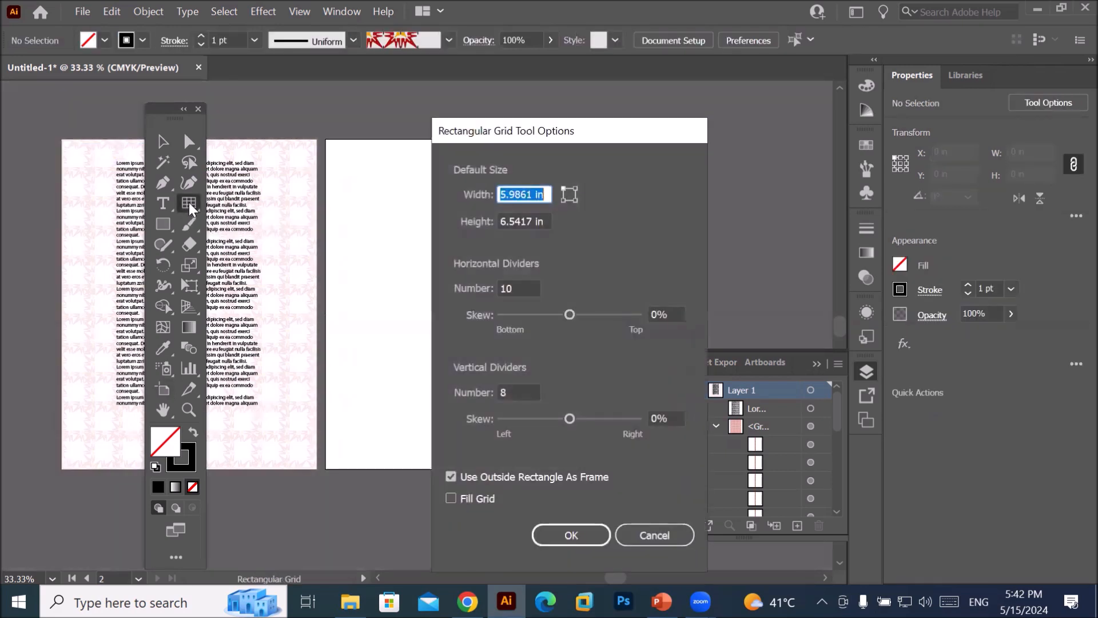
click(521, 289)
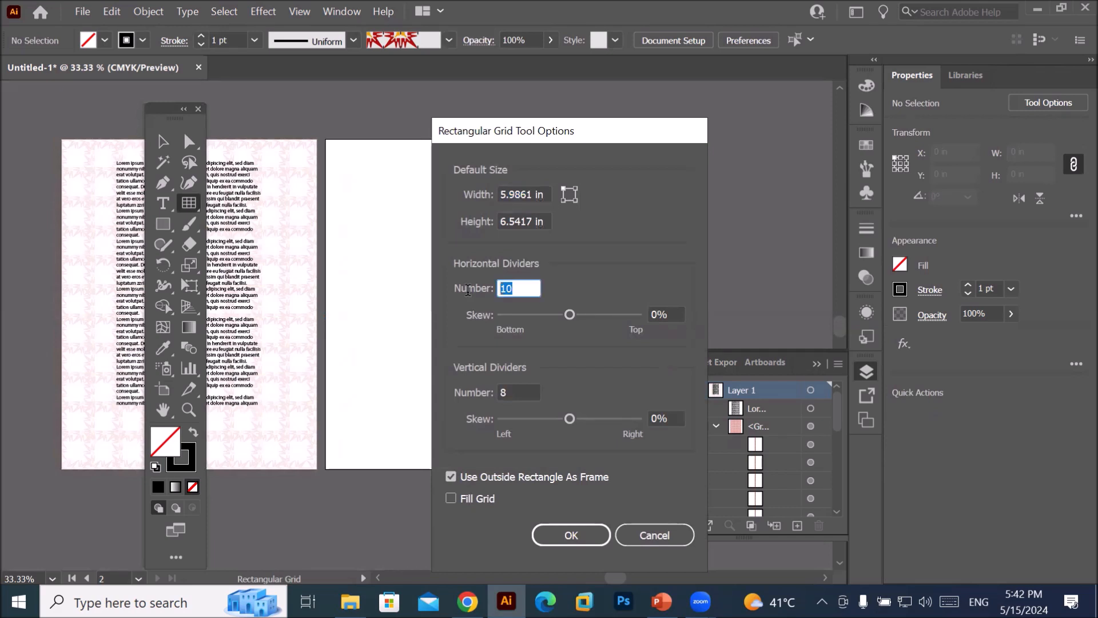
click(520, 390)
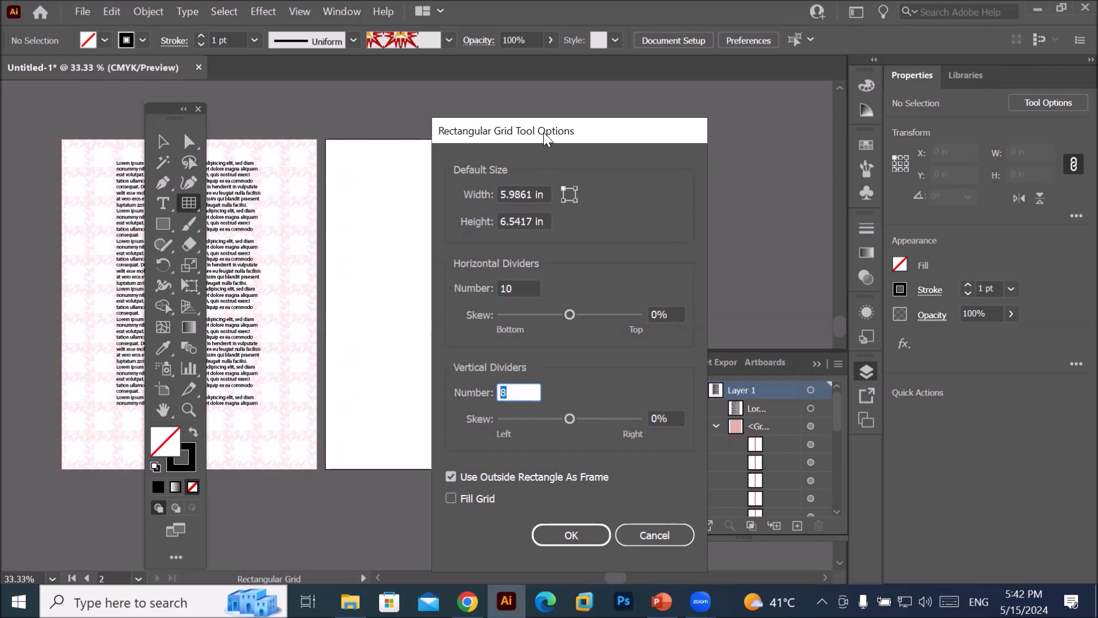
drag(543, 132, 619, 77)
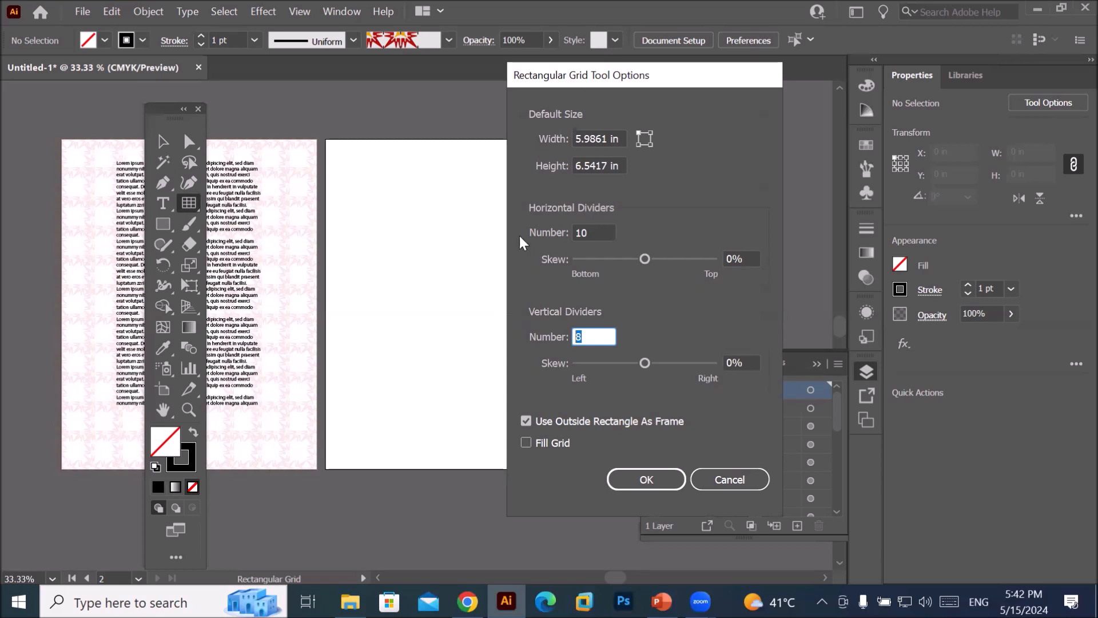
mouse_move(644, 260)
mouse_down()
mouse_move(695, 262)
mouse_move(651, 260)
mouse_up()
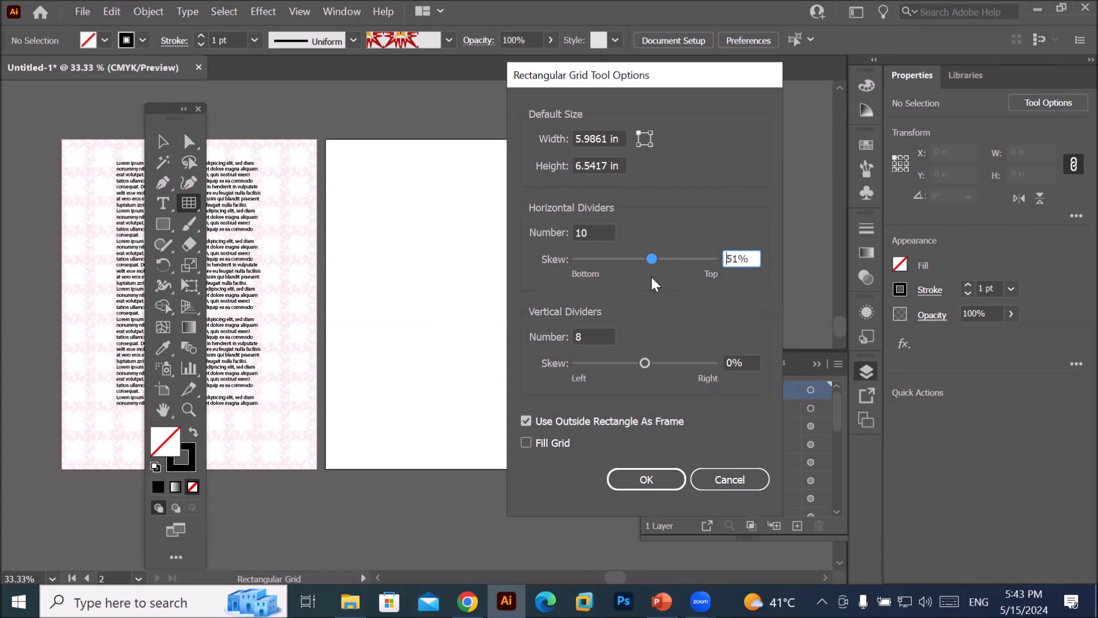
click(649, 481)
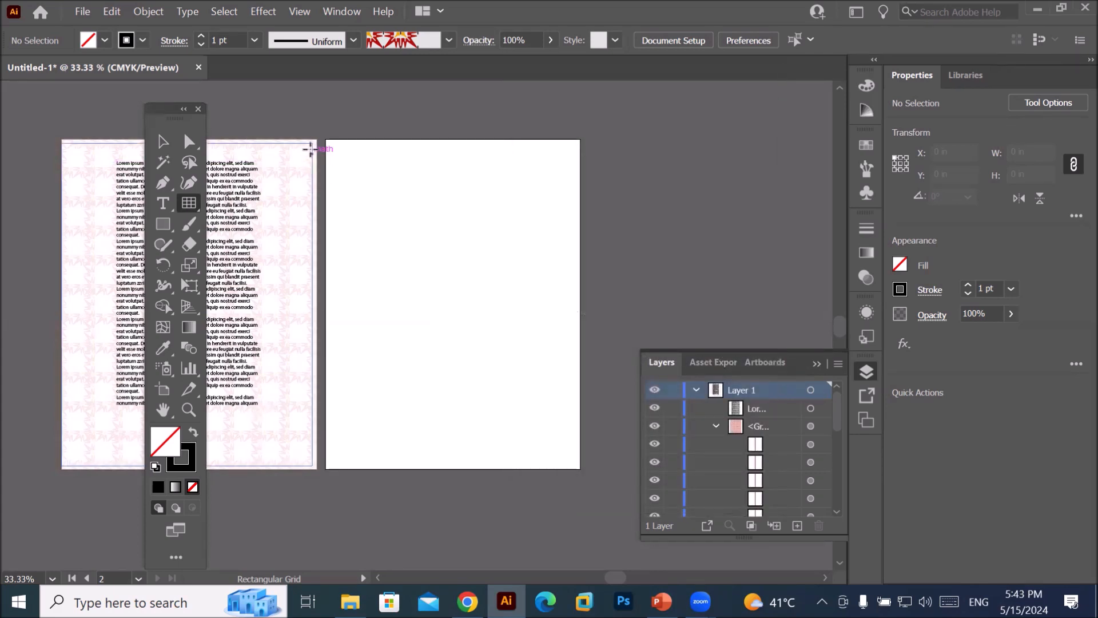
- Draw a rectangular grid about 8.42 by 11.09 in over the second artboard, inspect its row spacing, and delete it
drag(328, 139, 581, 473)
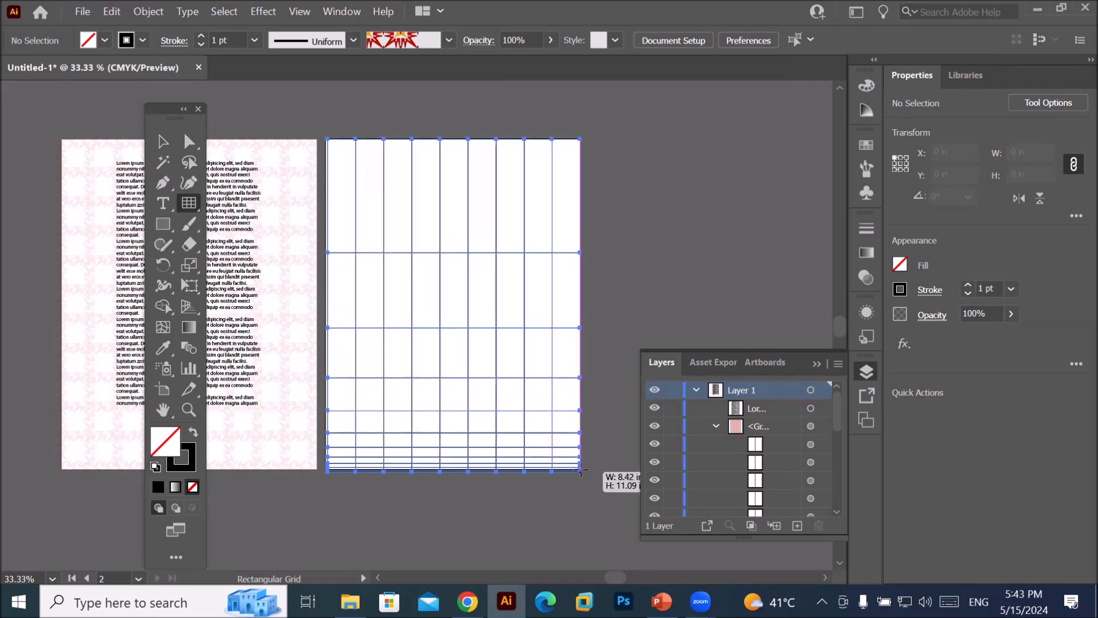
scroll(549, 496, up, 4)
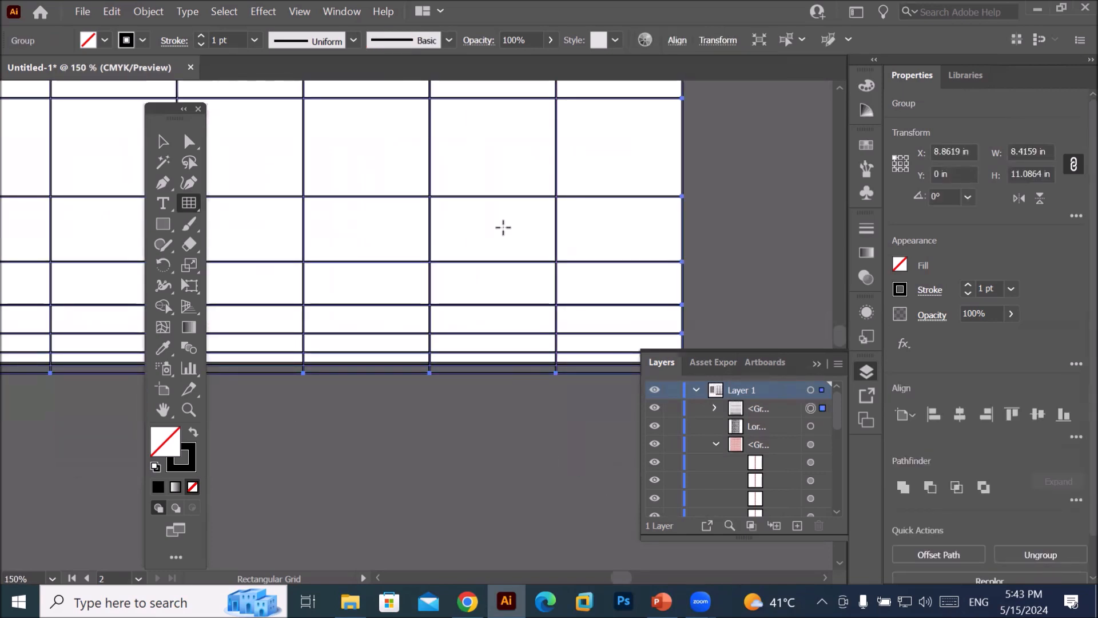
scroll(574, 146, down, 5)
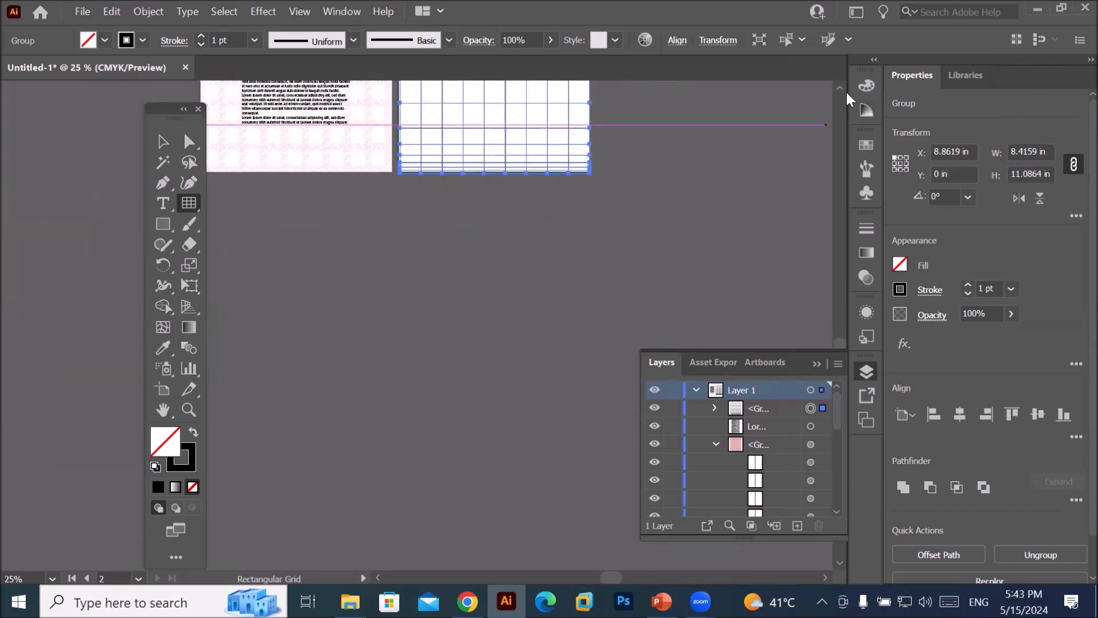
scroll(841, 84, up, 5)
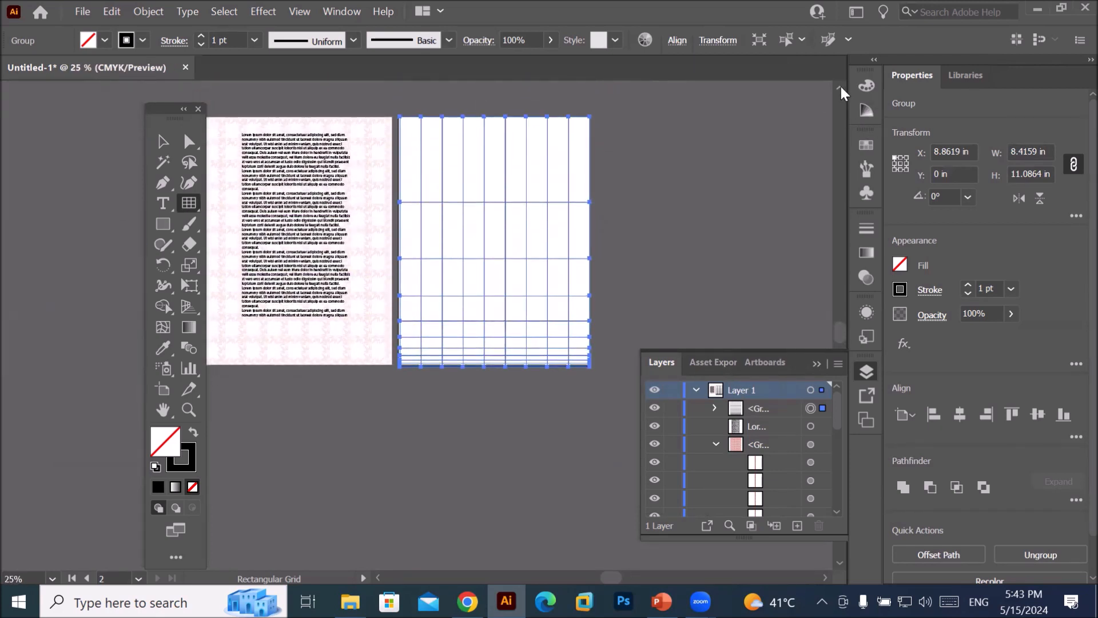
scroll(517, 269, up, 1)
scroll(521, 269, down, 1)
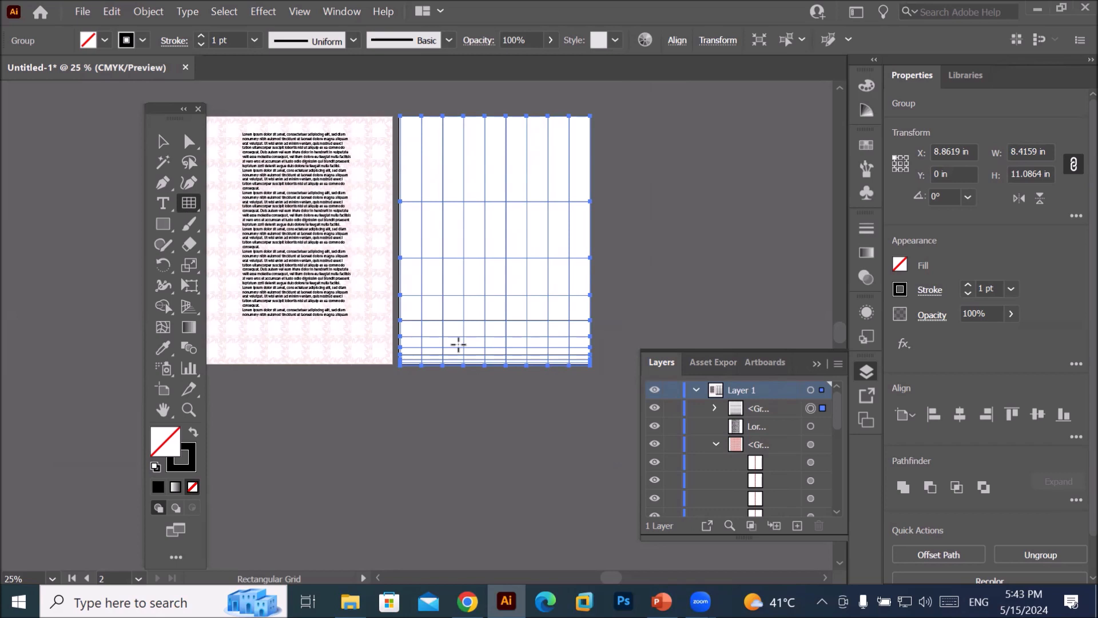
key(Delete)
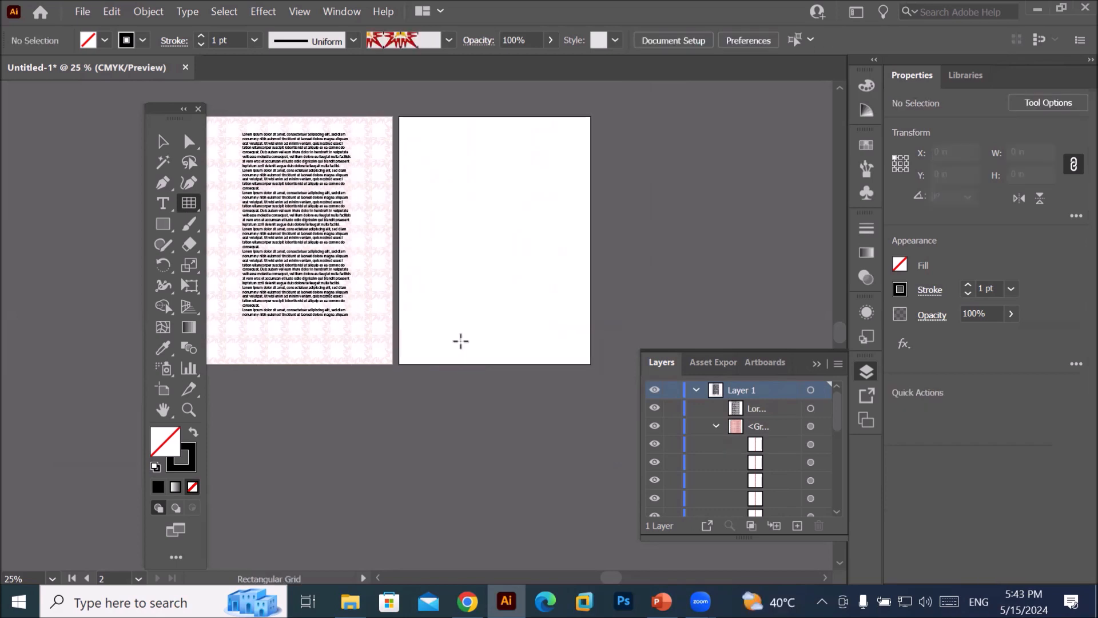
- Set the Rectangular Grid tool's horizontal divider skew to -67%
double_click(191, 204)
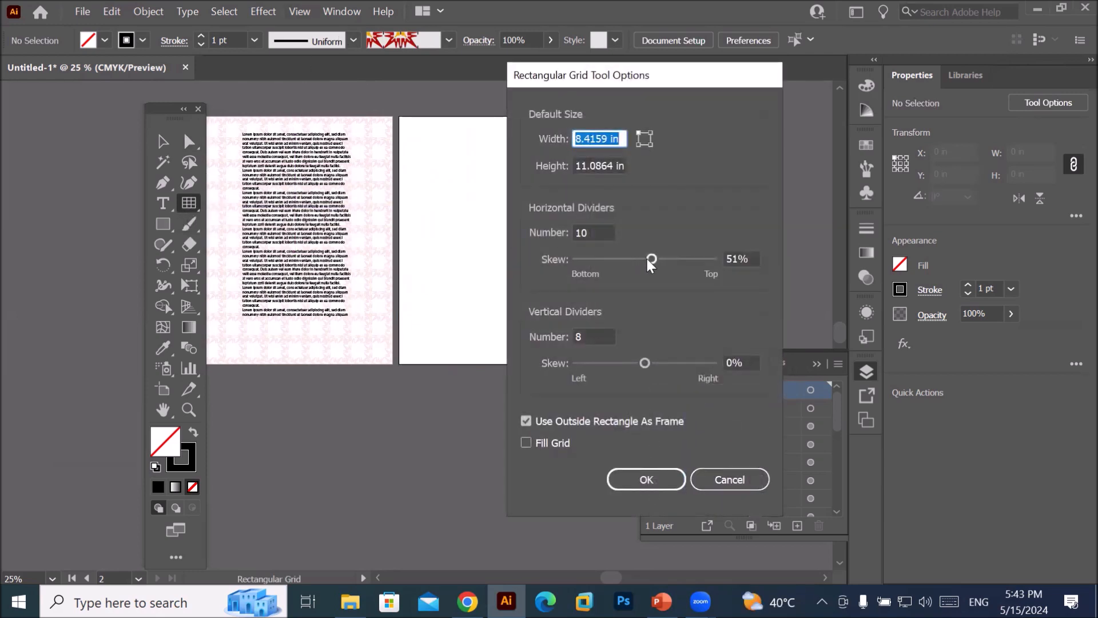
mouse_move(651, 259)
mouse_down()
mouse_move(623, 256)
mouse_move(660, 258)
mouse_move(633, 257)
mouse_up()
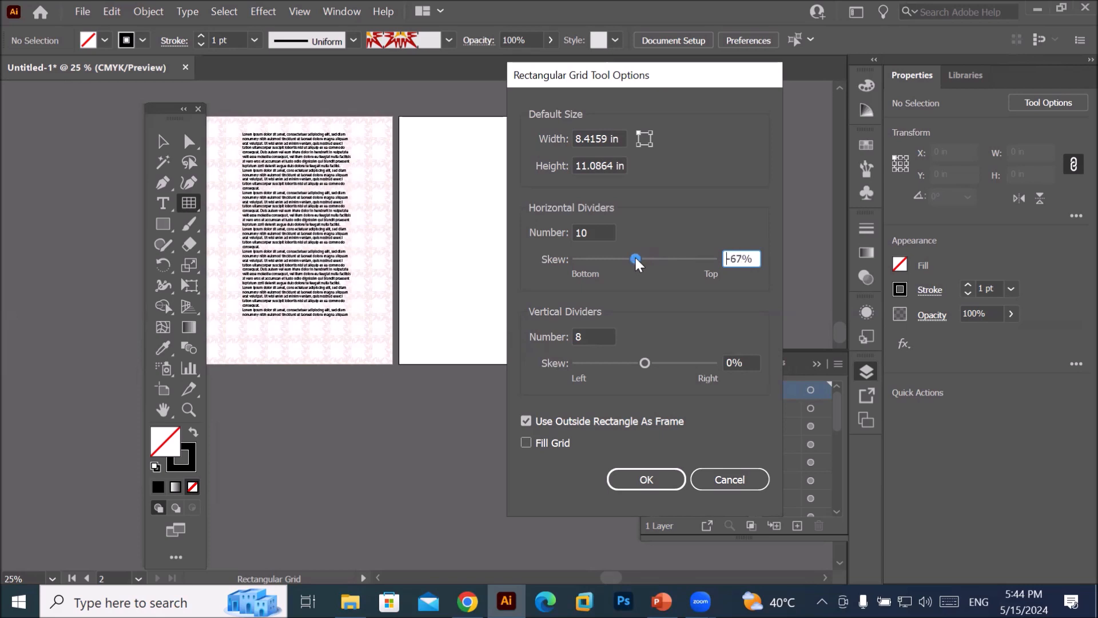
click(653, 477)
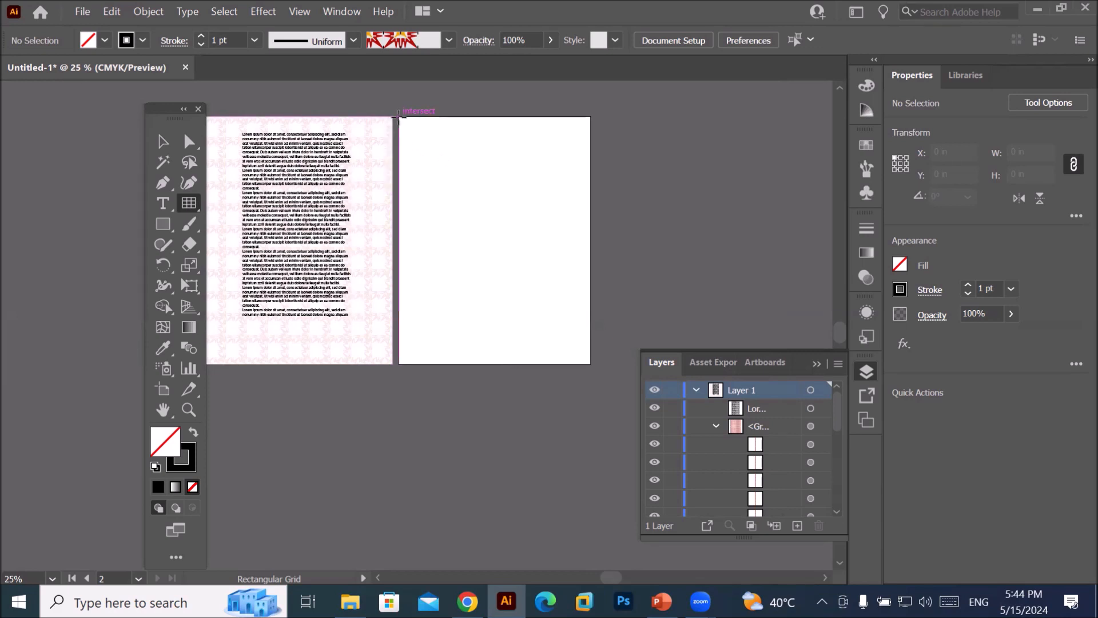
- Draw a rectangular grid about 8.5 by 10.86 in over the empty second artboard, examine its lines, and delete it
drag(398, 119, 590, 364)
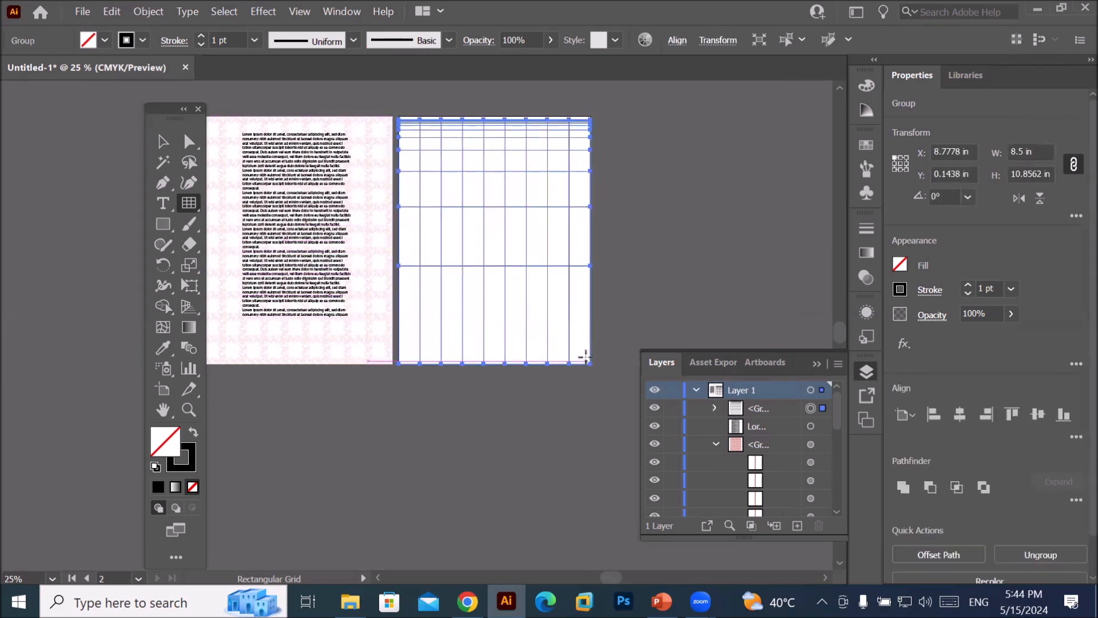
scroll(574, 97, up, 5)
scroll(541, 191, up, 2)
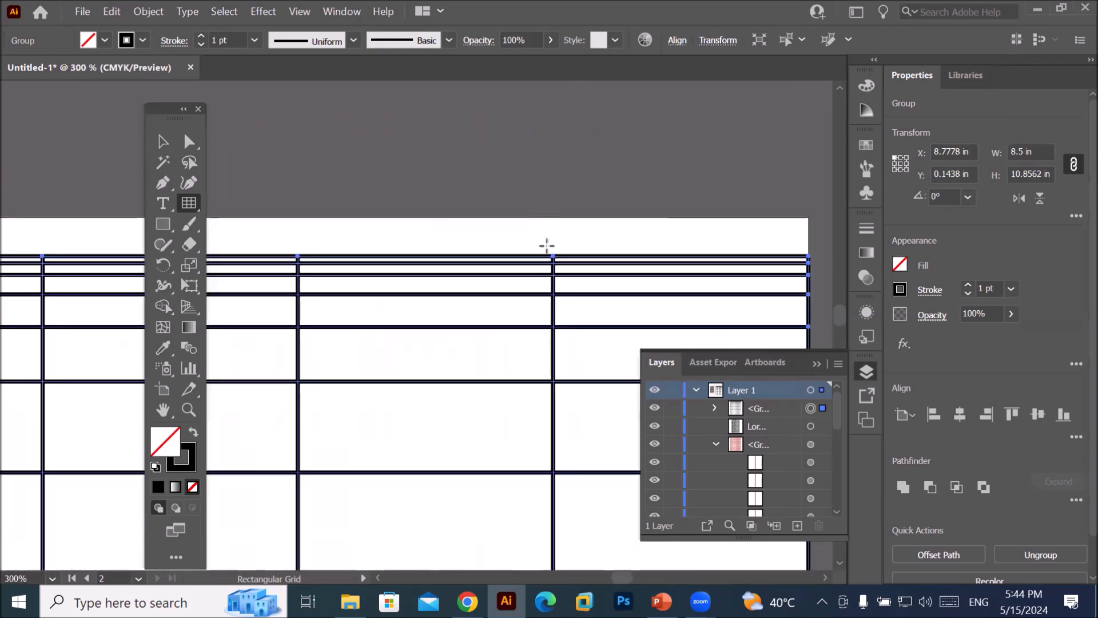
scroll(550, 277, down, 8)
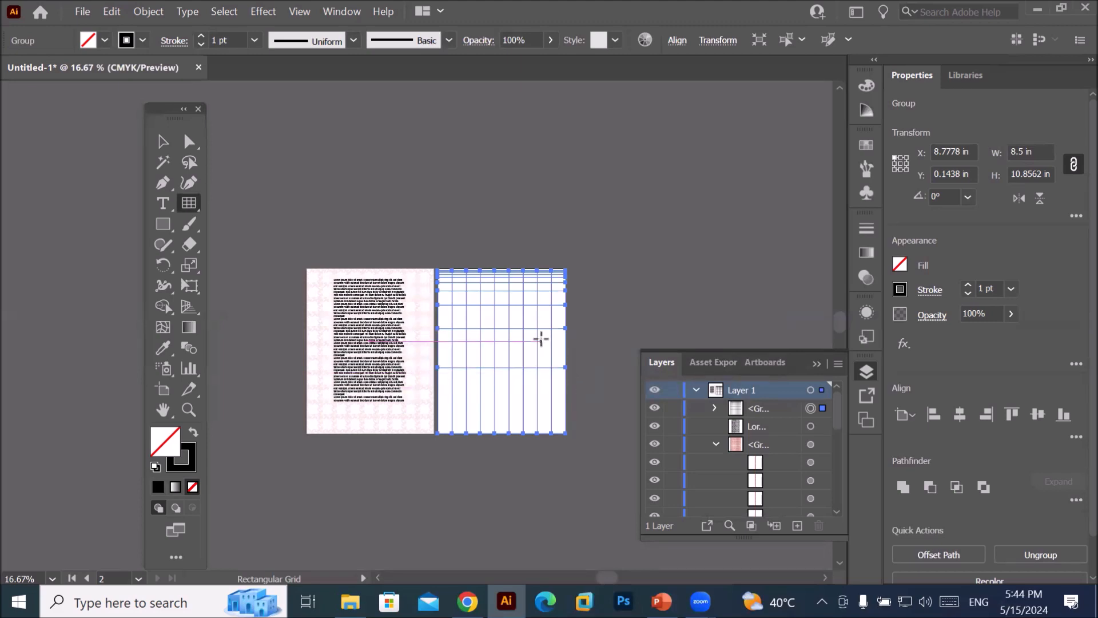
scroll(466, 350, up, 2)
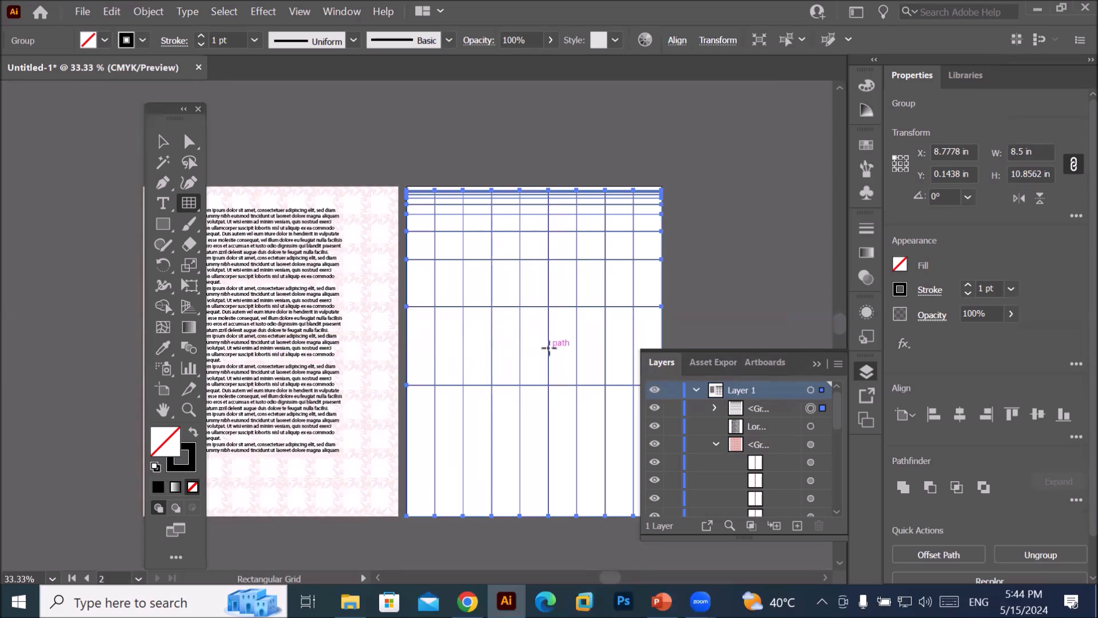
key(Delete)
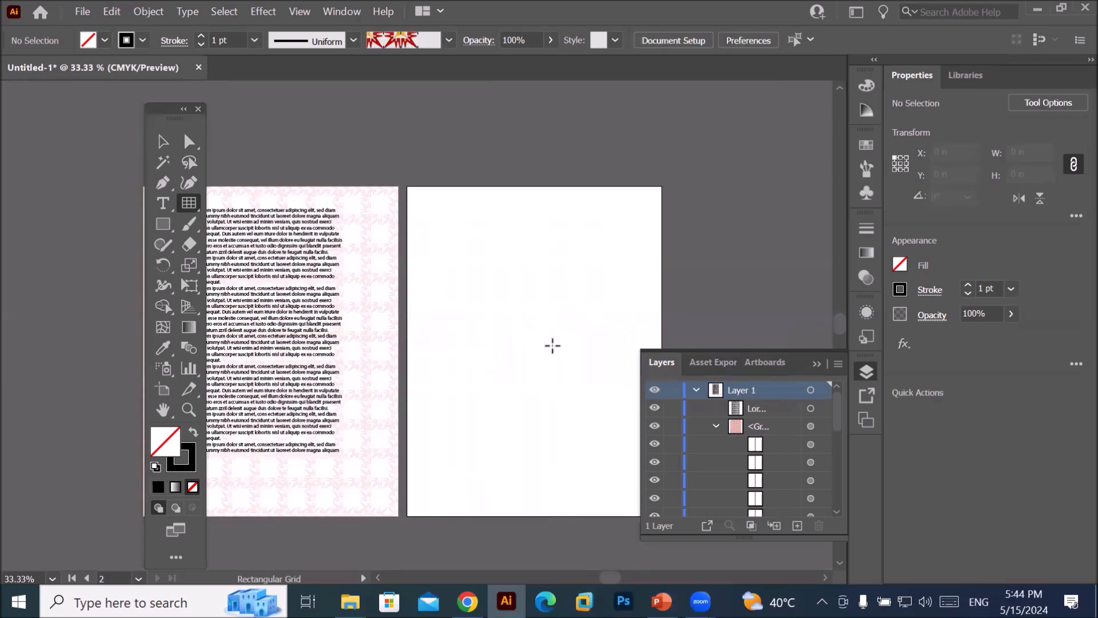
- Set the Rectangular Grid tool's horizontal divider skew to 0% and its vertical divider skew to 25%
double_click(189, 203)
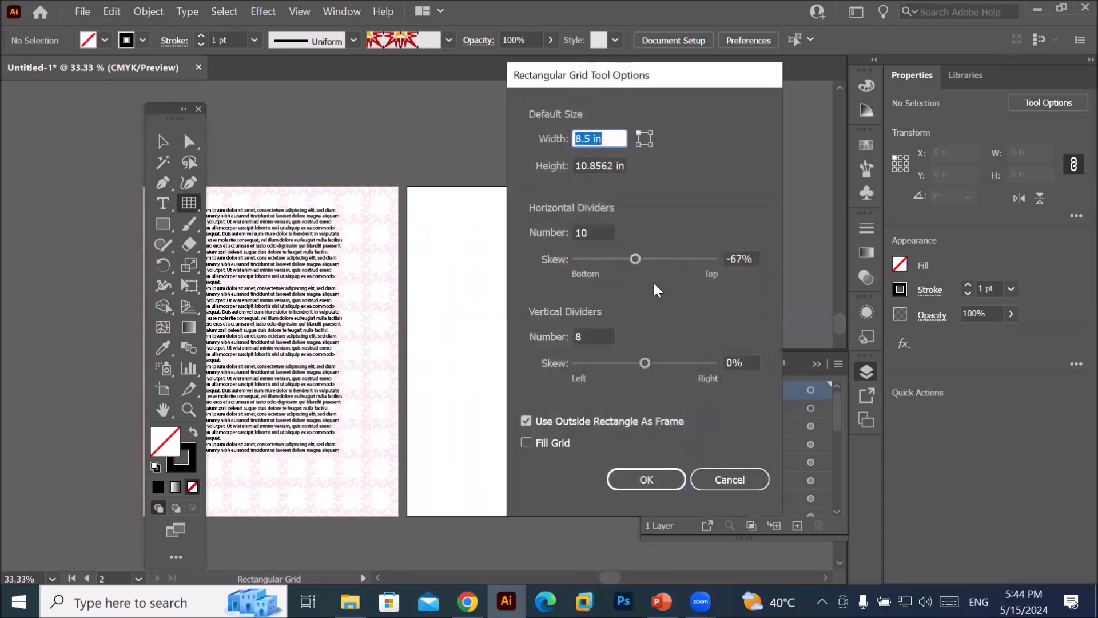
drag(635, 257, 638, 257)
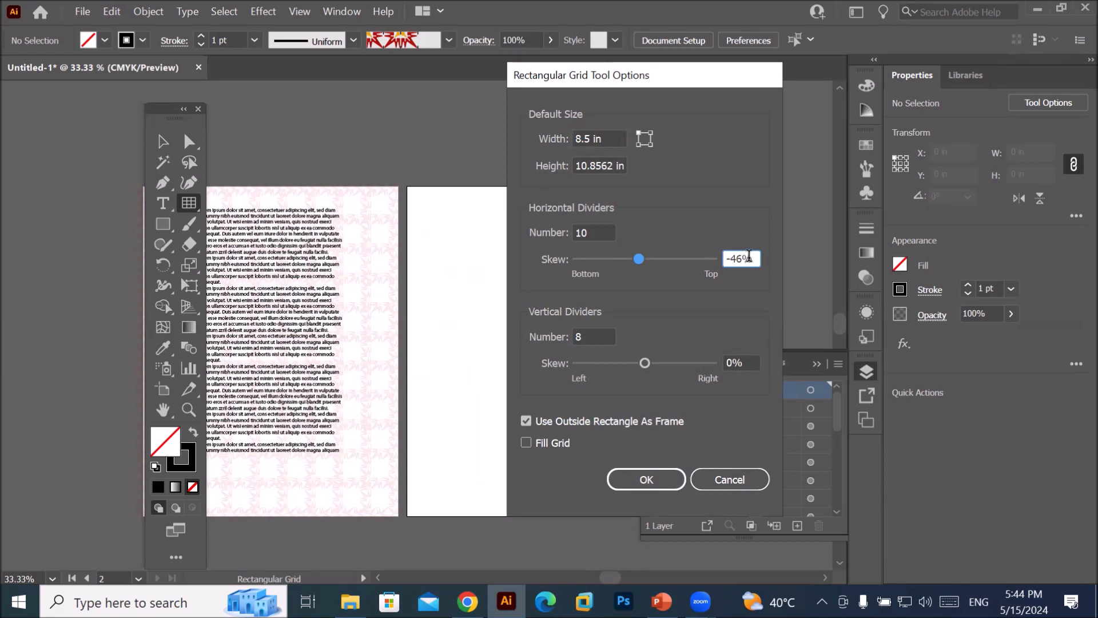
drag(752, 258, 666, 268)
text(0)
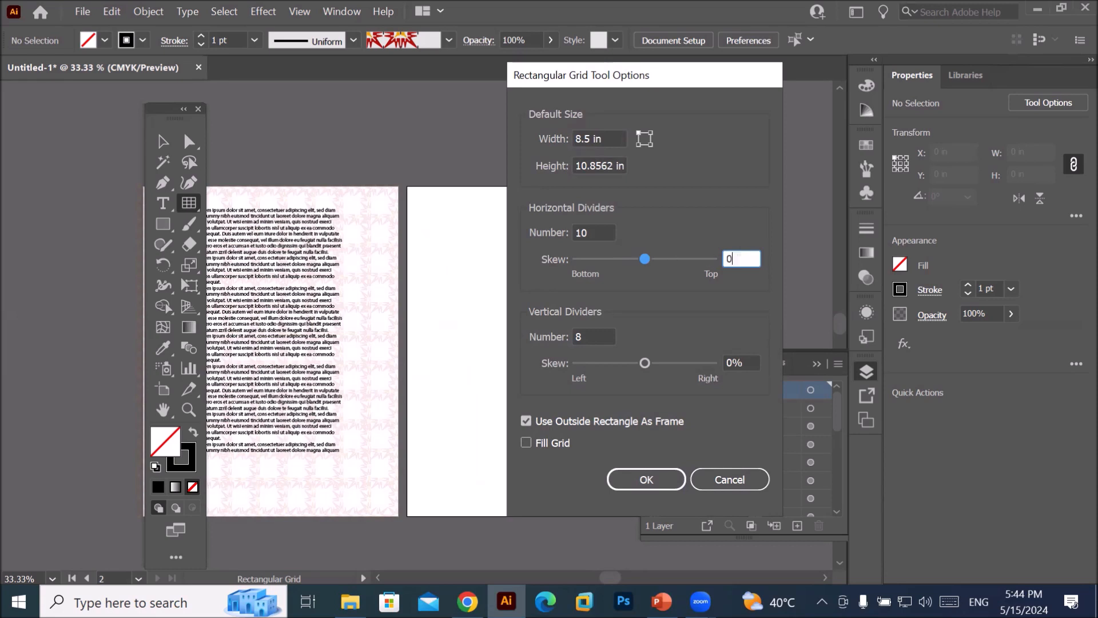
click(643, 361)
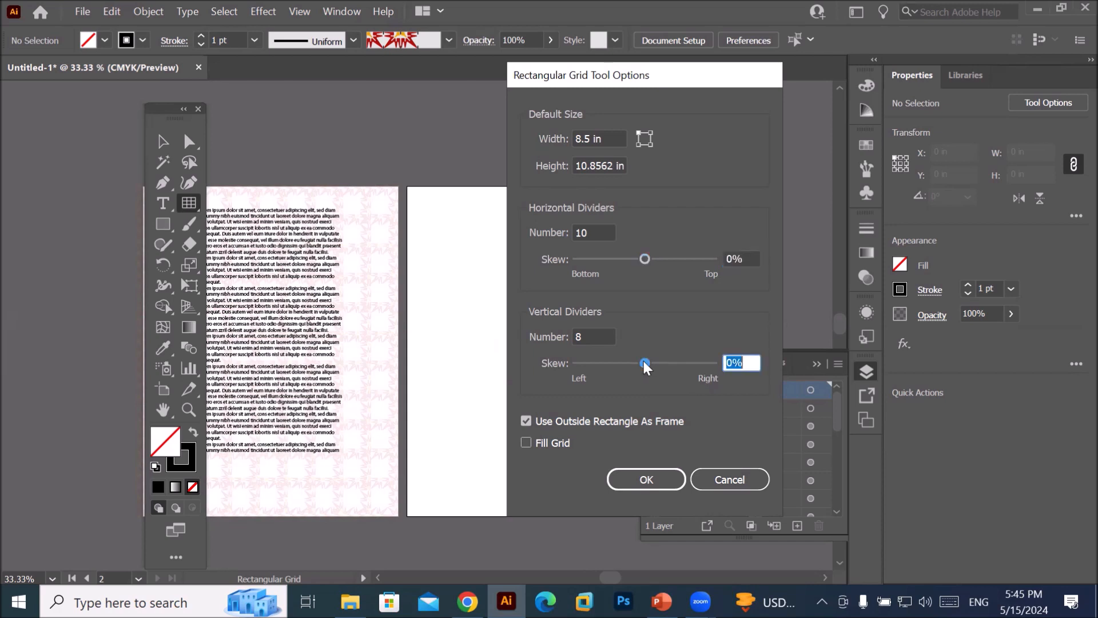
drag(644, 362, 647, 362)
click(658, 481)
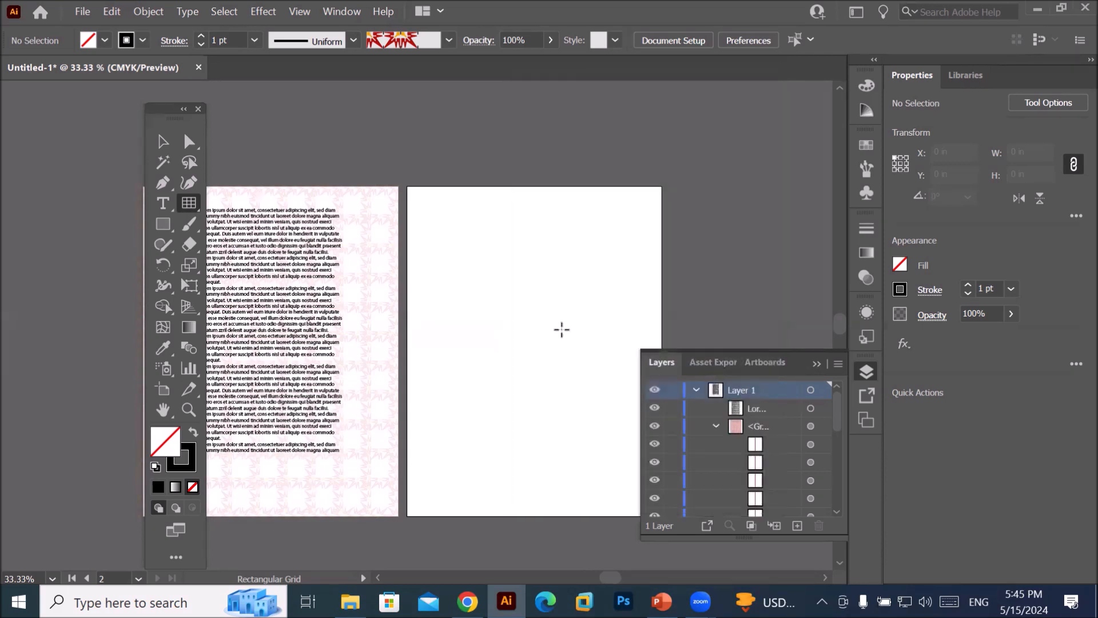
- Draw a rectangular grid about 8.25 by 10.48 in on the second artboard, collapse the layer list, and delete the grid
drag(409, 188, 654, 505)
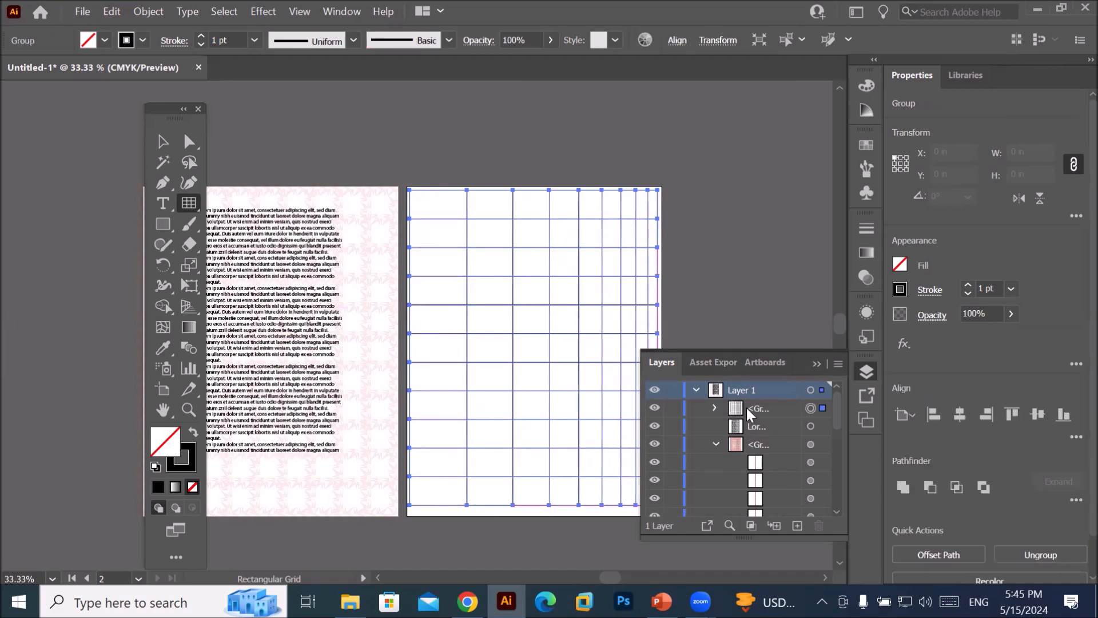
click(815, 364)
scroll(588, 220, up, 1)
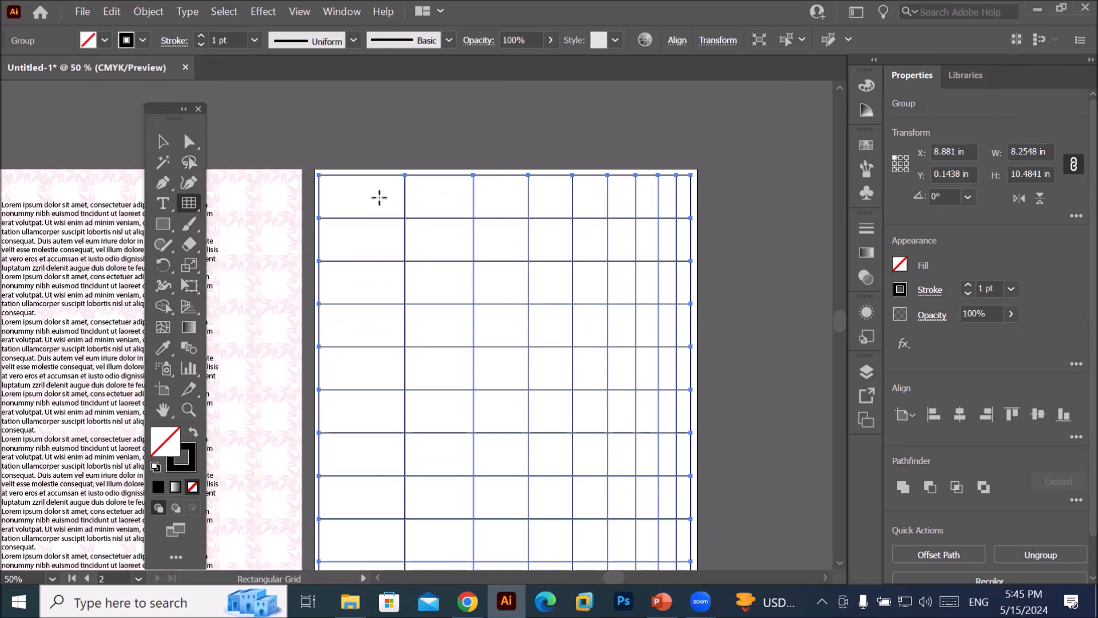
key(Delete)
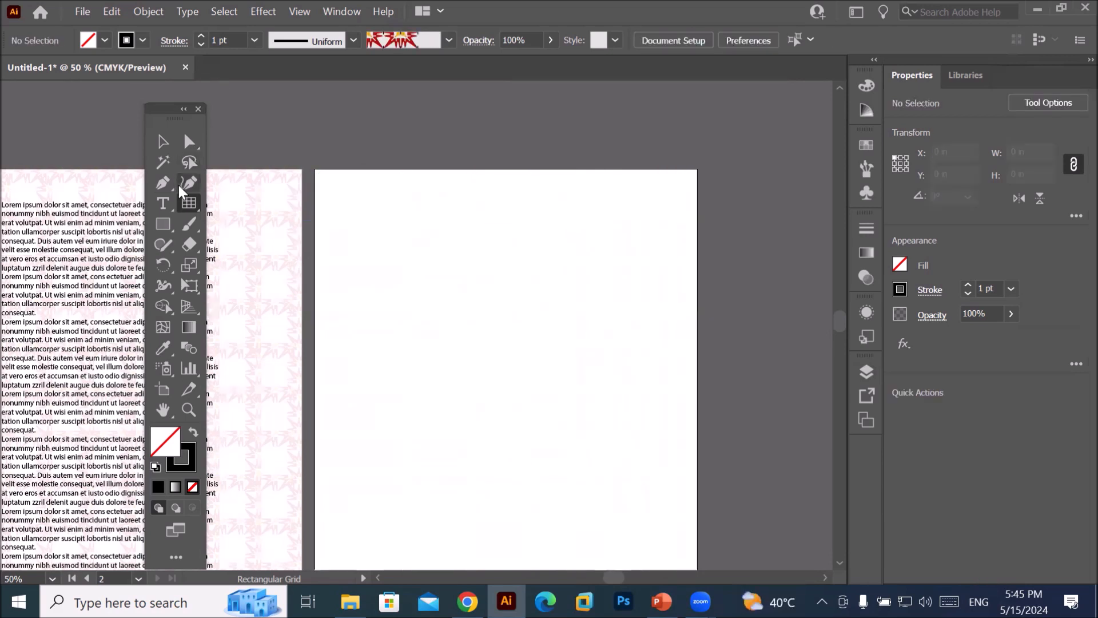
- Set the Rectangular Grid tool's vertical divider skew to -34%
double_click(189, 204)
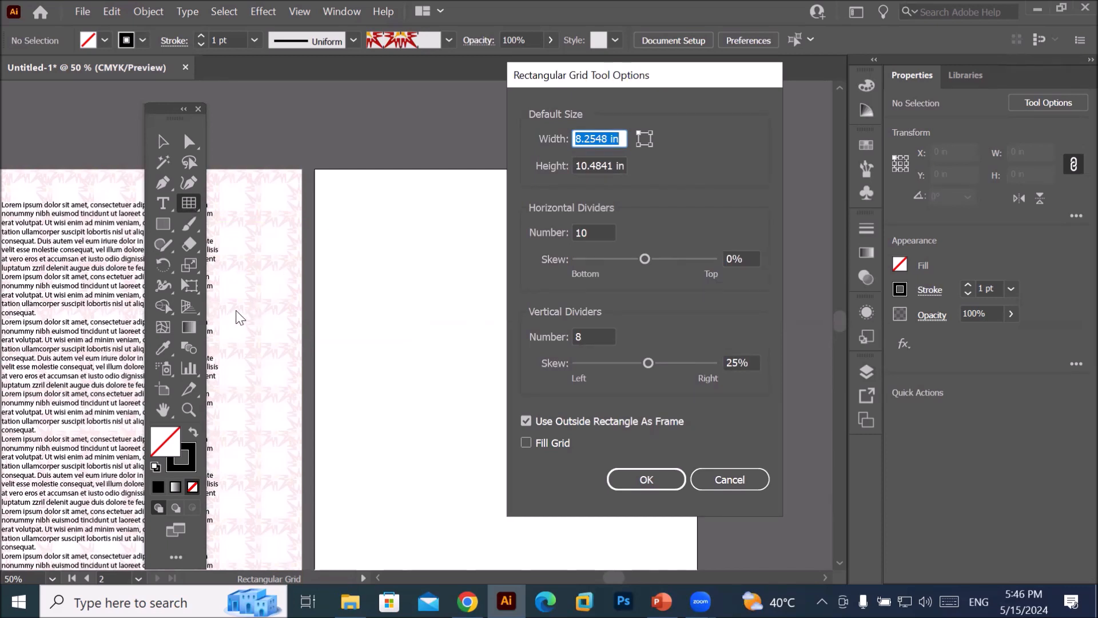
drag(647, 364, 636, 363)
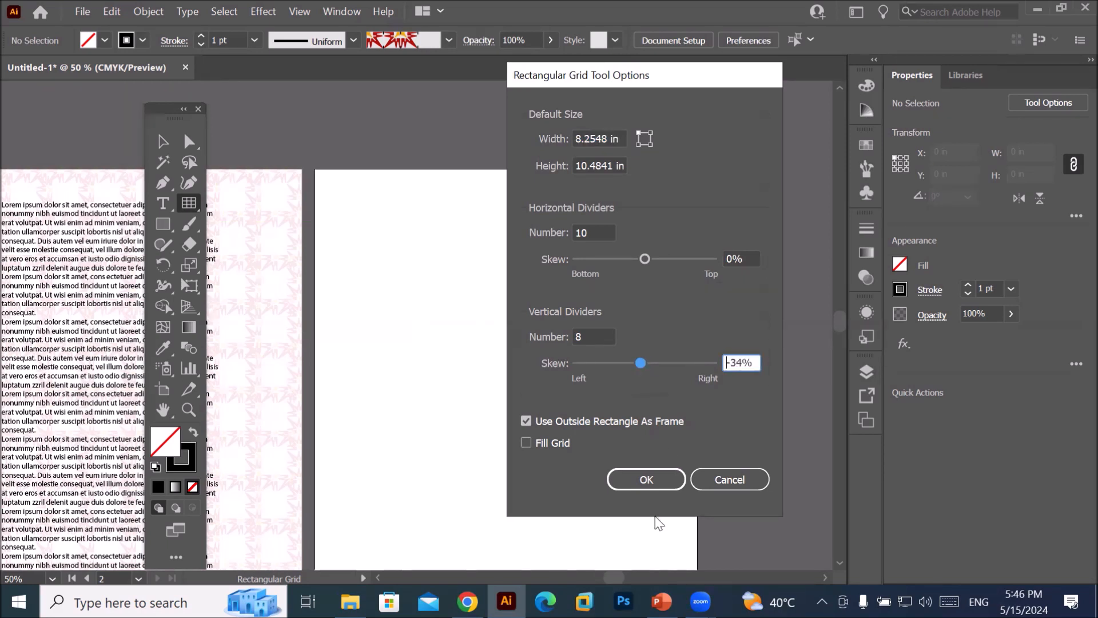
click(643, 482)
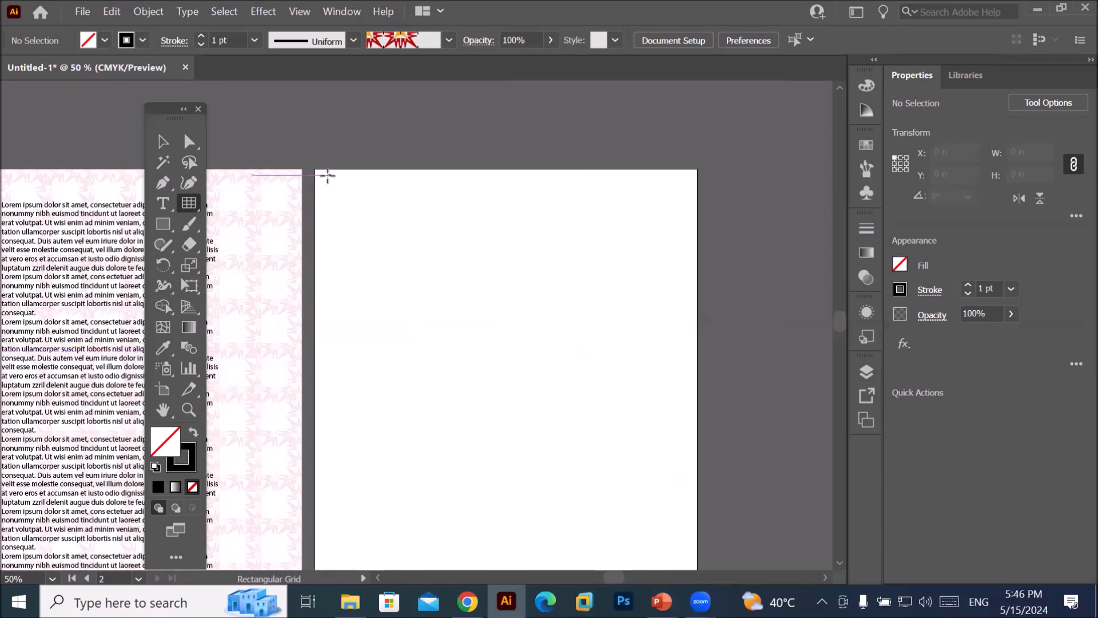
- Draw a rectangular grid about 6.55 by 7.39 in on the second artboard, examine its dividers, and delete it
drag(358, 204, 653, 537)
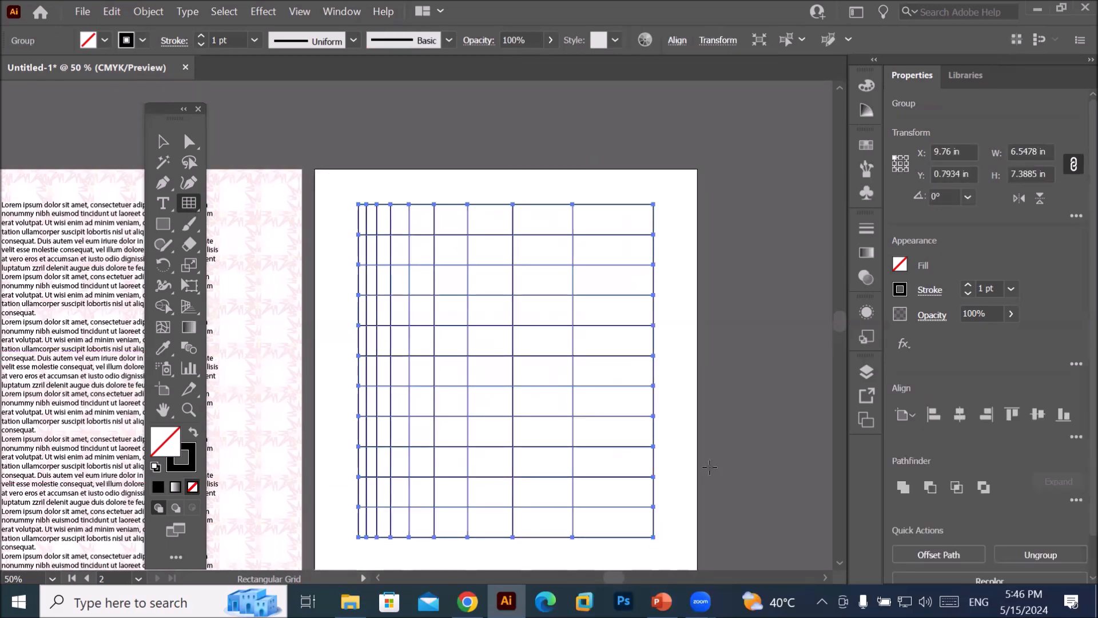
scroll(703, 424, down, 2)
scroll(703, 425, up, 2)
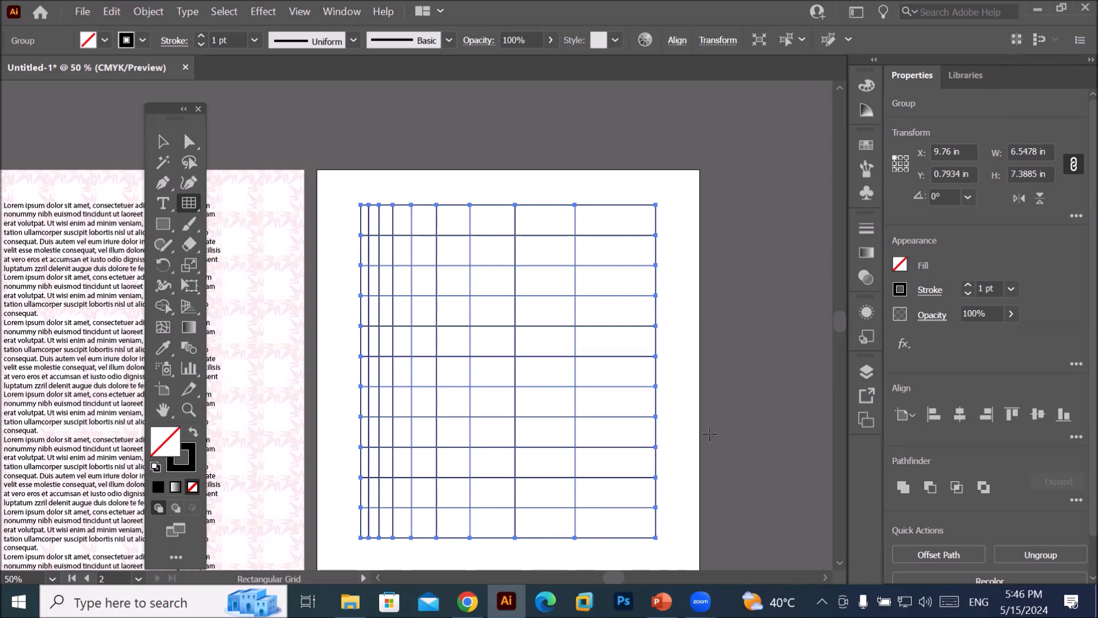
key(Delete)
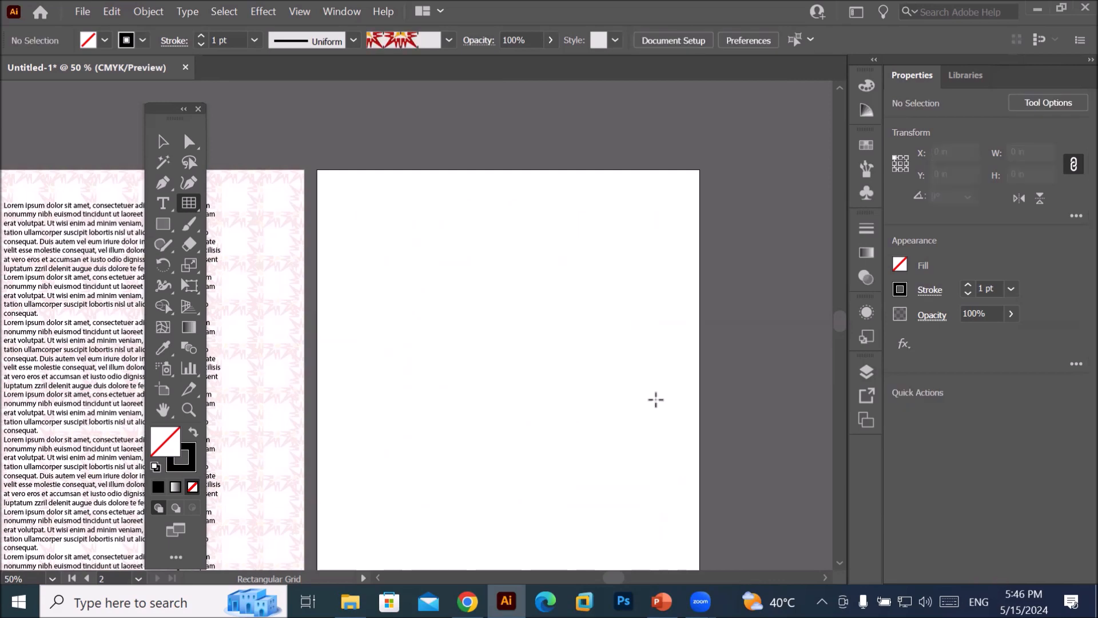
- Reset the Rectangular Grid tool's vertical and horizontal divider skews to 0%
scroll(645, 385, down, 2)
scroll(668, 468, up, 1)
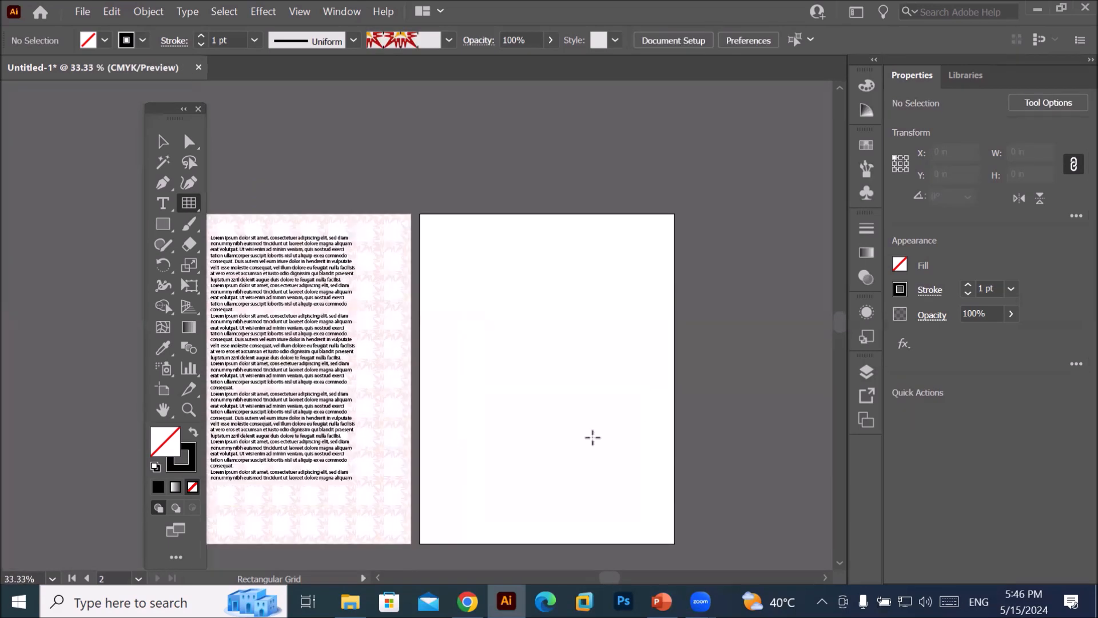
double_click(187, 203)
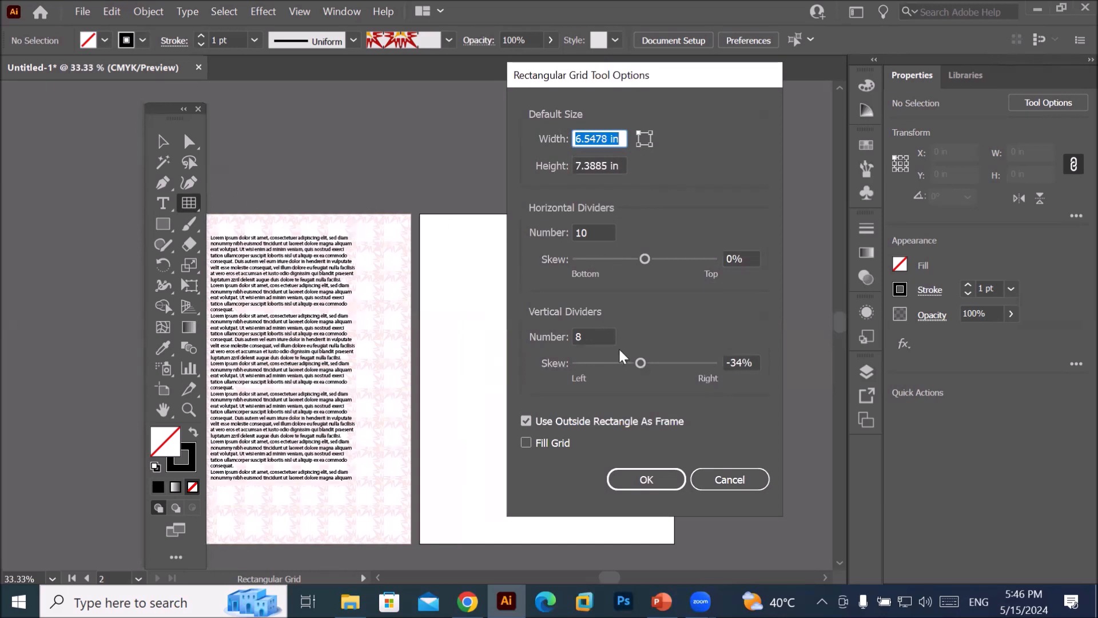
double_click(744, 361)
text(0)
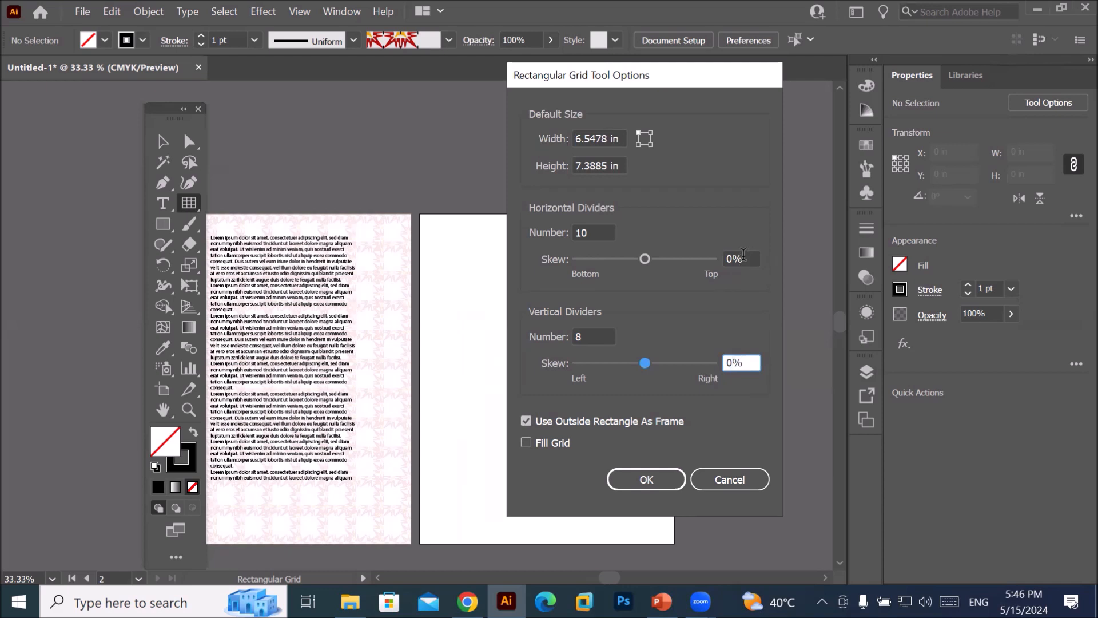
double_click(731, 259)
text(0)
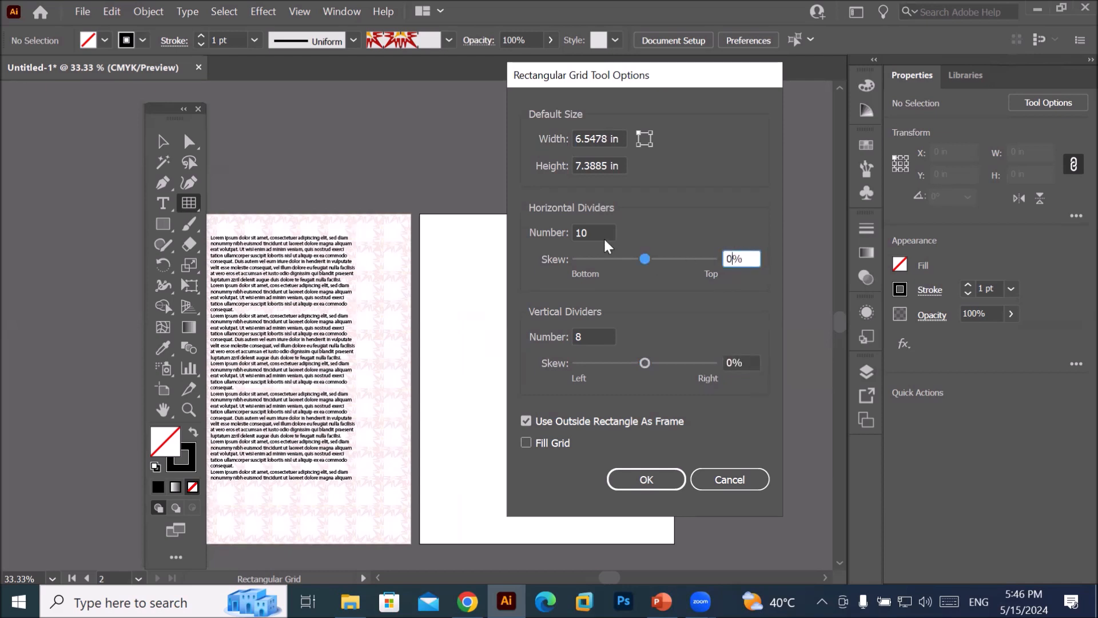
- Try very high divider counts for the grid tool, entering 999 vertical and 99999 horizontal dividers
click(590, 335)
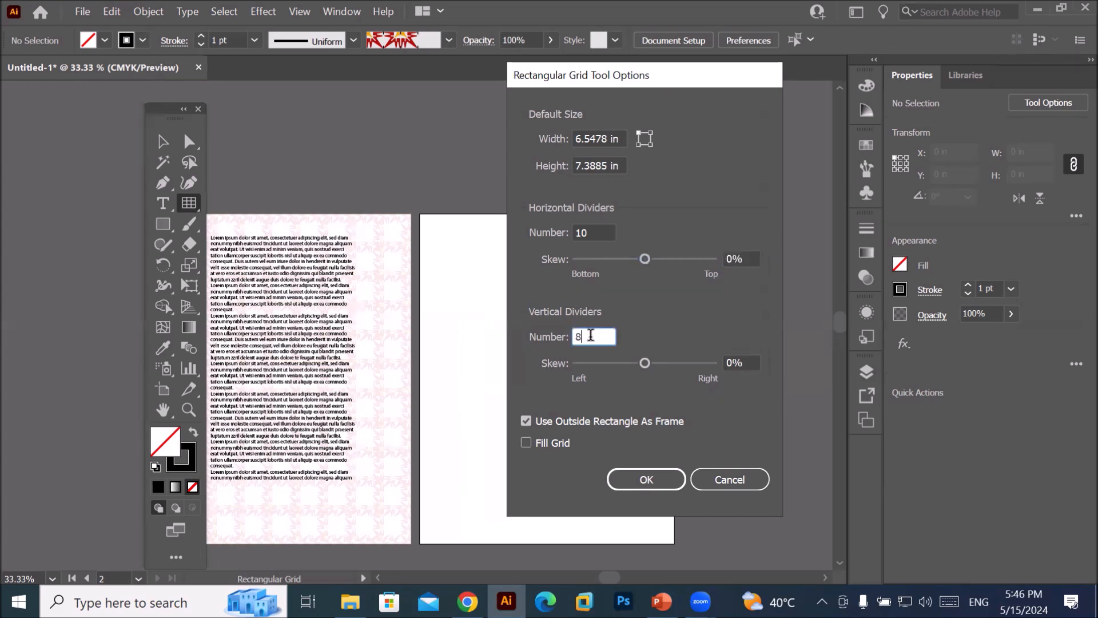
scroll(590, 335, up, 4)
scroll(589, 335, up, 20)
scroll(597, 335, up, 20)
scroll(597, 334, up, 20)
scroll(608, 336, up, 20)
scroll(607, 336, up, 20)
scroll(608, 337, up, 9)
text(999)
click(574, 232)
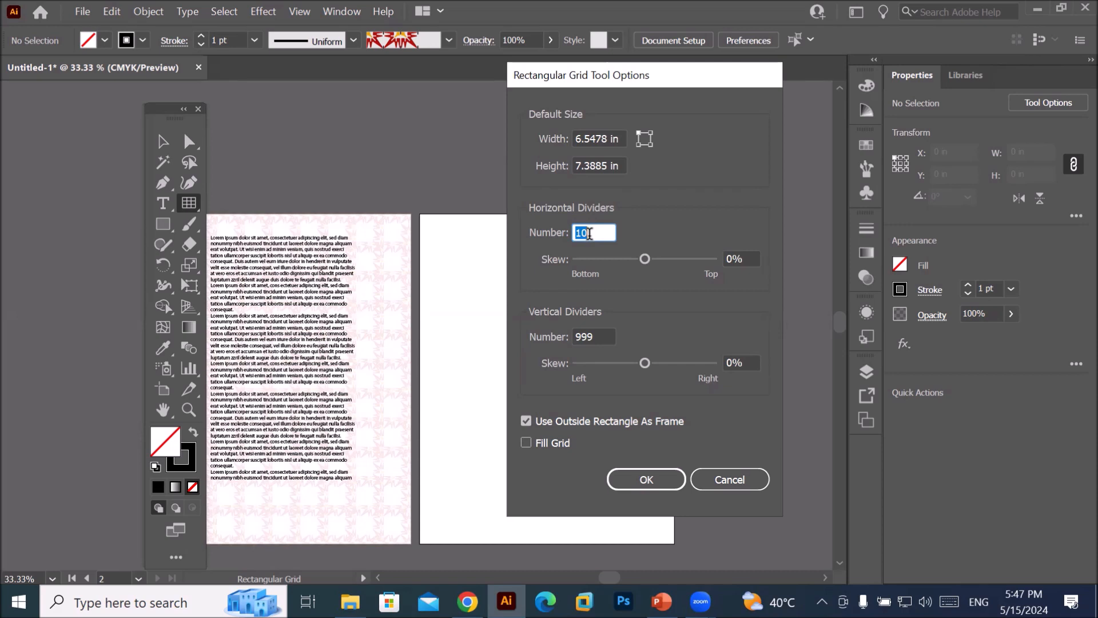
text(99999)
key(ctrl+a)
key(Down)
key(Up)
key(Up)
key(Up)
key(Up)
key(Up)
key(Up)
key(Up)
key(Up)
key(Up)
- Set the Rectangular Grid tool to 30 horizontal dividers and 50 vertical dividers
text(30)
key(Tab)
text(50)
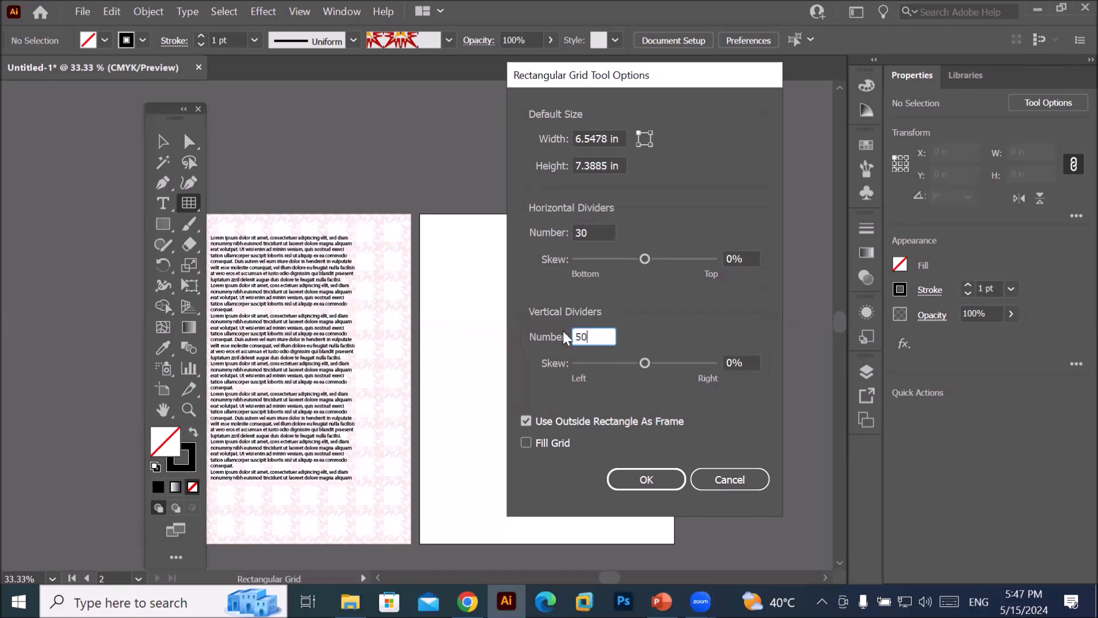
click(637, 485)
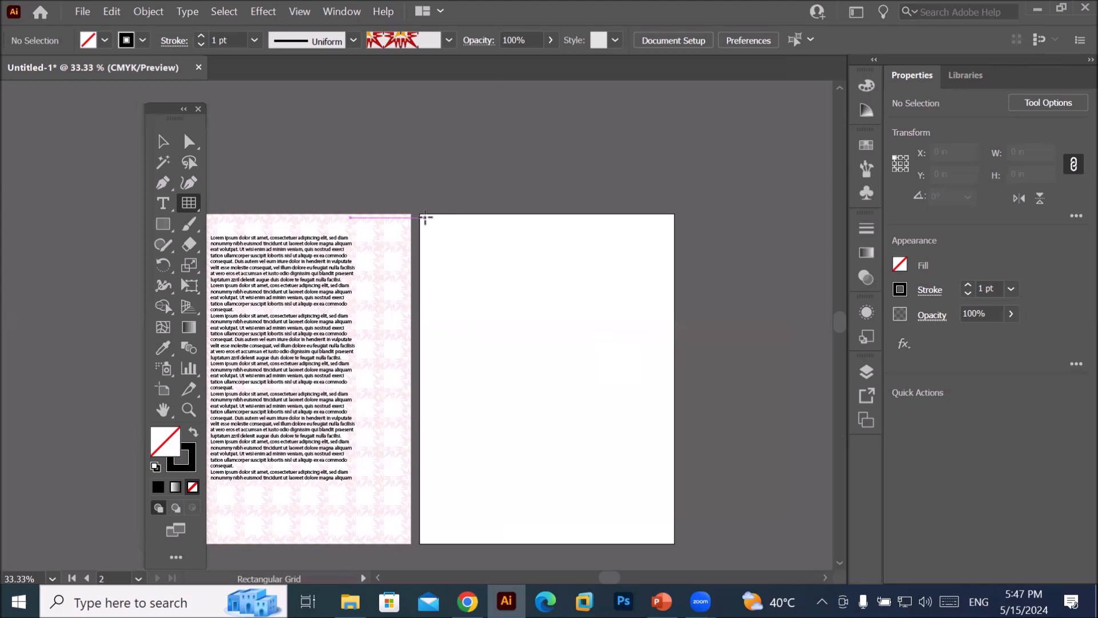
- Draw a dense rectangular grid about 7.64 by 10.11 in on the second artboard and inspect its cells
drag(430, 225, 662, 528)
scroll(629, 394, up, 3)
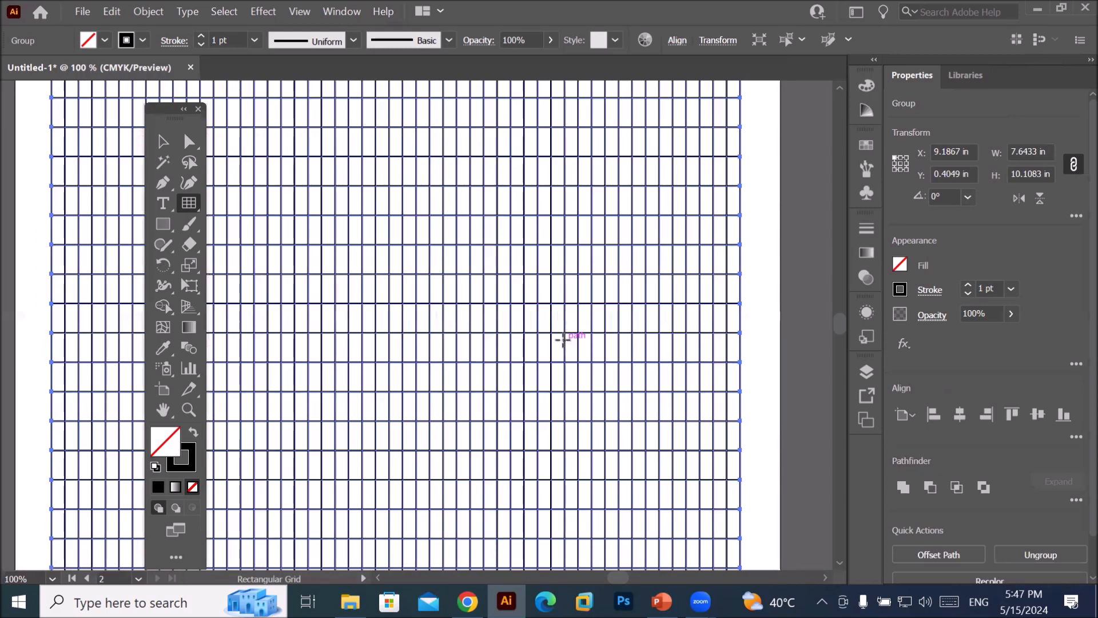
scroll(560, 341, down, 3)
scroll(549, 392, up, 1)
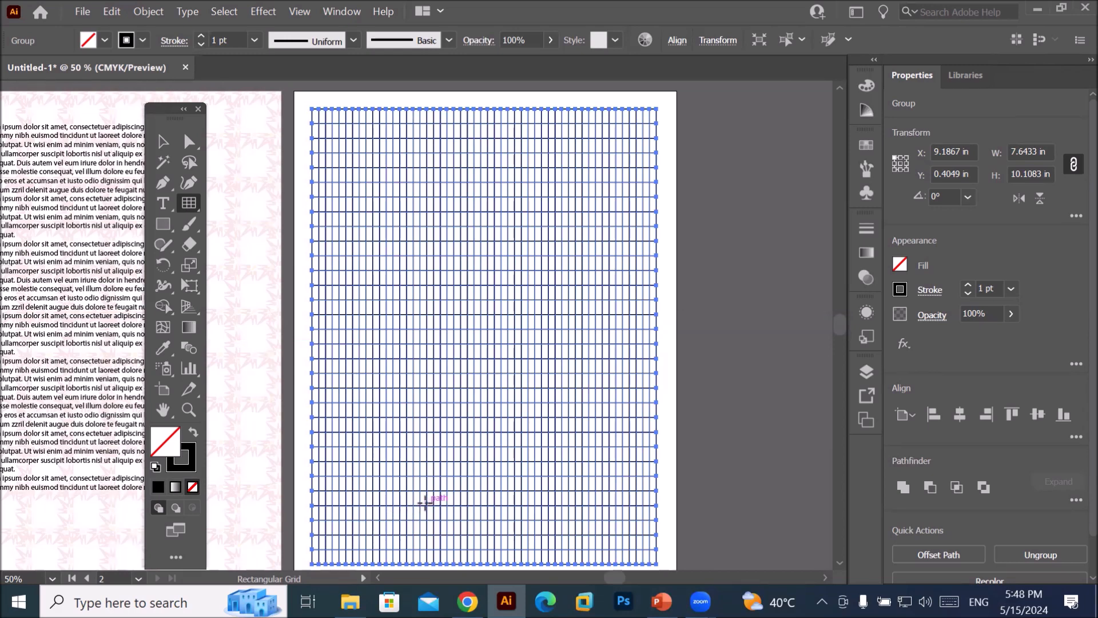
- Set the grid's stroke color to None and dismiss the grid tool options without changes
click(143, 40)
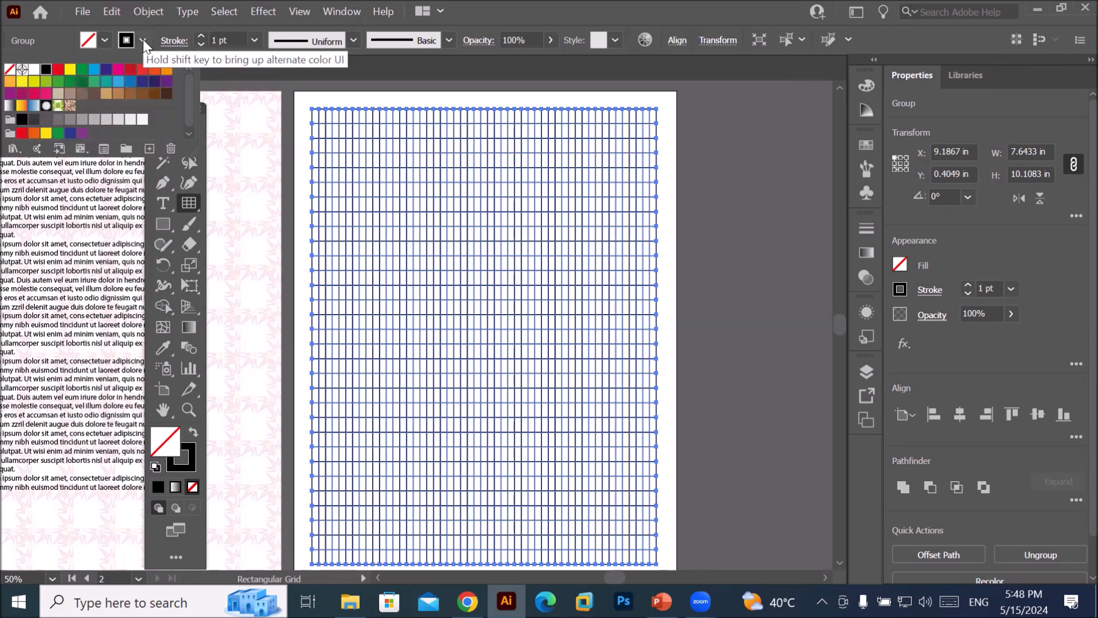
click(9, 70)
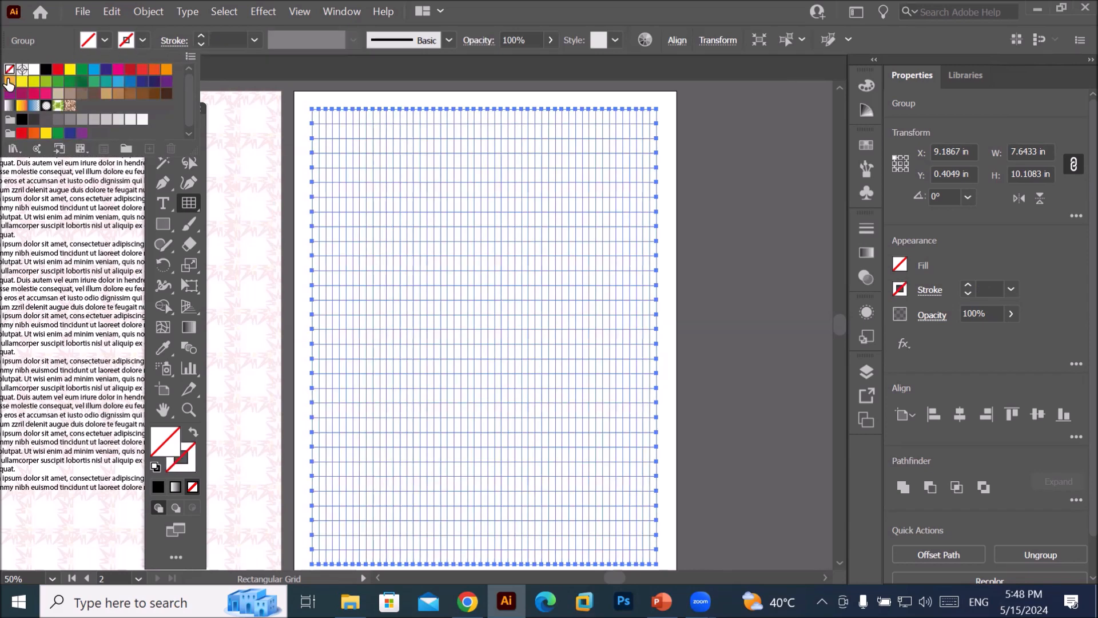
click(736, 326)
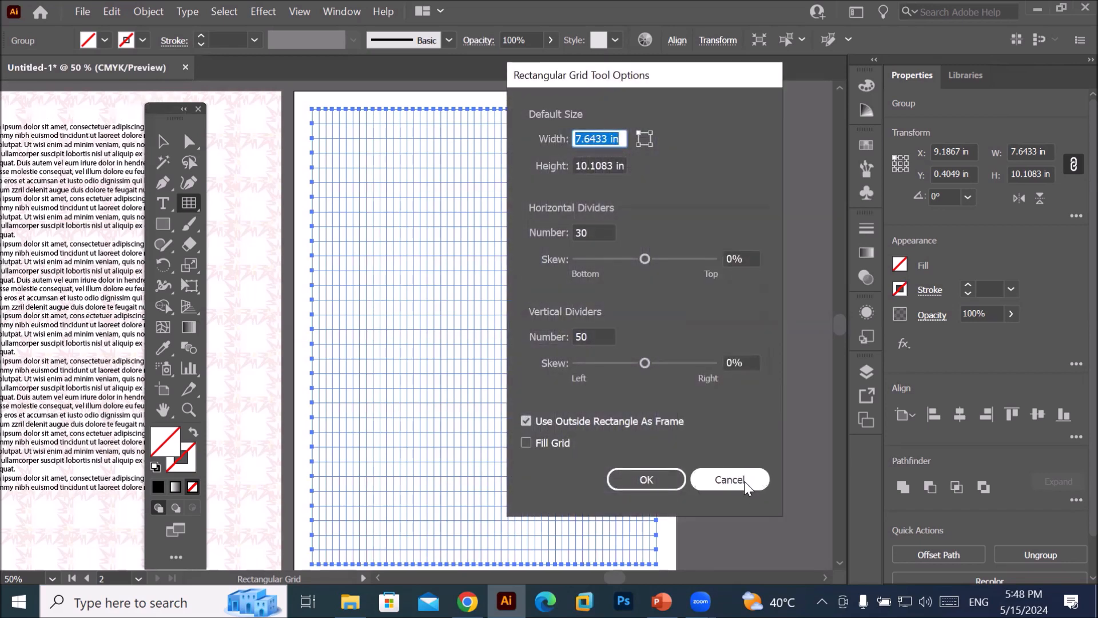
click(729, 480)
scroll(598, 361, up, 3)
scroll(599, 360, down, 3)
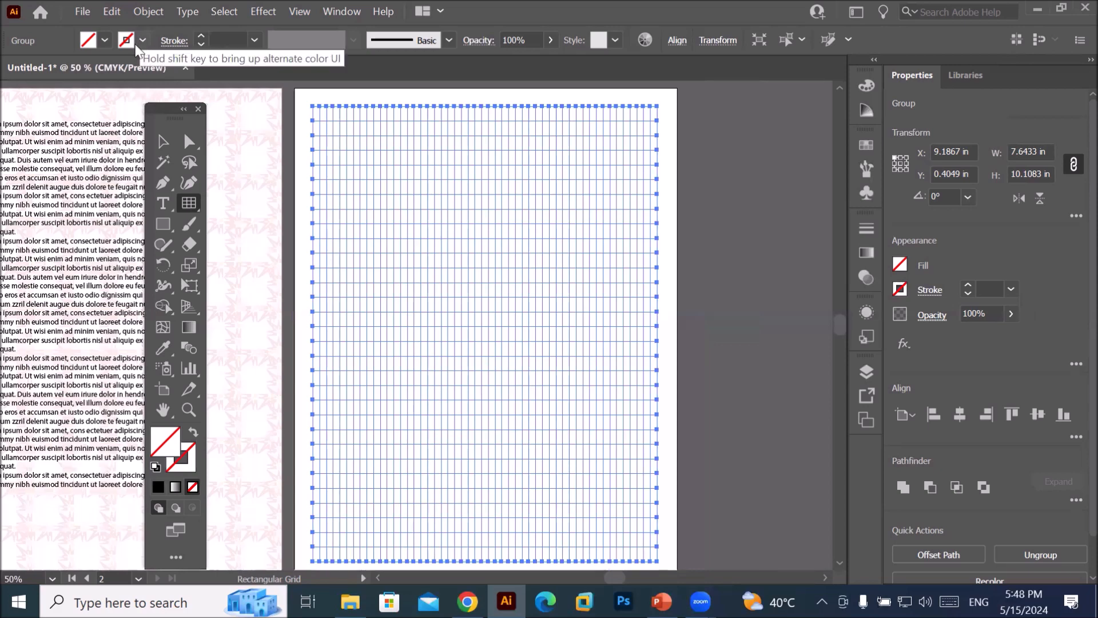
- Try a green fill on the whole grid and set its fill back to None
click(103, 41)
click(83, 70)
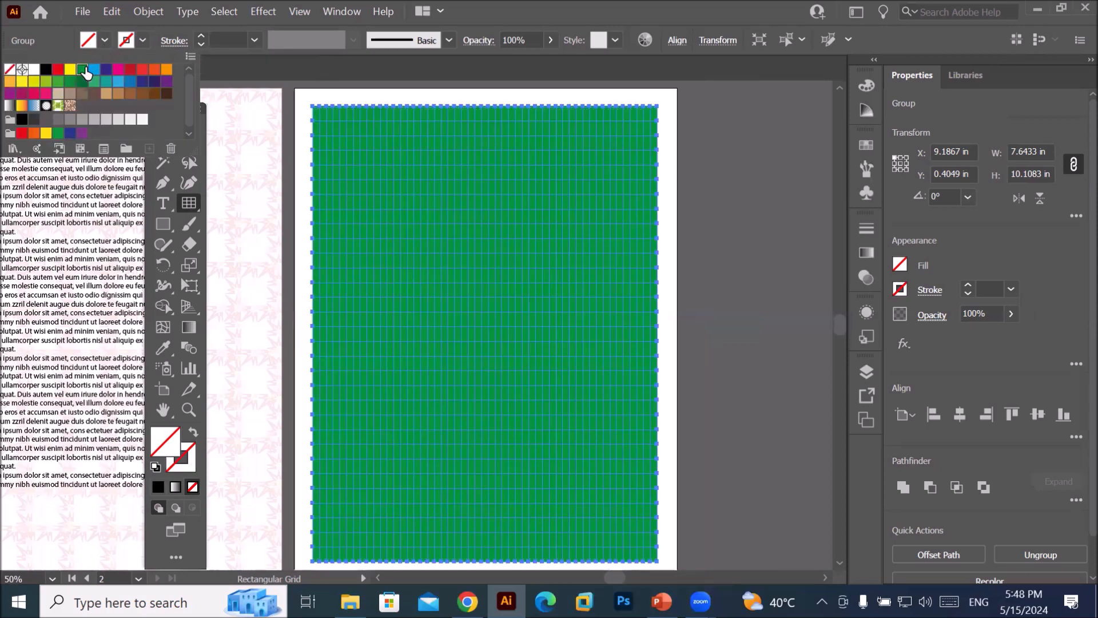
click(102, 37)
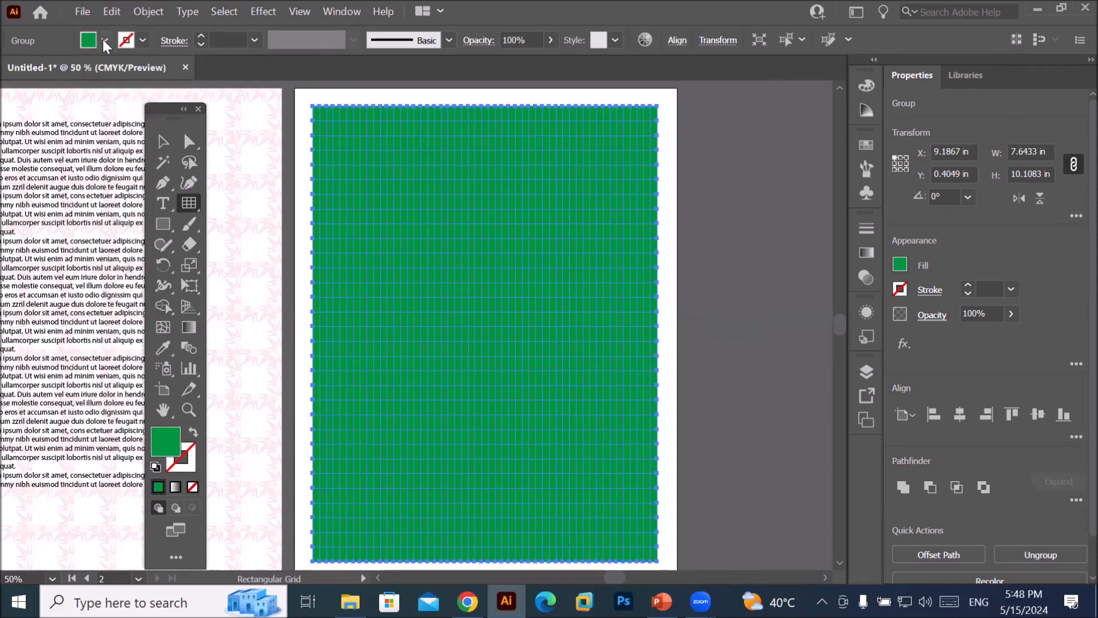
click(89, 46)
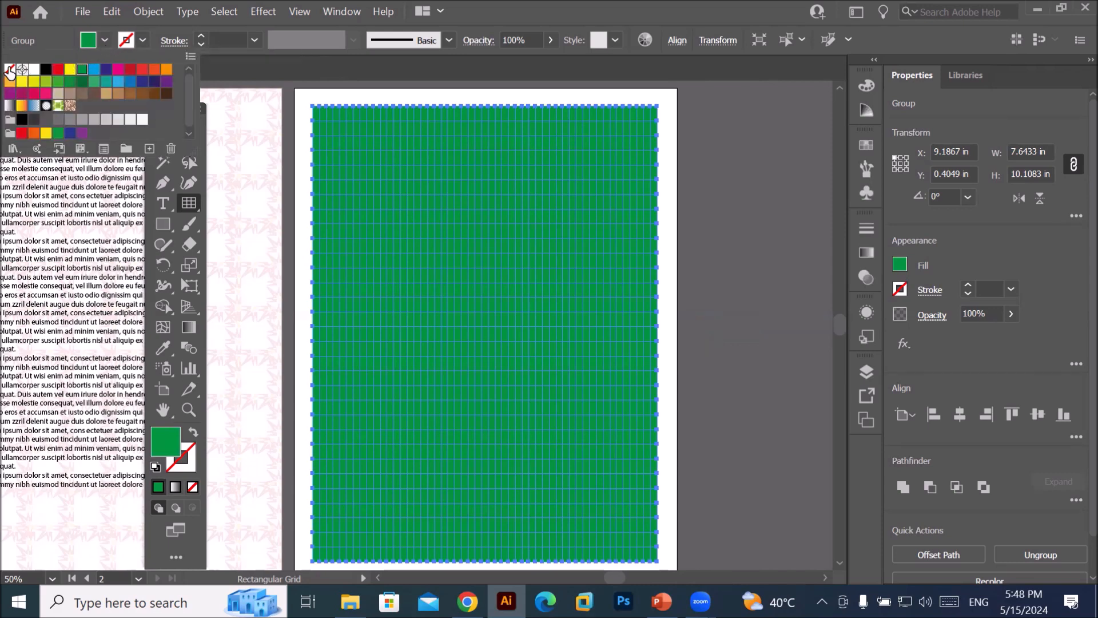
click(8, 70)
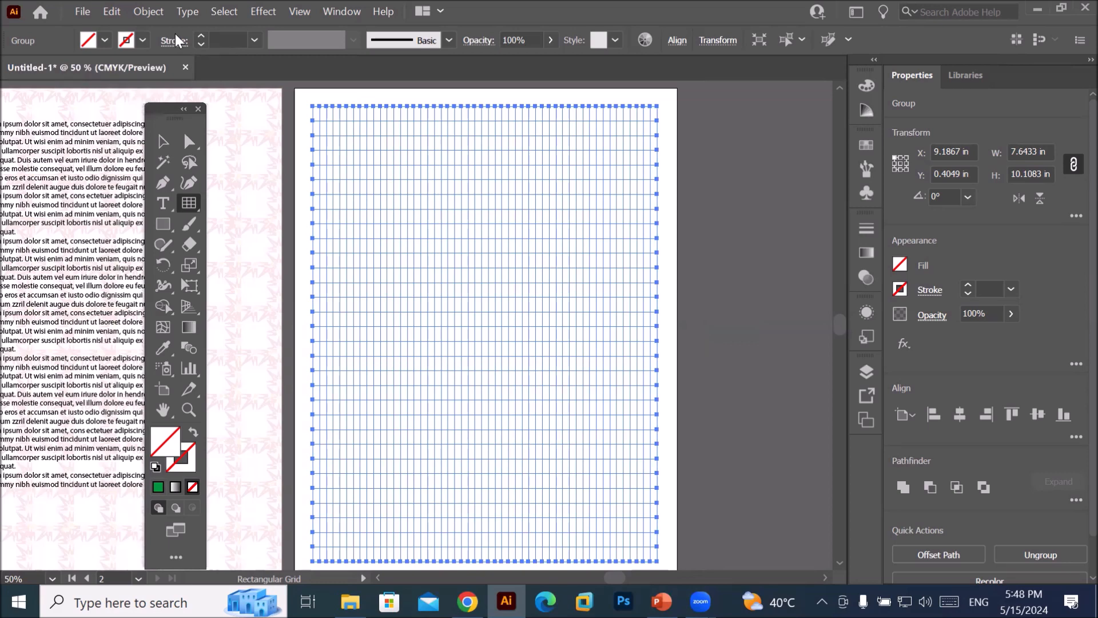
- Give the grid lines a stroke weight of 4 pt
click(201, 35)
click(201, 36)
click(201, 35)
click(201, 35)
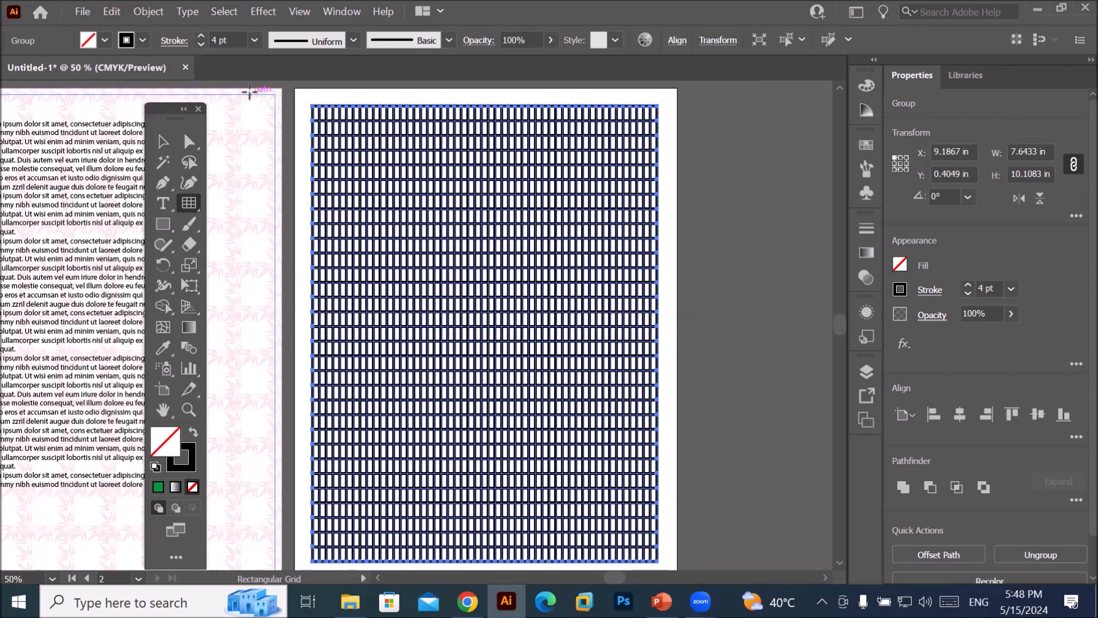
- Color the grid's stroke magenta and set its weight to 1 pt
click(126, 40)
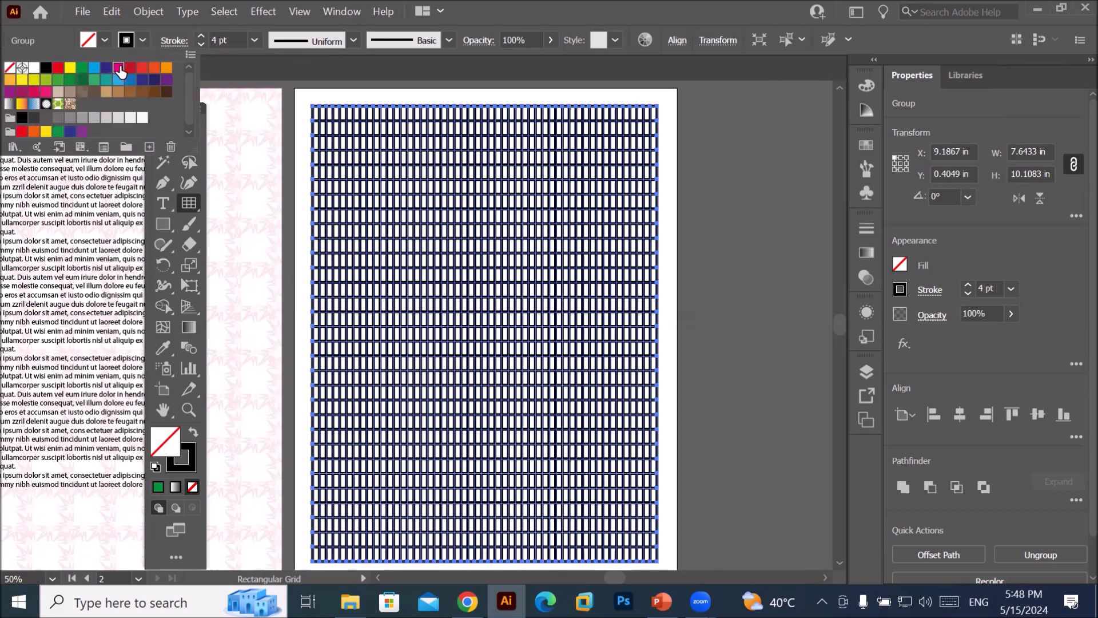
click(119, 69)
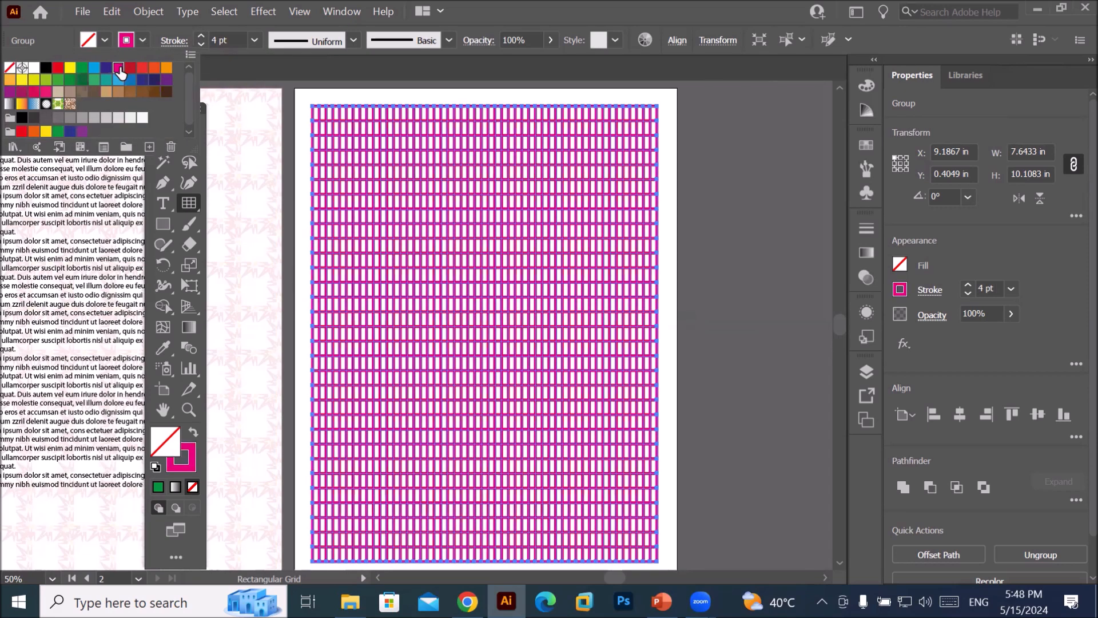
click(201, 45)
click(201, 45)
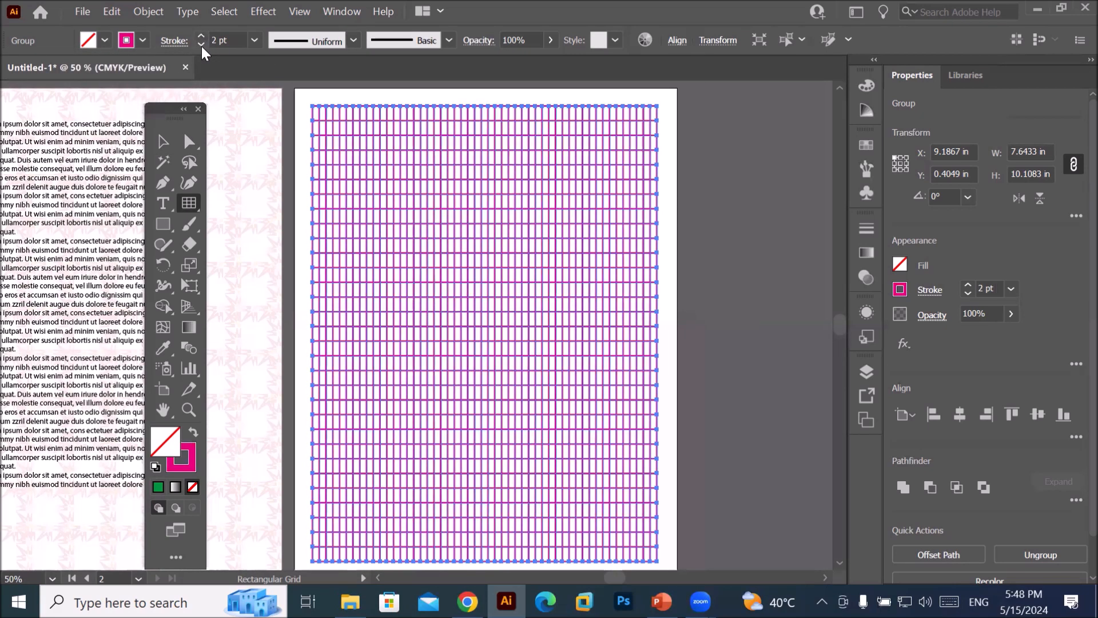
click(201, 45)
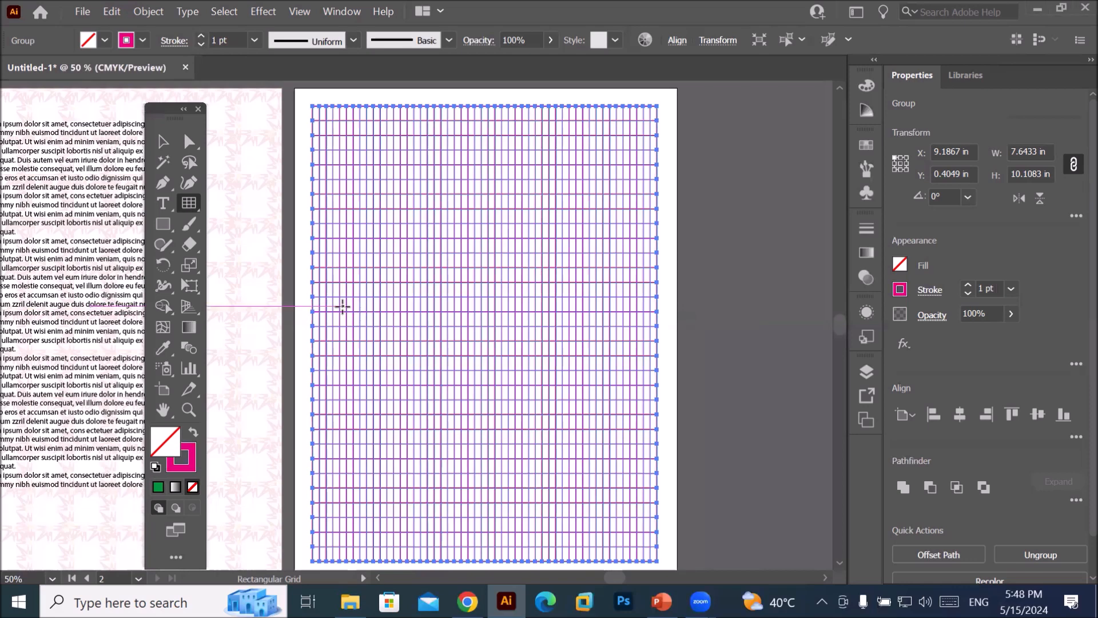
- Turn the magenta grid into a Live Paint group by filling one cell near its left side with the green swatch using Live Paint Bucket
click(167, 309)
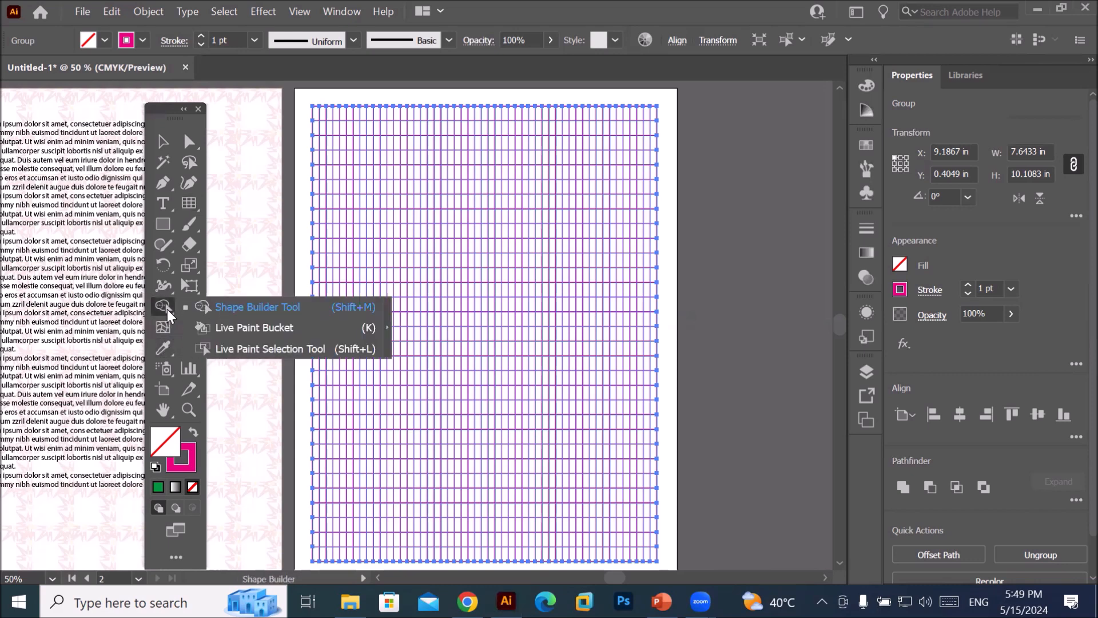
click(240, 329)
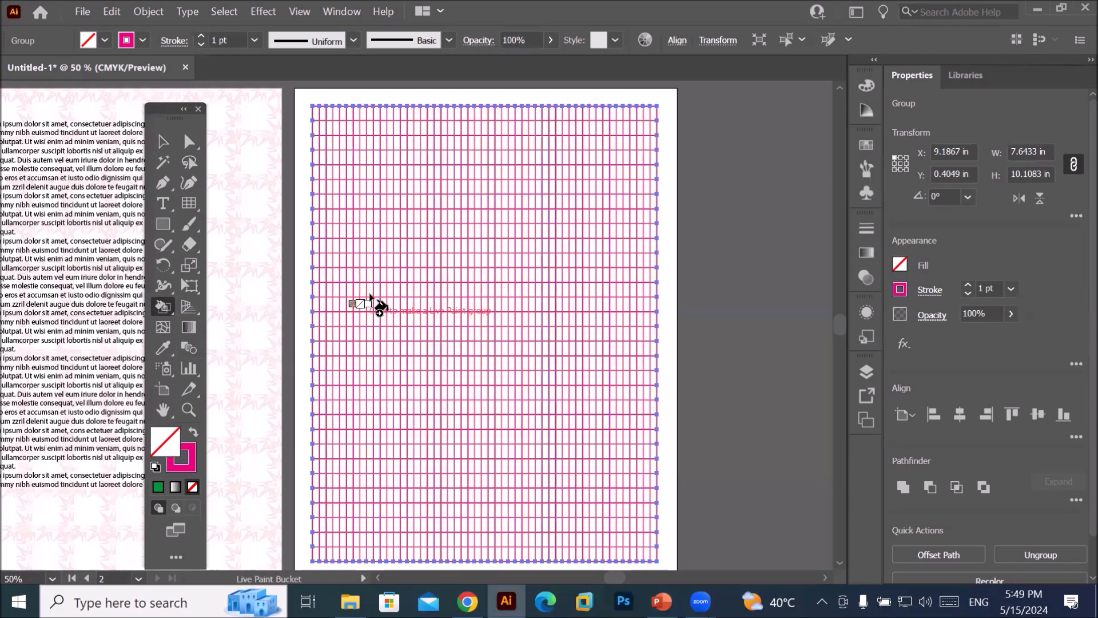
scroll(372, 294, up, 2)
scroll(378, 293, up, 2)
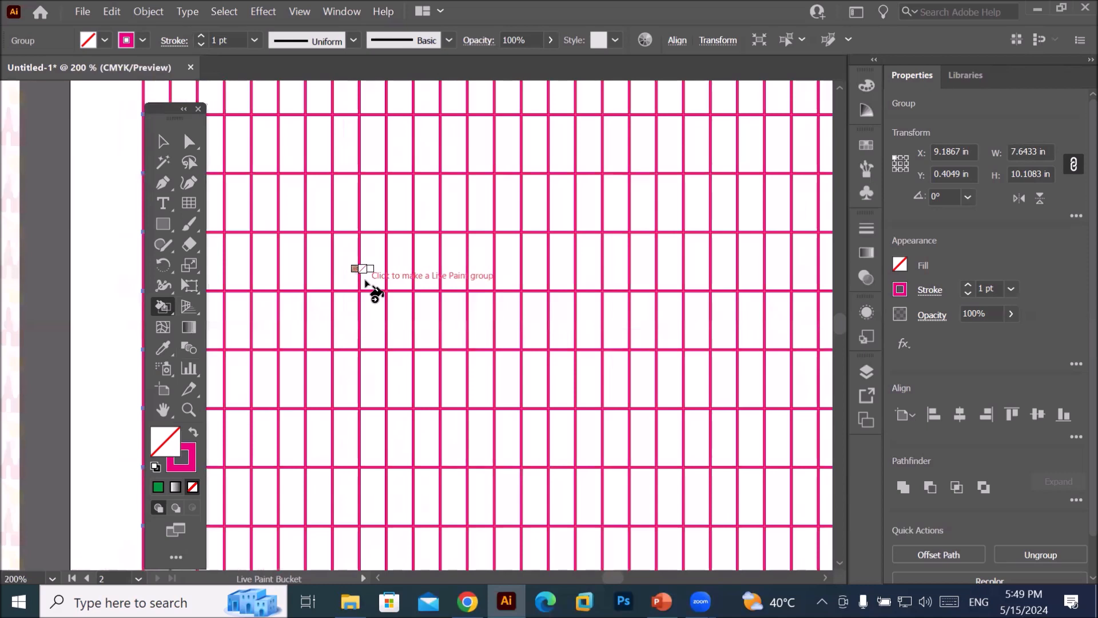
key(Right)
key(Right)
key(Right)
key(Right)
key(Right)
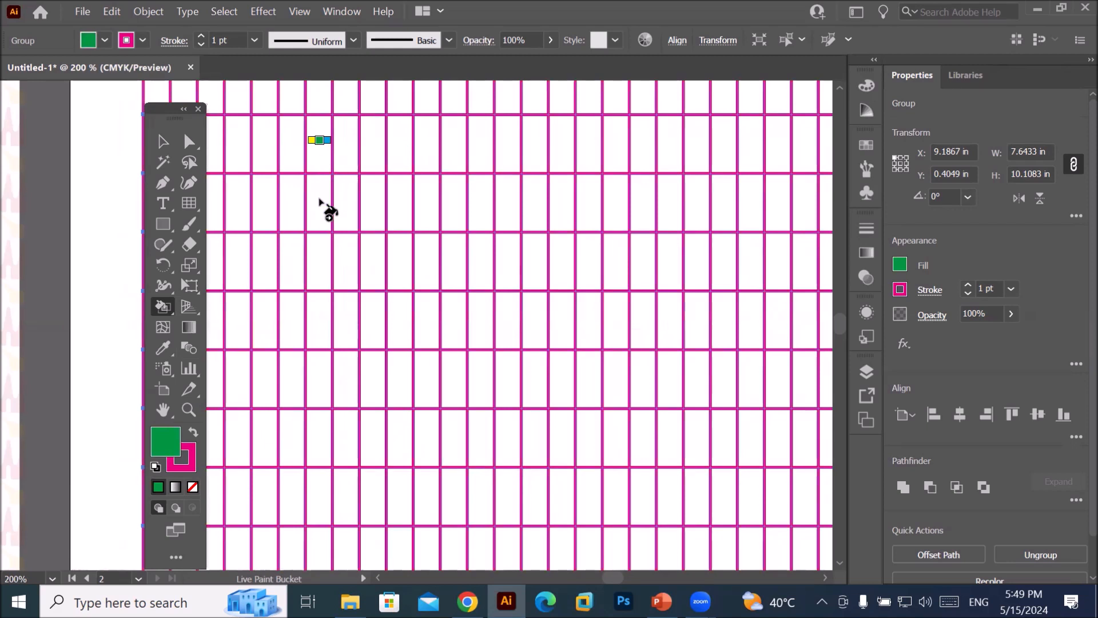
click(320, 150)
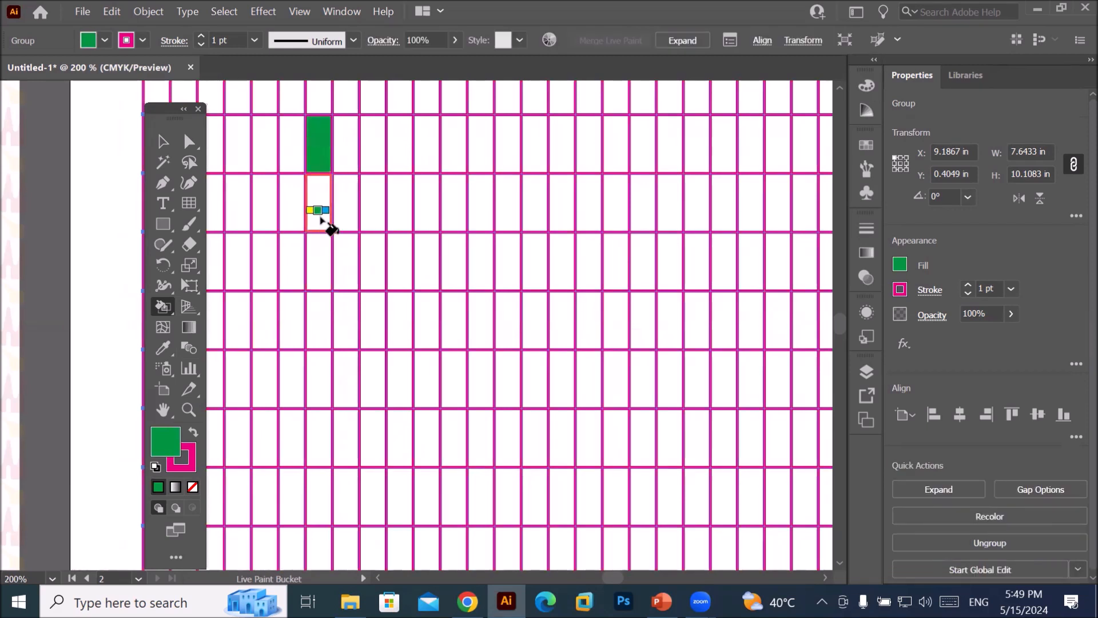
- Paint the five cells directly below the green cell green to form a vertical bar
mouse_move(324, 220)
mouse_down()
mouse_move(324, 255)
mouse_move(326, 246)
mouse_up()
drag(323, 296, 323, 426)
scroll(328, 443, down, 3)
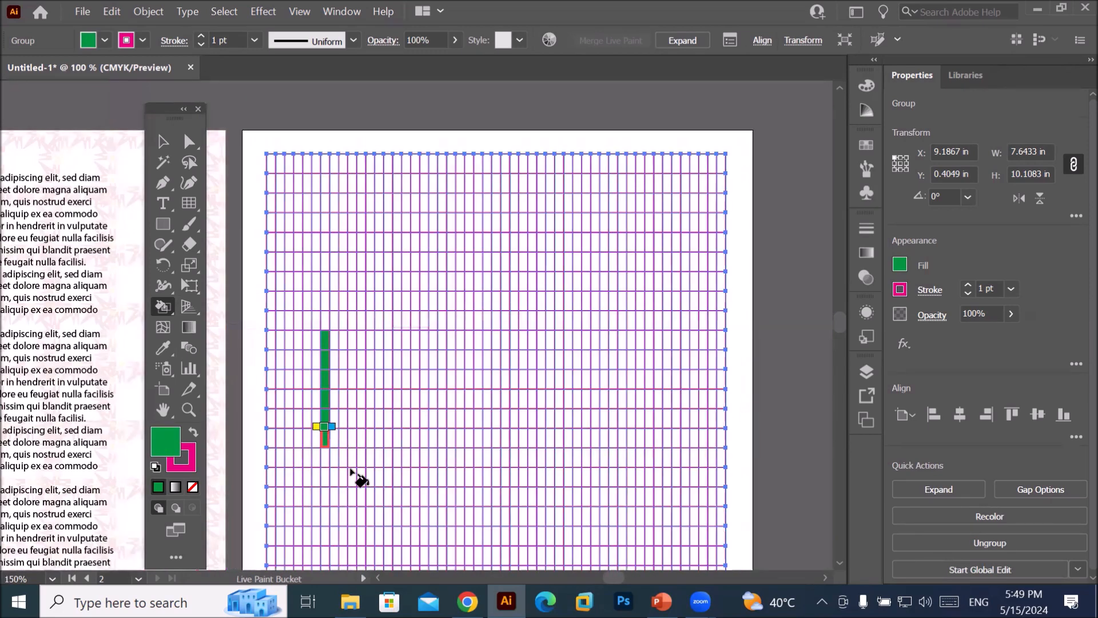
- Paint a long freehand curve of green Live Paint cells down the grid's left side, along its lower part and up its right side
scroll(357, 487, down, 2)
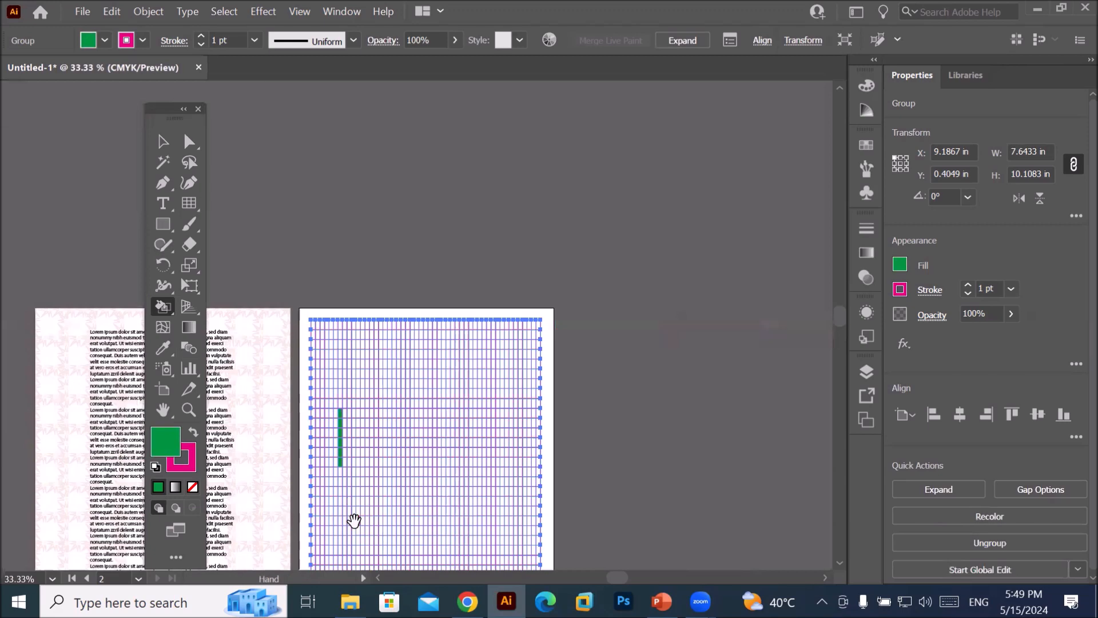
drag(368, 454, 366, 289)
scroll(363, 282, up, 1)
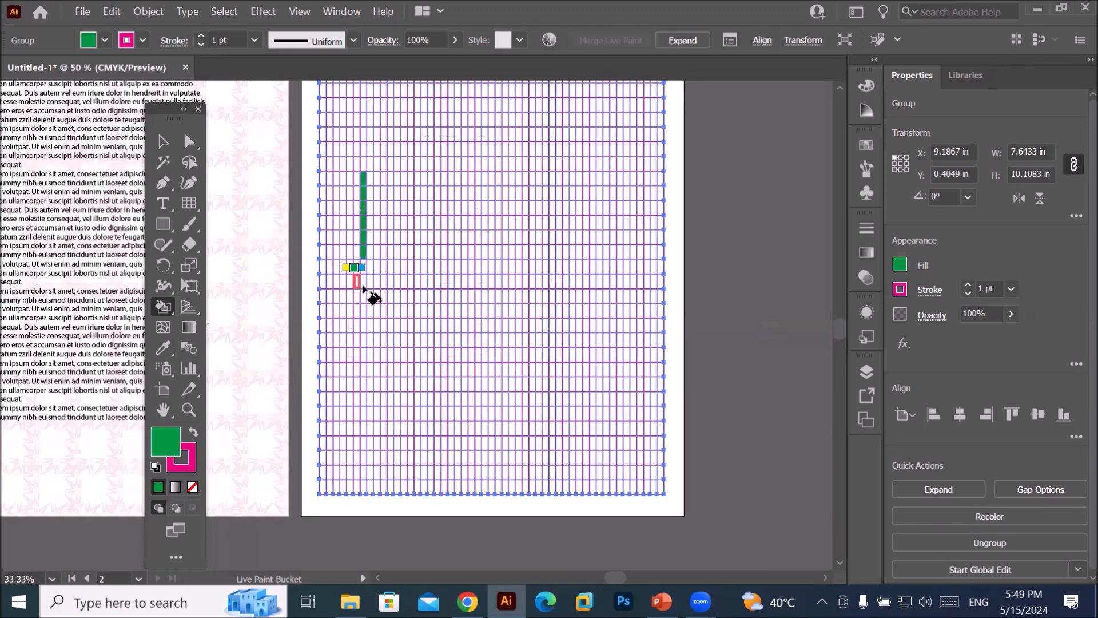
scroll(373, 277, up, 1)
mouse_move(366, 283)
mouse_down()
mouse_move(366, 466)
mouse_move(491, 502)
mouse_move(566, 500)
mouse_move(624, 462)
mouse_move(676, 394)
mouse_move(696, 338)
mouse_move(663, 134)
mouse_move(715, 108)
mouse_up()
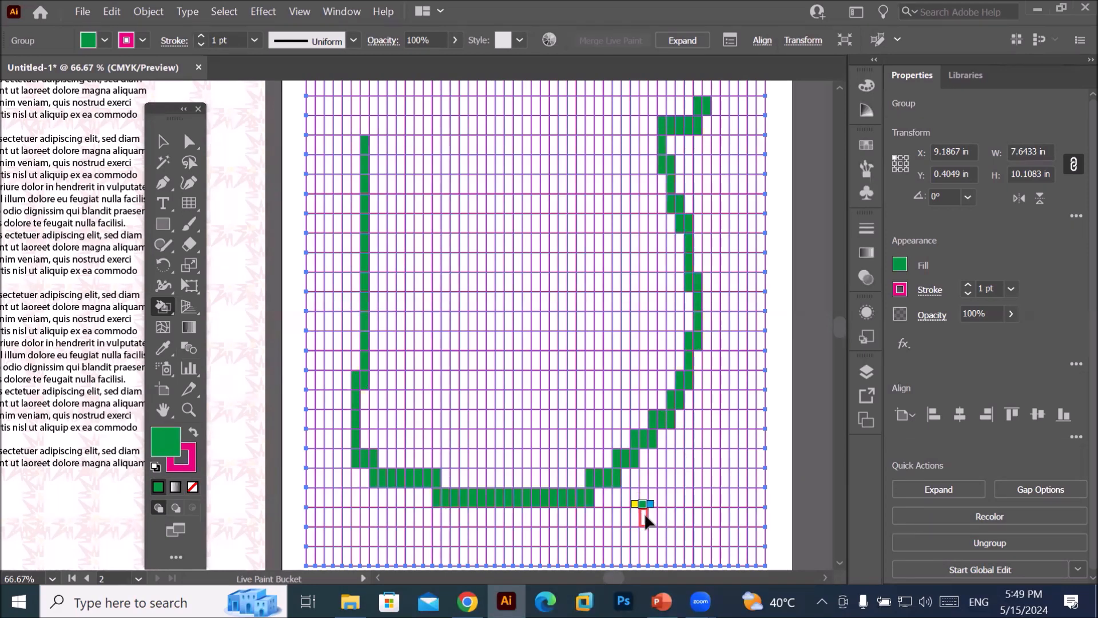
- Undo all the green Live Paint fills and the grid's conversion to a Live Paint group
key(ctrl+z)
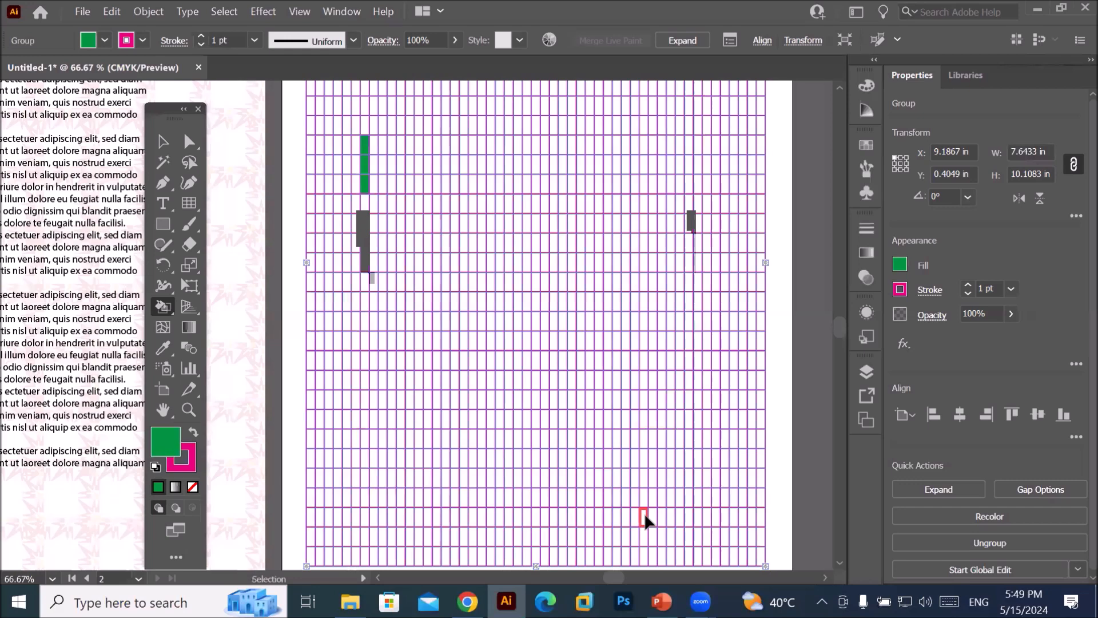
key(ctrl+z)
key(ctrl+z)
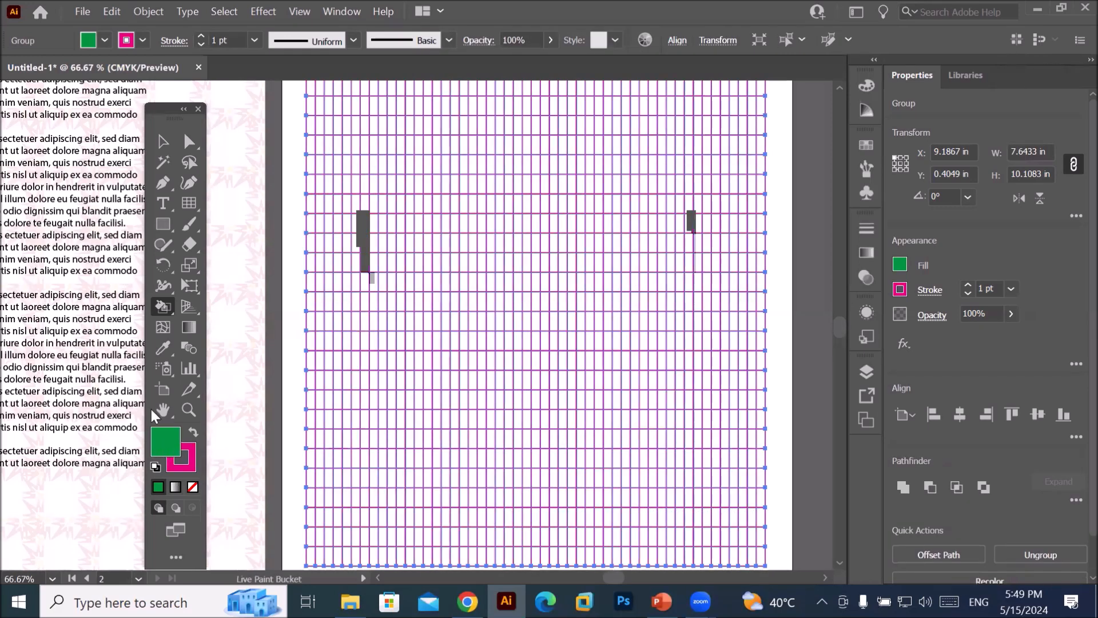
- Merge grid cells with the Shape Builder Tool into a green U shape, extending its left arm with a bar running right and up
click(161, 306)
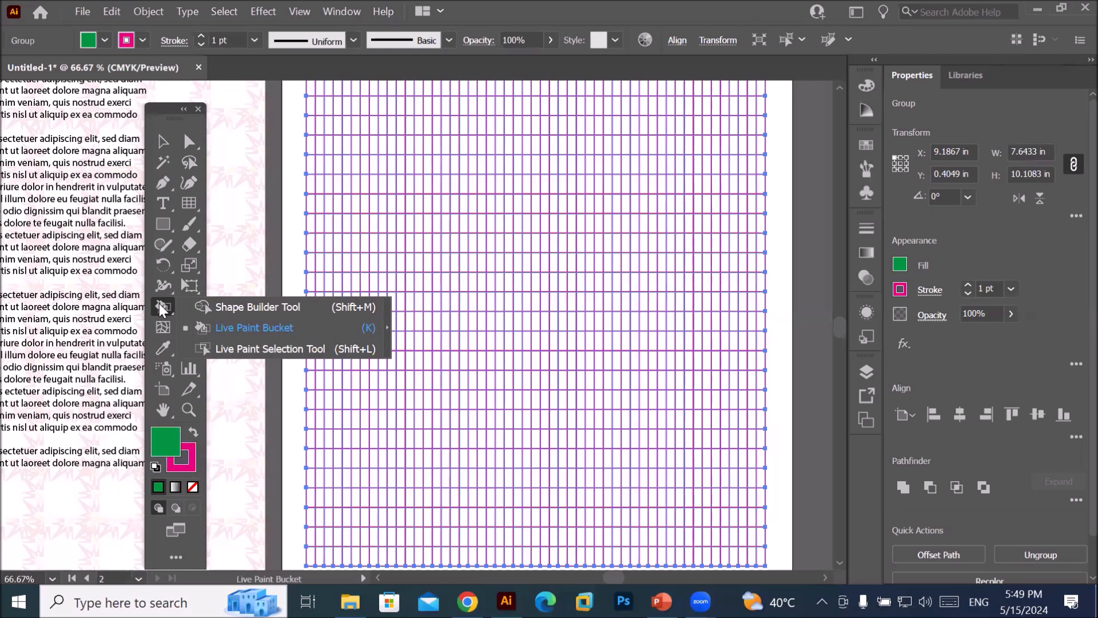
click(276, 306)
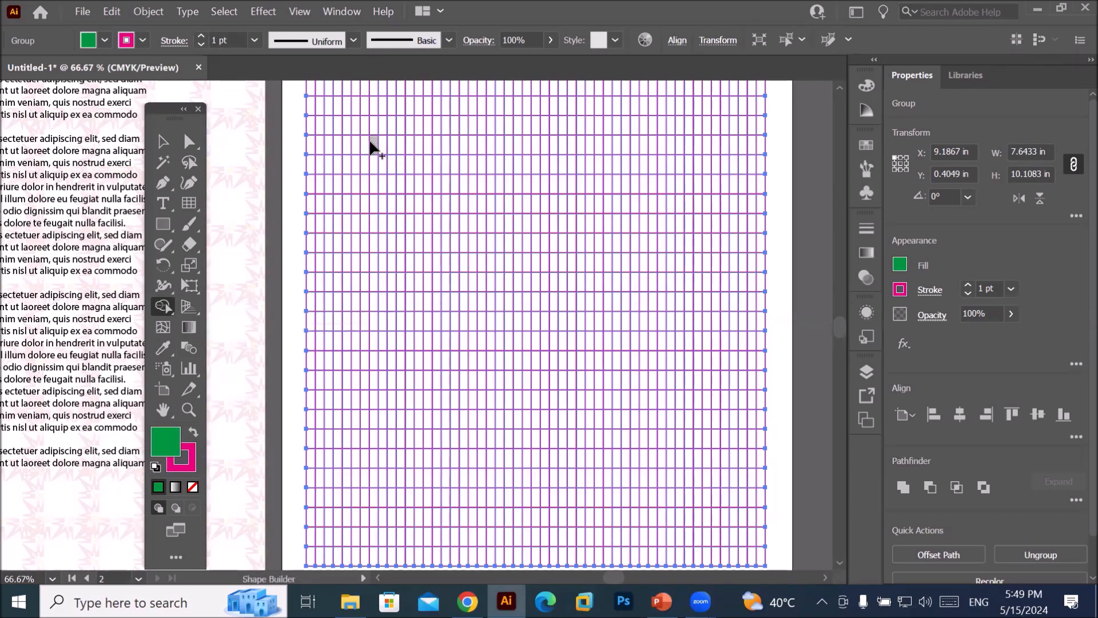
mouse_move(355, 131)
mouse_down()
mouse_move(355, 385)
mouse_move(358, 434)
mouse_move(371, 438)
mouse_up()
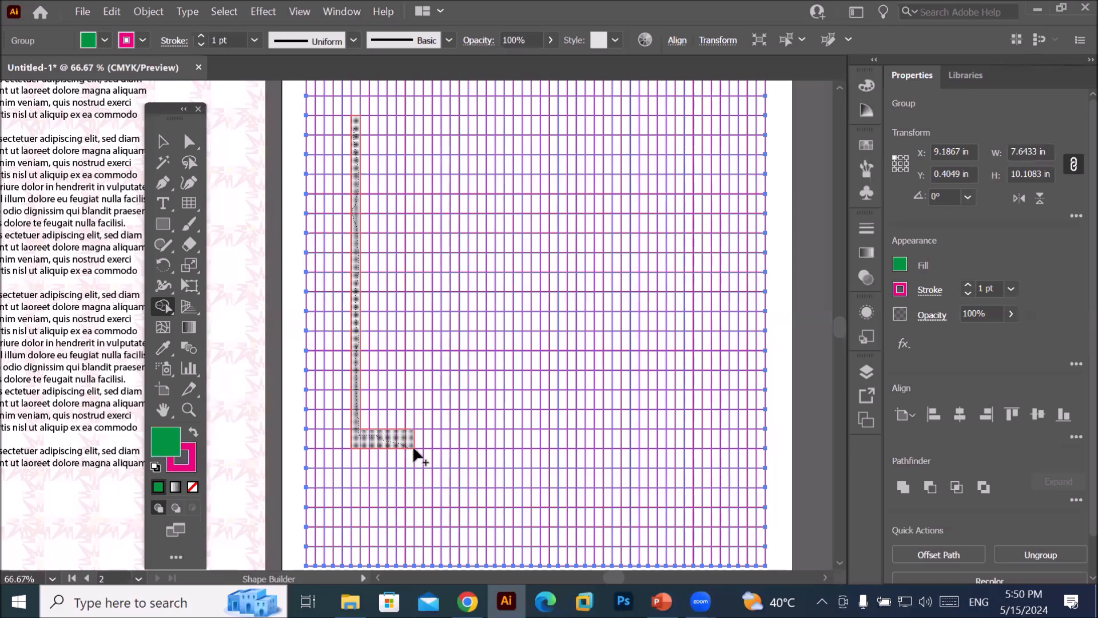
drag(437, 444, 633, 437)
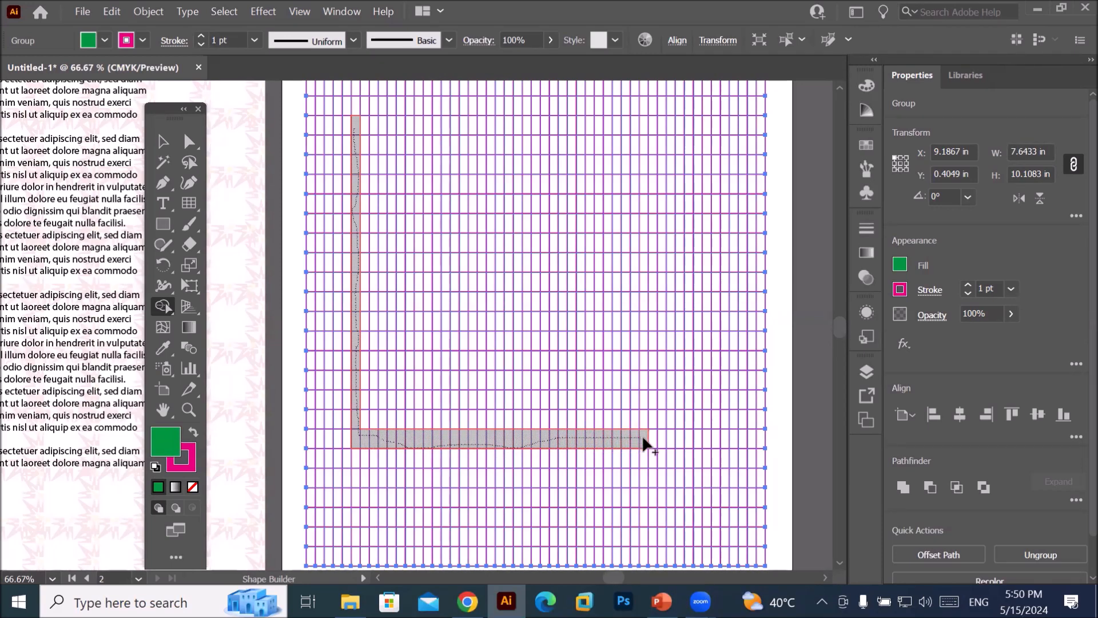
drag(680, 437, 681, 228)
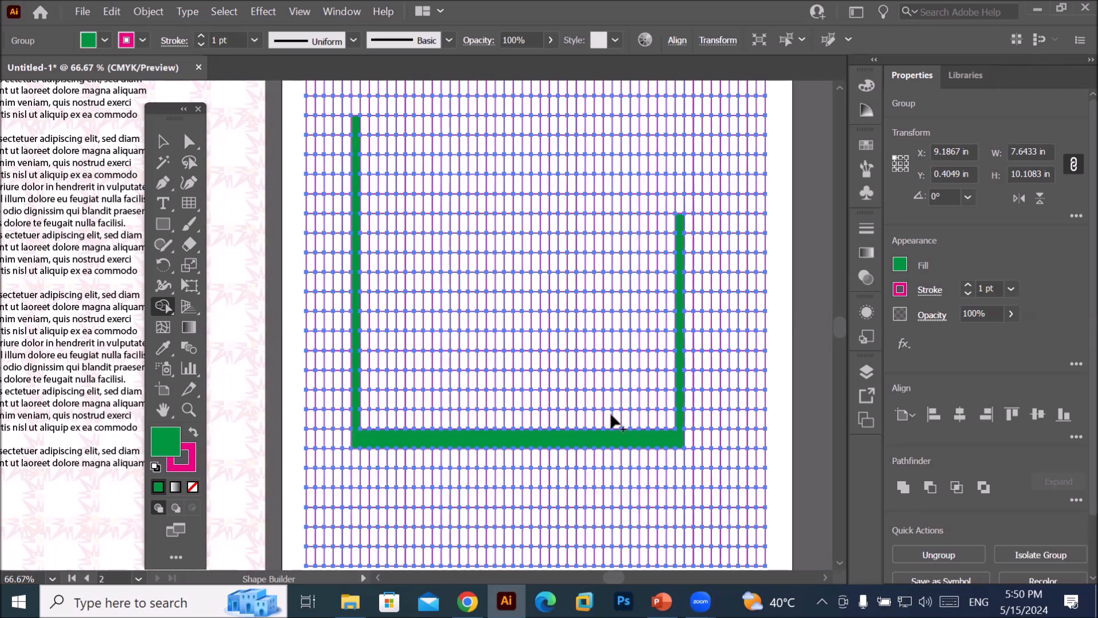
mouse_move(358, 123)
mouse_down()
mouse_move(430, 131)
mouse_move(490, 110)
mouse_move(488, 90)
mouse_up()
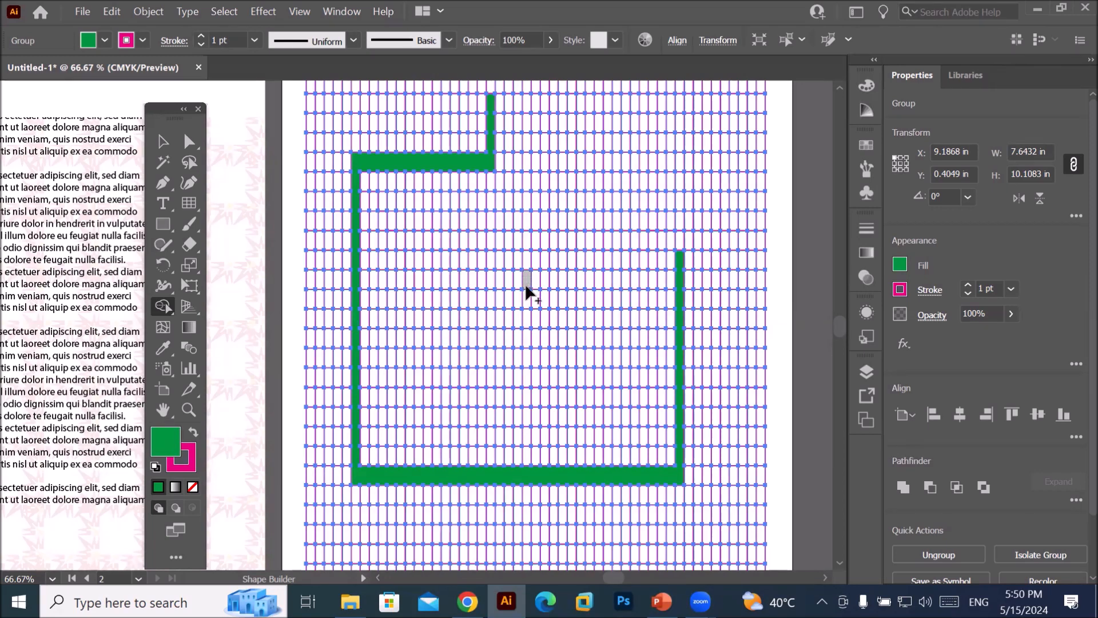
- Set the fill to light blue and merge cells inside the green outline into a path running right, down and stepping back left with Shape Builder
click(105, 40)
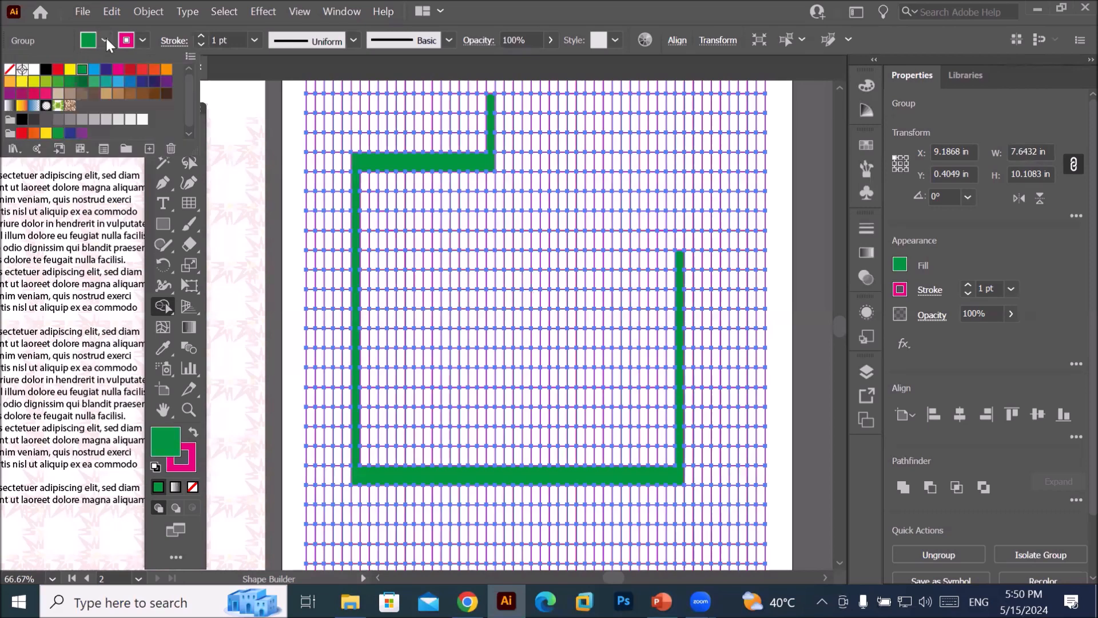
click(95, 71)
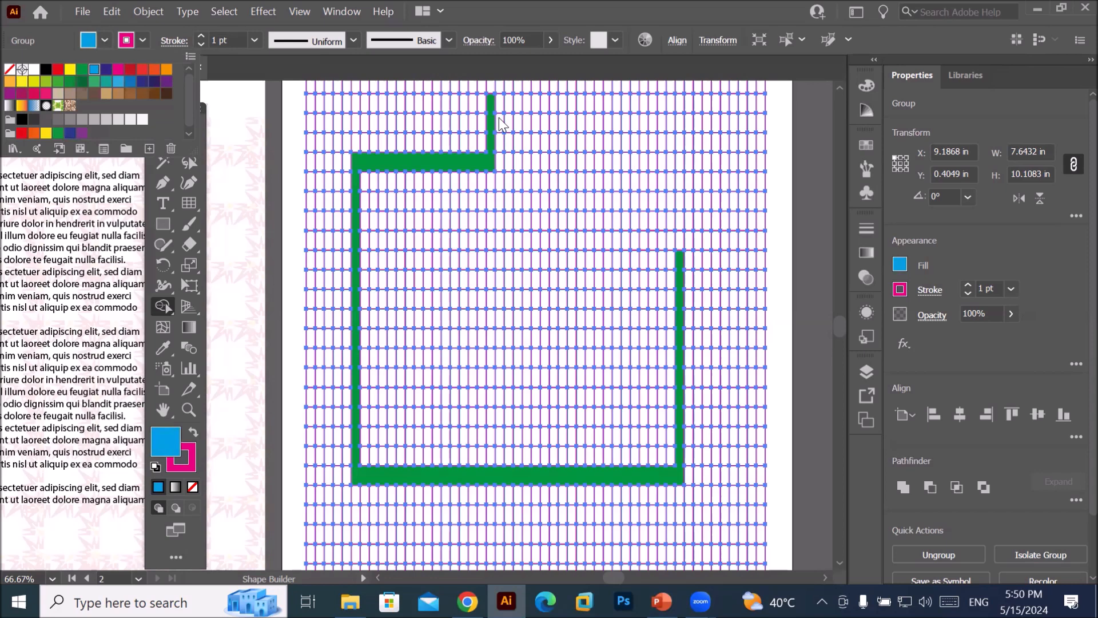
click(589, 178)
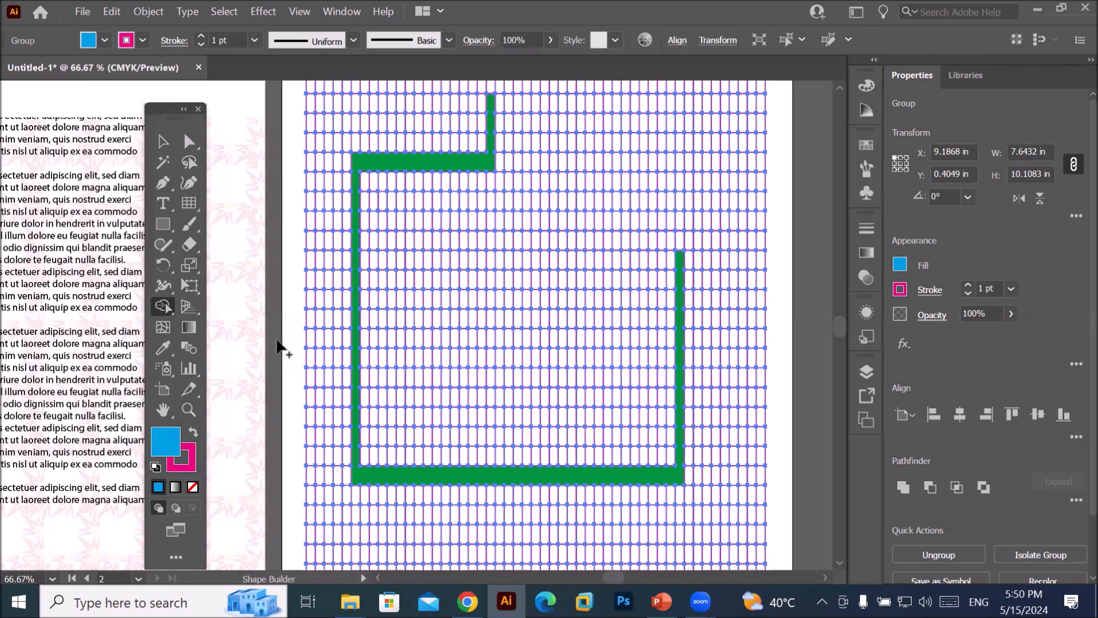
right_click(163, 308)
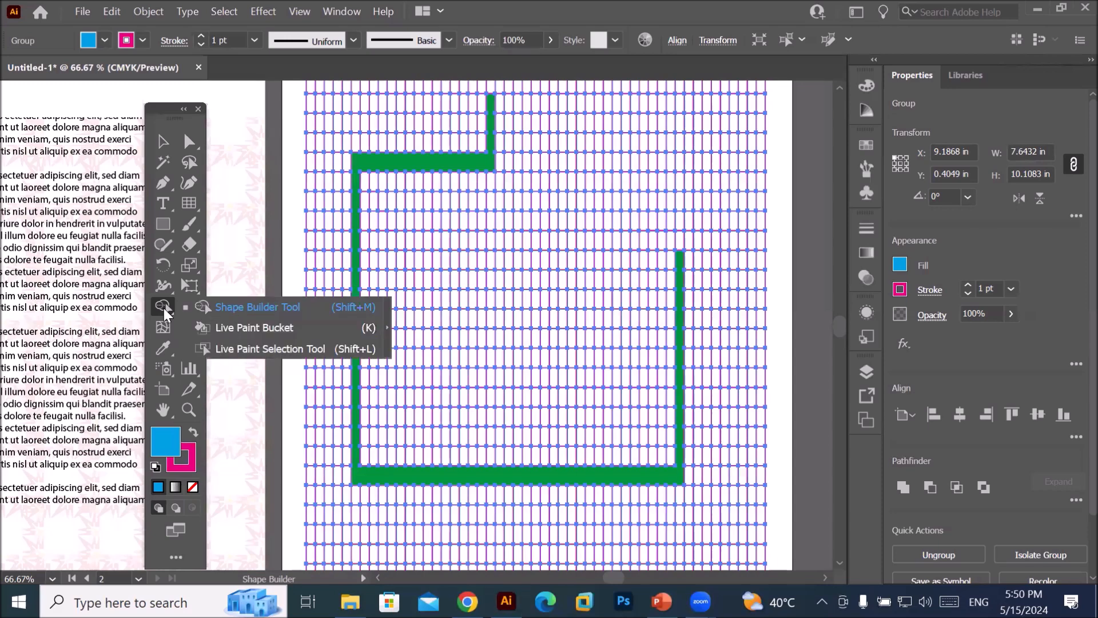
click(228, 308)
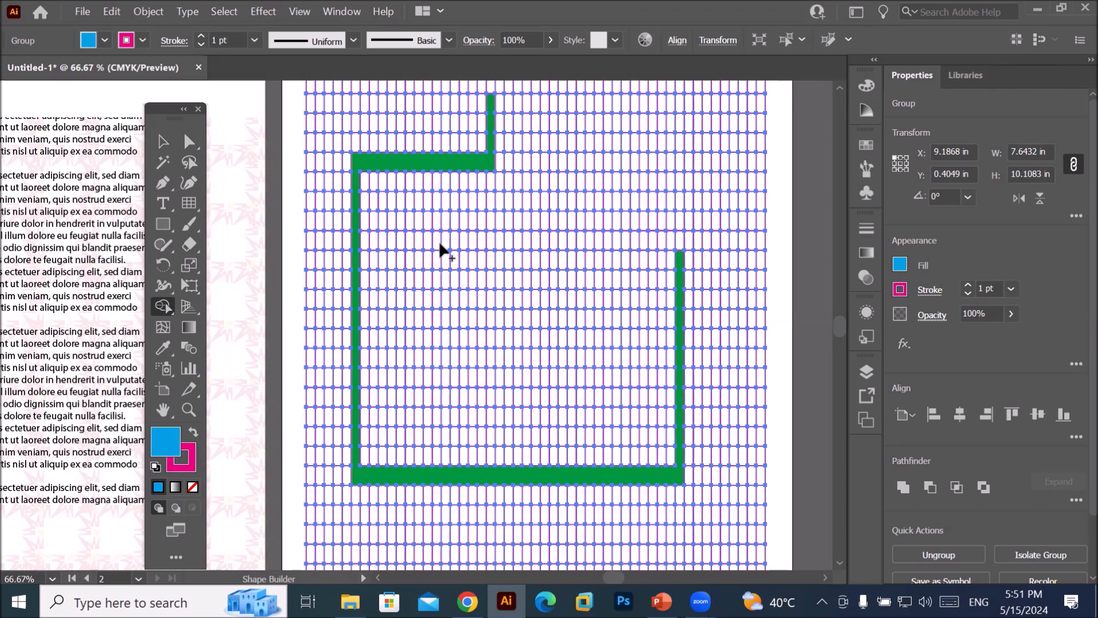
mouse_move(439, 244)
mouse_down()
mouse_move(474, 233)
mouse_move(550, 247)
mouse_up()
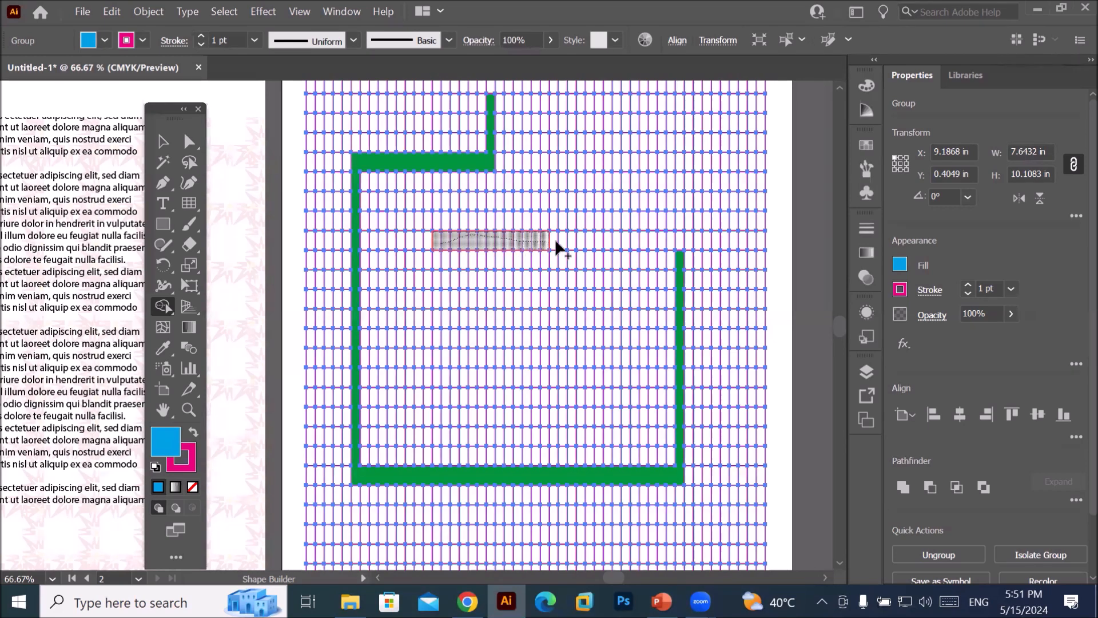
drag(618, 246, 616, 280)
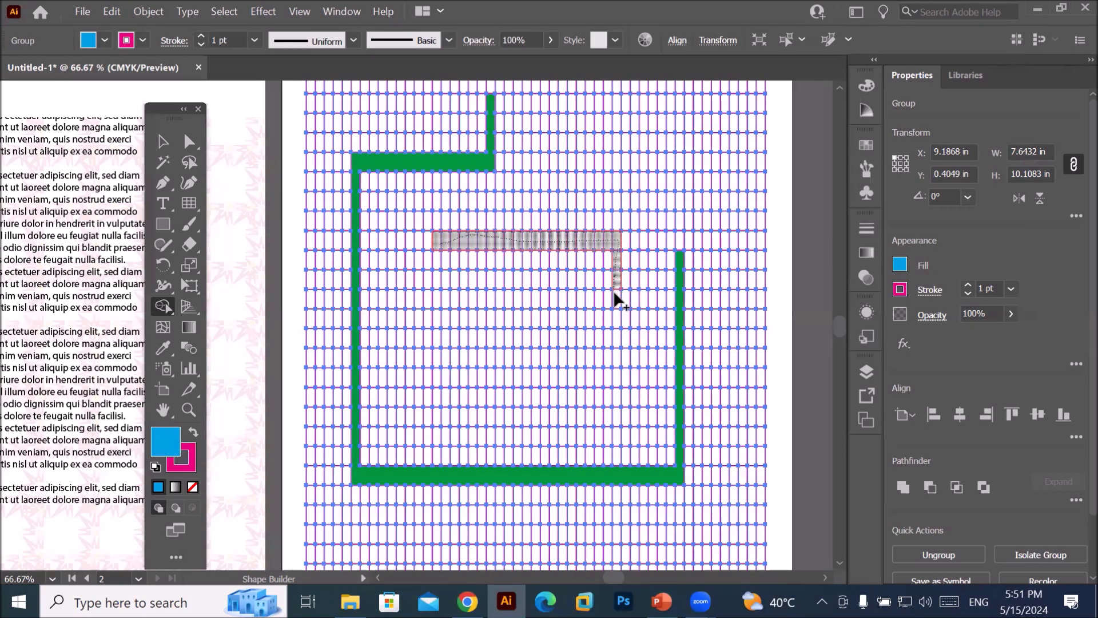
drag(619, 327, 618, 393)
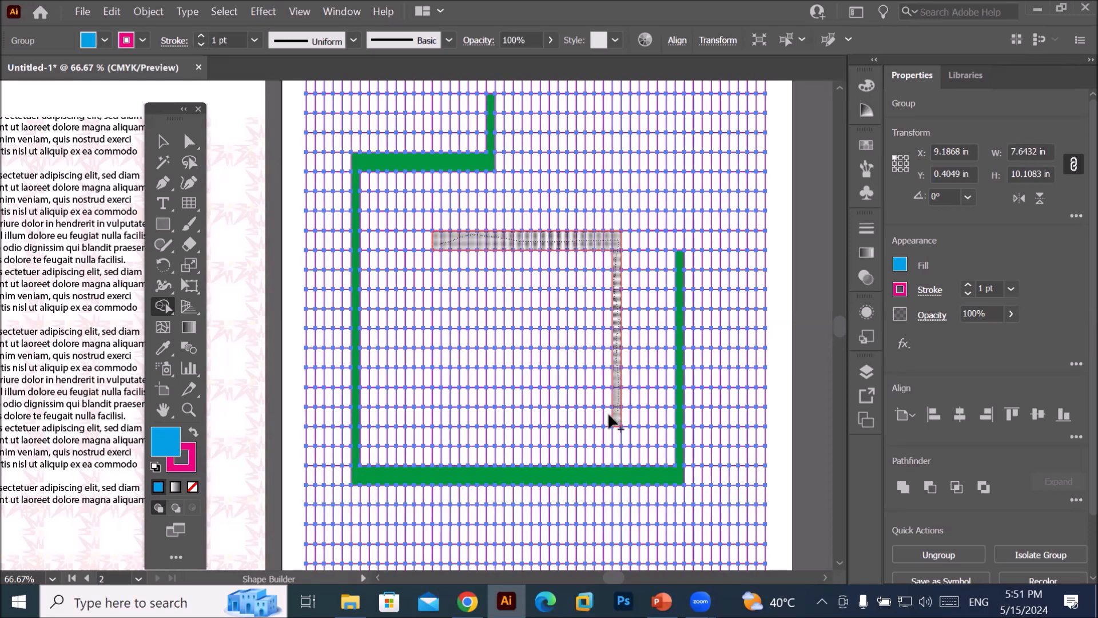
mouse_move(544, 435)
mouse_down()
mouse_move(504, 436)
mouse_move(507, 449)
mouse_up()
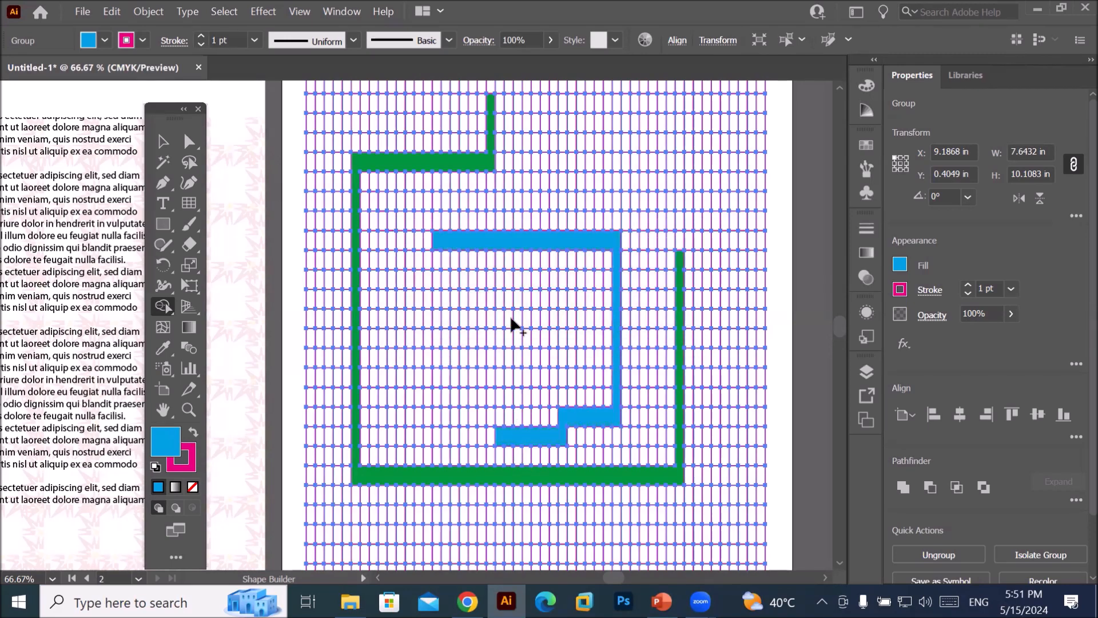
- Set the fill to dark blue and merge cells into an L shape and a hooked shape inside the light blue path with Shape Builder
click(105, 40)
click(106, 69)
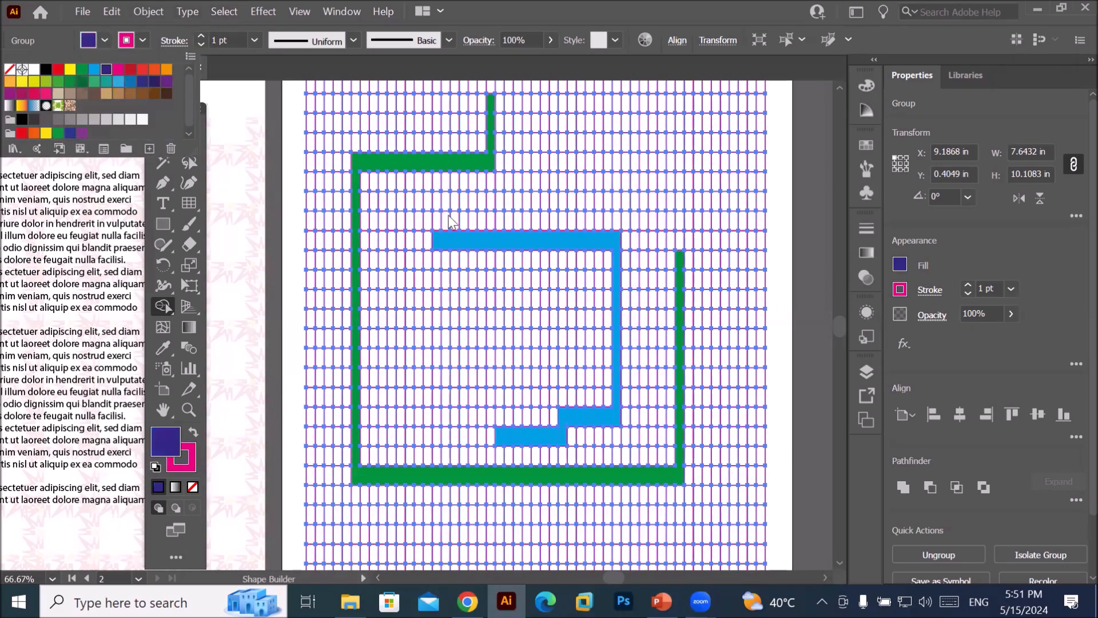
click(468, 292)
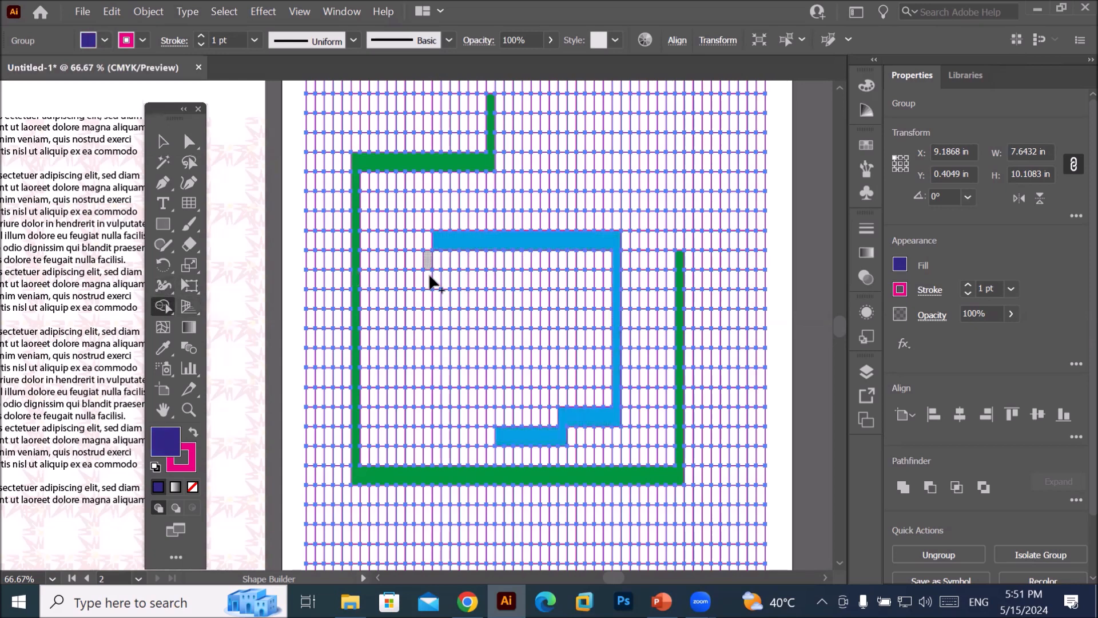
mouse_move(436, 273)
mouse_down()
mouse_move(436, 363)
mouse_move(532, 363)
mouse_up()
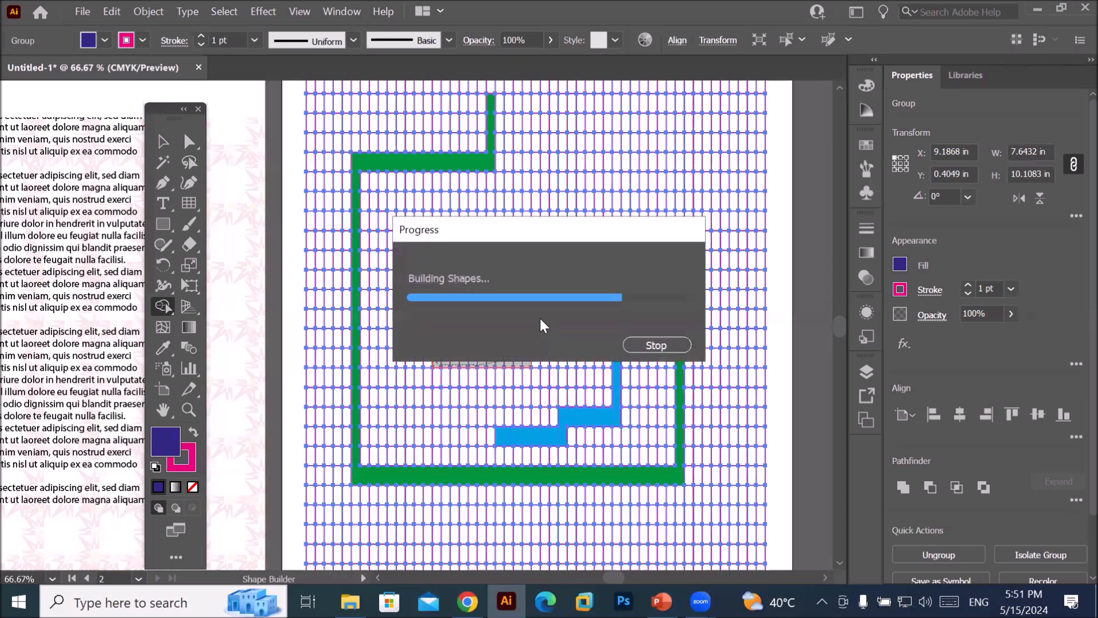
mouse_move(490, 277)
mouse_down()
mouse_move(539, 294)
mouse_move(543, 311)
mouse_move(497, 316)
mouse_move(490, 331)
mouse_move(552, 373)
mouse_up()
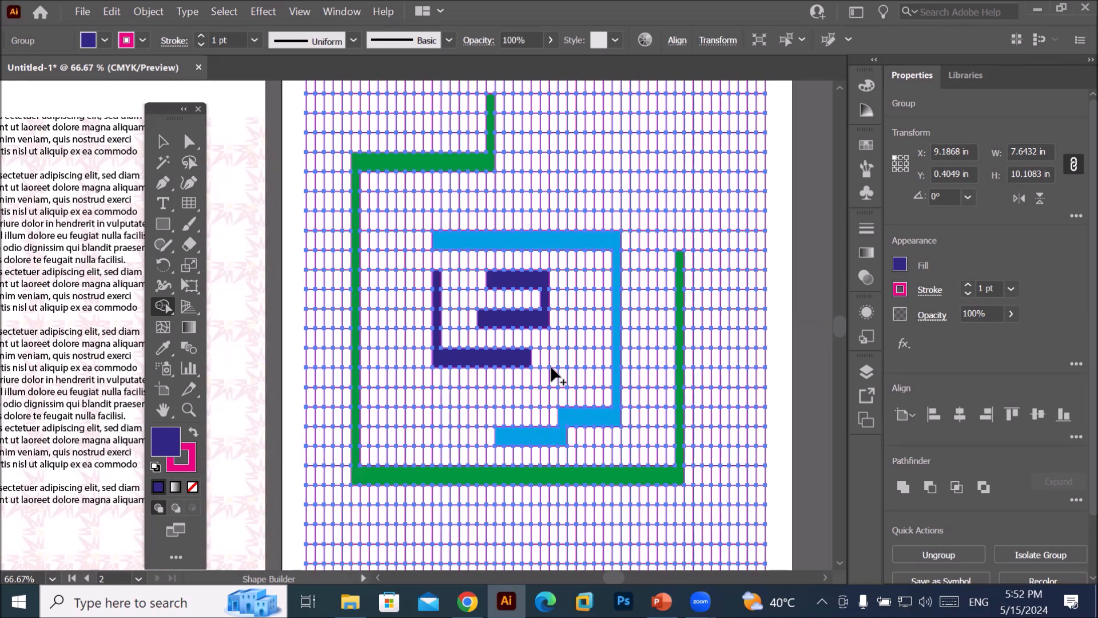
- Add a third Letter-size artboard beside the grid's artboard
scroll(509, 120, down, 3)
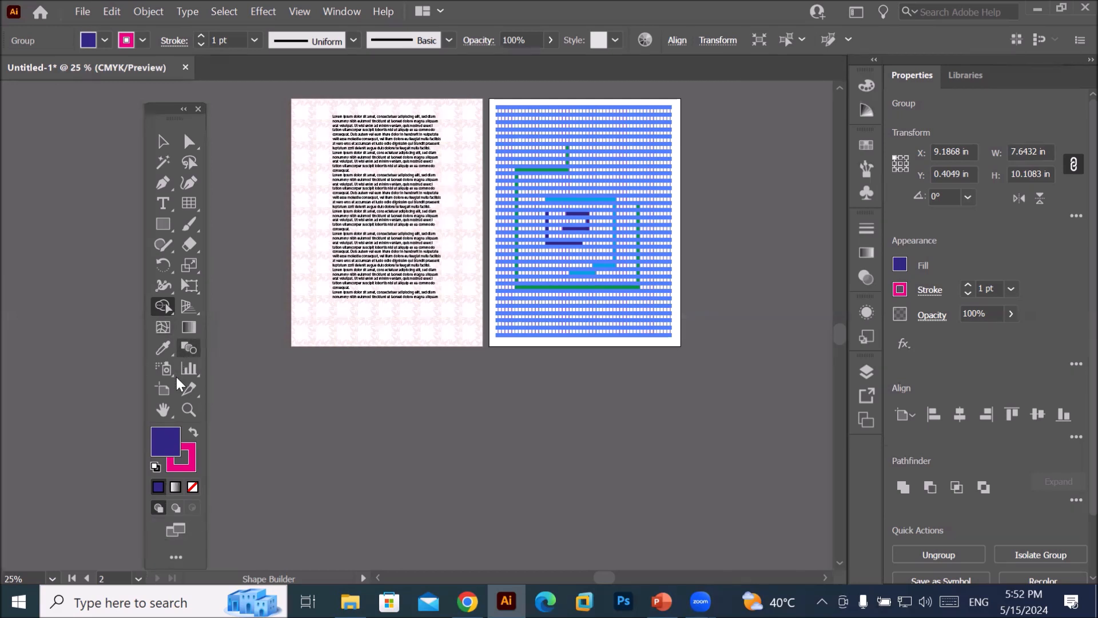
click(165, 390)
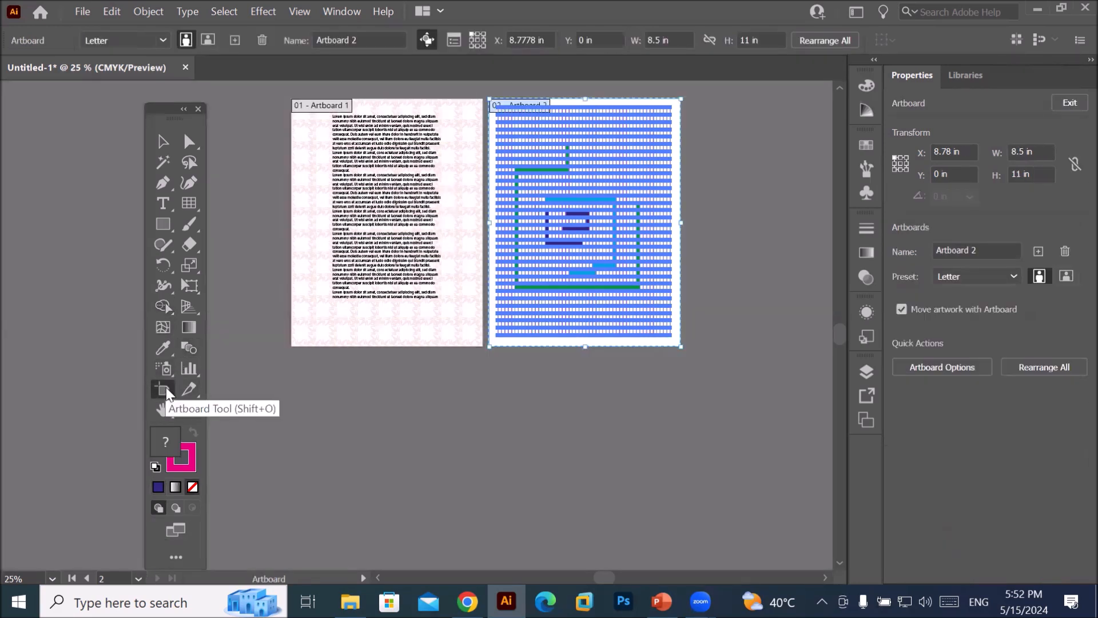
click(234, 40)
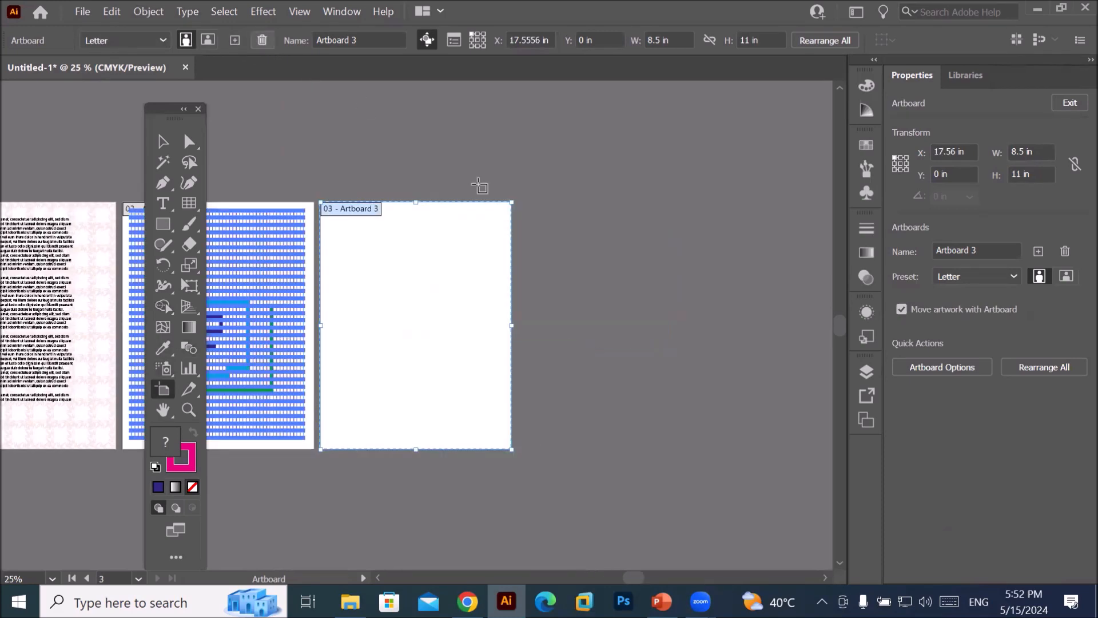
click(824, 578)
click(839, 564)
click(839, 564)
click(839, 564)
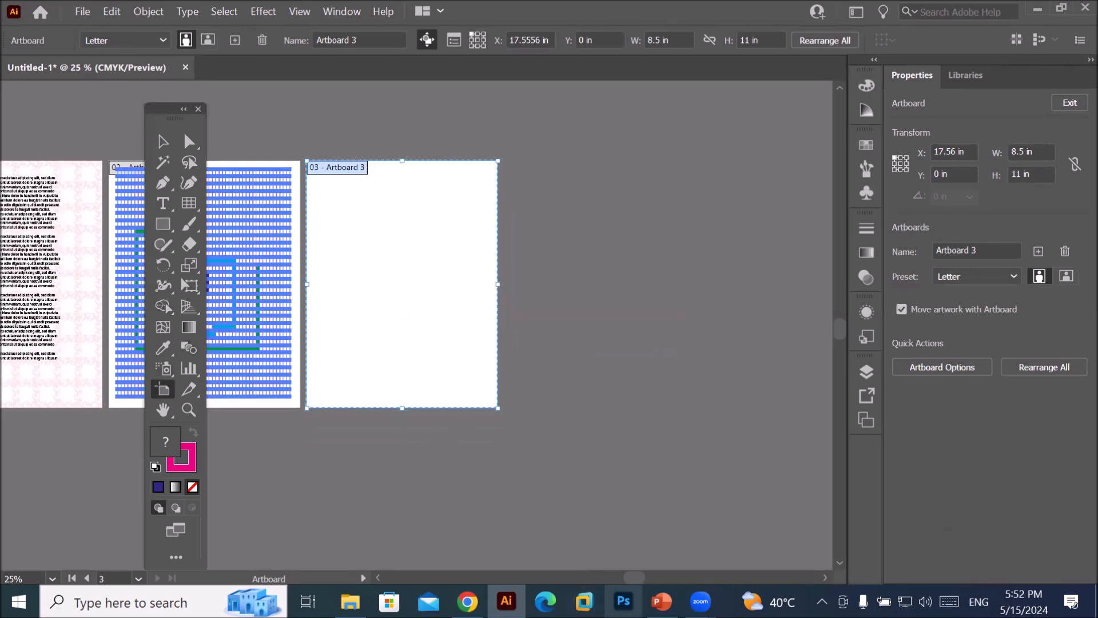
- Switch to the PowerPoint presentation and review the slides from the line and grid tools title through the Polar Grid Tool
click(662, 600)
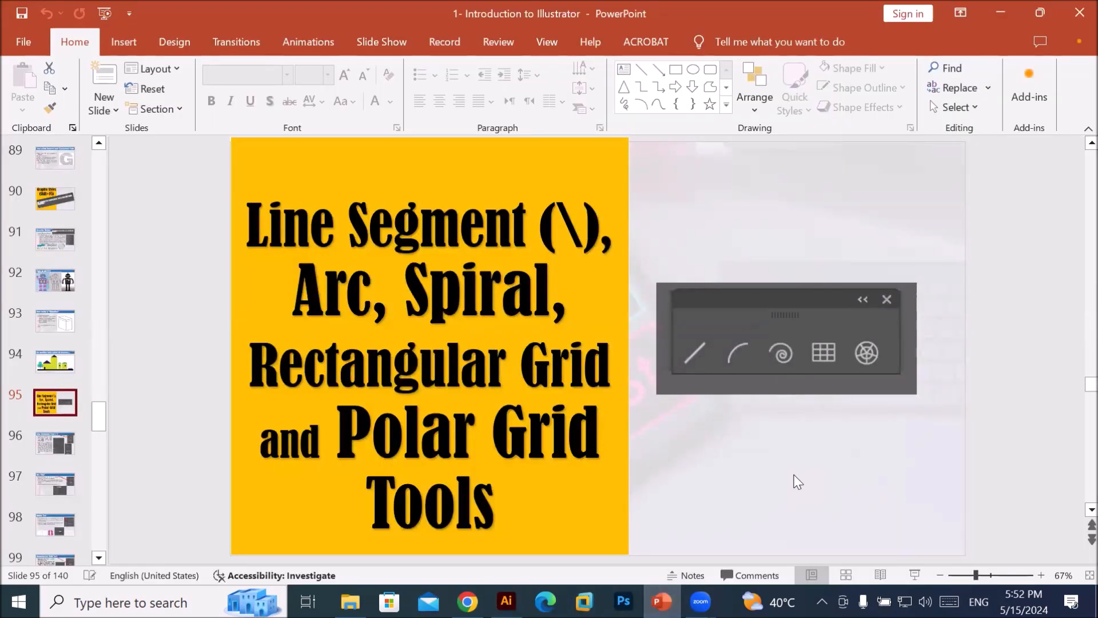
scroll(798, 482, down, 1)
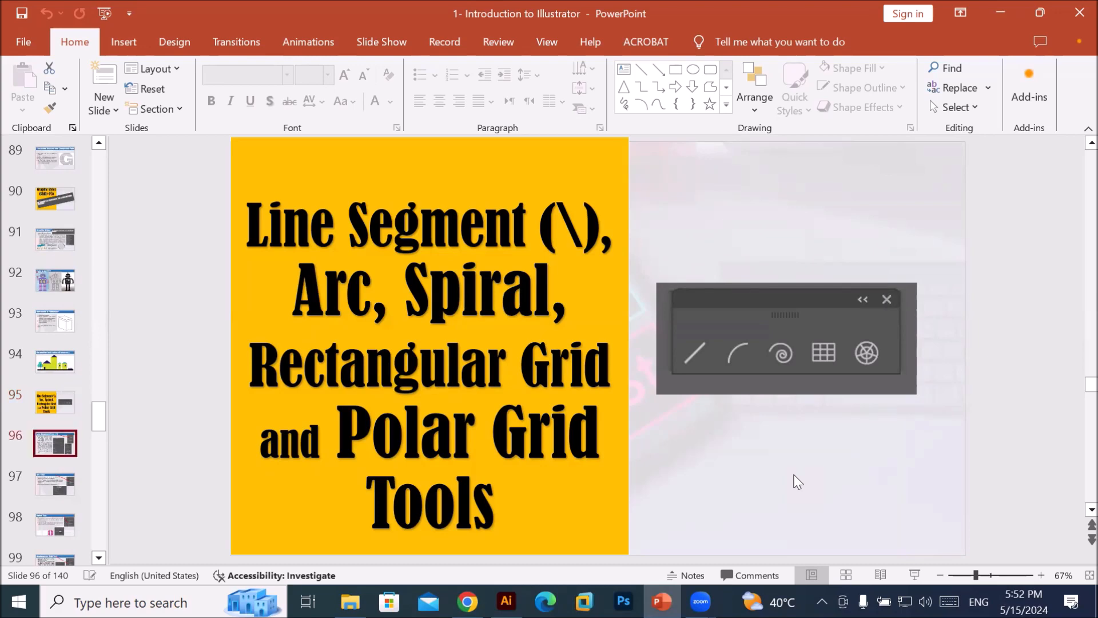
scroll(795, 480, down, 1)
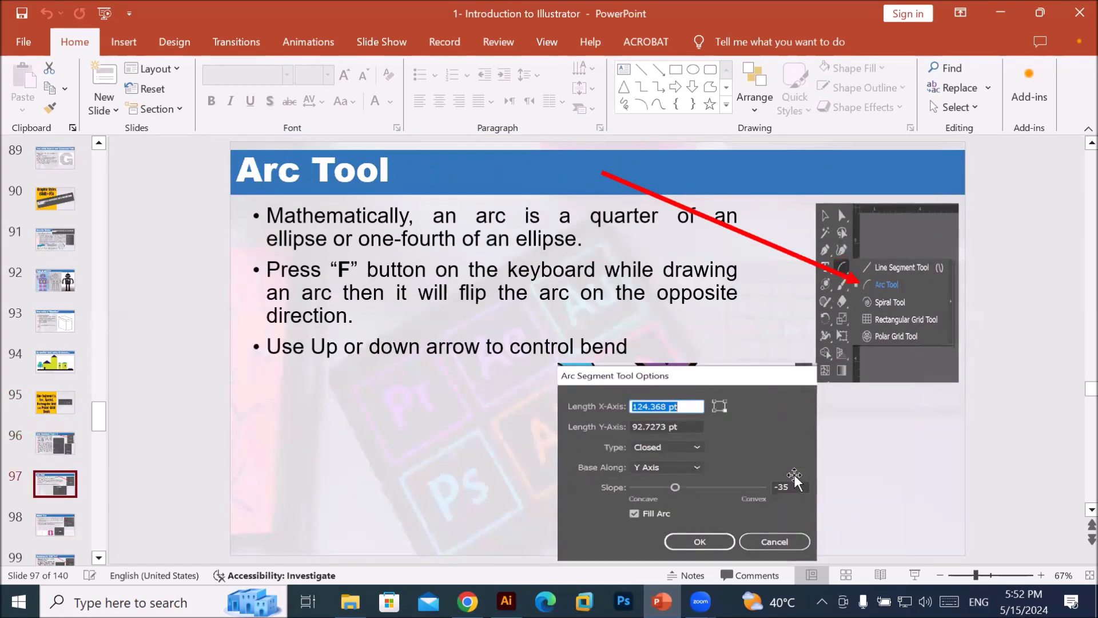
scroll(796, 479, down, 1)
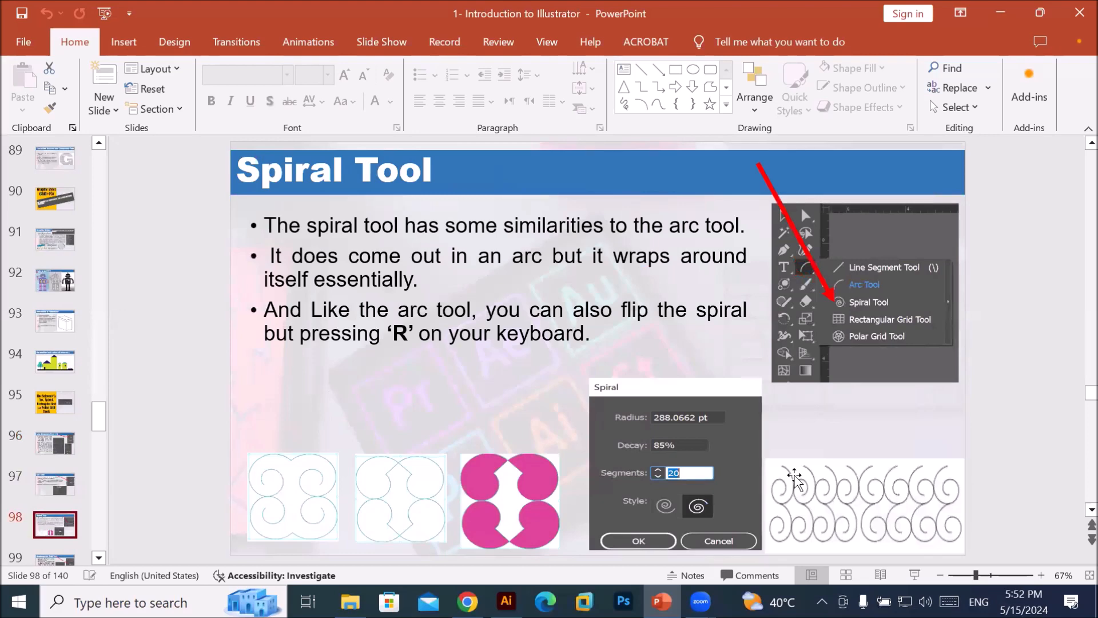
scroll(794, 476, down, 1)
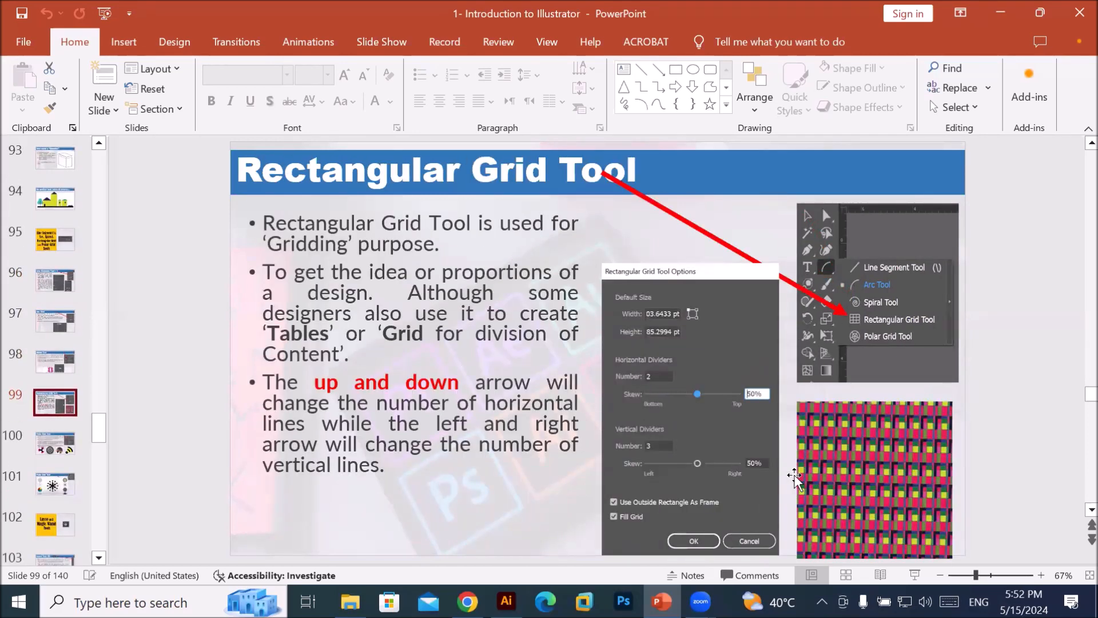
scroll(794, 475, down, 1)
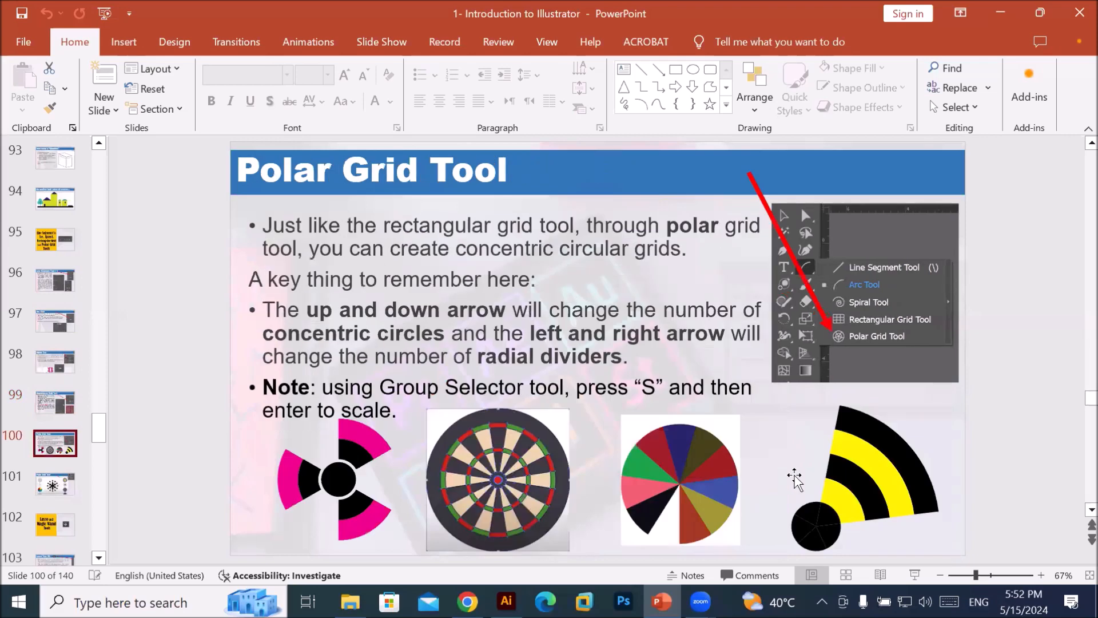
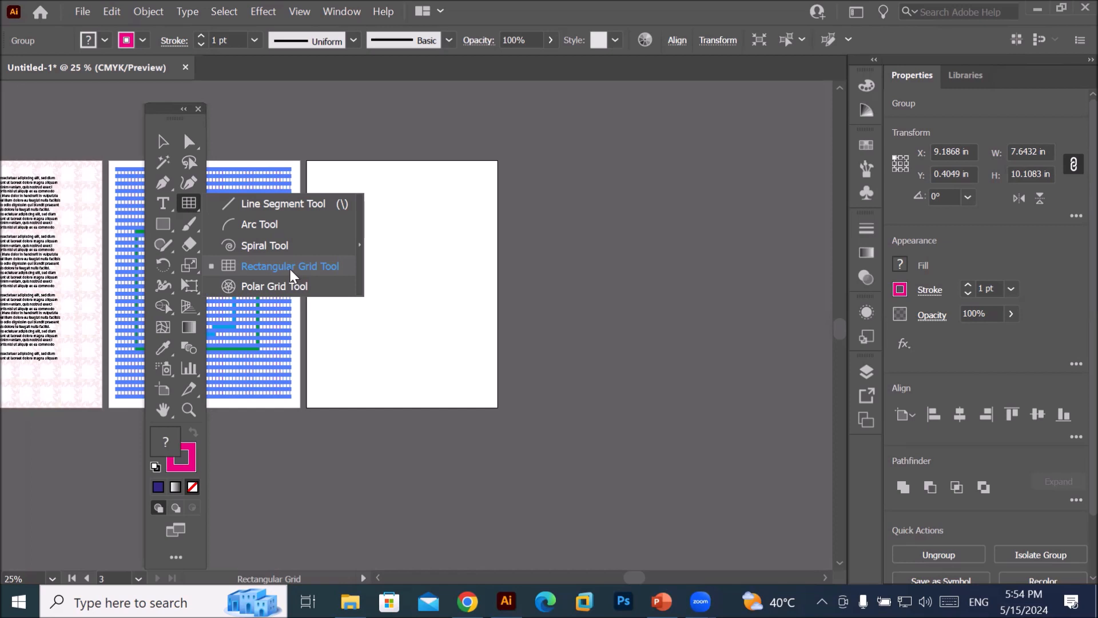
- Create a 7.6433 by 10.1083 in rectangular grid with 30 horizontal dividers and 0 vertical dividers
click(292, 276)
click(291, 267)
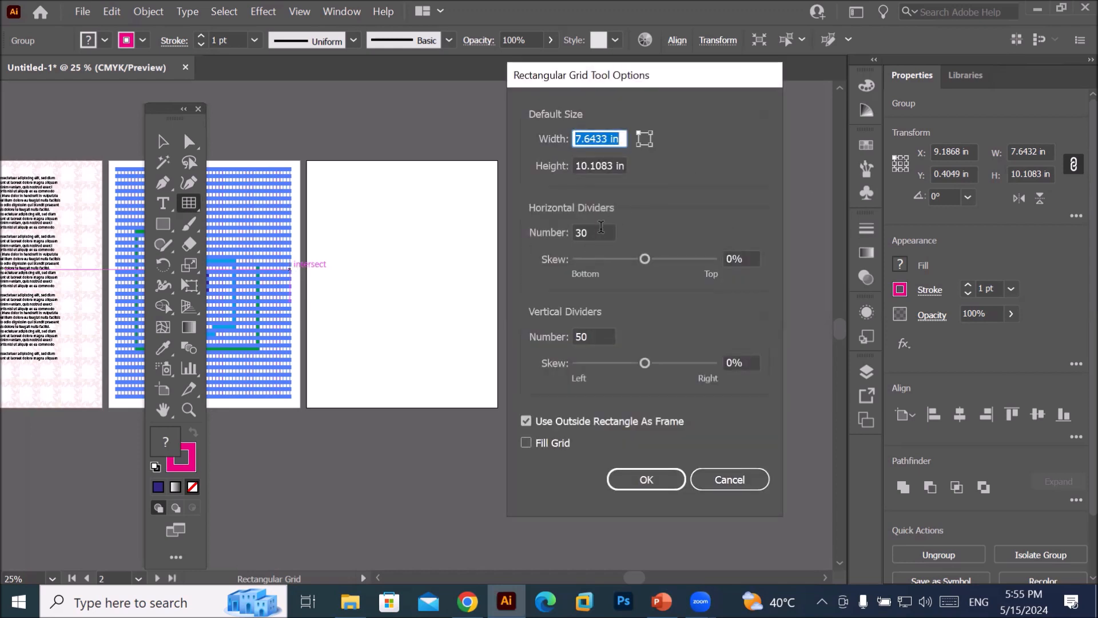
double_click(581, 233)
double_click(589, 337)
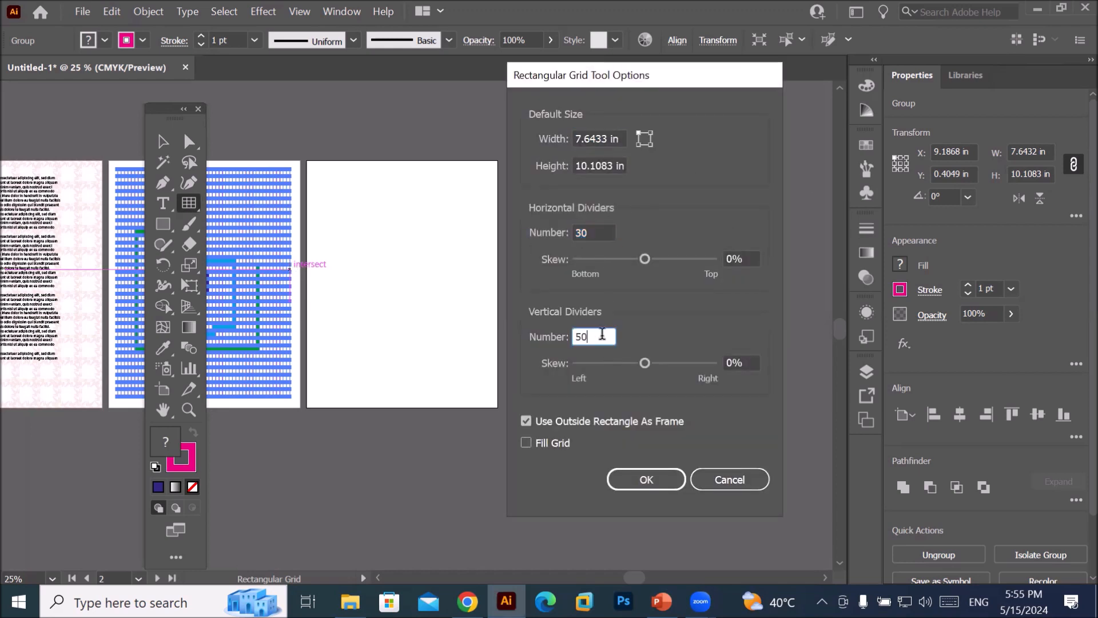
text(0)
click(631, 477)
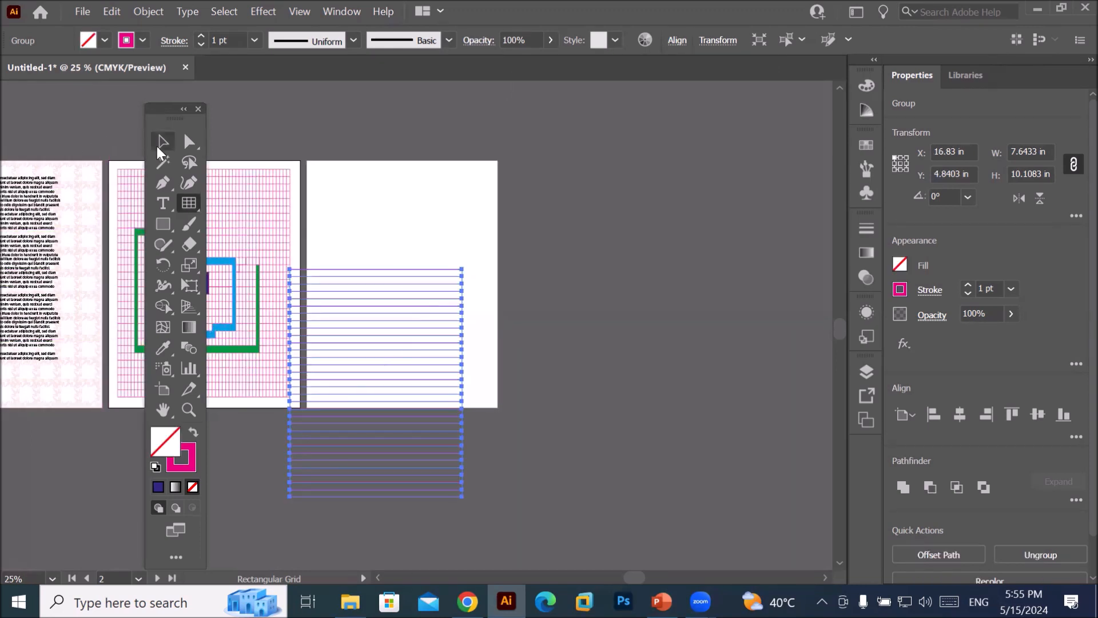
- Try placing the horizontally ruled grid inside the third artboard, and undo both its move and its creation
key(v)
drag(332, 289, 361, 189)
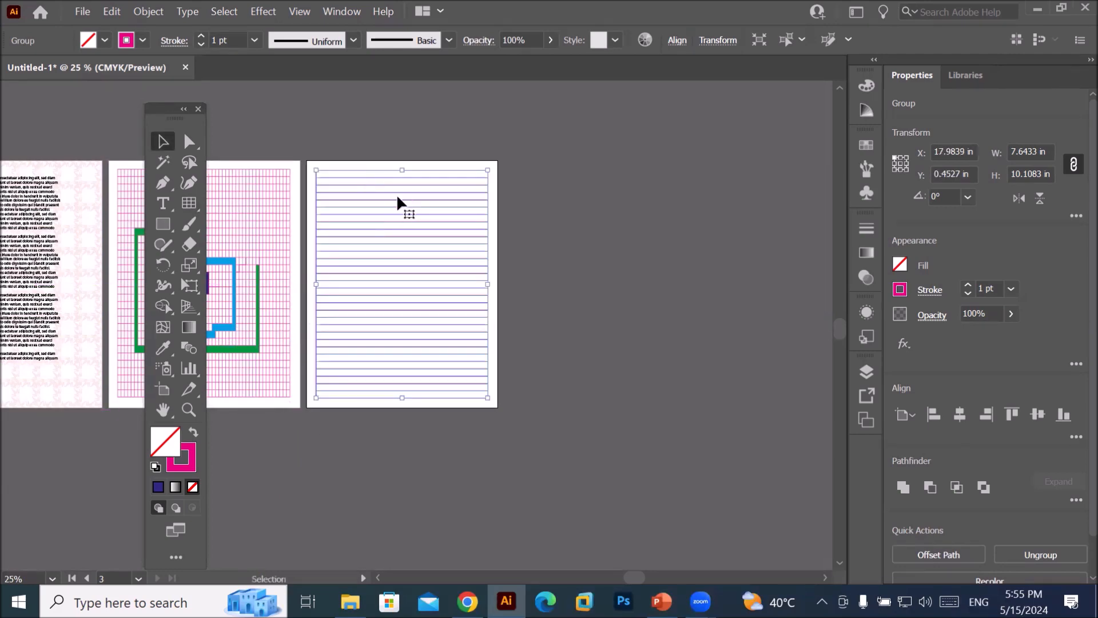
scroll(404, 209, up, 3)
drag(171, 111, 709, 132)
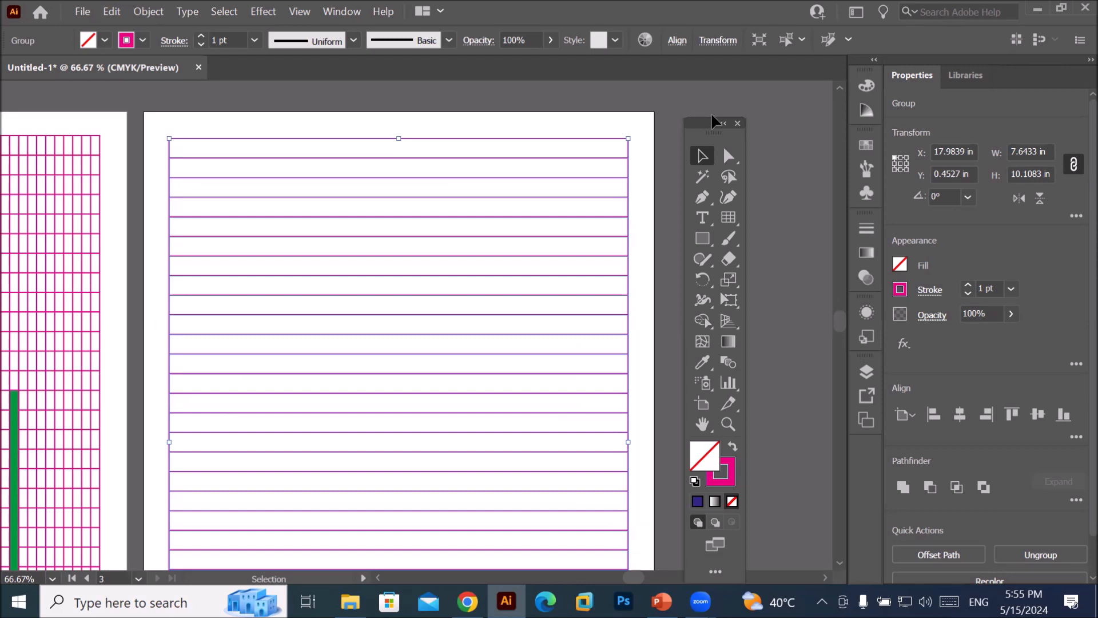
key(ctrl+z)
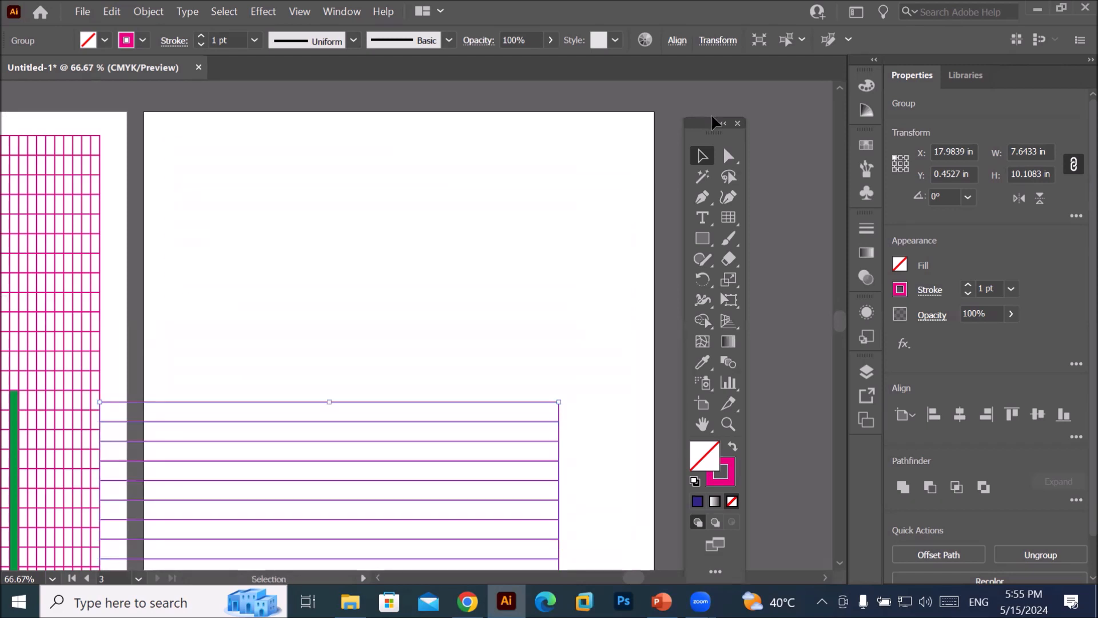
key(ctrl+z)
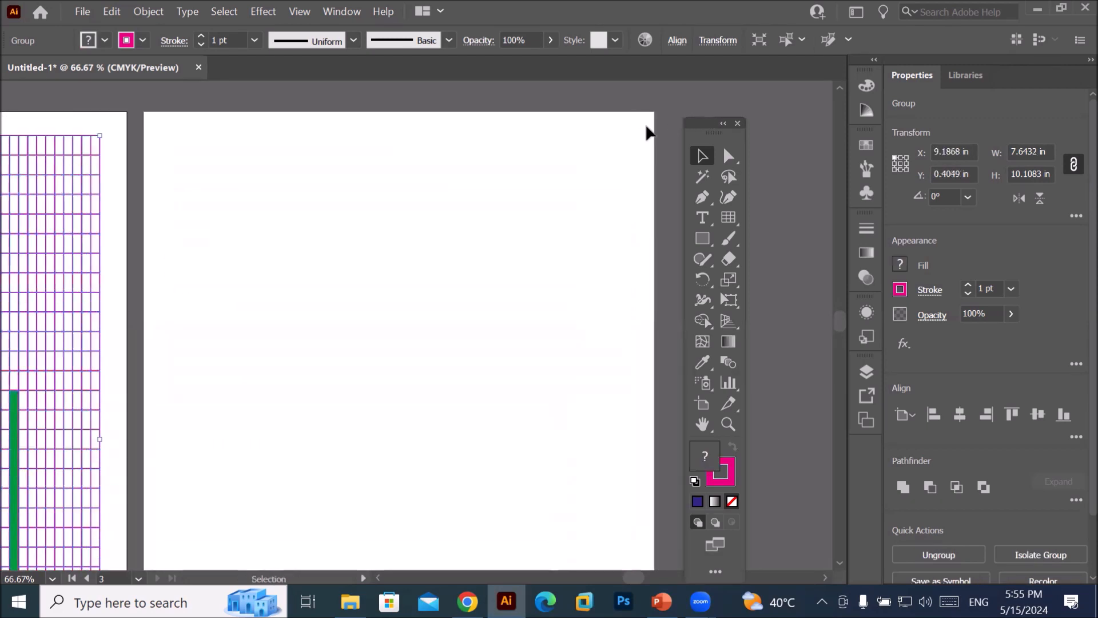
- Try a rectangular grid about 6.44 by 6.02 in with 30 horizontal dividers and 1 vertical divider, and undo it
double_click(732, 218)
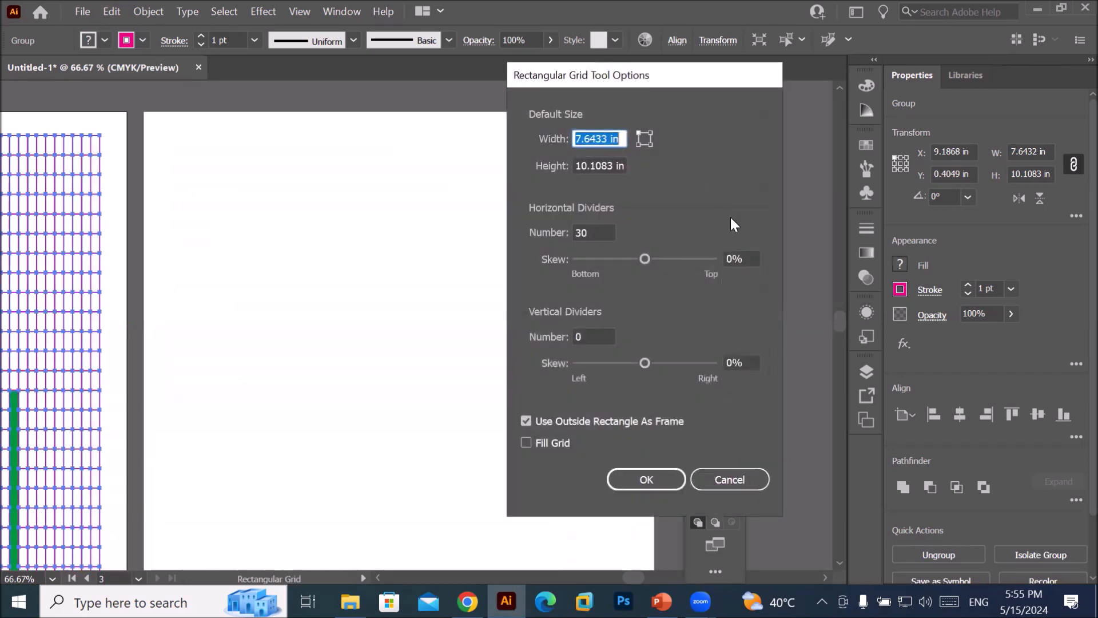
click(599, 336)
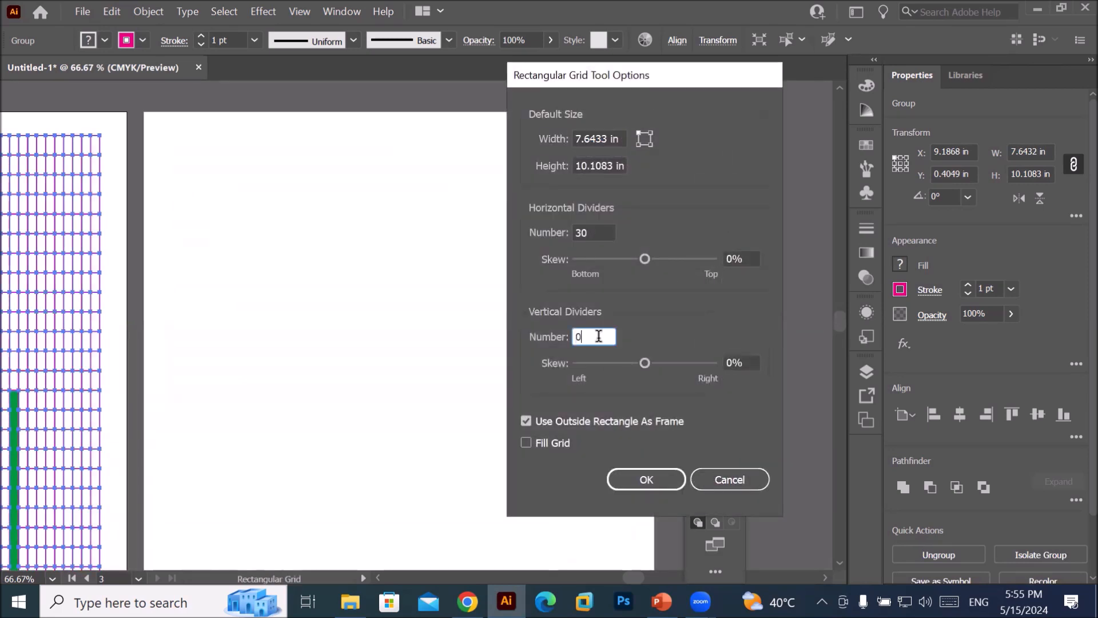
key(Up)
click(654, 485)
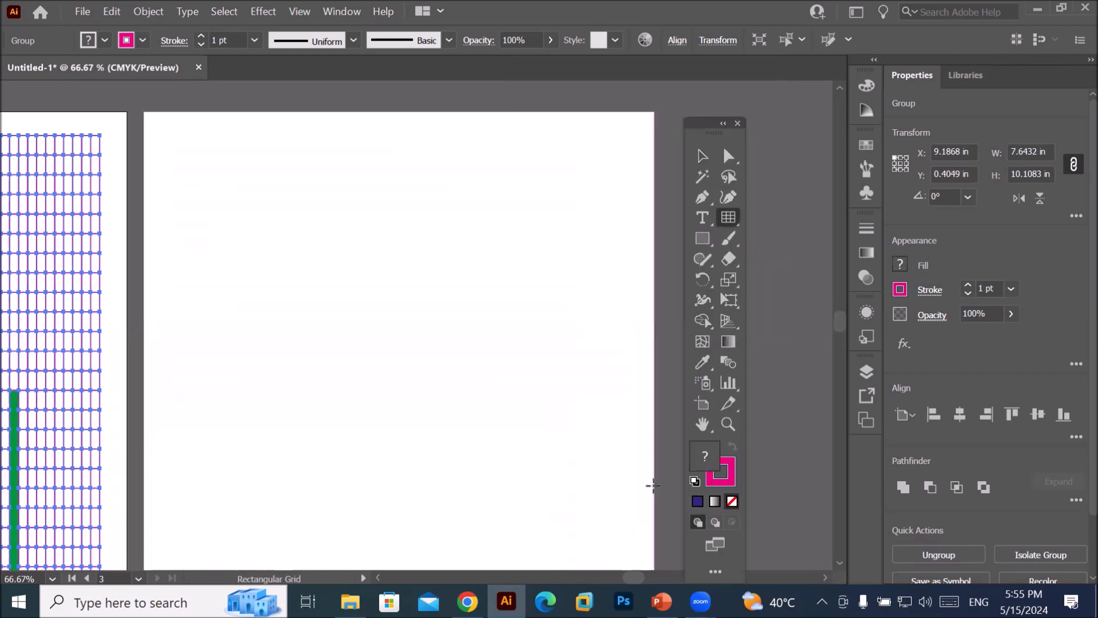
drag(217, 160, 603, 522)
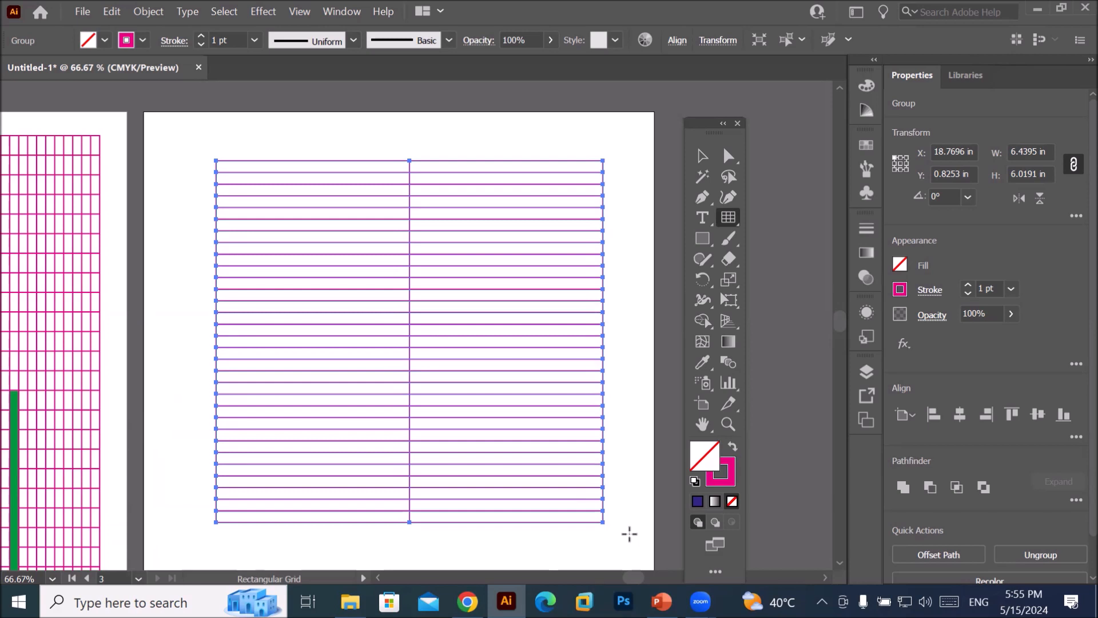
key(ctrl+z)
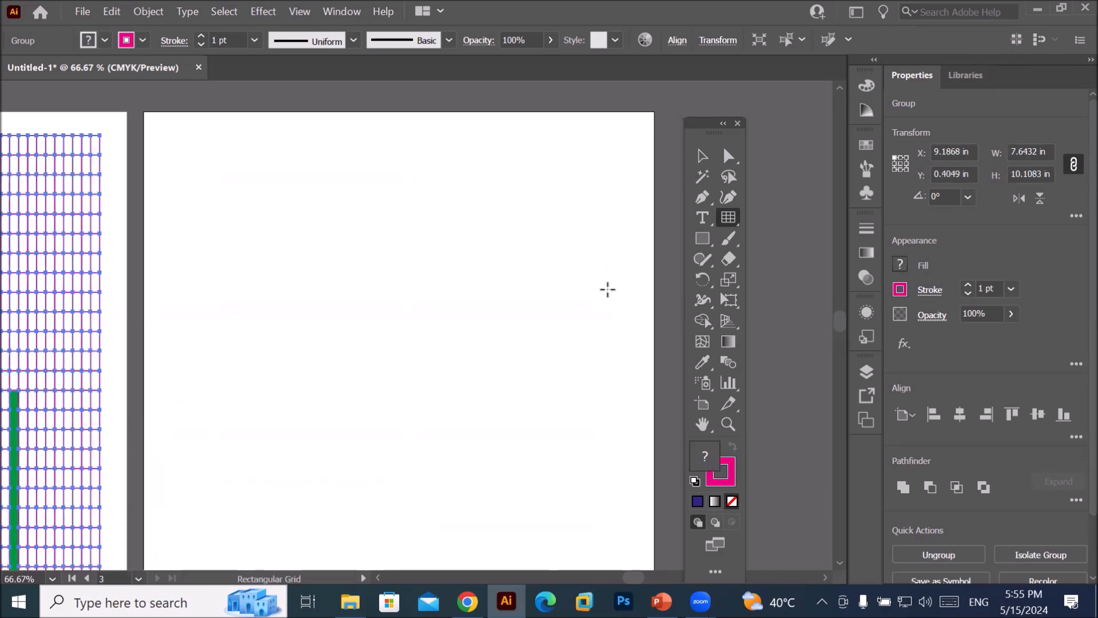
- Set the Rectangular Grid Tool to 0 horizontal and 20 vertical dividers and draw a grid about 5.85 by 5.55 in on the third artboard
double_click(728, 218)
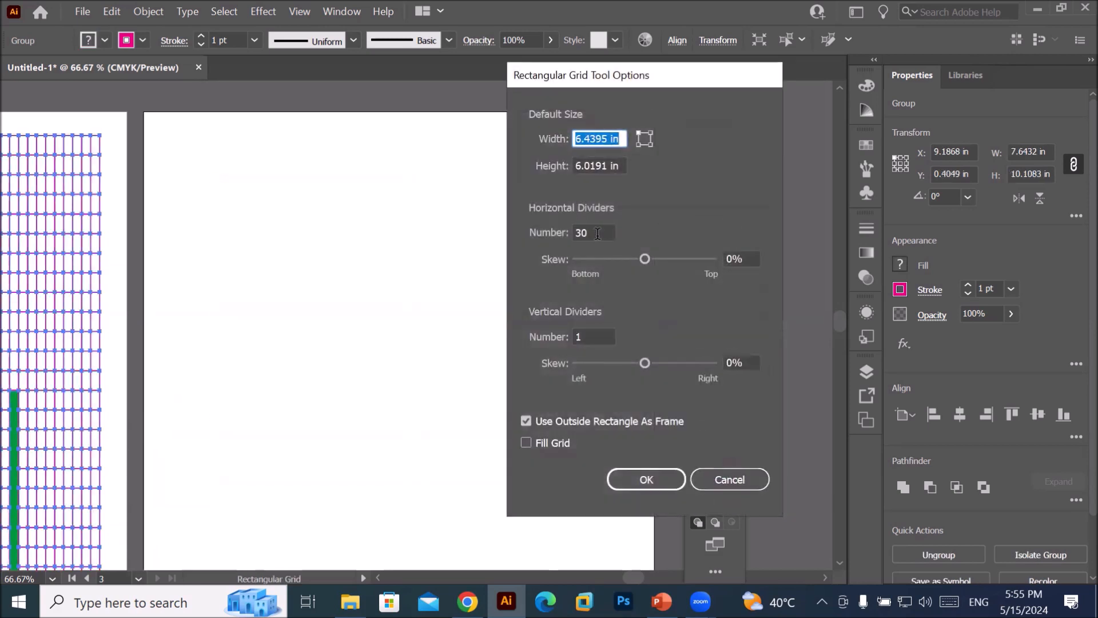
key(Tab)
key(Tab)
text(0)
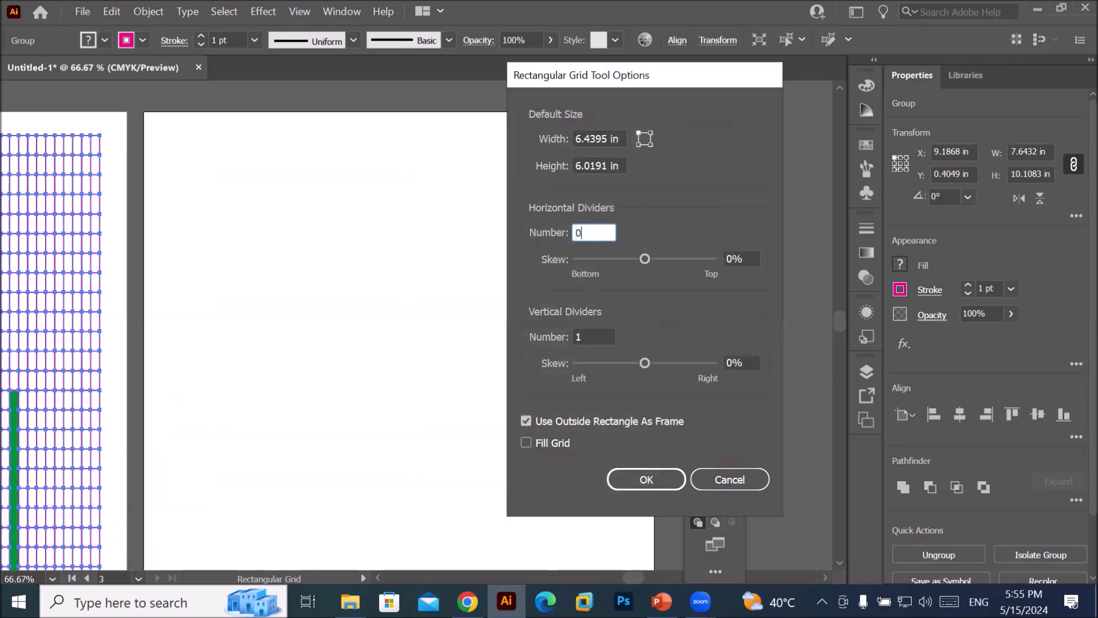
double_click(606, 342)
text(20)
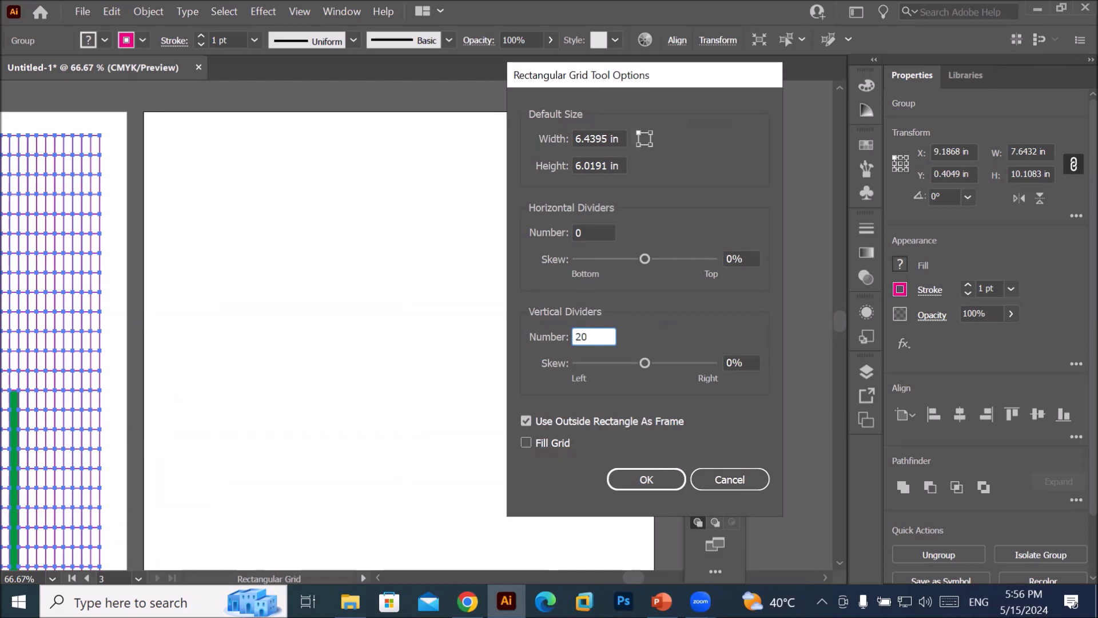
click(647, 479)
drag(212, 160, 564, 493)
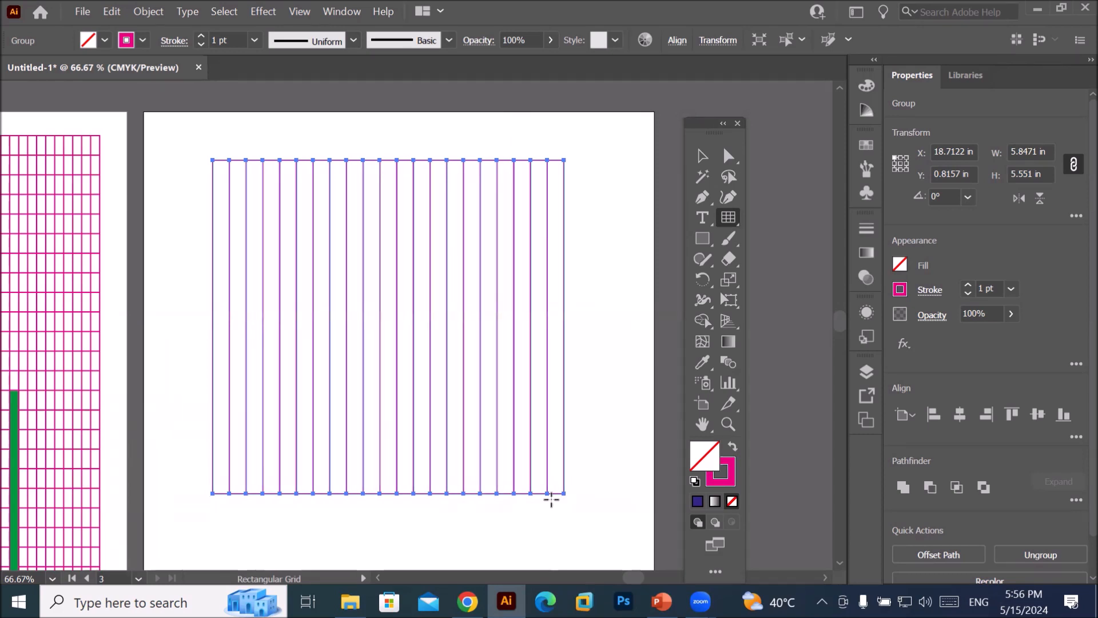
- Increase the vertical-strip grid's stroke weight to 5 pt
click(201, 36)
click(200, 36)
click(200, 36)
click(200, 36)
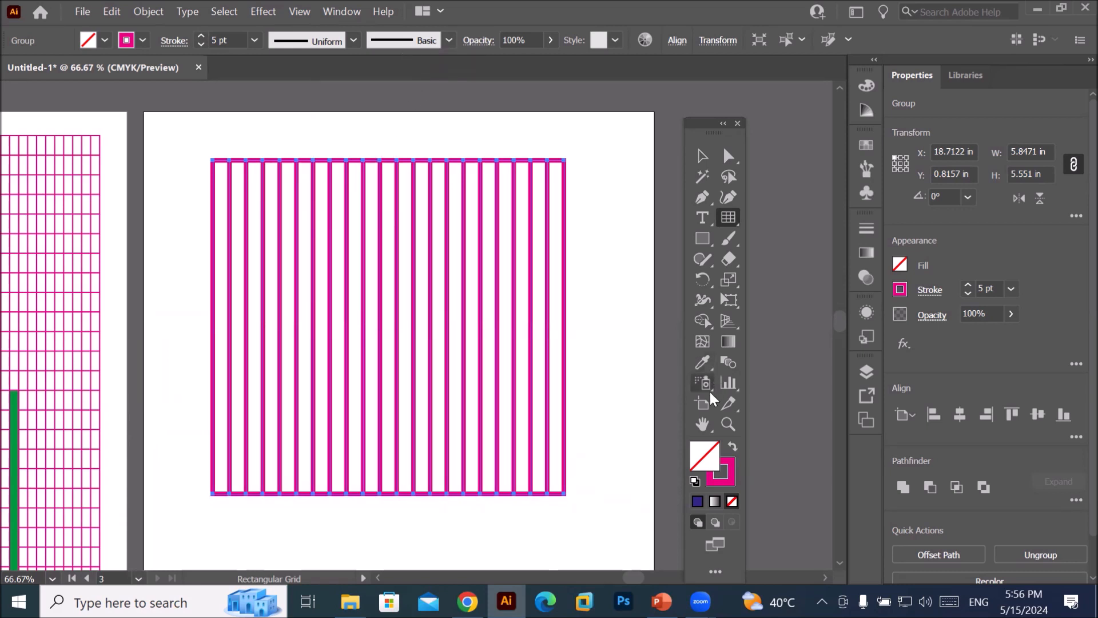
- Merge adjacent strips in three places and then all the central strips into one wide panel with Shape Builder
click(700, 320)
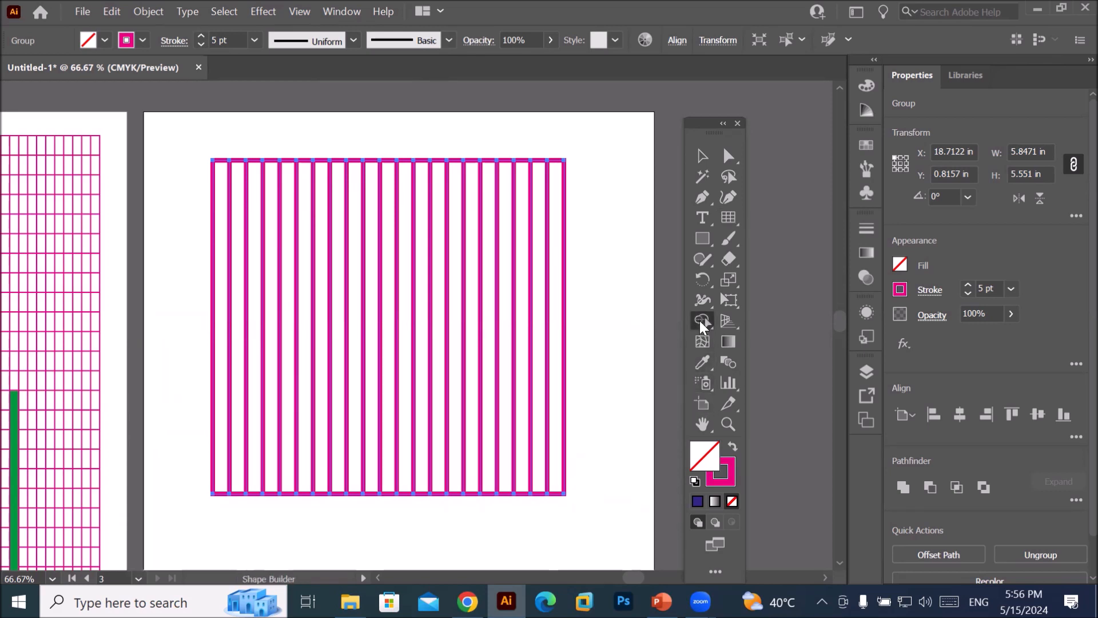
click(757, 320)
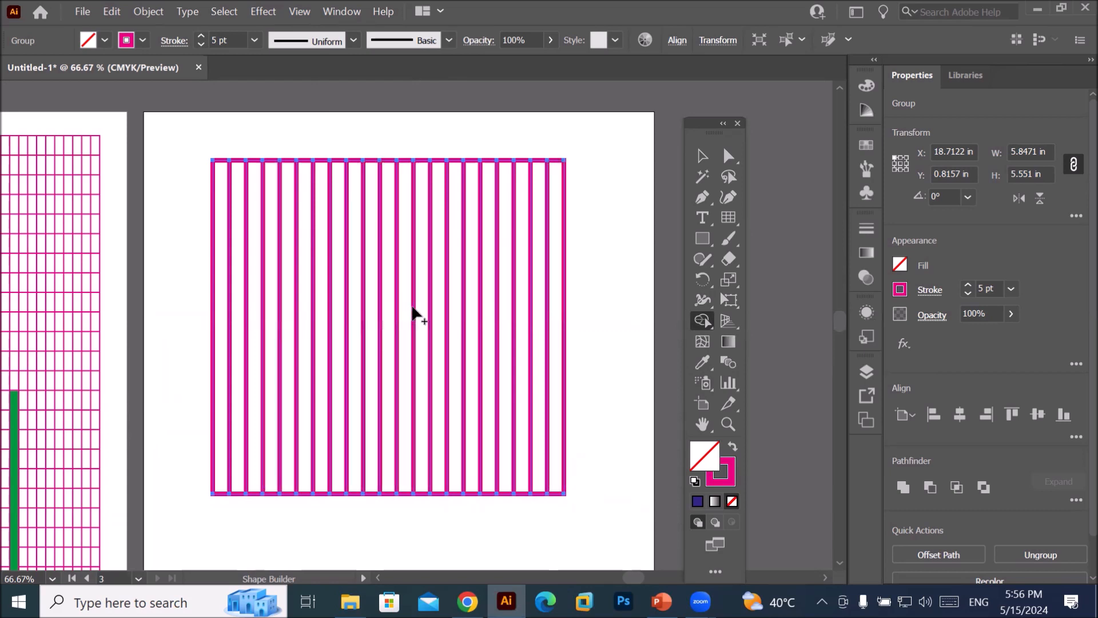
drag(392, 314, 402, 311)
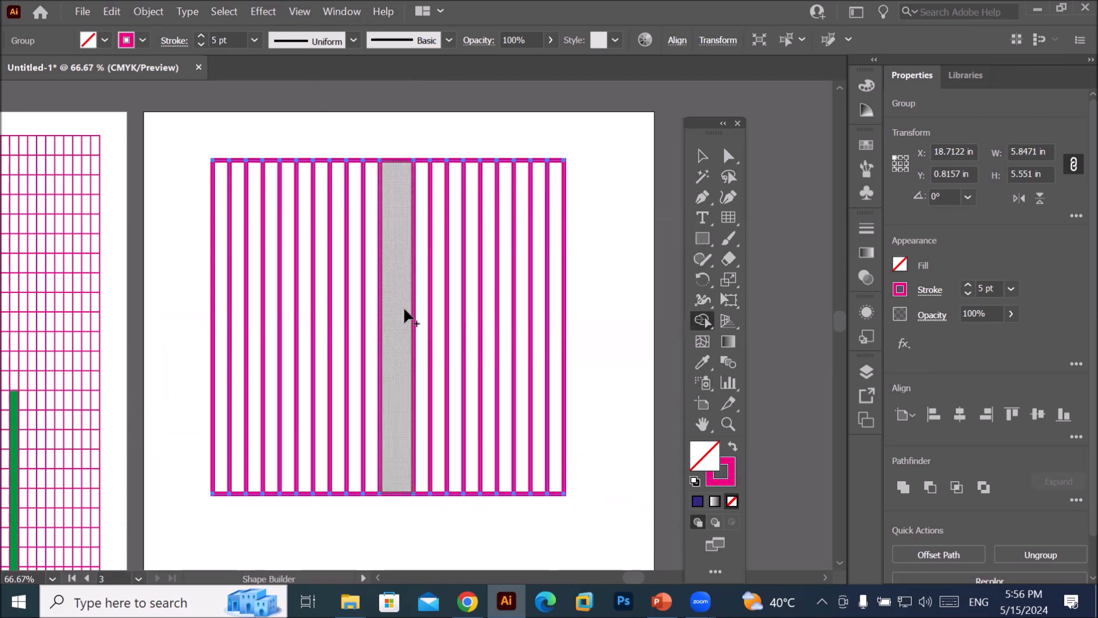
drag(272, 311, 285, 314)
mouse_move(492, 387)
mouse_down()
mouse_move(504, 383)
mouse_move(515, 466)
mouse_up()
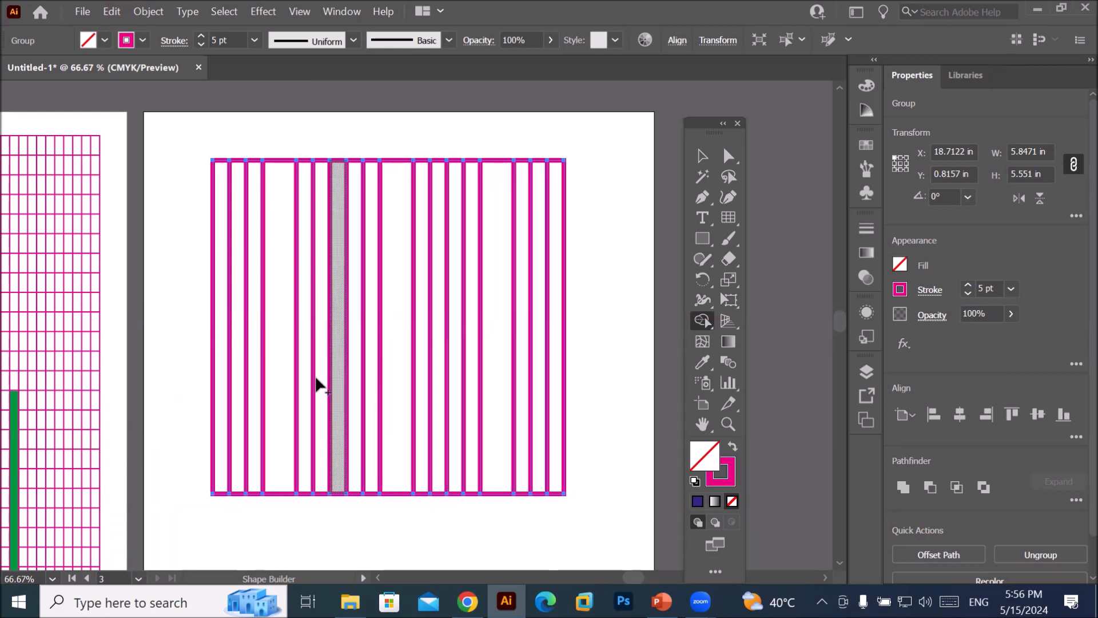
mouse_move(309, 375)
mouse_down()
mouse_move(484, 378)
mouse_move(455, 401)
mouse_up()
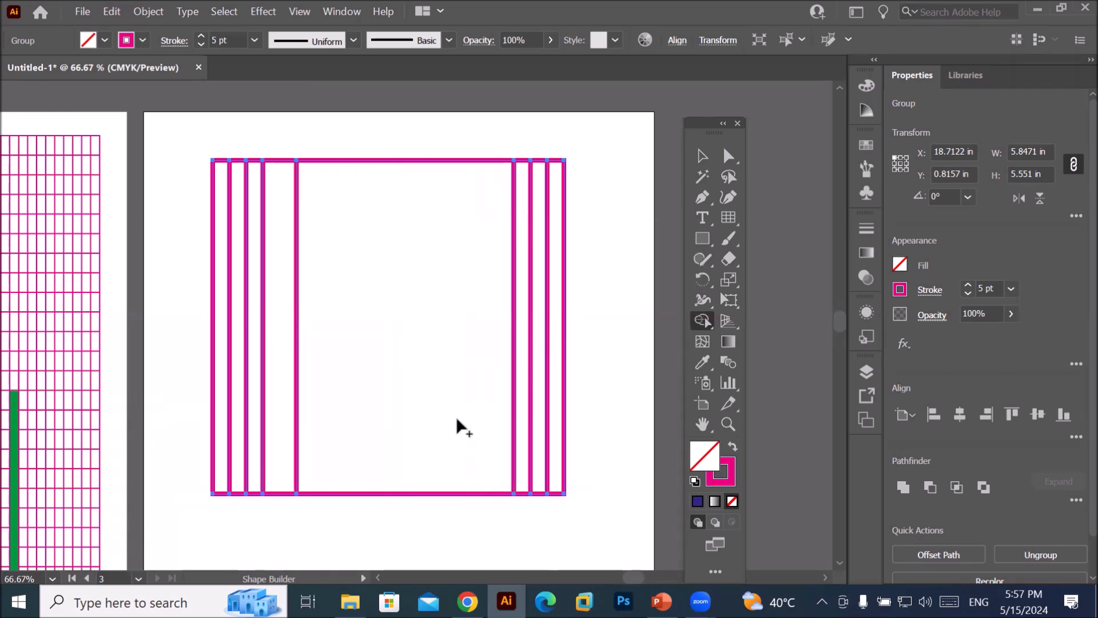
- Delete the merged grid and draw a new vertical-divider grid about 5.23 by 4.36 in on the third artboard
key(Delete)
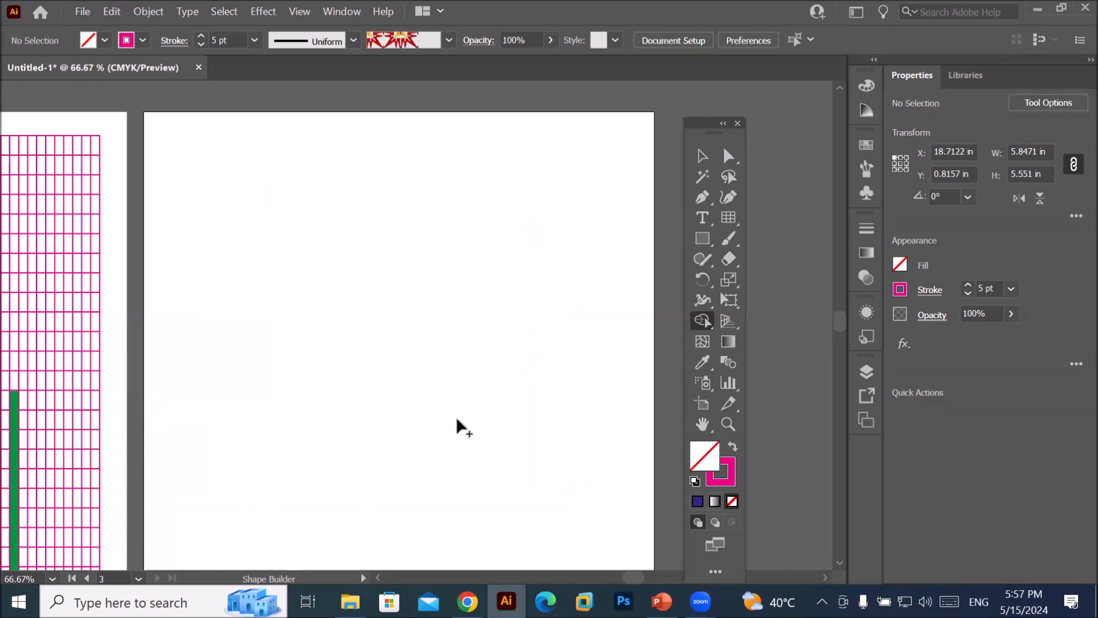
click(728, 217)
drag(266, 202, 581, 464)
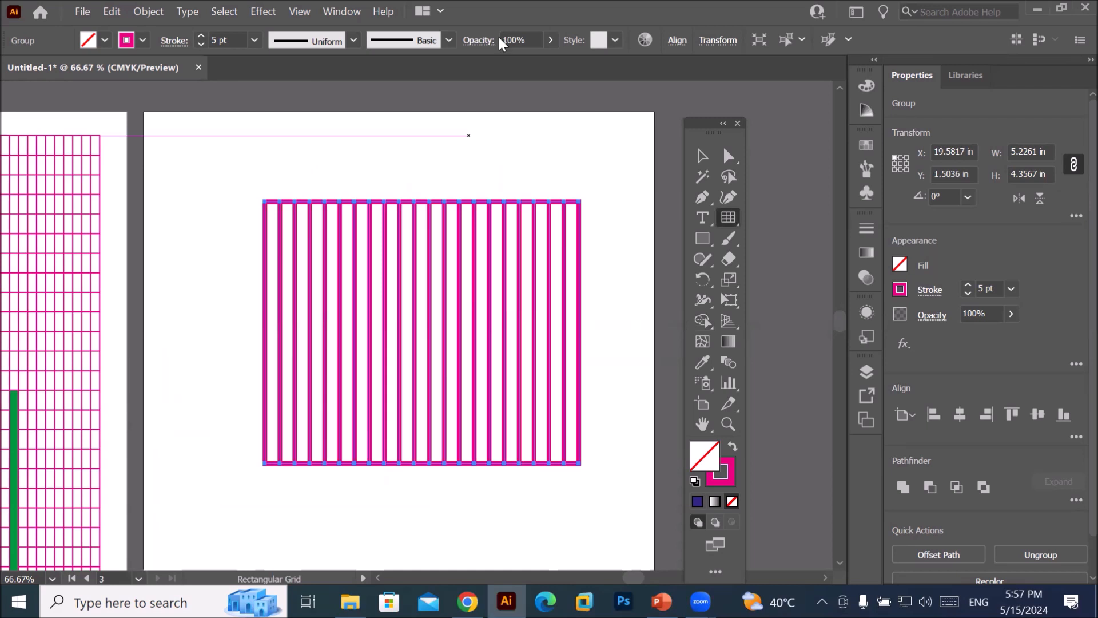
- Reshape the grid's outer frame with Direct Selection, pulling its upper corners outward and its lower corners down and inward
click(729, 157)
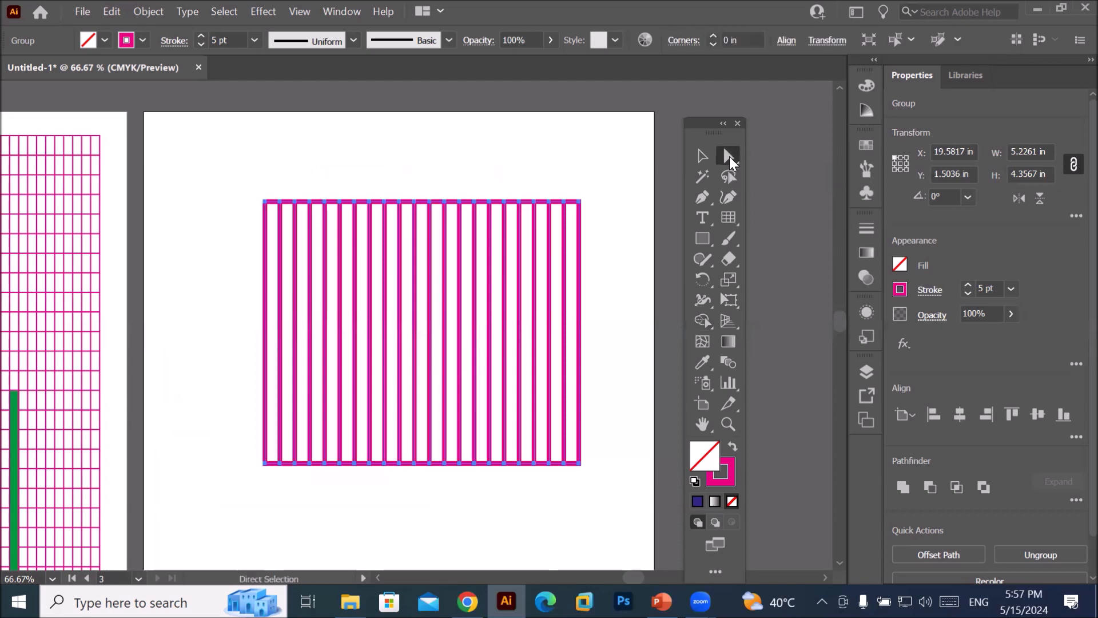
click(578, 202)
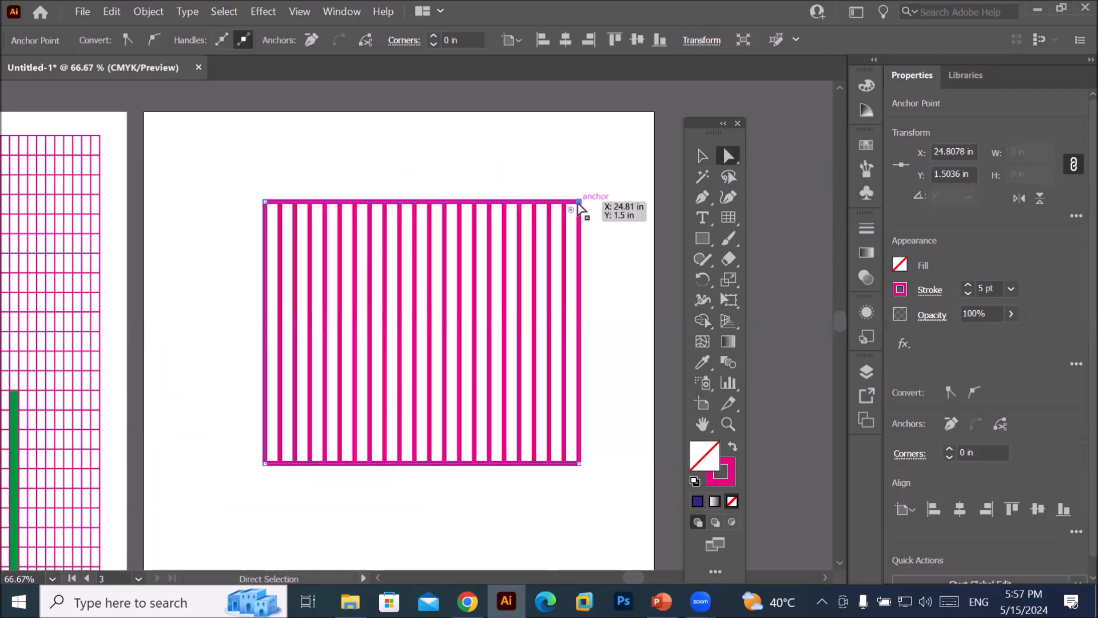
drag(578, 203, 625, 151)
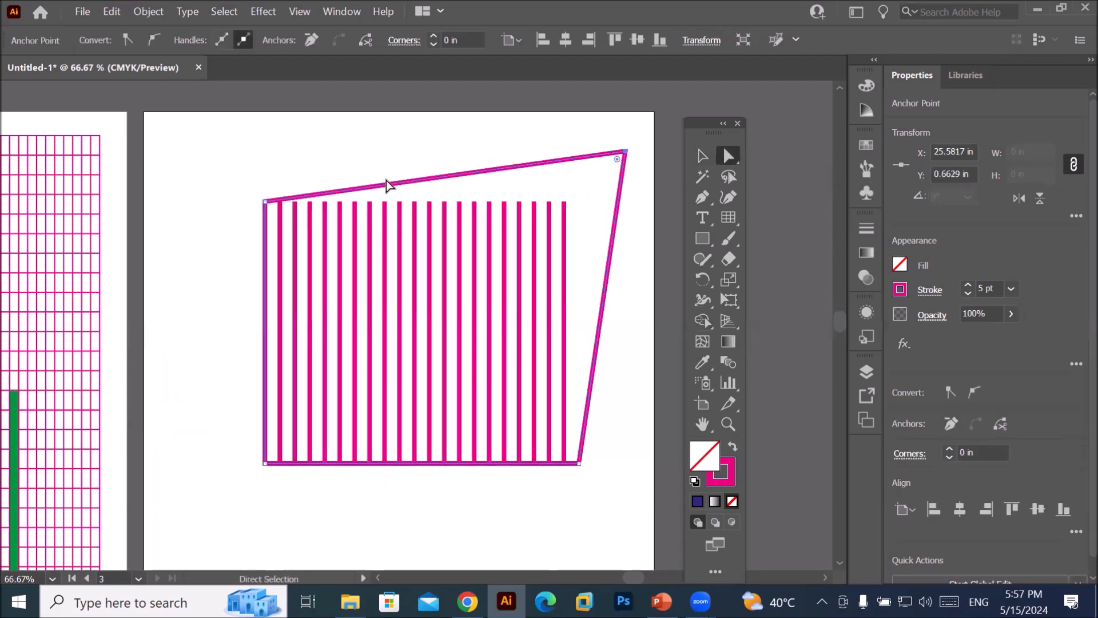
drag(265, 201, 183, 148)
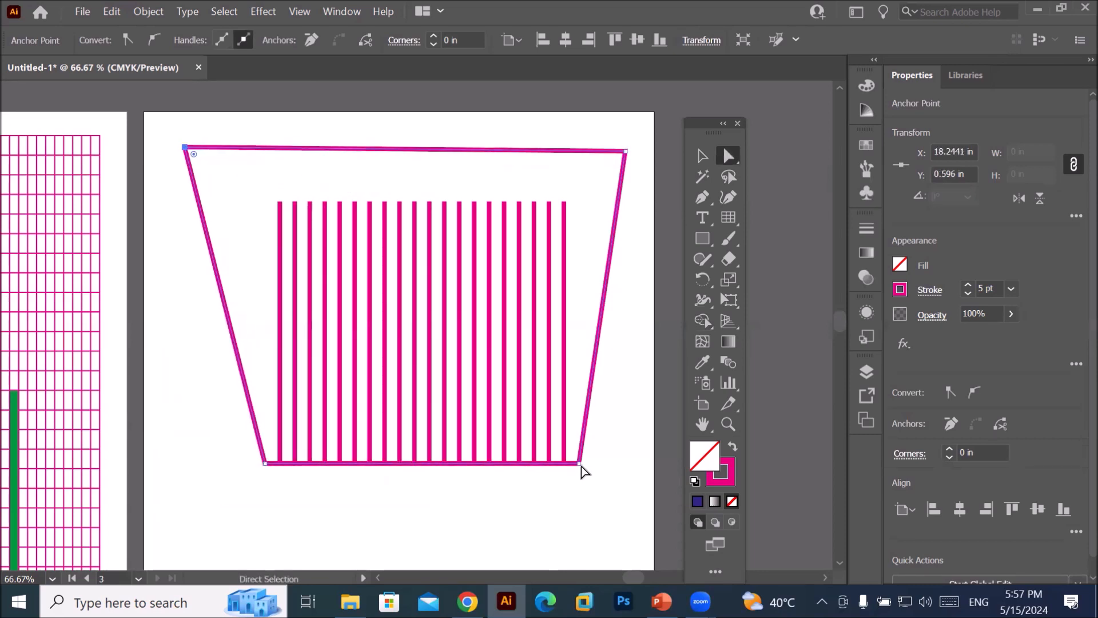
drag(580, 470, 524, 546)
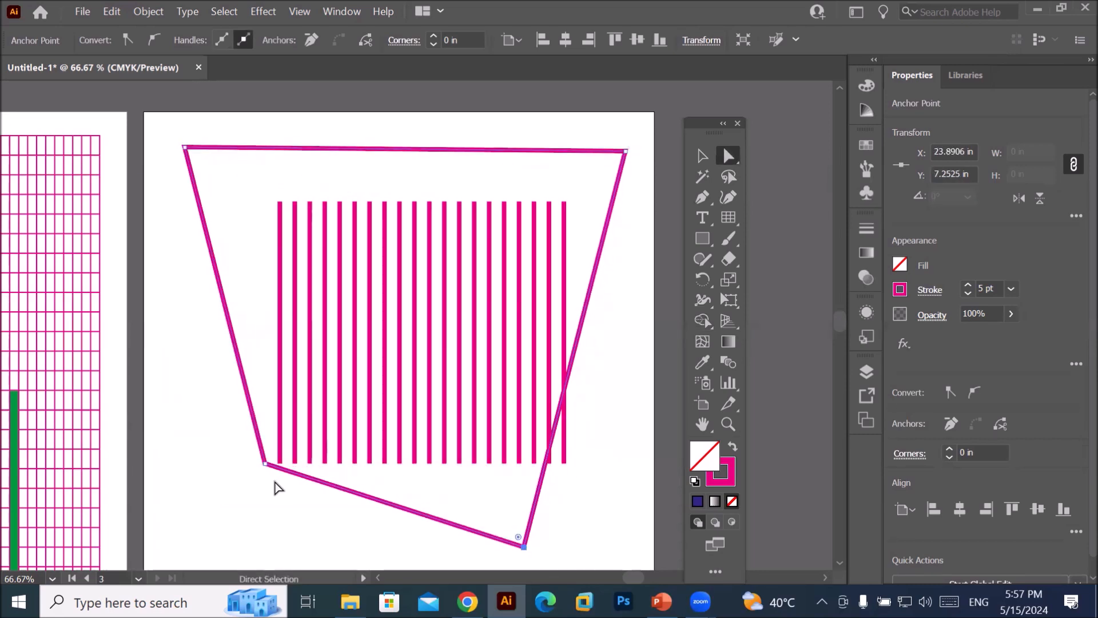
drag(265, 465, 354, 545)
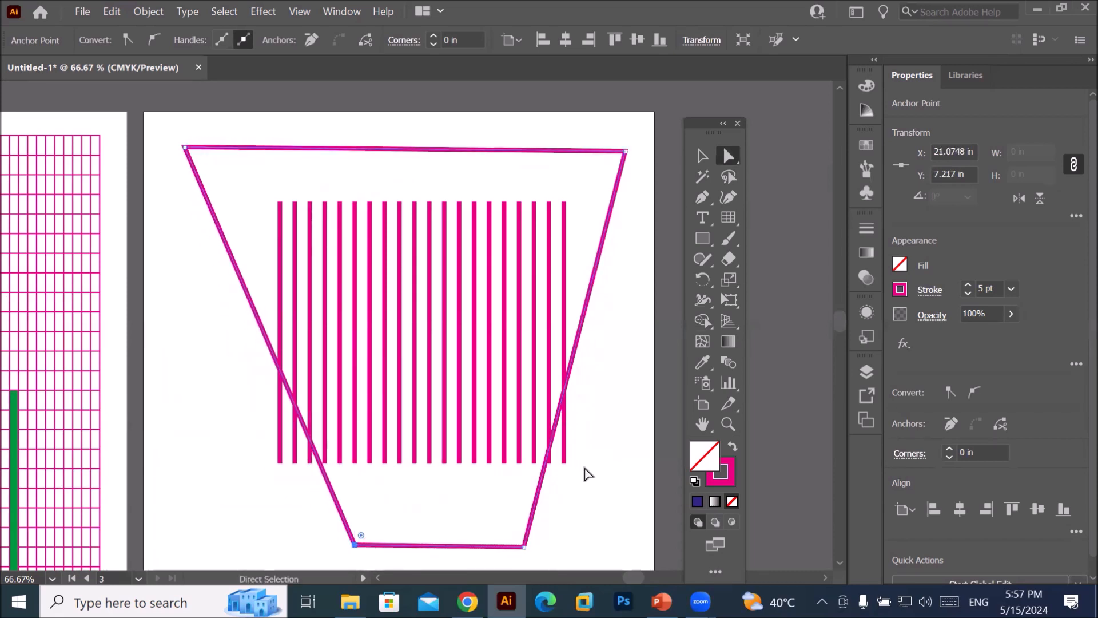
click(526, 554)
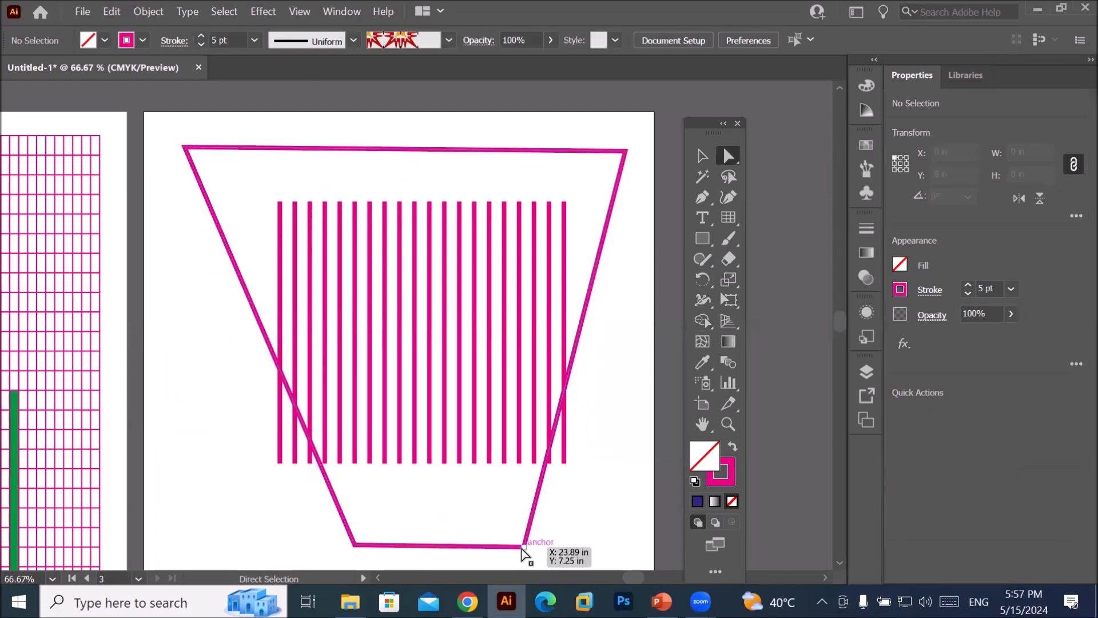
- Delete the frame's lower-right, upper-right and upper-left anchor points to remove the outline around the vertical lines
click(524, 548)
key(Delete)
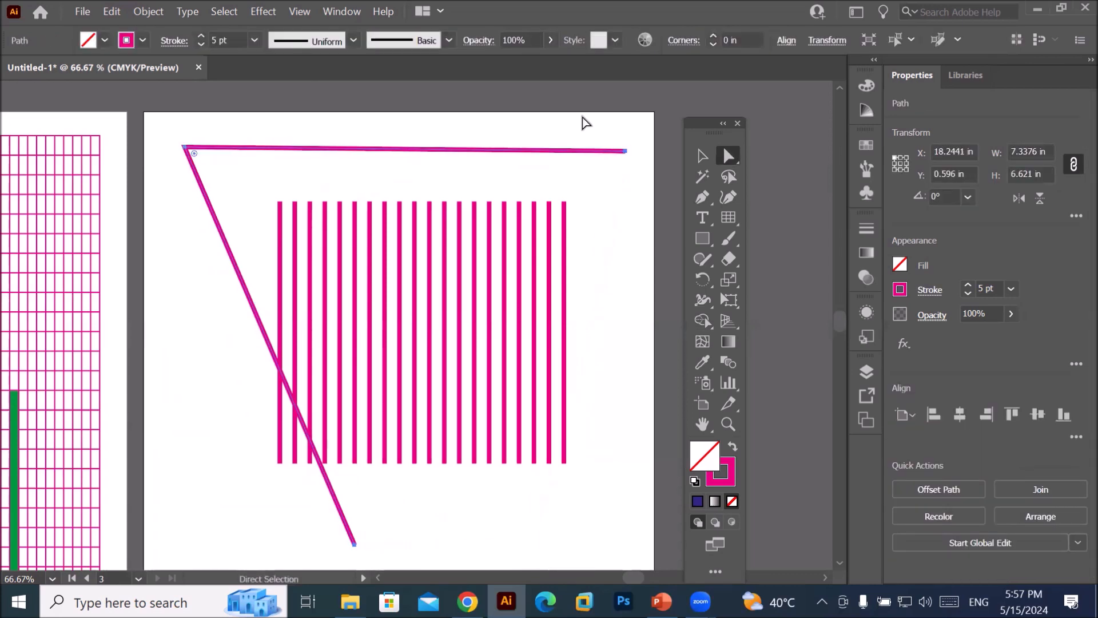
drag(630, 156, 437, 135)
key(Delete)
click(186, 149)
key(Delete)
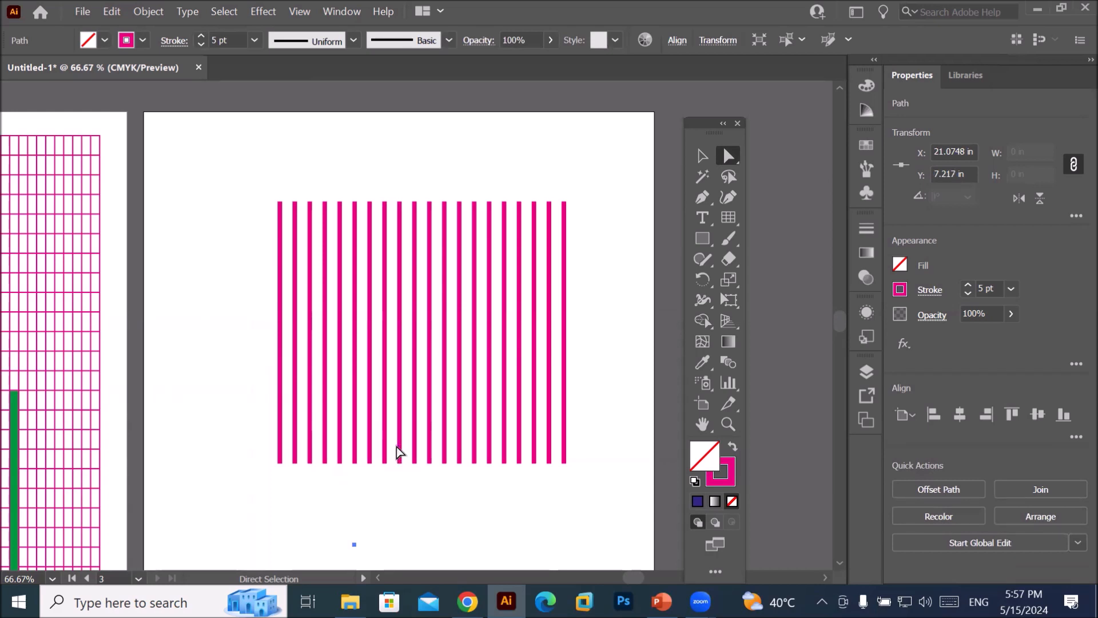
- Slant the two outermost lines with Direct Selection so that their upper ends meet at the top of the tenth line from the left
click(463, 216)
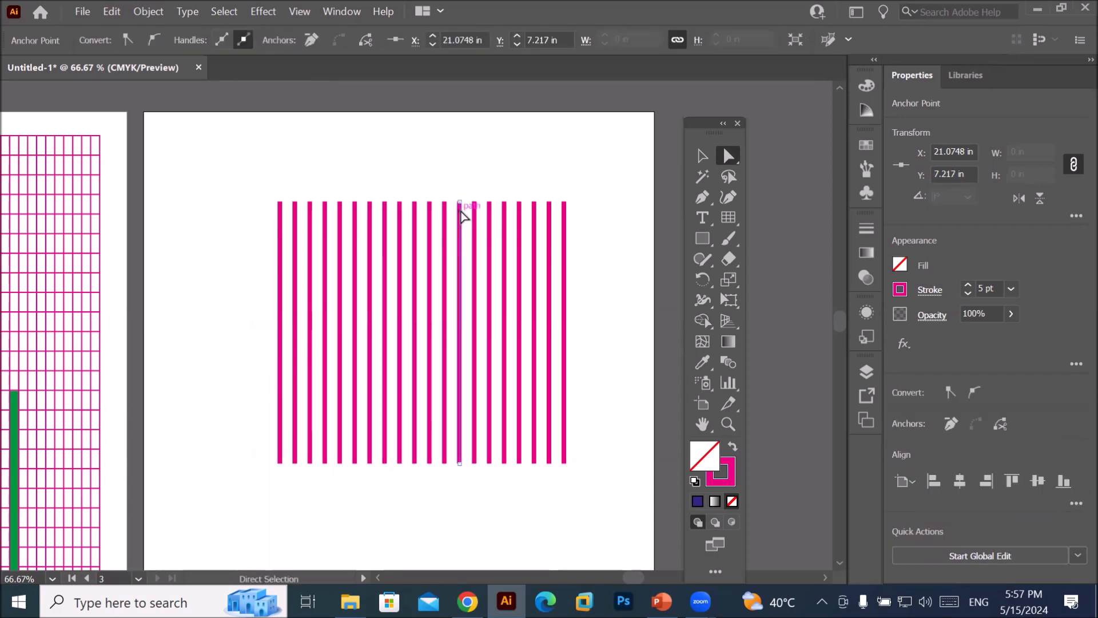
click(460, 203)
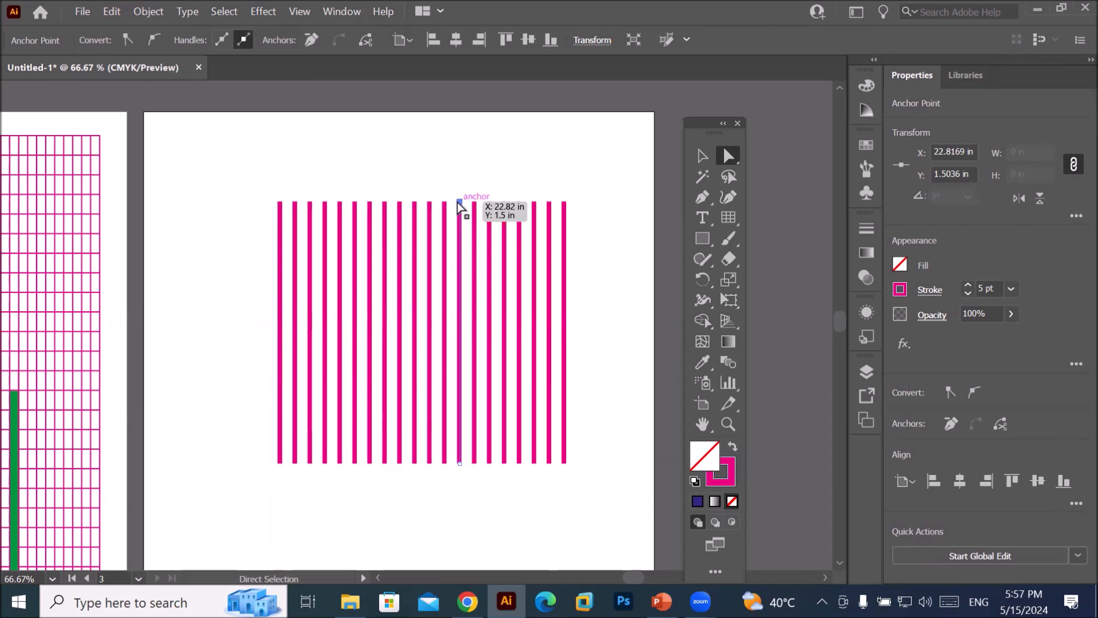
click(563, 205)
click(564, 207)
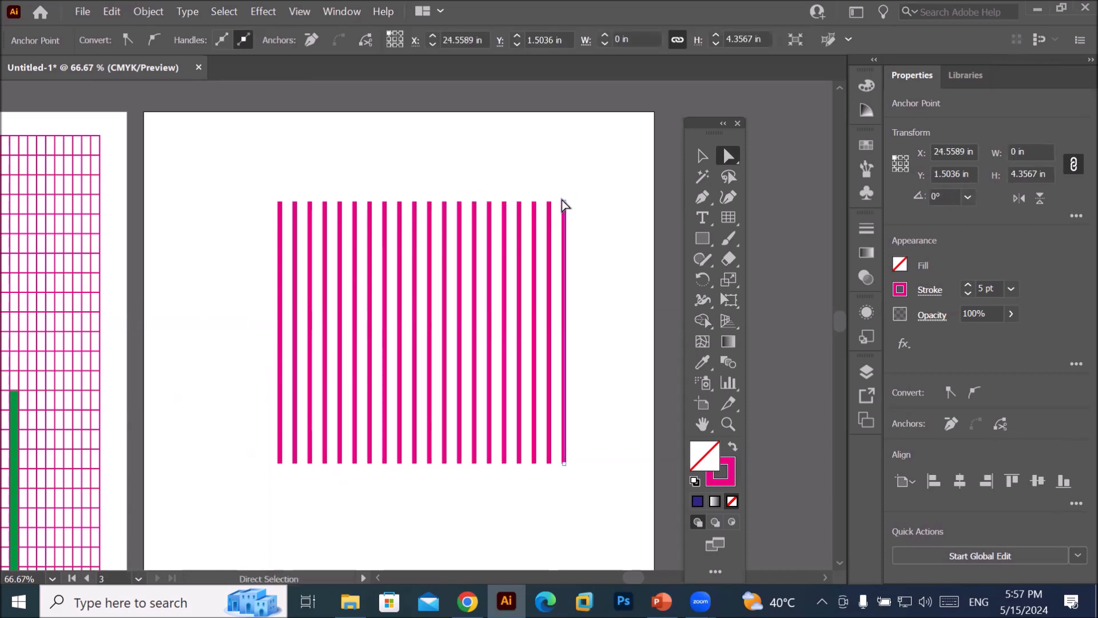
click(564, 201)
drag(563, 200, 466, 207)
drag(438, 196, 412, 204)
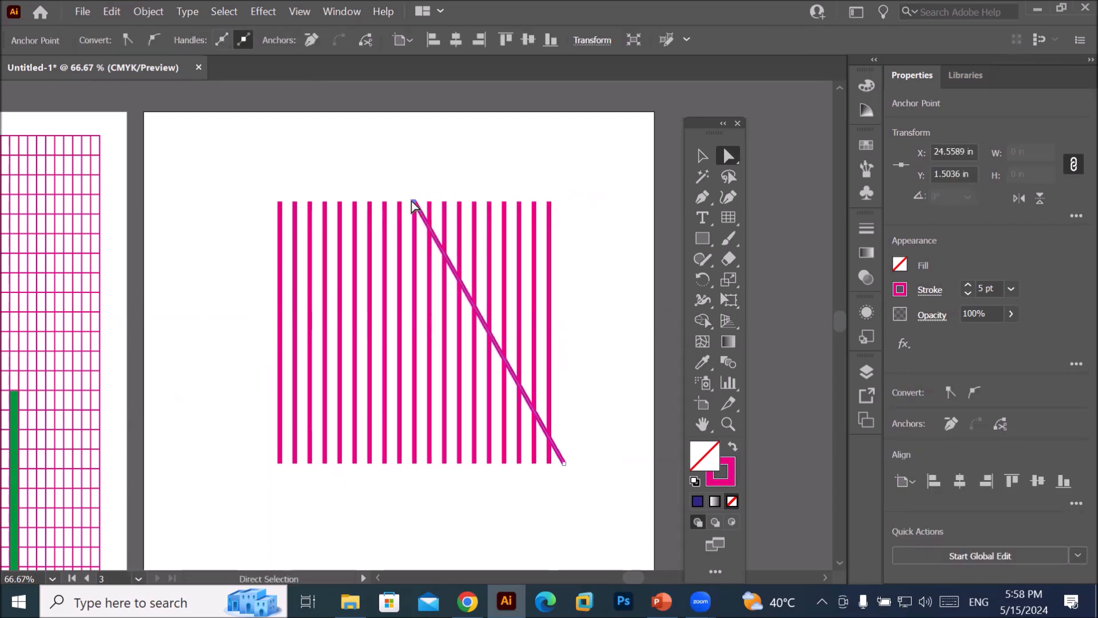
drag(280, 202, 414, 202)
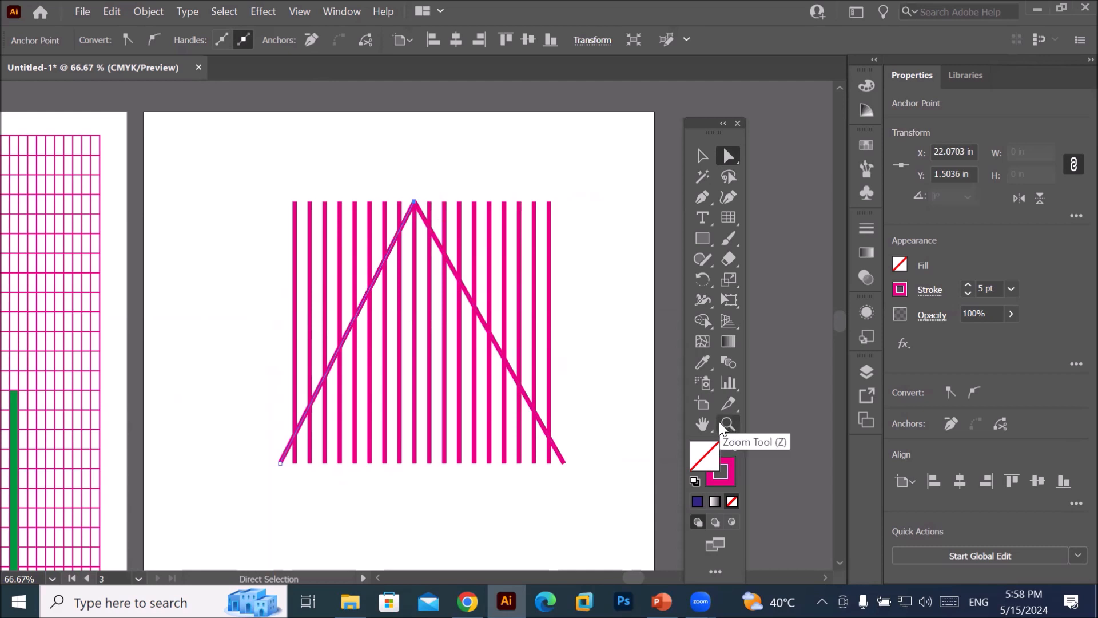
- Pull the lower ends of four lines sideways with Direct Selection, snapping them onto other lines to form more crossing diagonals
click(551, 464)
drag(549, 465, 414, 463)
mouse_move(276, 461)
mouse_down()
mouse_move(519, 462)
mouse_move(292, 465)
mouse_up()
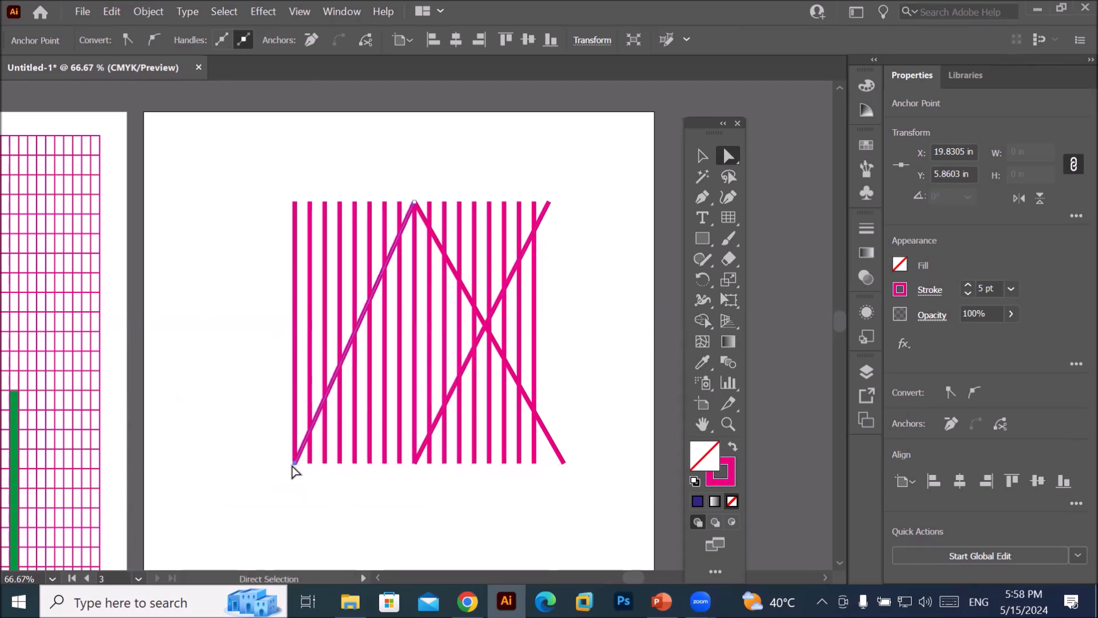
drag(416, 465, 295, 332)
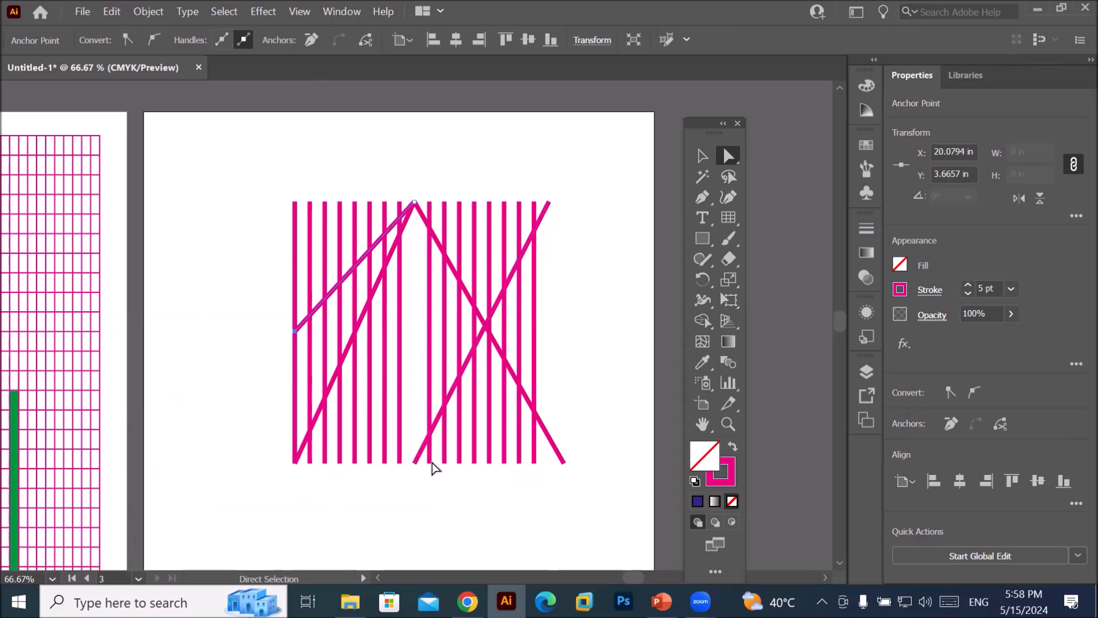
drag(430, 466, 535, 463)
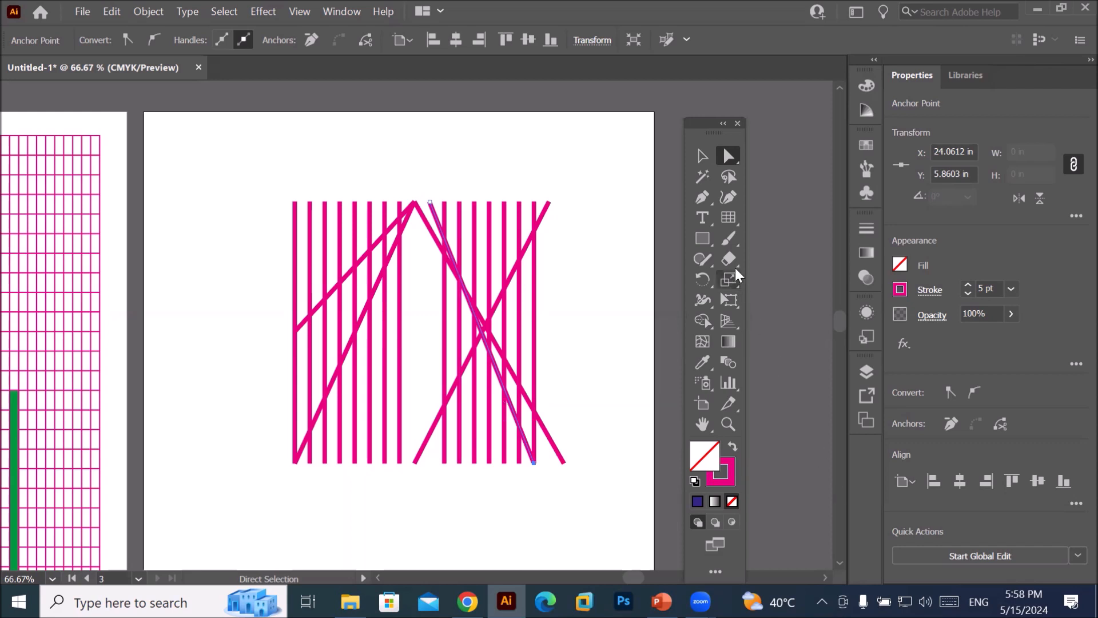
- Try to fill a gap between the lines with red using the Live Paint Bucket
click(729, 221)
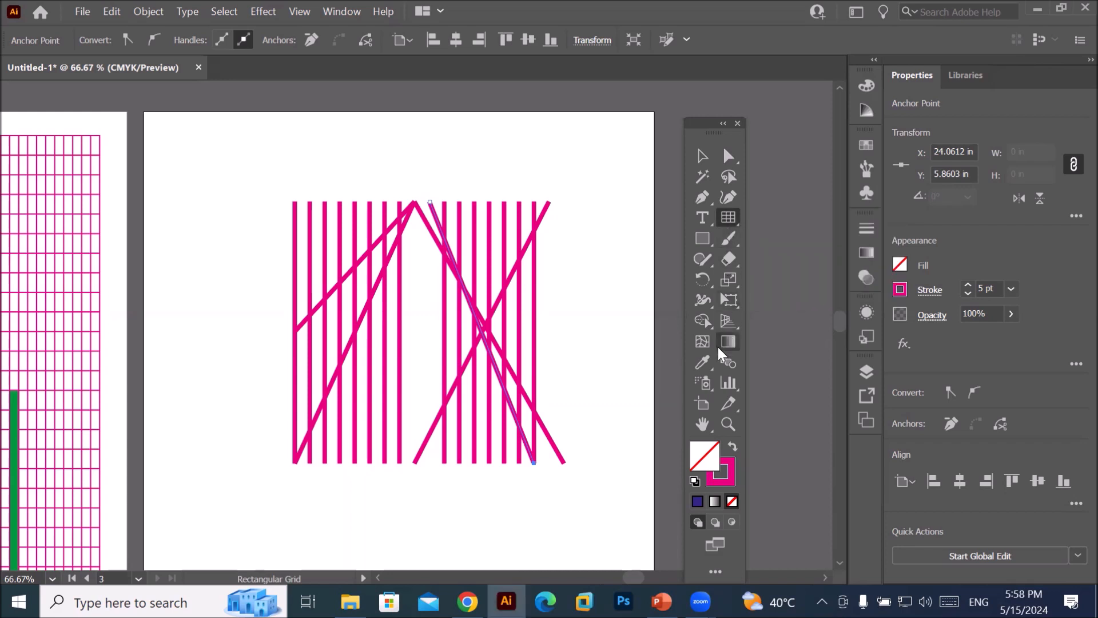
click(702, 322)
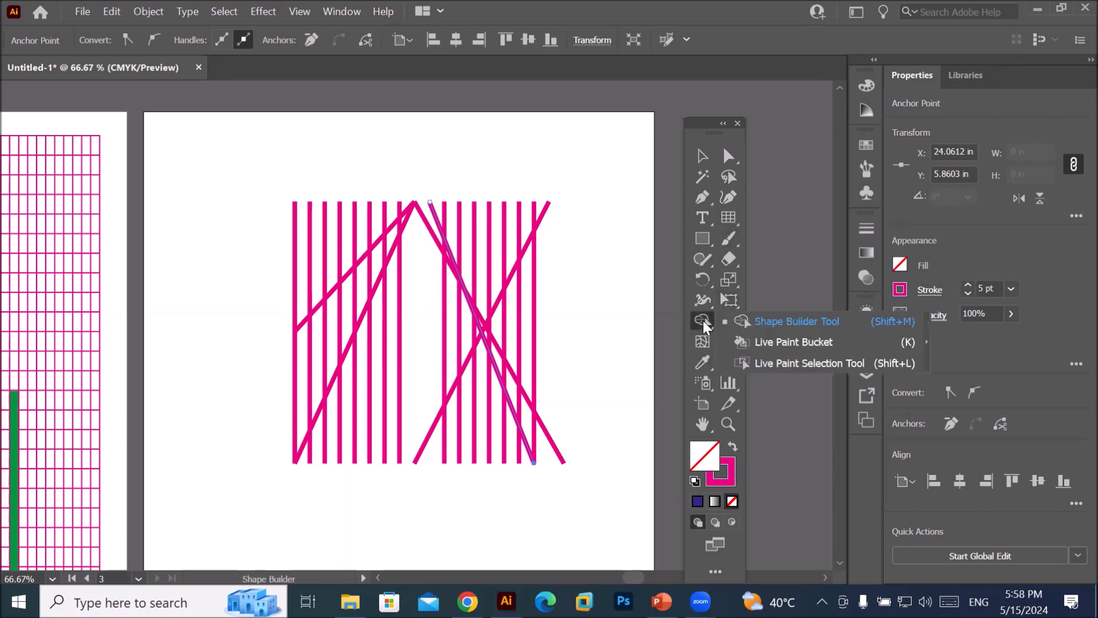
click(785, 342)
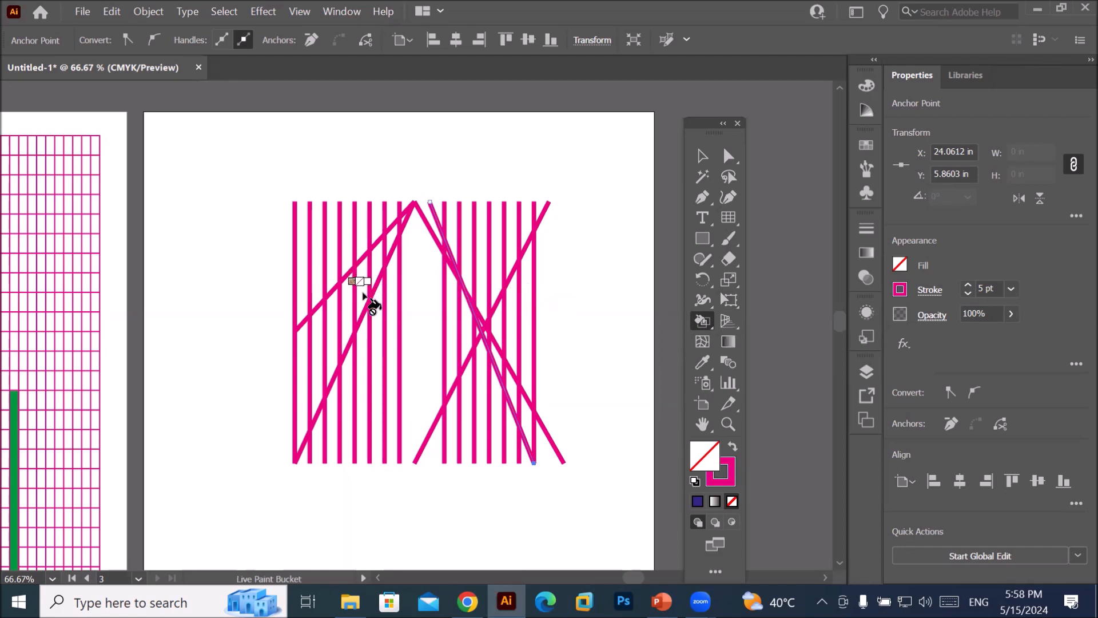
key(Right)
key(Right)
key(Right)
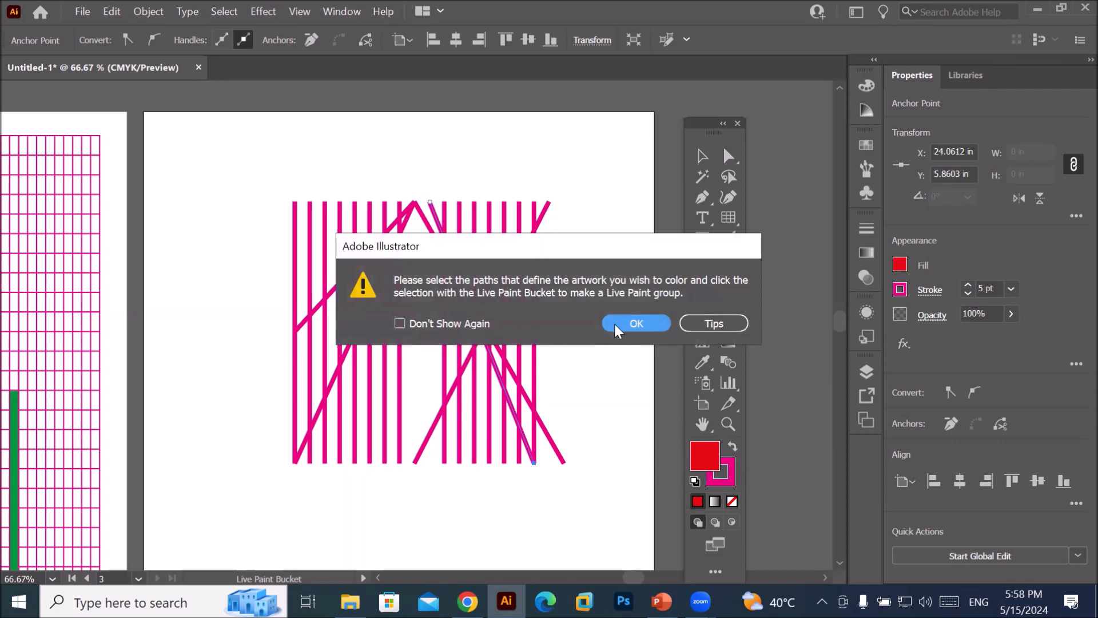
click(621, 325)
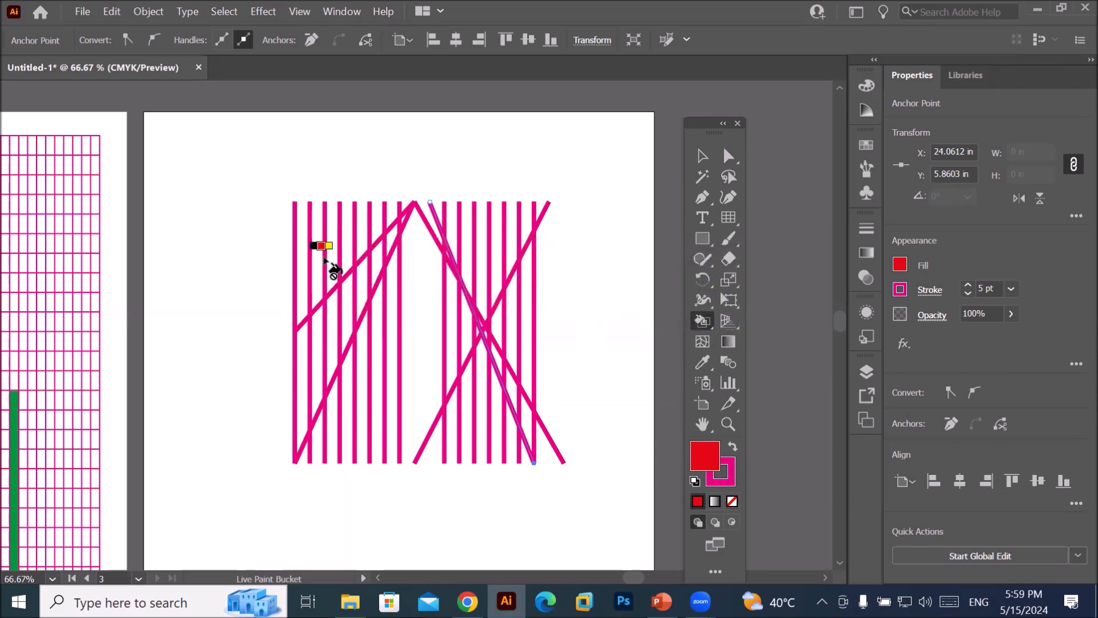
- Select all the lines, make them a Live Paint group and fill a cell between the two diagonals on the left half yellow
click(702, 155)
drag(245, 171, 602, 508)
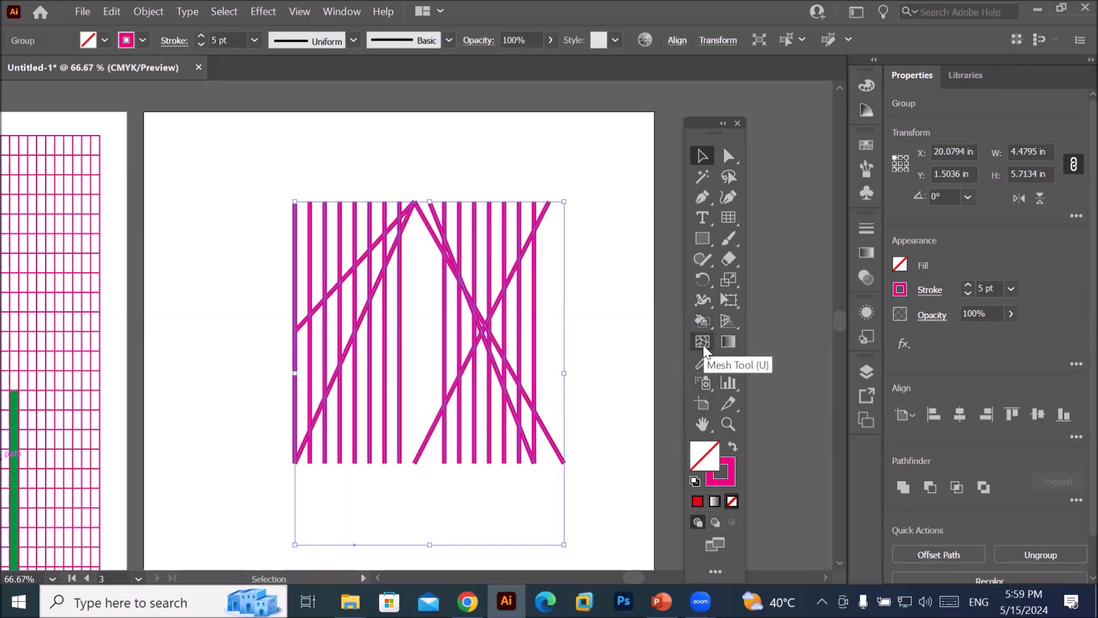
click(704, 322)
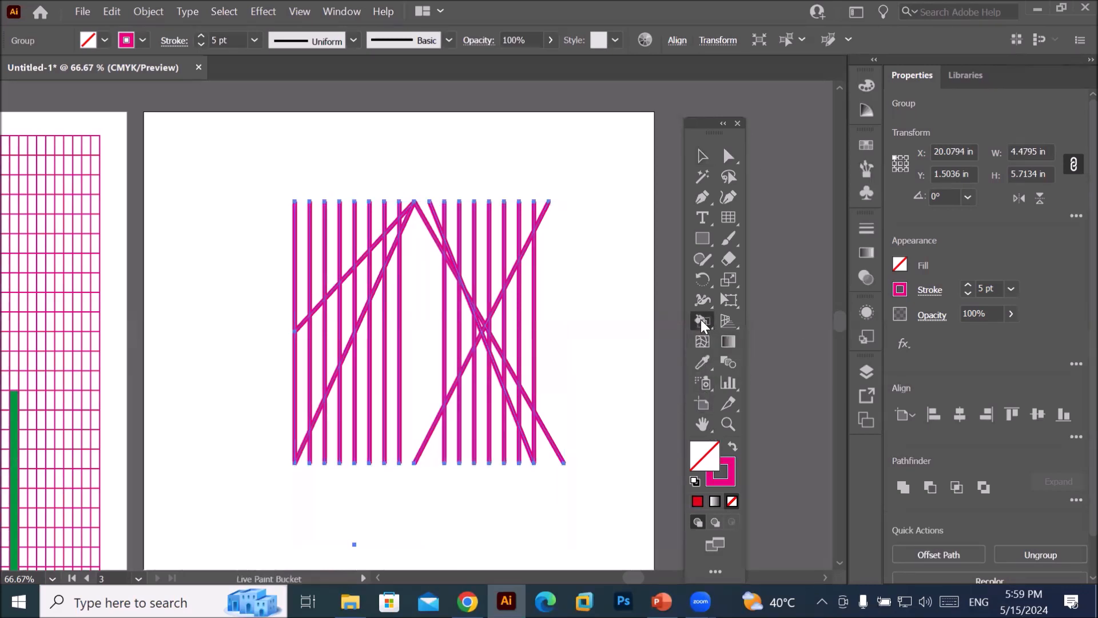
key(Right)
key(Right)
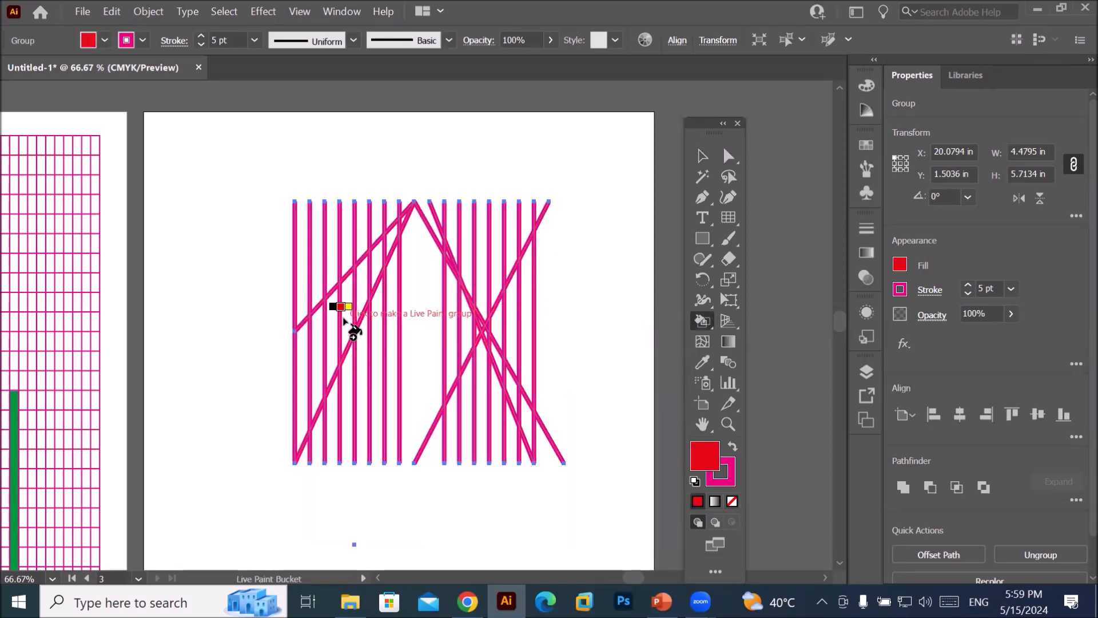
key(Right)
click(350, 320)
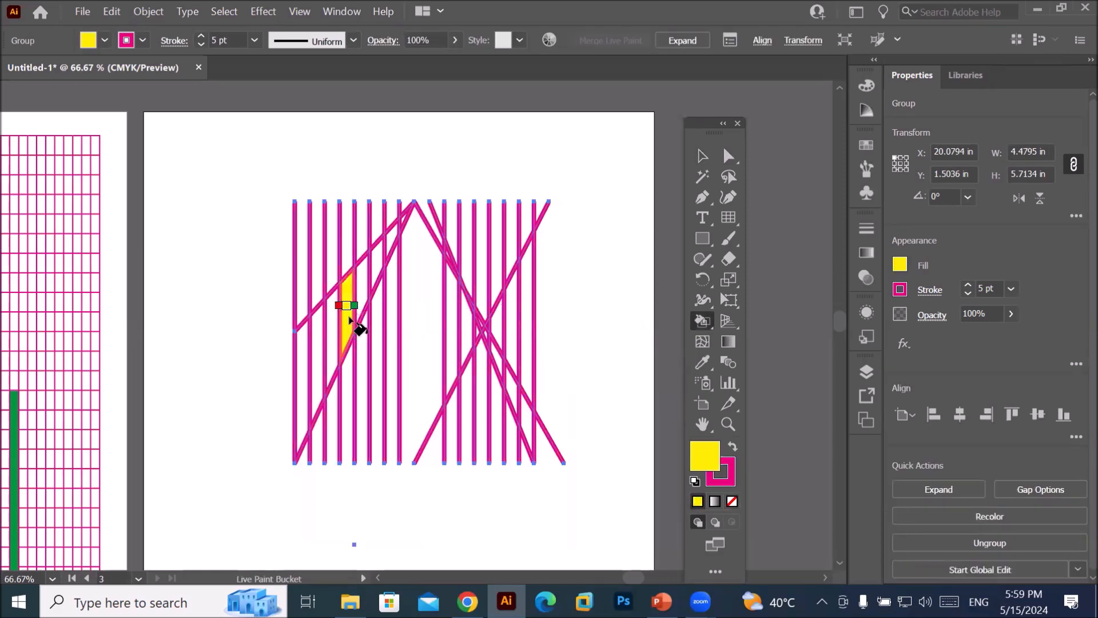
- Live Paint the next two cells right of the yellow one green and blue, and a cell near the lower-right diagonals dark blue
key(Right)
click(366, 290)
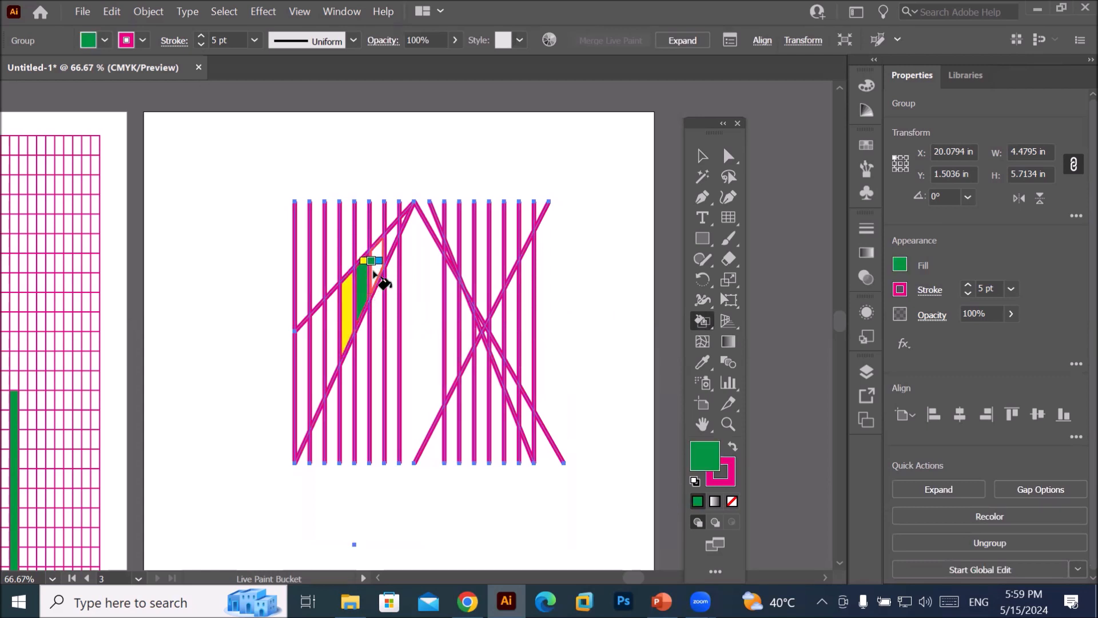
key(Right)
click(379, 268)
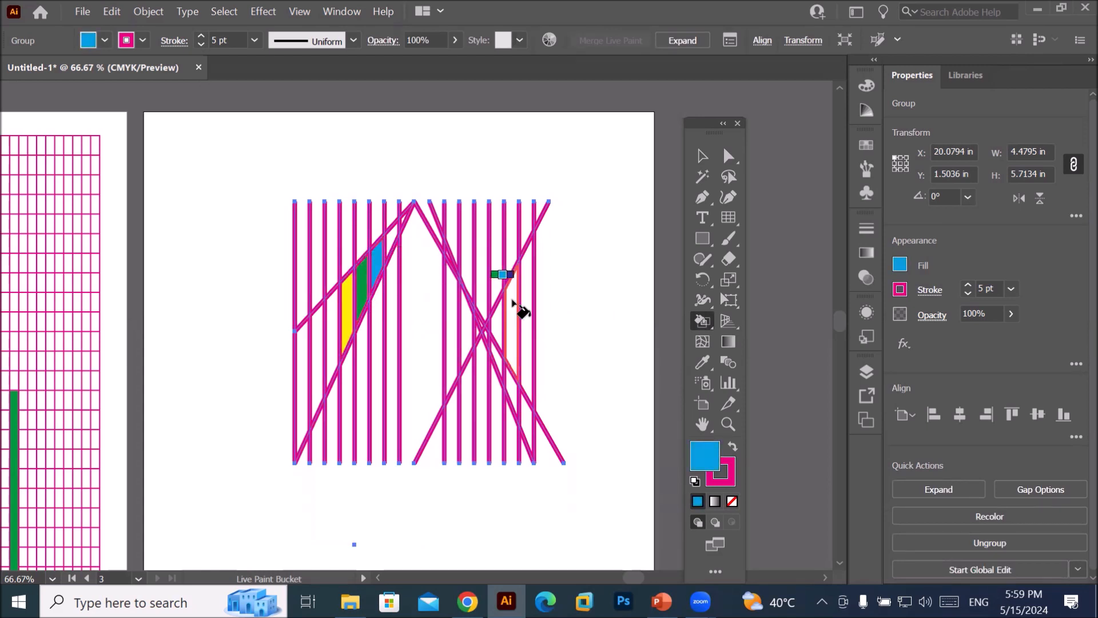
scroll(566, 454, up, 4)
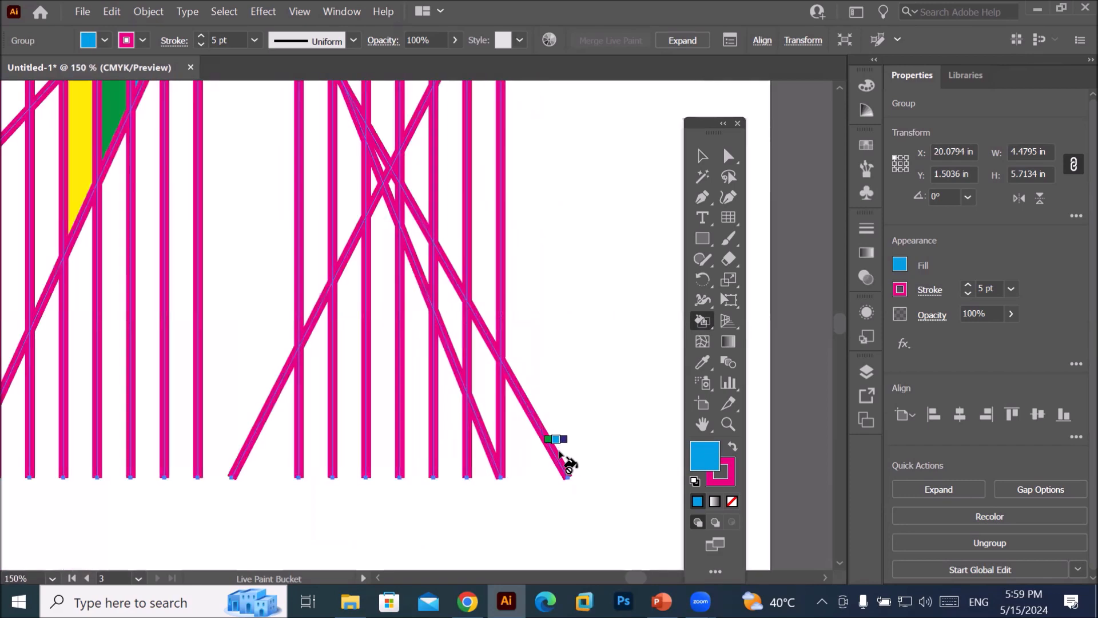
key(Right)
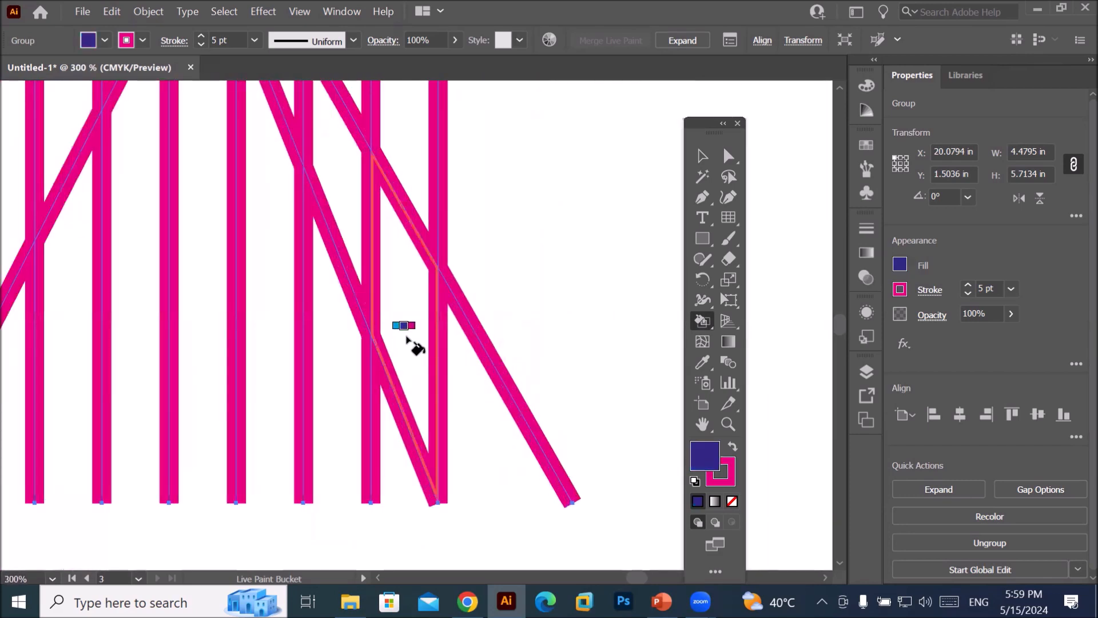
click(407, 338)
- Fill the cell left of the dark blue one with successive swatch colours, starting with magenta and ending with yellow
key(Right)
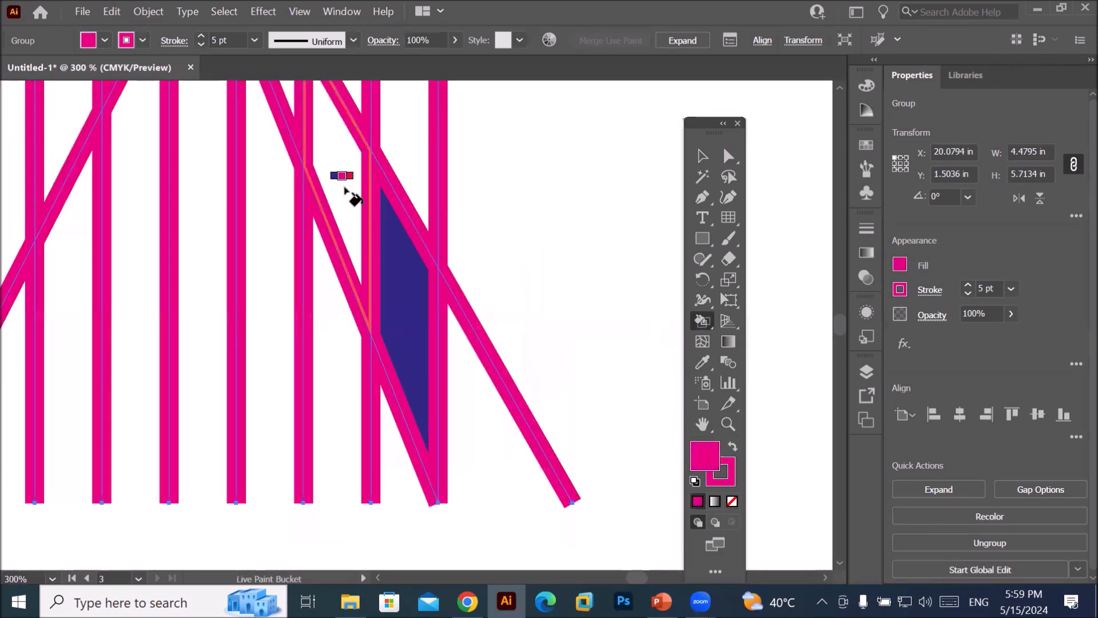
click(346, 192)
key(Right)
click(346, 193)
key(Right)
click(346, 194)
key(Right)
click(346, 193)
key(Right)
click(346, 193)
key(Right)
click(346, 193)
key(Right)
click(346, 193)
- Select the whole painted line group on the third artboard and delete it
scroll(346, 194, down, 5)
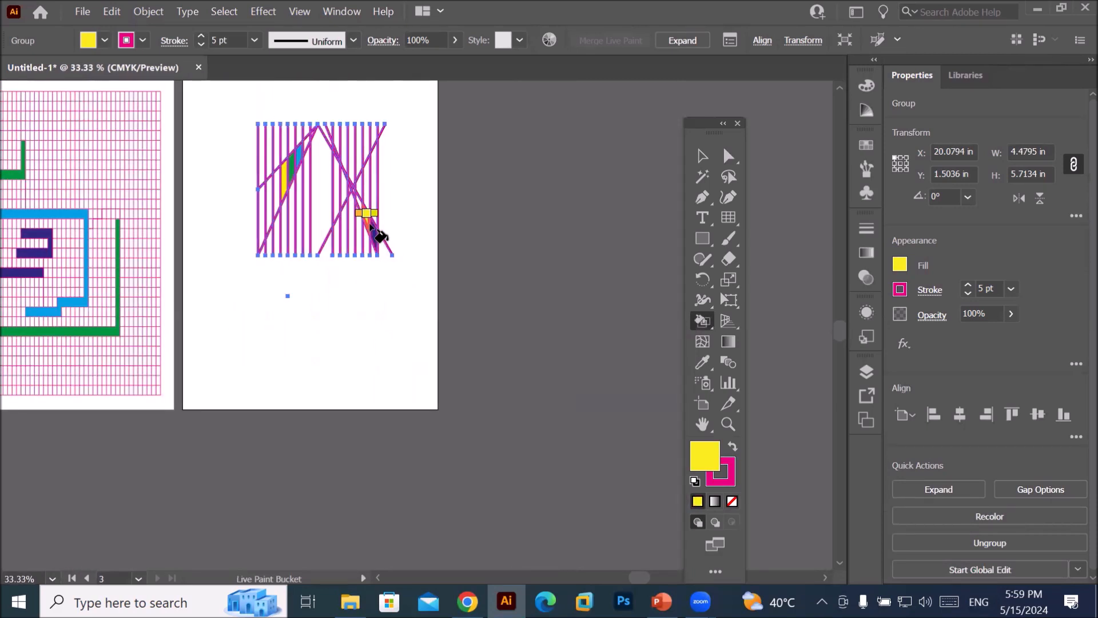
scroll(326, 96, up, 1)
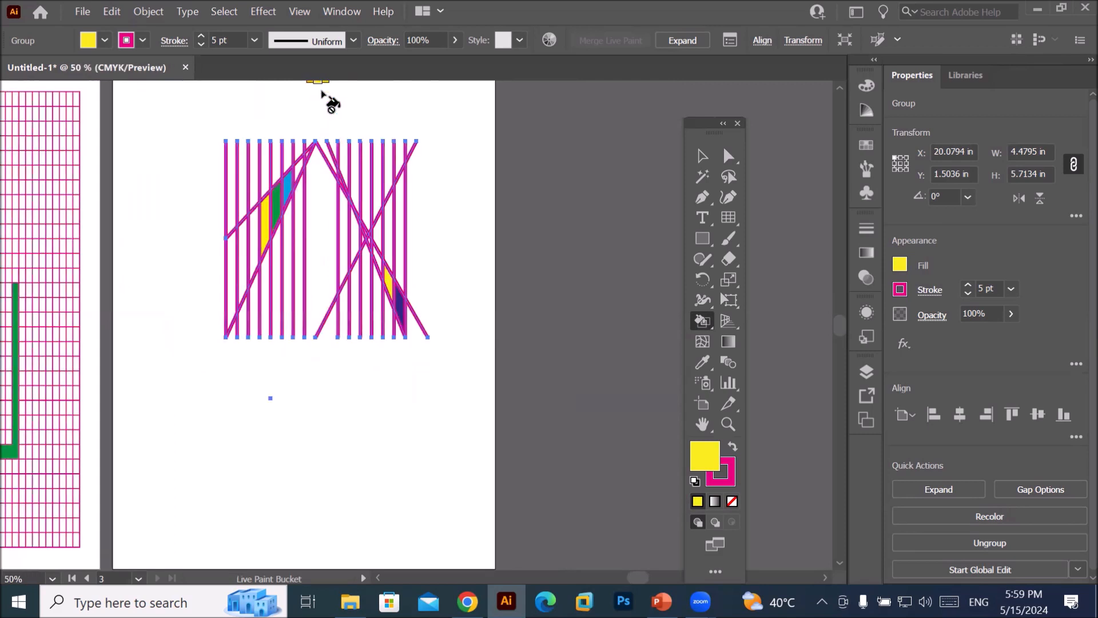
click(703, 155)
mouse_move(195, 124)
mouse_down()
mouse_move(461, 532)
mouse_move(482, 531)
mouse_up()
key(Delete)
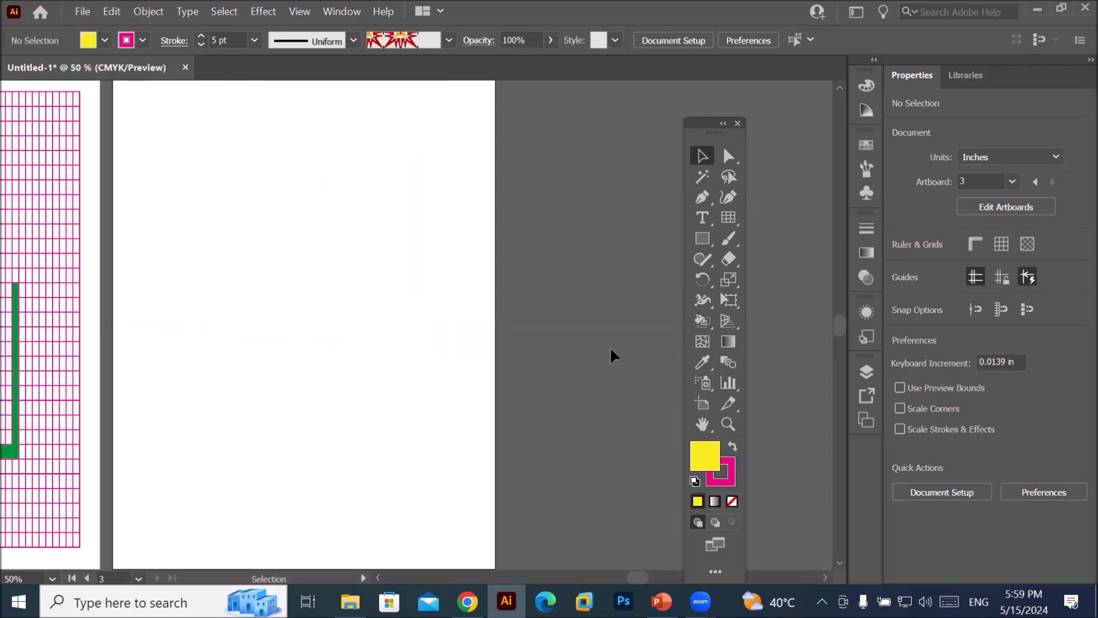
- Set the Rectangular Grid tool to 20 horizontal dividers and draw a grid about 6.55 by 8.07 in on the third artboard
double_click(730, 217)
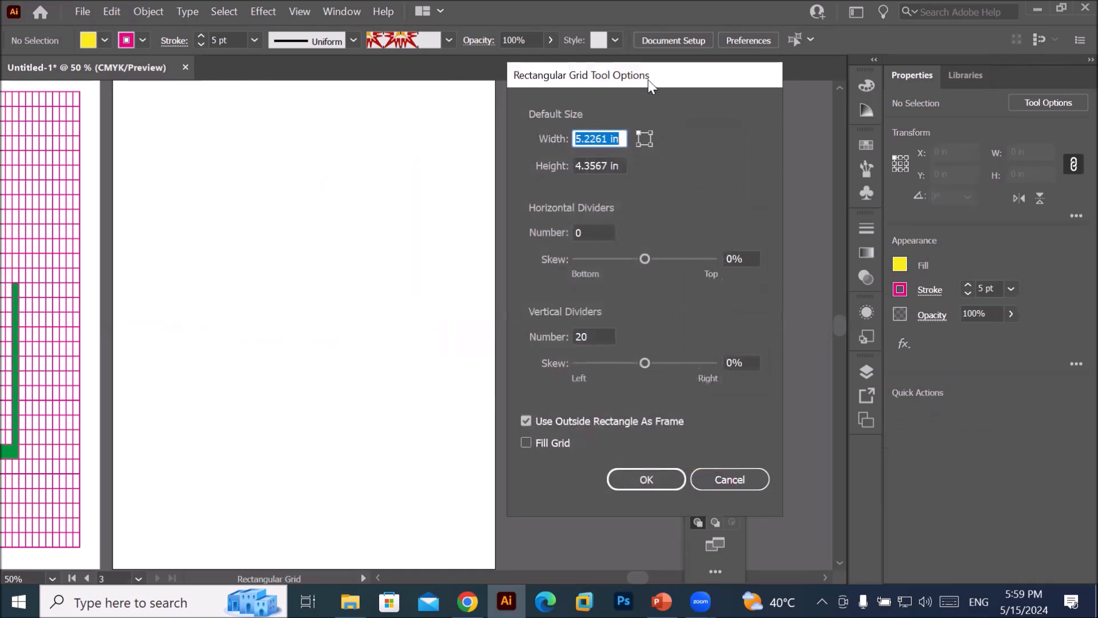
drag(649, 85, 589, 103)
click(537, 250)
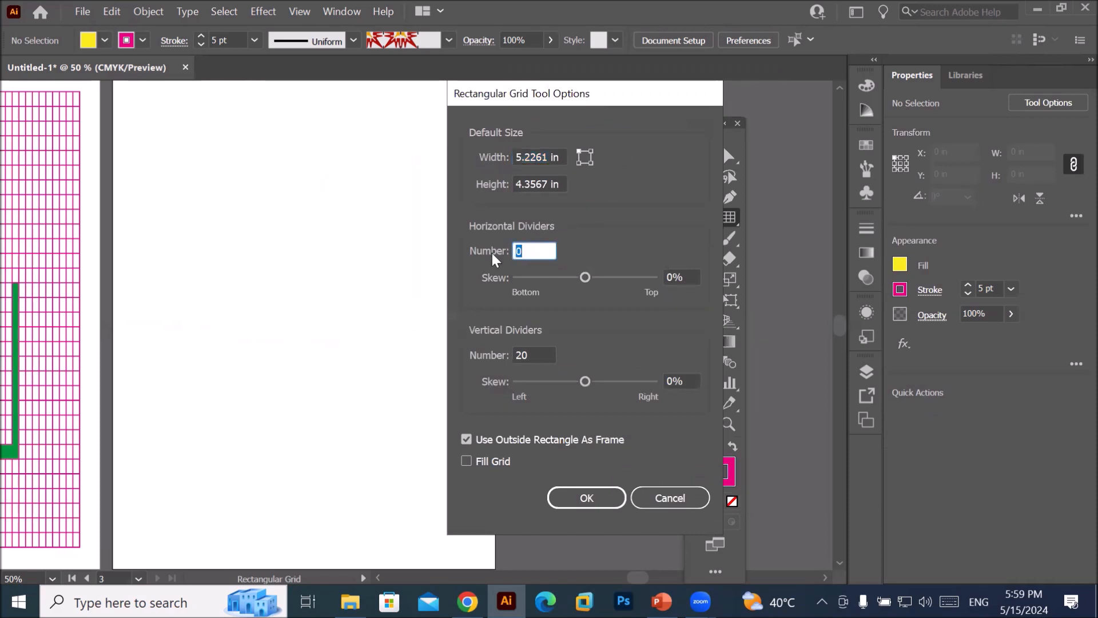
text(8)
double_click(532, 251)
text(20)
click(589, 507)
scroll(419, 392, down, 1)
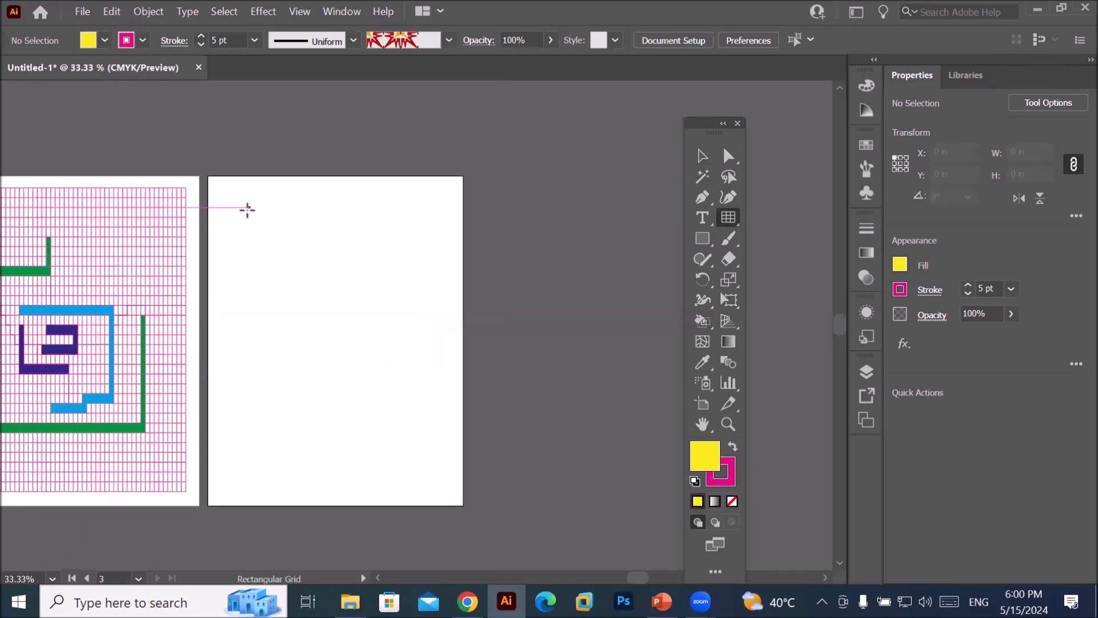
drag(237, 211, 436, 455)
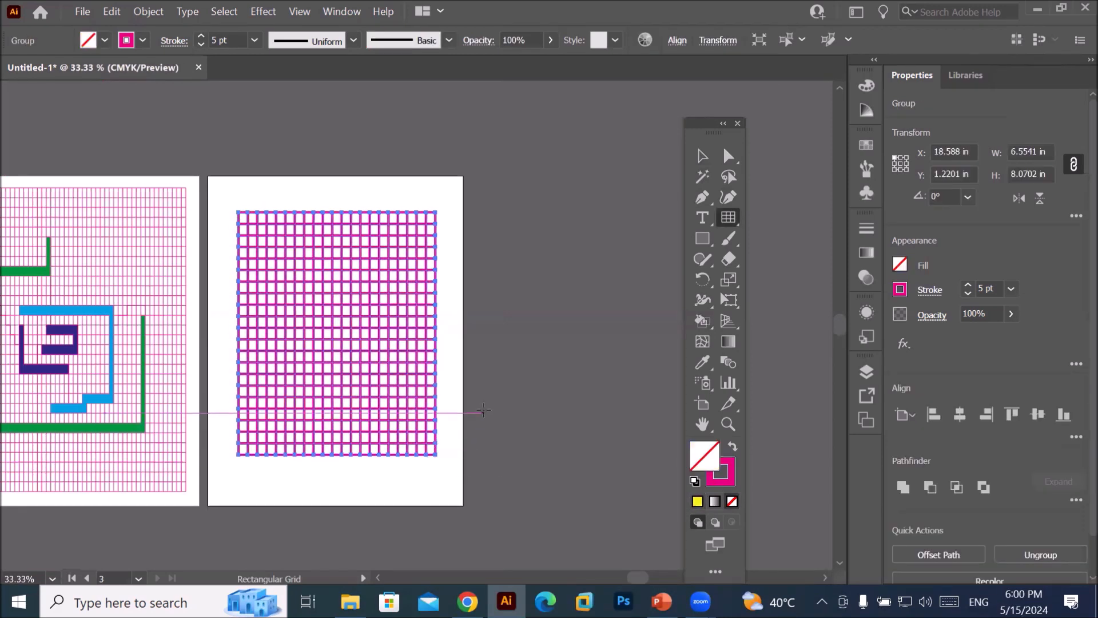
- Merge grid cells into a large L shape with Shape Builder and widen its vertical arm by the adjoining column of cells
scroll(491, 384, up, 1)
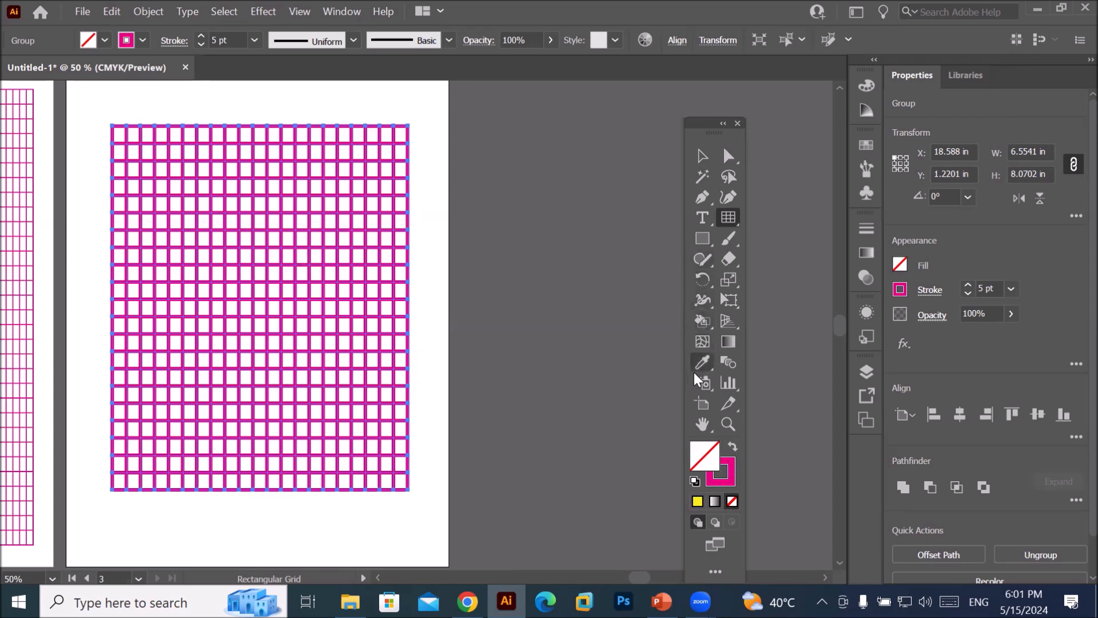
click(704, 320)
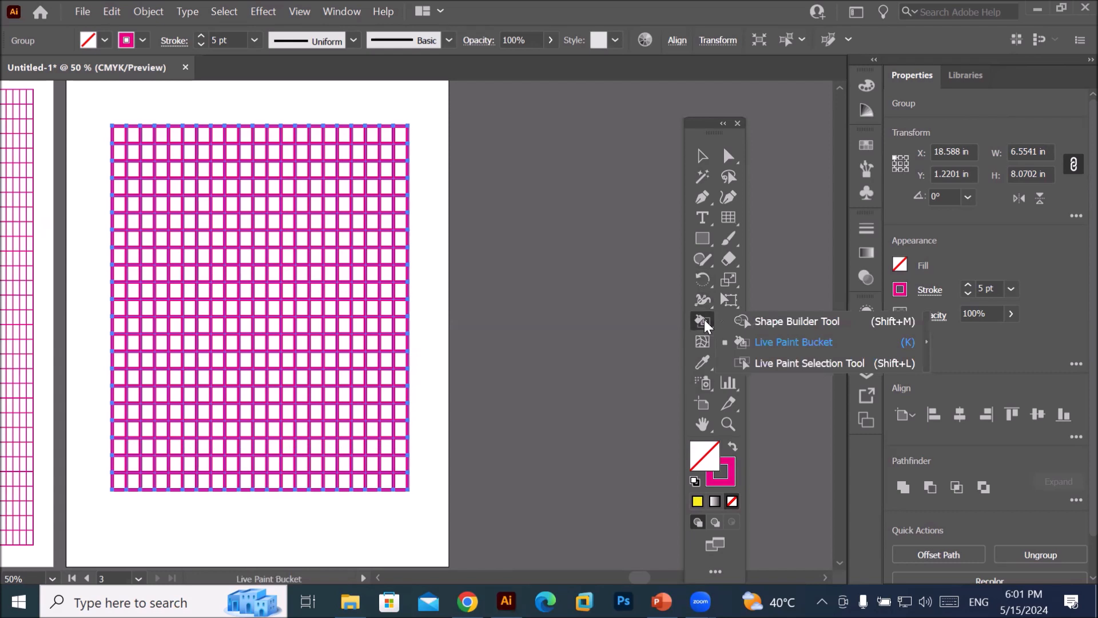
click(767, 321)
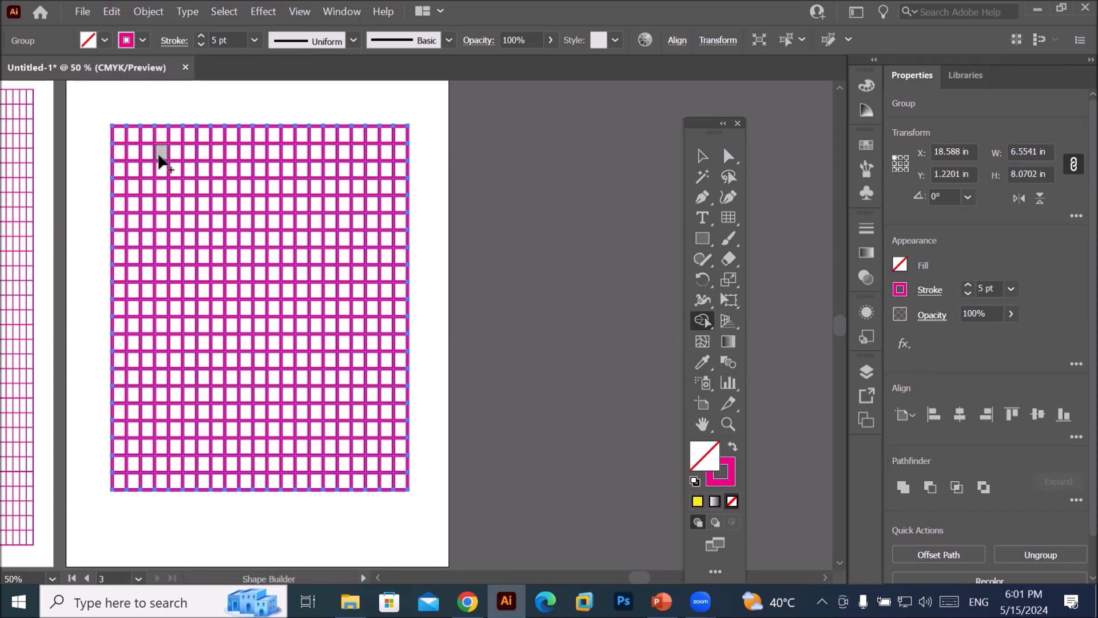
mouse_move(159, 161)
mouse_down()
mouse_move(152, 412)
mouse_move(296, 421)
mouse_move(368, 409)
mouse_up()
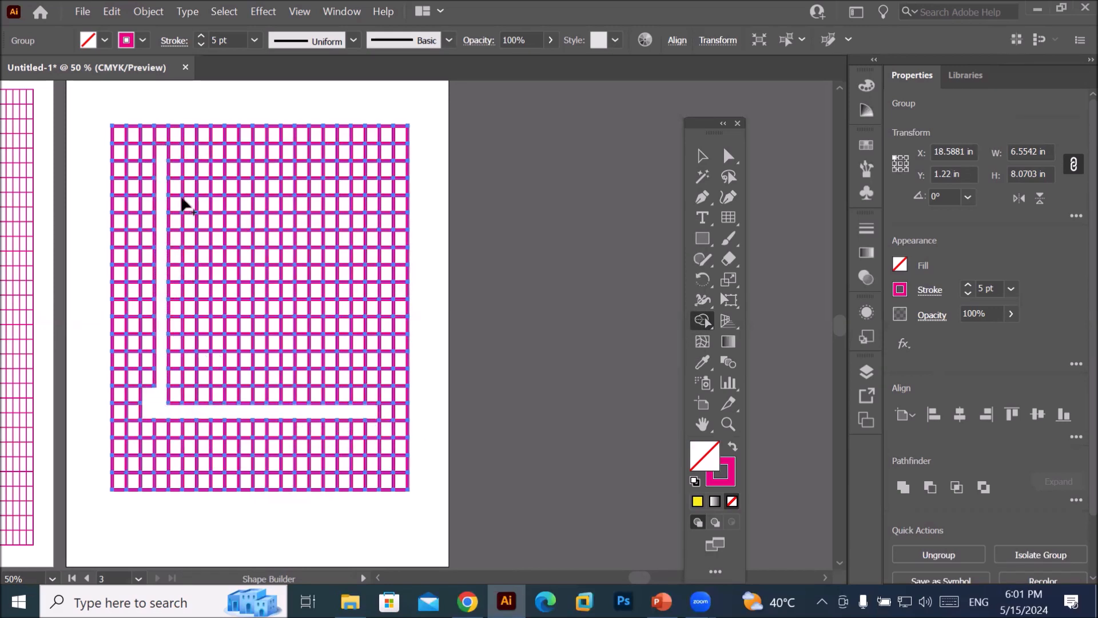
drag(147, 382, 149, 160)
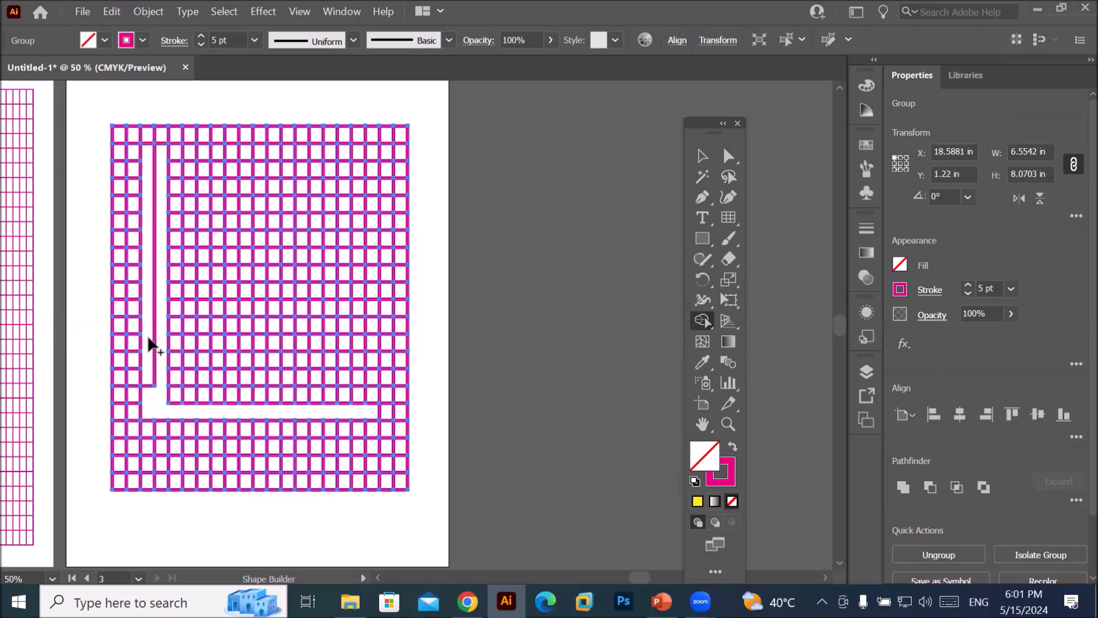
drag(155, 342, 162, 343)
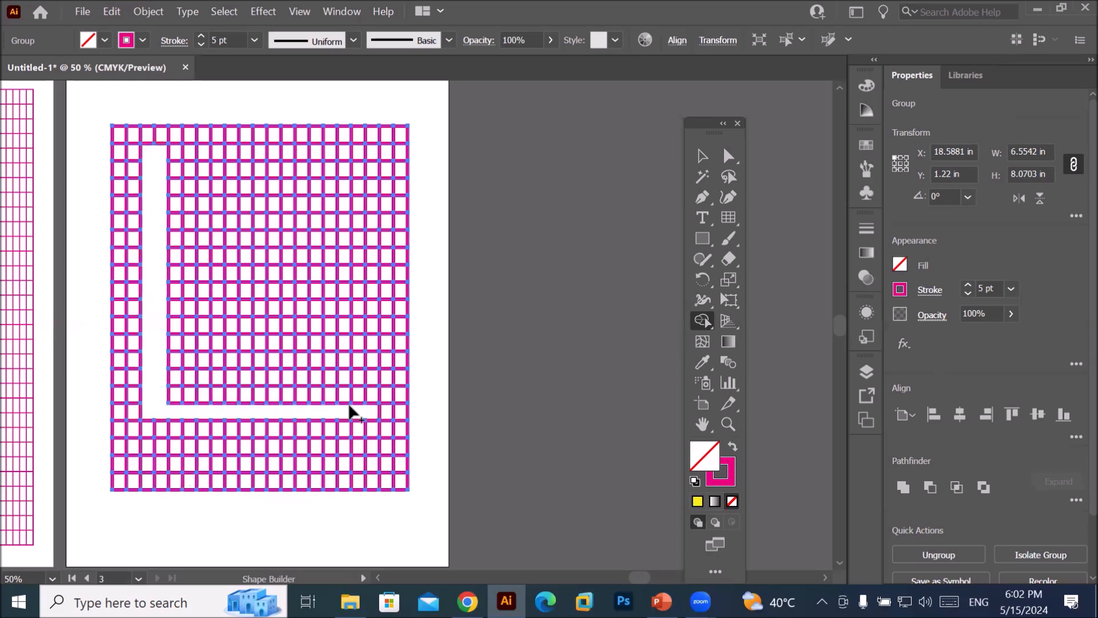
- Extend the L shape with a vertical arm on its open side, making a U, and merge a rectangular ring of cells inside it
drag(372, 409, 375, 150)
mouse_move(232, 272)
mouse_down()
mouse_move(257, 342)
mouse_move(297, 240)
mouse_up()
mouse_move(350, 601)
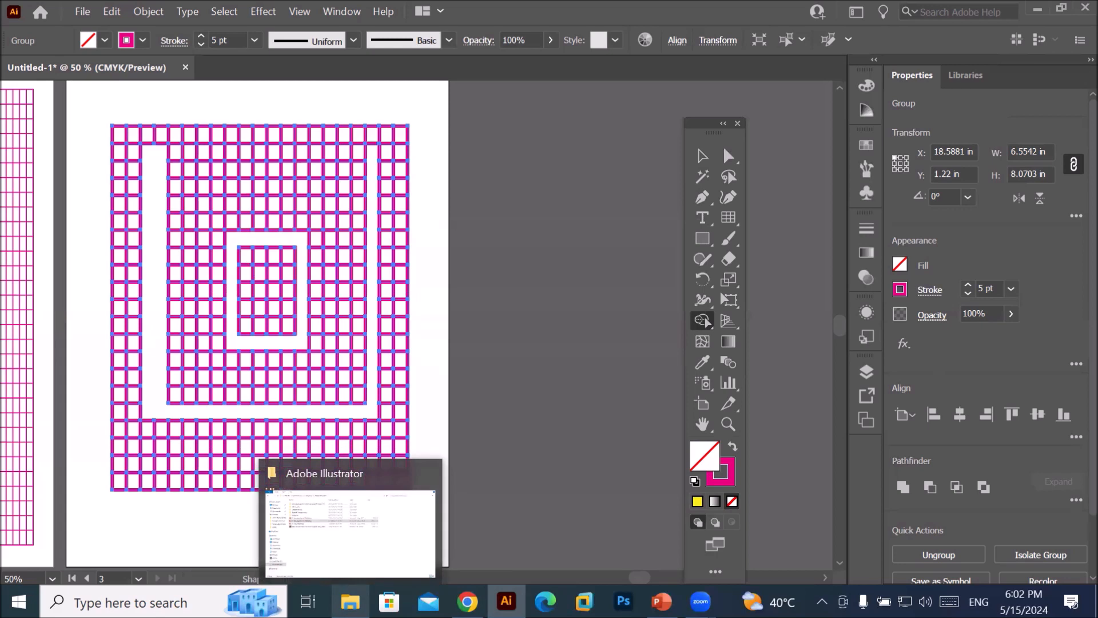
- Activate the Live Paint Bucket and display the Swatches panel
click(702, 321)
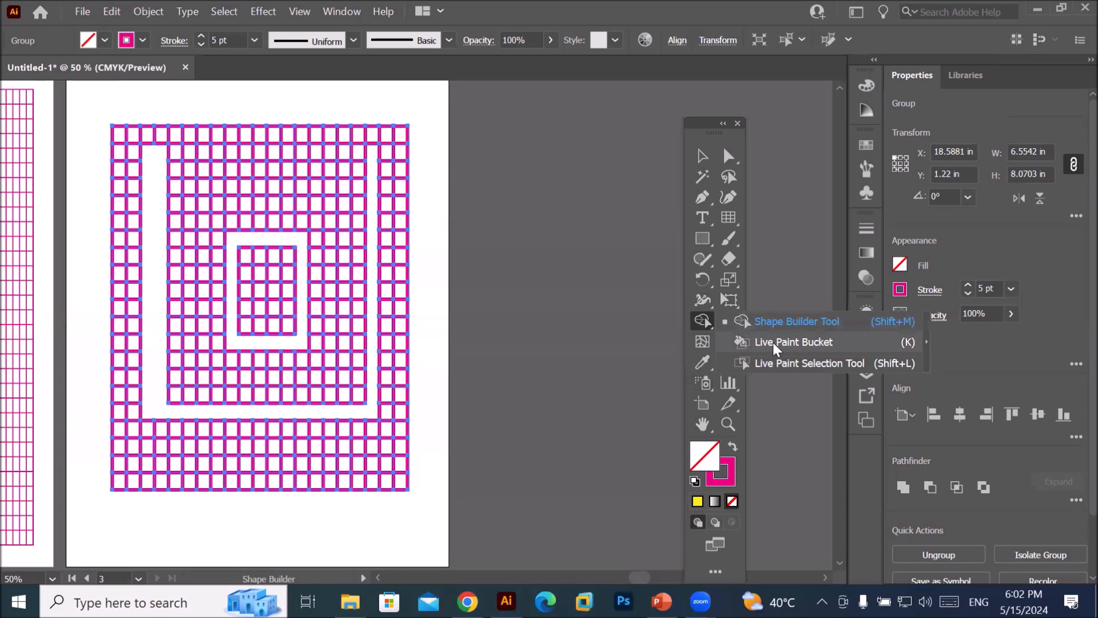
click(793, 342)
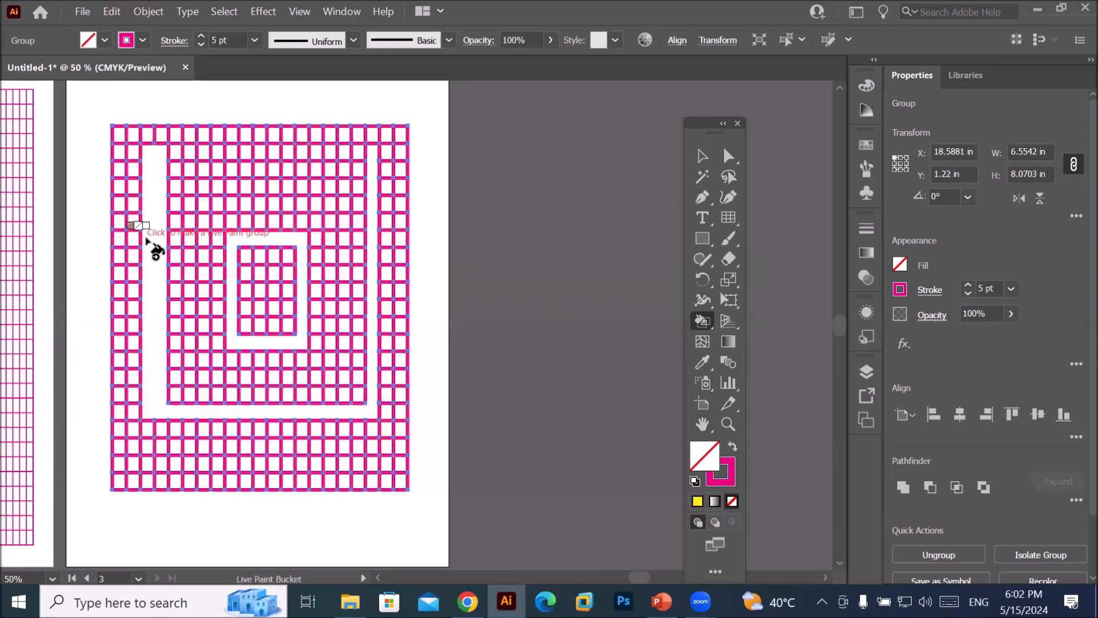
key(Right)
key(Right)
key(Right)
key(Right)
key(Right)
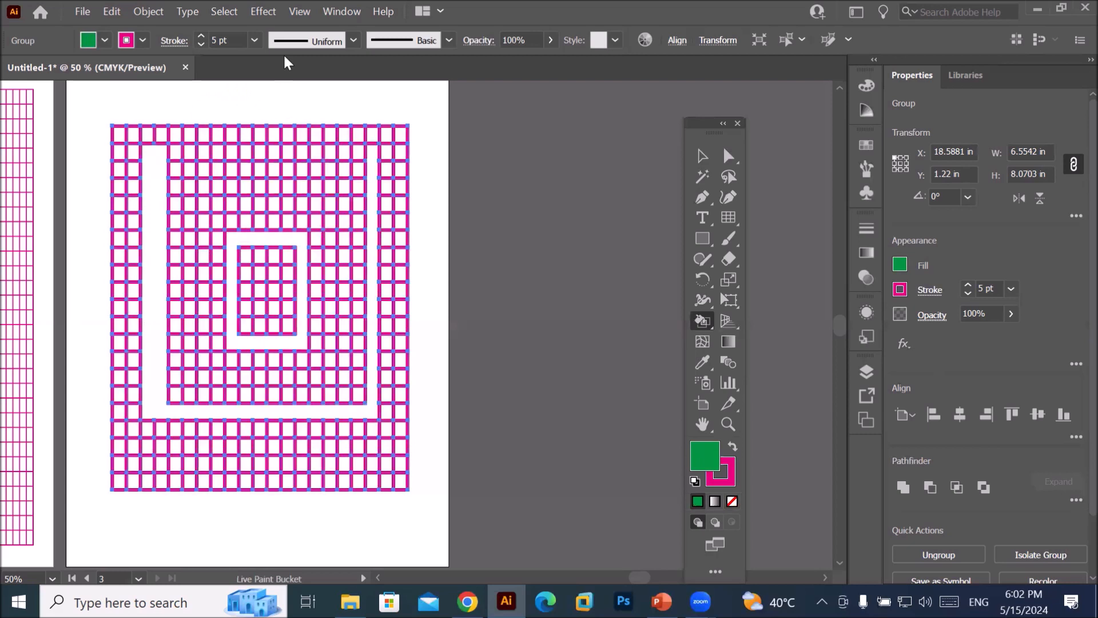
click(341, 11)
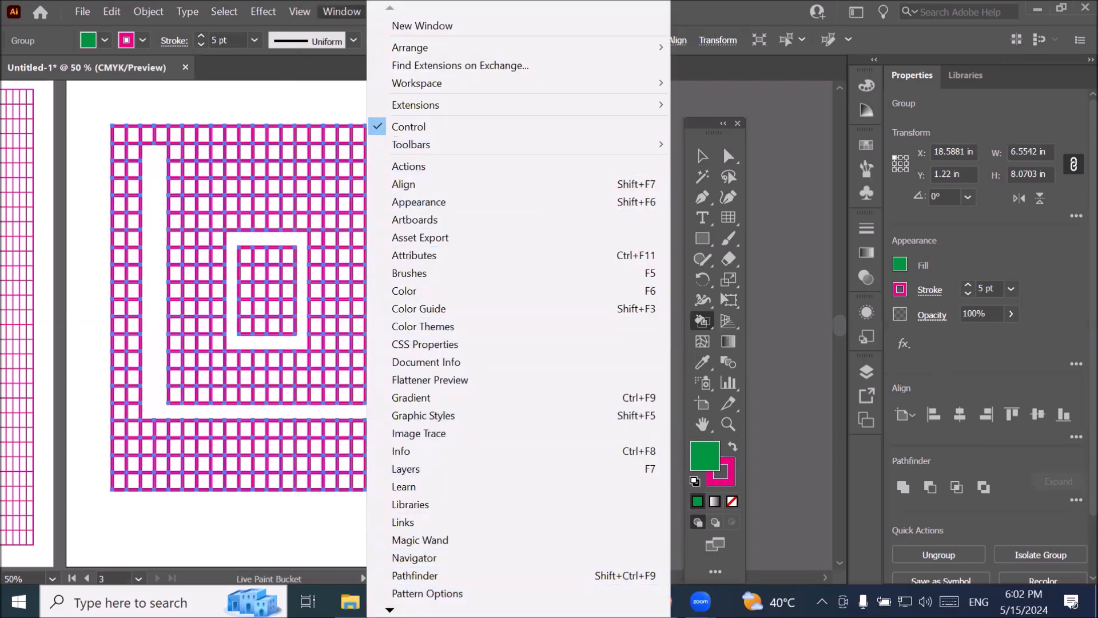
mouse_move(401, 612)
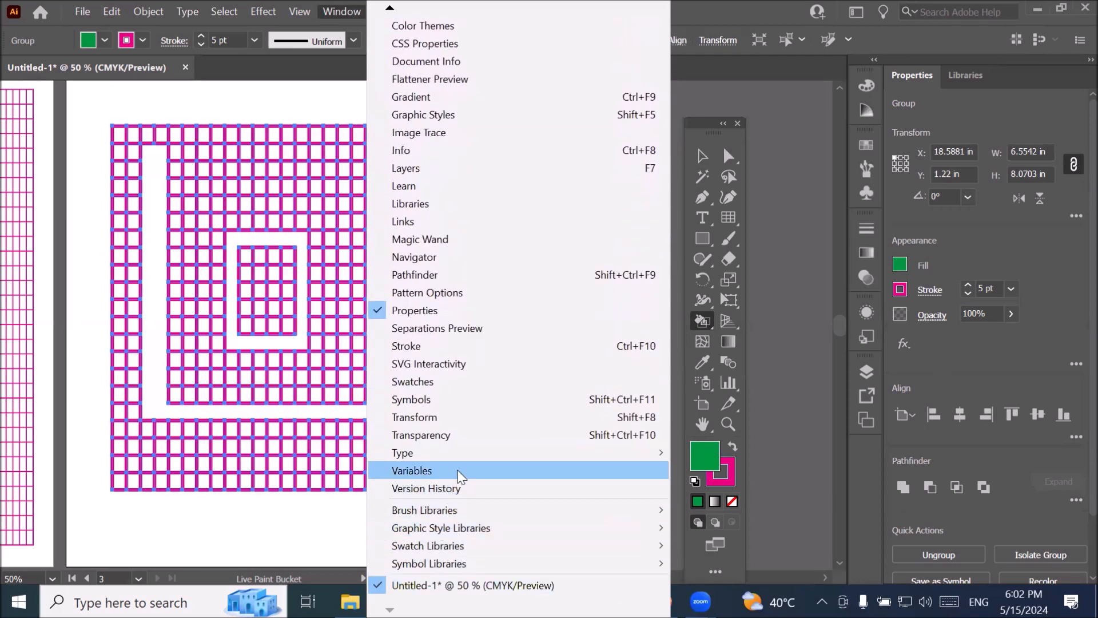
click(472, 382)
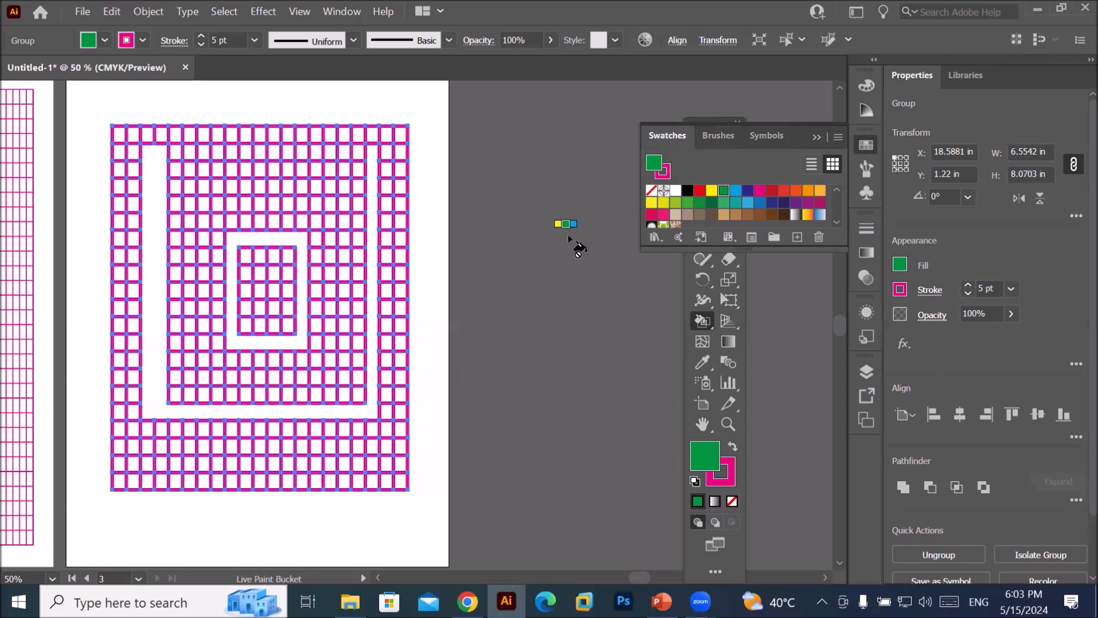
- Cycle the Live Paint Bucket's fill forward through the swatches from green to light orange
key(Right)
key(Right)
key(Right)
key(Right)
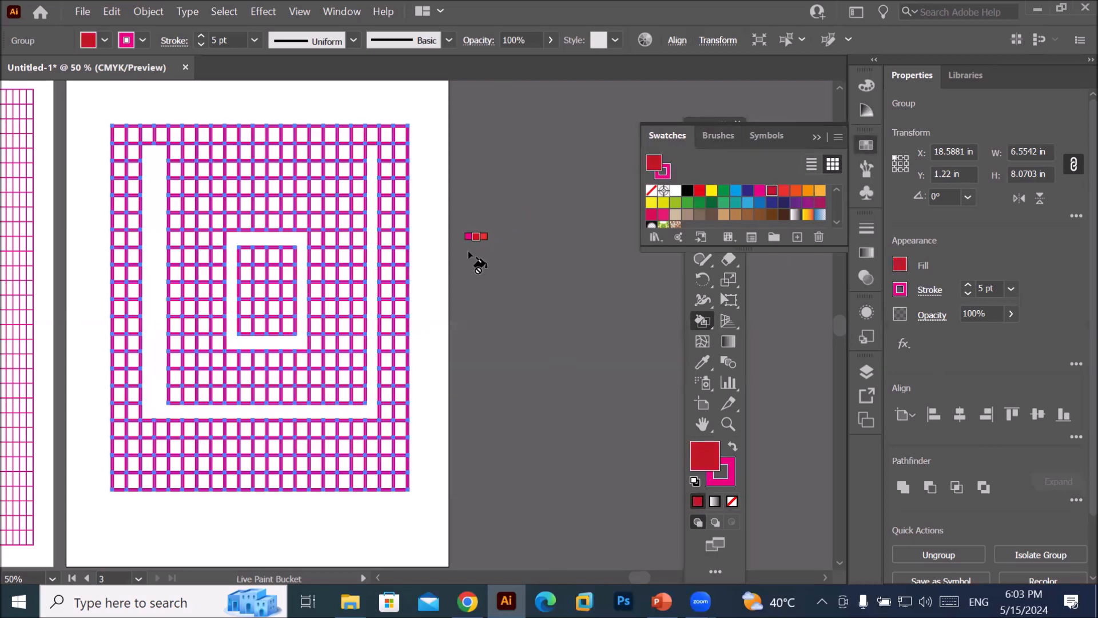
key(Right)
key(Right)
key(Right)
key(Right)
key(Right)
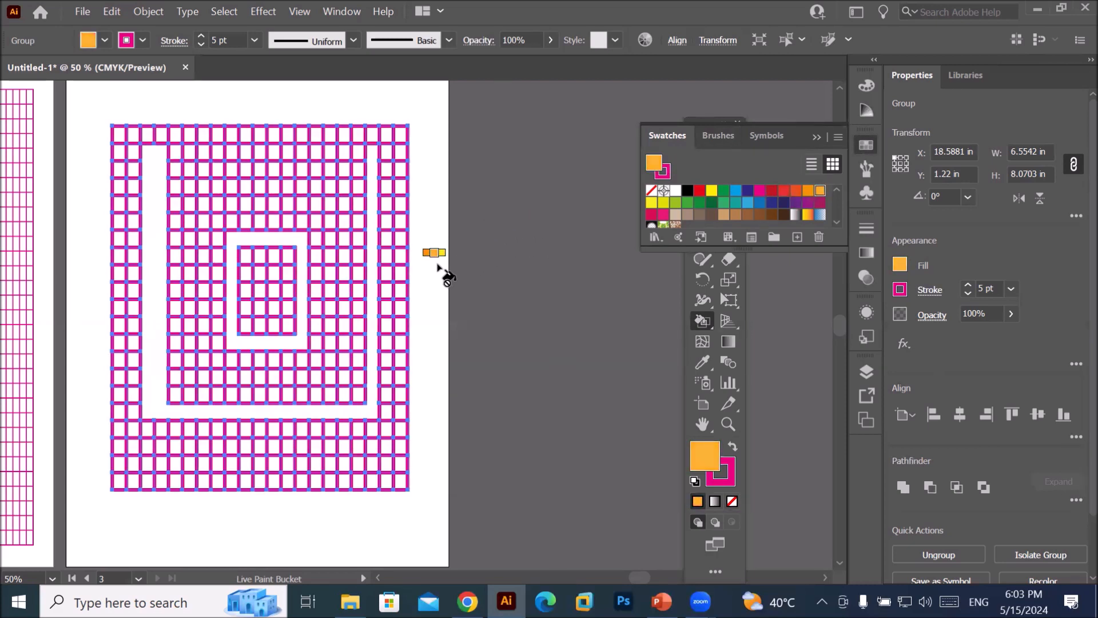
- Cycle the bucket's fill backward through the swatches to dark navy and paint the U shape with it
key(Left)
key(Left)
key(Left)
key(Left)
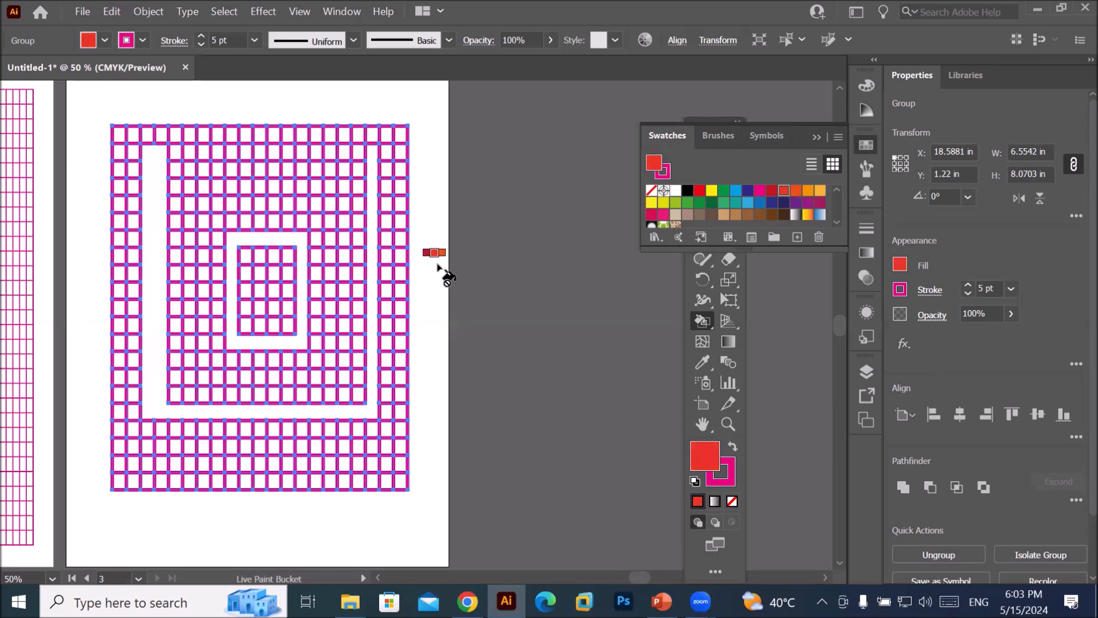
key(Left)
key(Left)
key(Left)
key(Left)
key(Left)
key(Left)
key(Left)
key(Left)
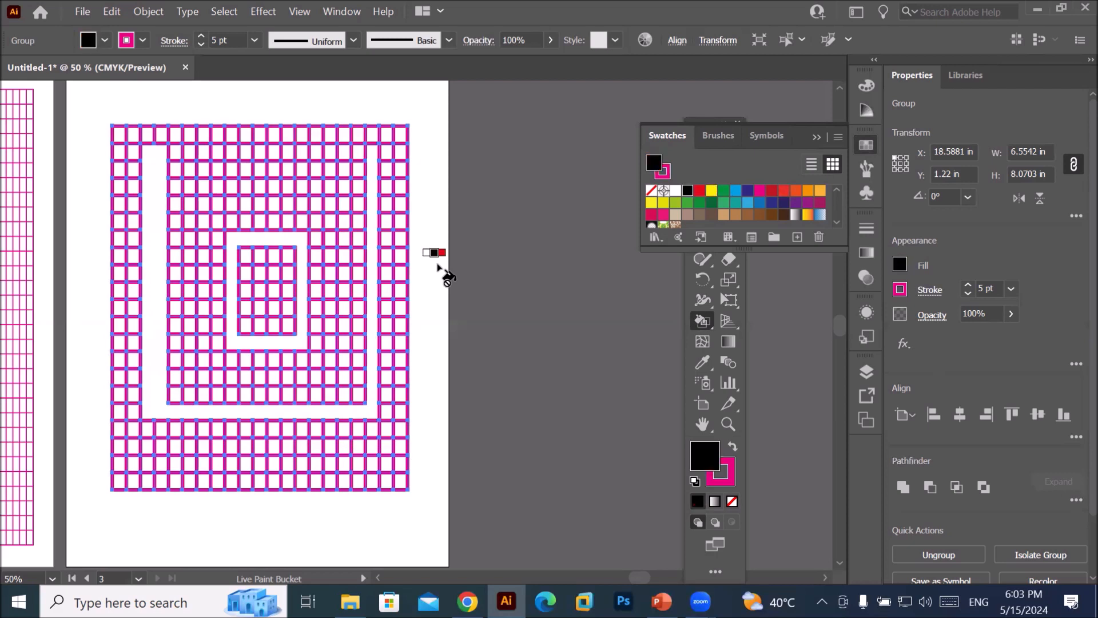
key(Left)
key(Left)
key(Left)
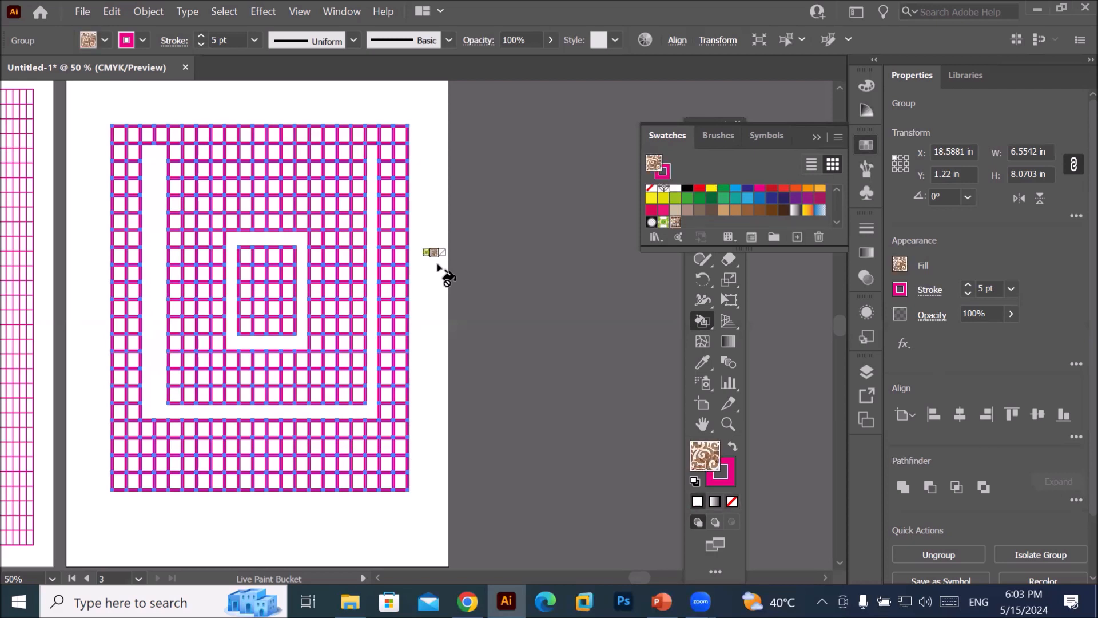
key(Left)
key(Left)
key(Left)
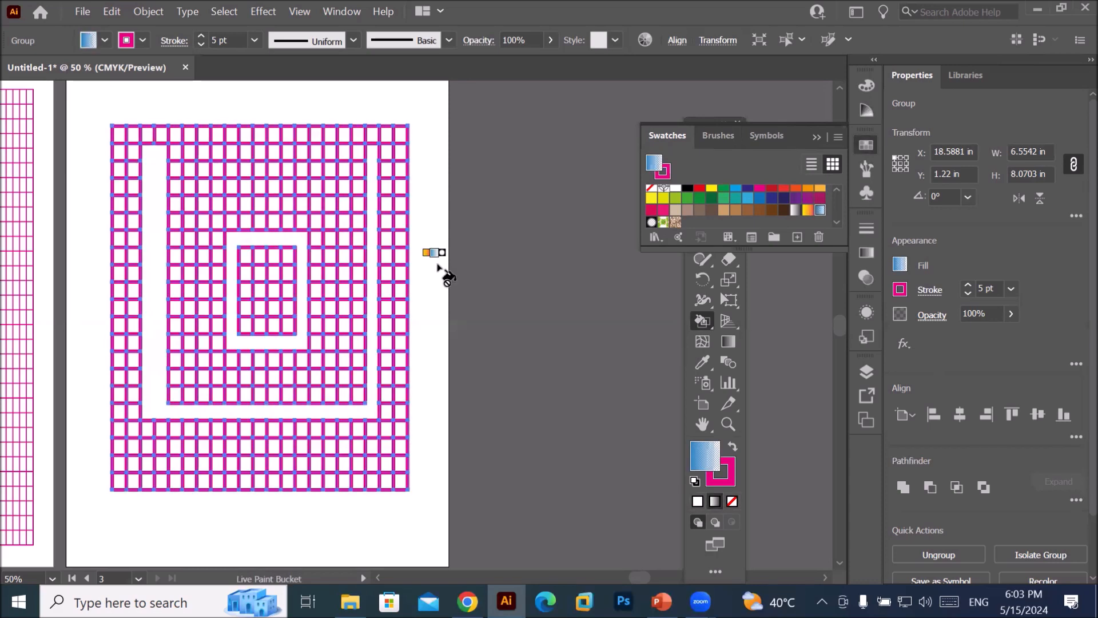
key(Left)
key(Left)
key(Left)
key(Left)
key(Left)
key(Left)
key(Left)
key(Left)
key(Left)
key(Left)
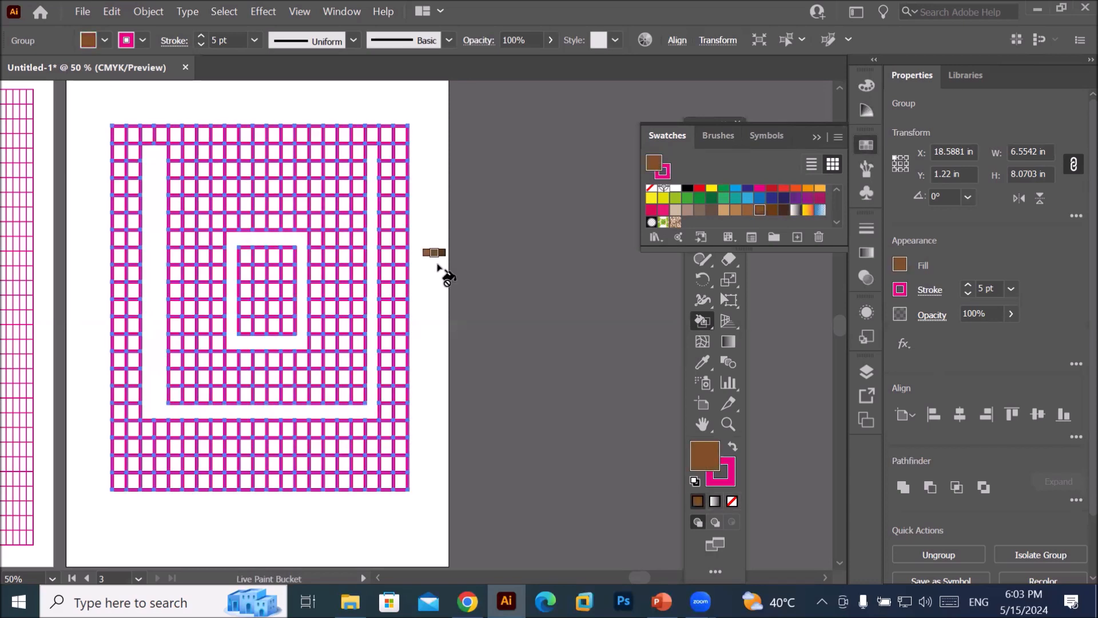
key(Left)
key(Left)
key(Left)
key(Left)
key(Left)
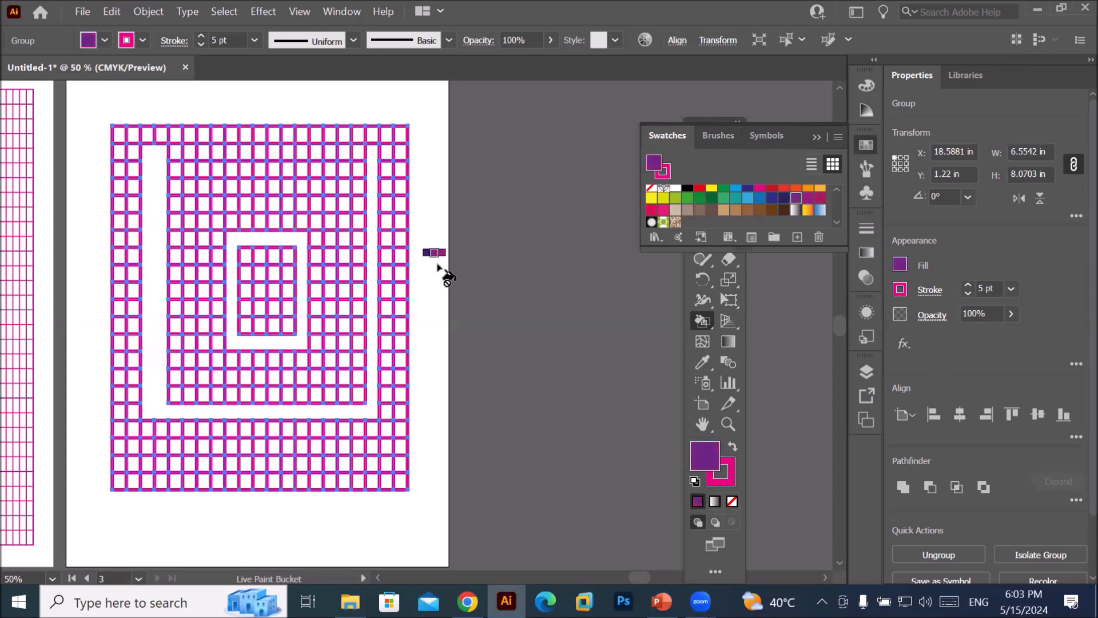
key(Left)
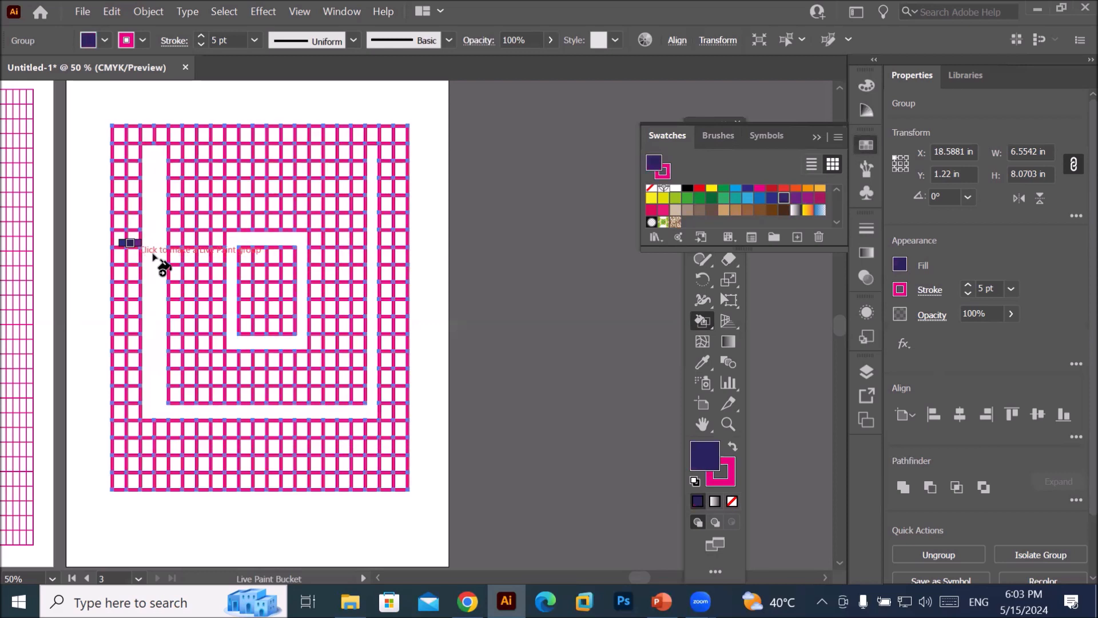
click(154, 255)
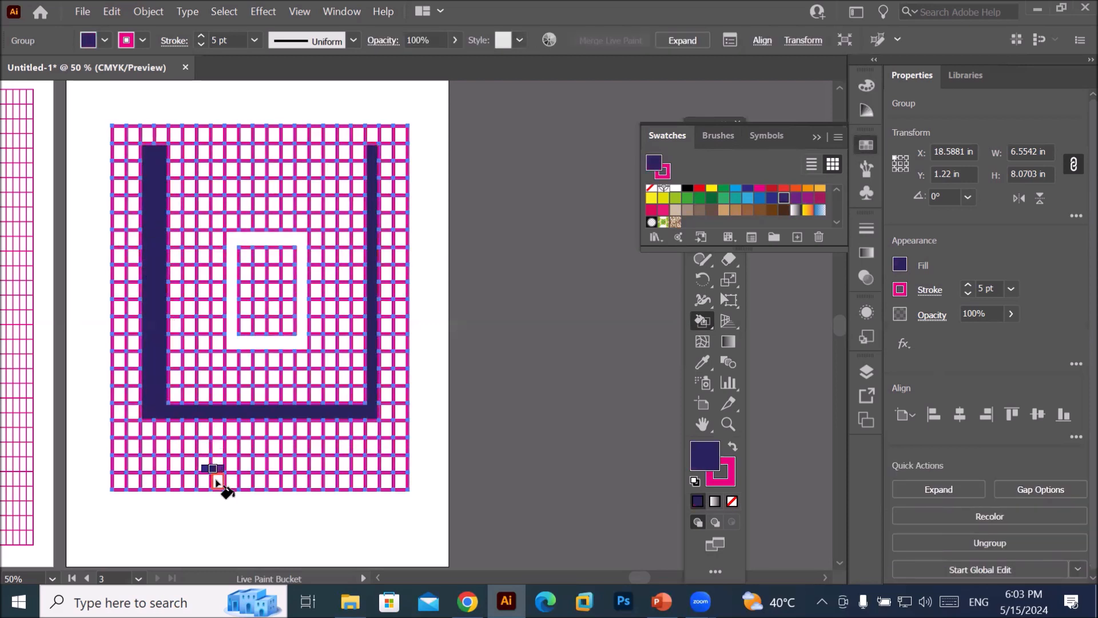
- Change the bucket's fill to the cyan swatch and paint the rectangular ring inside the U
key(Up)
key(Right)
key(Right)
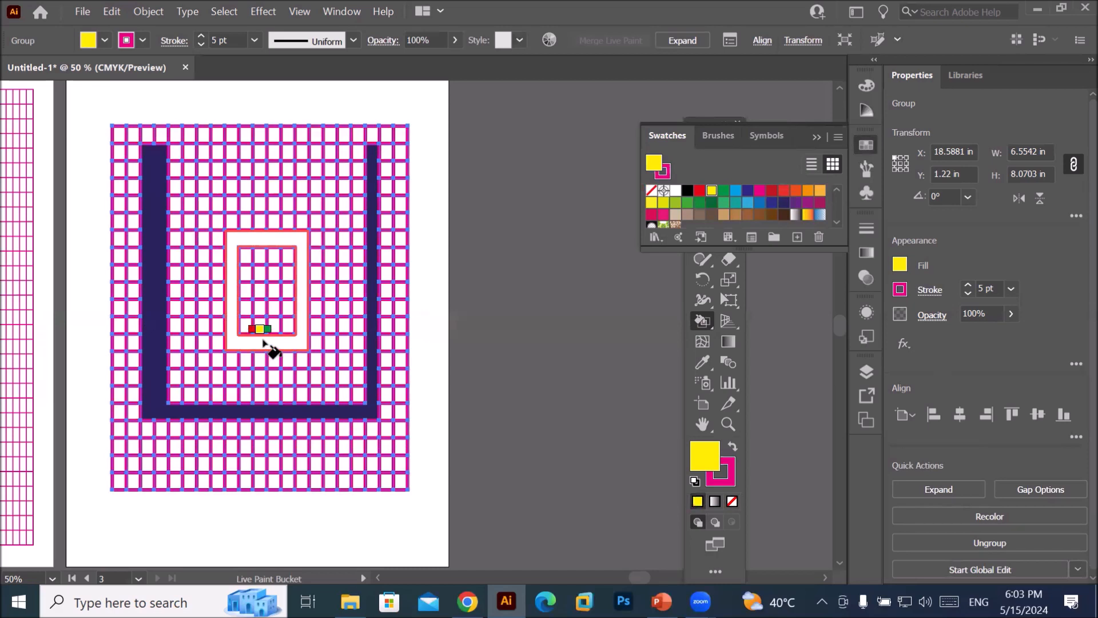
key(Right)
key(Right)
click(263, 342)
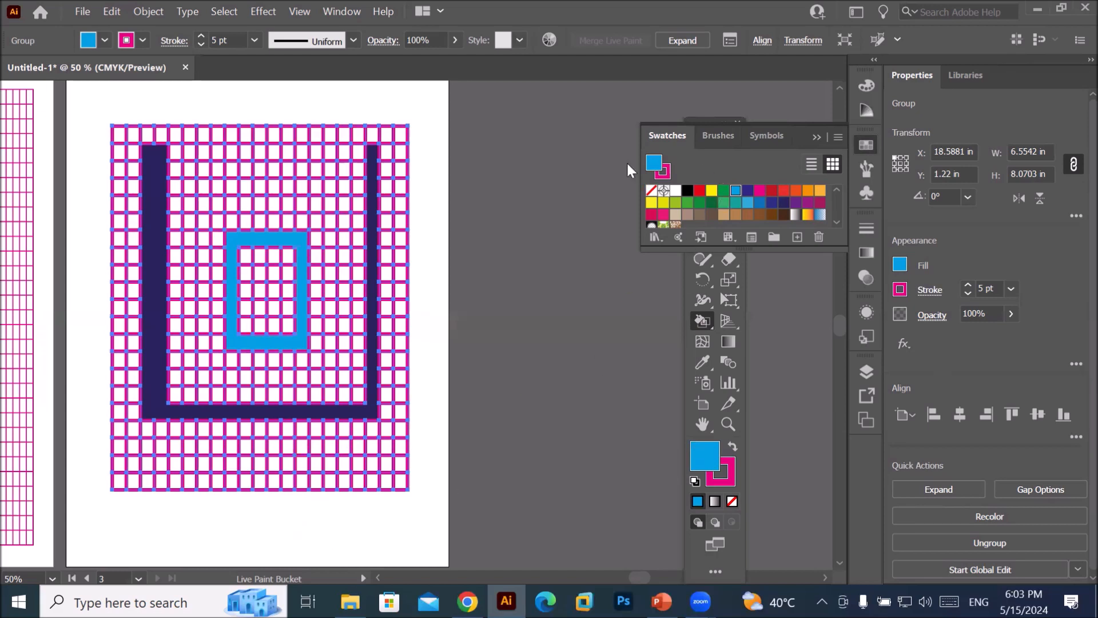
- Move the floating toolbar clear of the Swatches panel and activate the Live Paint Selection tool
click(692, 336)
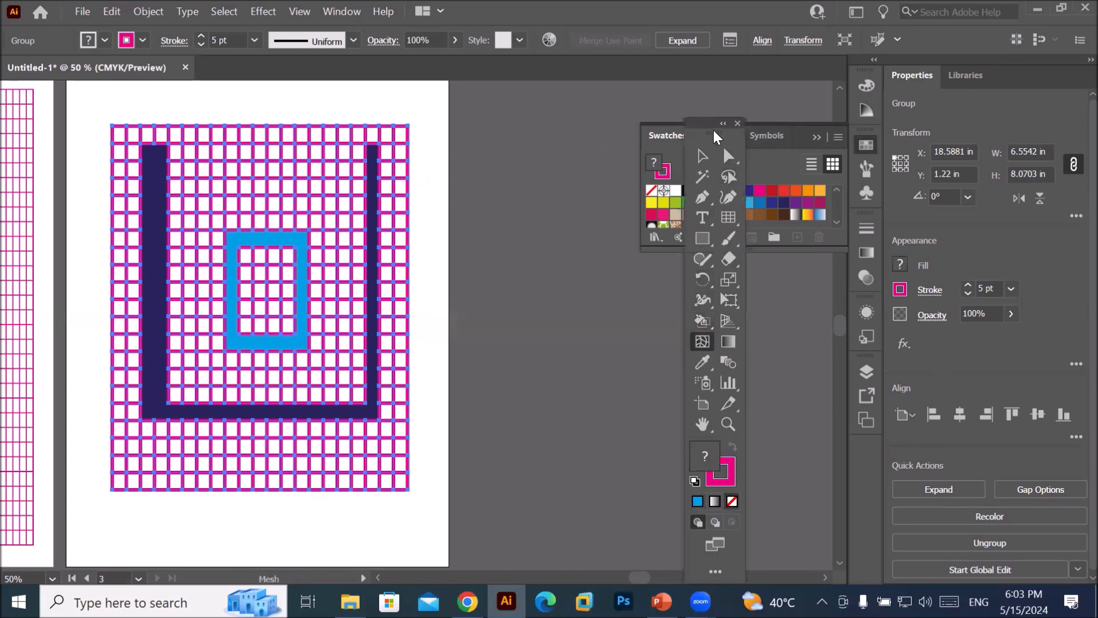
drag(713, 133, 569, 165)
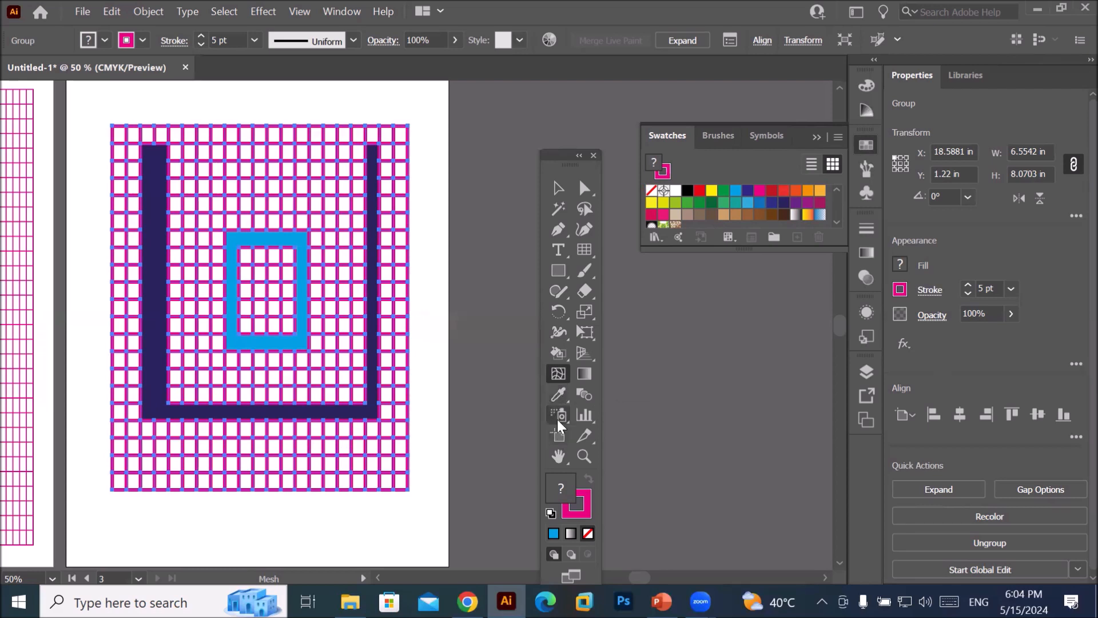
click(558, 355)
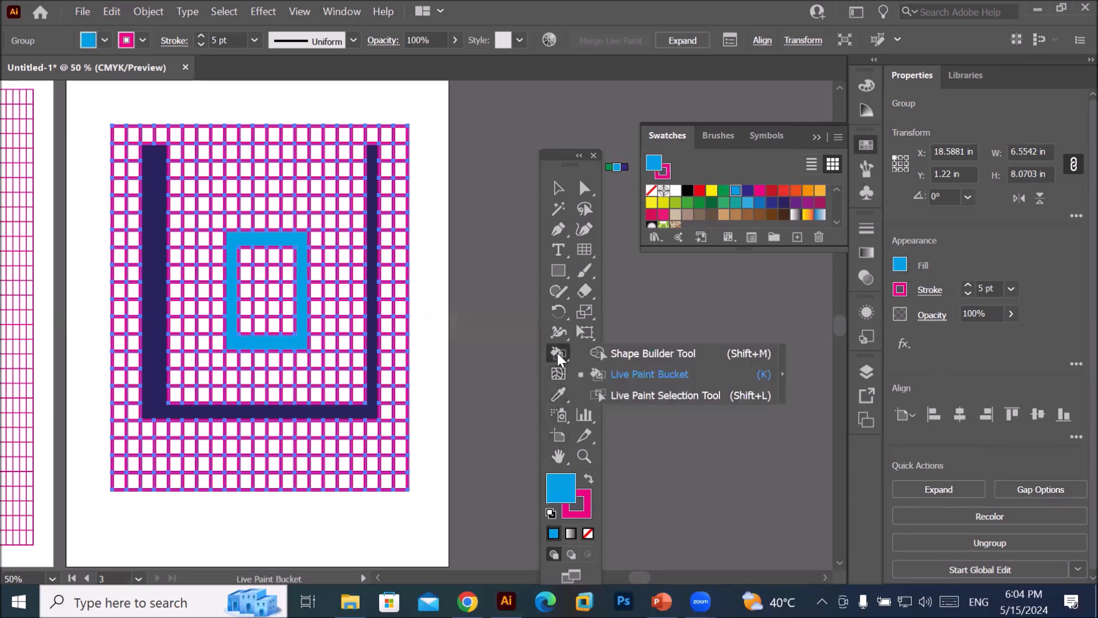
click(641, 374)
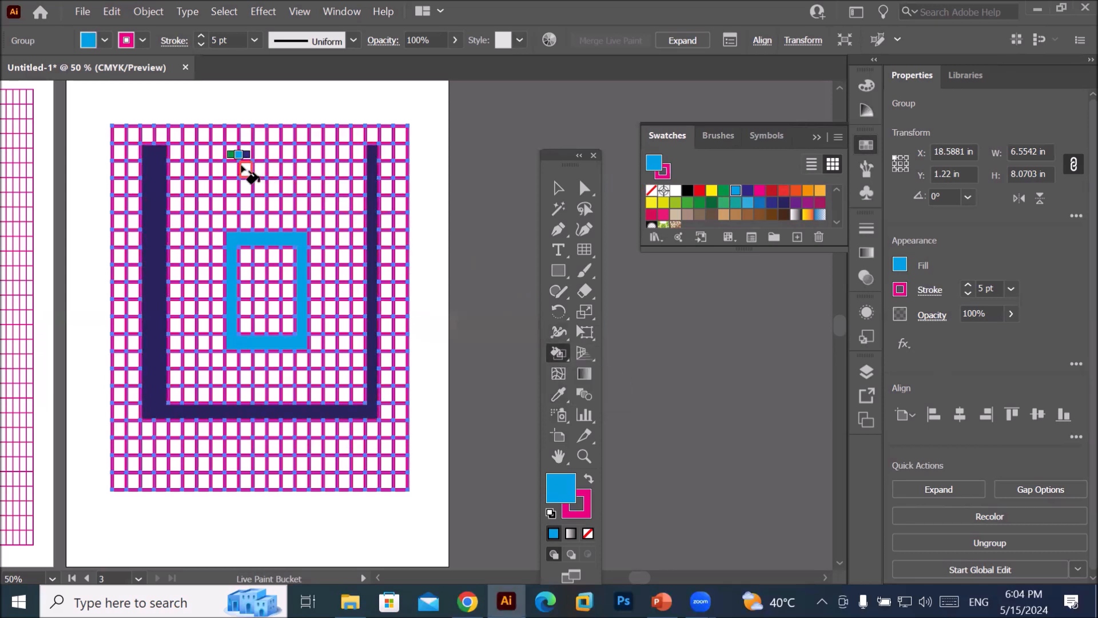
click(560, 357)
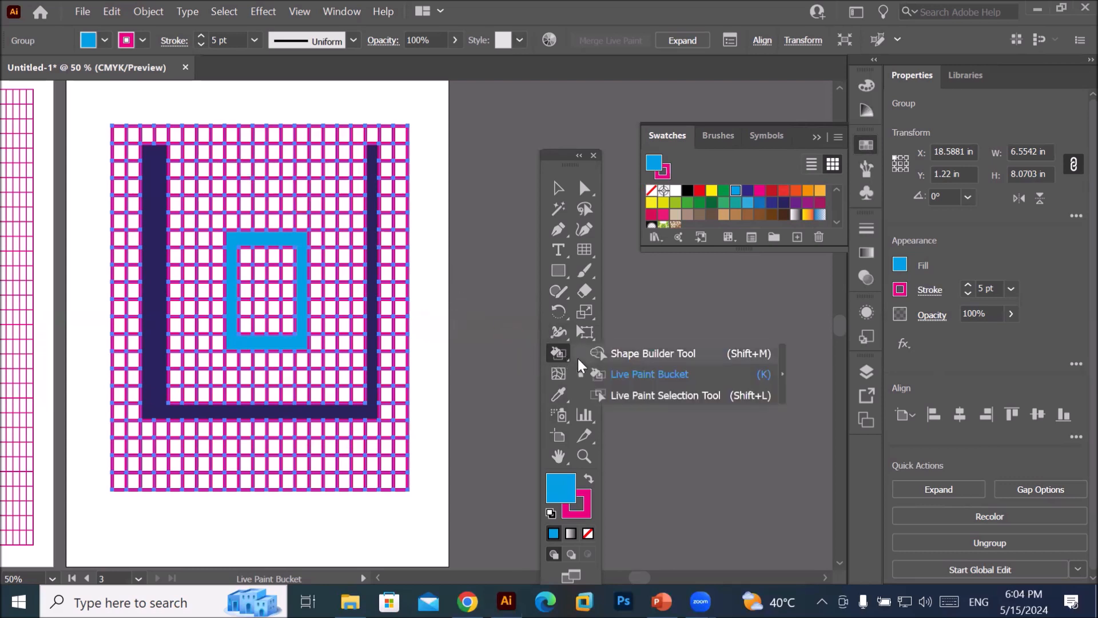
click(769, 398)
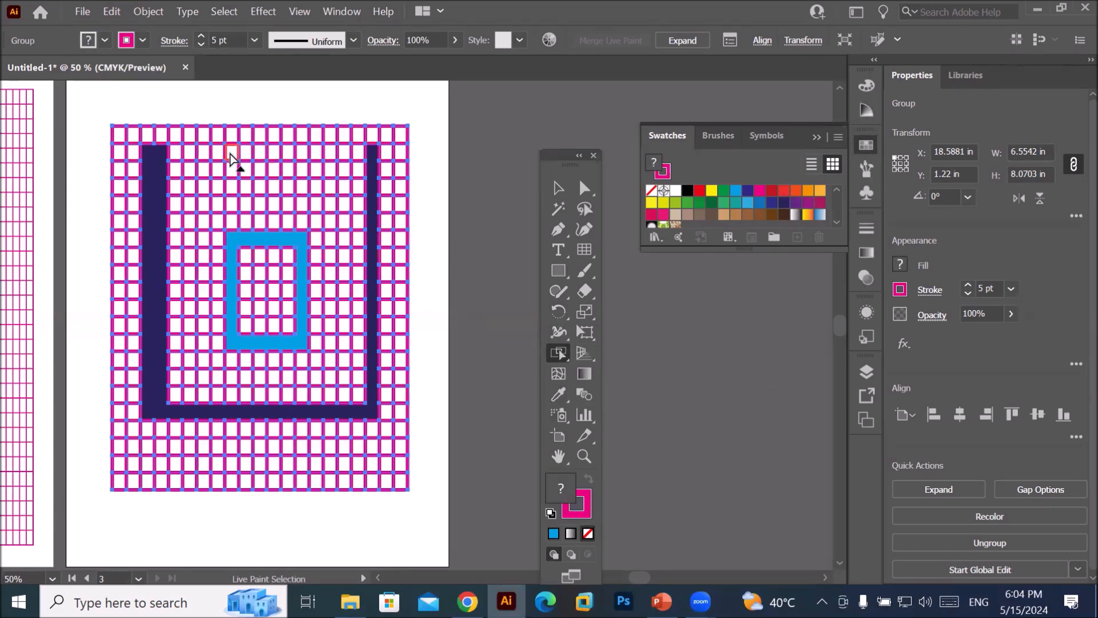
- Select a block of five by three cells above the ring, and replace it with a wider block in the grid's bottom three rows
drag(230, 159, 236, 193)
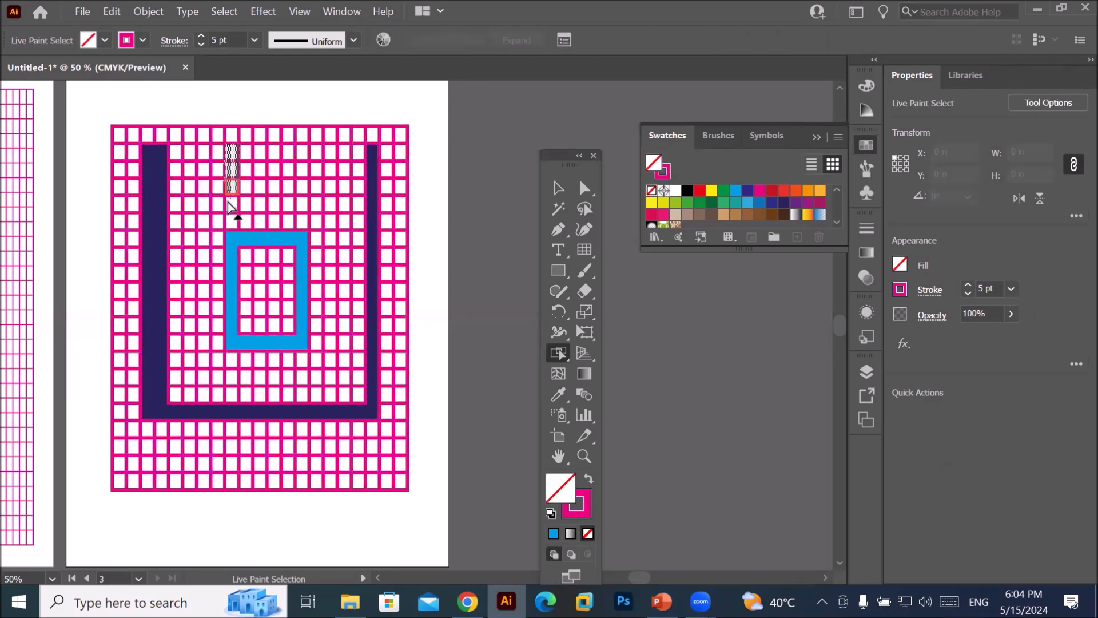
mouse_move(233, 205)
mouse_down()
mouse_move(290, 211)
mouse_move(290, 151)
mouse_up()
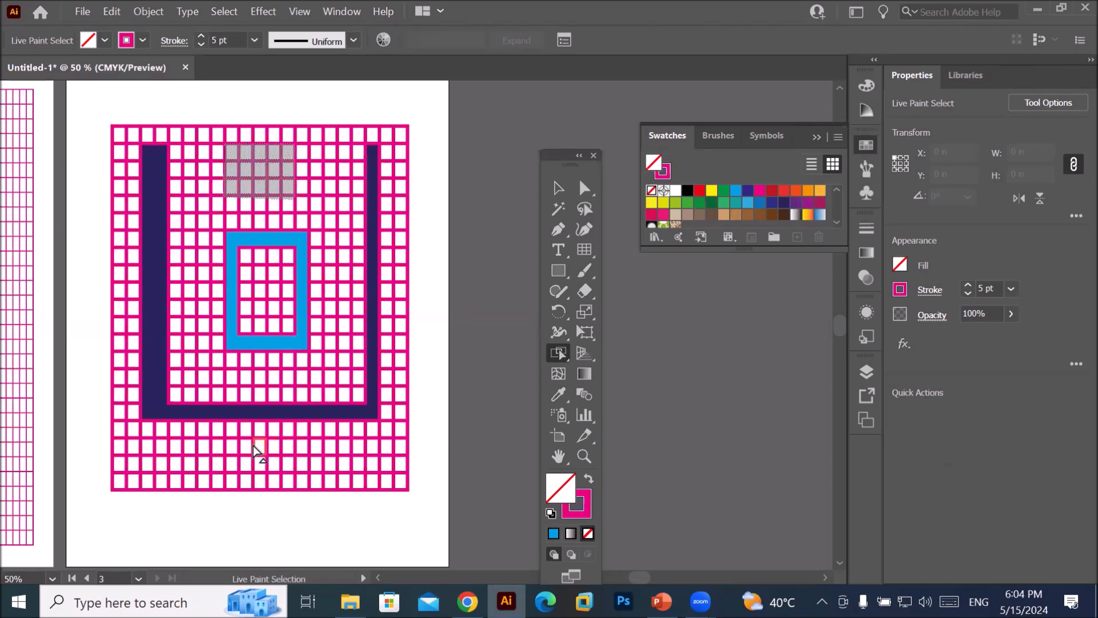
click(254, 454)
mouse_move(254, 455)
mouse_down()
mouse_move(257, 473)
mouse_move(370, 469)
mouse_up()
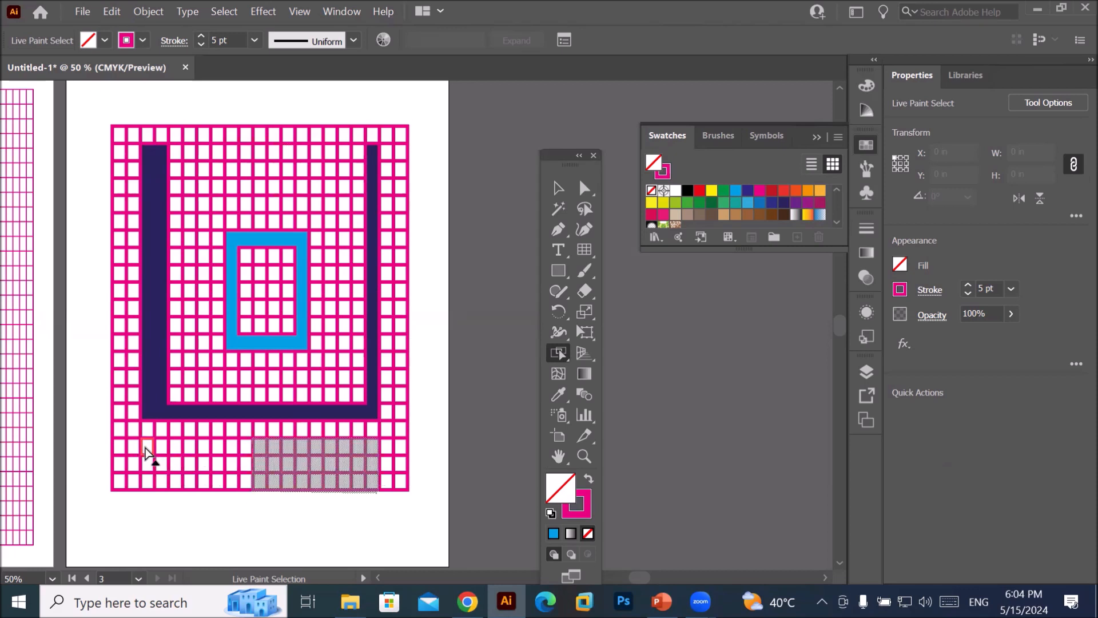
- Select four horizontal strips of cells together: one below the U, two above the cyan ring and one between the ring and the U's base
click(162, 449)
drag(163, 449, 393, 452)
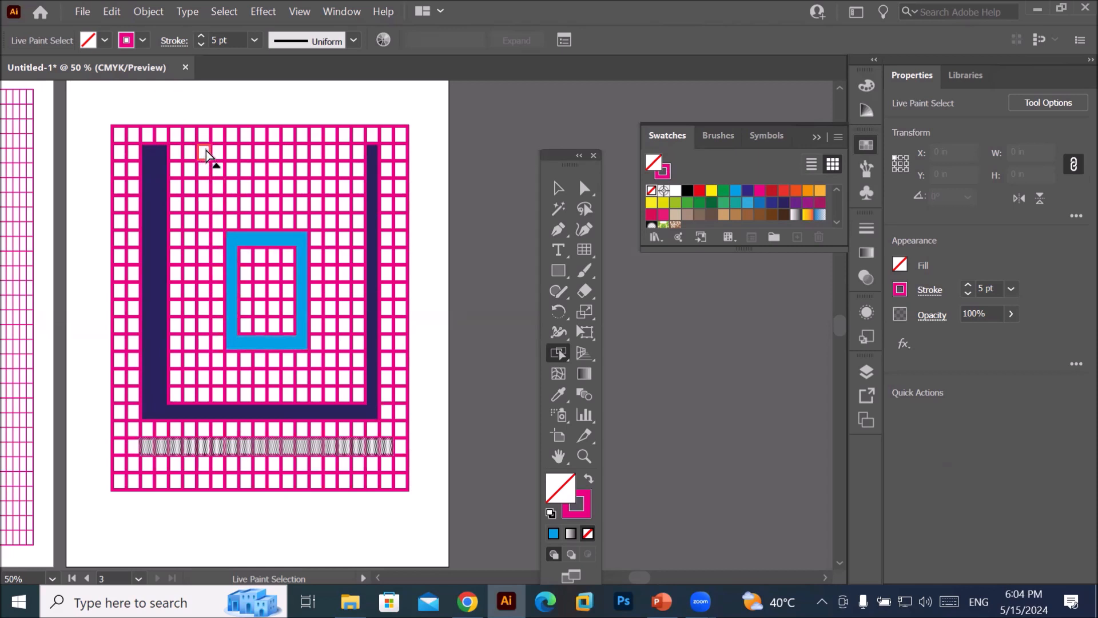
drag(206, 151, 329, 152)
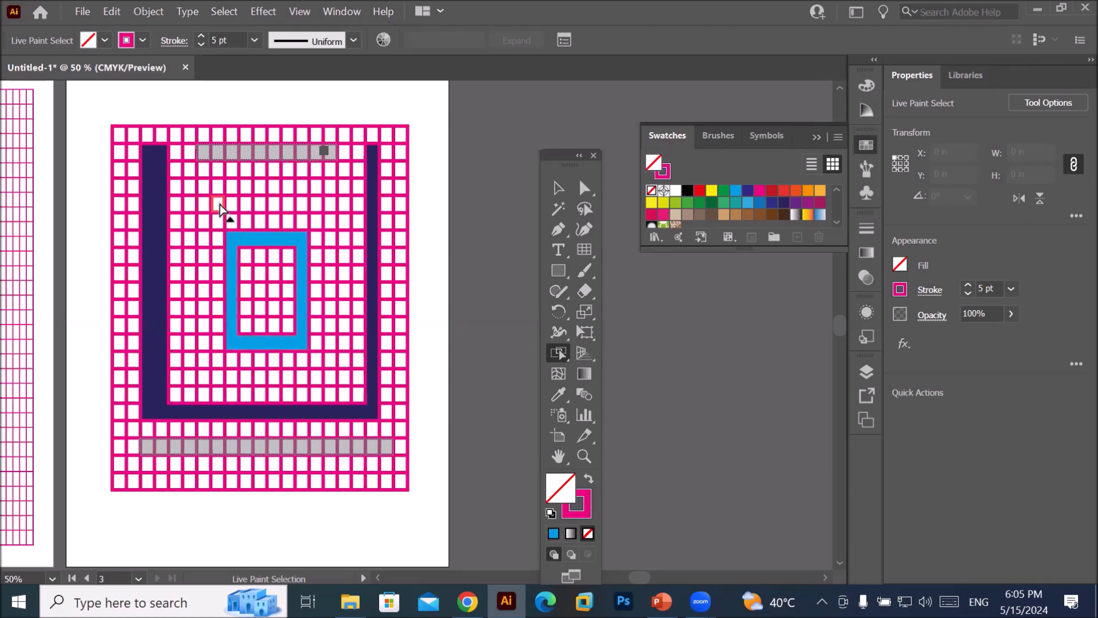
drag(241, 190, 328, 184)
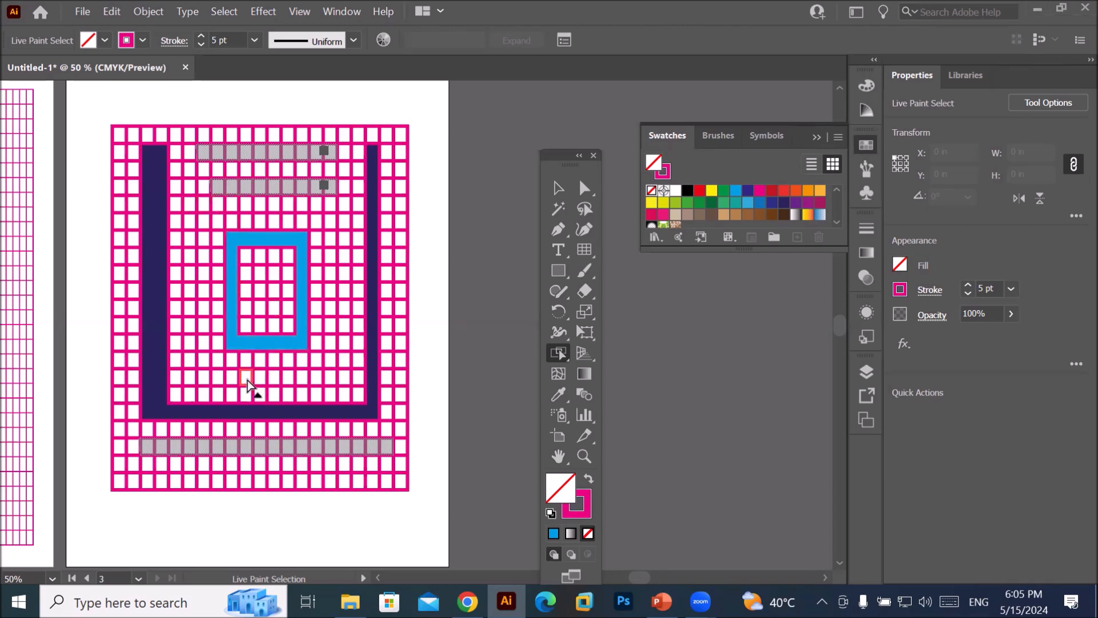
drag(245, 380, 348, 382)
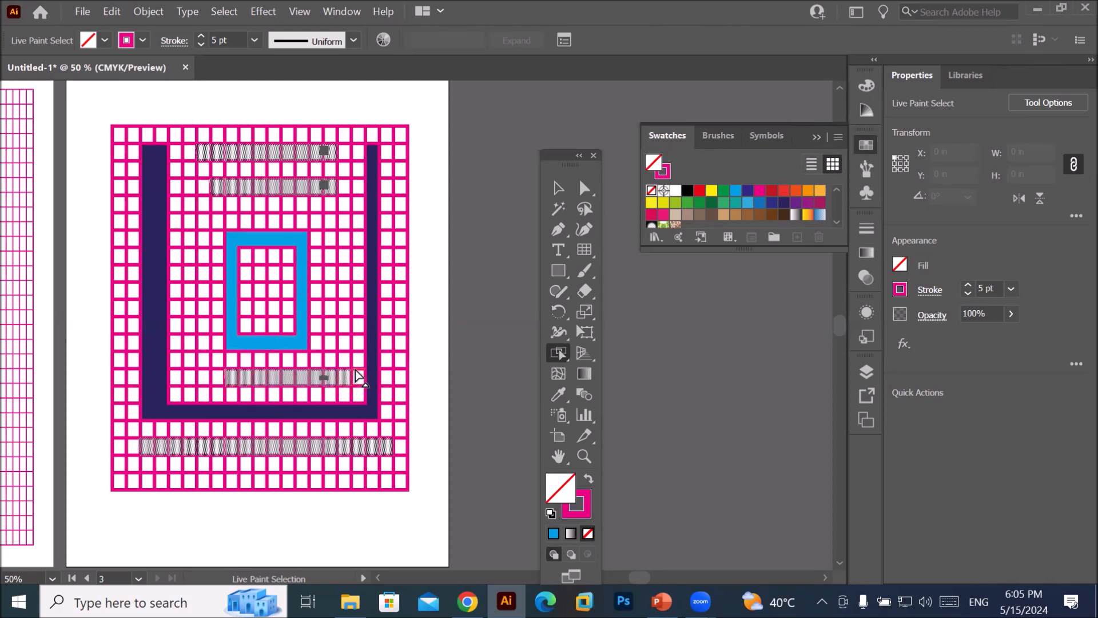
- Fill the selected cell strips with the green, cyan and CMYK Blue swatches in turn
click(725, 192)
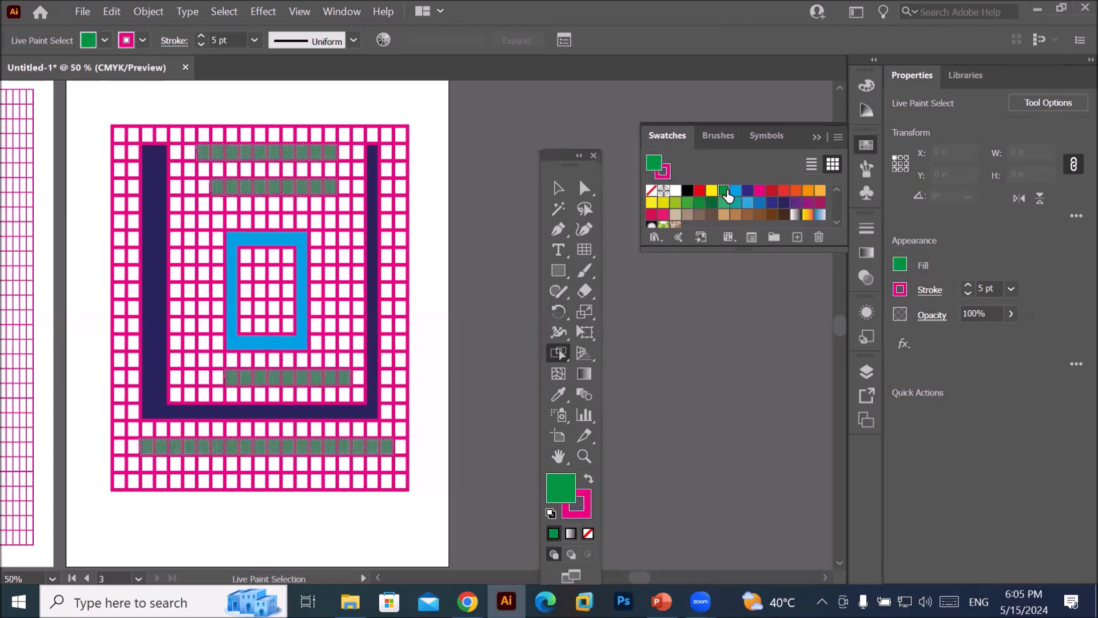
click(736, 191)
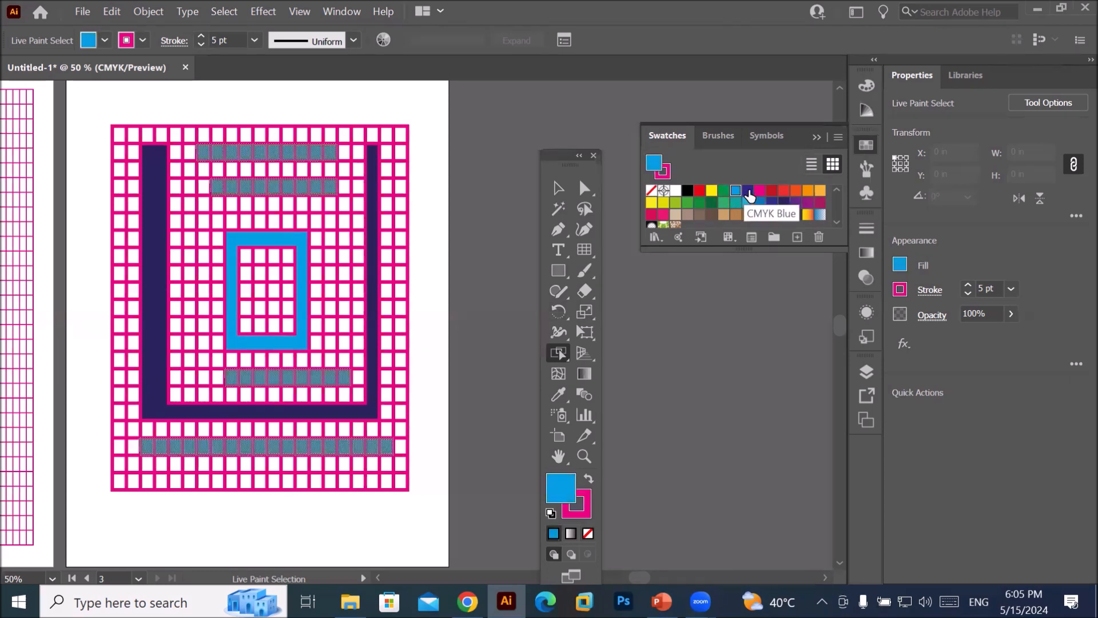
click(748, 191)
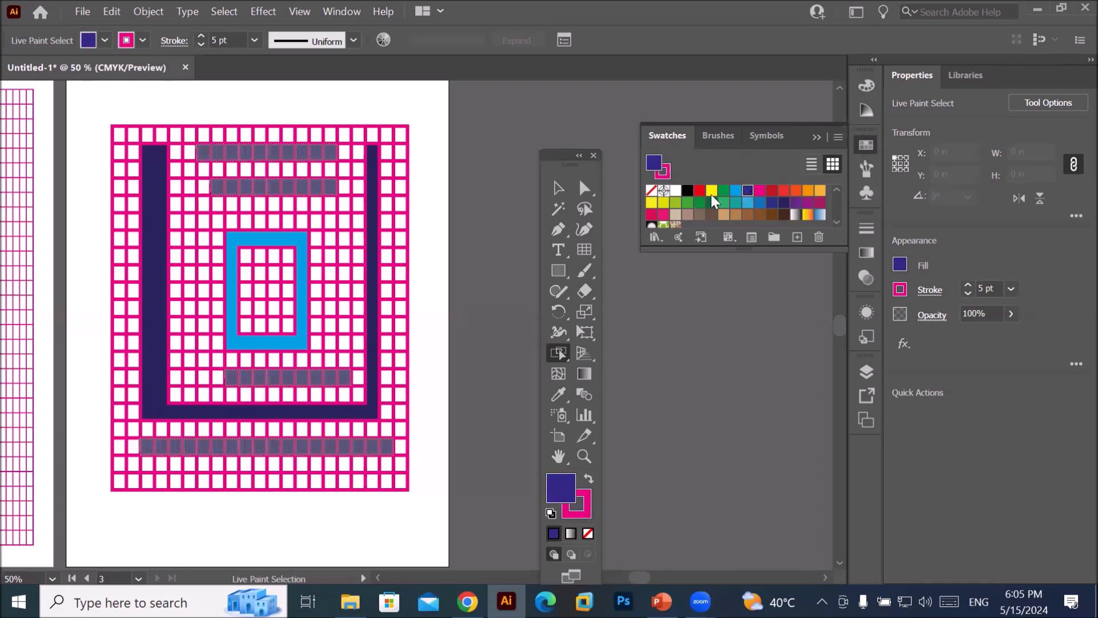
- Deselect the painted strips, and select the grid's four corner cells together with the Live Paint Selection tool
click(558, 188)
click(485, 183)
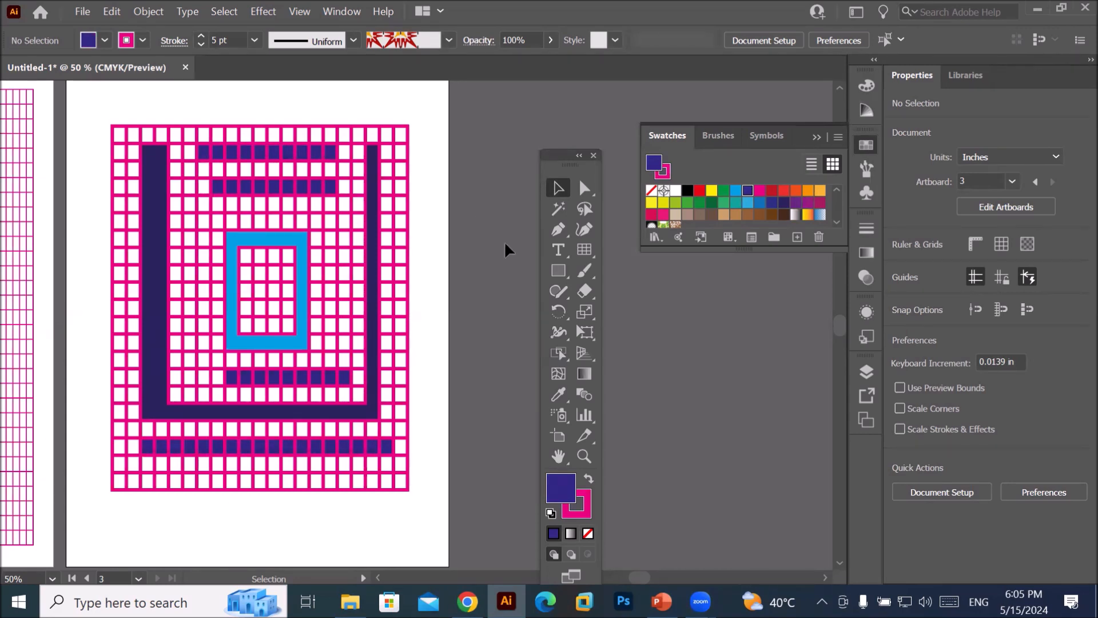
drag(554, 357, 649, 383)
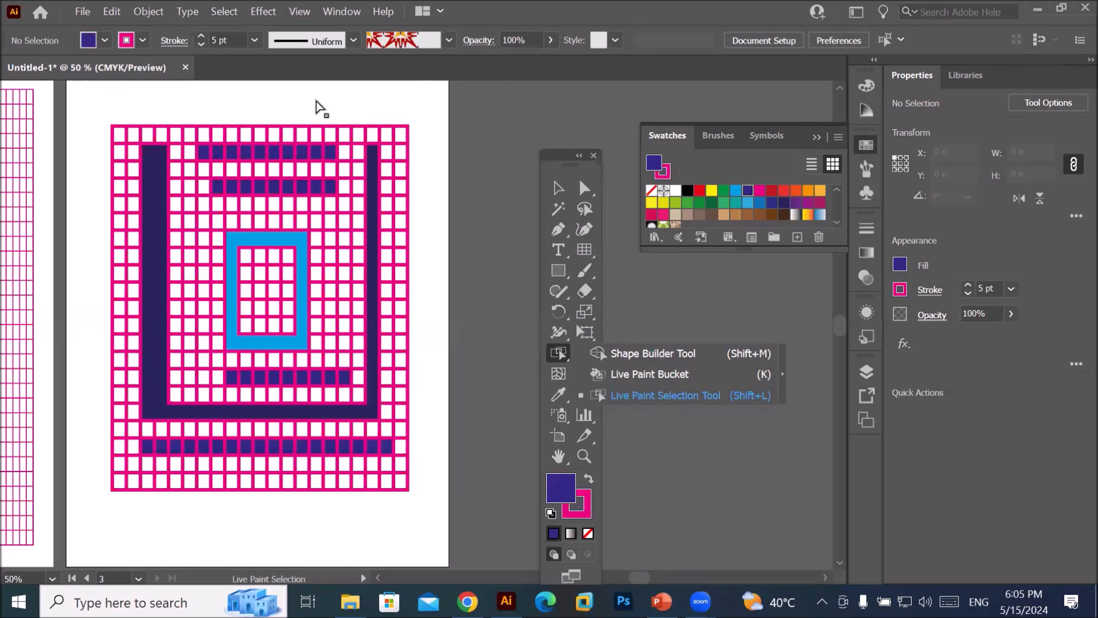
click(120, 137)
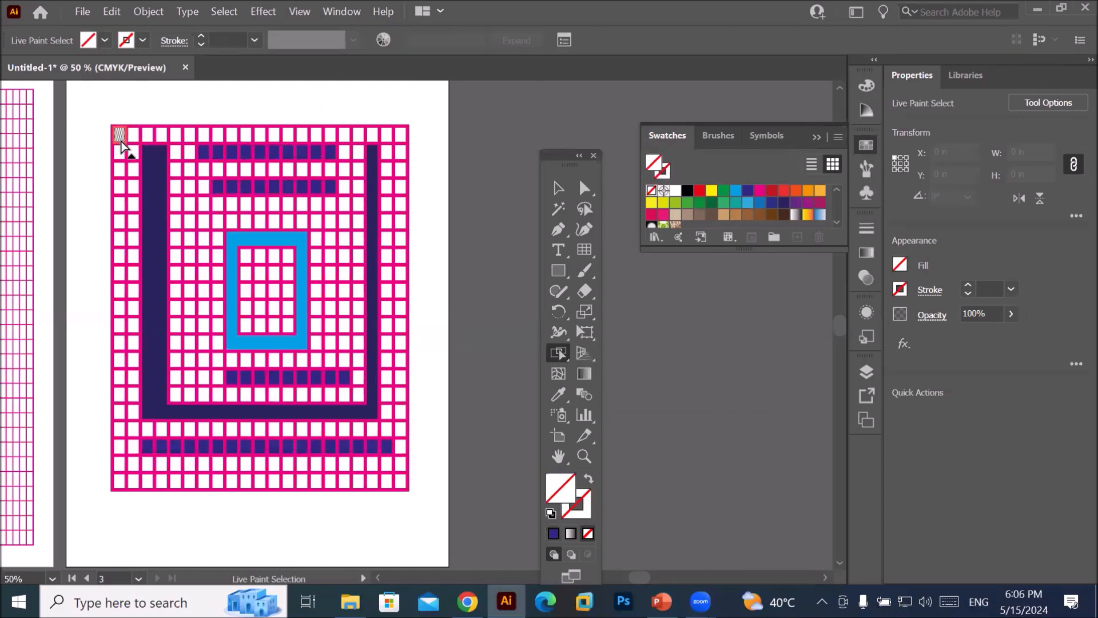
click(403, 132)
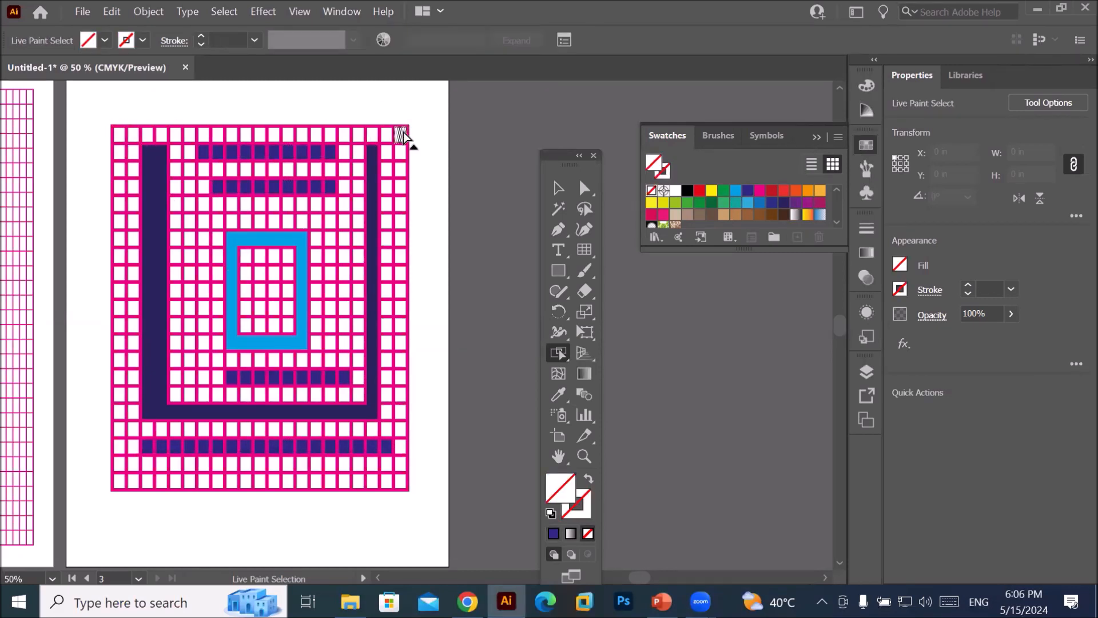
shift+click(121, 136)
shift+click(120, 482)
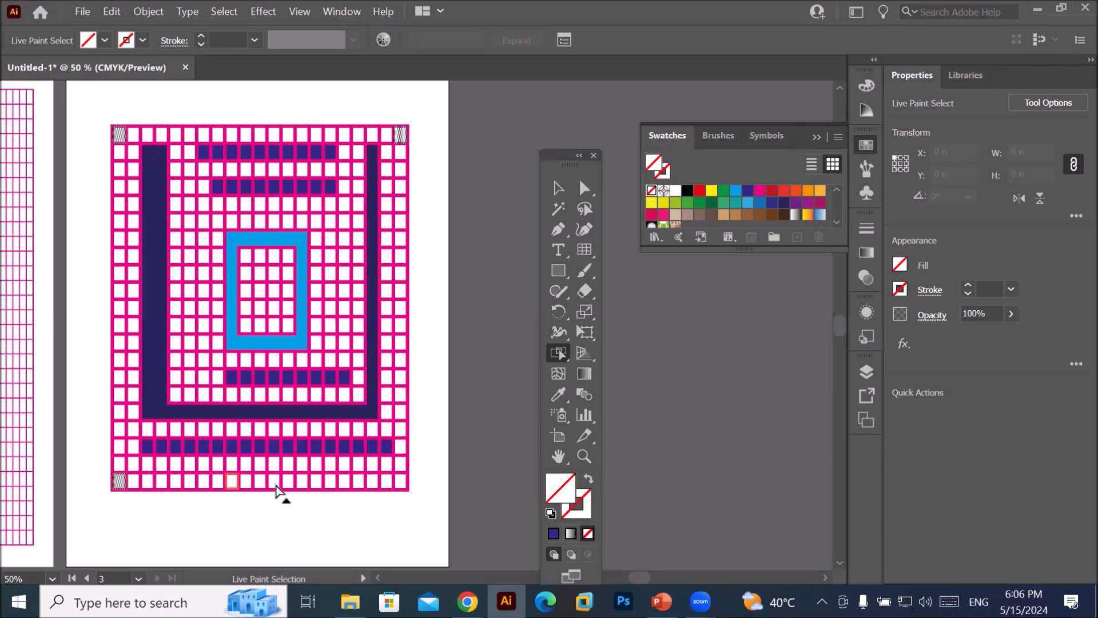
shift+click(401, 483)
- Fill the four corner cells with magenta, replace it with the orange C=0 M=35 Y=85 K=0 swatch, and deselect them
click(760, 192)
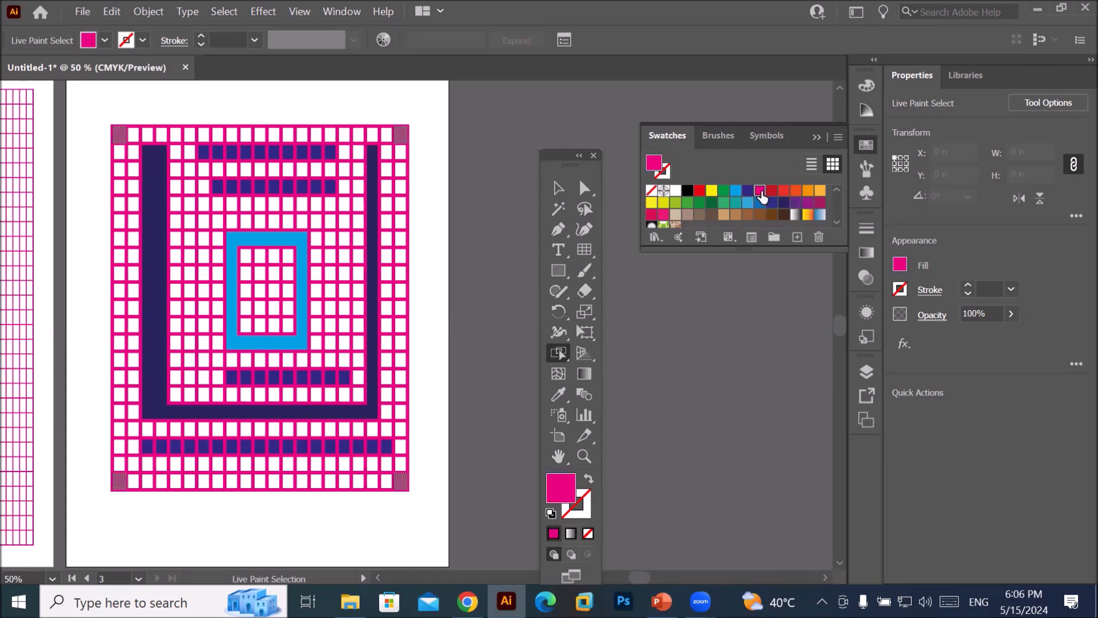
click(819, 191)
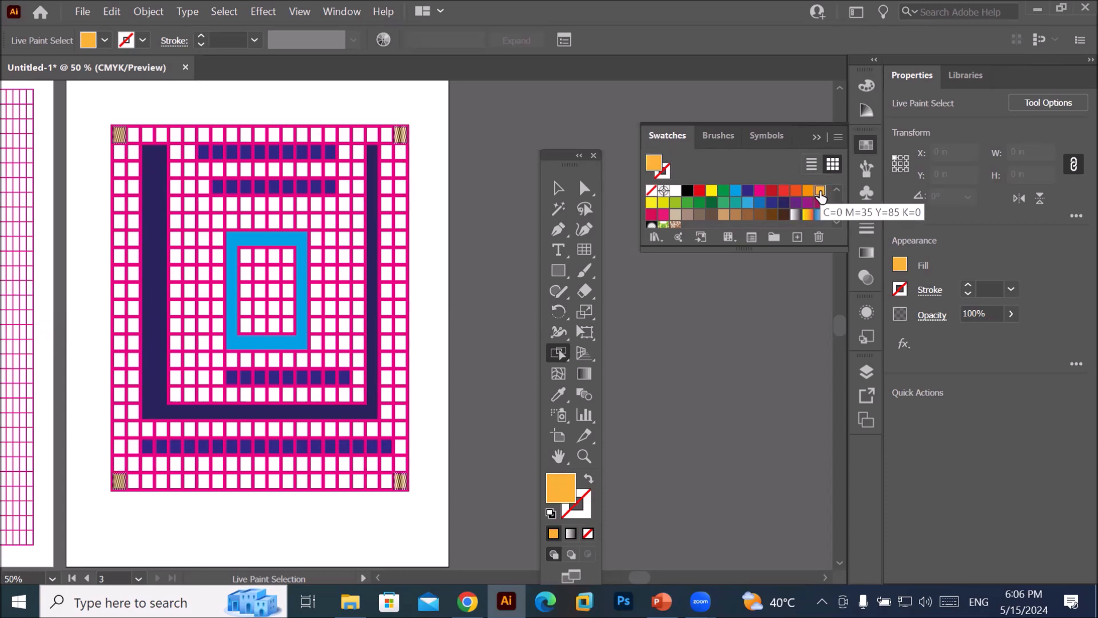
click(556, 189)
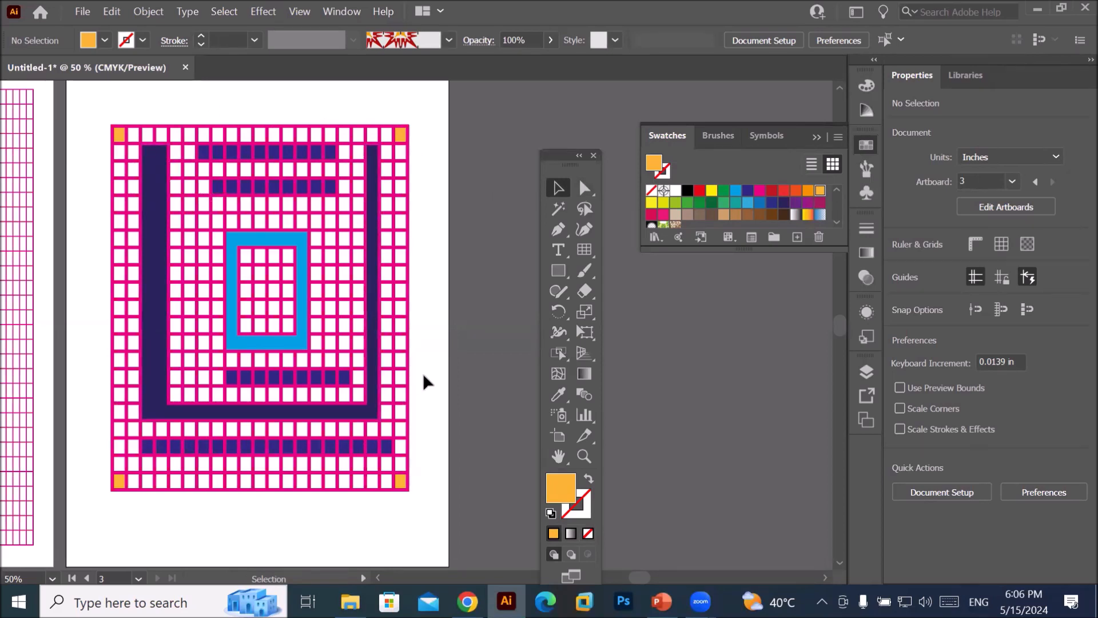
- Select strips of cells along the grid's right, left, bottom and top outer edges, leaving out the corners, and fill them with CMYK Blue
mouse_move(559, 359)
mouse_down()
mouse_move(633, 383)
mouse_move(633, 395)
mouse_up()
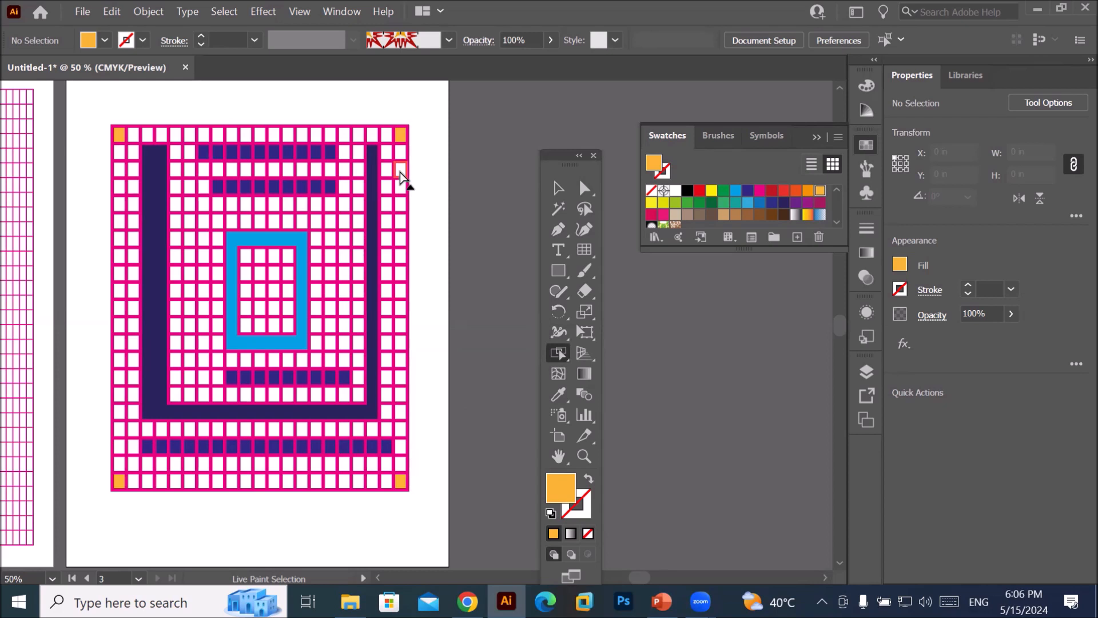
mouse_move(403, 232)
mouse_down()
mouse_move(399, 407)
mouse_move(414, 436)
mouse_move(424, 434)
mouse_up()
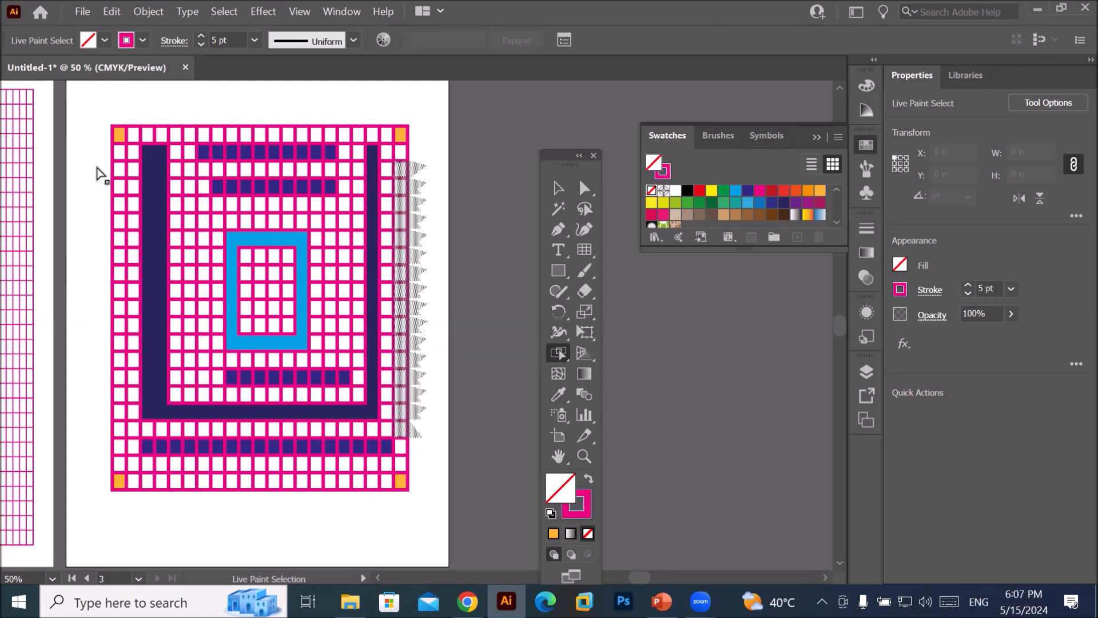
mouse_move(97, 168)
mouse_down()
mouse_move(118, 177)
mouse_move(117, 433)
mouse_up()
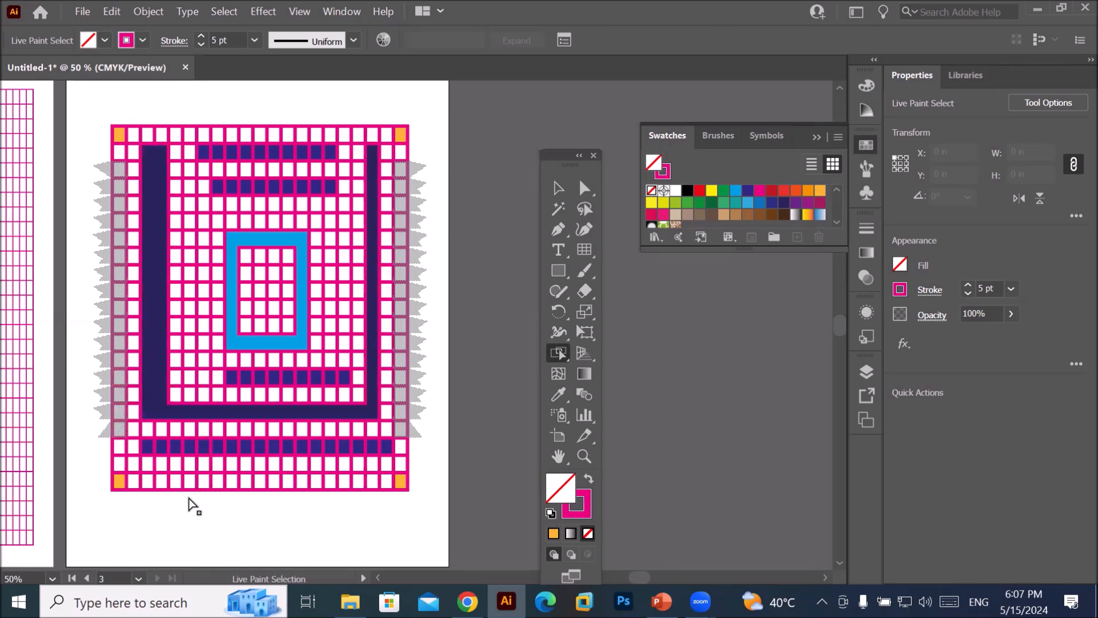
mouse_move(176, 500)
mouse_down()
mouse_move(179, 485)
mouse_move(342, 483)
mouse_move(367, 492)
mouse_up()
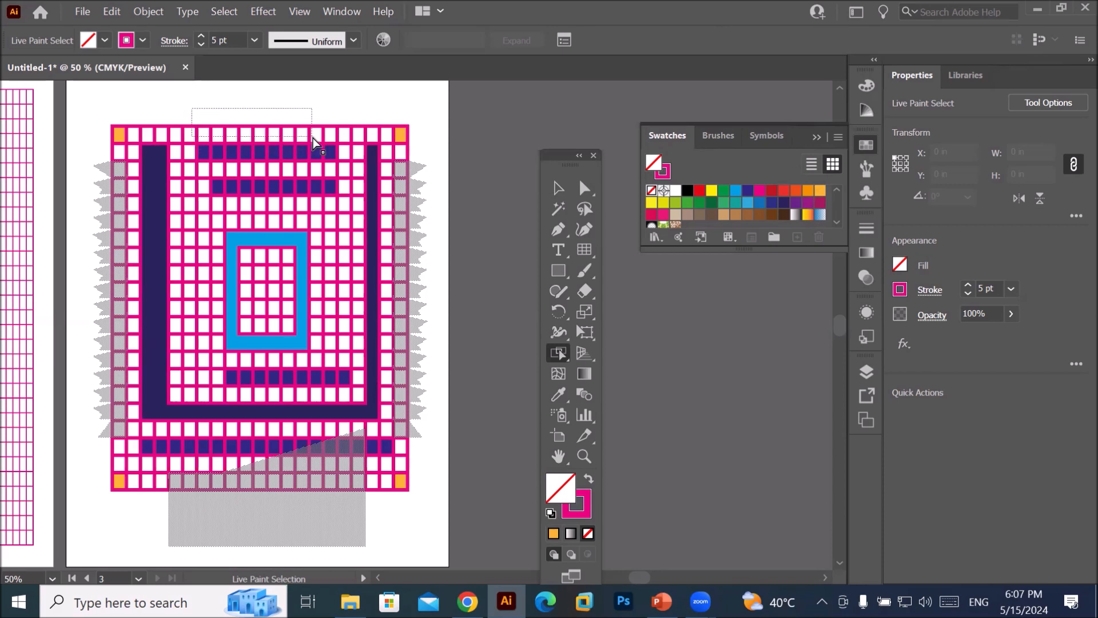
drag(341, 143, 338, 141)
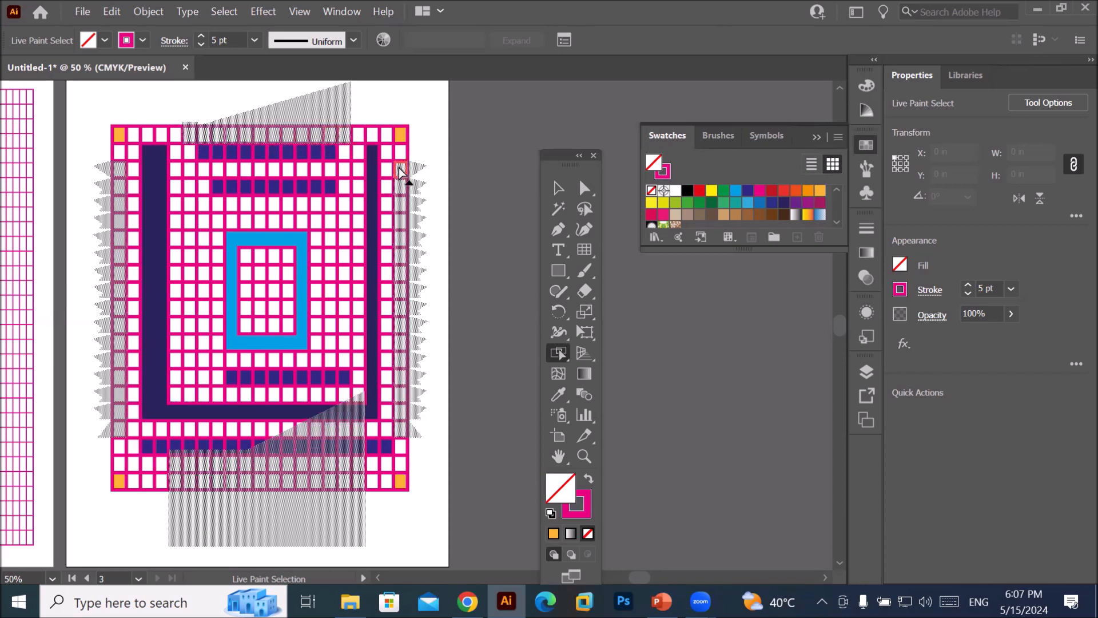
click(745, 191)
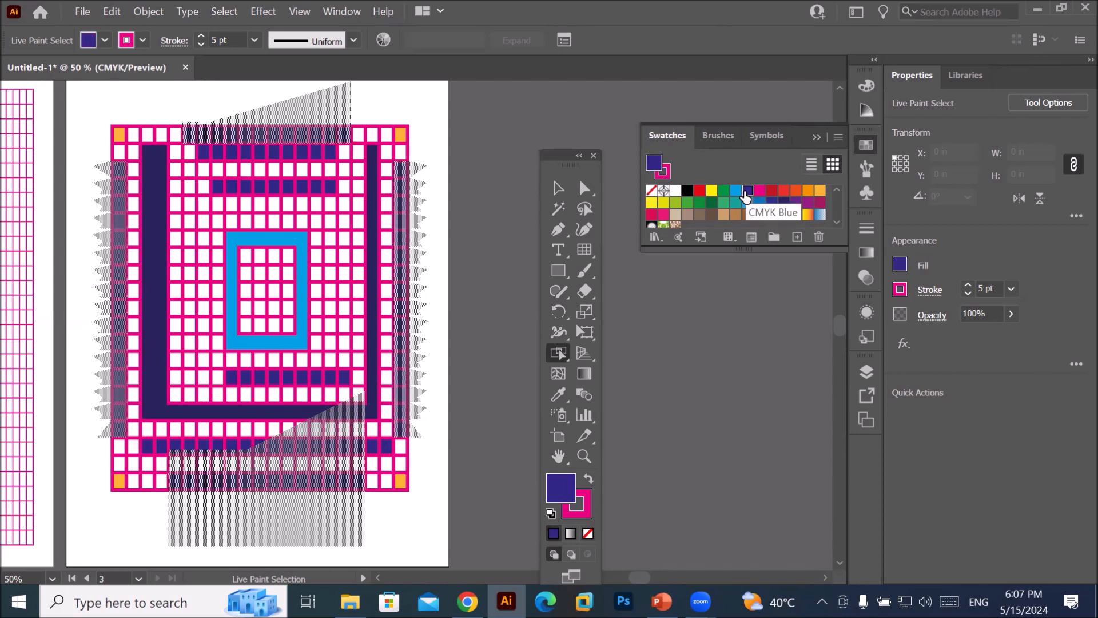
click(559, 187)
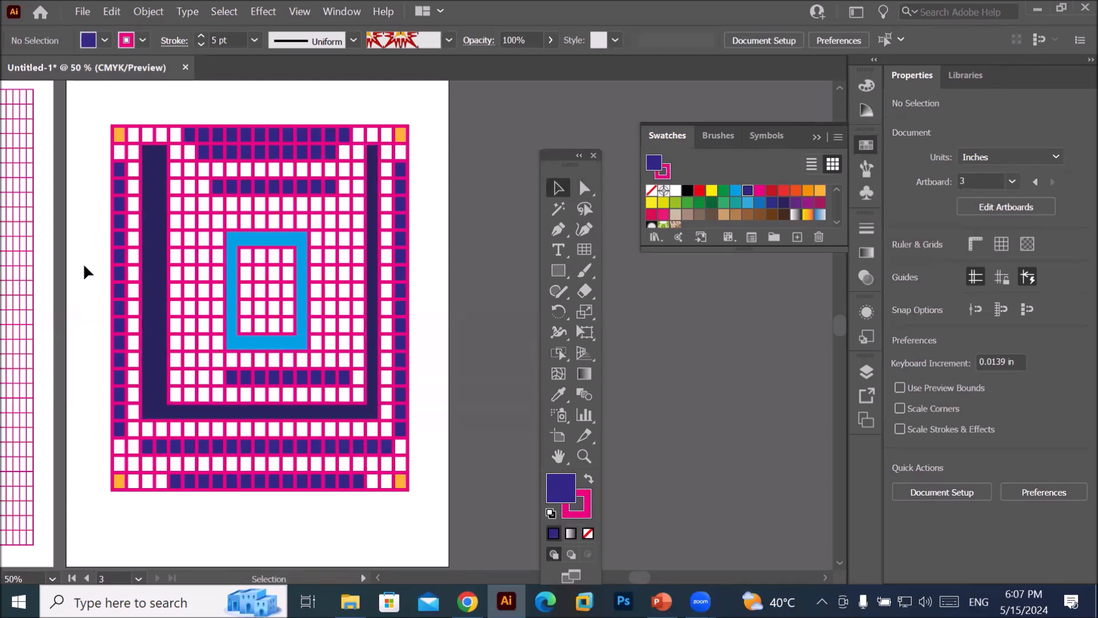
- Select the entire painted grid on artboard 3 and delete it
drag(91, 101, 436, 518)
key(Delete)
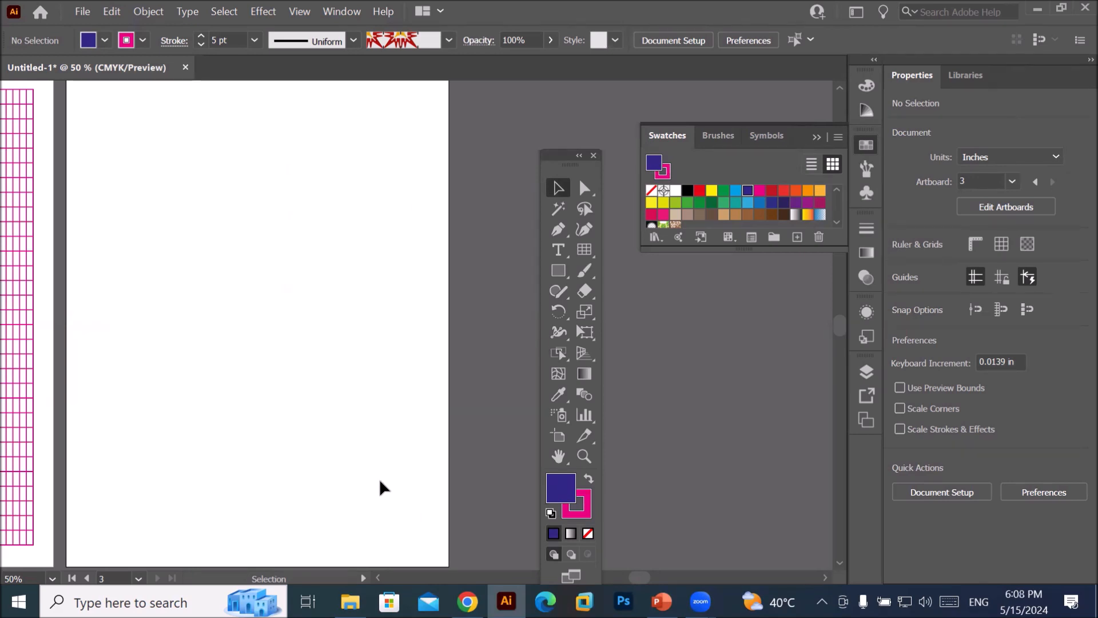
- Draw a polar grid about 6.64 in across on the blank third artboard with 0 concentric and 10 radial dividers
drag(585, 246, 677, 314)
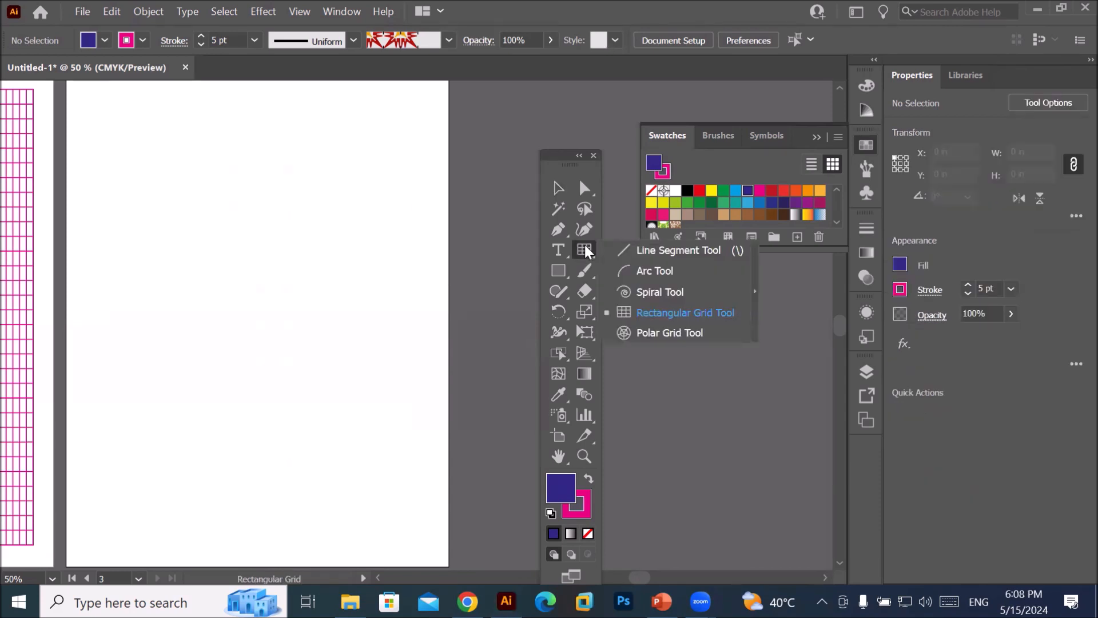
click(665, 335)
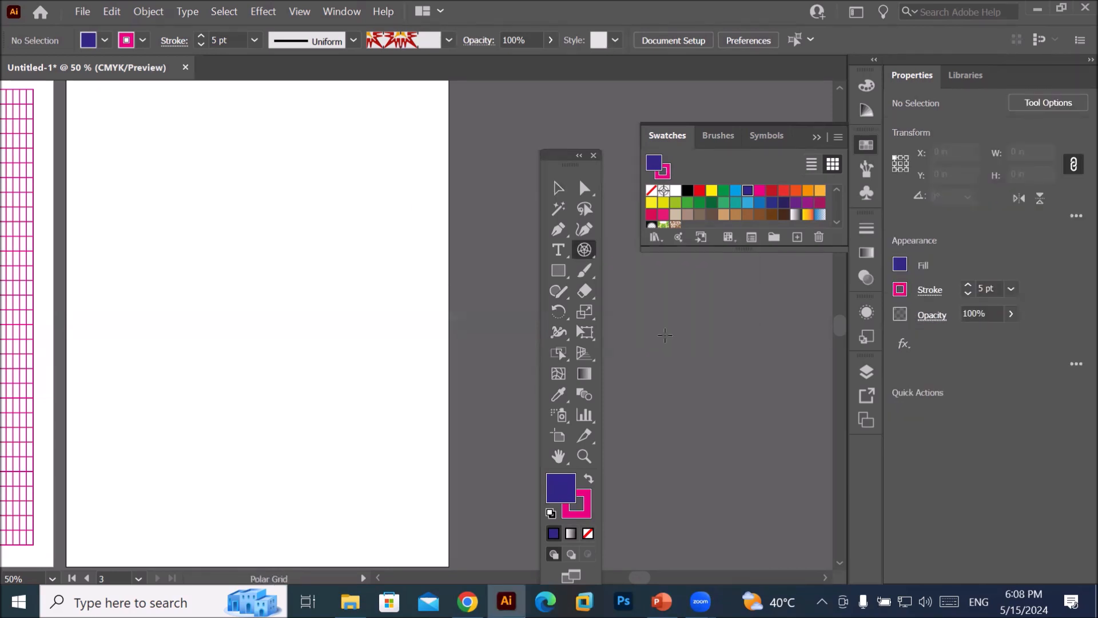
double_click(586, 250)
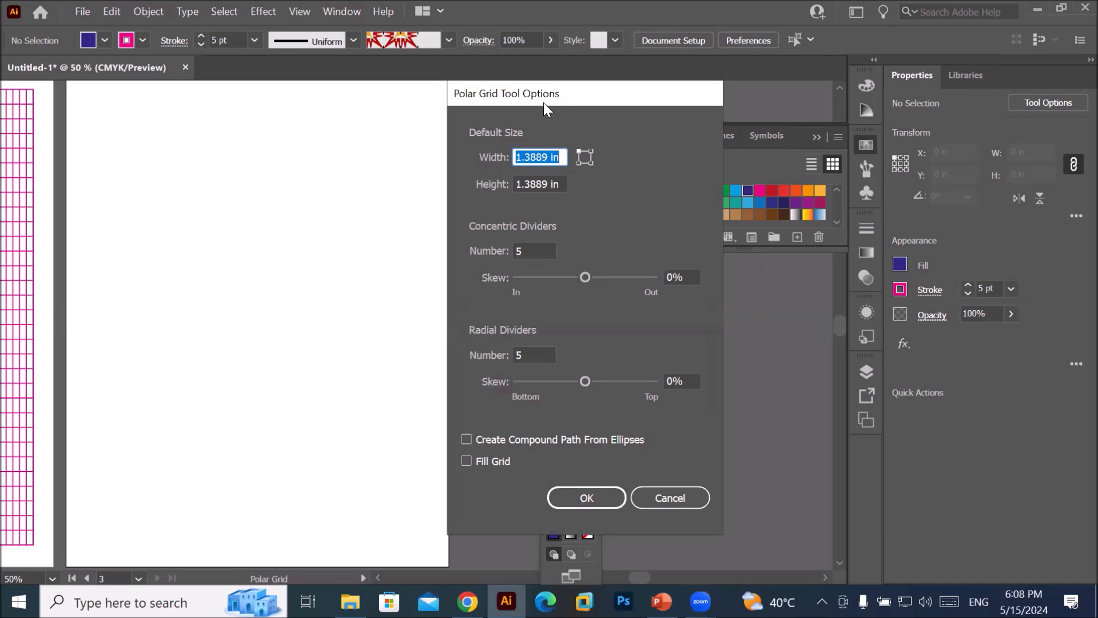
drag(557, 97, 293, 119)
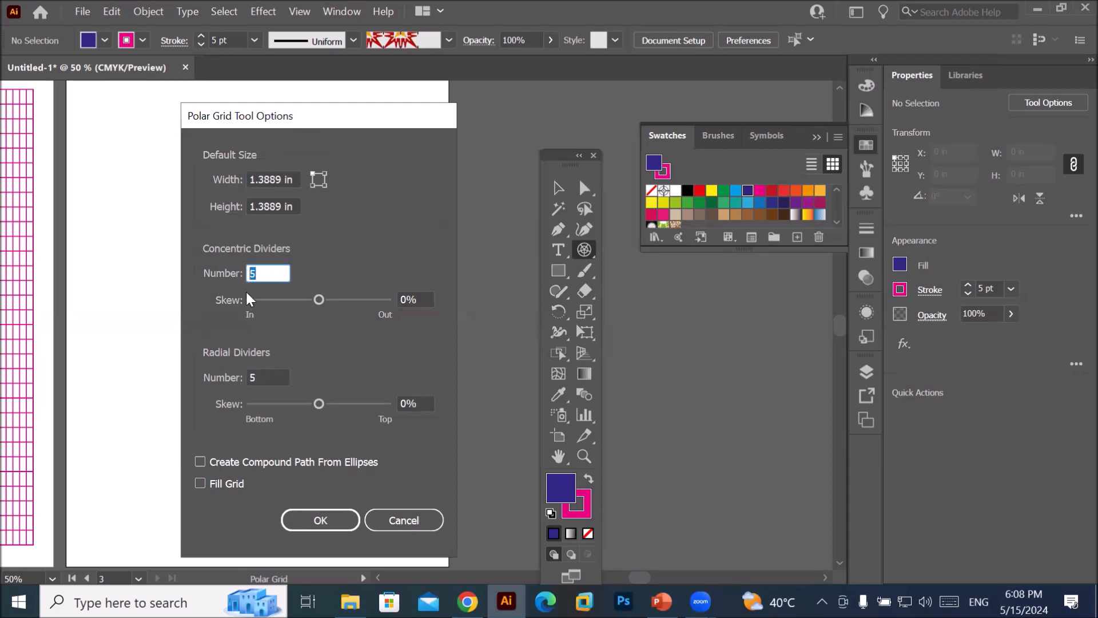
click(263, 379)
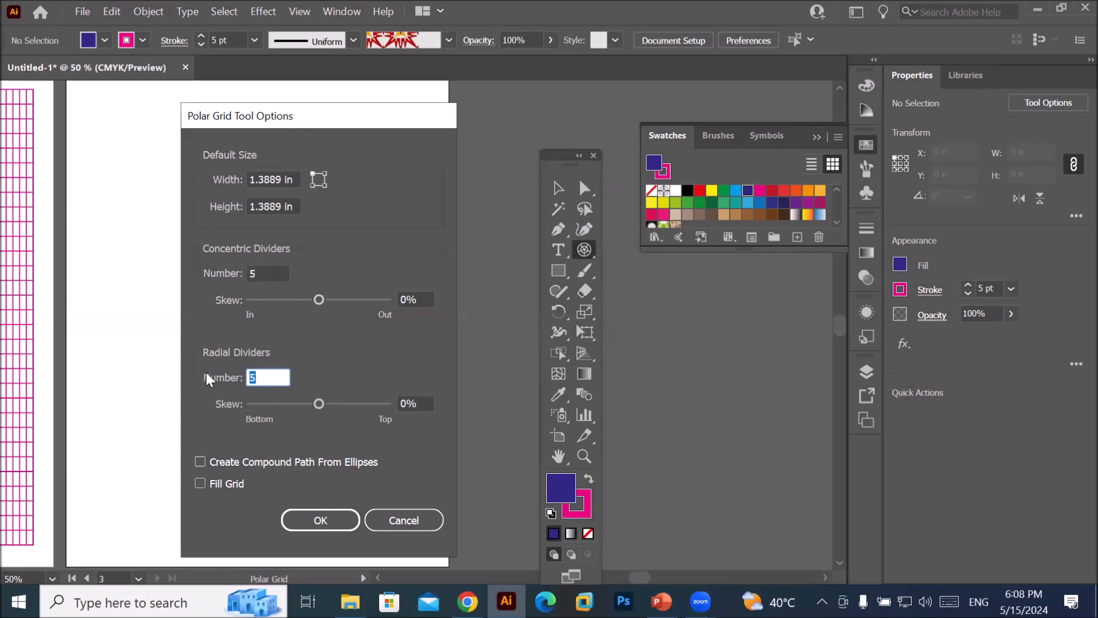
click(260, 275)
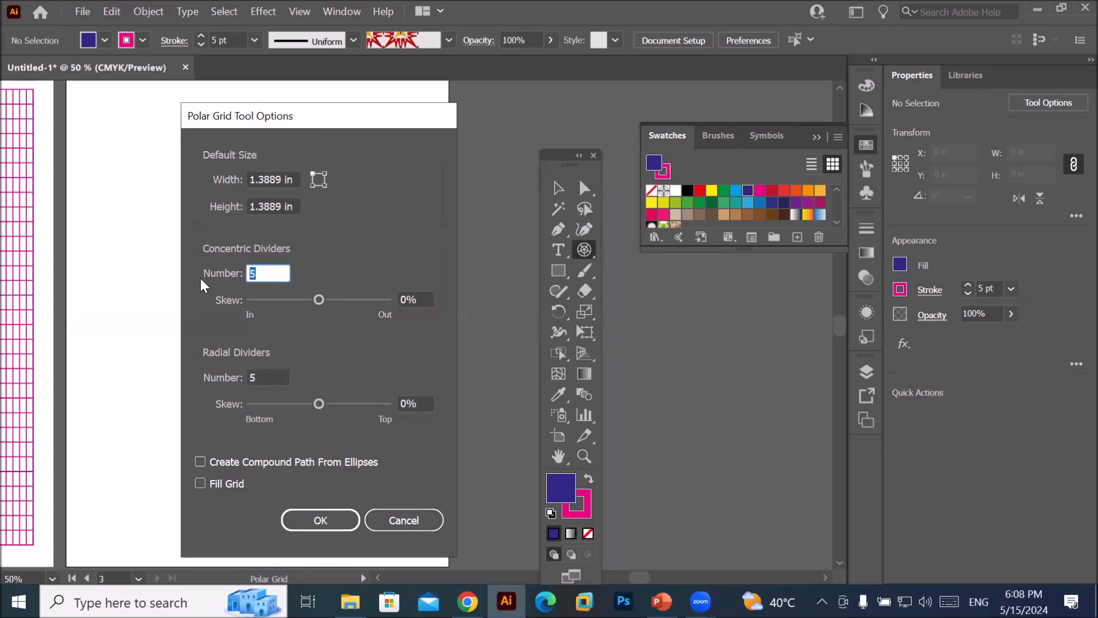
text(0)
click(254, 377)
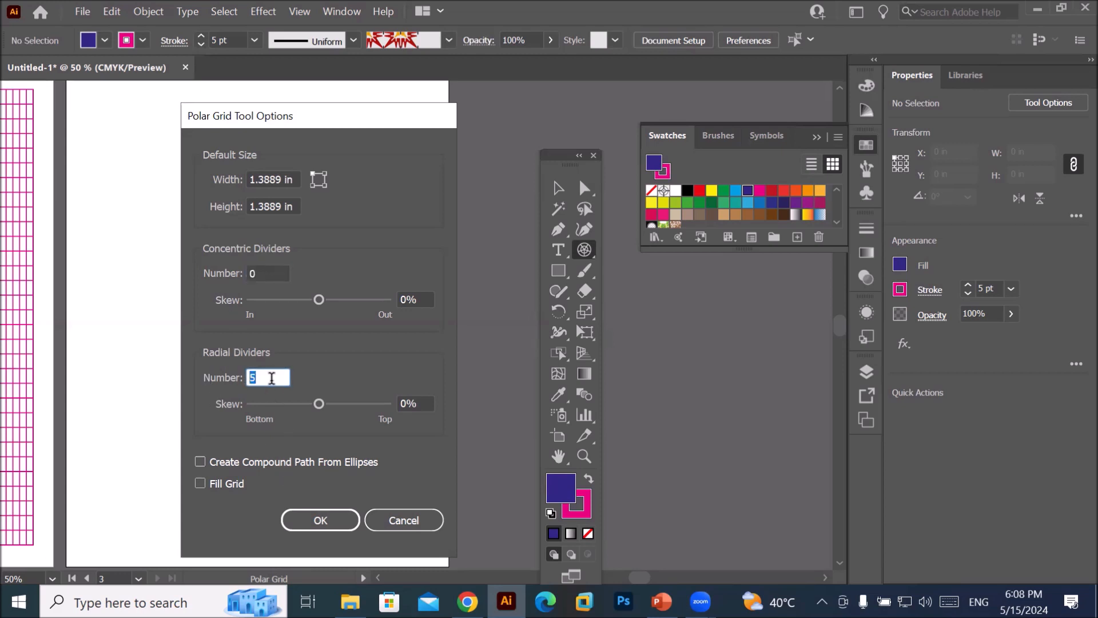
text(10)
click(319, 519)
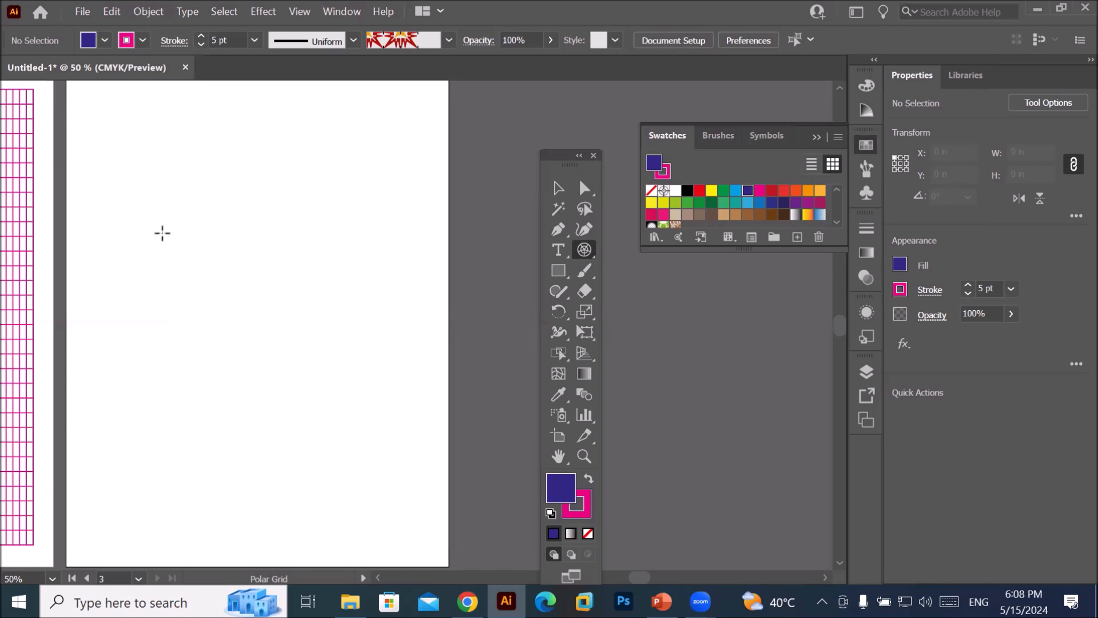
drag(125, 184, 426, 462)
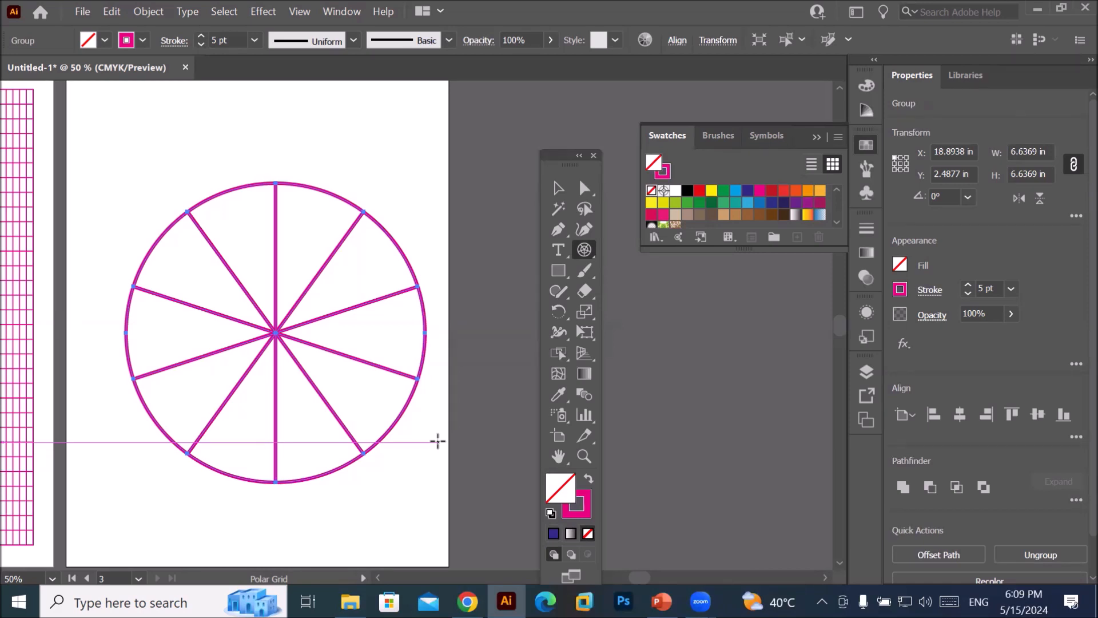
drag(437, 441, 469, 221)
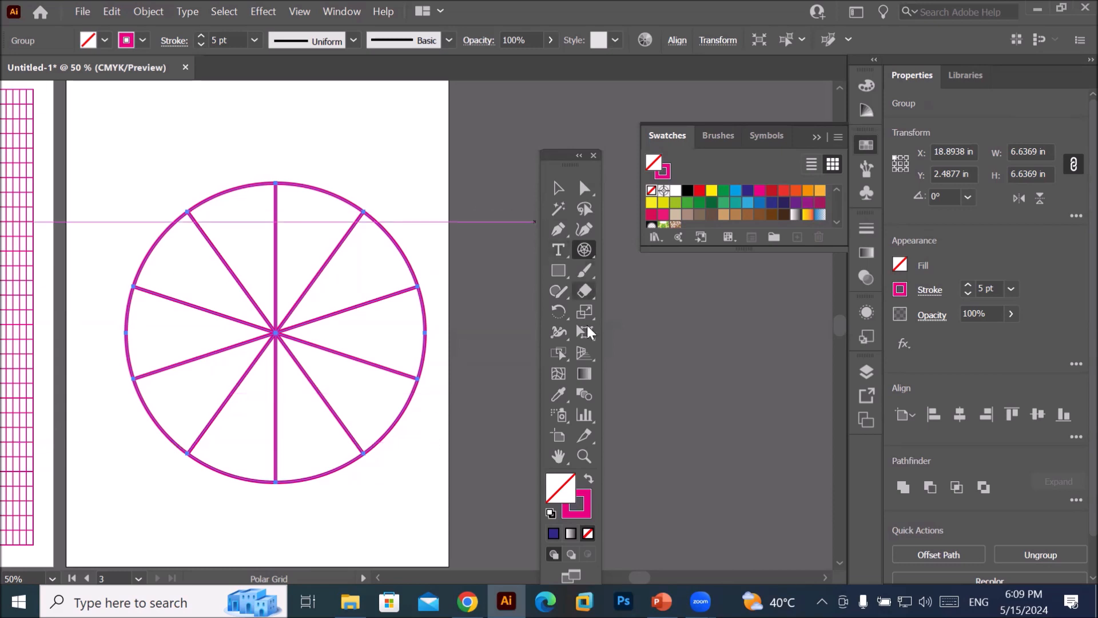
- Use the Shape Builder to remove the polar grid's vertical dividers and outer circle, leaving eight slanted spokes
click(558, 355)
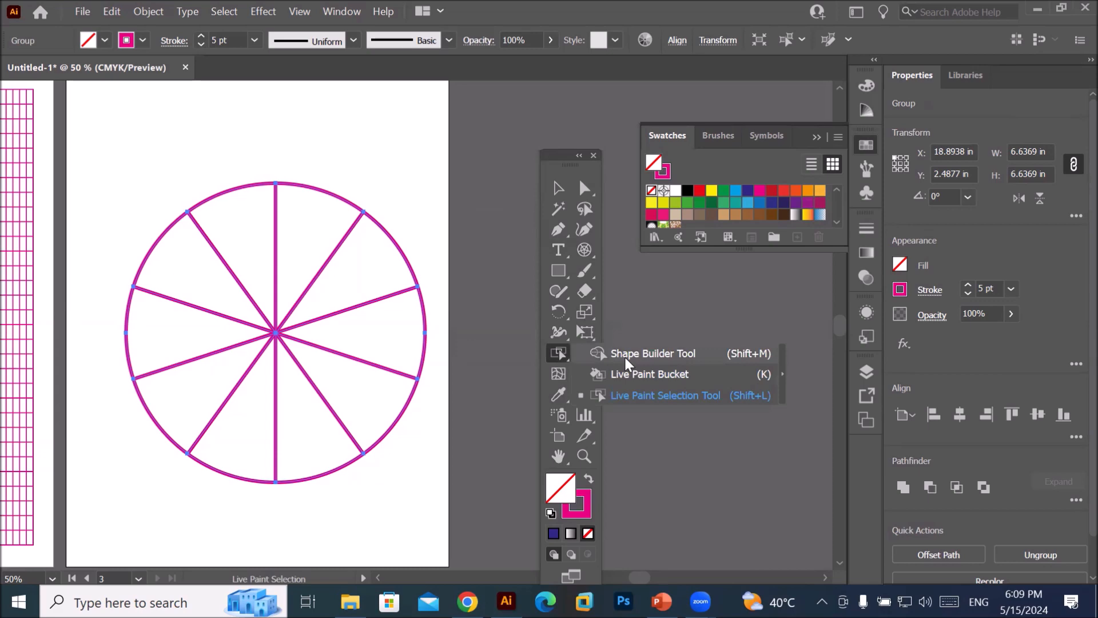
click(624, 357)
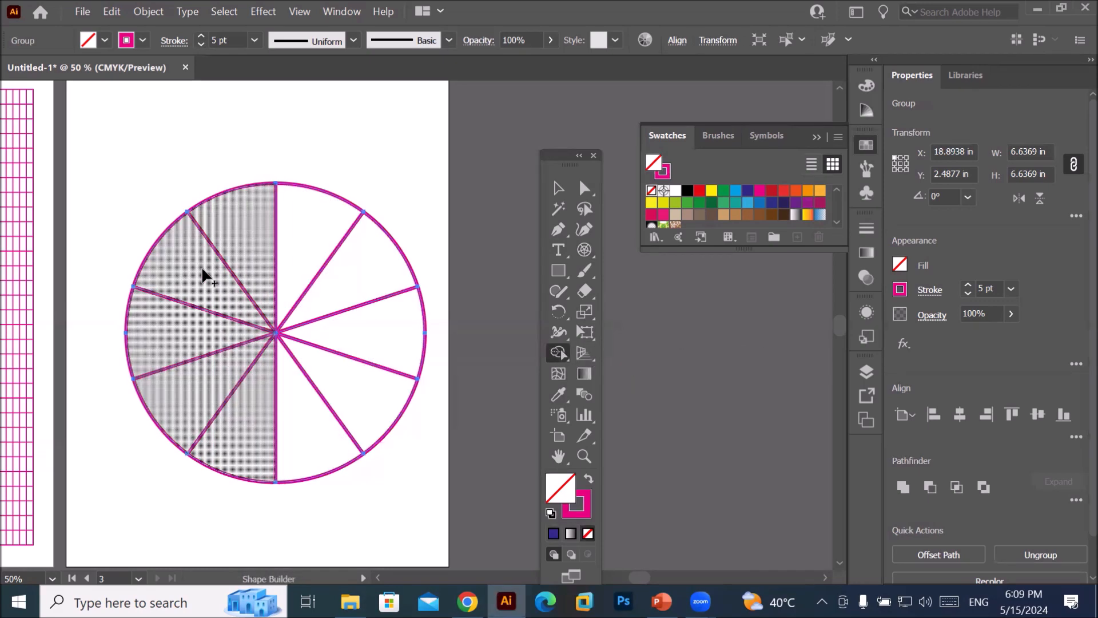
mouse_move(309, 253)
mouse_down()
mouse_move(245, 237)
mouse_move(196, 302)
mouse_move(236, 403)
mouse_move(259, 414)
mouse_up()
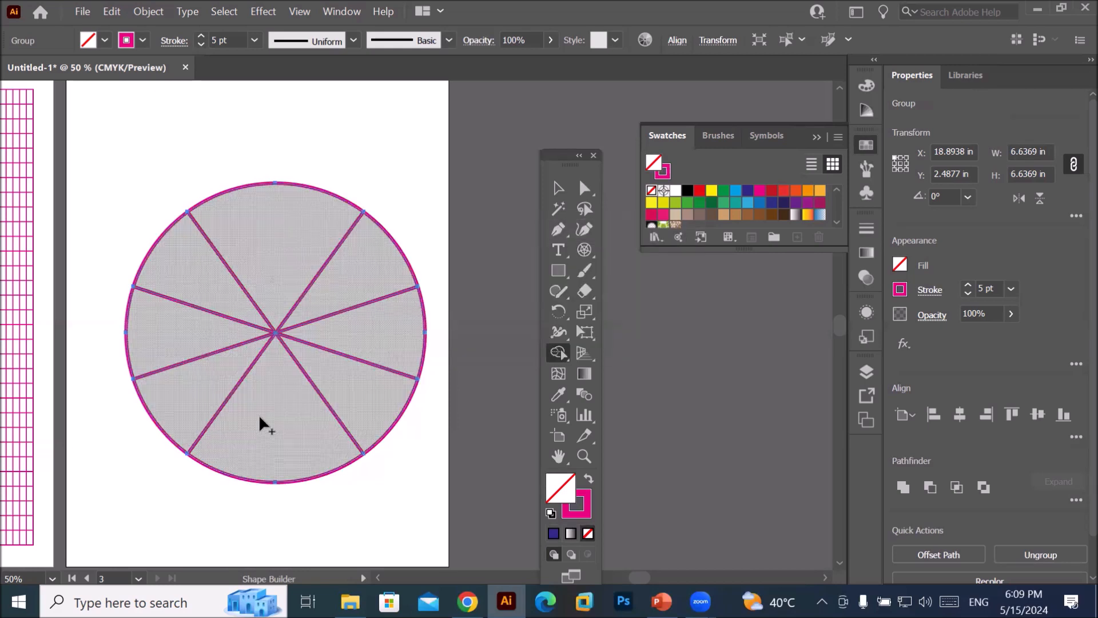
mouse_move(308, 251)
mouse_down()
mouse_move(389, 358)
mouse_move(373, 432)
mouse_up()
mouse_move(316, 413)
mouse_down()
mouse_move(393, 397)
mouse_move(385, 395)
mouse_up()
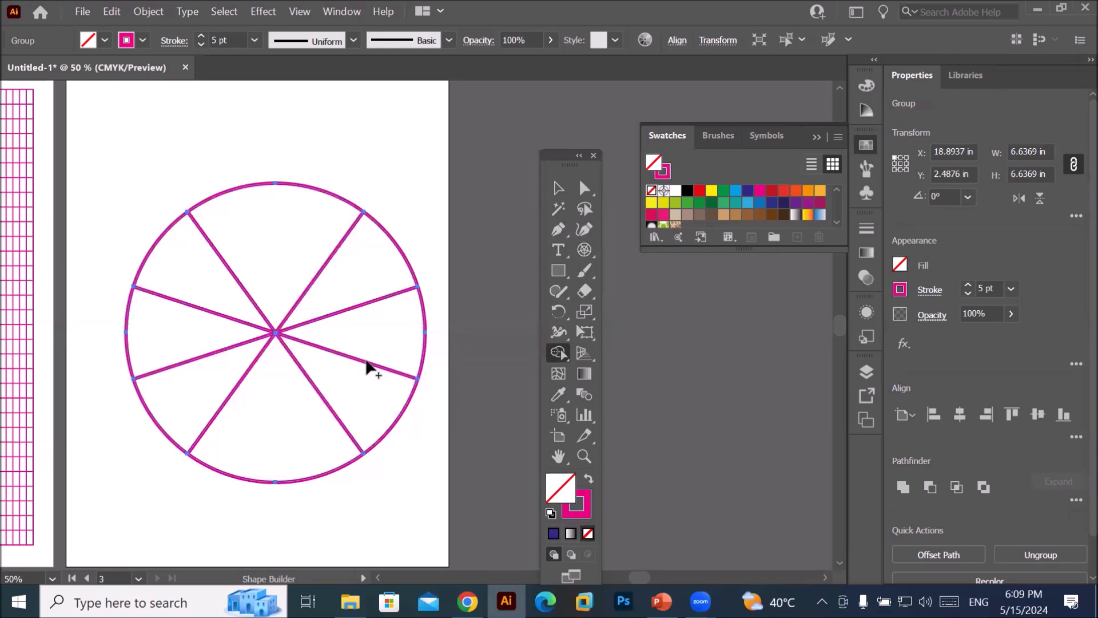
mouse_move(372, 356)
mouse_down()
mouse_move(368, 379)
mouse_move(314, 411)
mouse_up()
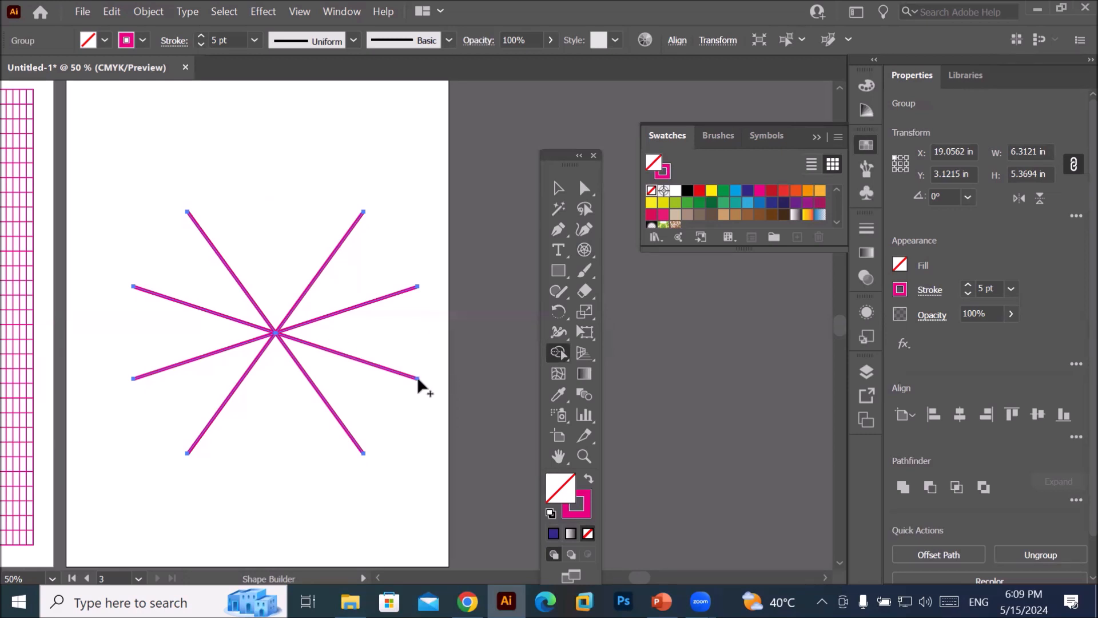
- Delete the four spokes on the right half of the figure using the Direct Selection tool
click(584, 188)
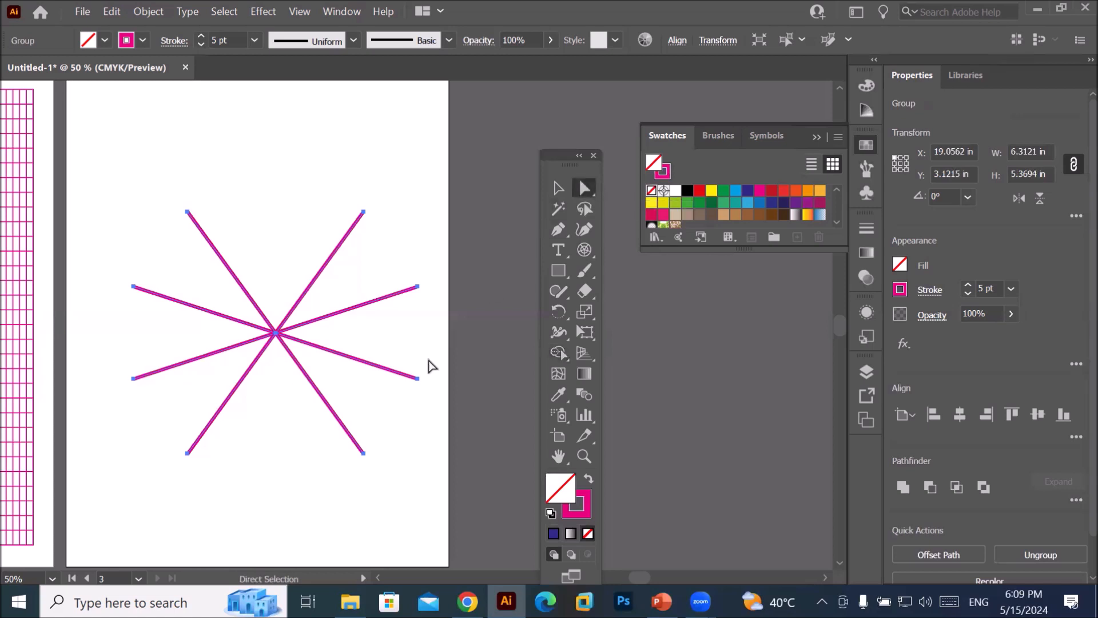
click(417, 379)
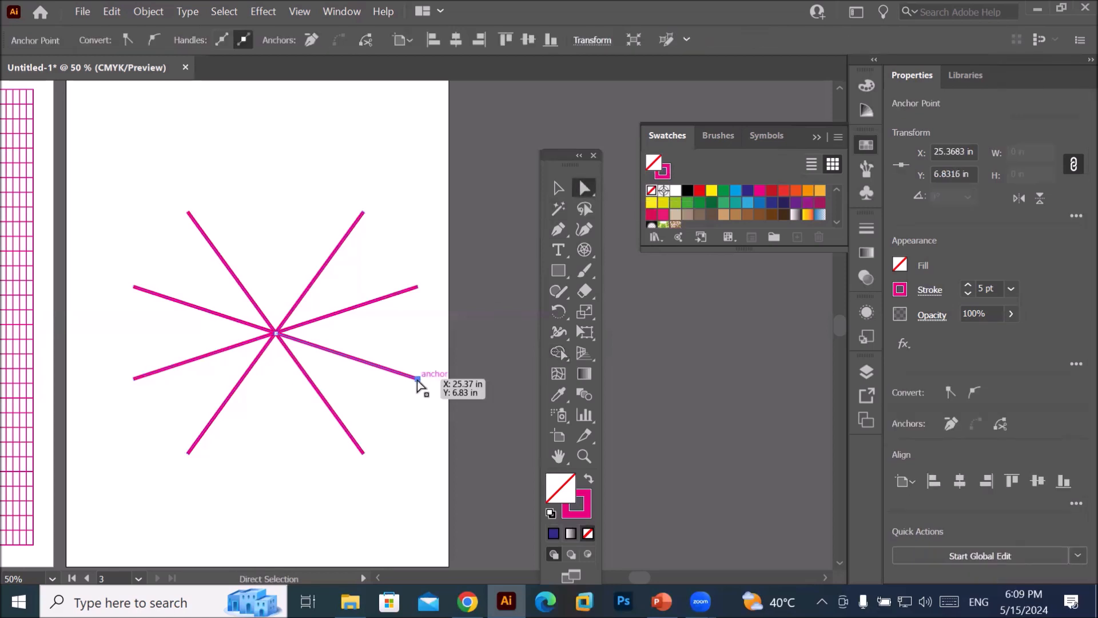
key(Delete)
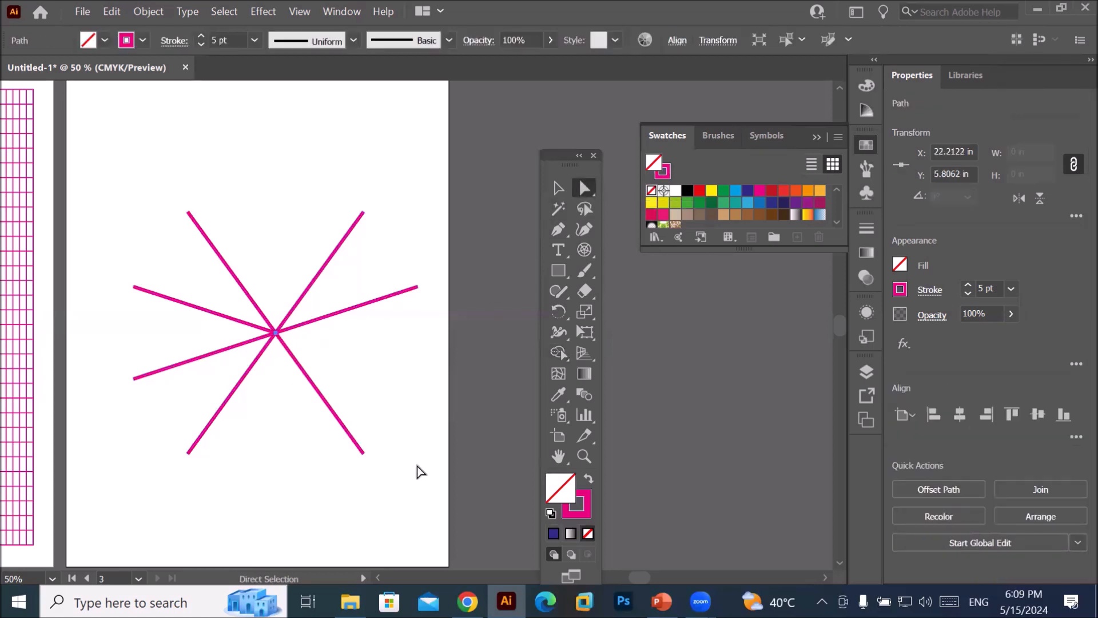
click(363, 453)
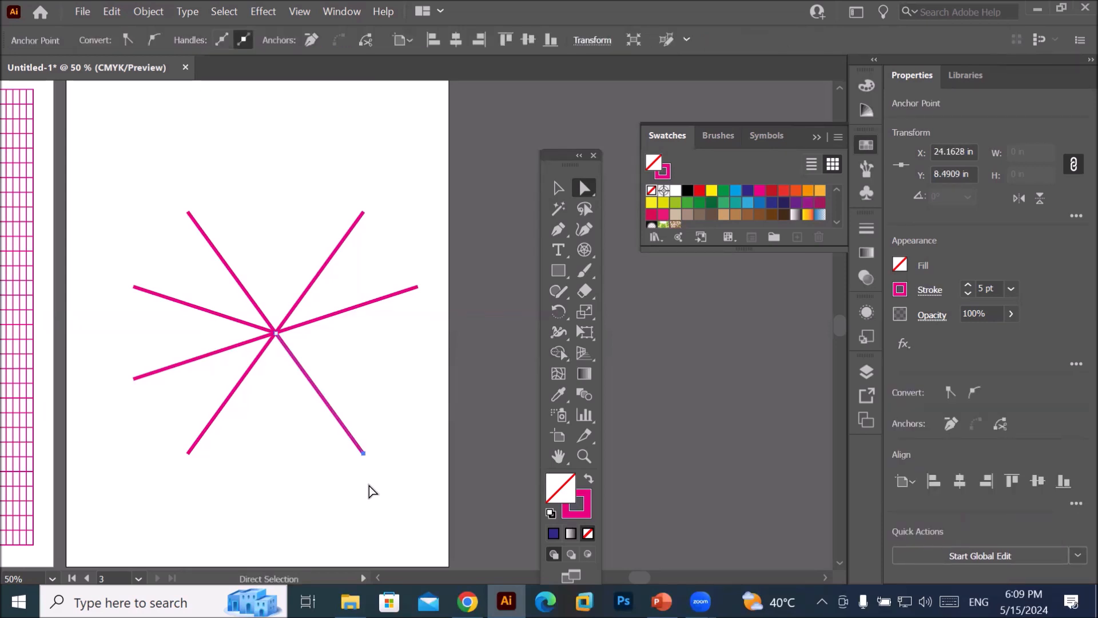
key(Delete)
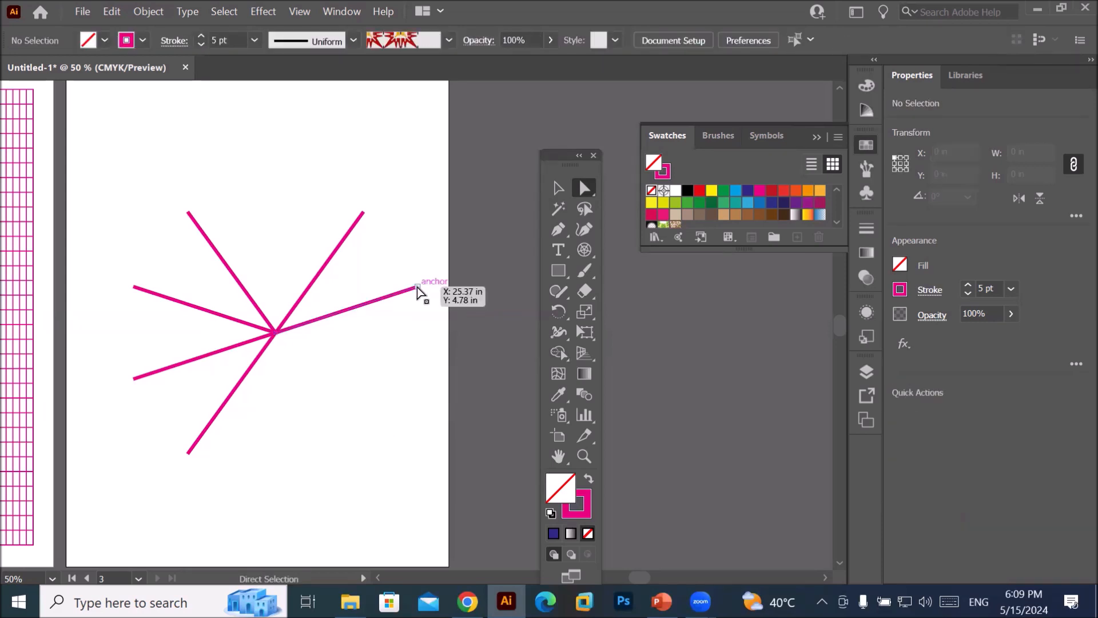
click(416, 288)
key(Delete)
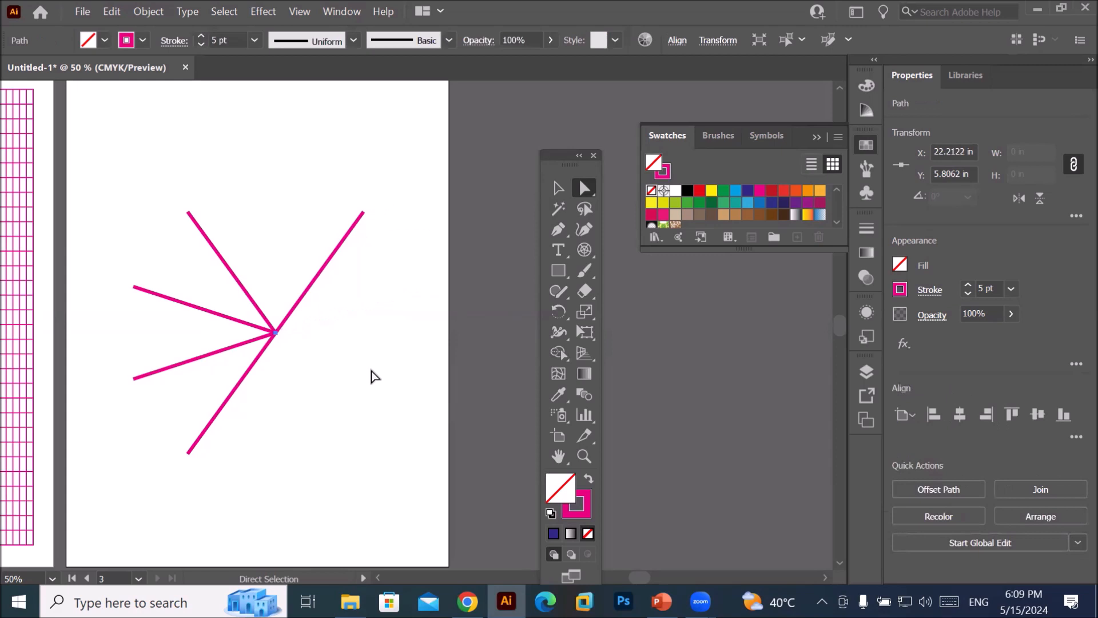
click(364, 213)
key(Delete)
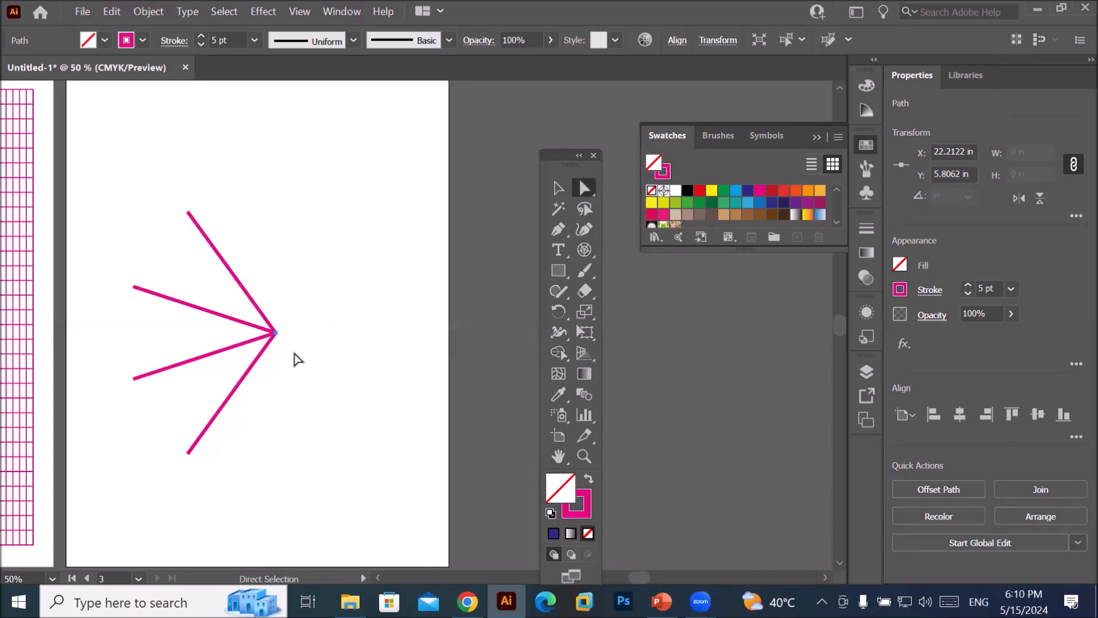
- Select the four remaining spokes and apply the wavy, double-bulge variable width profile to their strokes
click(561, 188)
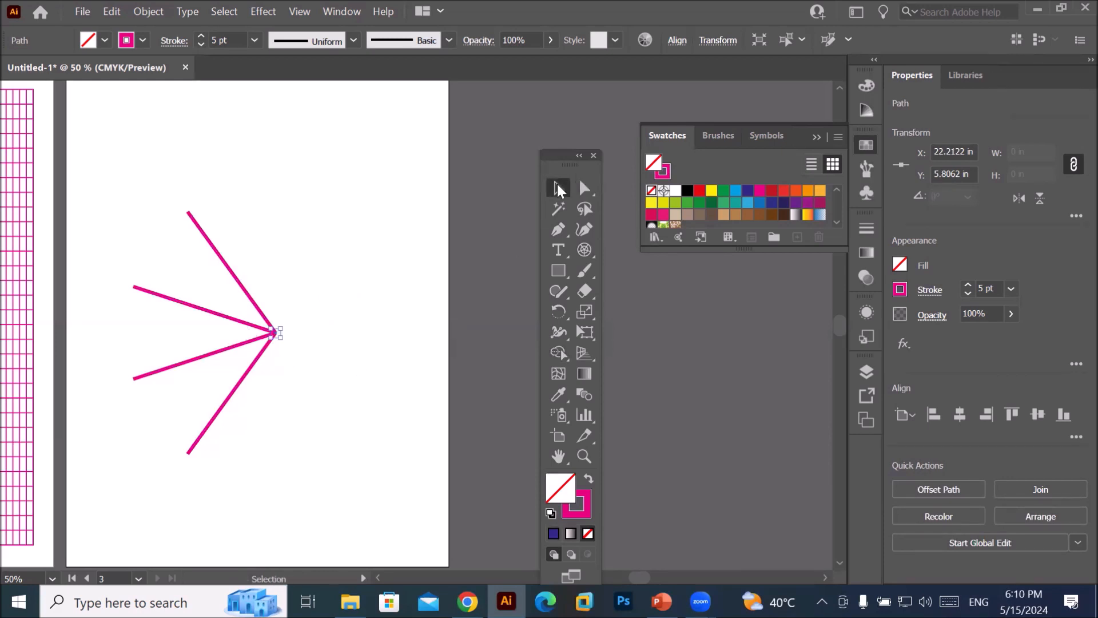
click(204, 34)
click(203, 35)
click(203, 35)
click(204, 34)
click(204, 34)
drag(117, 181, 320, 373)
scroll(333, 263, down, 1)
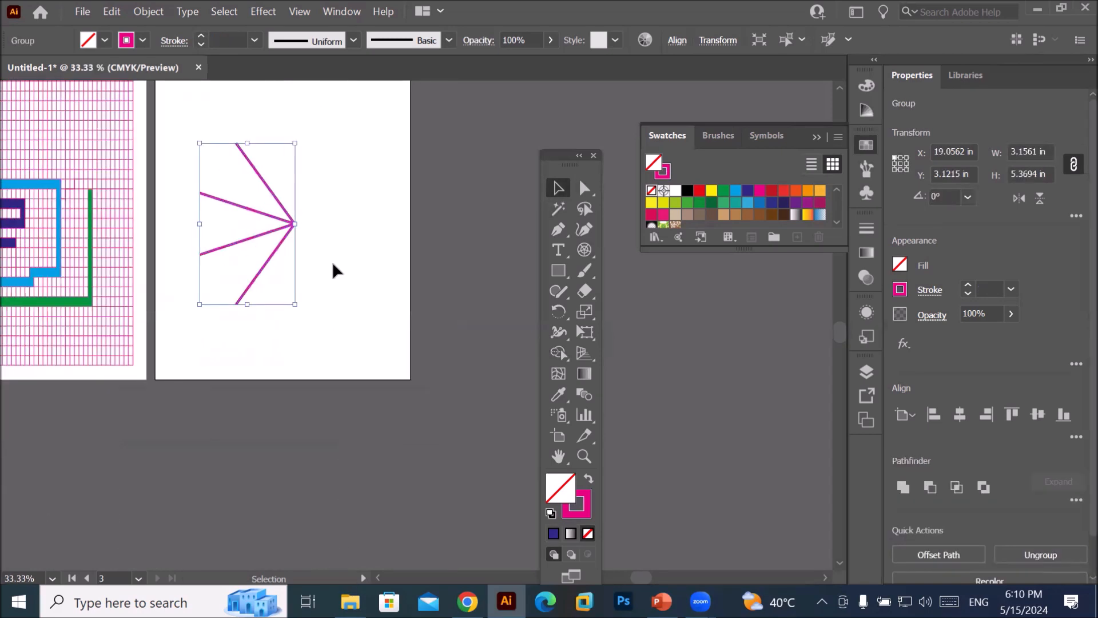
click(354, 36)
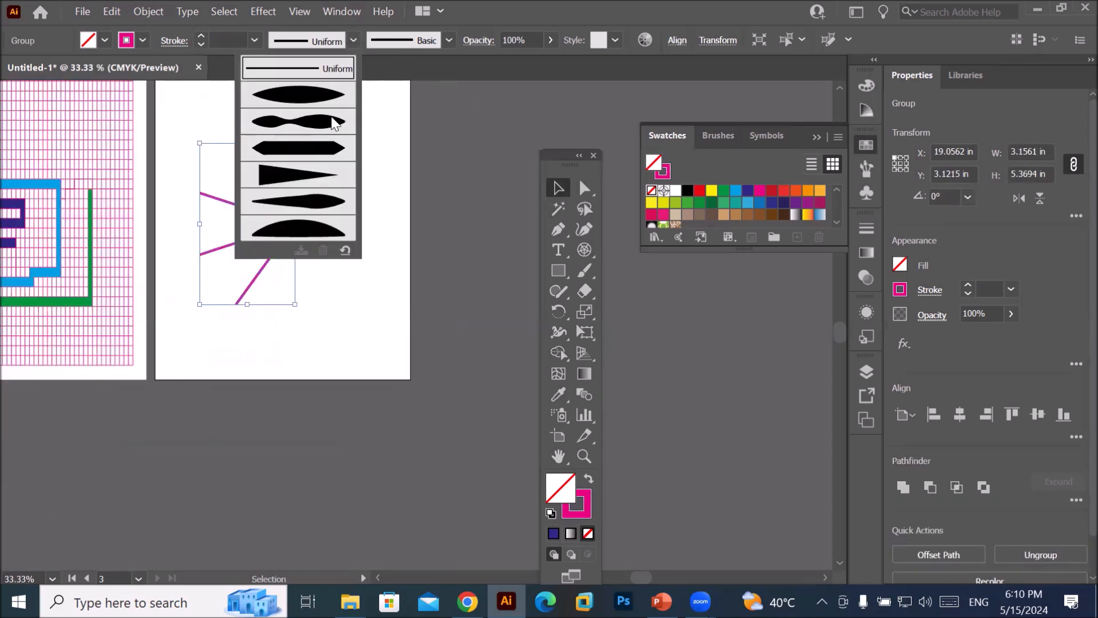
click(331, 120)
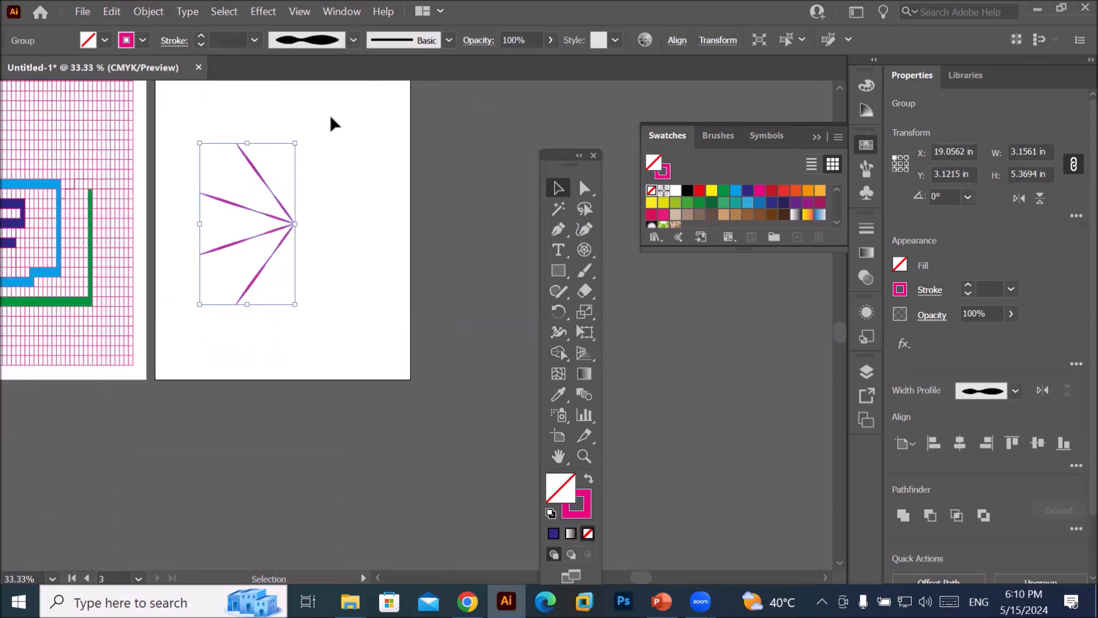
- Increase the stroke weight of the selected spokes to 20 pt to form petals
click(200, 32)
click(200, 32)
click(199, 31)
click(200, 31)
click(199, 31)
click(199, 31)
click(199, 31)
click(199, 31)
click(199, 31)
click(199, 31)
click(199, 30)
click(200, 31)
click(199, 31)
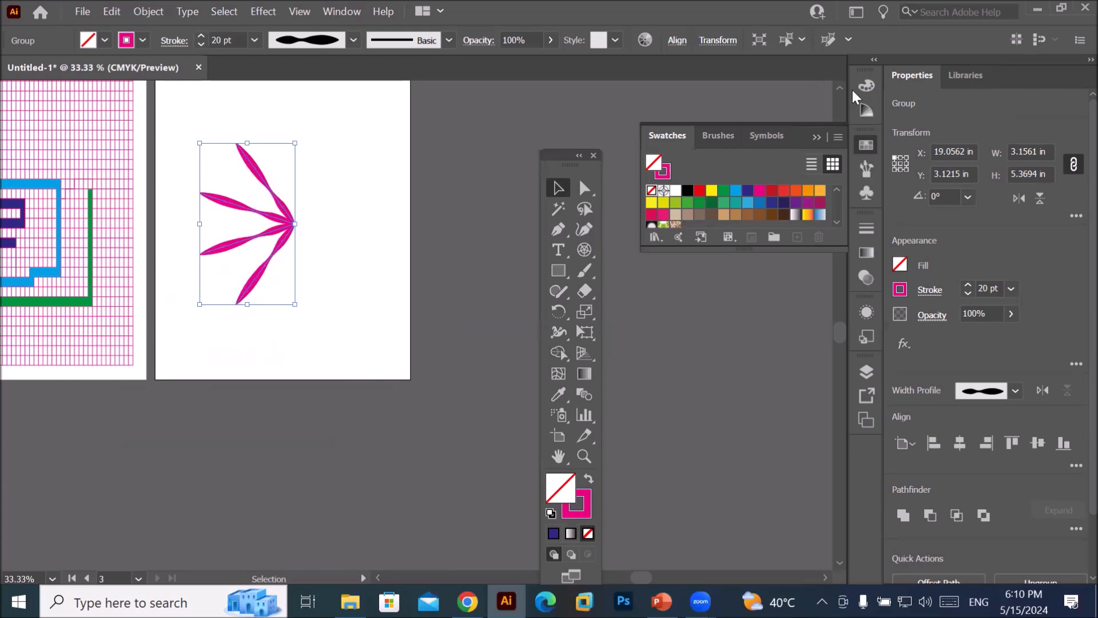
- Scale the petal group down to about 1.34 by 2.28 in and place it near the artboard's top centre, rotated to fan upward
scroll(373, 353, up, 2)
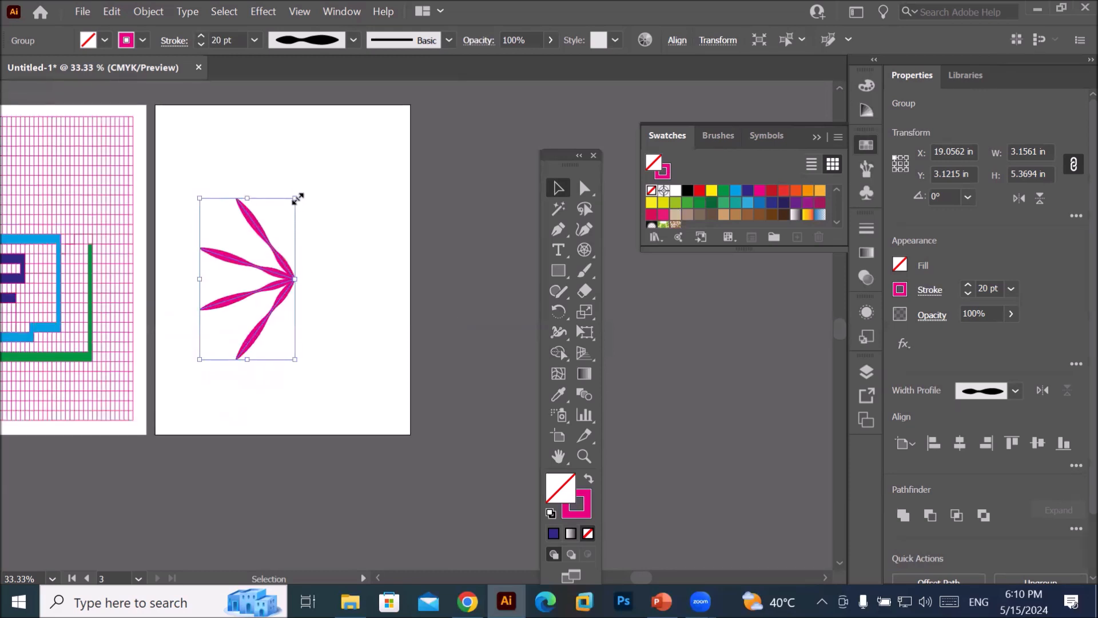
drag(297, 197, 240, 291)
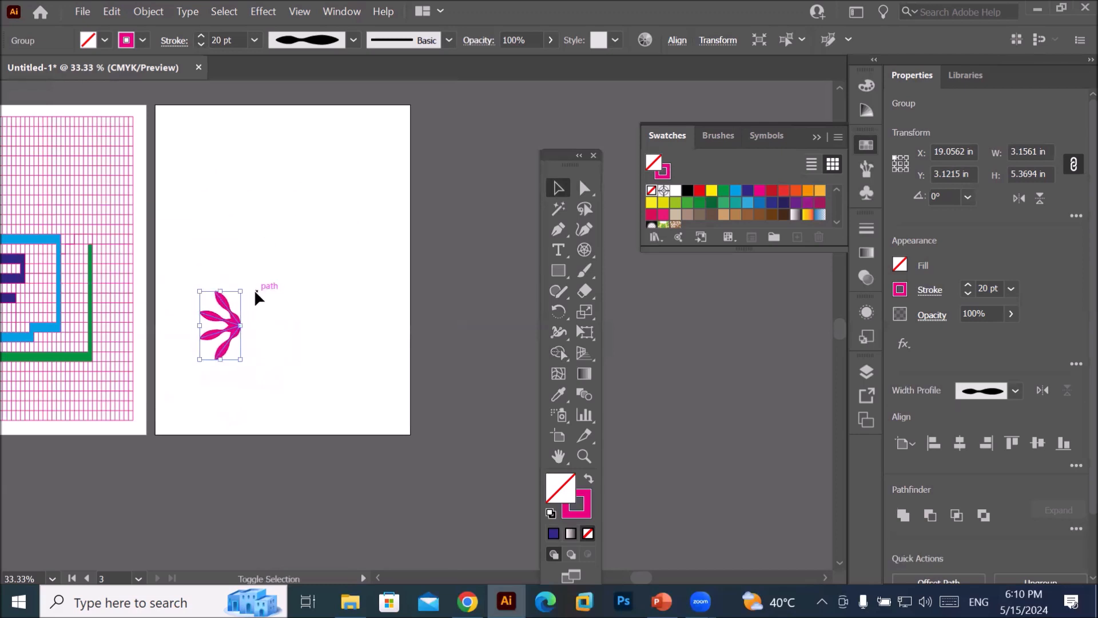
drag(234, 330, 256, 192)
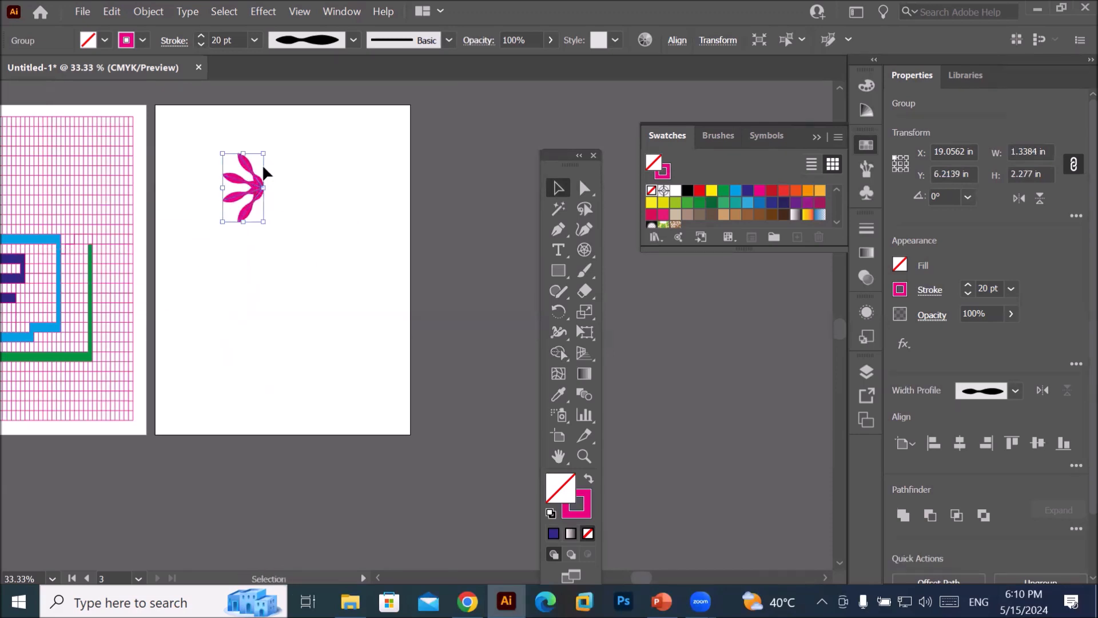
drag(267, 148, 289, 203)
click(285, 279)
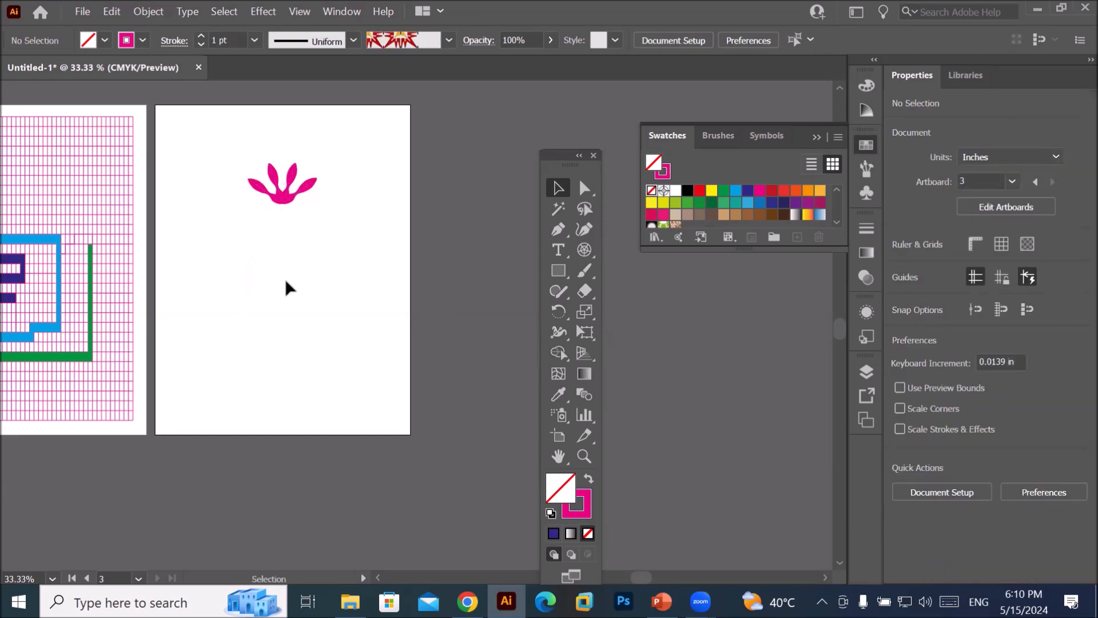
- Create a copy of the petal group rotated 30° around a point just below its base
click(285, 203)
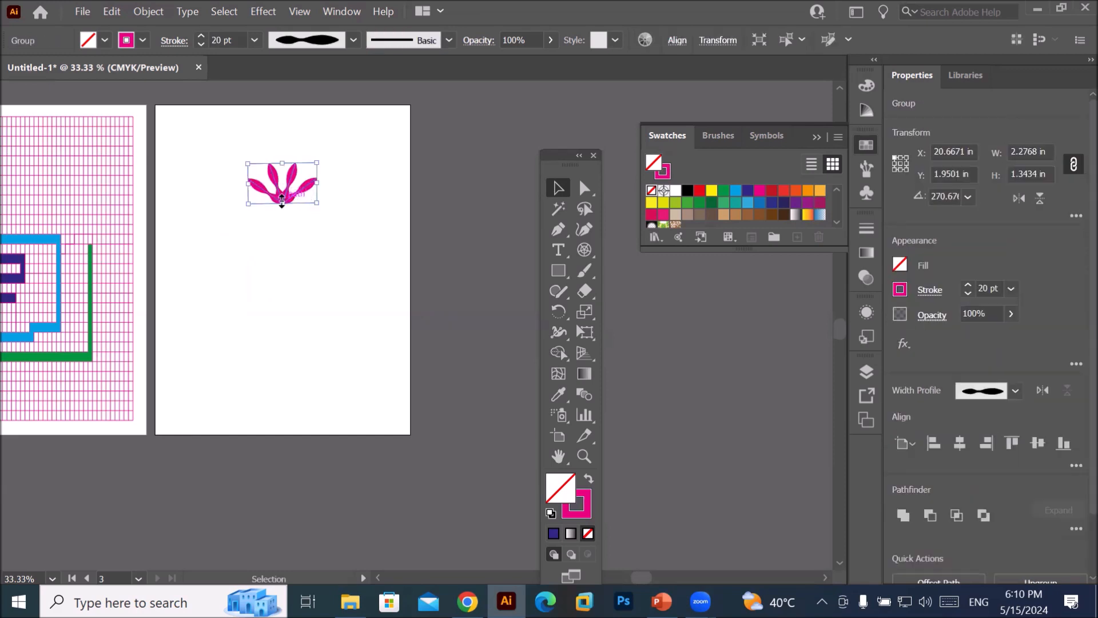
key(r)
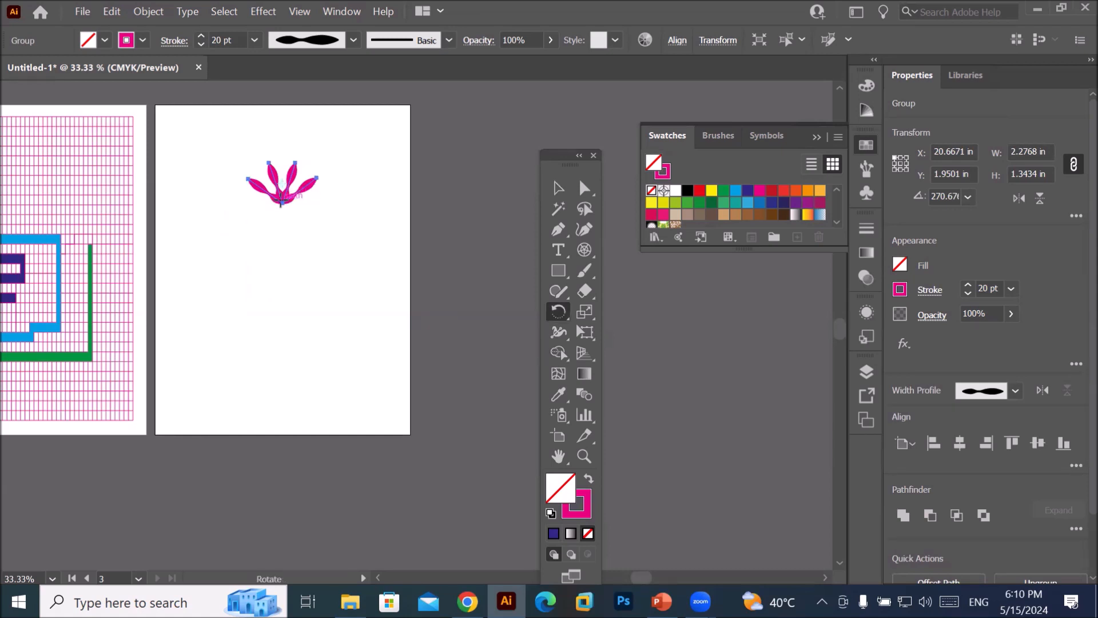
alt+click(284, 231)
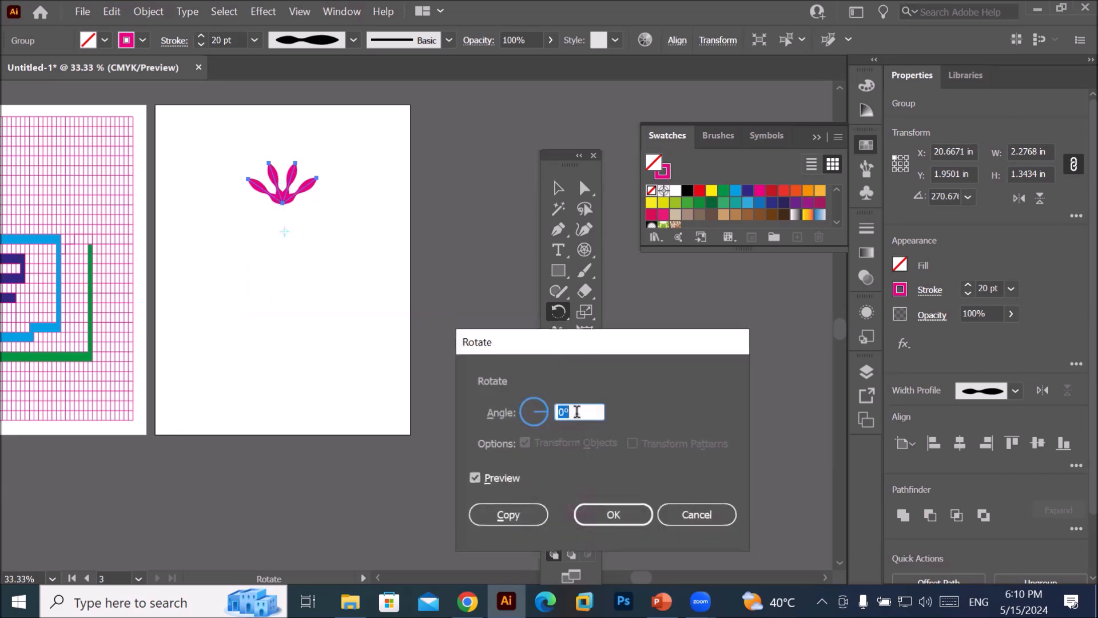
text(30)
click(508, 515)
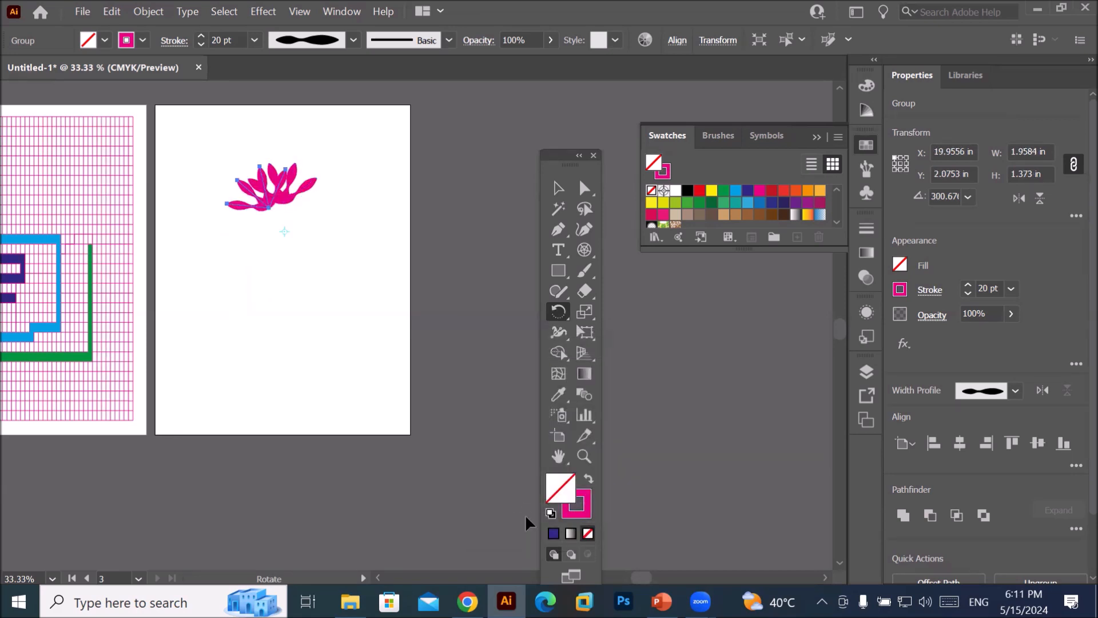
- Undo the 30° copy and create three copies of the petal group in 90° increments around a point farther below its base
key(ctrl+z)
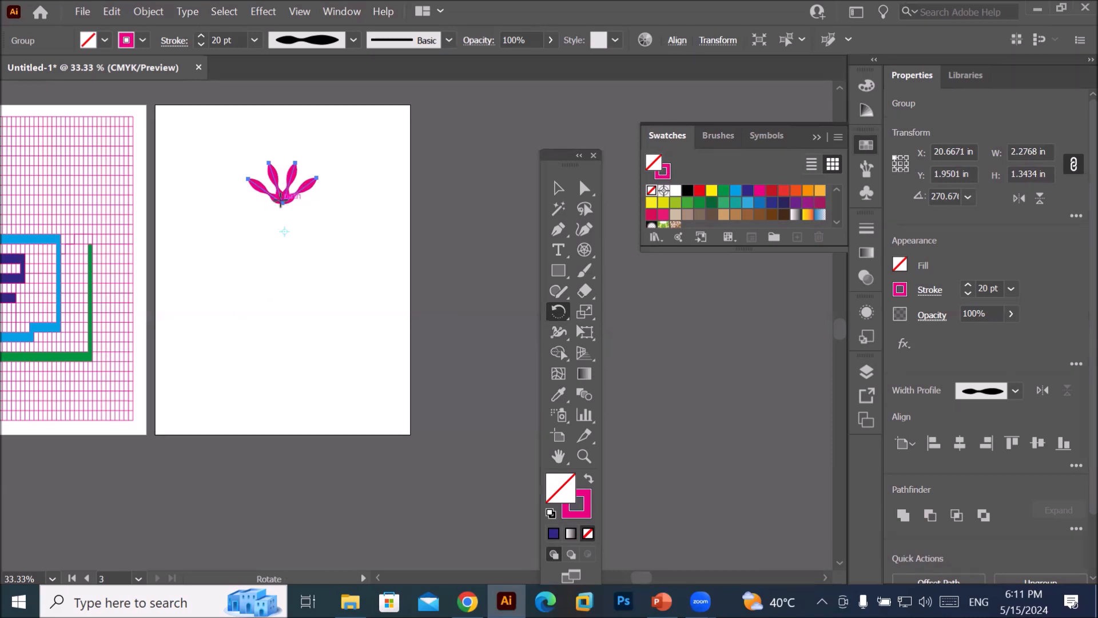
click(285, 248)
alt+click(284, 248)
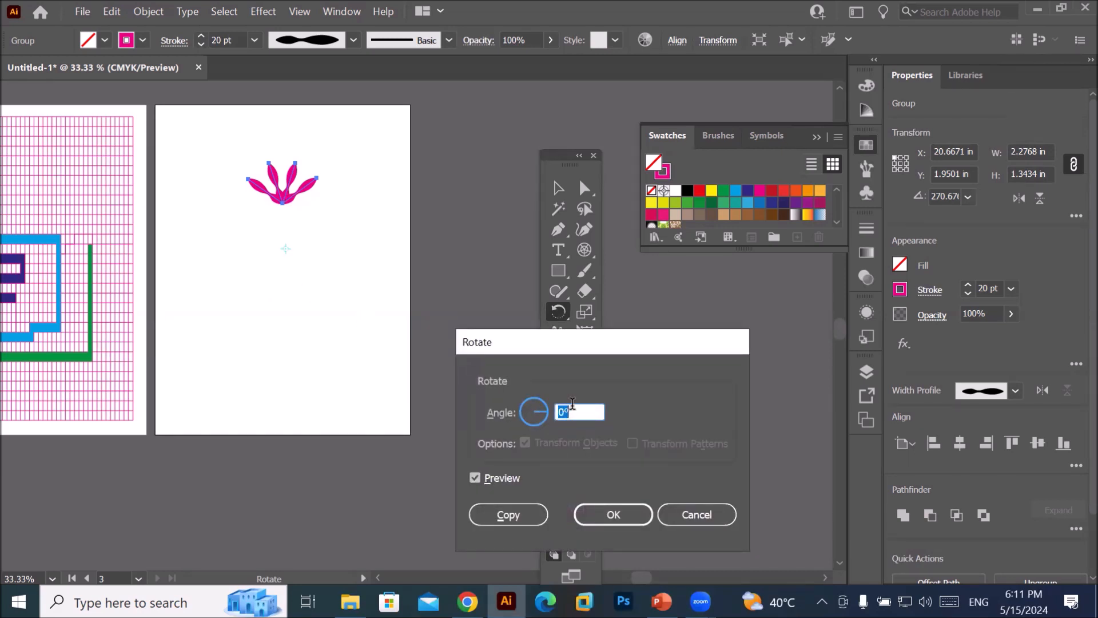
text(90)
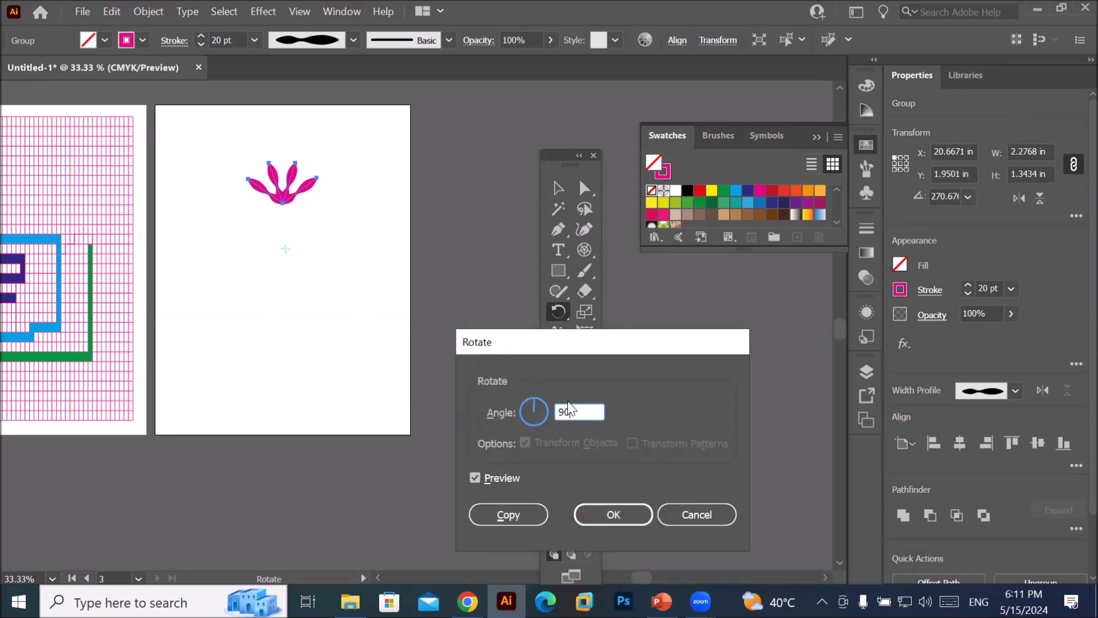
click(509, 516)
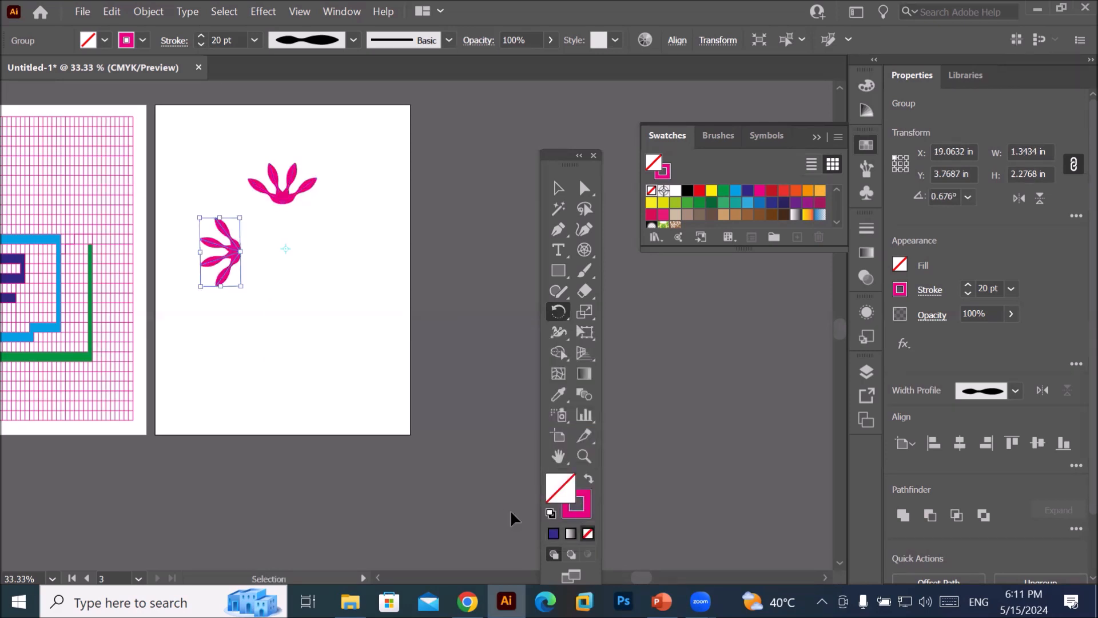
key(ctrl+d)
key(ctrl+d)
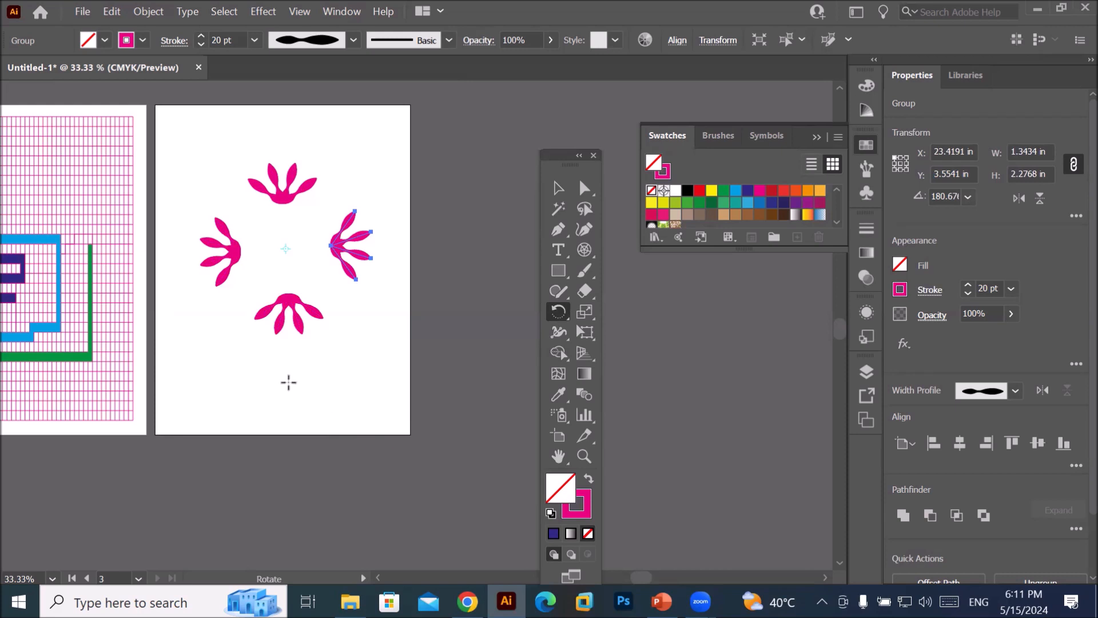
- Select all four petal groups and delete them from the artboard
click(558, 188)
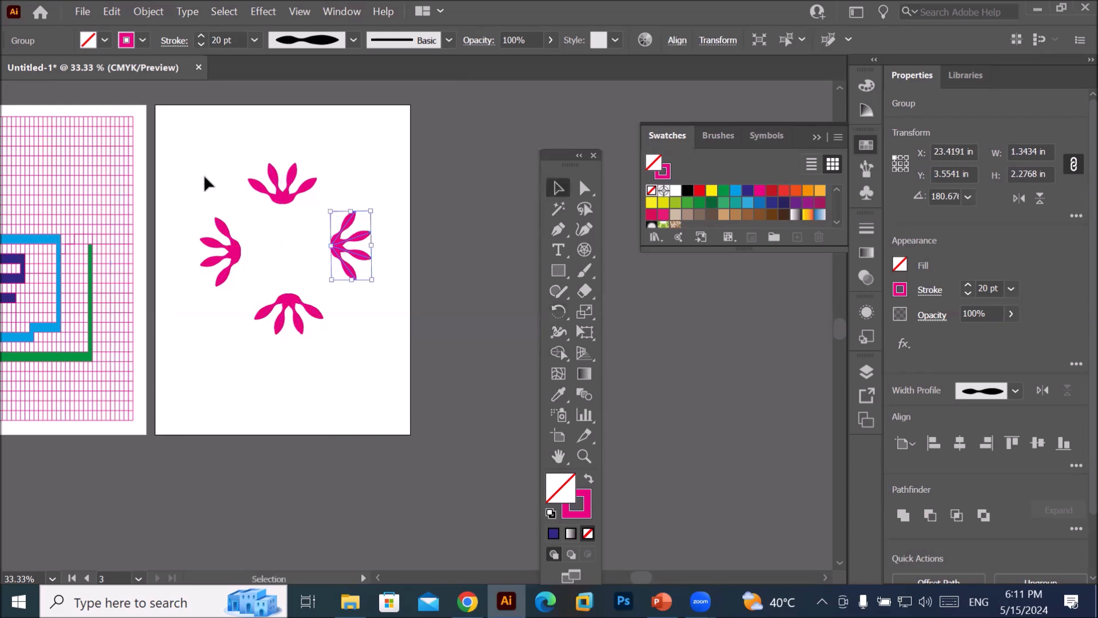
drag(182, 153, 384, 345)
drag(345, 251, 354, 286)
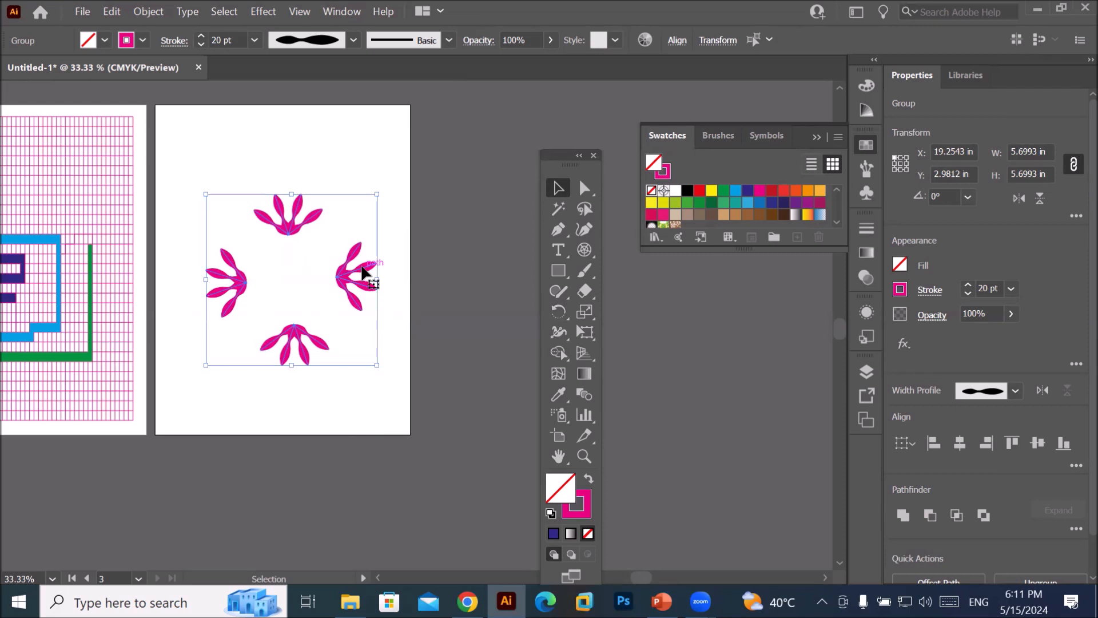
key(Delete)
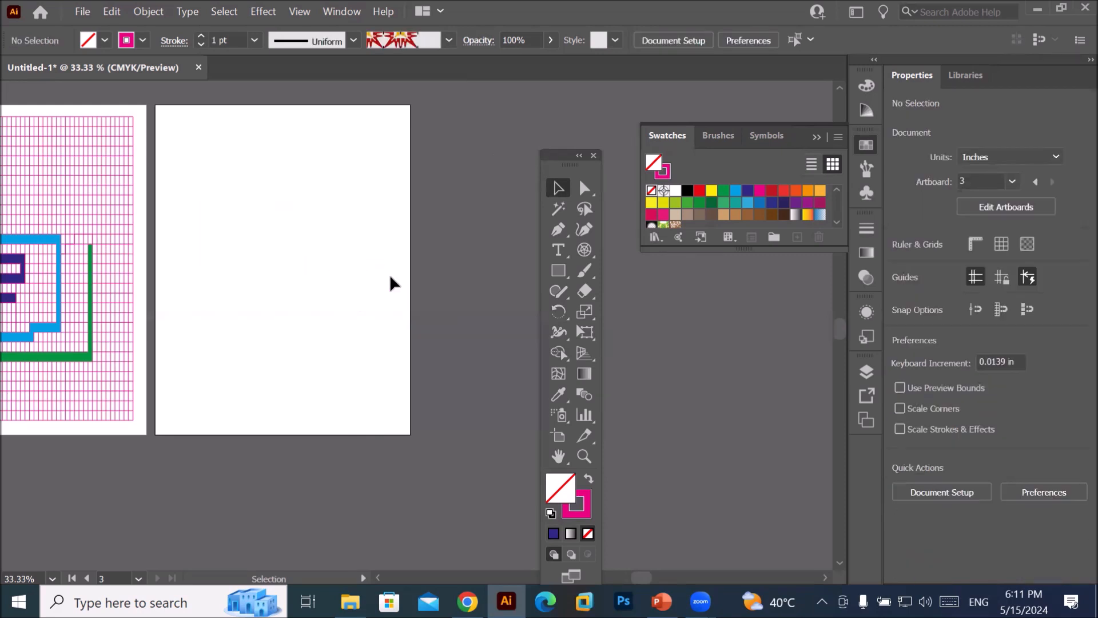
- Configure the Polar Grid tool with 20 concentric dividers and 0 radial dividers
click(584, 252)
double_click(584, 251)
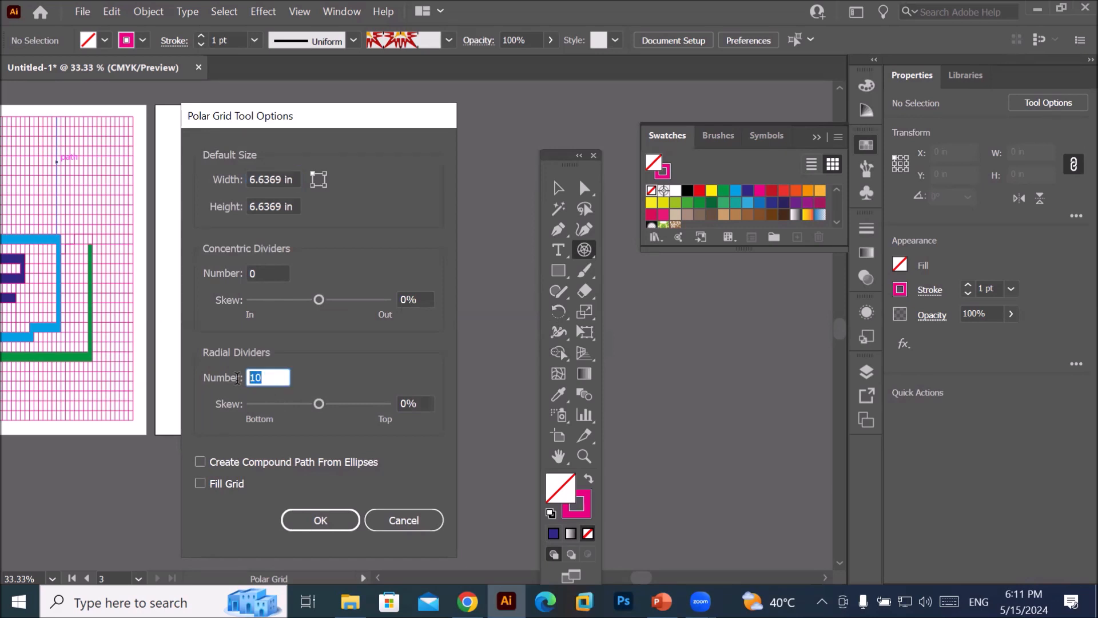
text(0)
click(264, 273)
drag(212, 280, 119, 320)
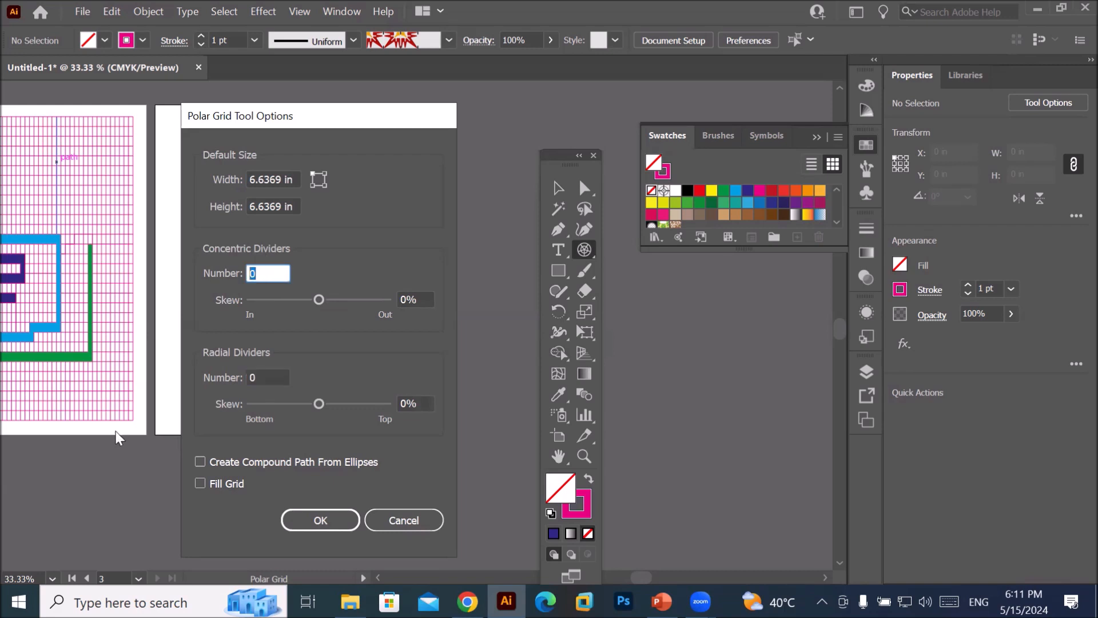
text(20)
click(318, 524)
- Draw a circular polar grid of concentric rings about 6.69 in wide on the empty artboard
drag(187, 157, 473, 219)
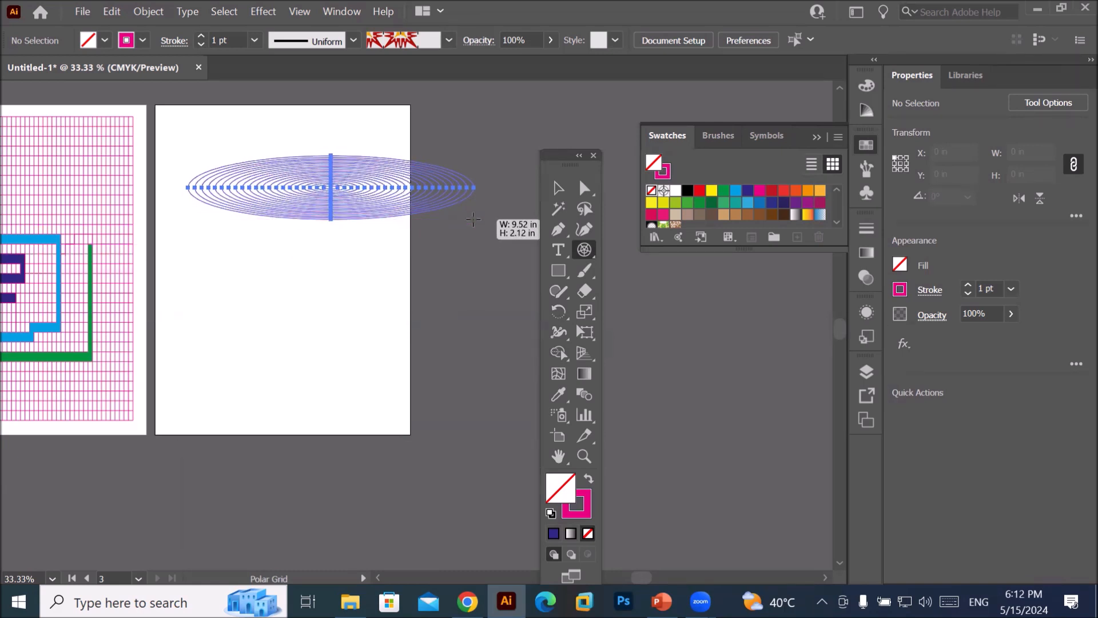
drag(473, 219, 390, 330)
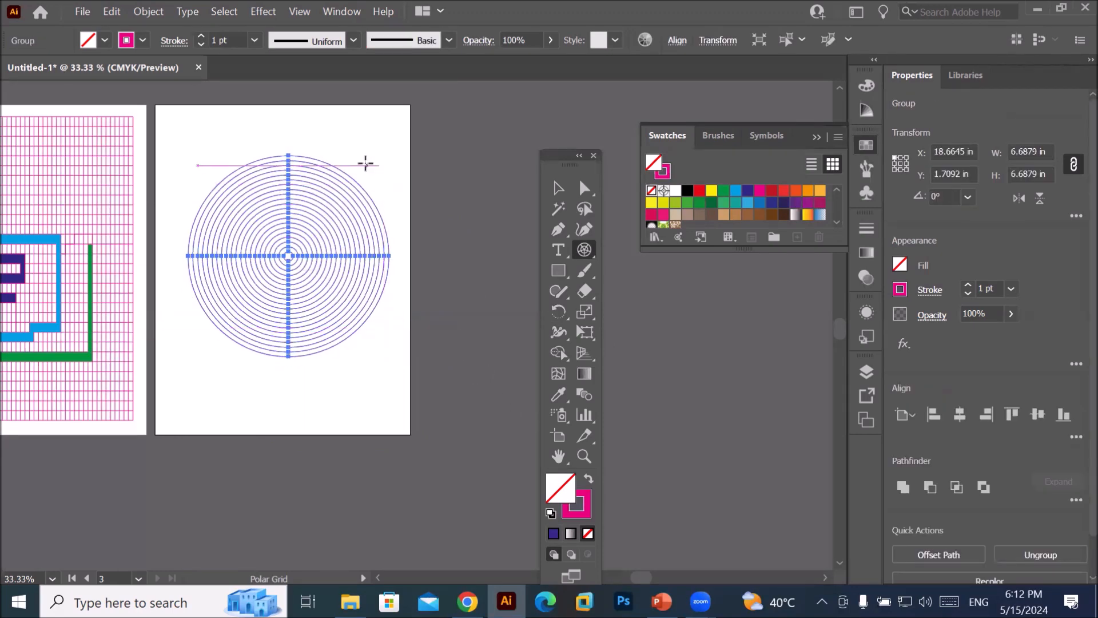
scroll(327, 156, up, 2)
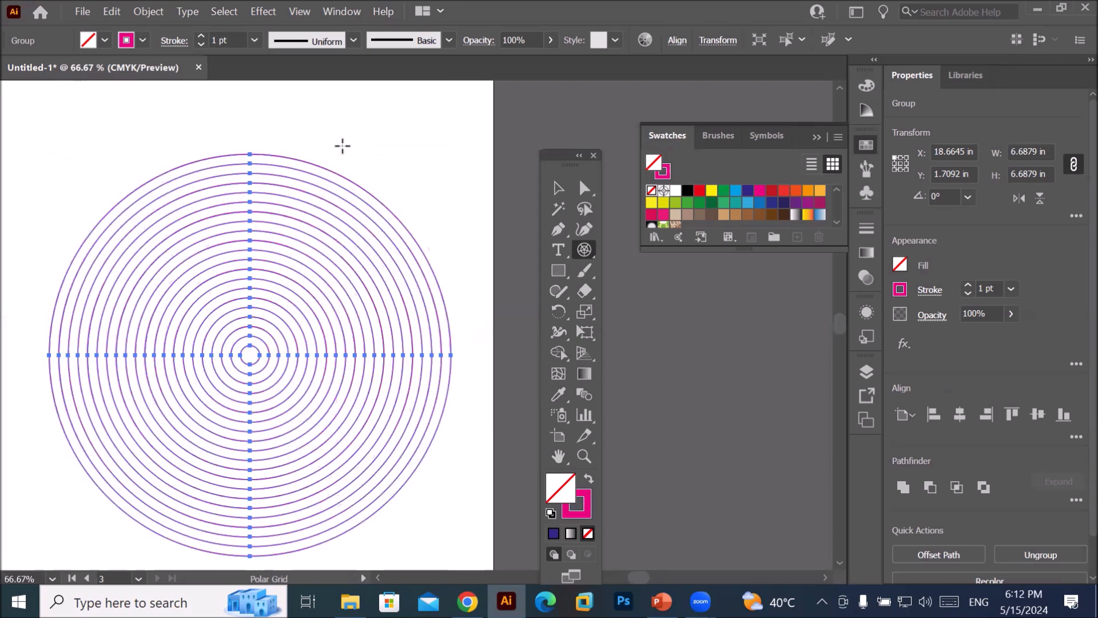
click(559, 188)
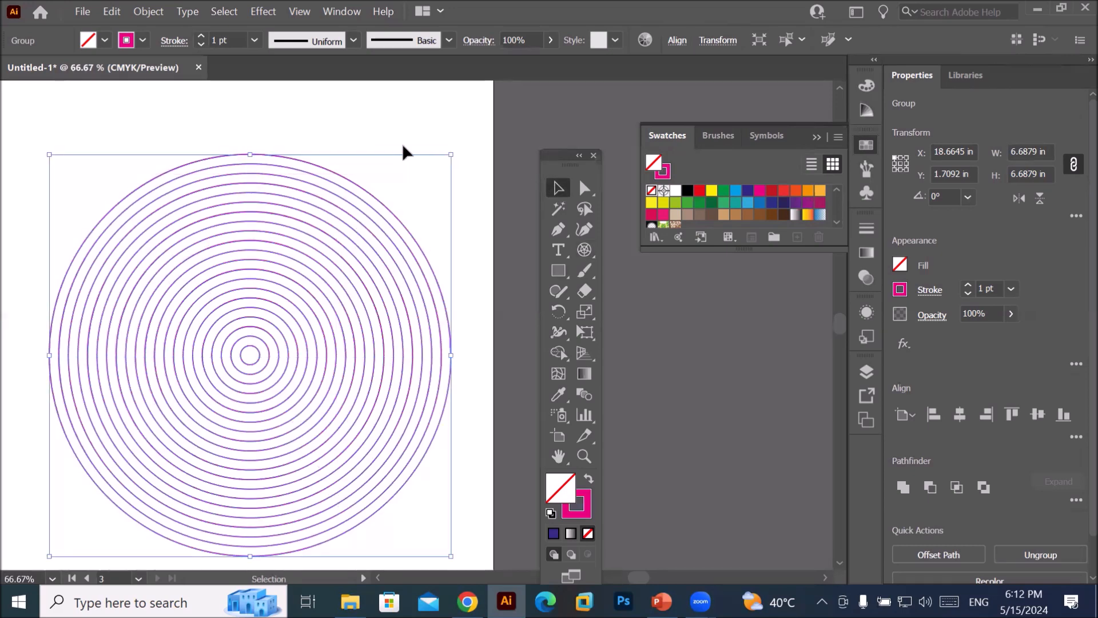
scroll(350, 237, up, 1)
scroll(347, 242, down, 2)
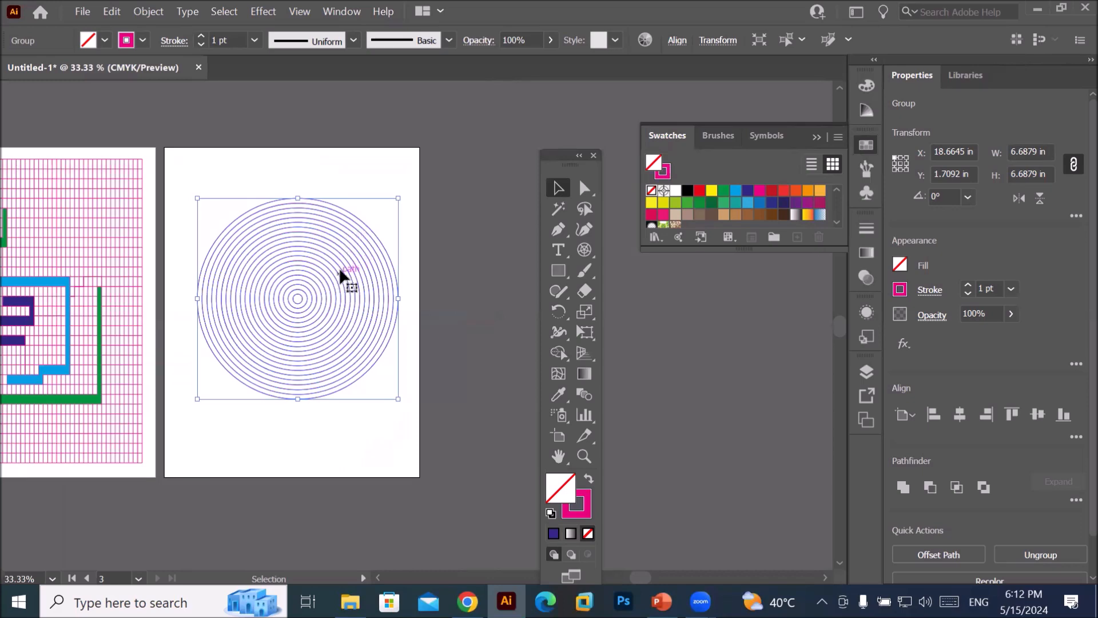
- Set the concentric rings' stroke to 3 pt and apply the elliptical variable width profile
click(200, 36)
click(201, 37)
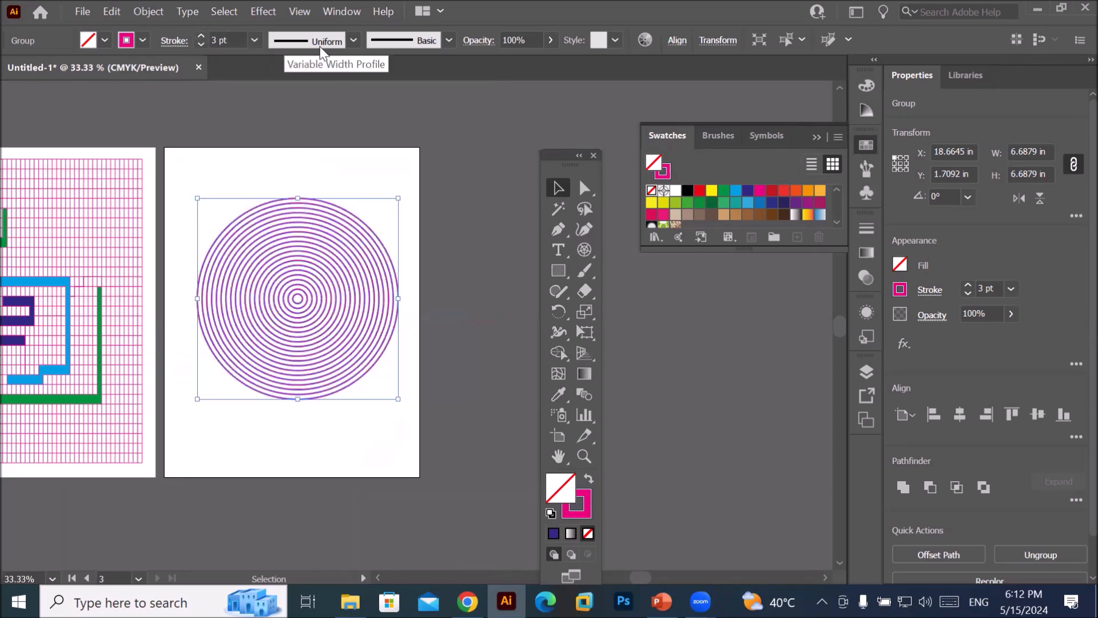
click(354, 42)
click(351, 91)
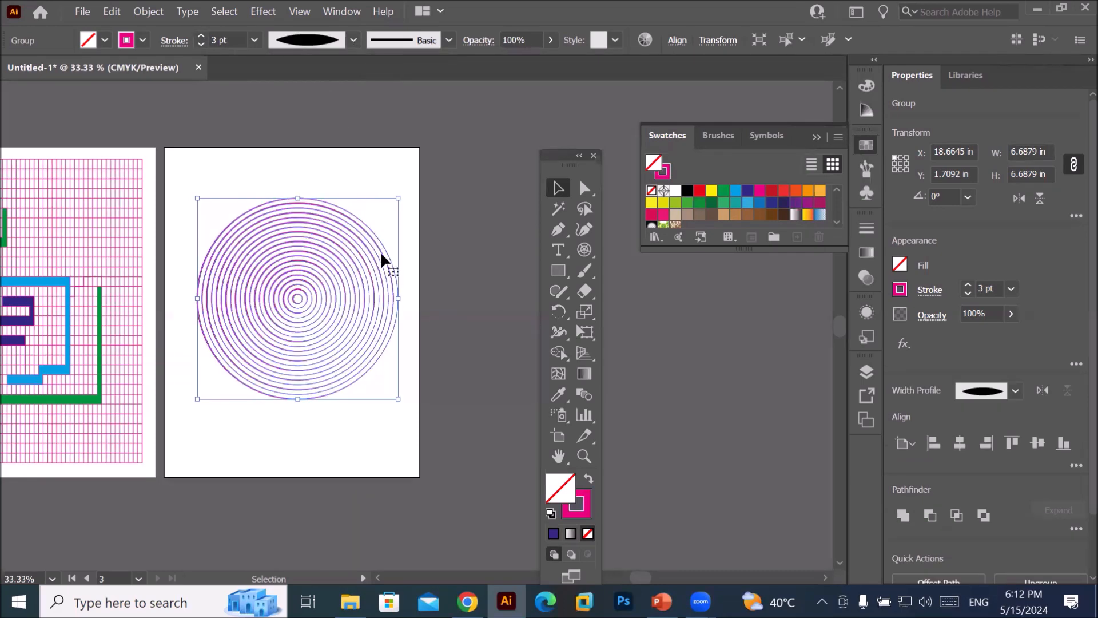
scroll(386, 279, up, 1)
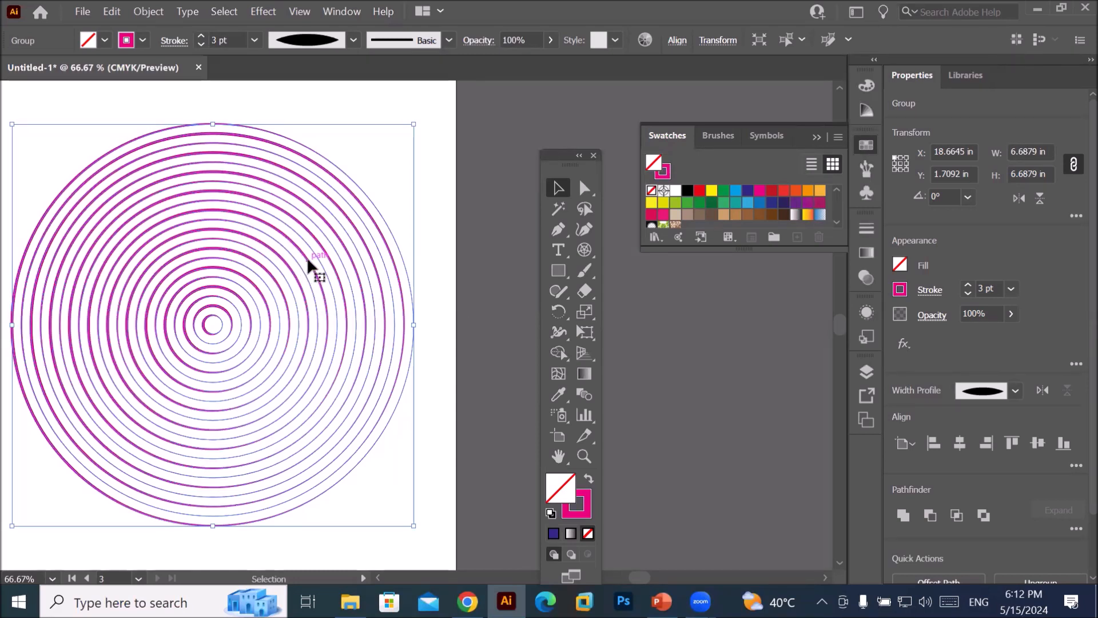
- Try lowering the concentric rings' opacity to 9% and return it to 100%
click(550, 39)
drag(509, 61, 487, 62)
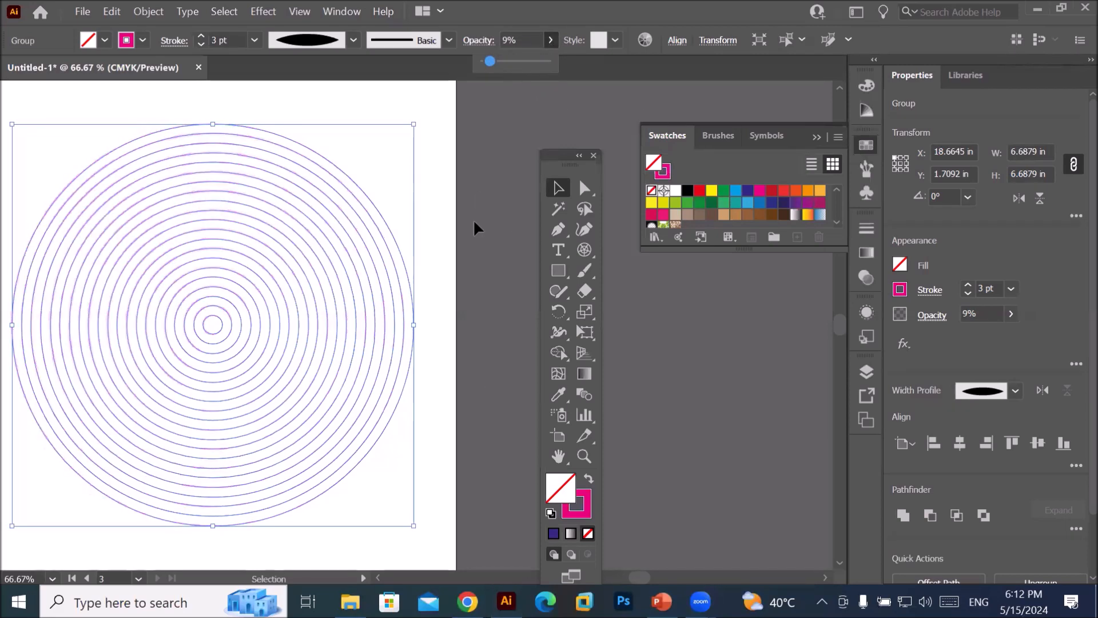
drag(507, 61, 551, 62)
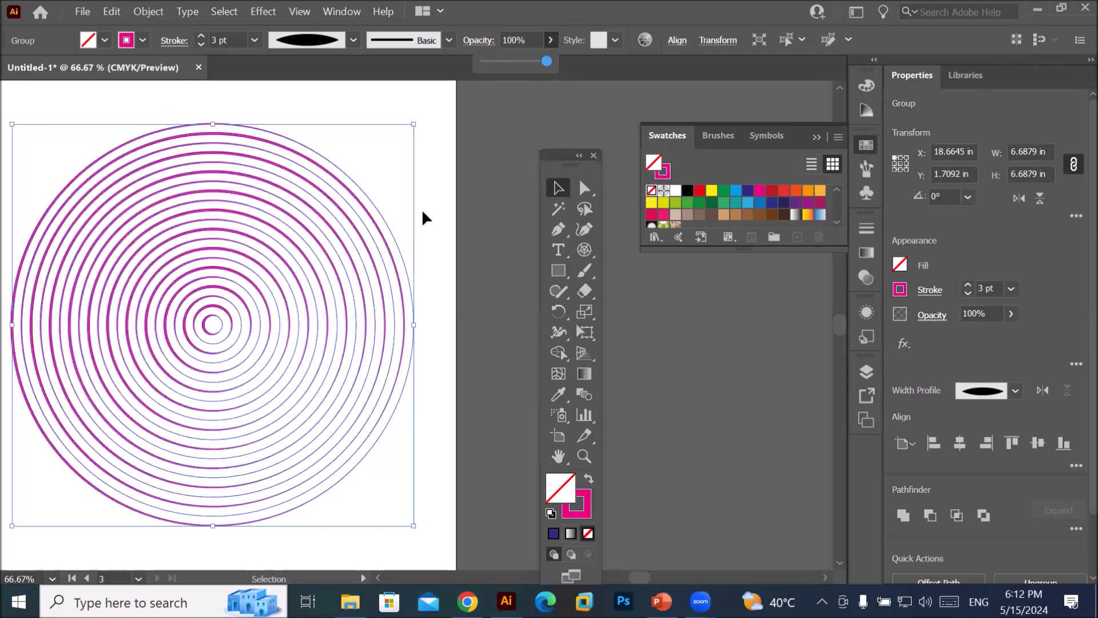
- Scale the concentric rings down to about 3.19 in wide and place them in the artboard's upper-left corner
scroll(406, 258, down, 3)
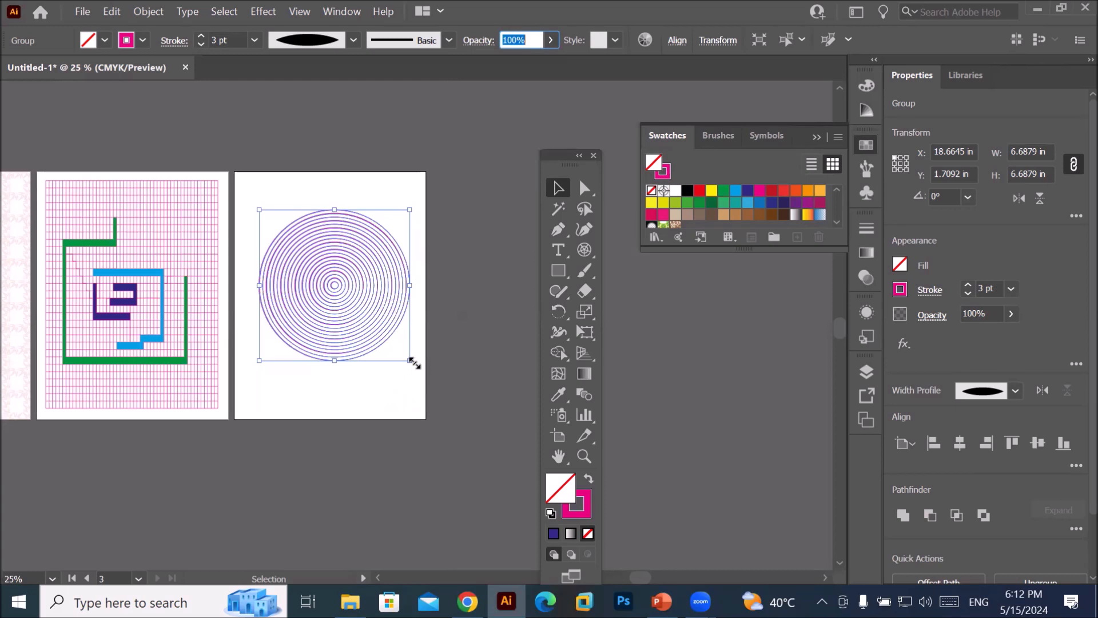
drag(409, 361, 282, 223)
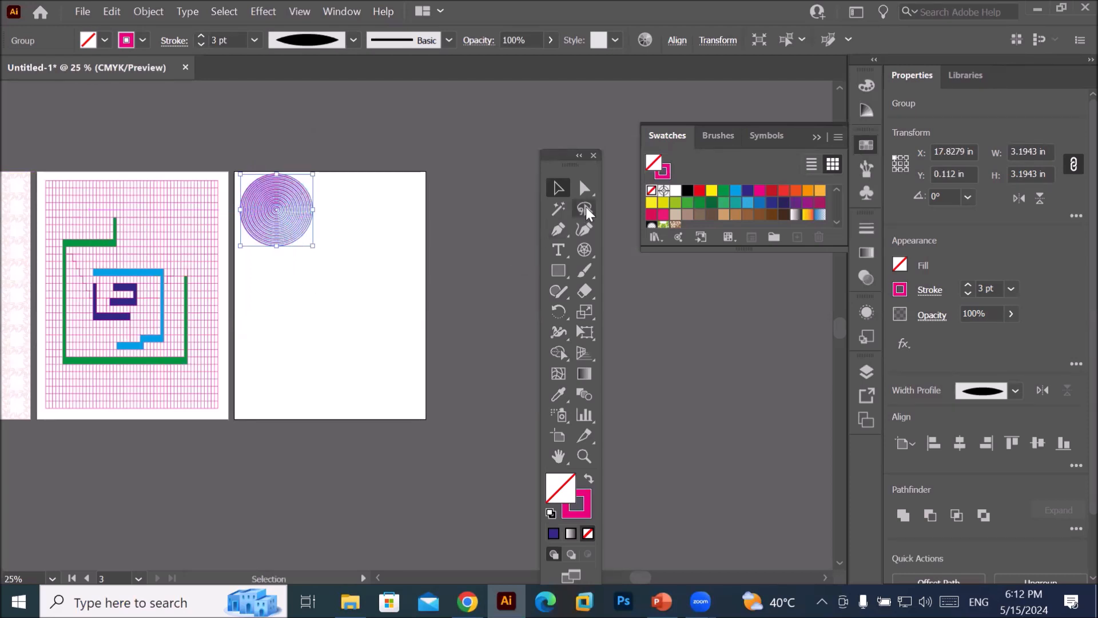
- Configure the Polar Grid tool with 0 concentric dividers and 20 radial dividers
double_click(584, 250)
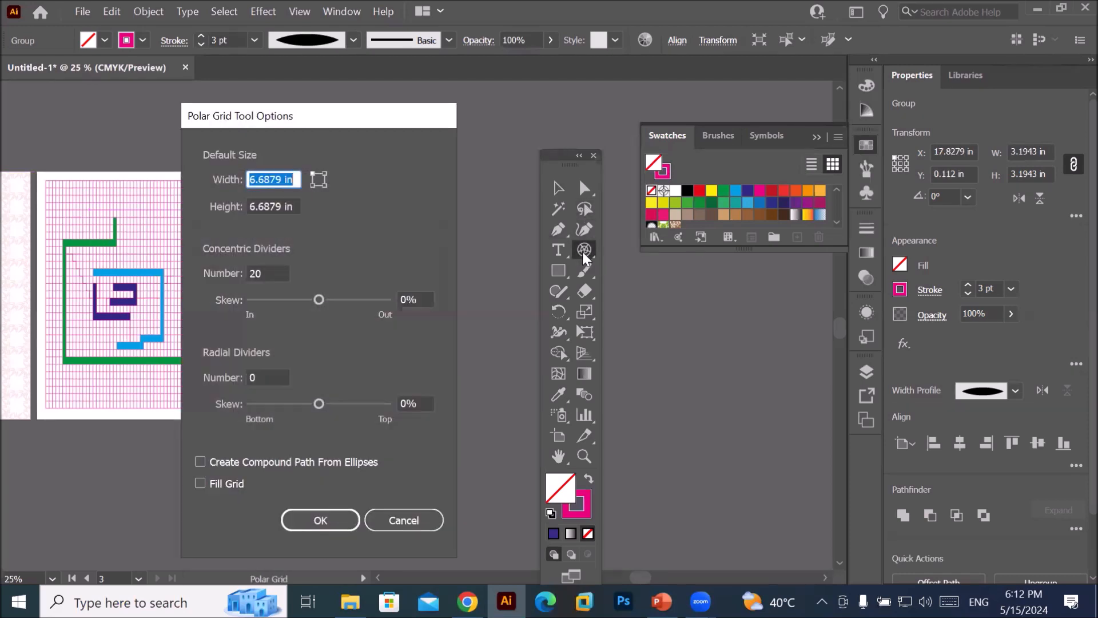
click(262, 276)
double_click(262, 276)
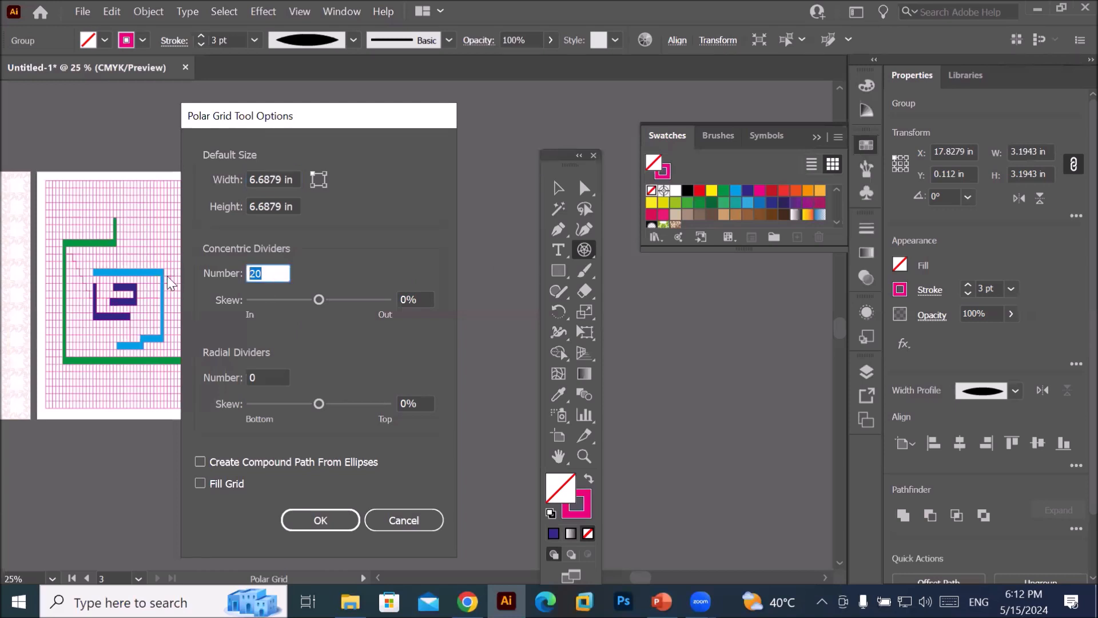
text(0)
double_click(274, 379)
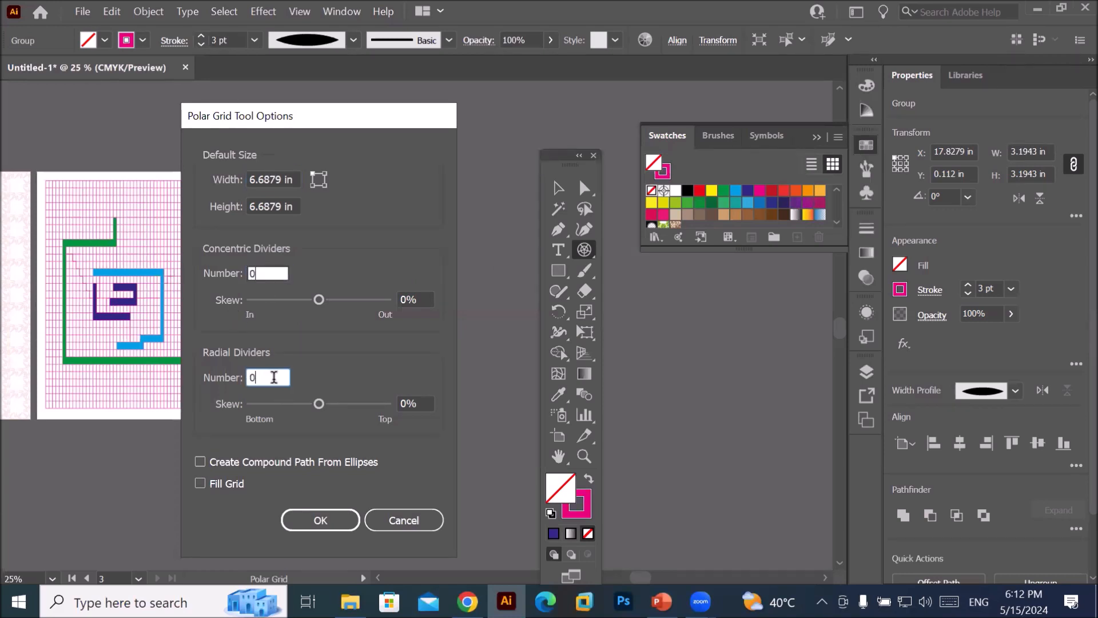
text(20)
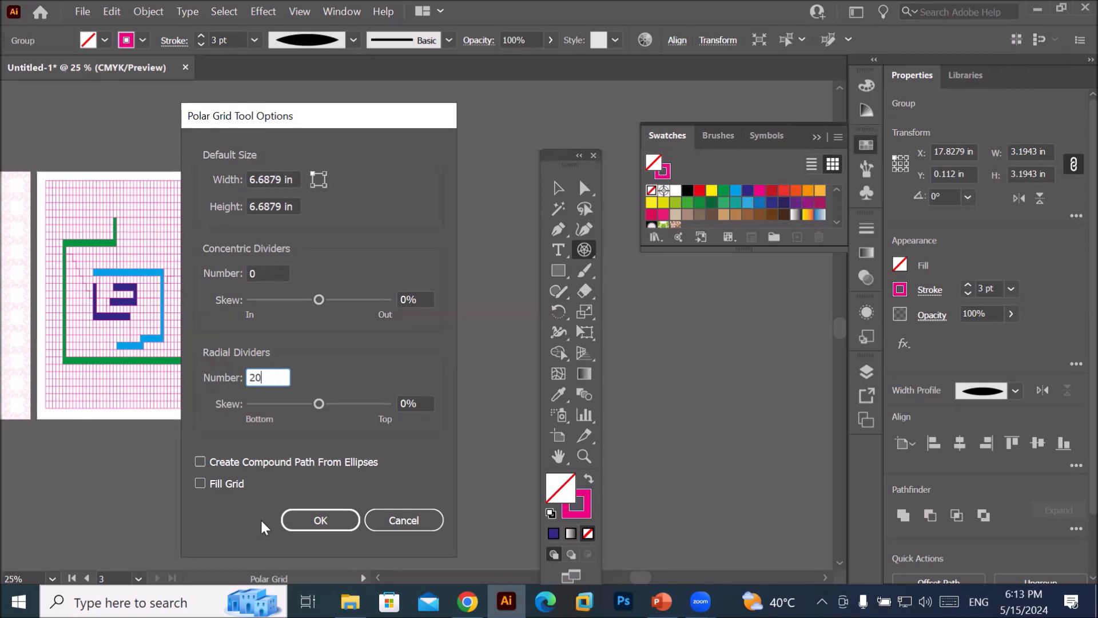
click(313, 521)
- Draw a circular radial grid about 3.82 in wide and place it to the right of the concentric rings
mouse_move(267, 298)
mouse_down()
mouse_move(372, 382)
mouse_move(354, 371)
mouse_up()
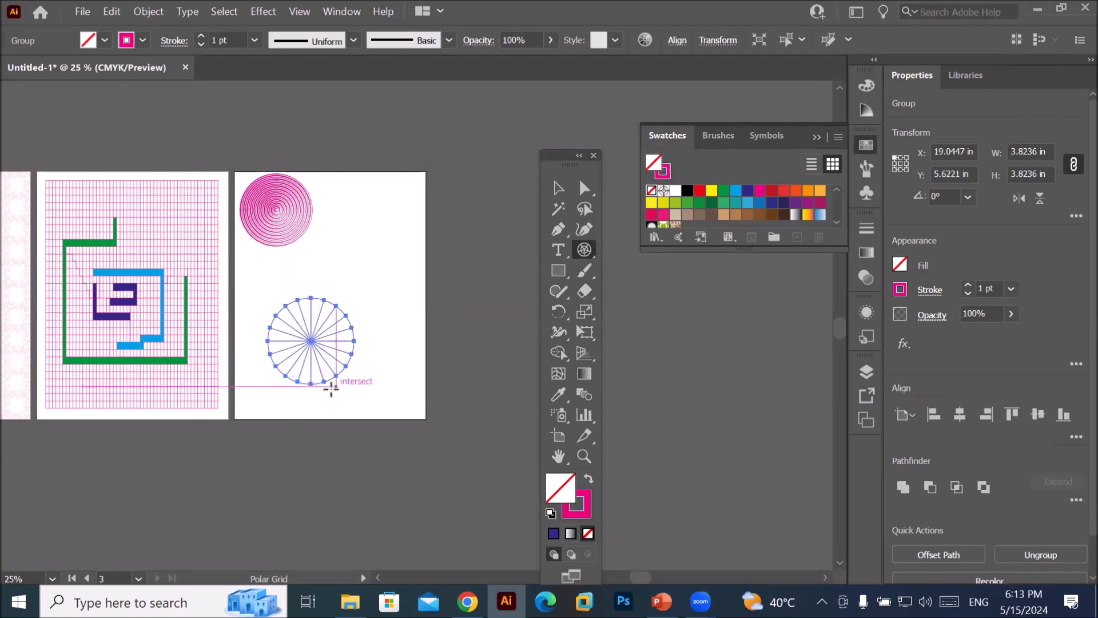
scroll(326, 391, up, 1)
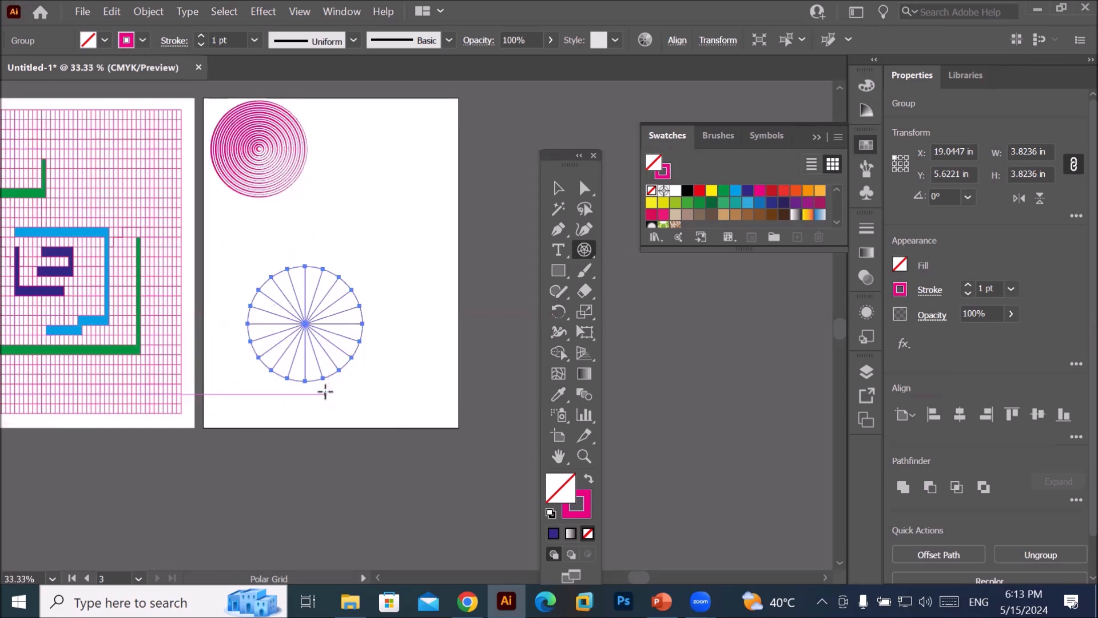
click(558, 187)
drag(345, 322, 418, 165)
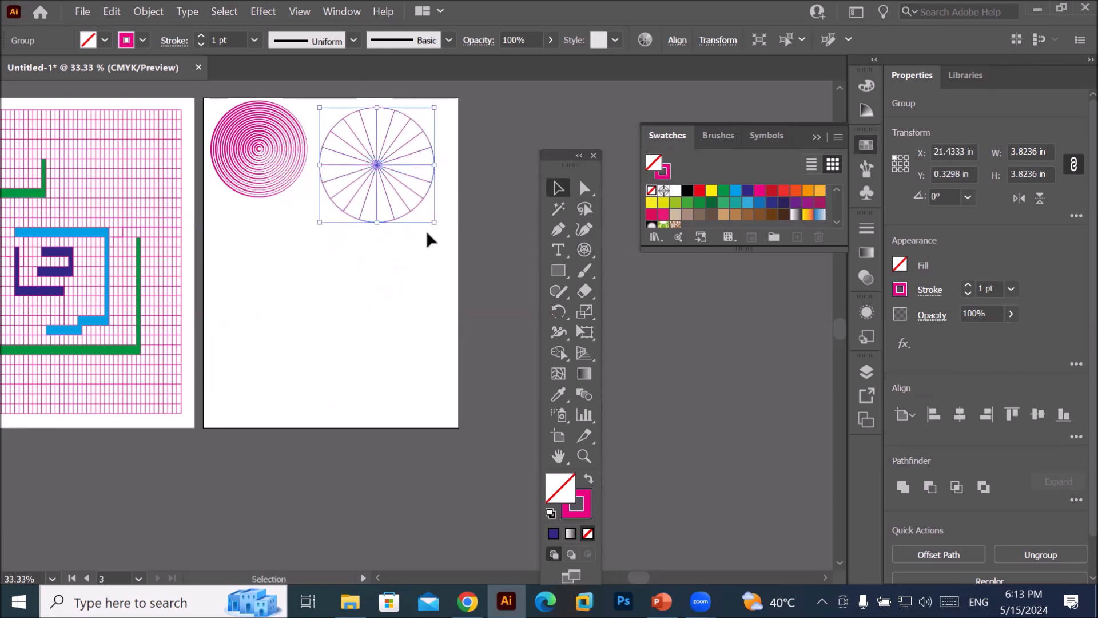
- Remove the radial grid's outer circle arcs with the Shape Builder tool, leaving only the spokes
key(ctrl+plus)
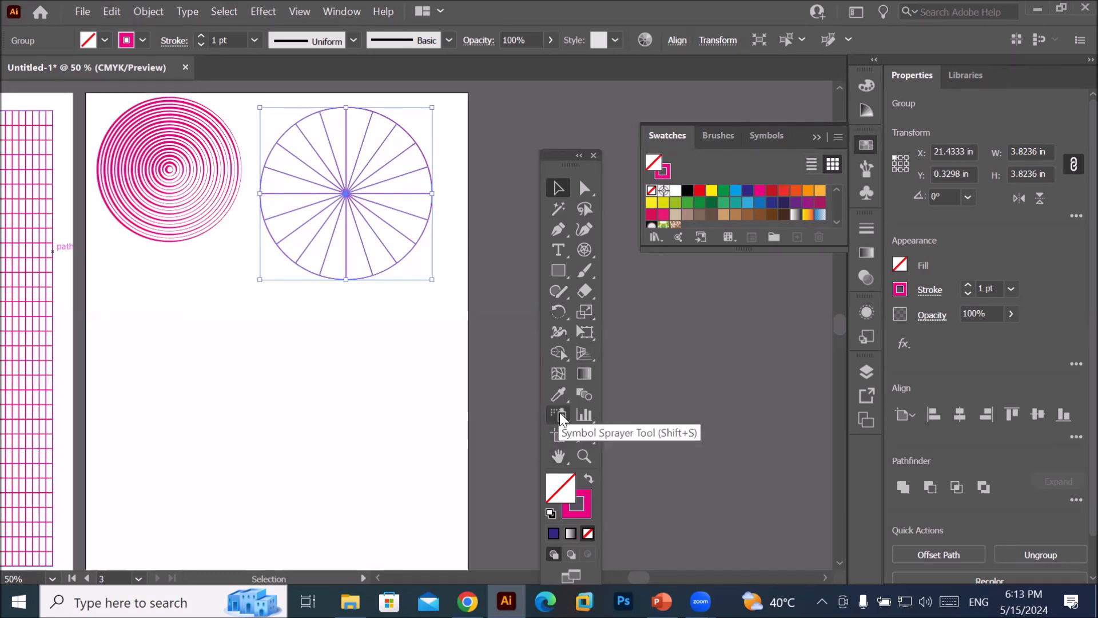
drag(557, 358, 615, 355)
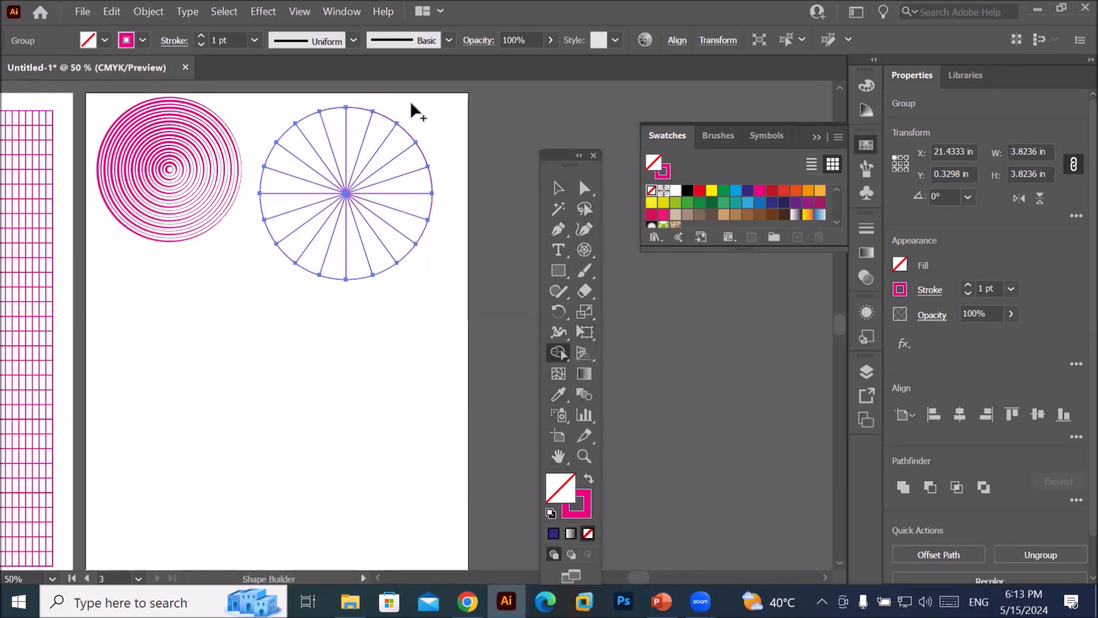
scroll(412, 104, up, 2)
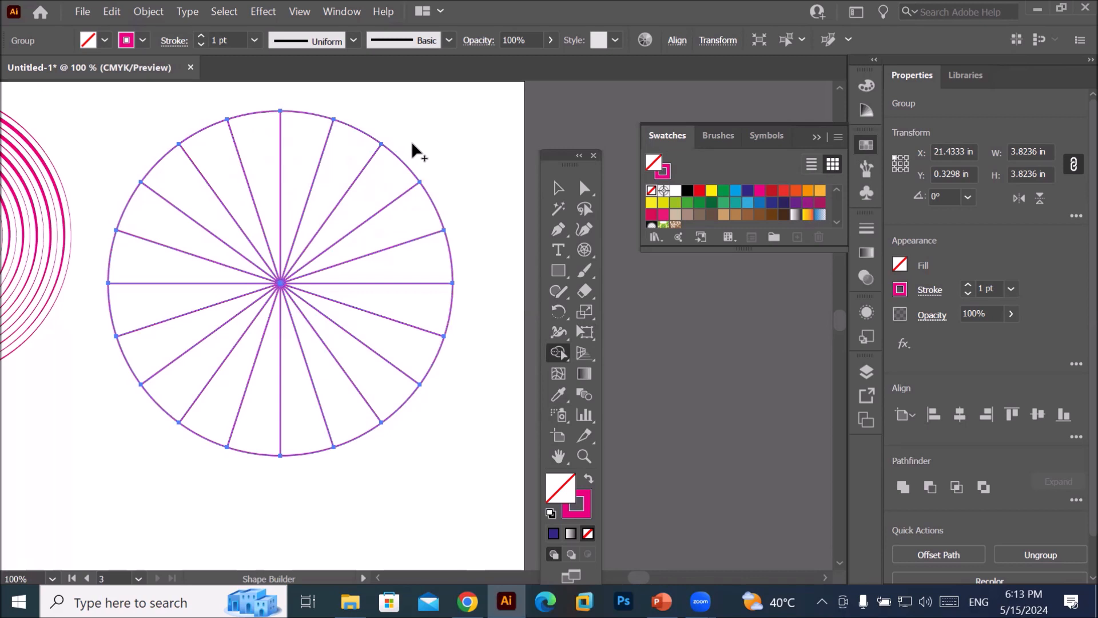
mouse_move(412, 143)
mouse_down()
mouse_move(380, 176)
mouse_move(388, 172)
mouse_up()
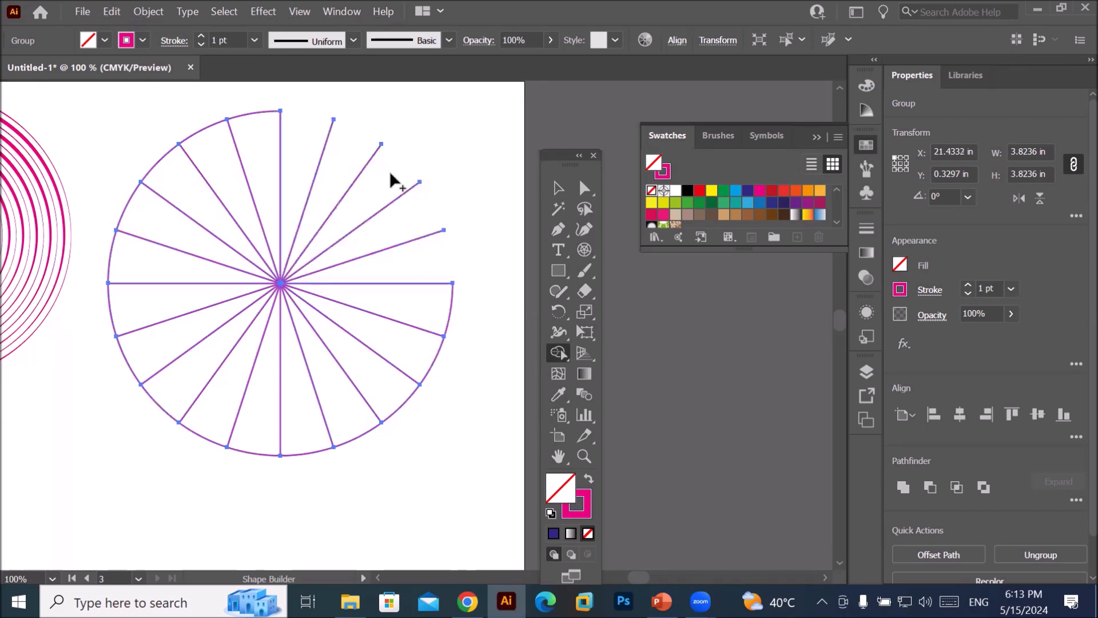
mouse_move(452, 329)
mouse_down()
mouse_move(421, 306)
mouse_move(447, 454)
mouse_up()
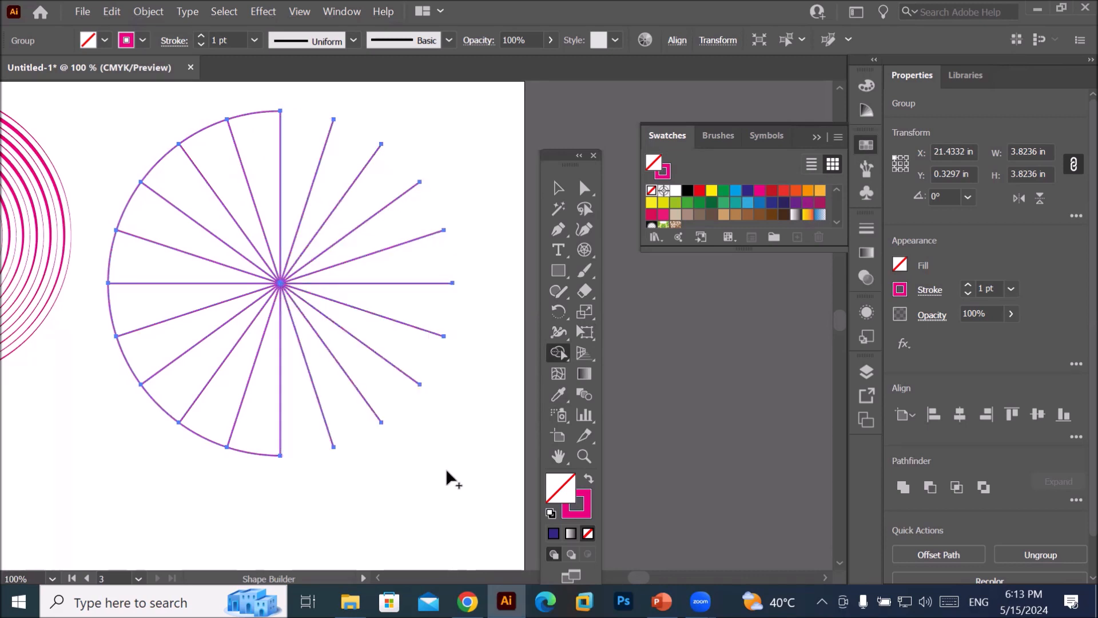
mouse_move(137, 437)
mouse_down()
mouse_move(177, 384)
mouse_move(145, 429)
mouse_up()
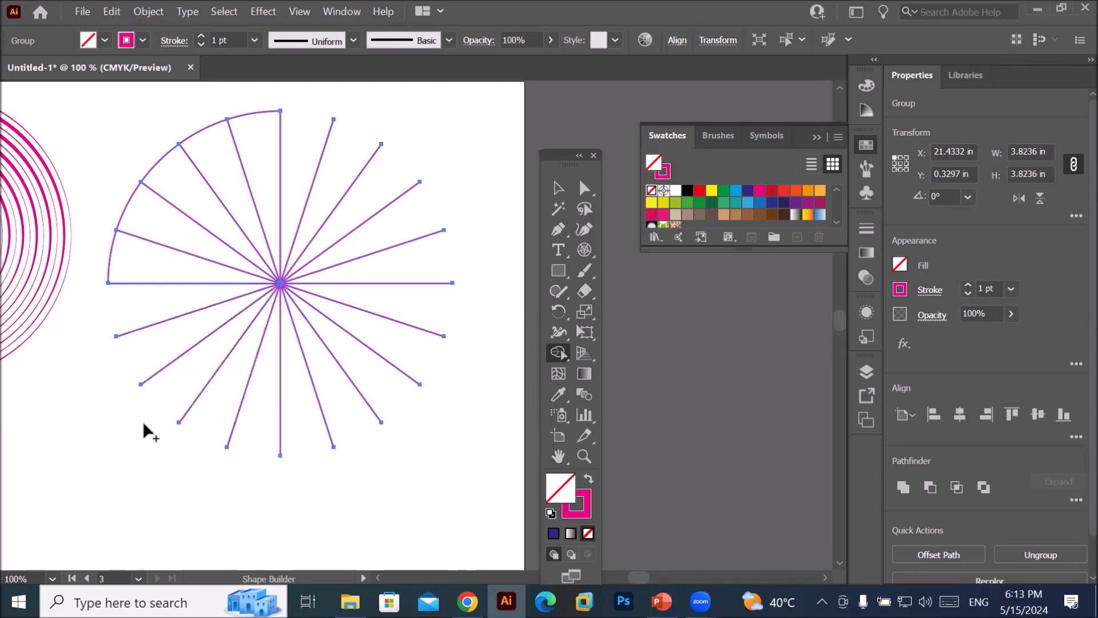
mouse_move(122, 194)
mouse_down()
mouse_move(200, 255)
mouse_move(223, 324)
mouse_up()
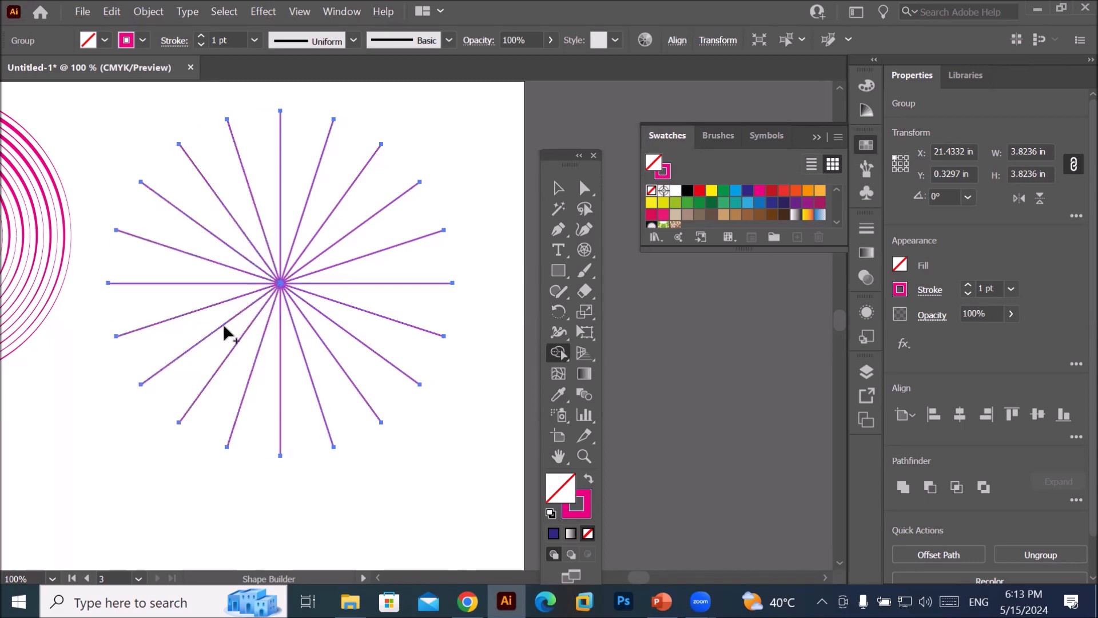
- Scale the spokes down to about 2.91 in wide and move them toward the artboard's upper-right corner
scroll(228, 328, down, 2)
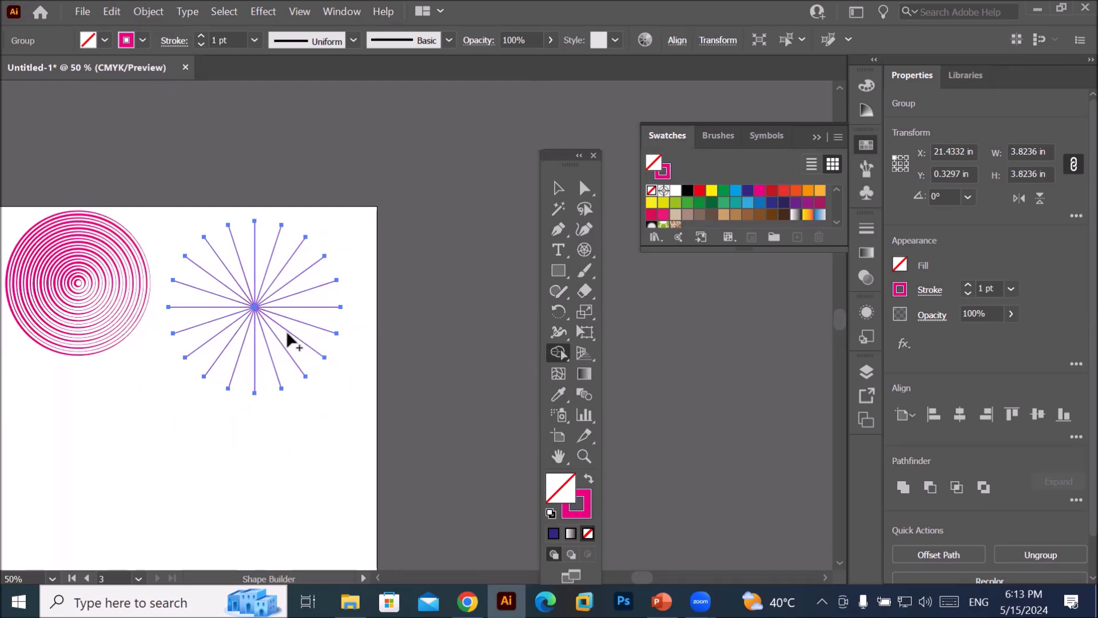
click(559, 188)
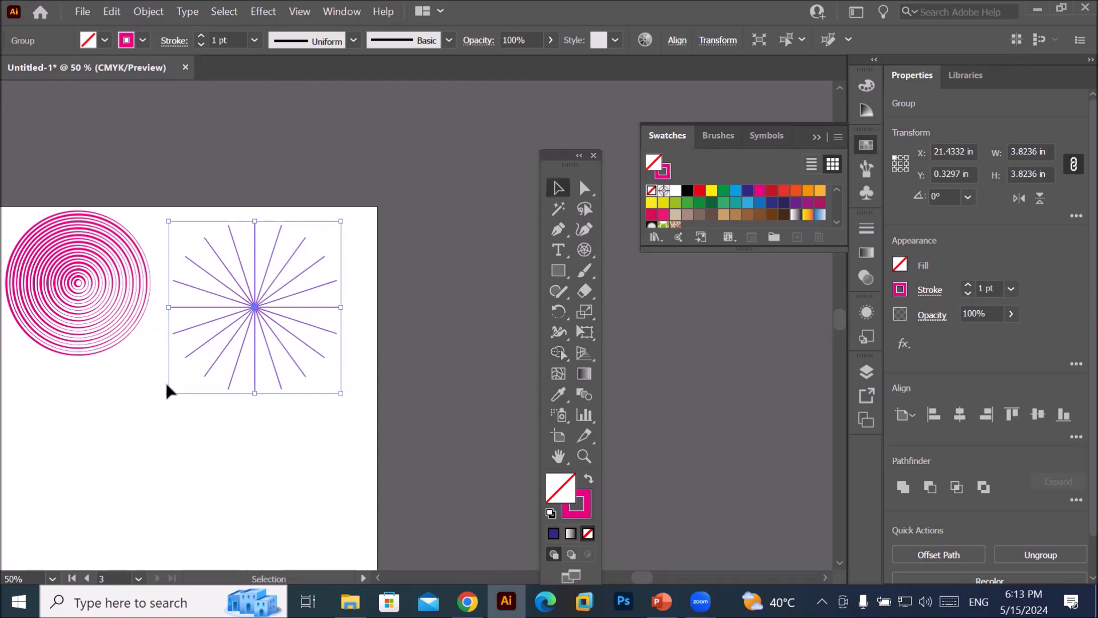
drag(172, 393, 185, 377)
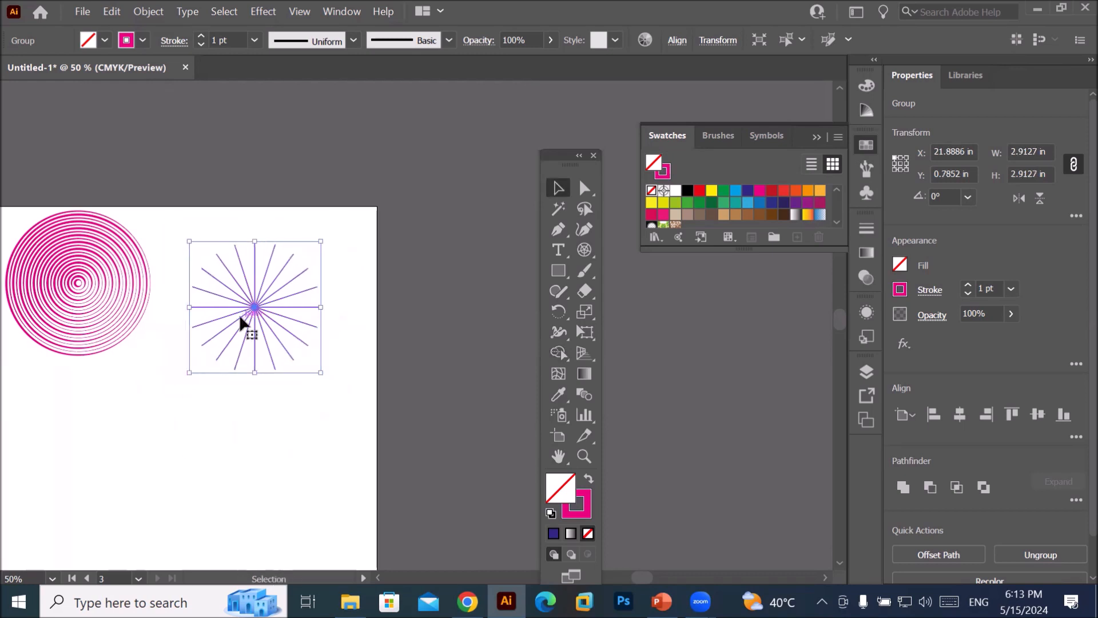
drag(251, 312, 270, 291)
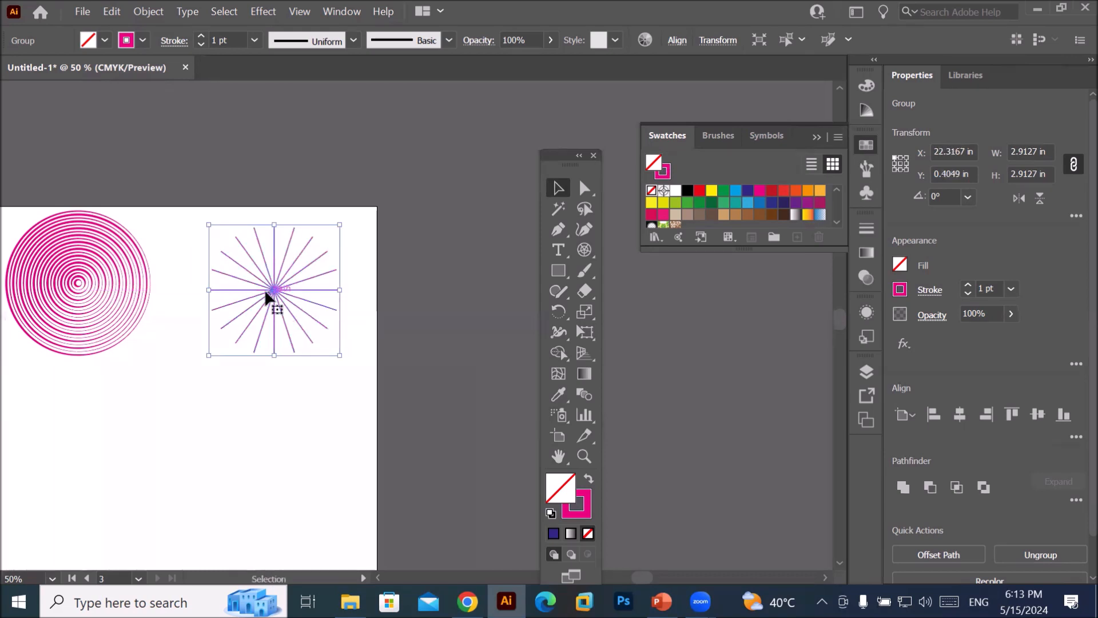
- Set the spokes' stroke weight to 7 pt and apply the lens-shaped variable width profile
click(201, 35)
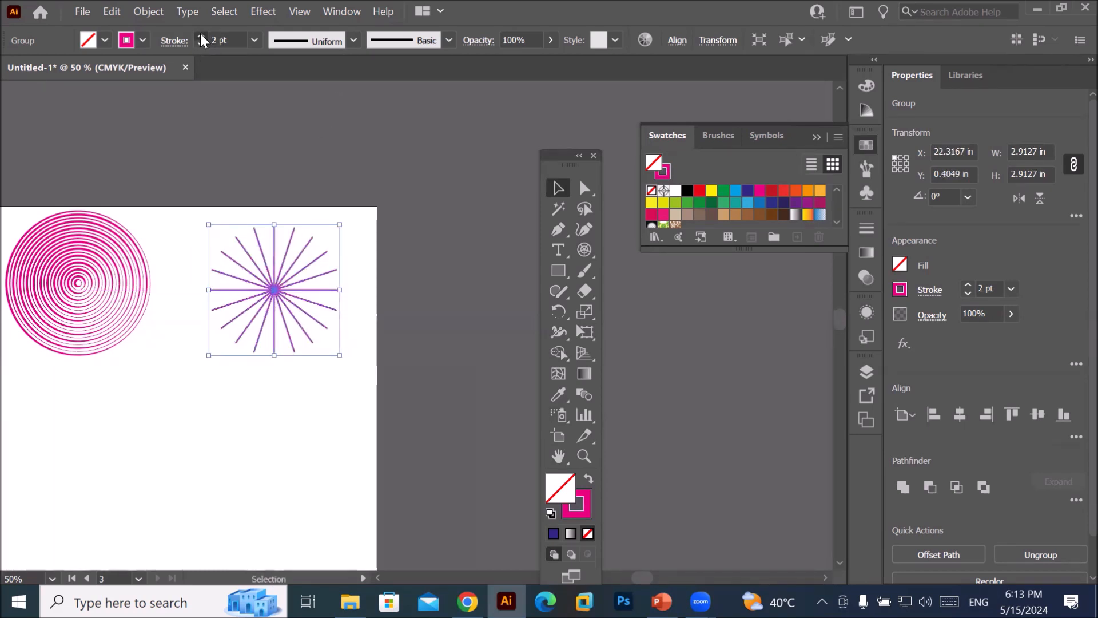
click(200, 35)
click(200, 35)
click(201, 36)
click(200, 35)
click(200, 35)
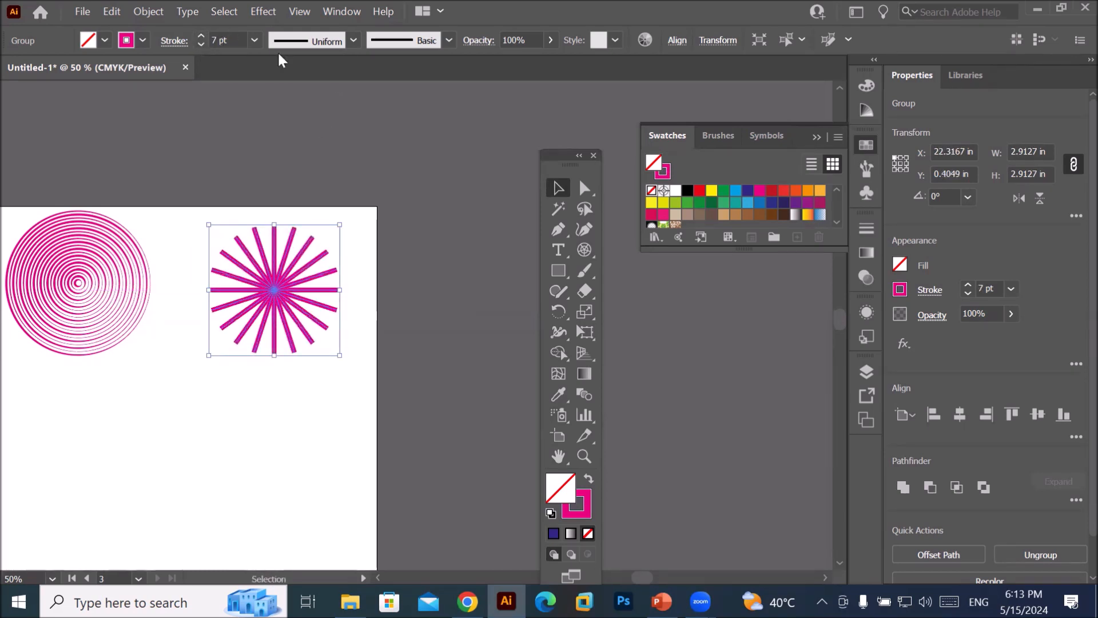
click(353, 41)
click(330, 94)
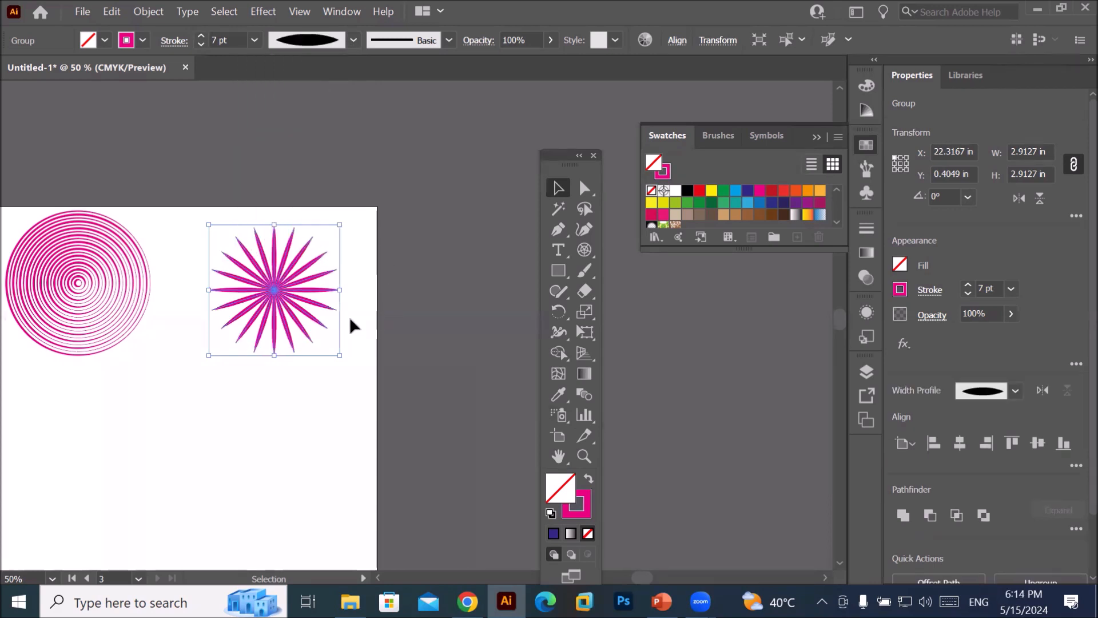
- Try the double-bulge, pointed-end, triangular and half-arch width profiles on the spokes, and return to the lens-shaped profile
scroll(350, 319, up, 1)
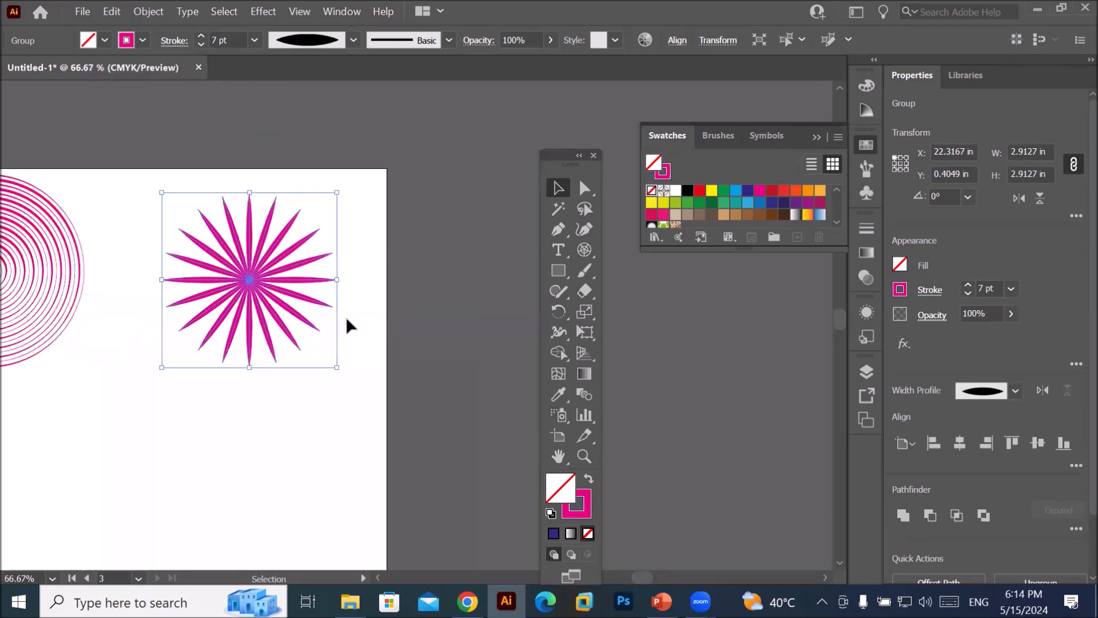
click(350, 40)
click(316, 122)
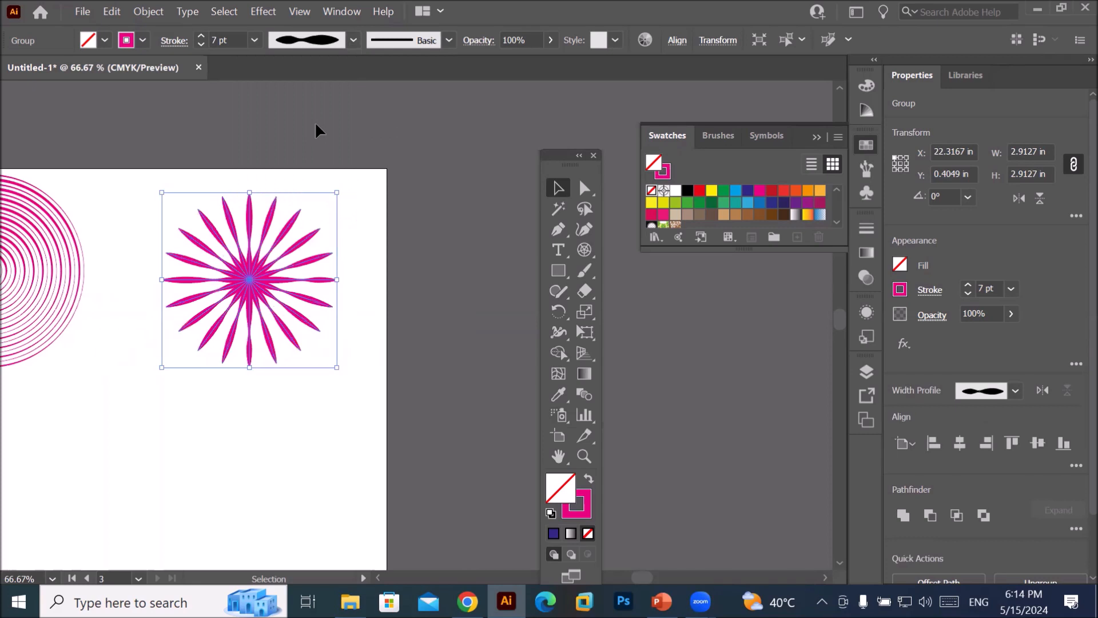
click(352, 42)
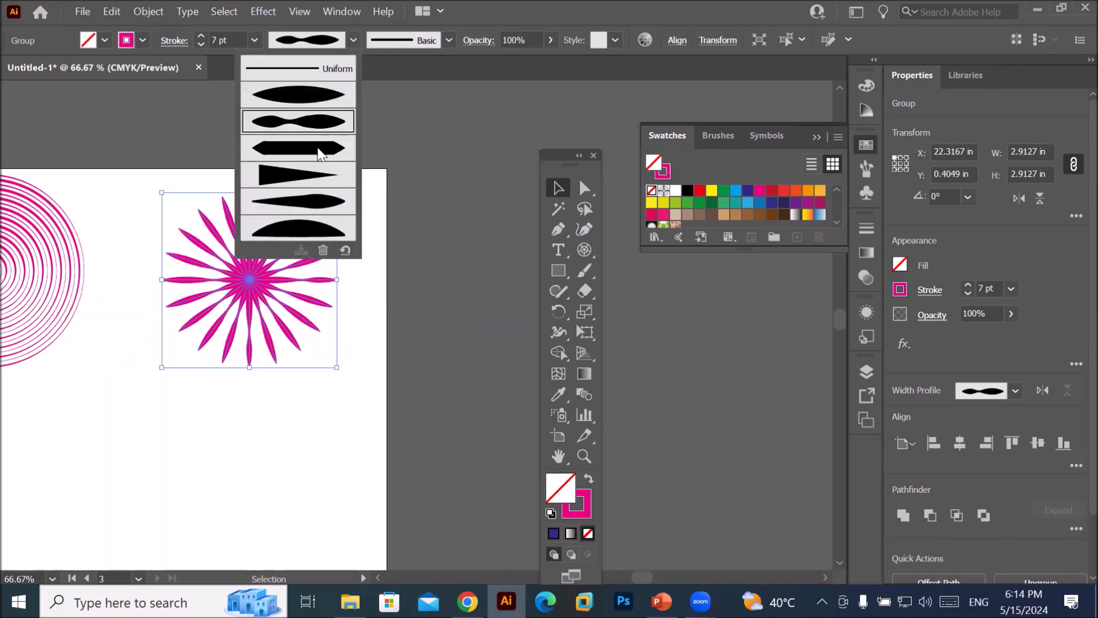
click(316, 146)
click(354, 41)
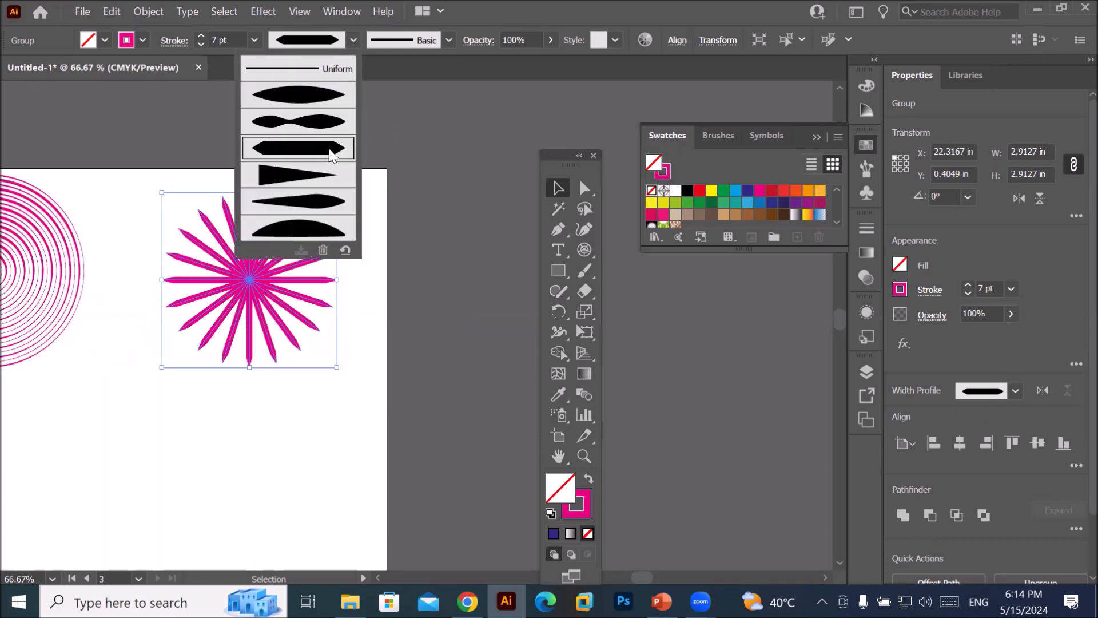
click(318, 172)
click(349, 42)
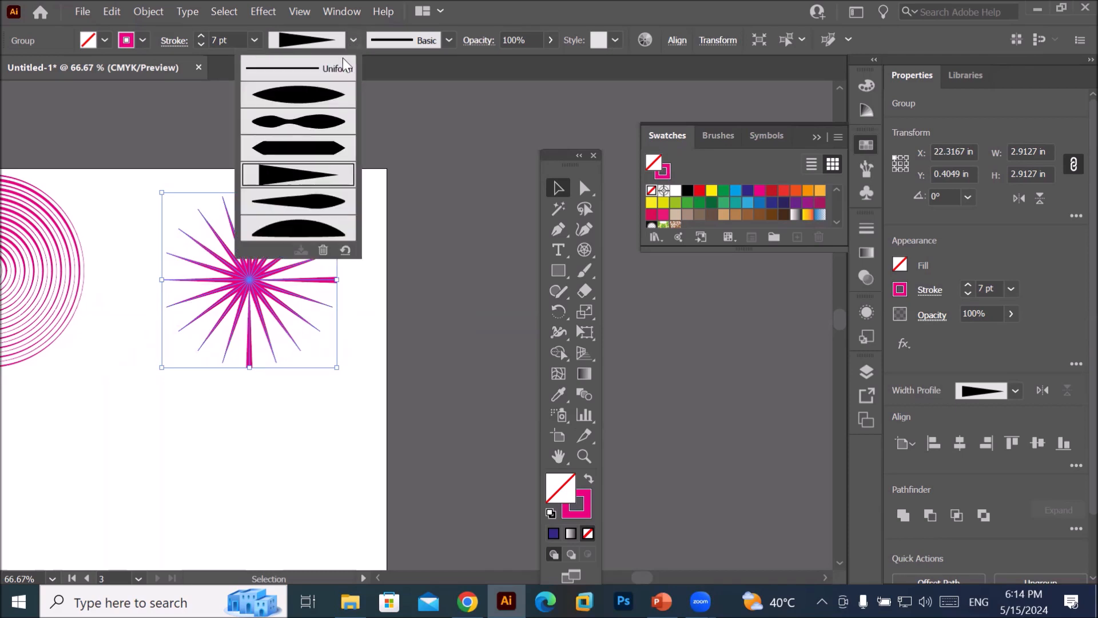
click(311, 197)
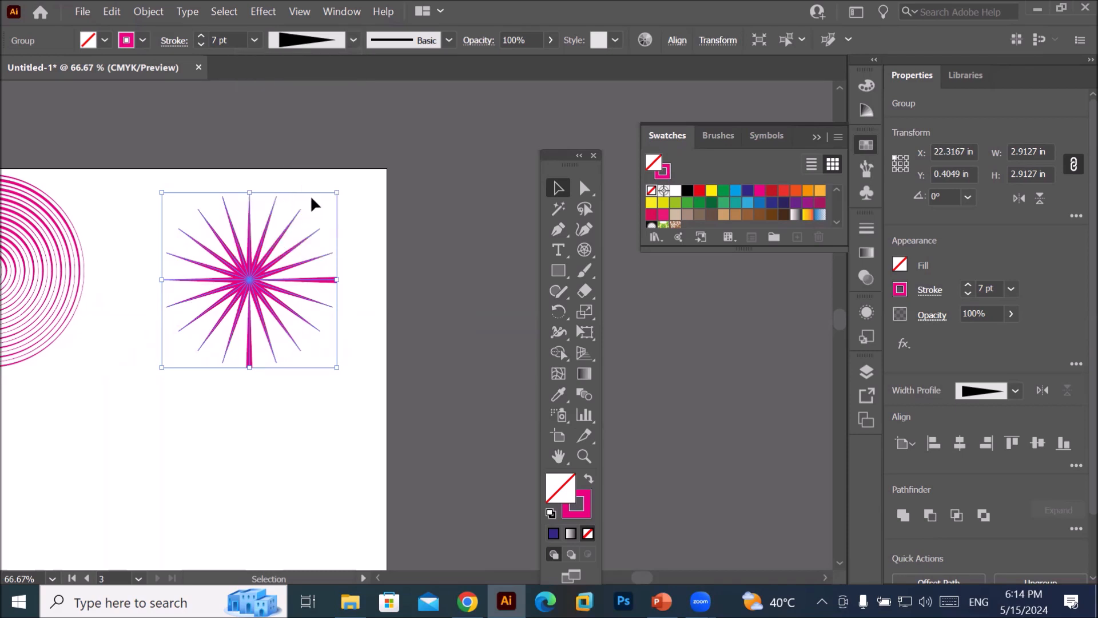
click(354, 40)
click(308, 230)
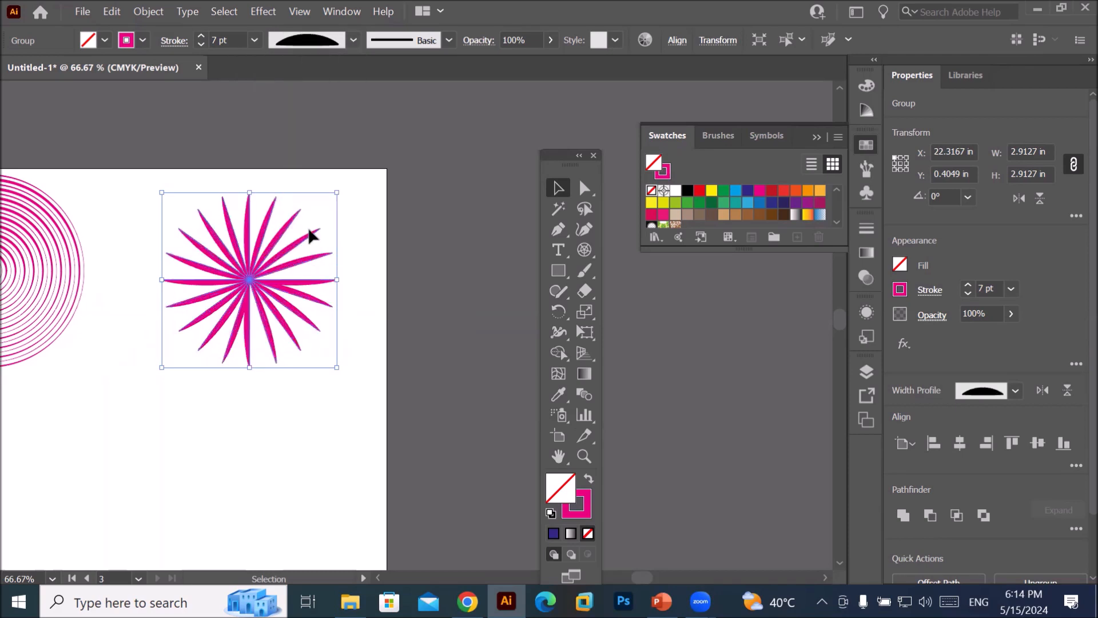
click(354, 40)
click(318, 95)
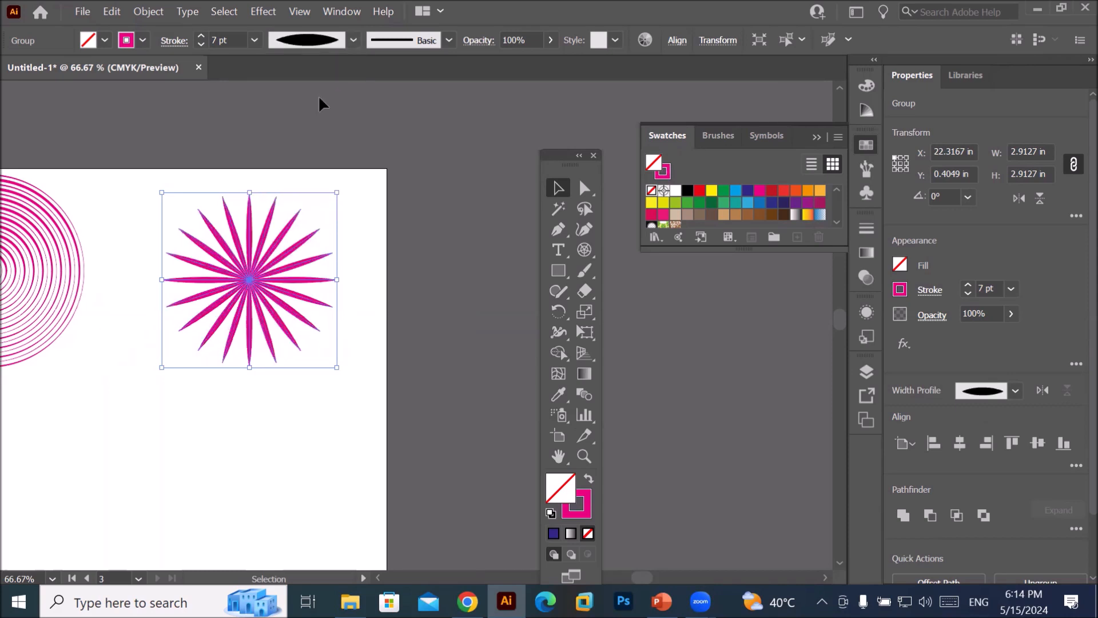
- Move the spoke starburst slightly up and to the right, beside the concentric rings at the top of the artboard
scroll(359, 248, down, 1)
scroll(359, 248, down, 1)
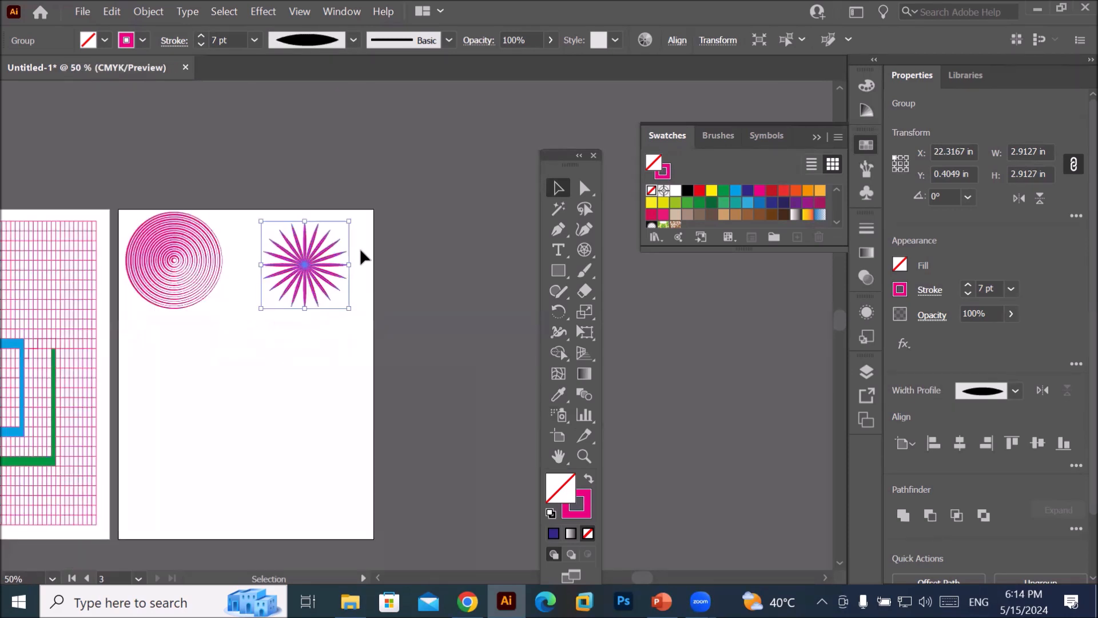
click(177, 269)
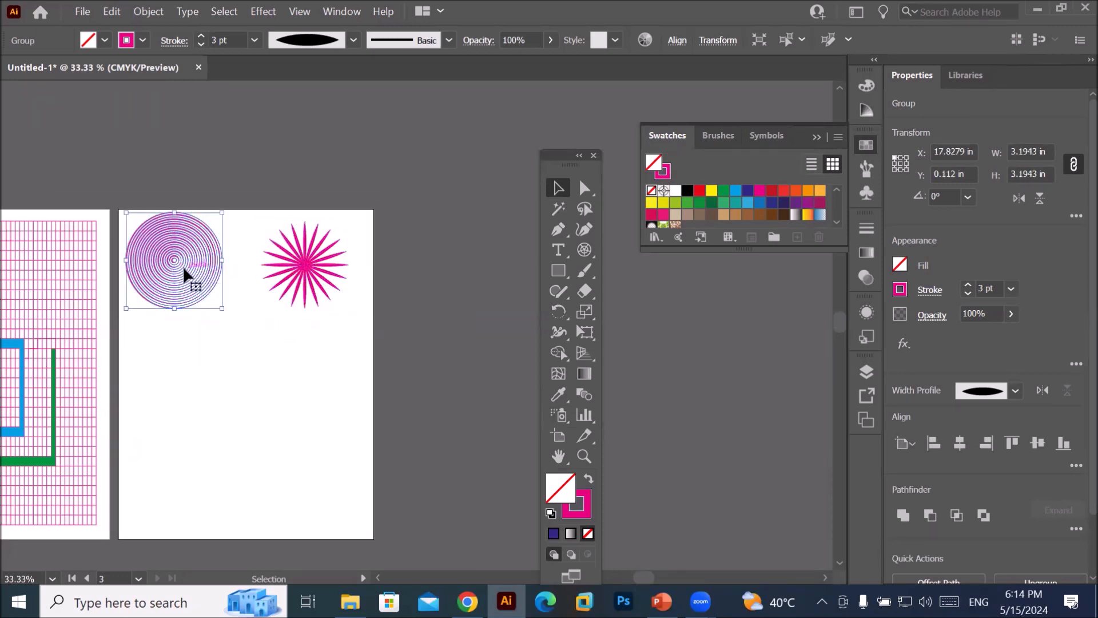
click(306, 272)
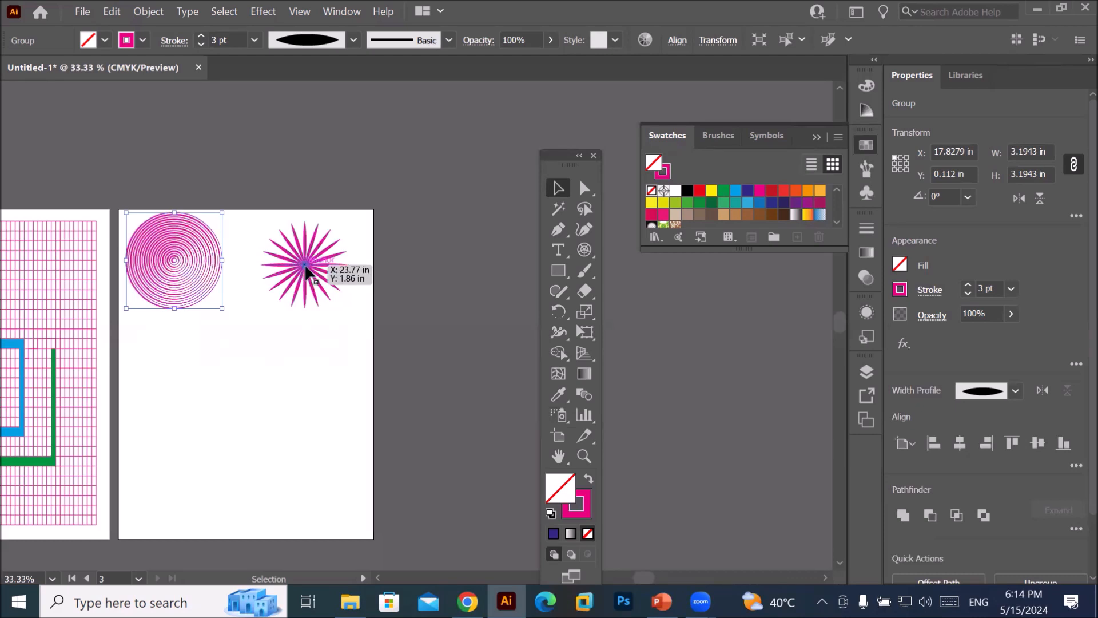
drag(307, 265, 310, 261)
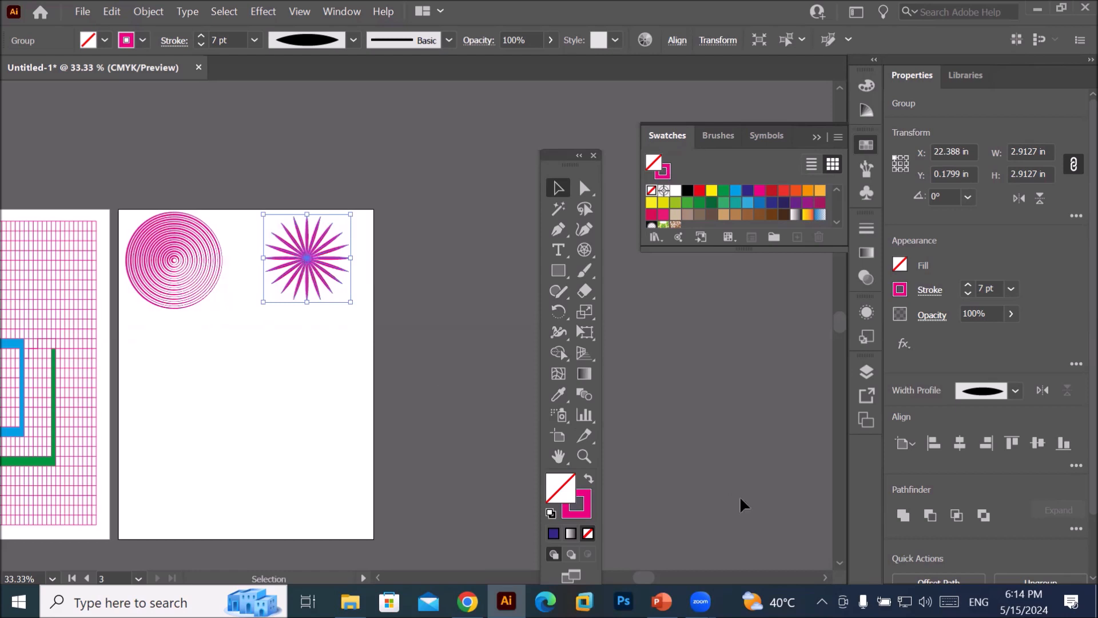
- Check the Polar Grid Tool slide in PowerPoint, and configure the Polar Grid tool in Illustrator with 10 concentric and 10 radial dividers
click(662, 600)
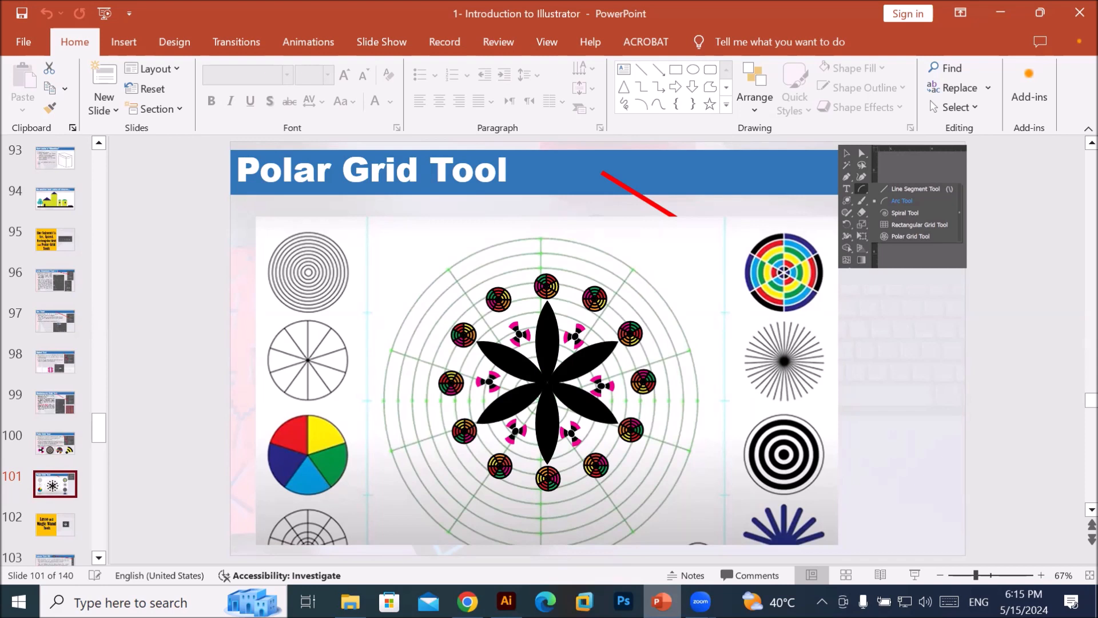
click(506, 600)
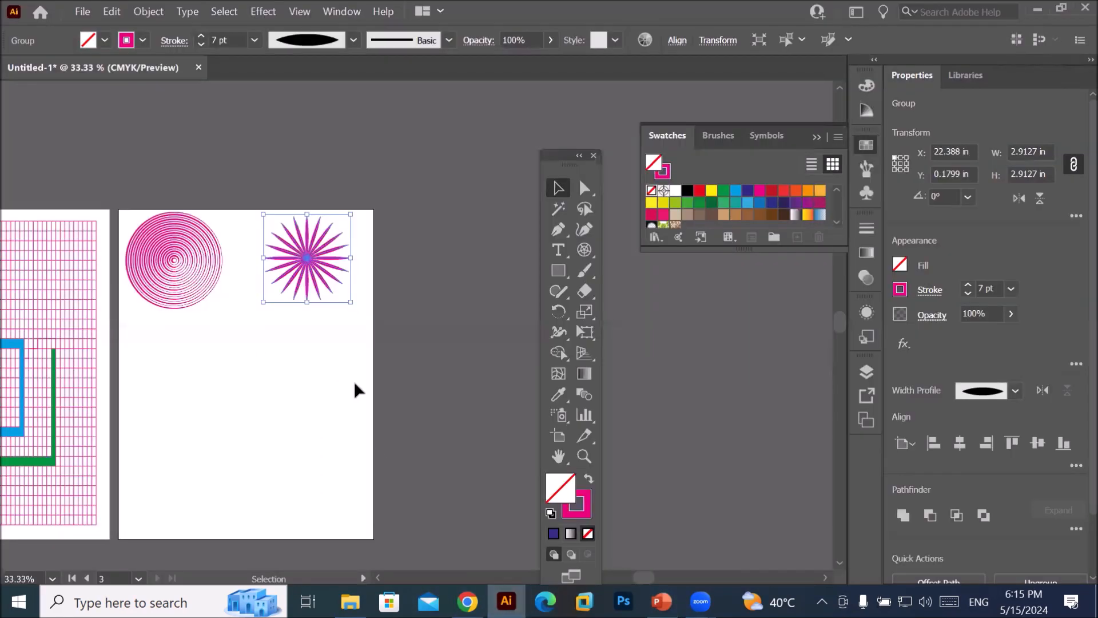
double_click(584, 249)
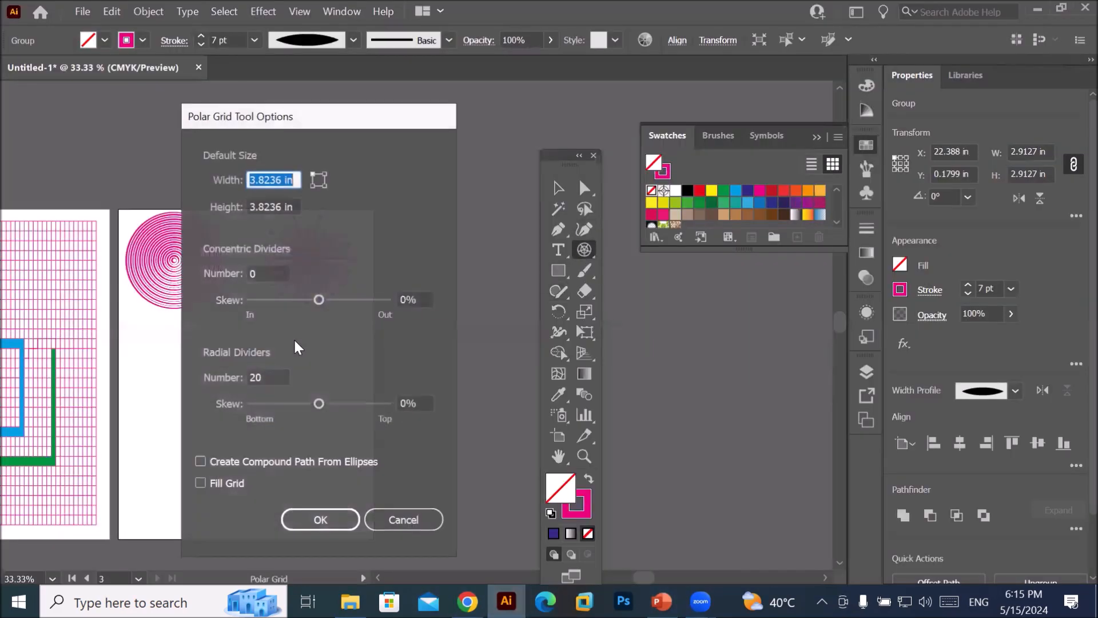
click(278, 273)
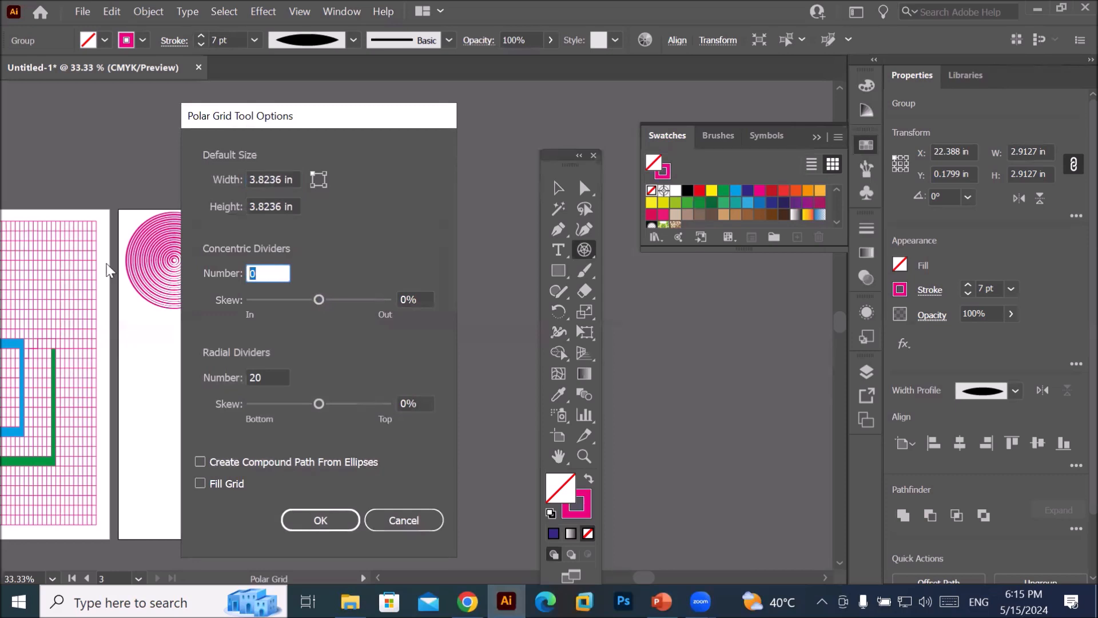
text(1)
click(279, 380)
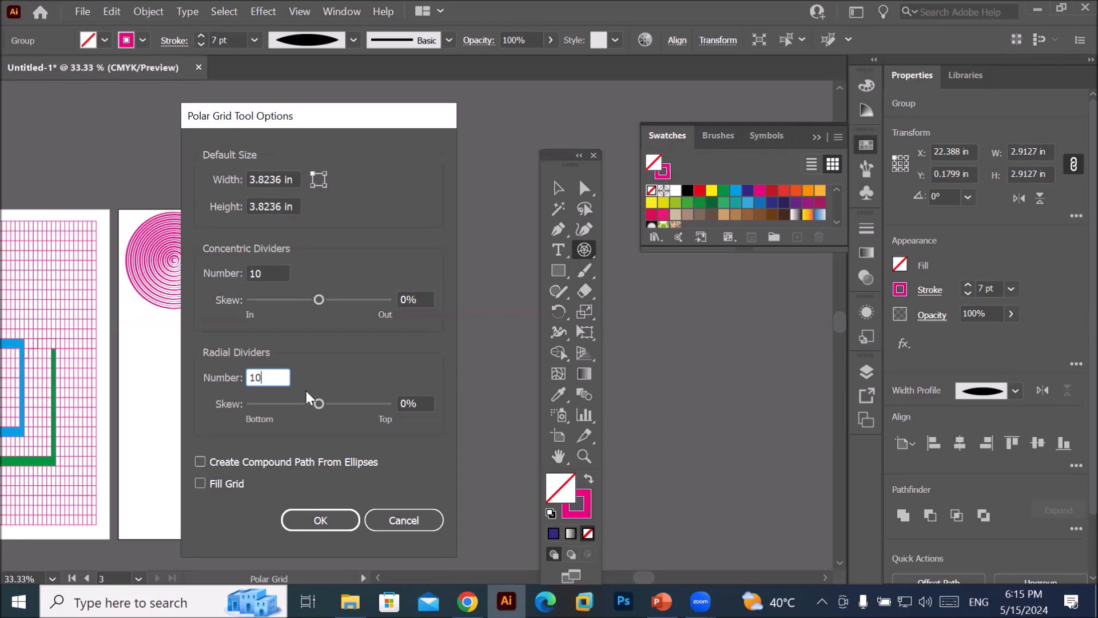
click(324, 522)
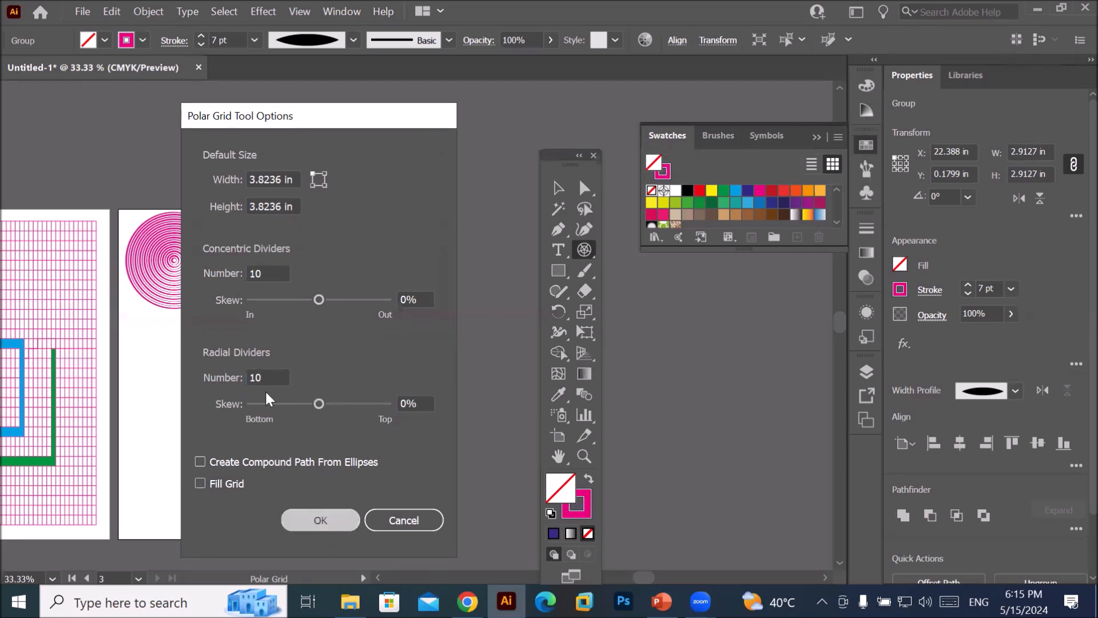
scroll(164, 280, up, 4)
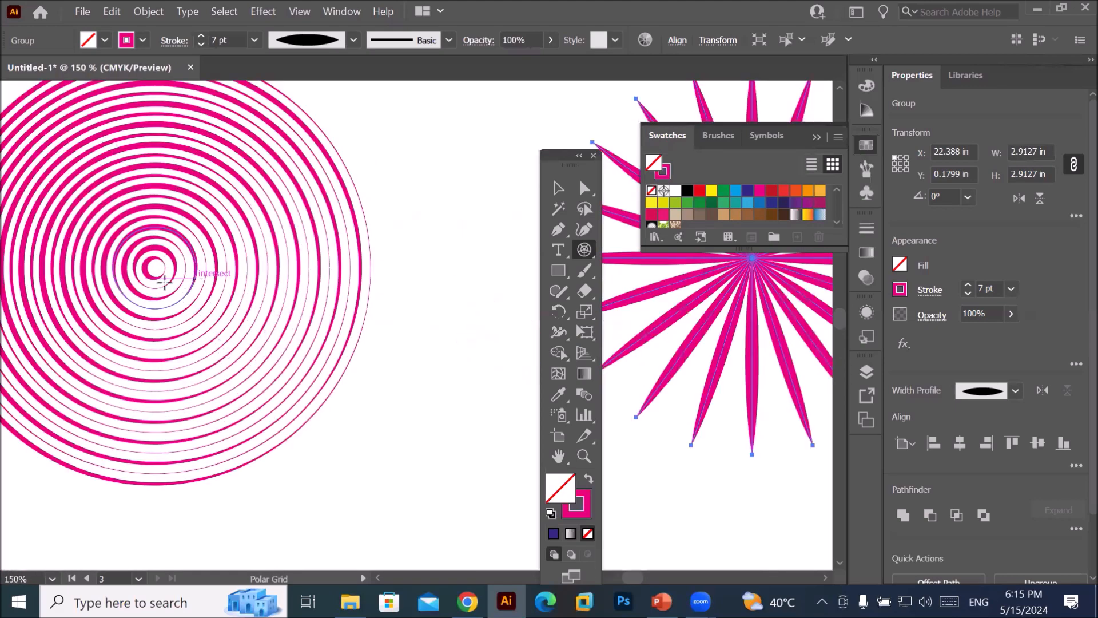
scroll(164, 280, up, 2)
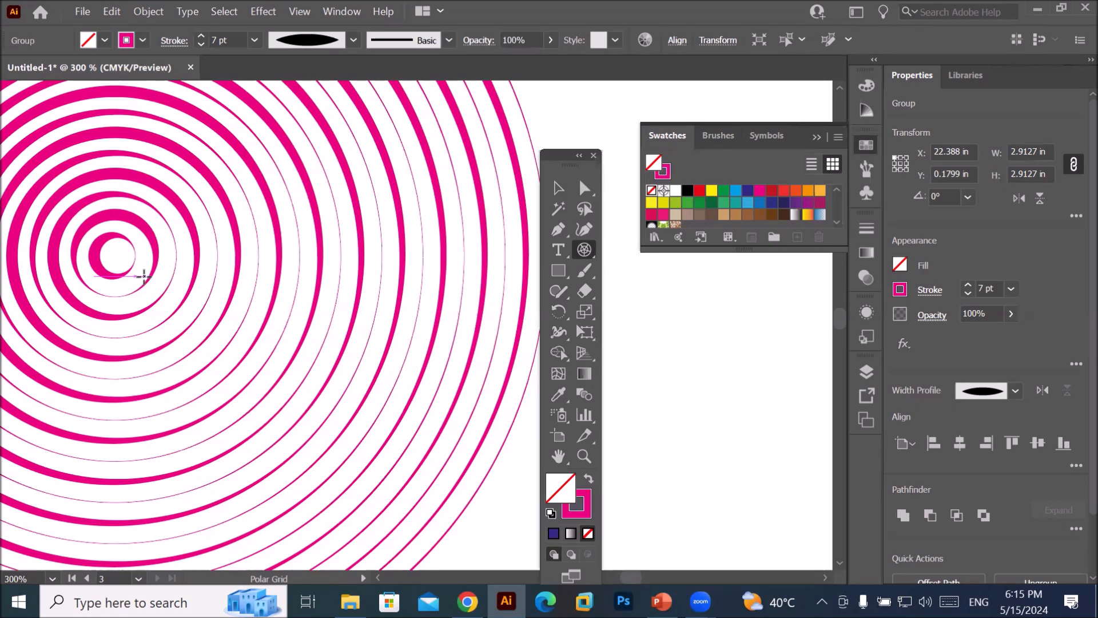
scroll(144, 277, down, 3)
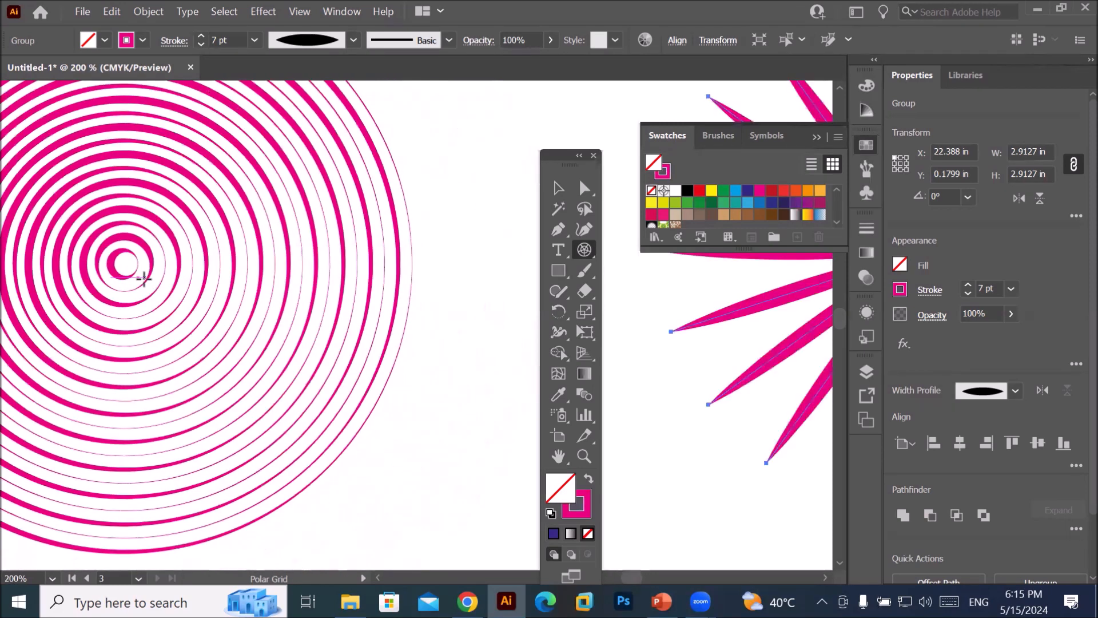
- Draw a polar grid about 4.47 in wide below the starburst, with 10 concentric dividers skewed 51% and 0 radial dividers
scroll(648, 273, up, 2)
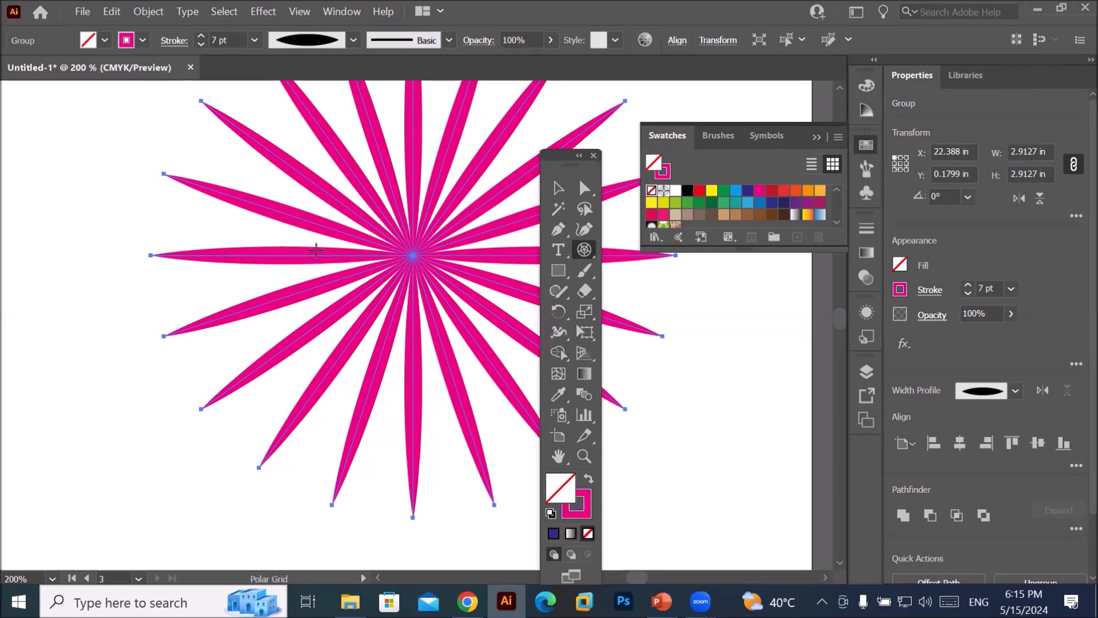
scroll(314, 252, down, 2)
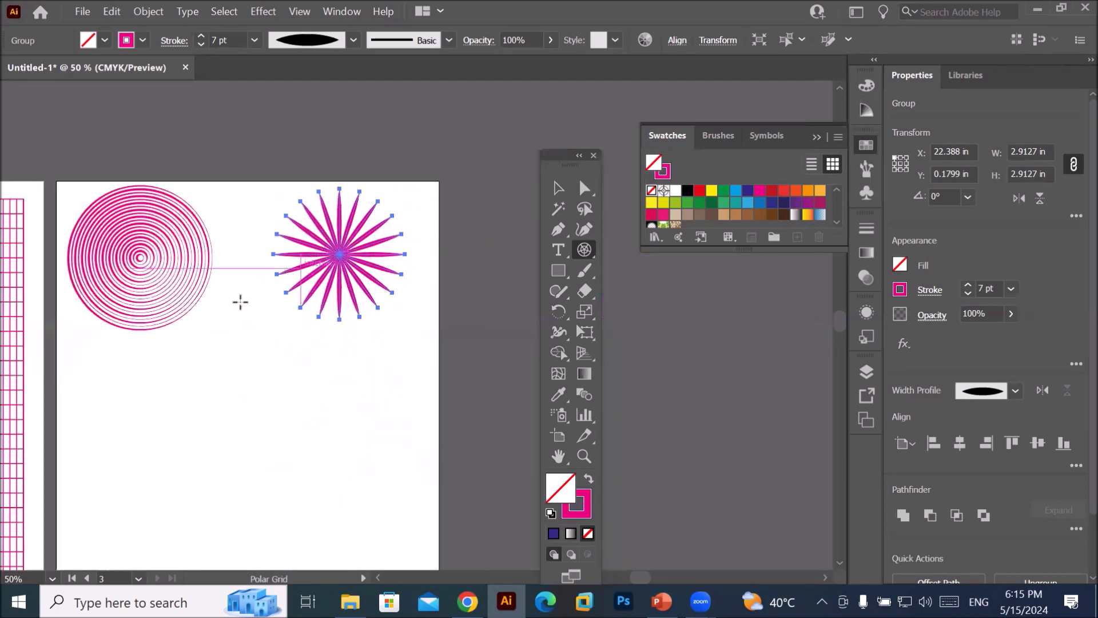
double_click(584, 250)
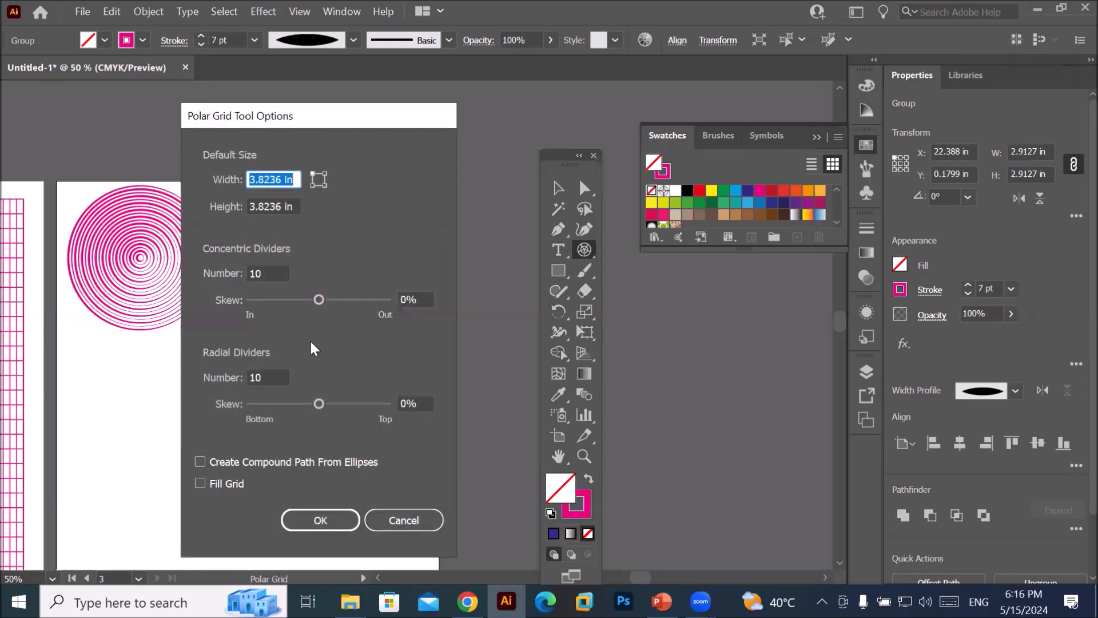
mouse_move(318, 301)
mouse_down()
mouse_move(344, 303)
mouse_move(325, 308)
mouse_up()
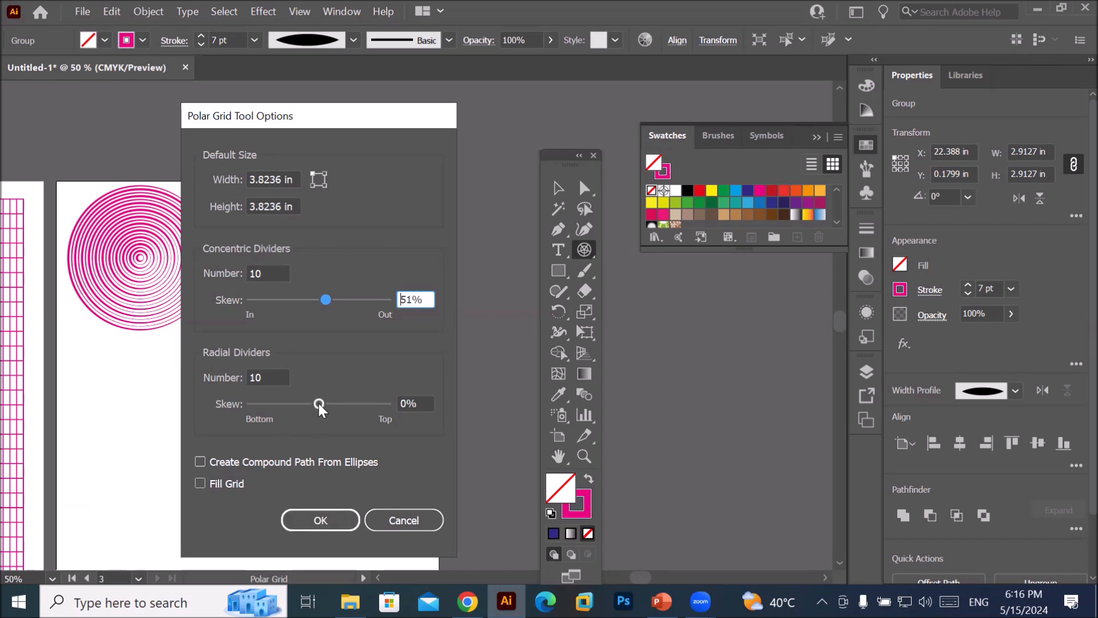
key(Tab)
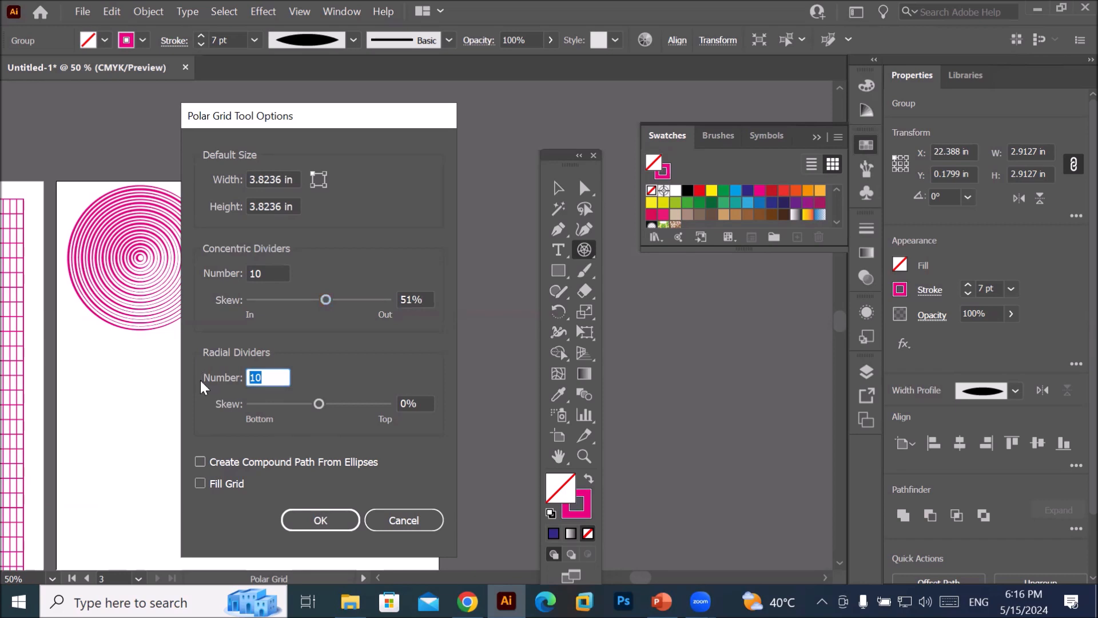
text(0)
click(320, 520)
mouse_move(156, 355)
mouse_down()
mouse_move(345, 505)
mouse_move(355, 530)
mouse_up()
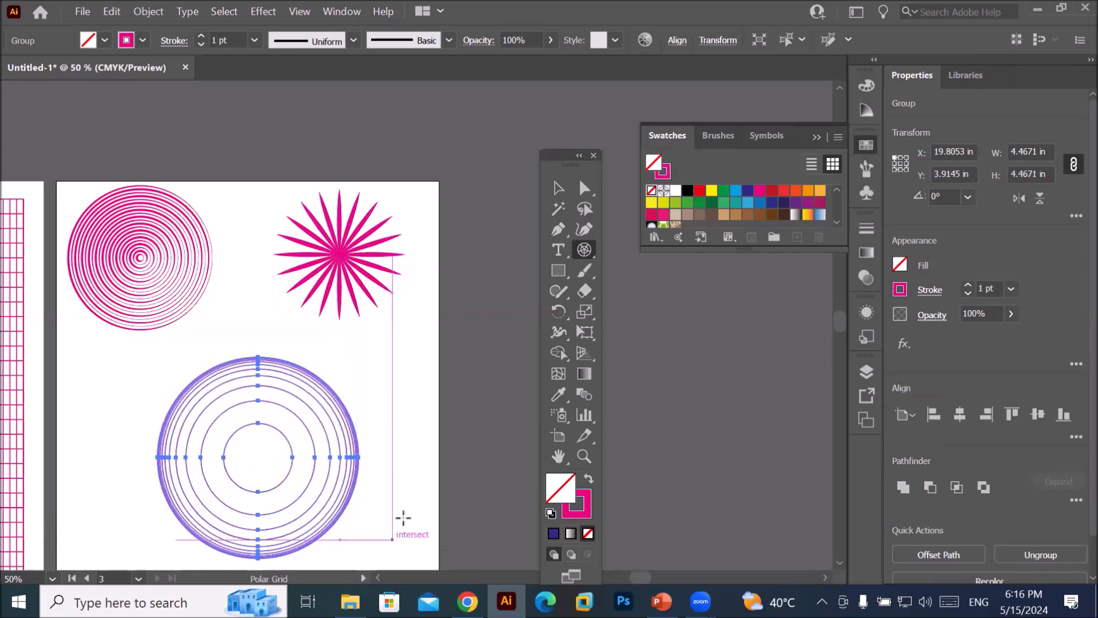
- Make the skewed rings a Live Paint group with the Live Paint Bucket and fill the centre circle with black
alt+scroll(336, 493, up, 1)
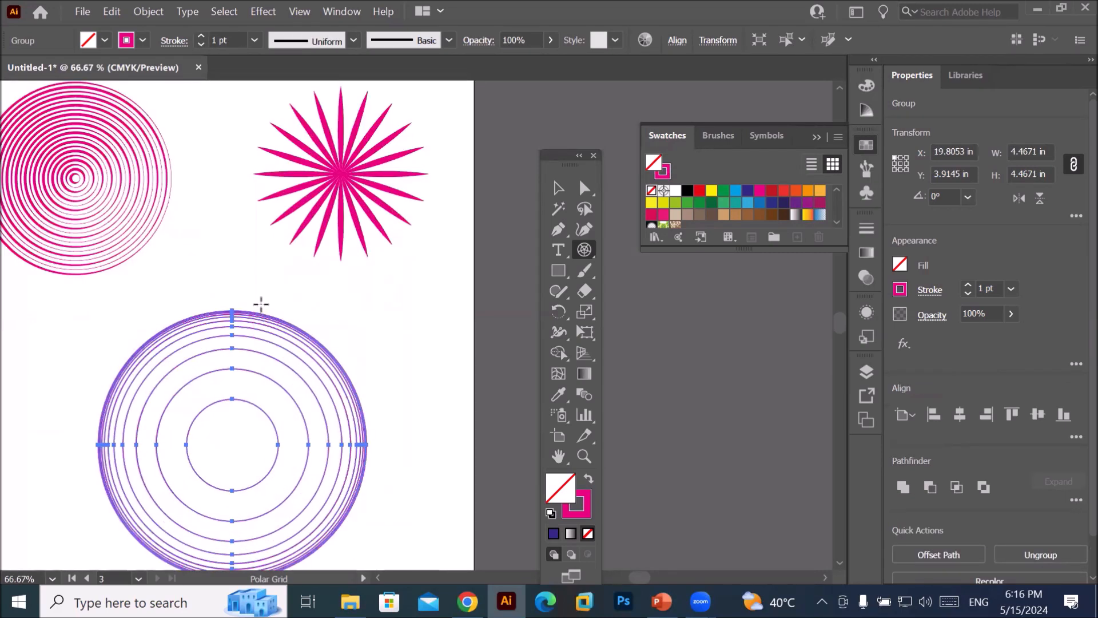
alt+scroll(269, 320, up, 3)
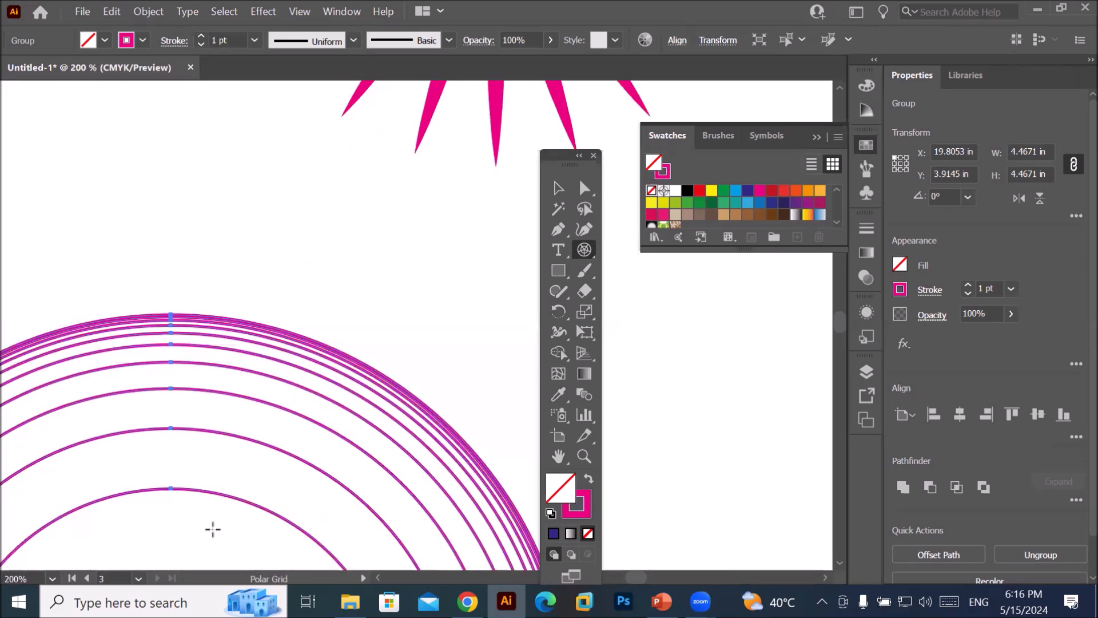
alt+scroll(225, 503, down, 2)
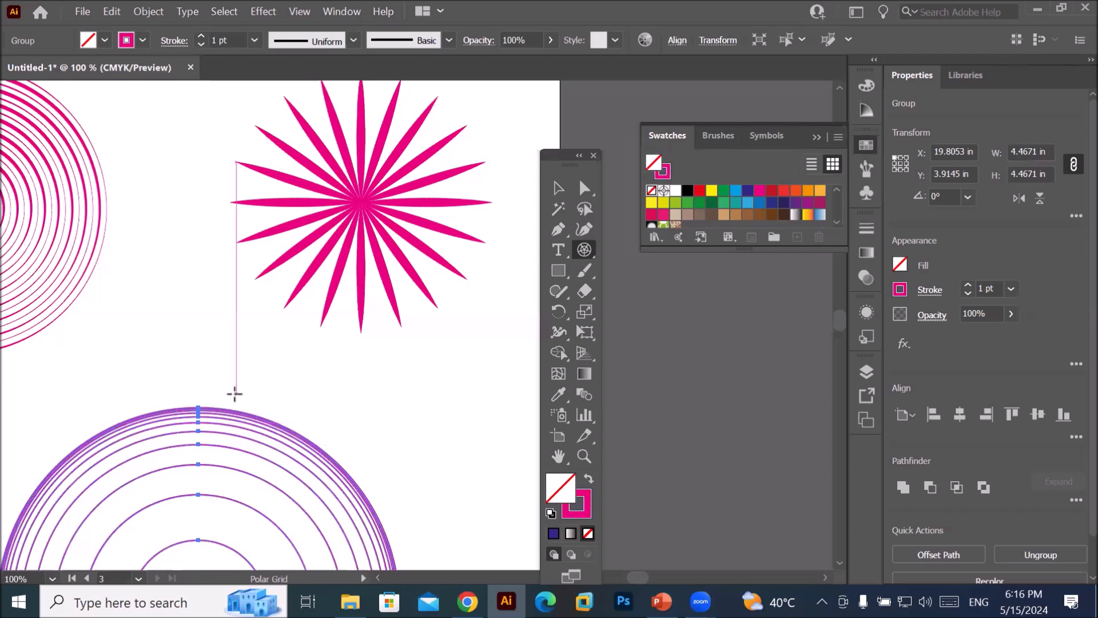
alt+scroll(257, 466, up, 5)
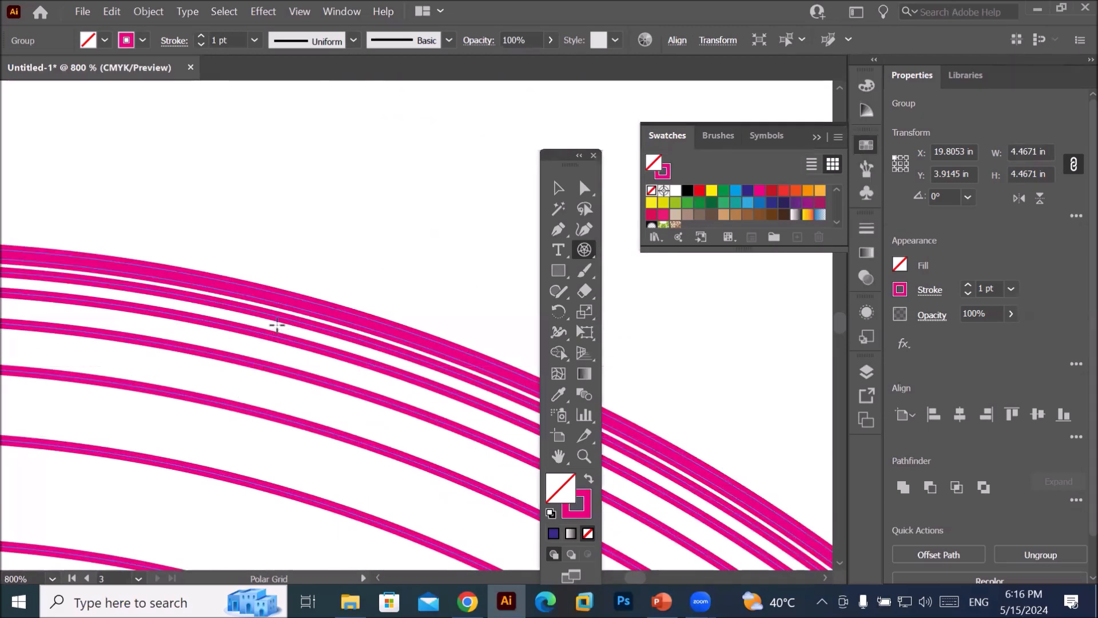
alt+scroll(263, 363, down, 8)
alt+scroll(314, 481, up, 1)
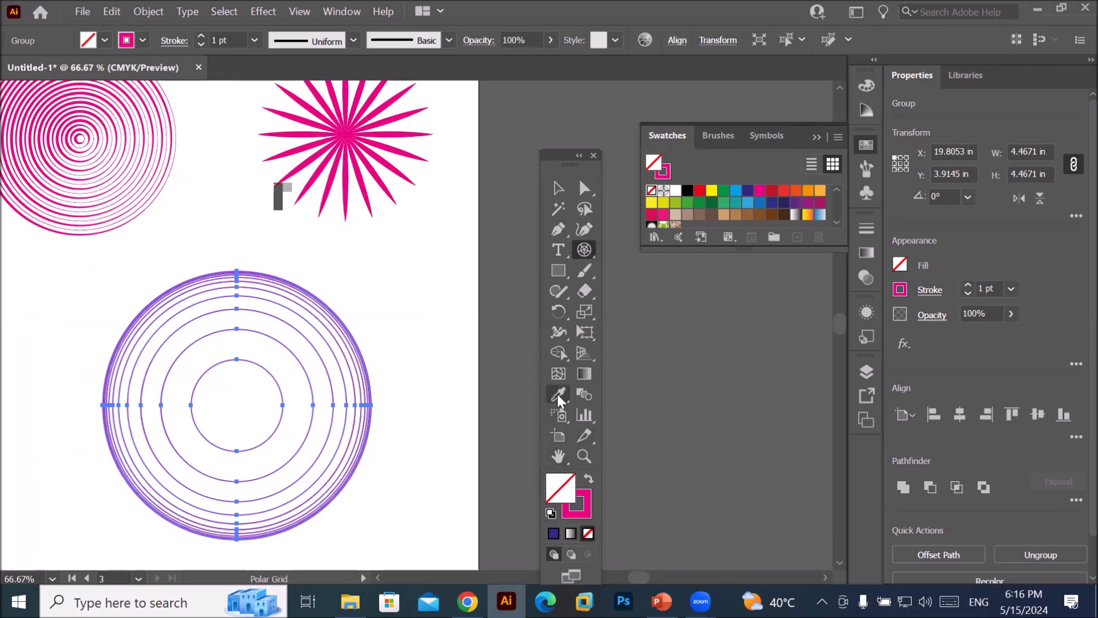
click(559, 355)
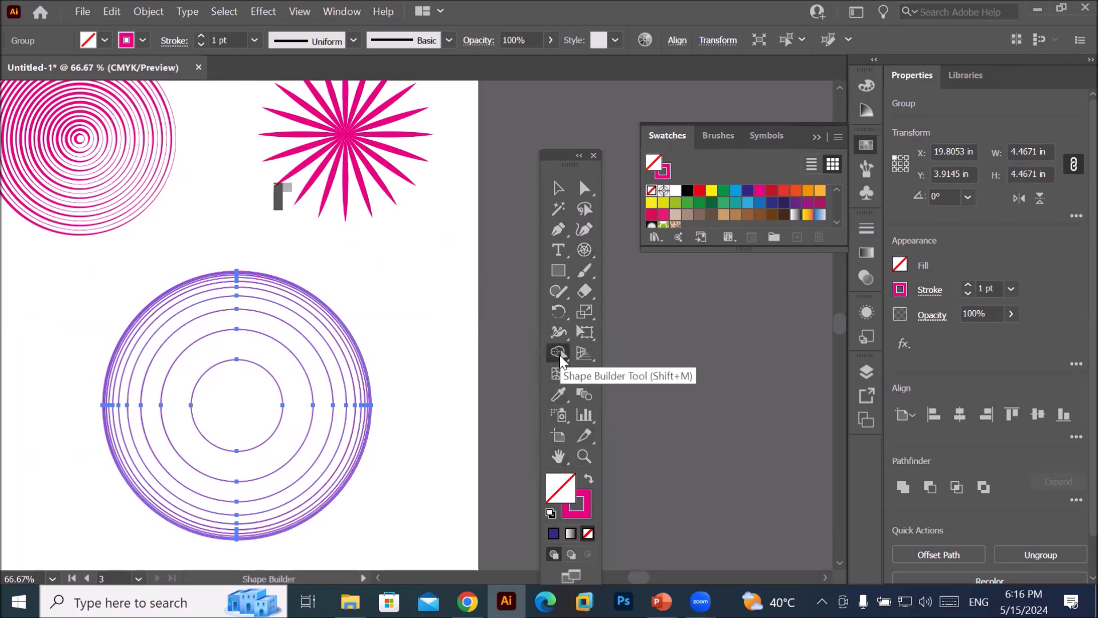
click(559, 355)
click(640, 374)
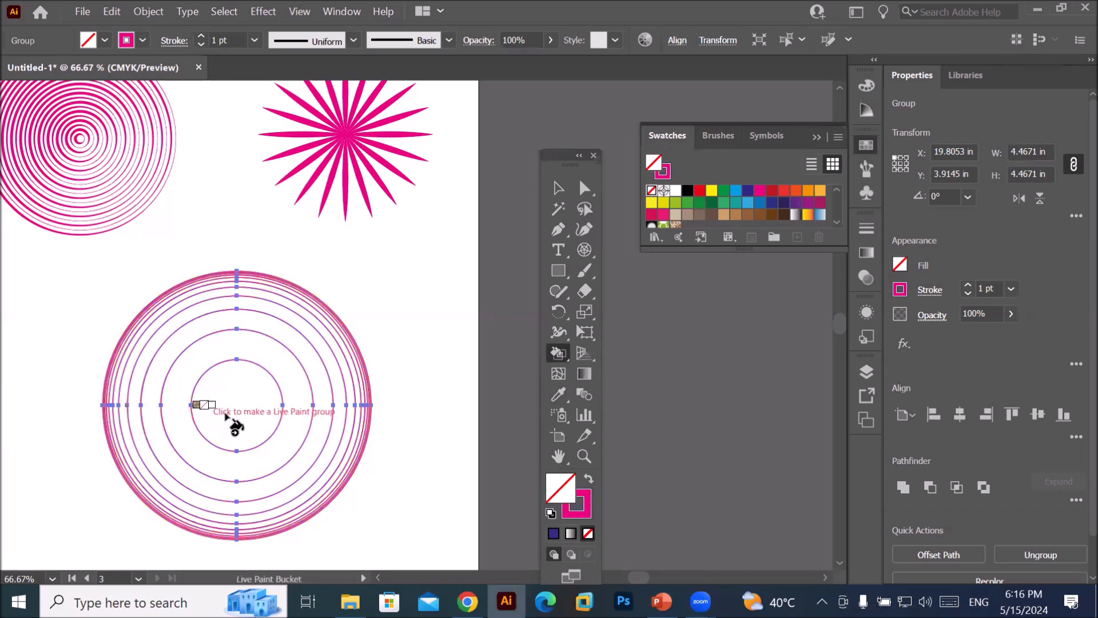
key(Right)
key(Right)
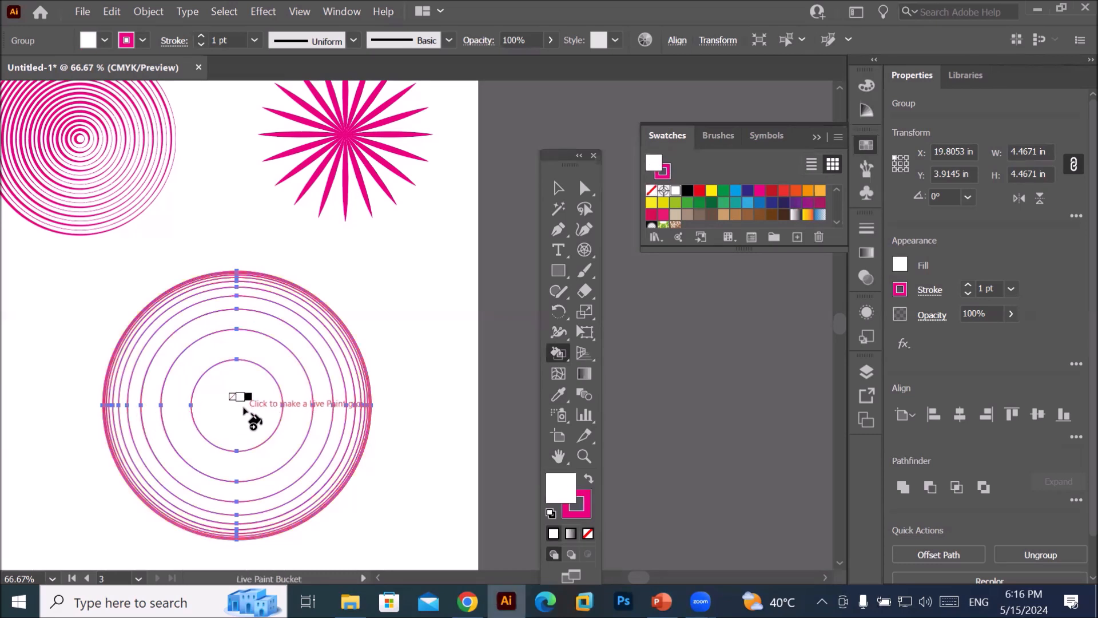
click(243, 410)
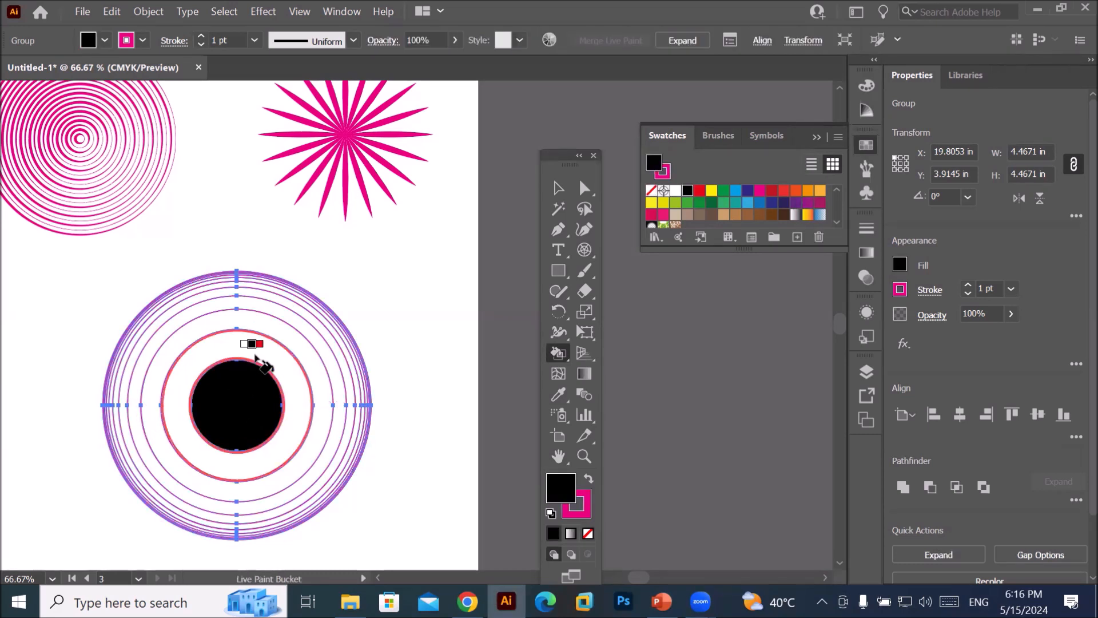
- Fill every second ring outward from the centre with black, including the thin one near the outer edge
click(267, 321)
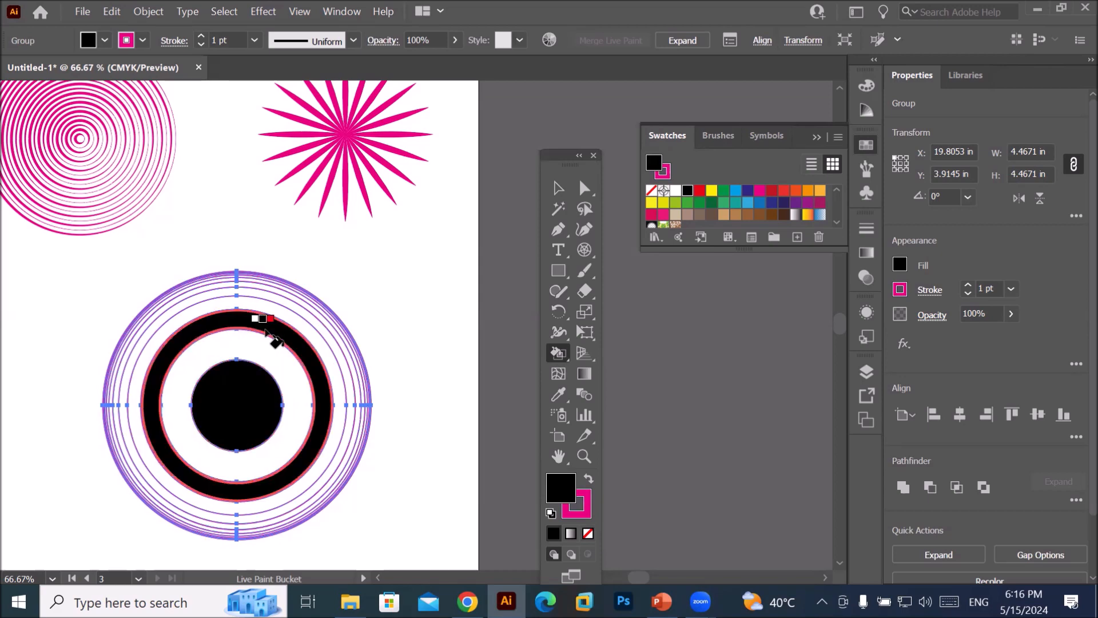
click(274, 298)
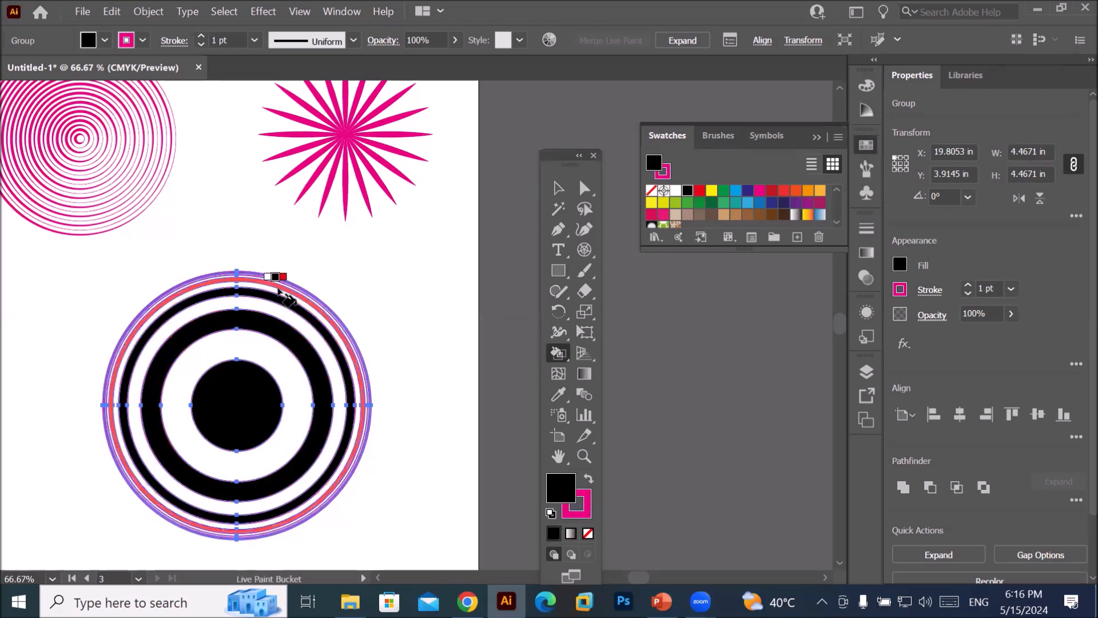
click(279, 286)
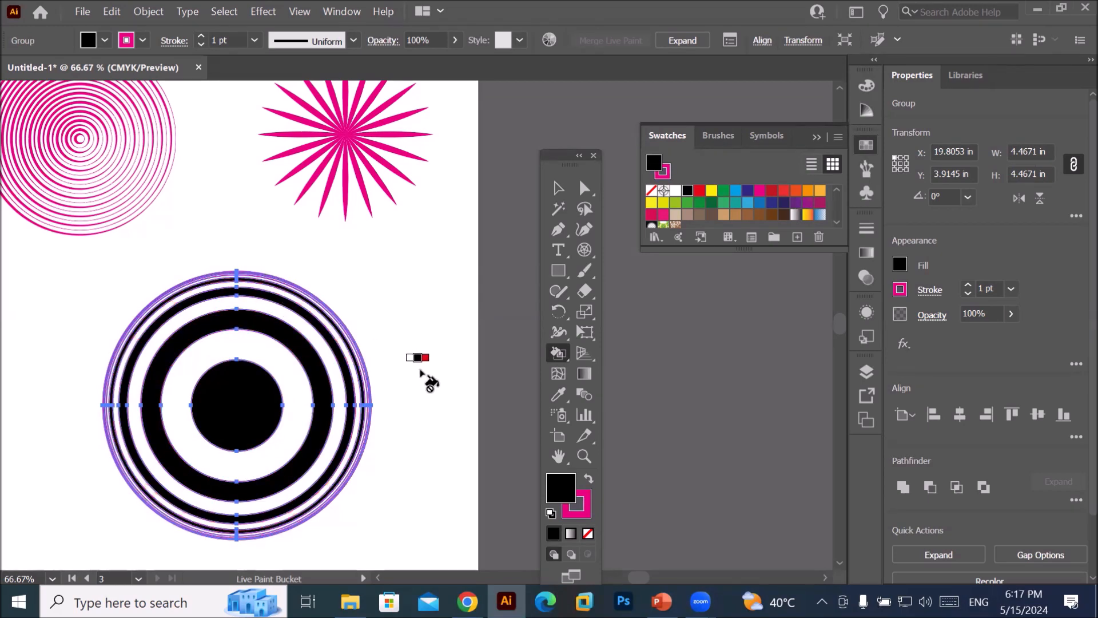
scroll(403, 318, up, 4)
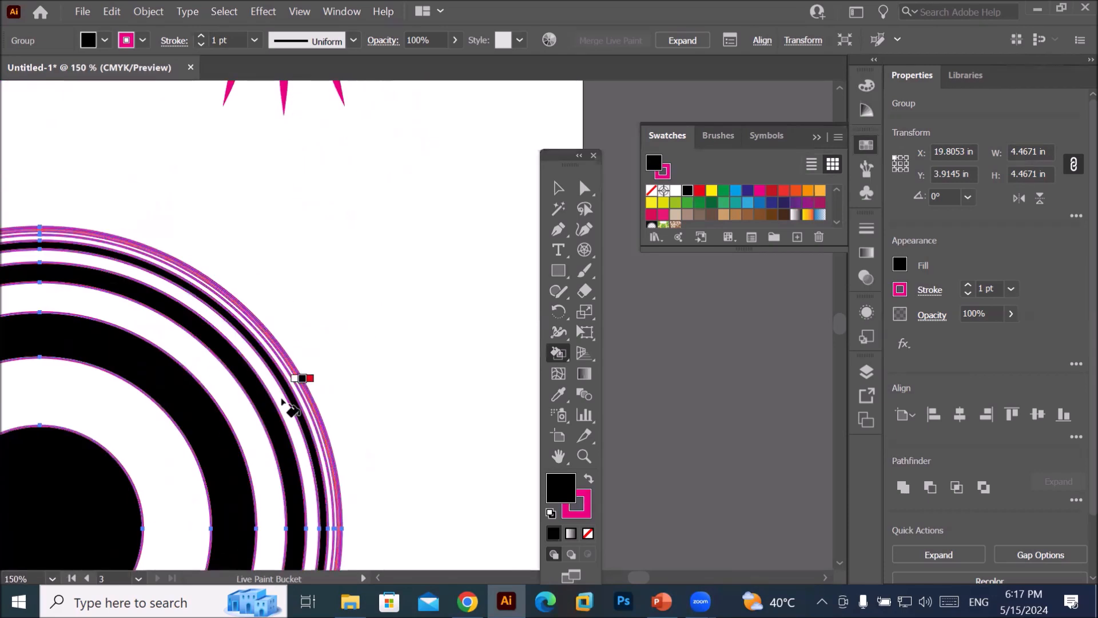
scroll(281, 340, up, 2)
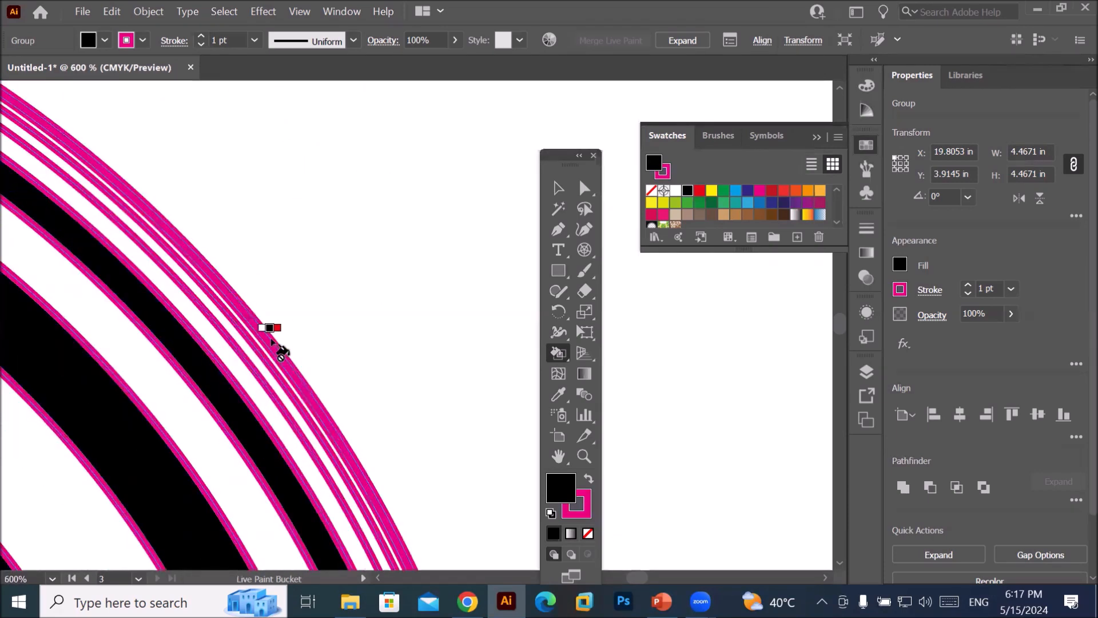
click(231, 329)
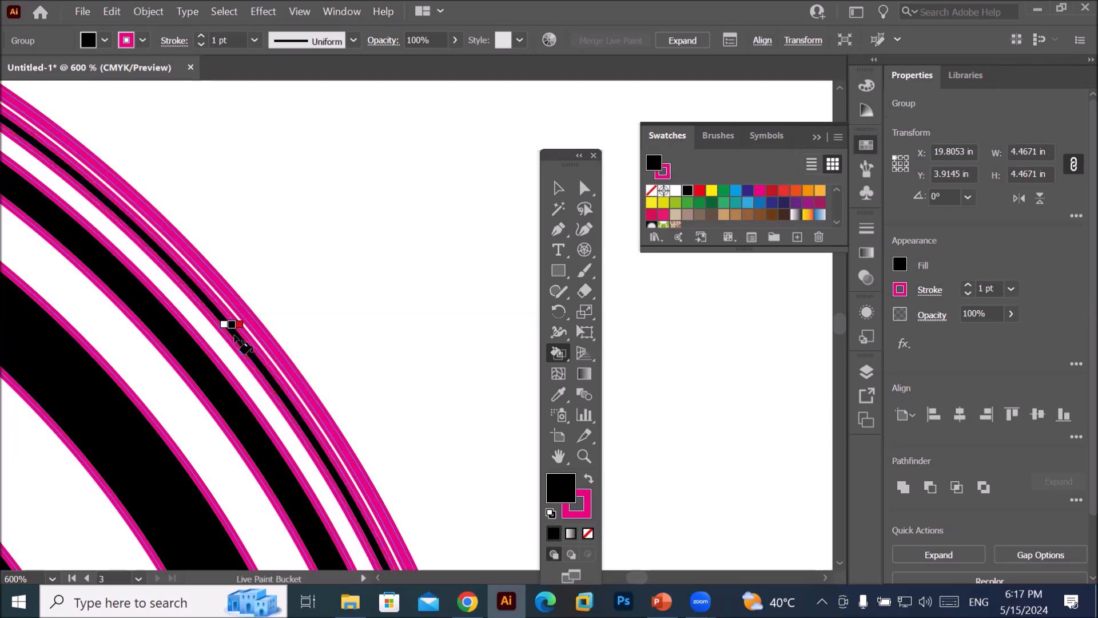
scroll(403, 394, down, 6)
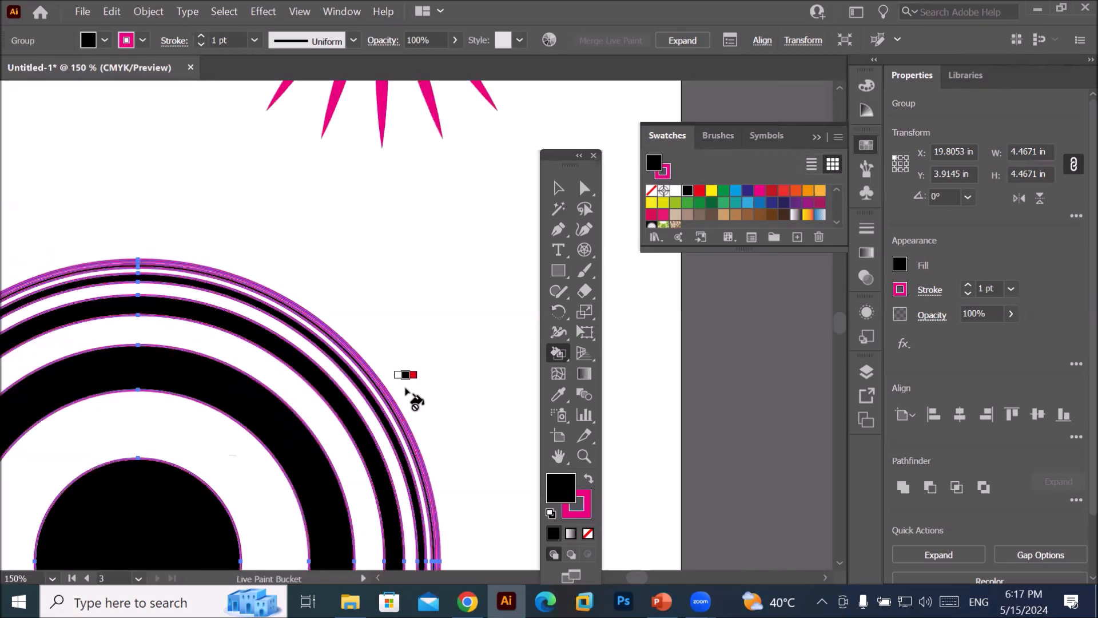
scroll(423, 509, up, 2)
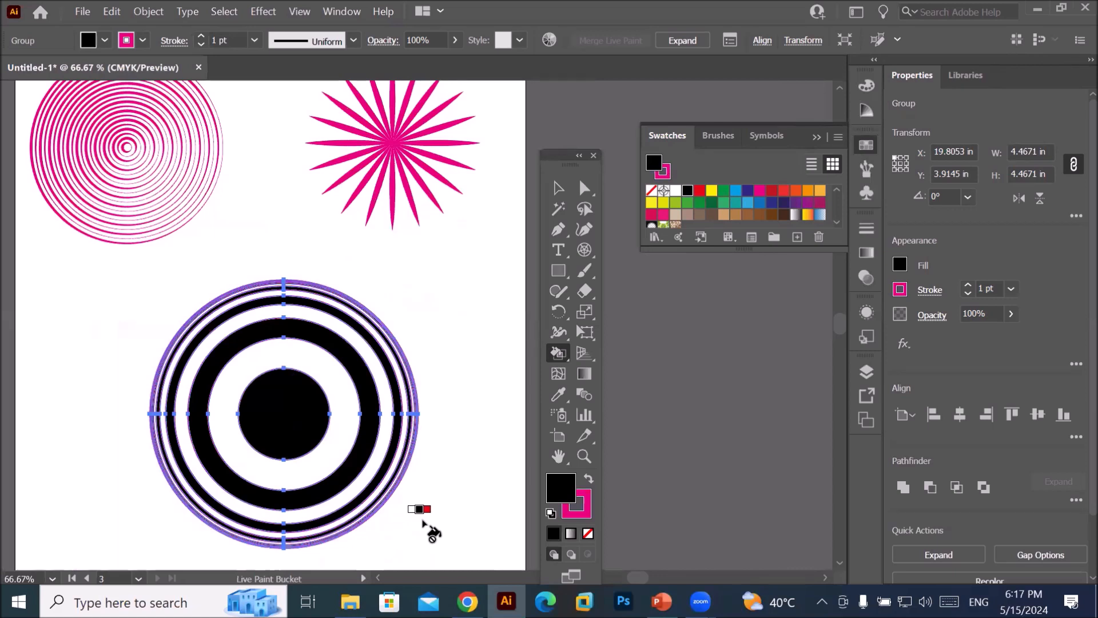
- Flatten the black centre circle with Direct Selection by moving its top anchor point down and its bottom anchor point up
click(584, 189)
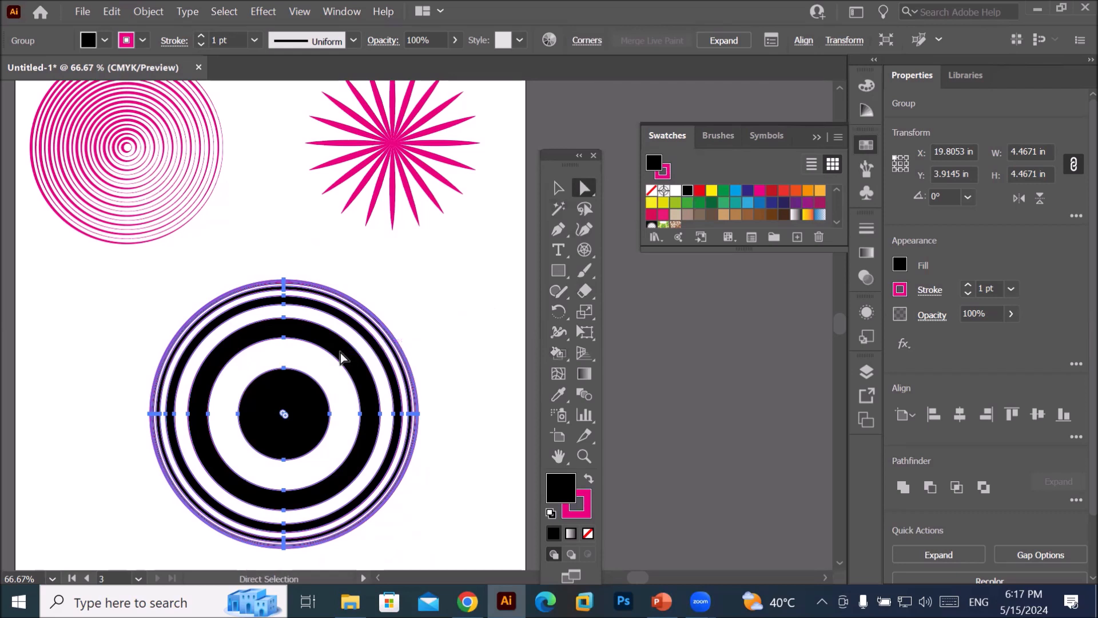
drag(284, 369, 284, 407)
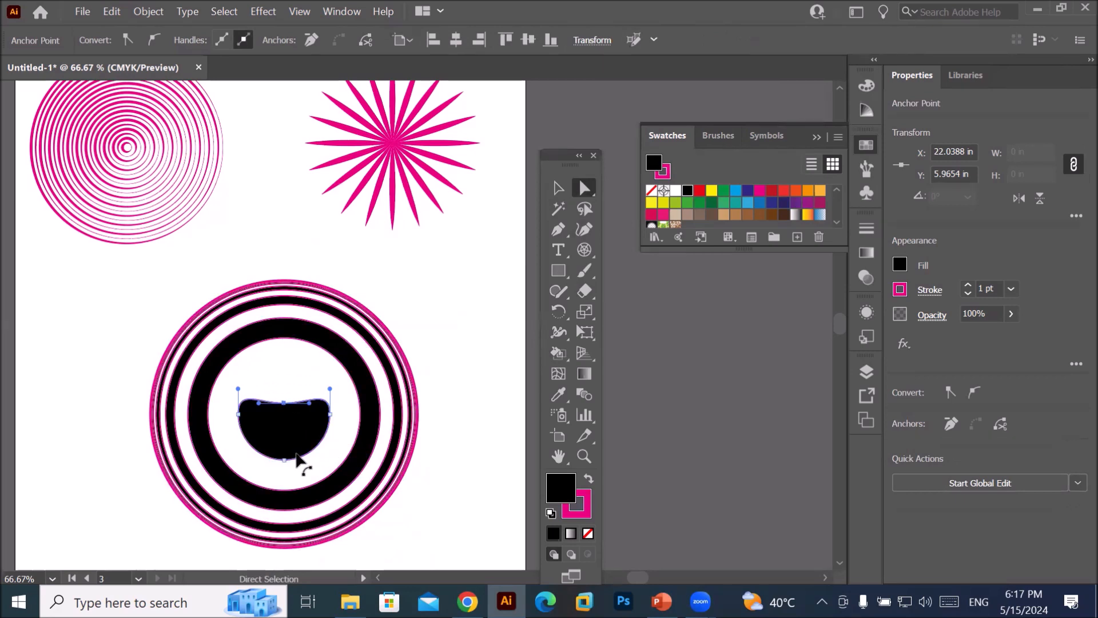
drag(285, 461, 287, 432)
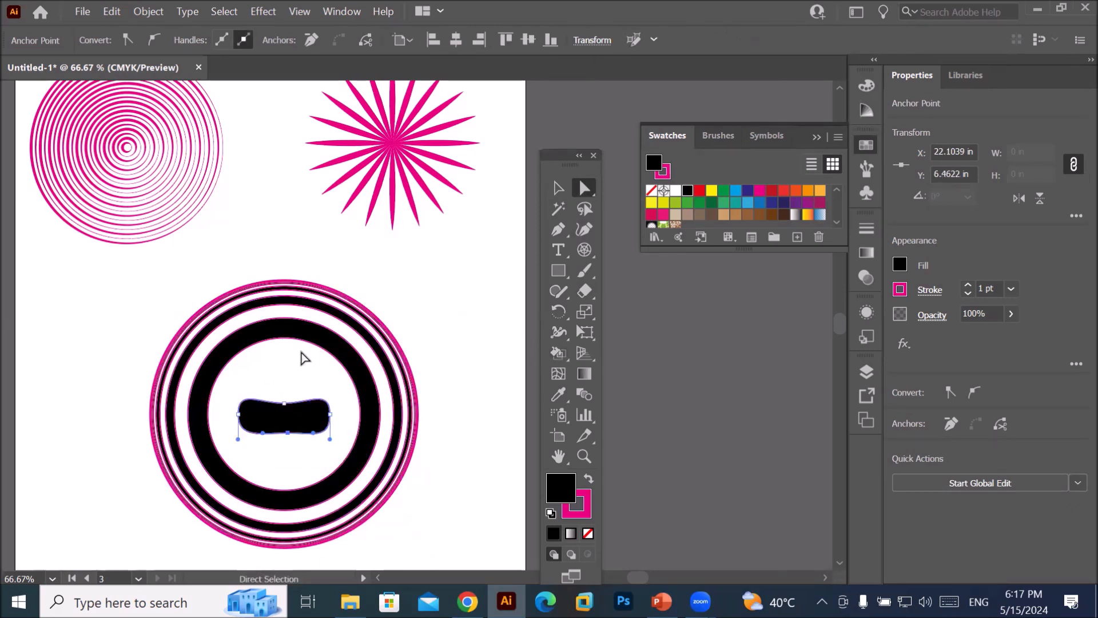
- Move the outer circle of the widest black ring about 0.16 in down so the ring is thicker at its base
click(301, 407)
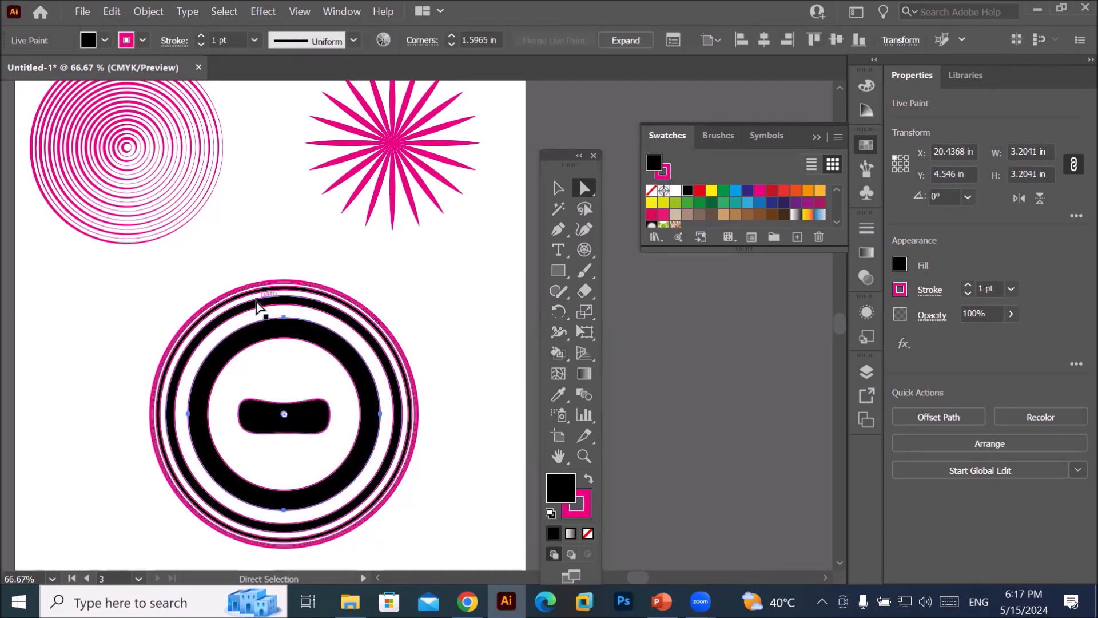
scroll(260, 313, up, 3)
drag(336, 352, 339, 386)
scroll(338, 386, down, 5)
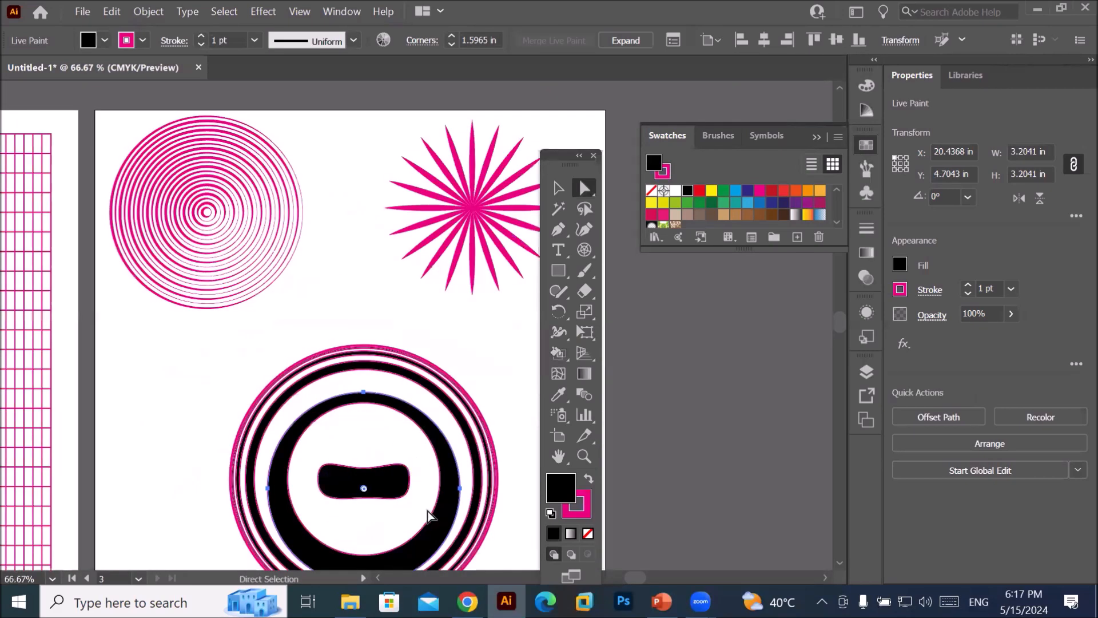
scroll(449, 548, up, 3)
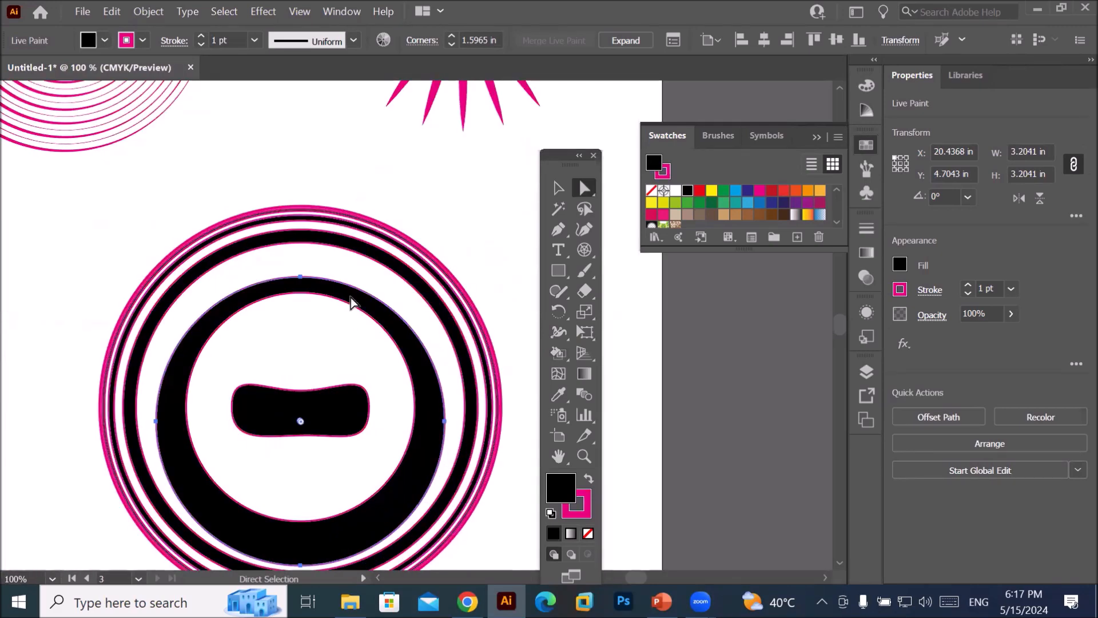
- Pull both side anchor points of the second black ring's outer circle up above the rings to form two cat-ear shapes
click(322, 247)
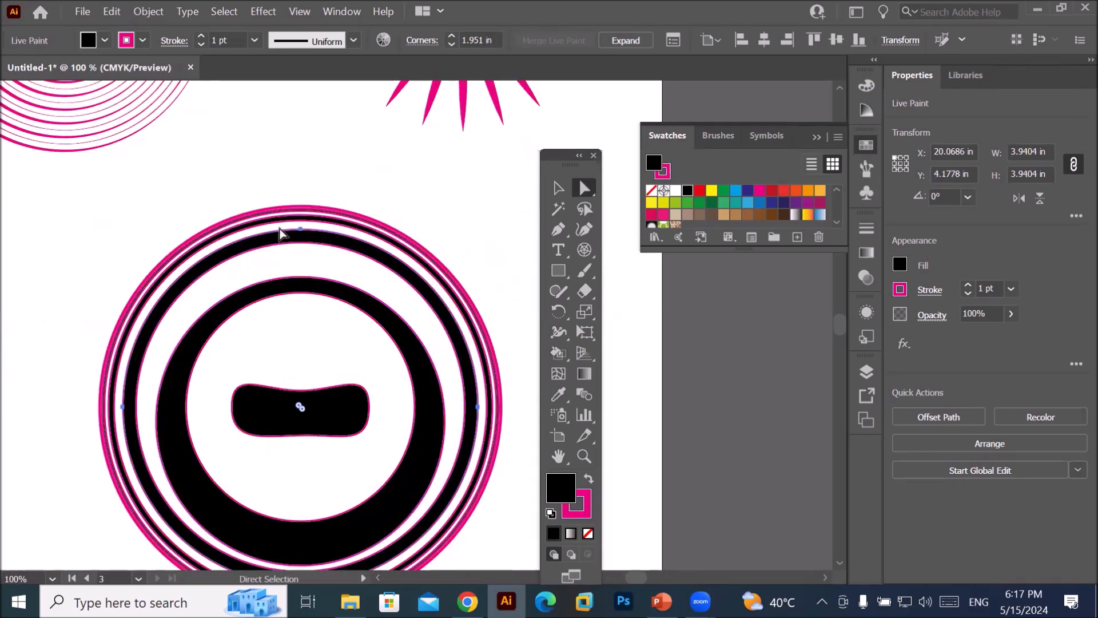
click(299, 230)
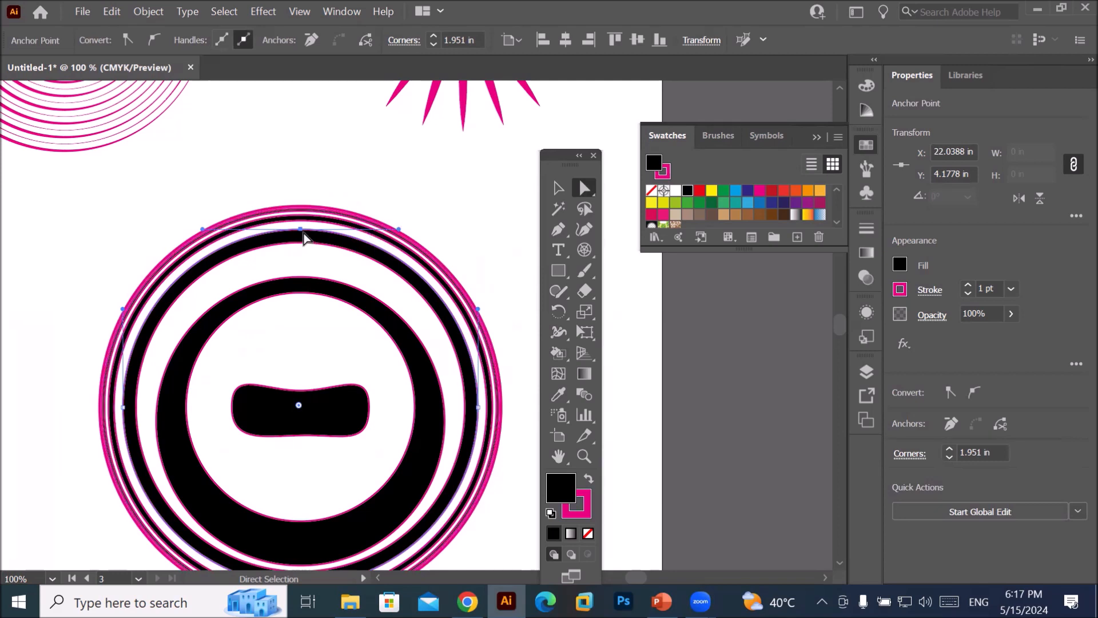
click(478, 407)
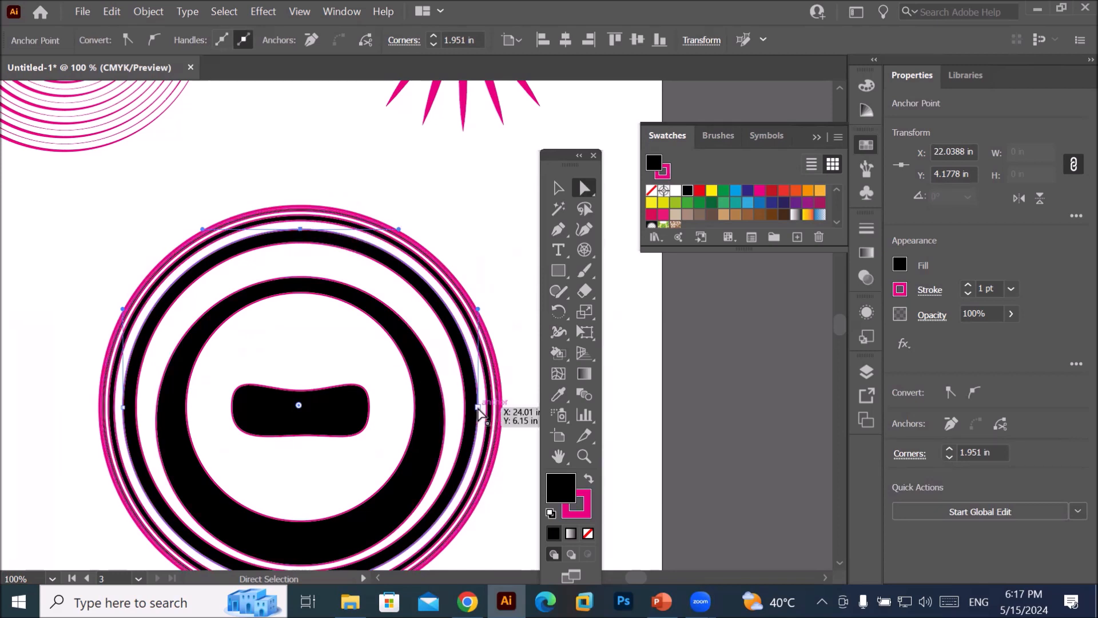
click(123, 407)
drag(123, 407, 130, 164)
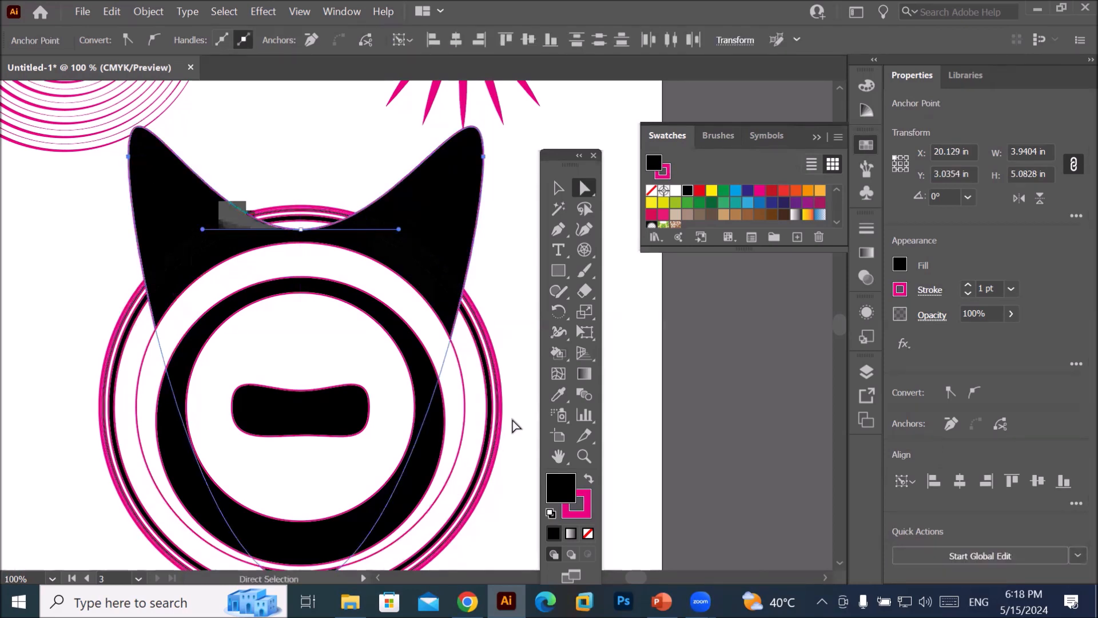
- Reshape the flattened centre shape into a horned crescent by raising its sides and base slightly and lowering its top anchor point
click(309, 416)
mouse_move(304, 405)
mouse_down()
mouse_move(307, 380)
mouse_move(310, 415)
mouse_up()
drag(307, 415, 306, 414)
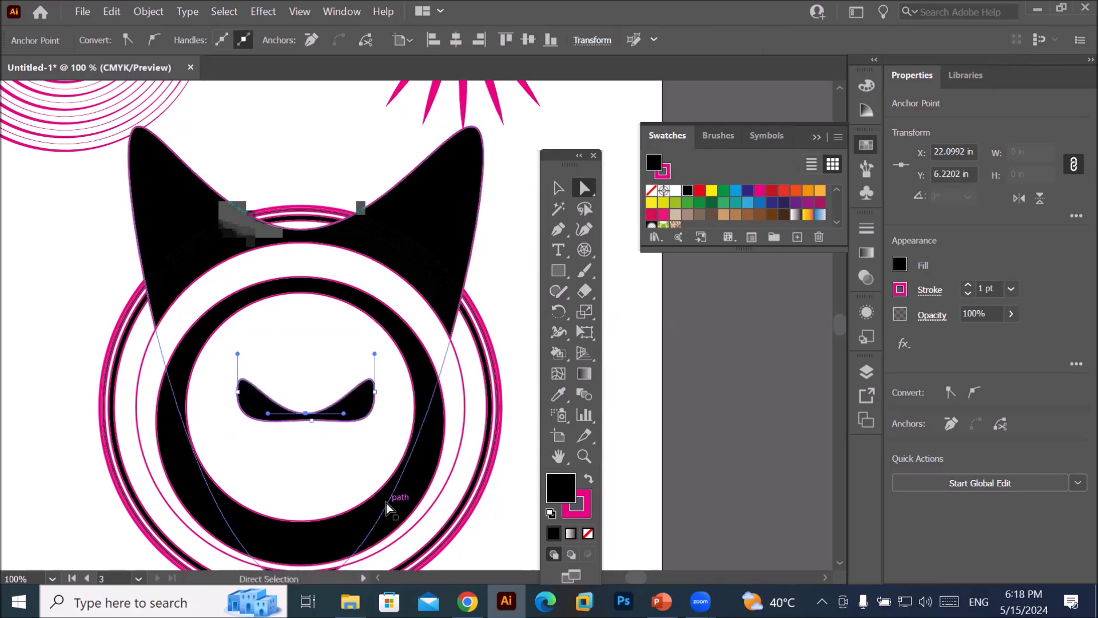
scroll(395, 474, down, 1)
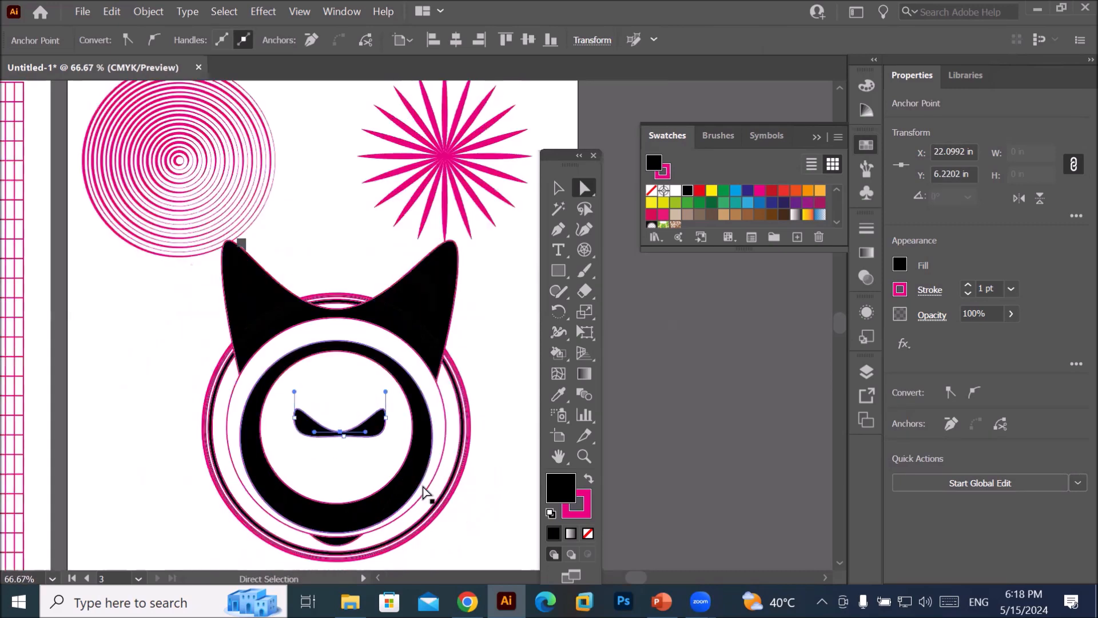
- Select the whole black cat-eared ring artwork and move it about 7.6 in up, above the third artboard
scroll(442, 537, up, 1)
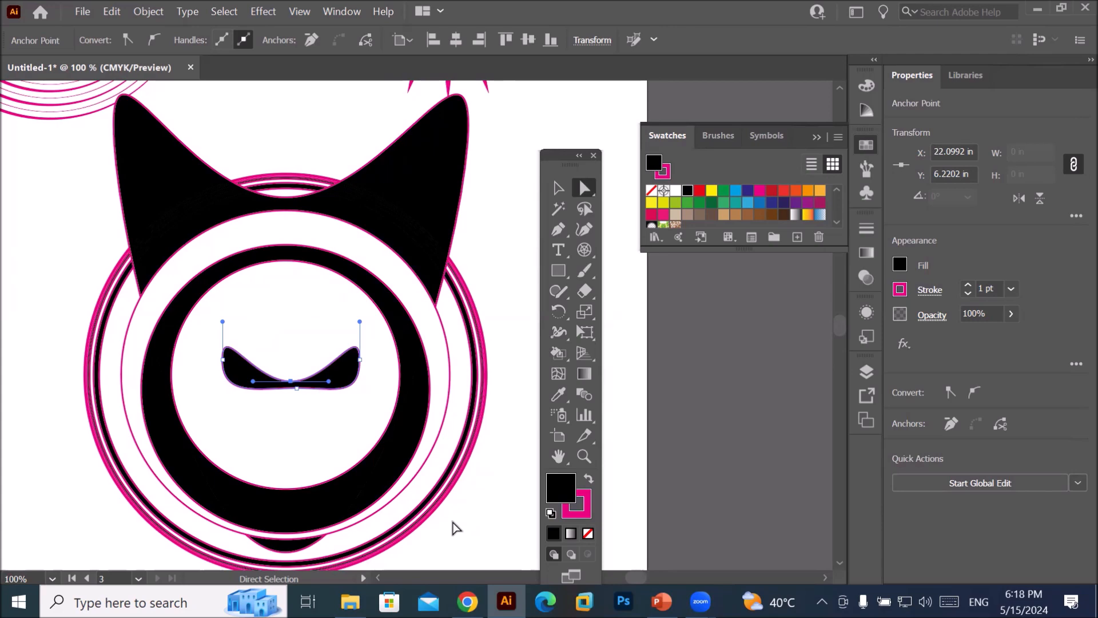
alt+scroll(475, 486, down, 2)
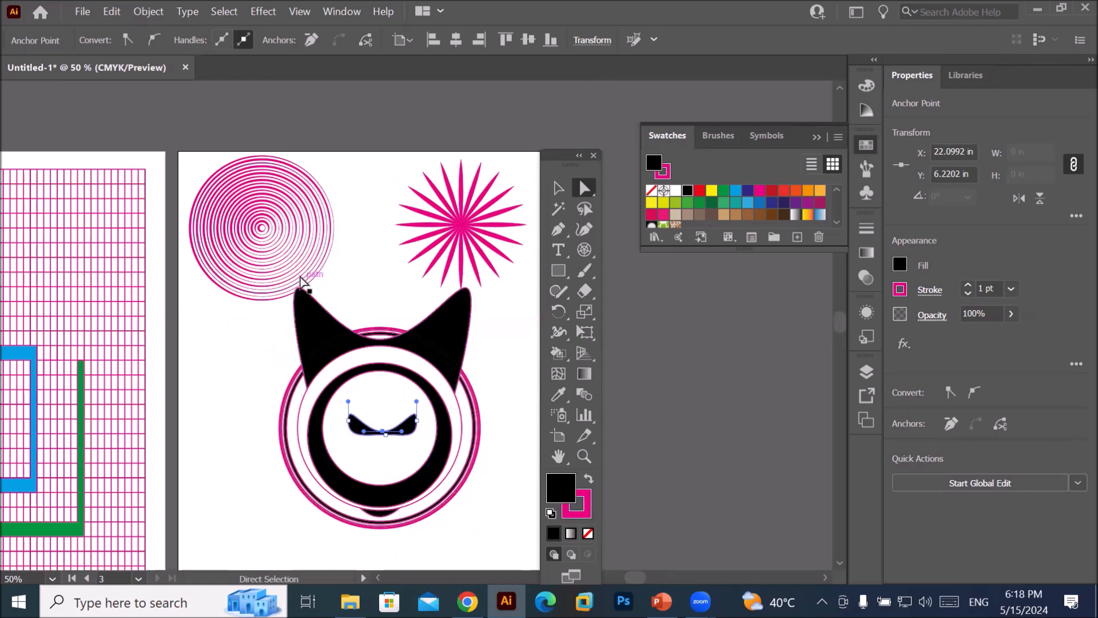
alt+scroll(261, 235, up, 3)
alt+scroll(219, 173, down, 4)
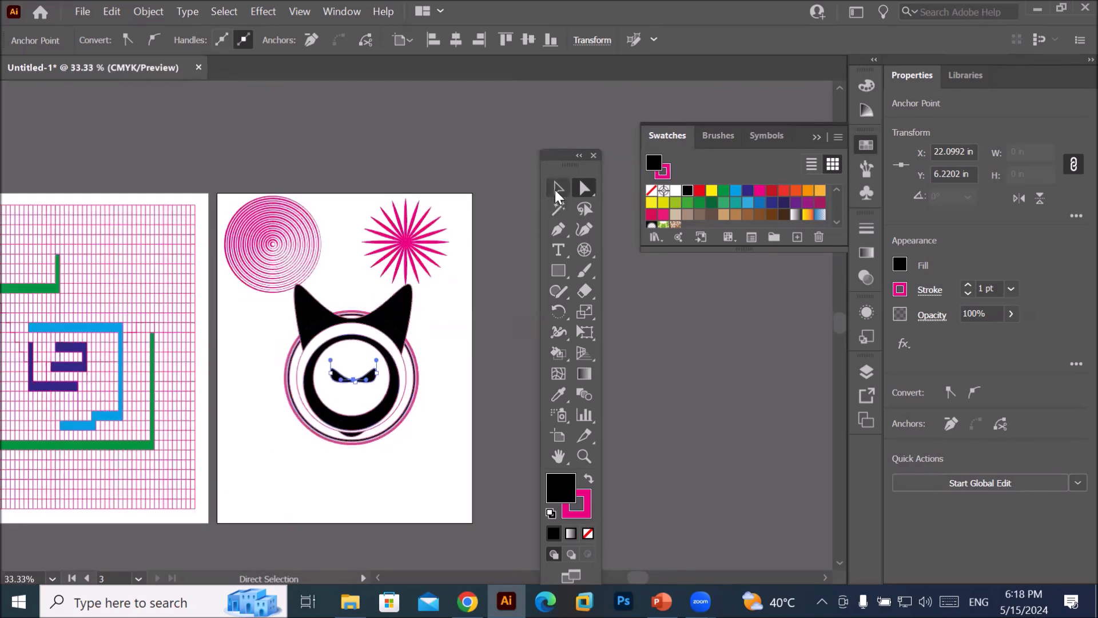
click(446, 414)
drag(252, 298, 451, 489)
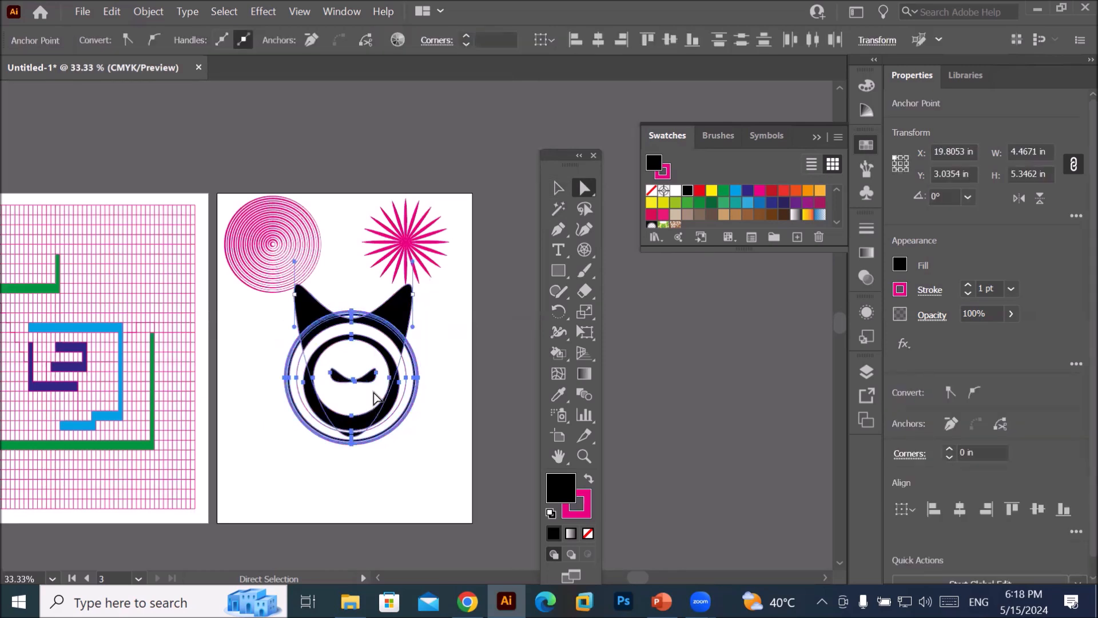
drag(368, 391, 402, 236)
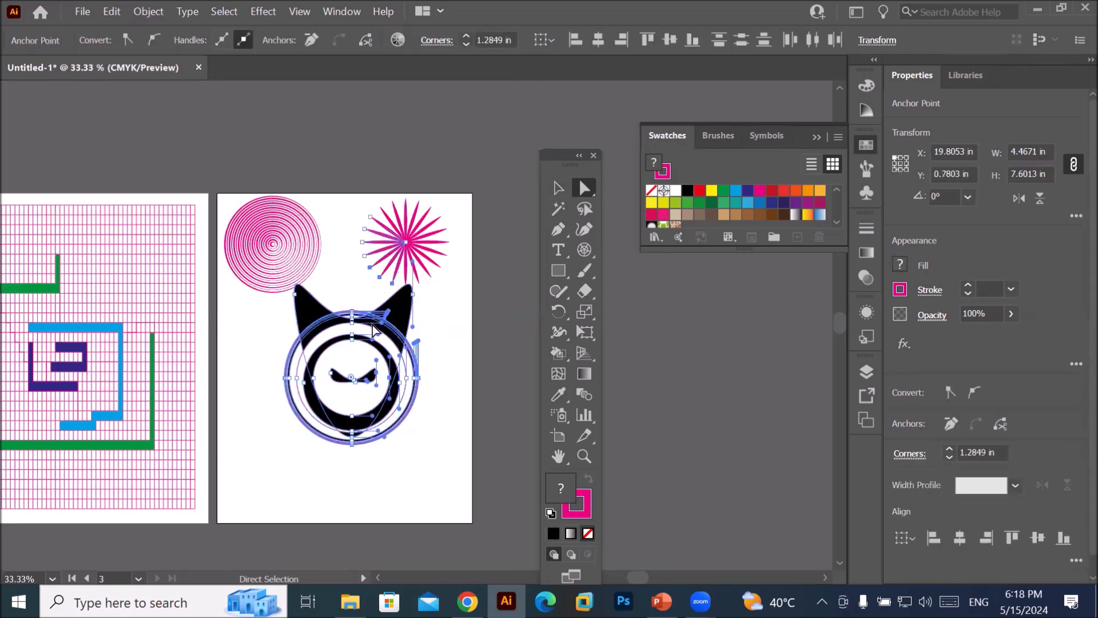
click(552, 193)
drag(250, 306, 440, 486)
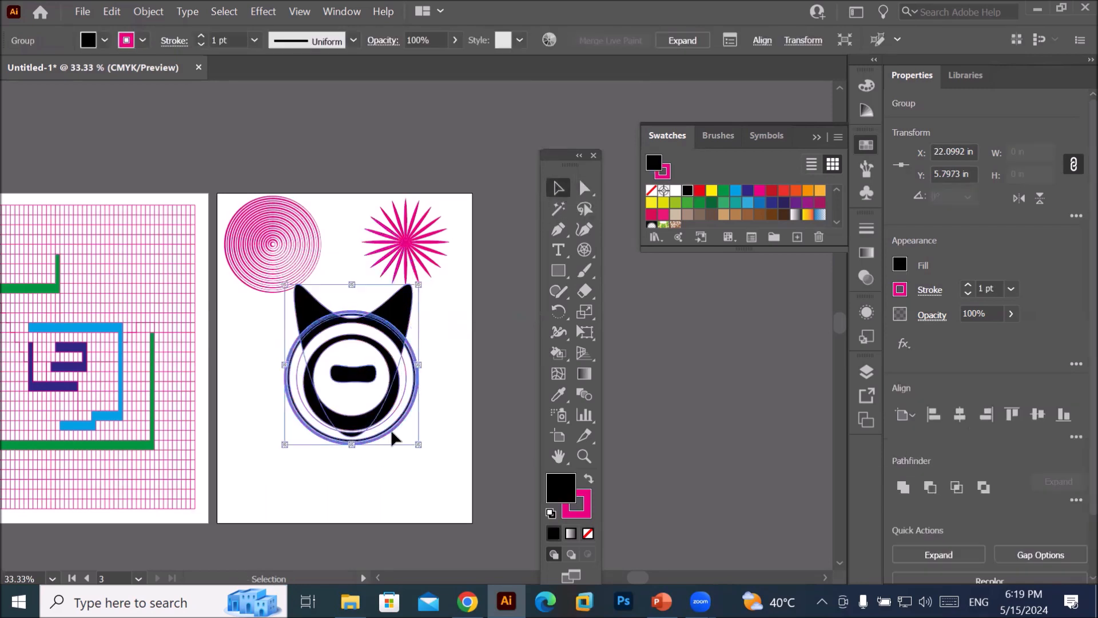
drag(367, 375, 361, 152)
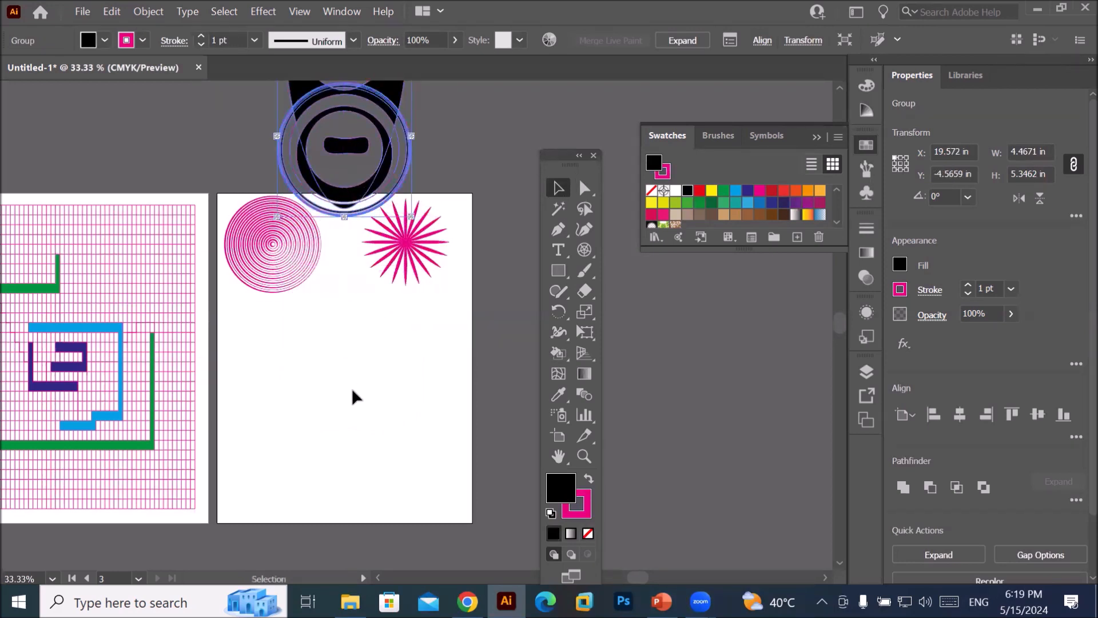
click(352, 388)
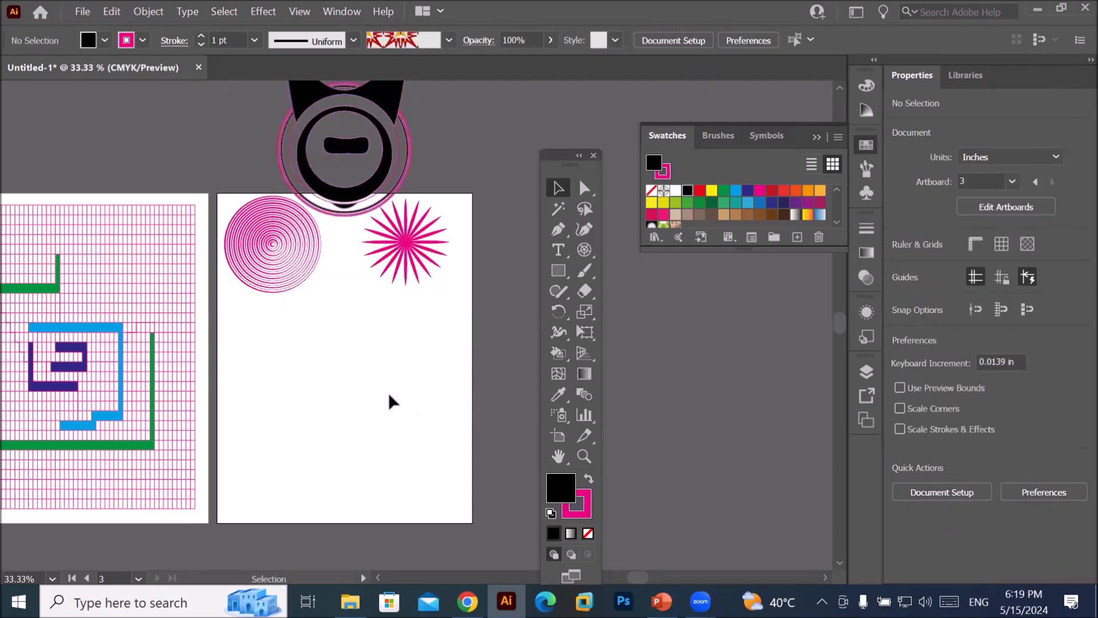
- Set the Polar Grid tool's number of radial dividers to 10
double_click(584, 249)
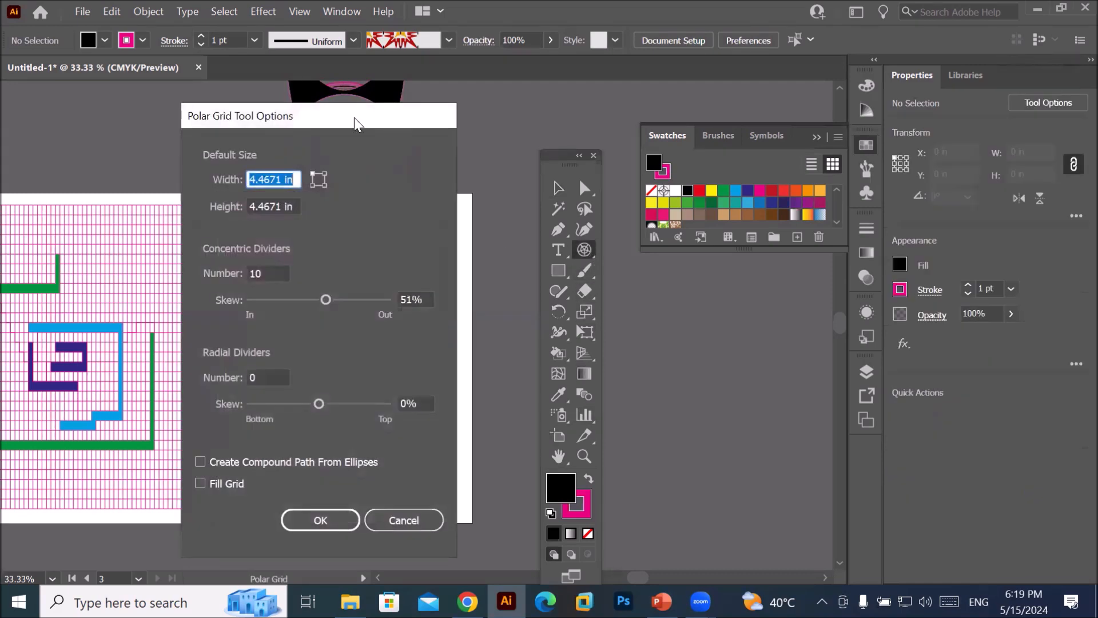
drag(355, 118, 683, 173)
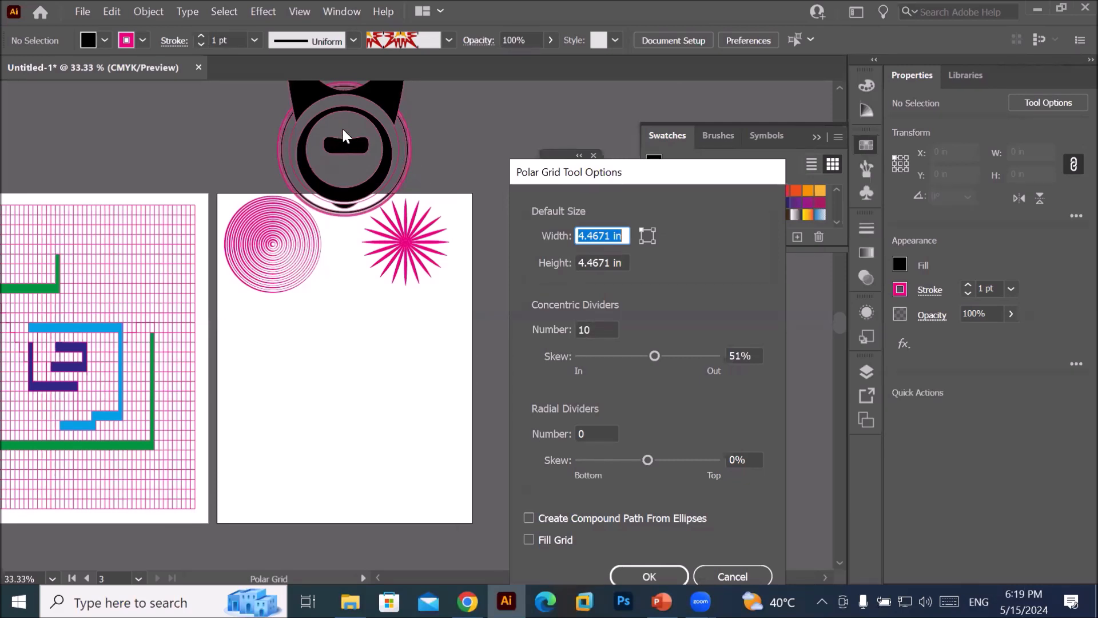
click(600, 330)
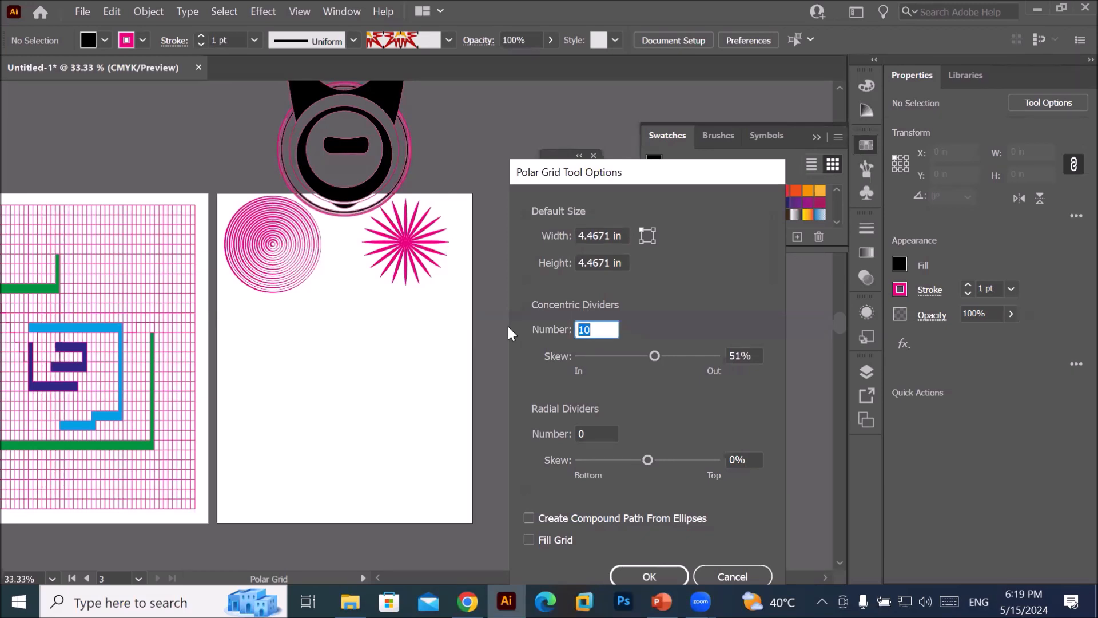
click(599, 434)
text(10)
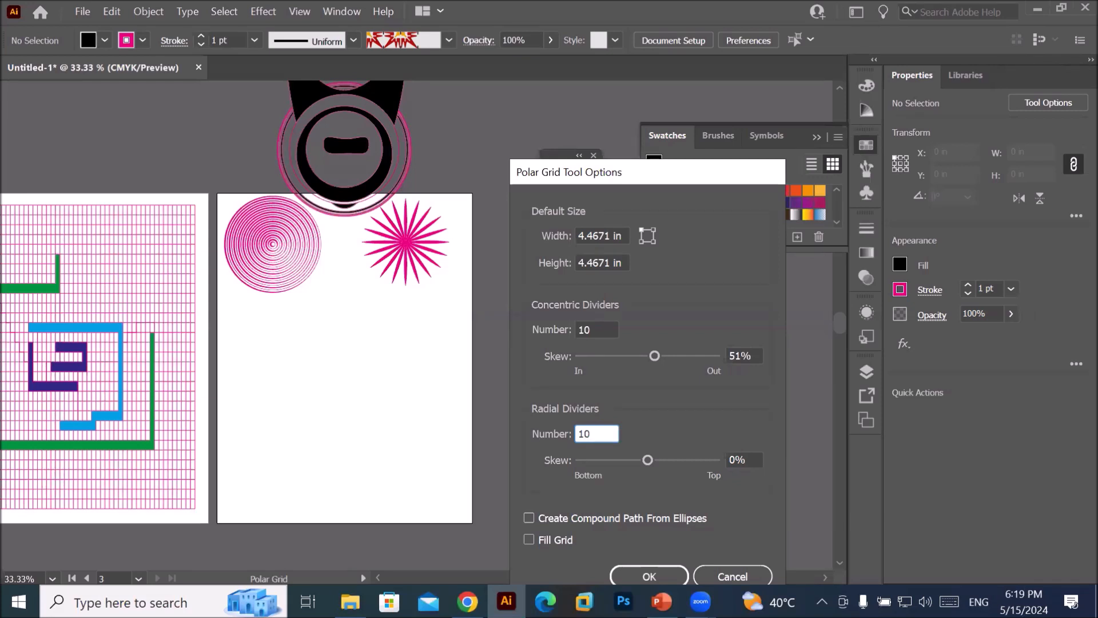
click(651, 576)
- Draw a trial polar grid about 4.7 in wide in the artboard's empty area and delete it
drag(284, 343, 423, 441)
scroll(443, 454, up, 3)
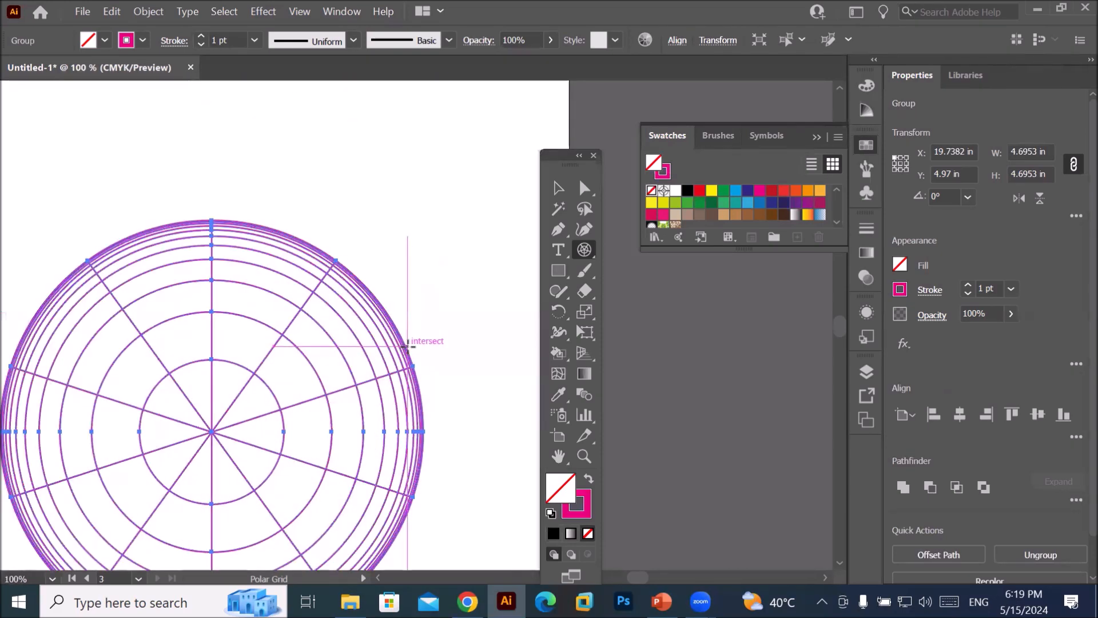
key(Delete)
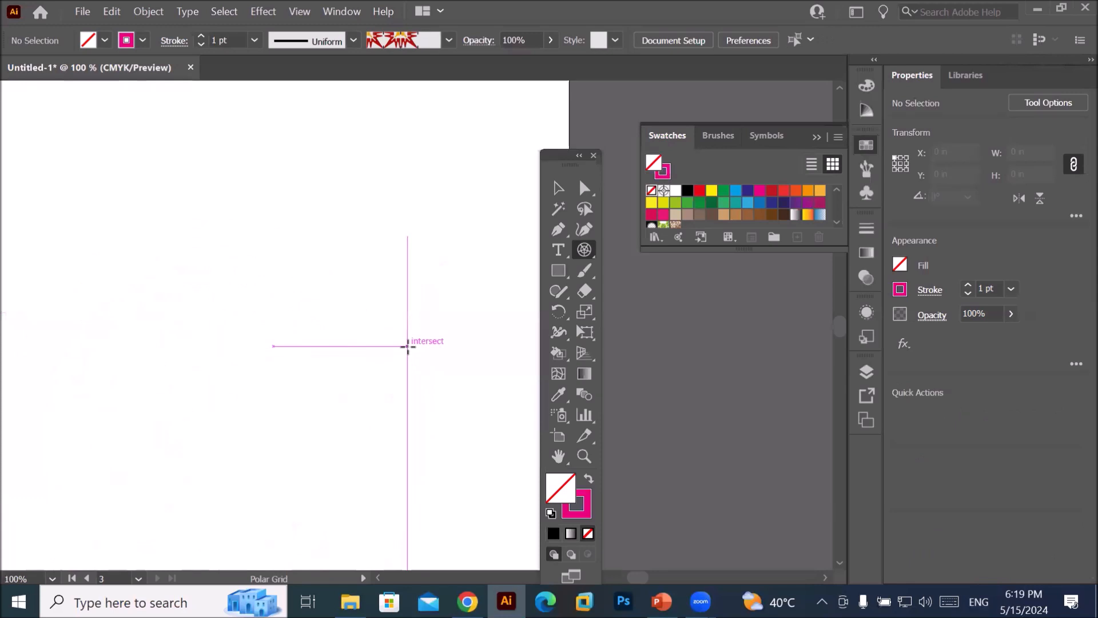
- Set the radial divider skew to 30%, draw a trial polar grid about 4 in wide, and delete it
double_click(582, 249)
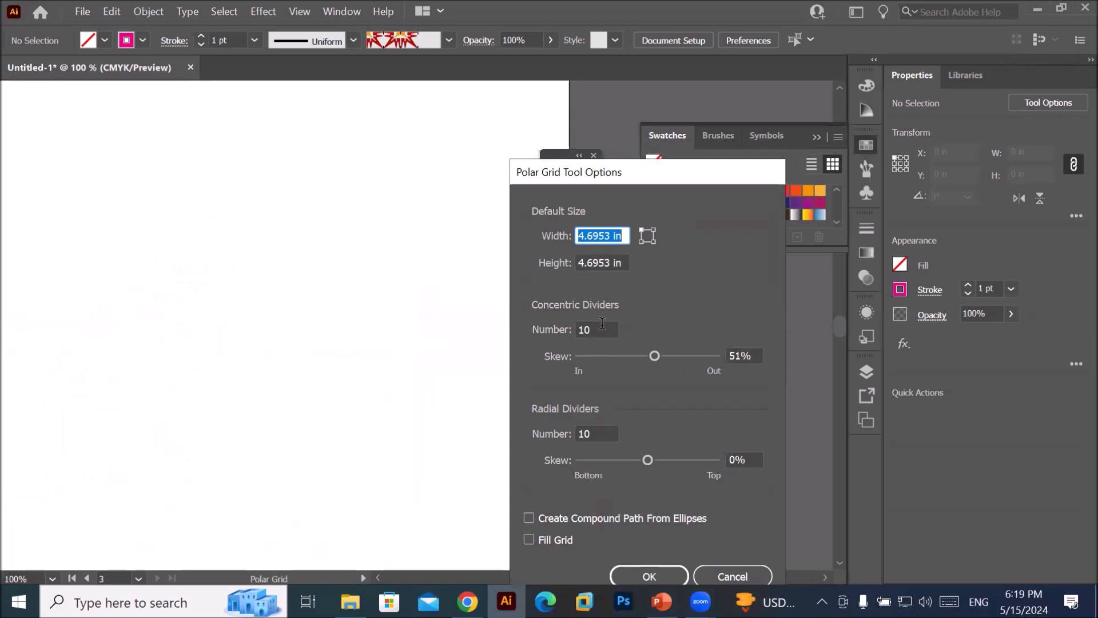
click(650, 459)
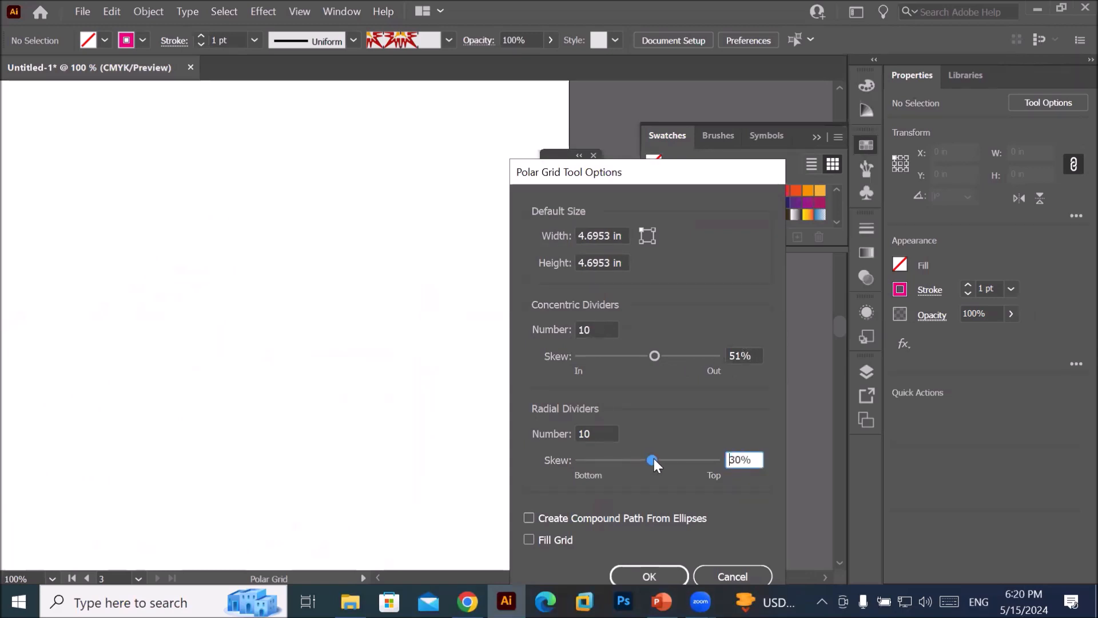
click(657, 569)
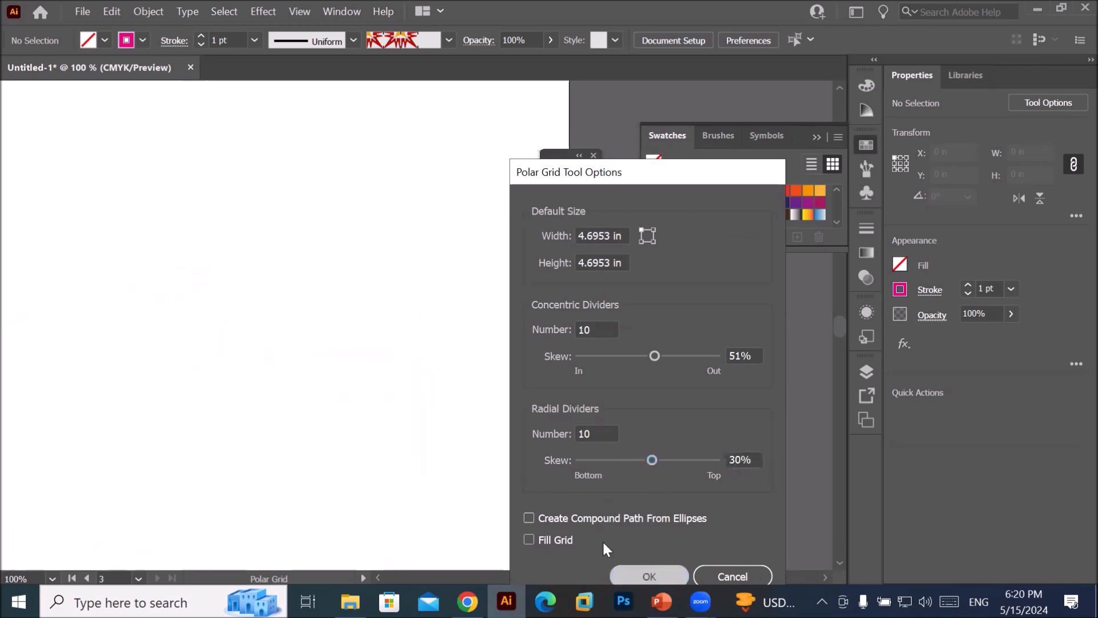
drag(104, 159, 464, 492)
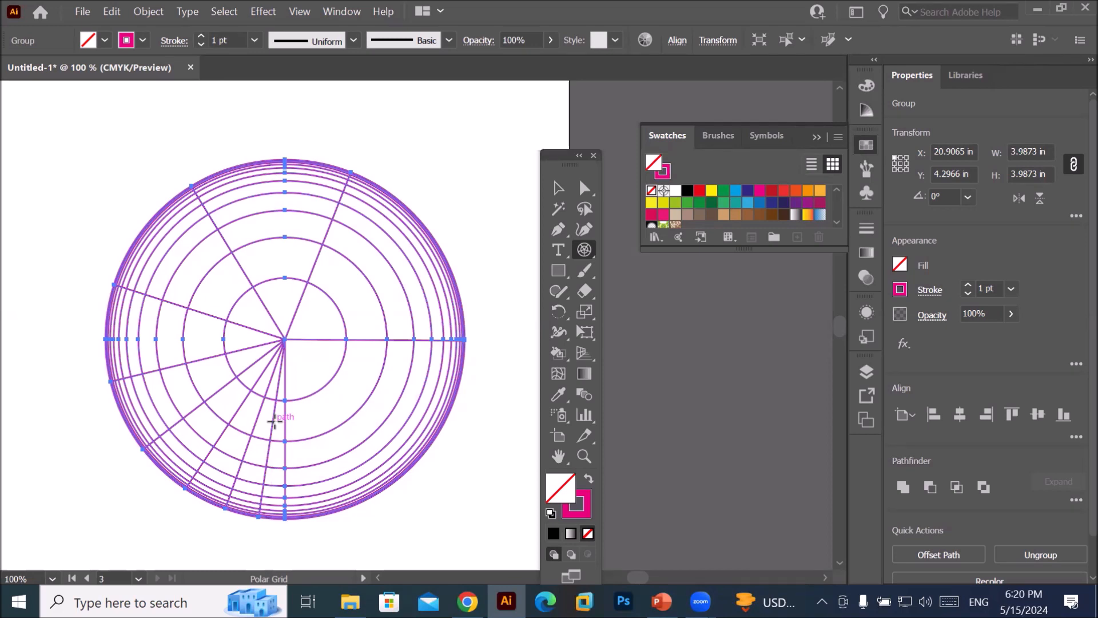
key(Delete)
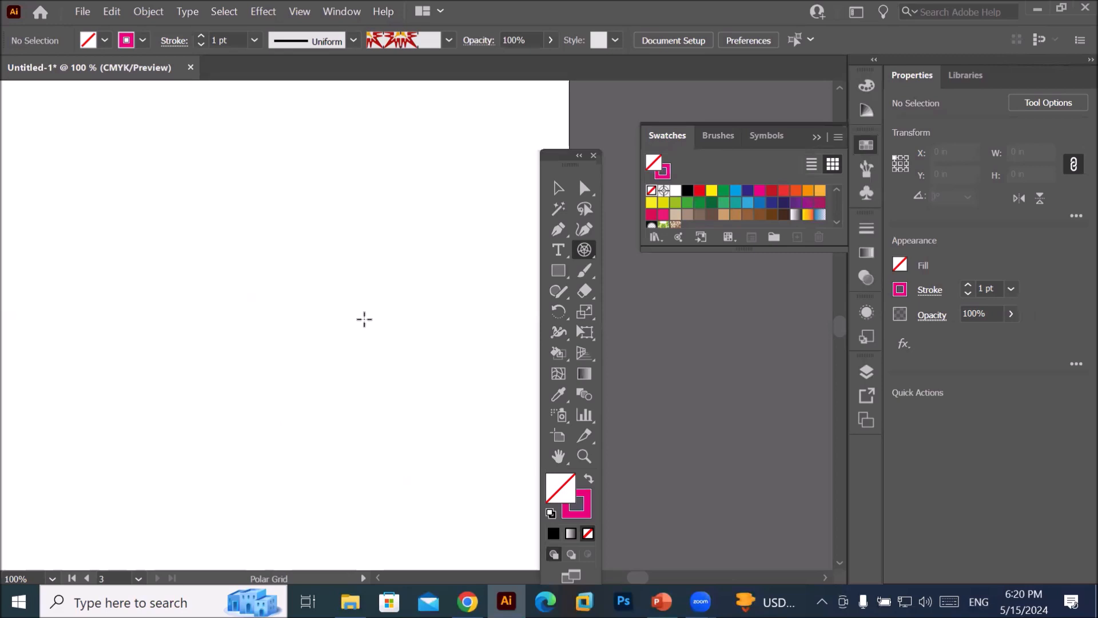
- Set both the concentric and radial skews to 0% and draw a polar grid about 5.6 in wide below the rings and starburst
double_click(585, 251)
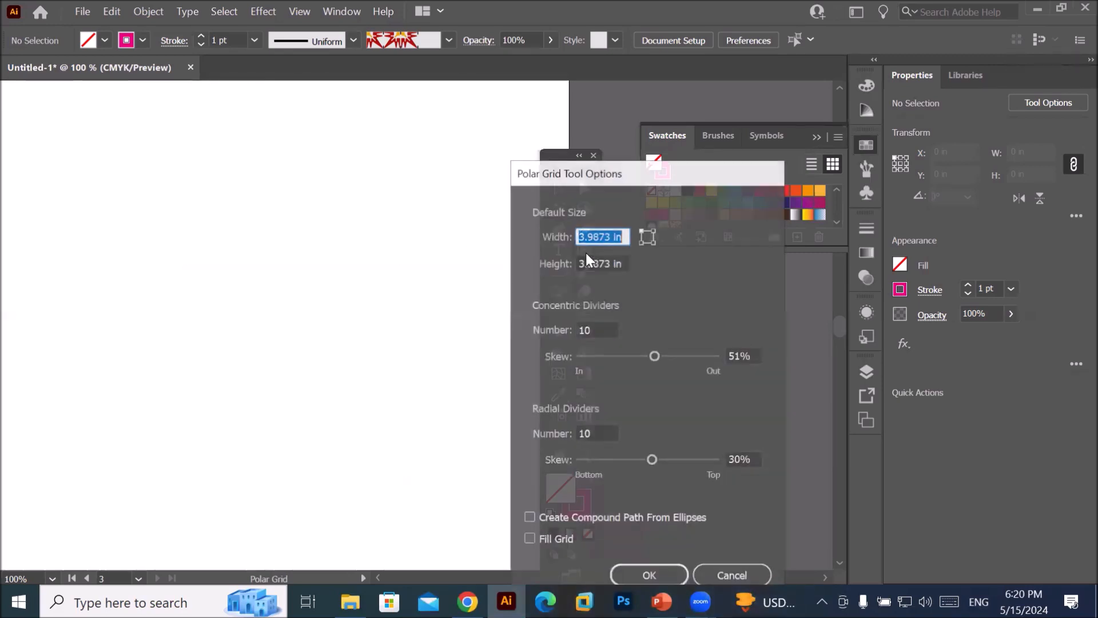
click(740, 355)
text(0)
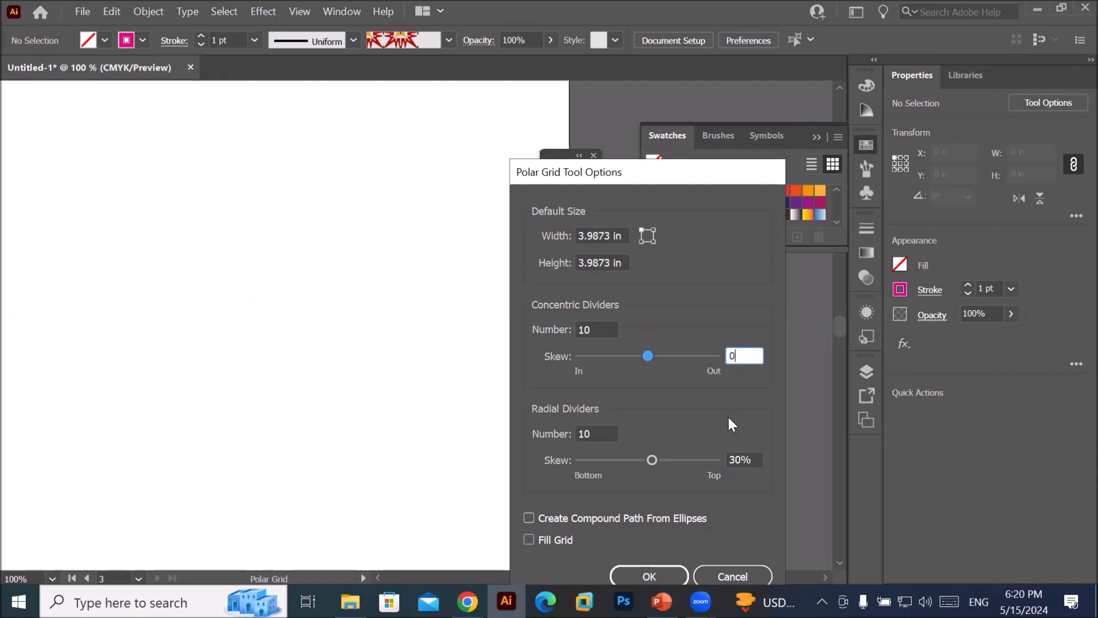
click(737, 459)
text(0)
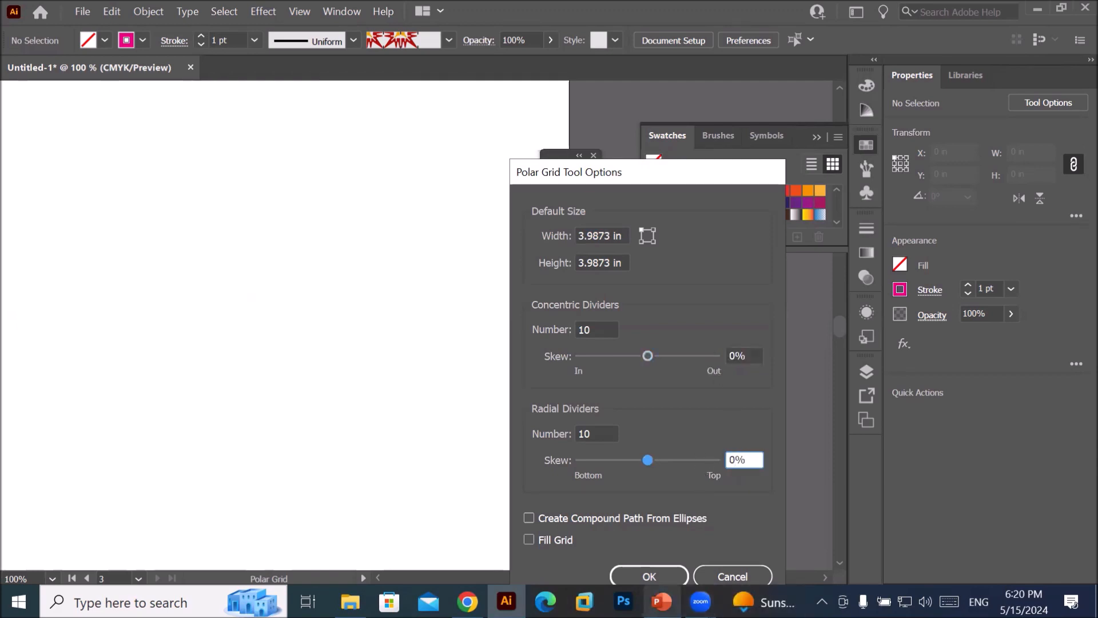
click(649, 576)
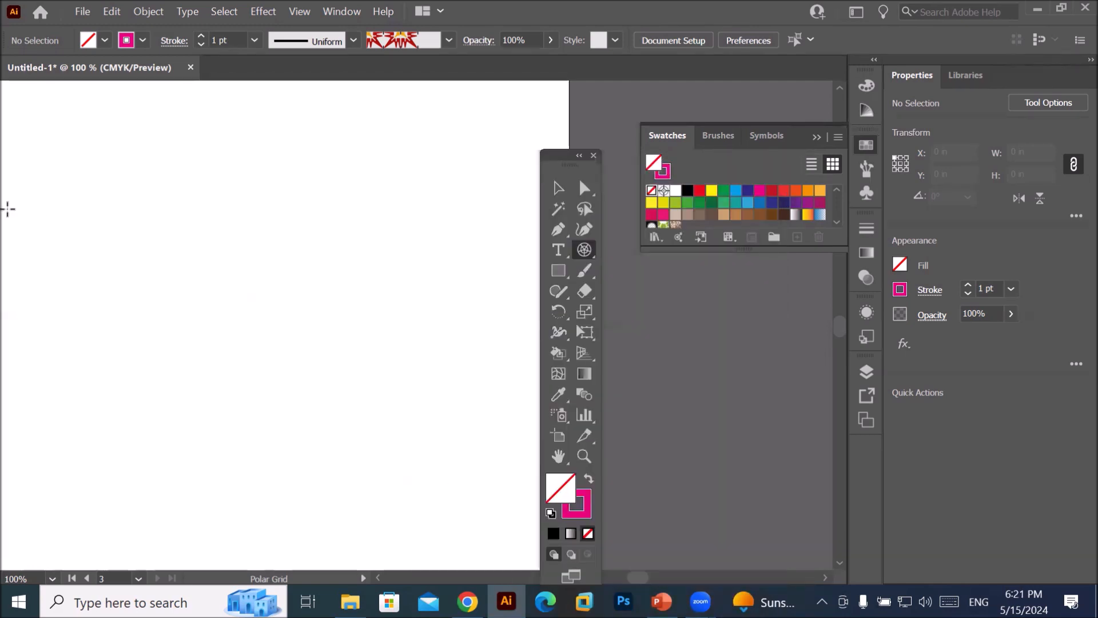
scroll(8, 209, down, 3)
drag(74, 277, 290, 330)
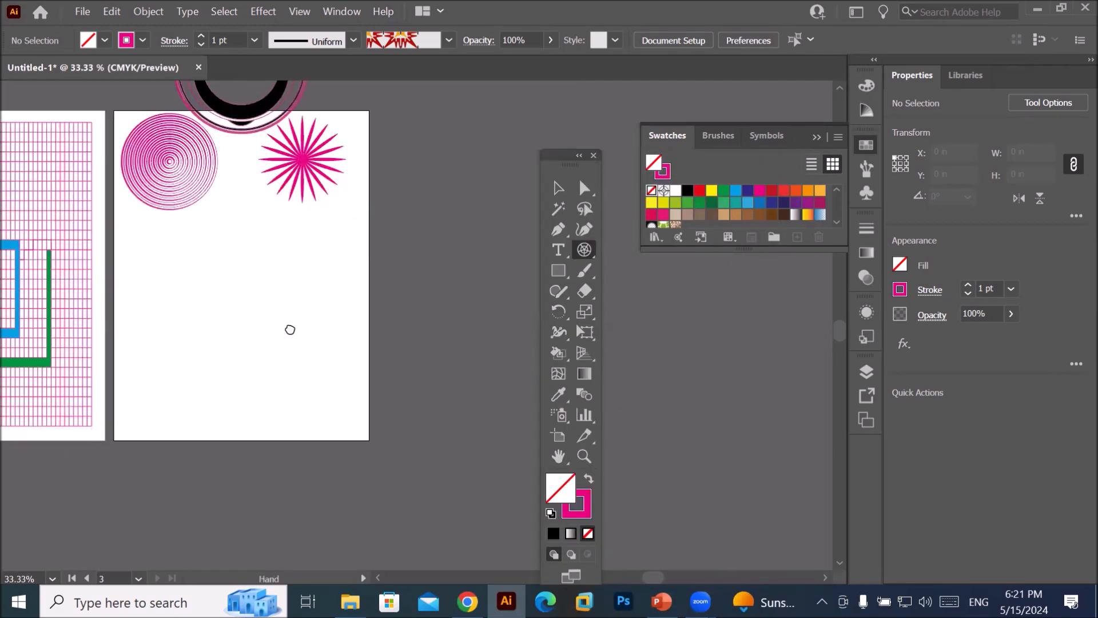
drag(240, 267, 409, 401)
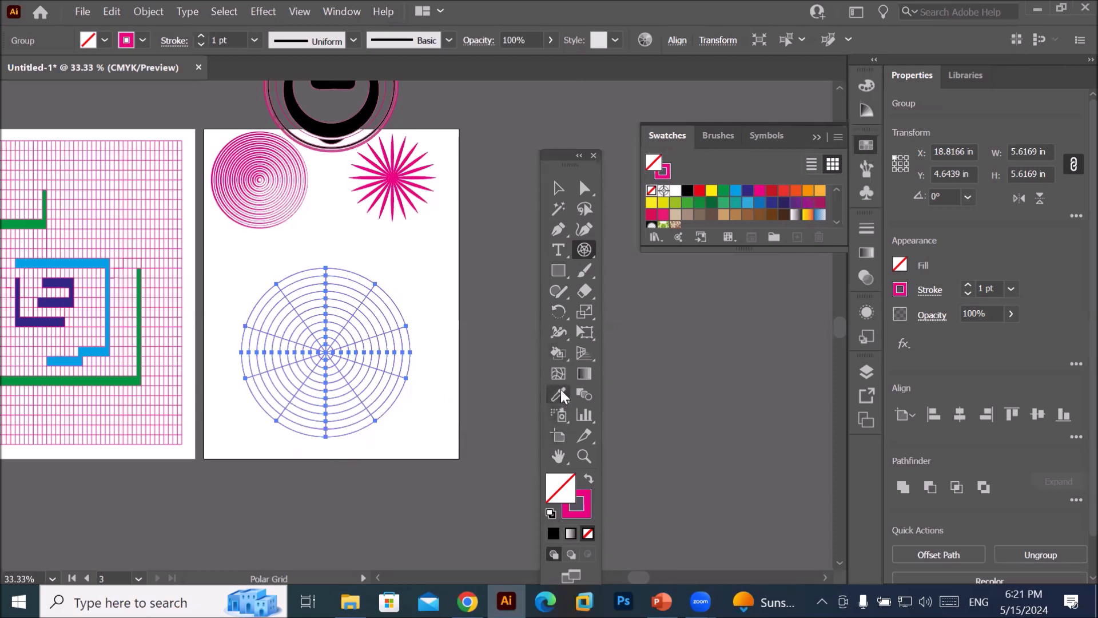
- Remove the right and left halves of the new polar grid's outermost ring with the Shape Builder tool
click(553, 353)
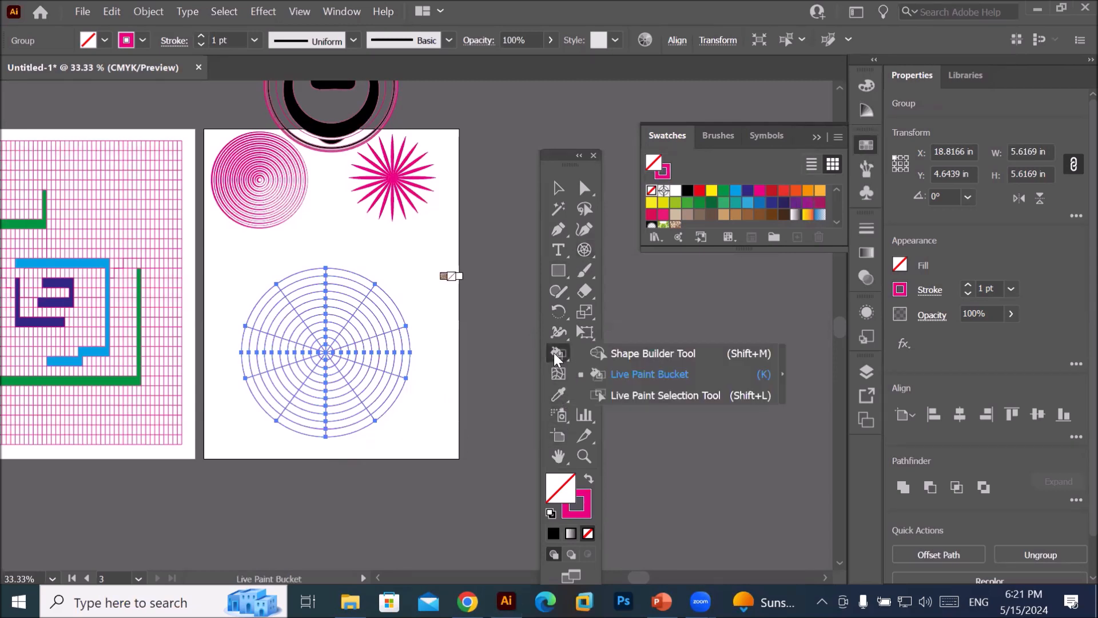
click(623, 354)
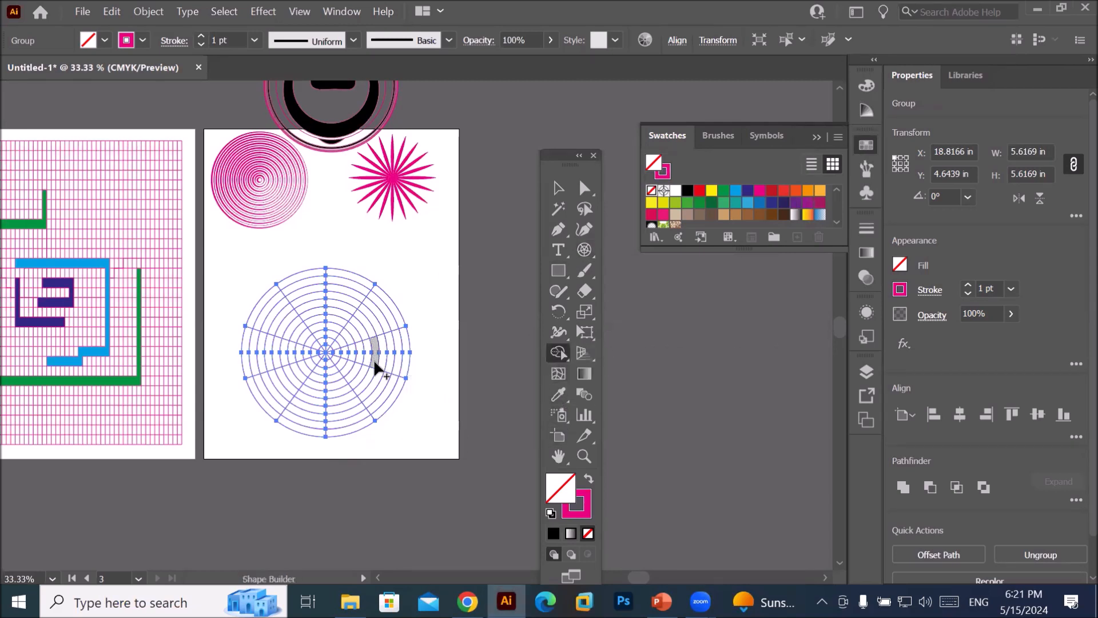
scroll(377, 354, up, 2)
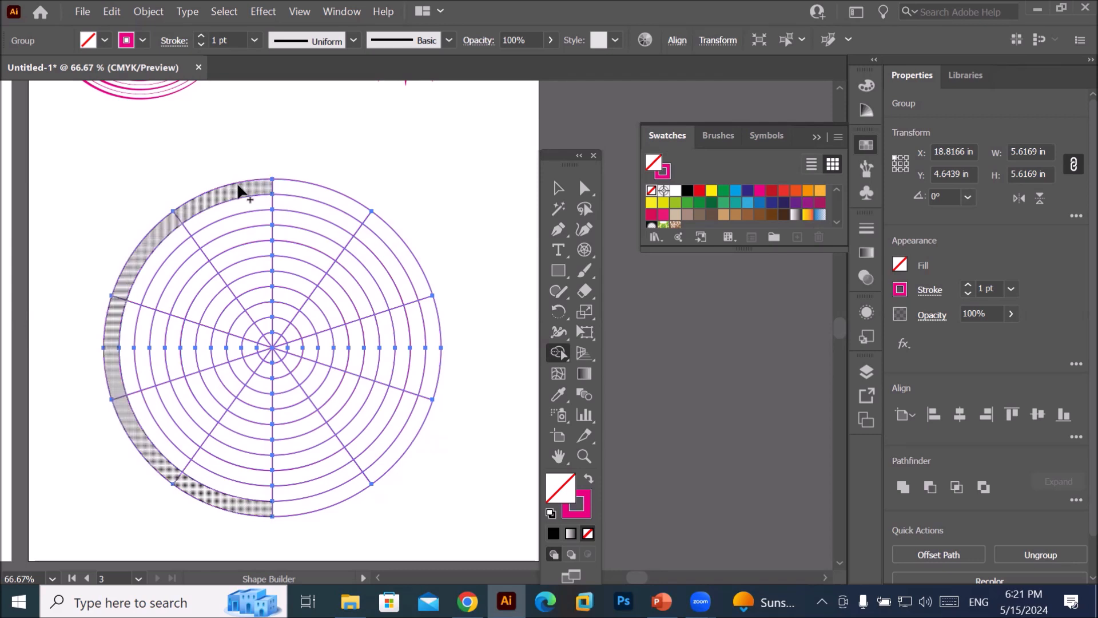
drag(237, 195, 240, 199)
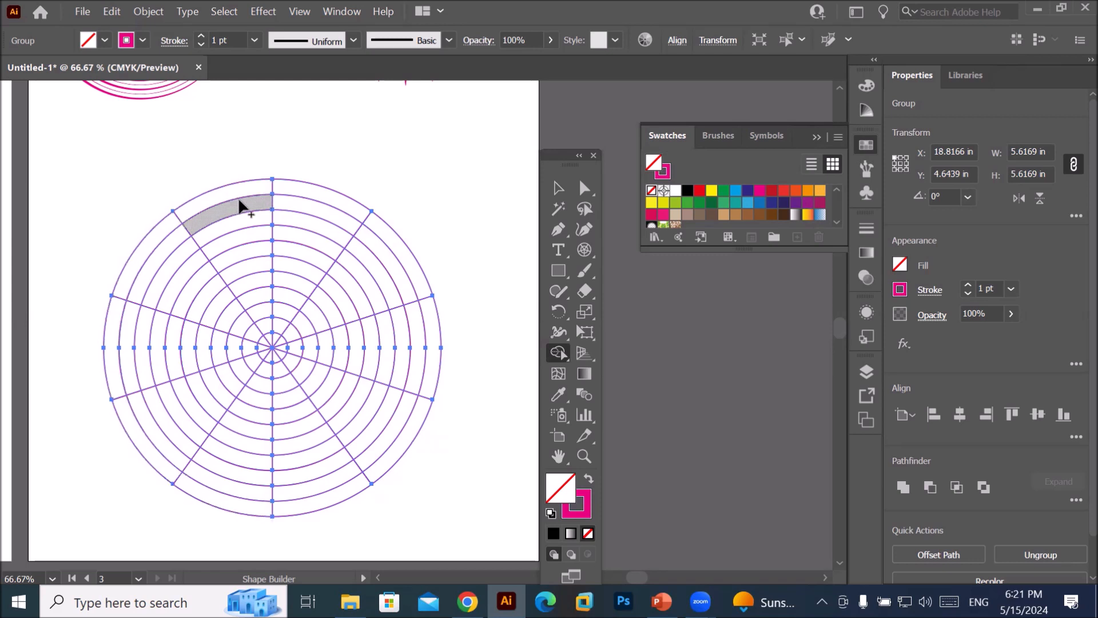
click(344, 198)
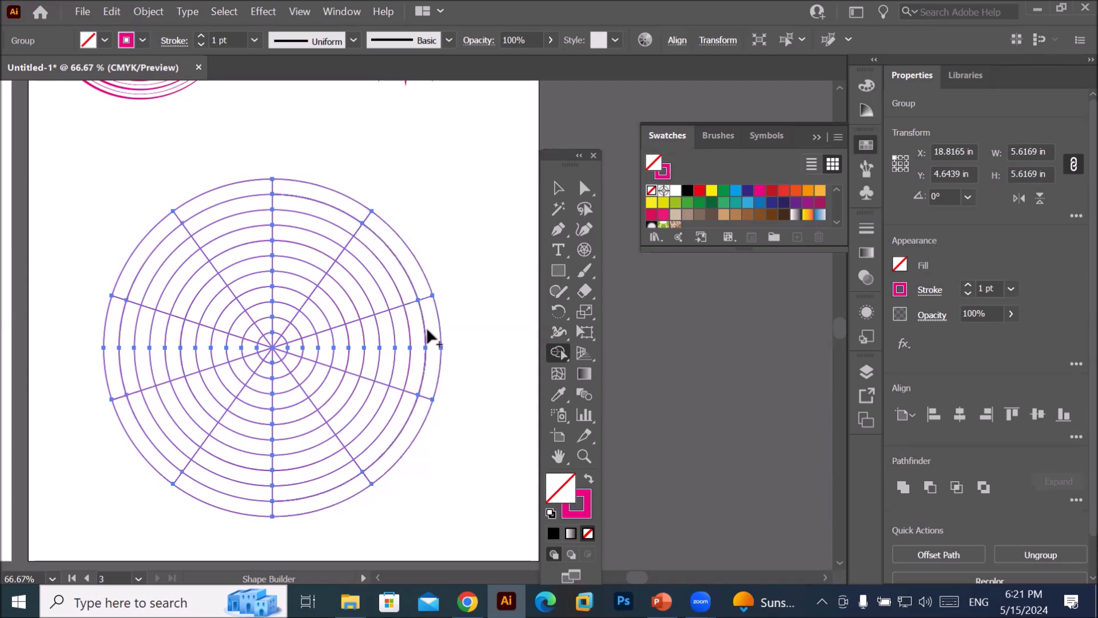
drag(389, 153, 334, 212)
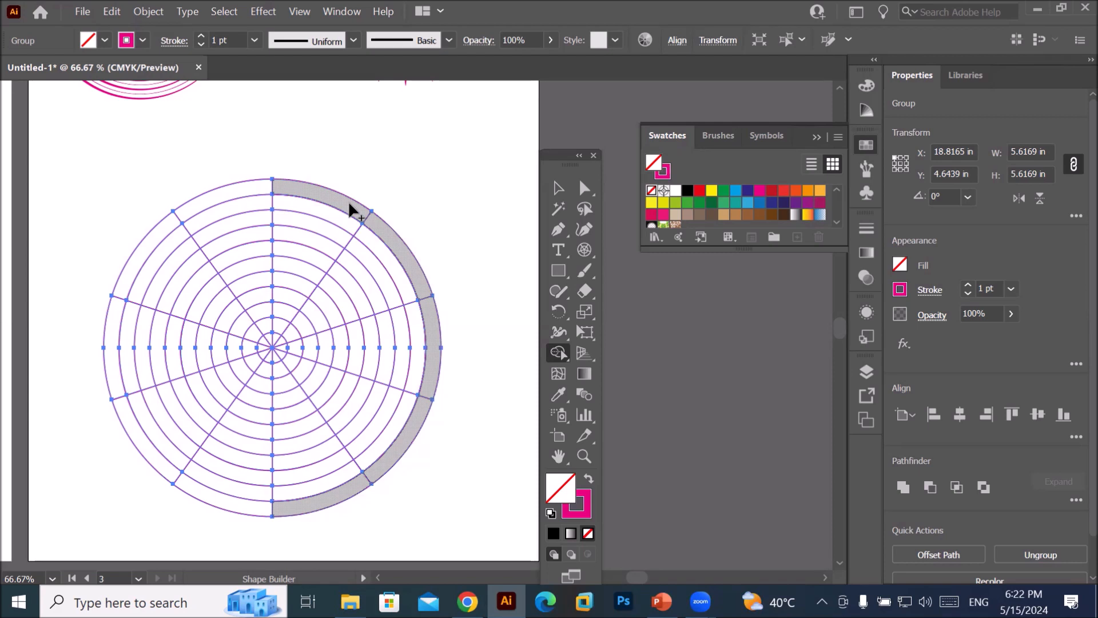
mouse_move(352, 201)
mouse_down()
mouse_move(379, 177)
mouse_move(496, 277)
mouse_up()
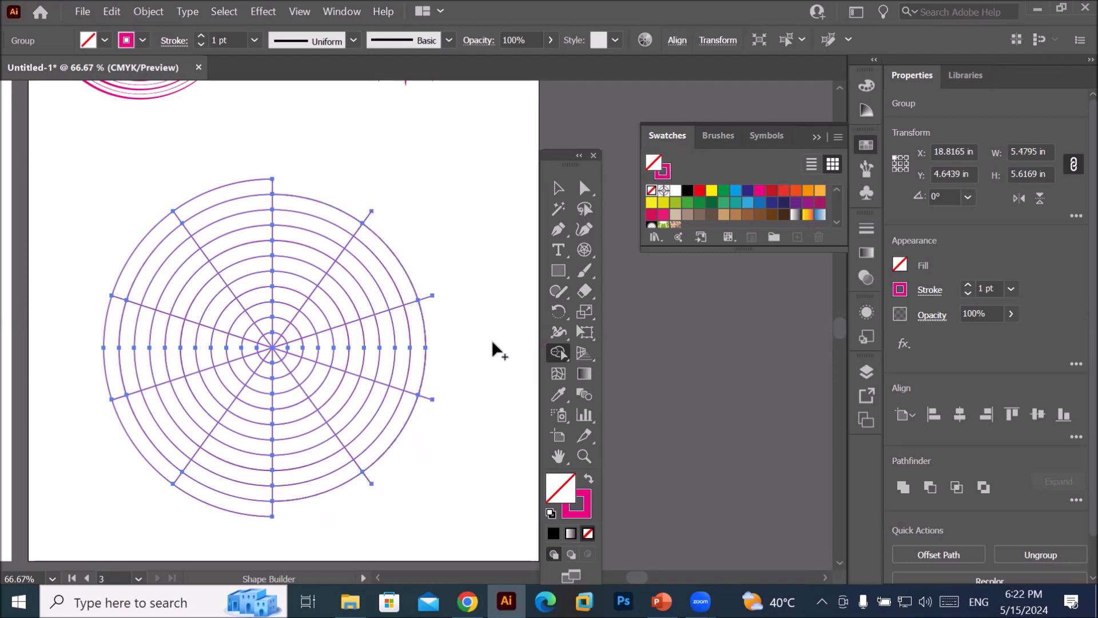
click(238, 192)
mouse_move(238, 190)
mouse_down()
mouse_move(157, 142)
mouse_move(167, 170)
mouse_up()
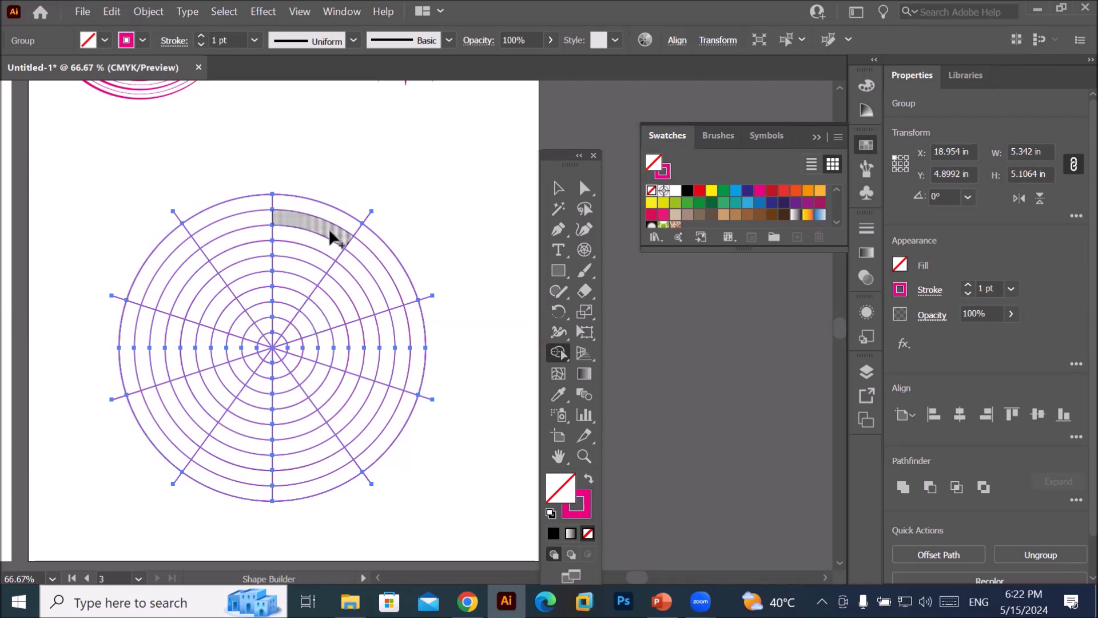
- Merge the cells of four separate wedges of the polar grid into single shapes with the Shape Builder tool
mouse_move(279, 327)
mouse_down()
mouse_move(303, 282)
mouse_move(329, 166)
mouse_up()
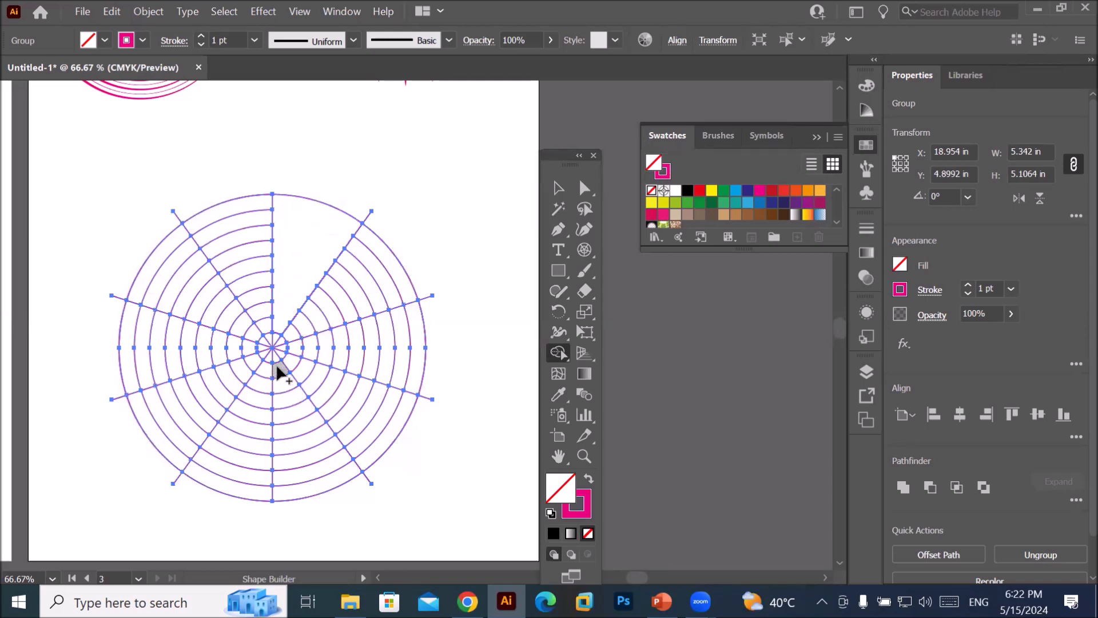
mouse_move(279, 363)
mouse_down()
mouse_move(297, 471)
mouse_move(320, 515)
mouse_up()
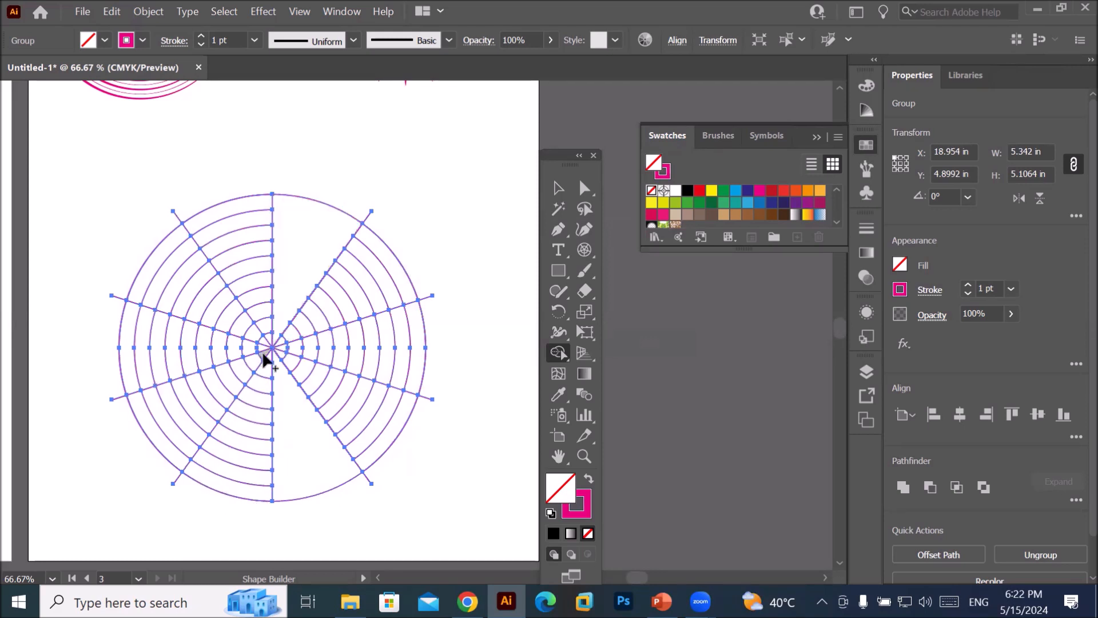
mouse_move(263, 356)
mouse_down()
mouse_move(235, 385)
mouse_move(114, 455)
mouse_up()
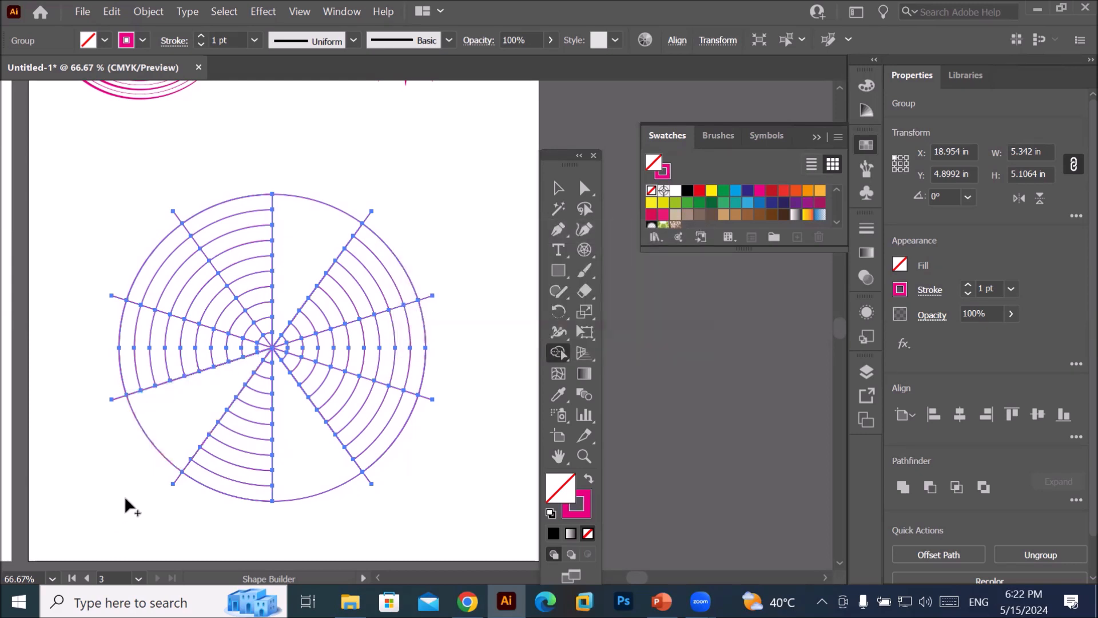
mouse_move(261, 344)
mouse_down()
mouse_move(127, 245)
mouse_move(118, 250)
mouse_up()
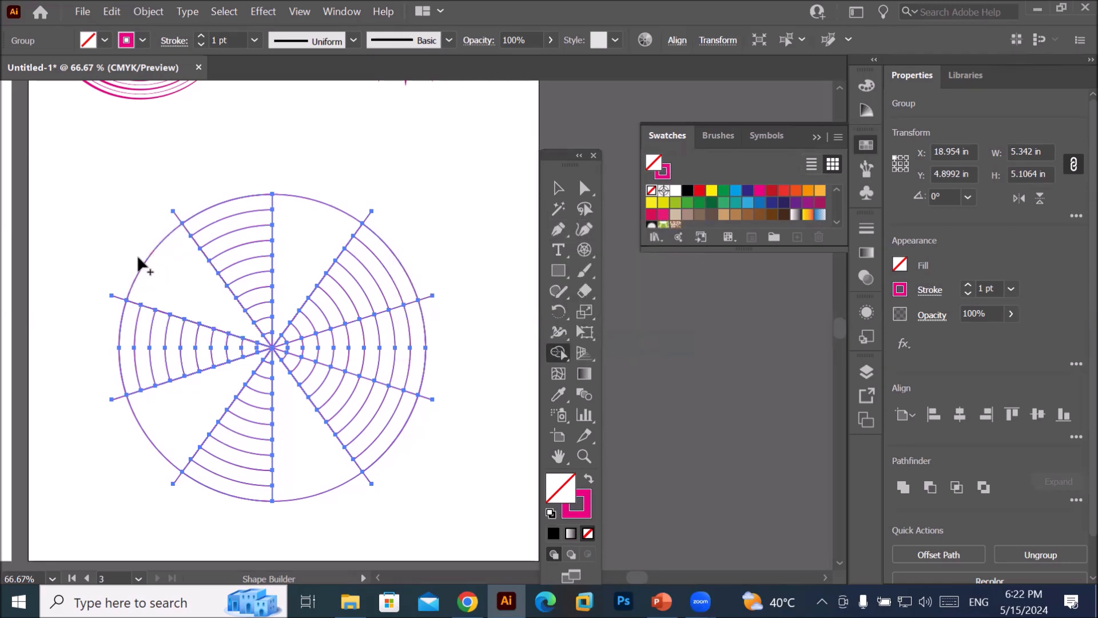
- Remove the four merged wedges from the polar grid with the Shape Builder tool
alt+click(166, 286)
alt+click(306, 240)
alt+drag(337, 474, 330, 537)
alt+drag(186, 429, 45, 513)
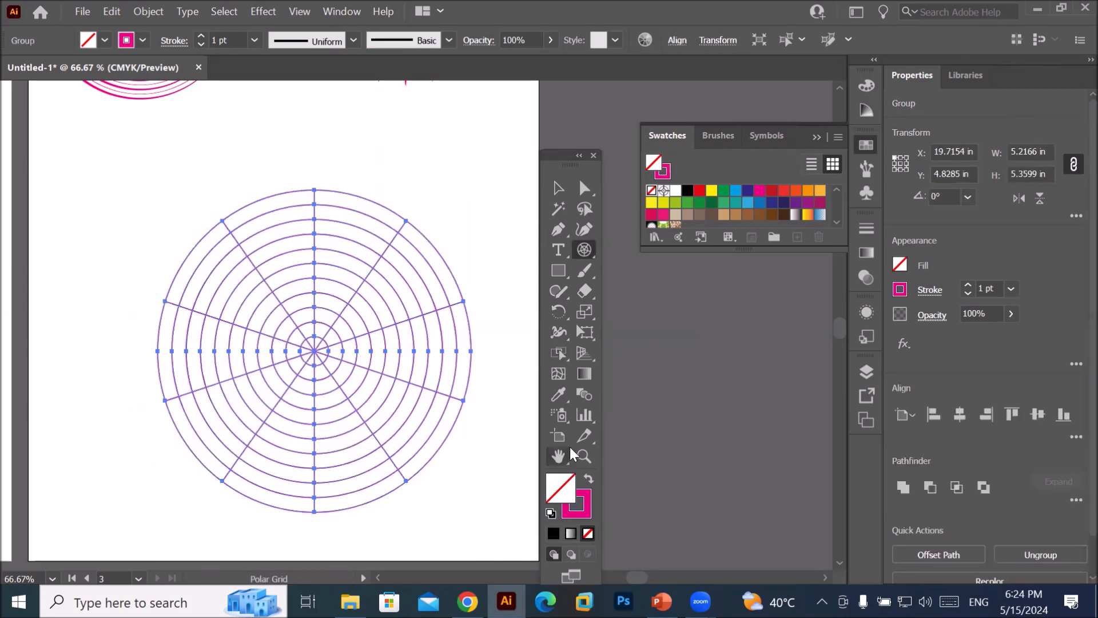
- Convert the new polar grid into a Live Paint group with the Live Paint Bucket and set the fill colour to green
click(558, 354)
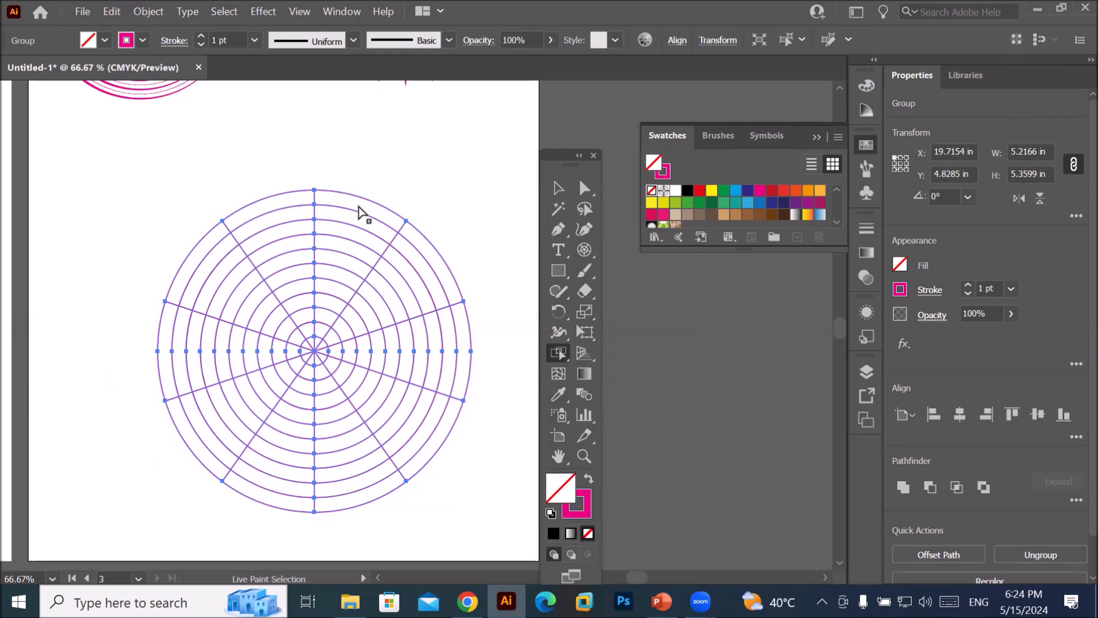
click(554, 353)
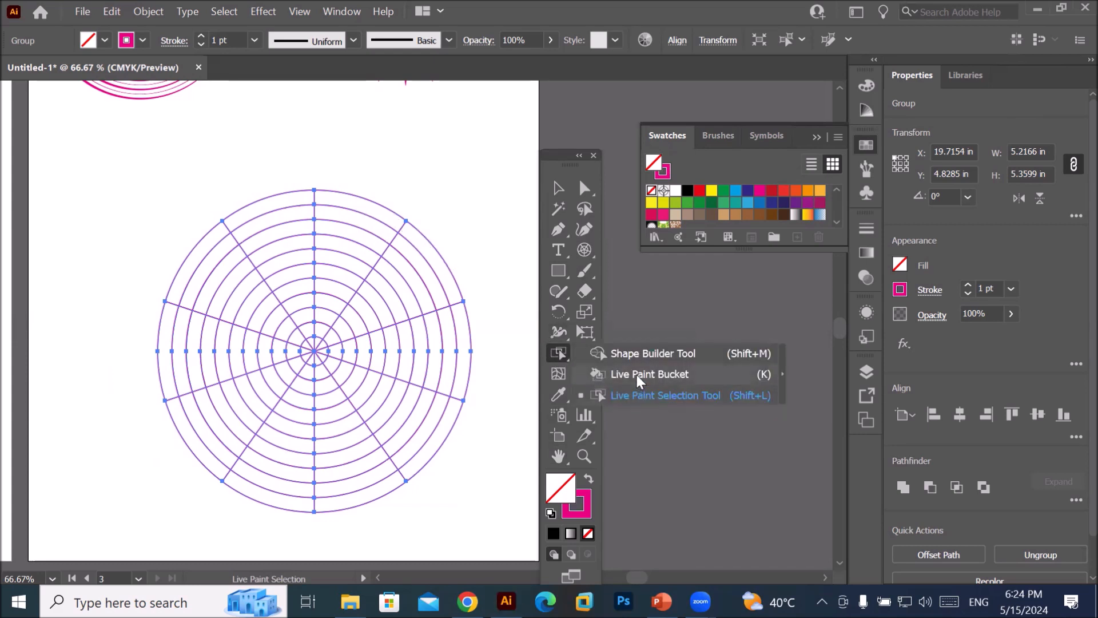
click(637, 374)
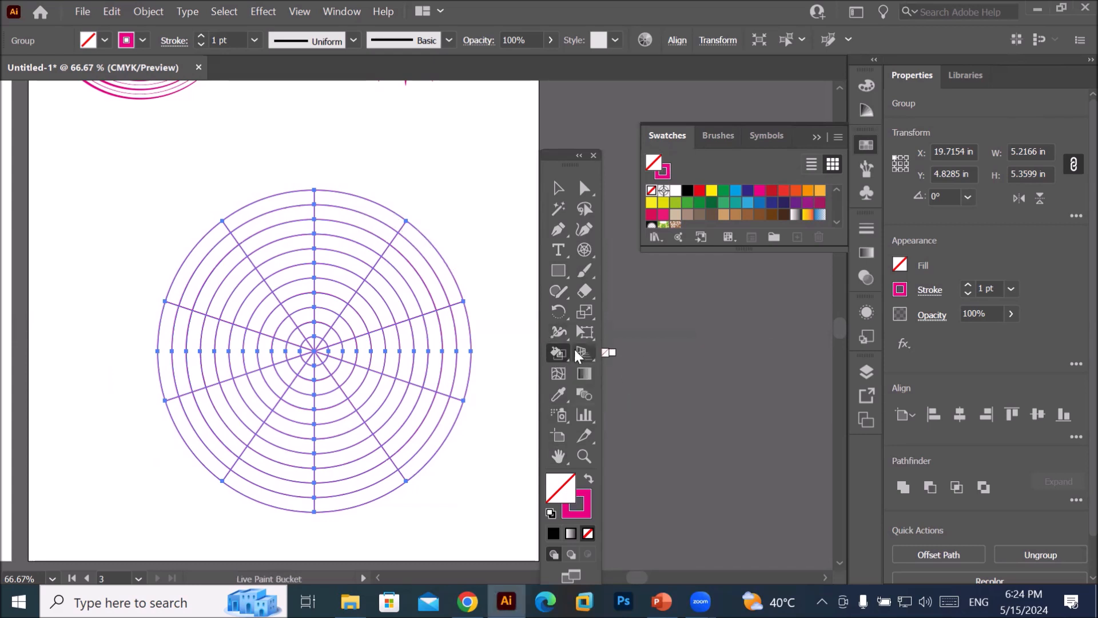
click(340, 206)
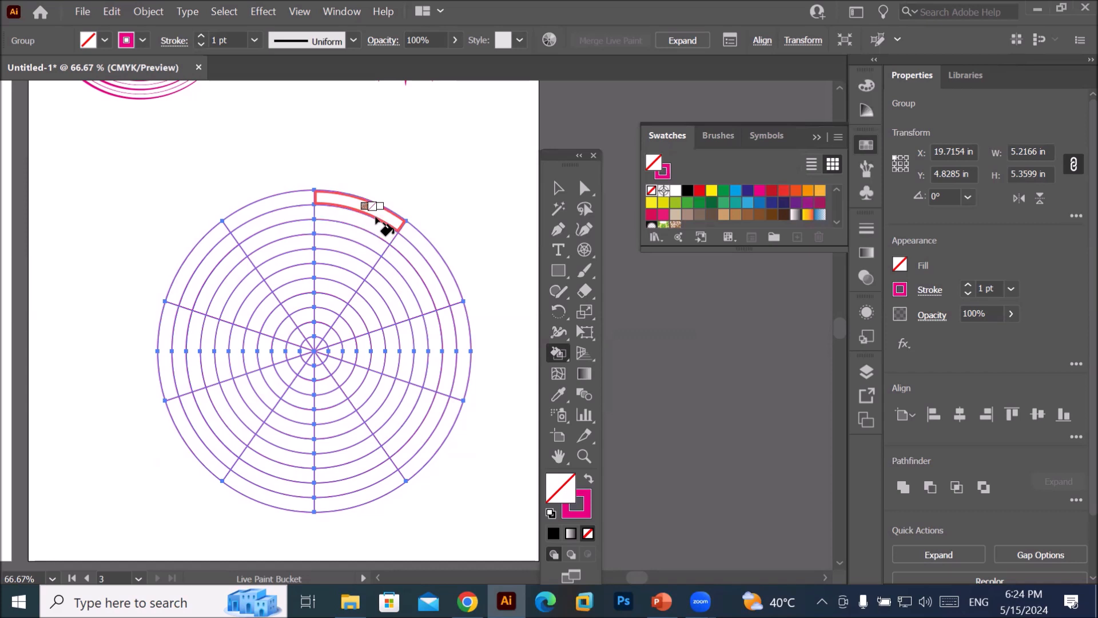
key(Right)
key(Right)
key(Right)
key(Right)
key(Right)
key(Right)
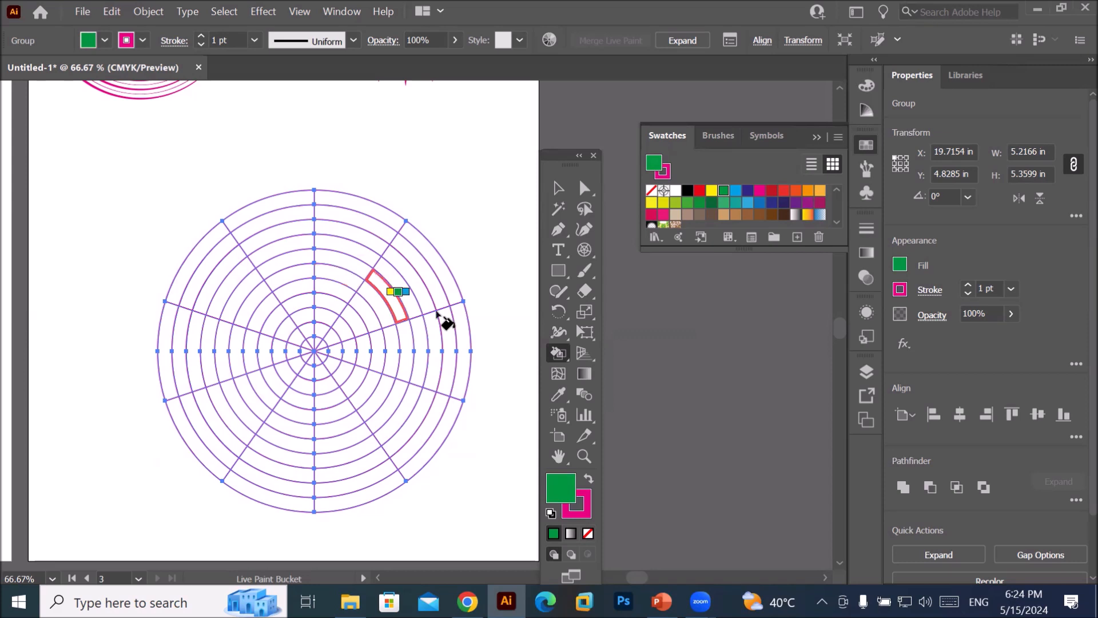
- Fill five alternating cells of the outermost ring with CMYK Red using the Live Paint Selection tool, starting just clockwise of the top
click(564, 353)
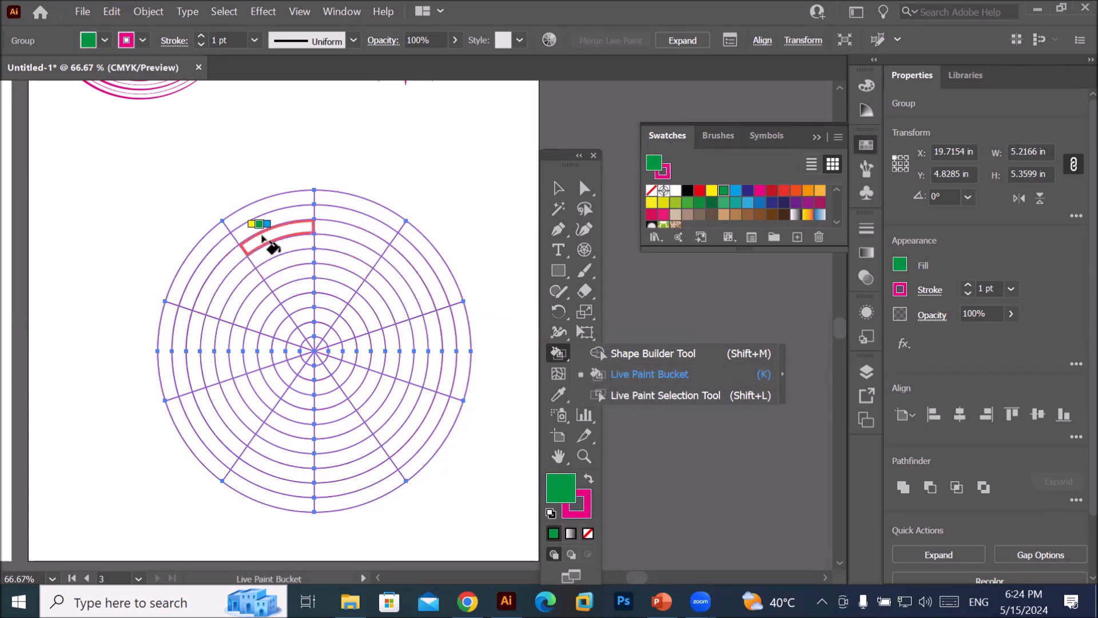
click(664, 395)
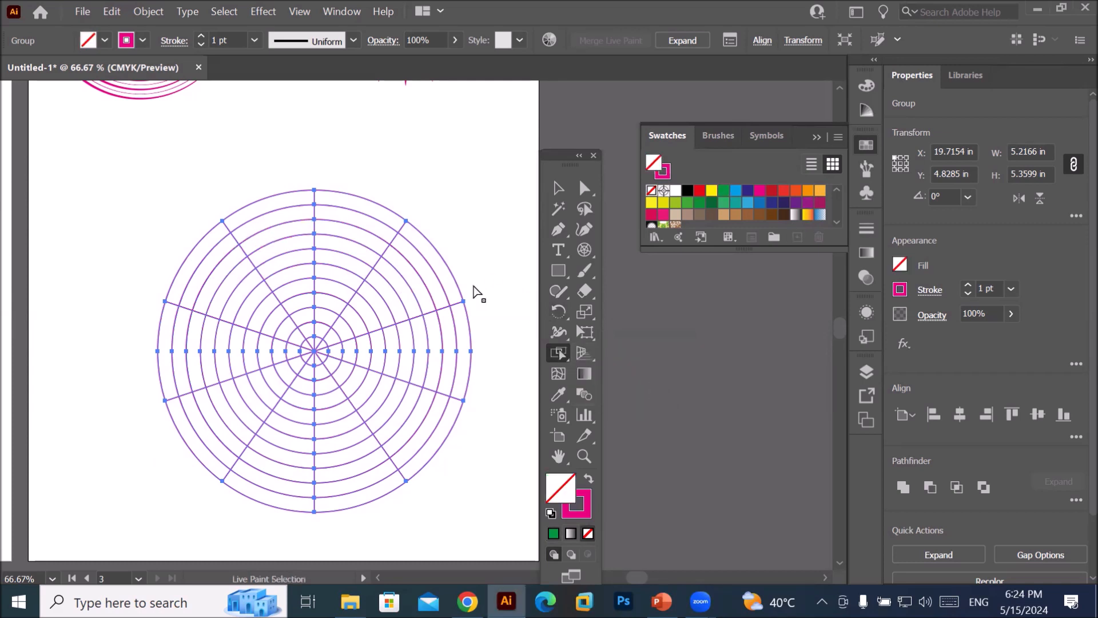
click(361, 210)
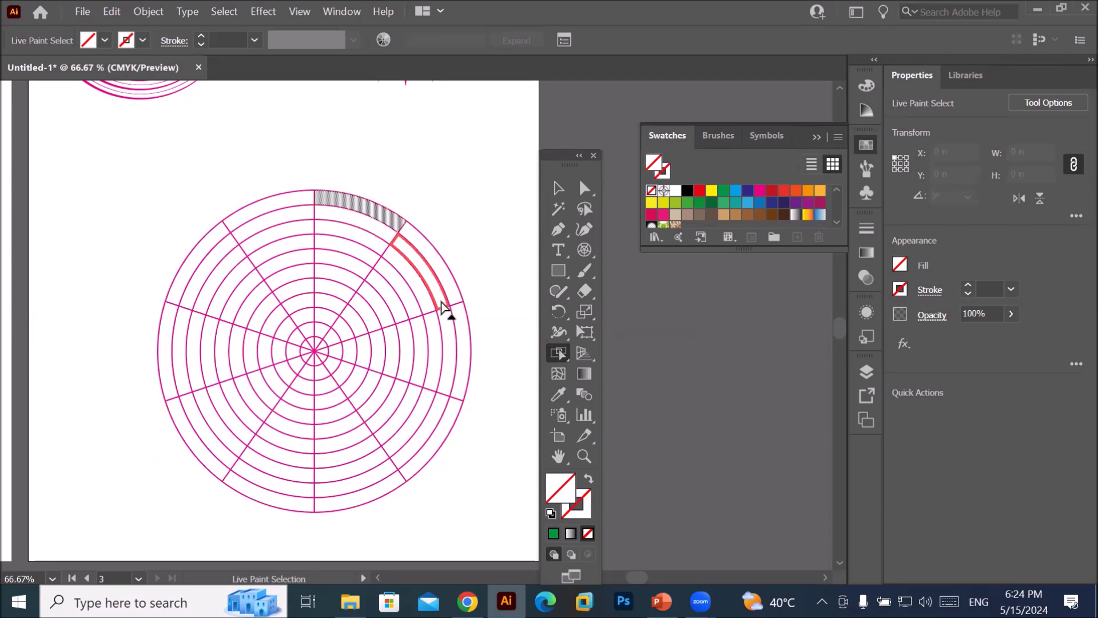
shift+click(459, 331)
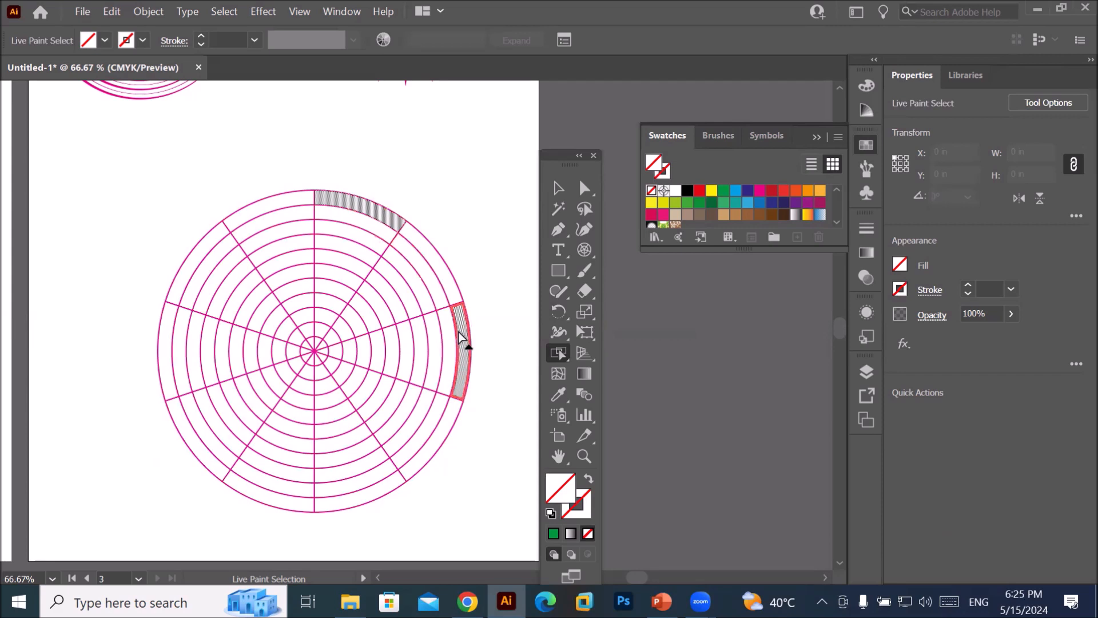
shift+click(376, 486)
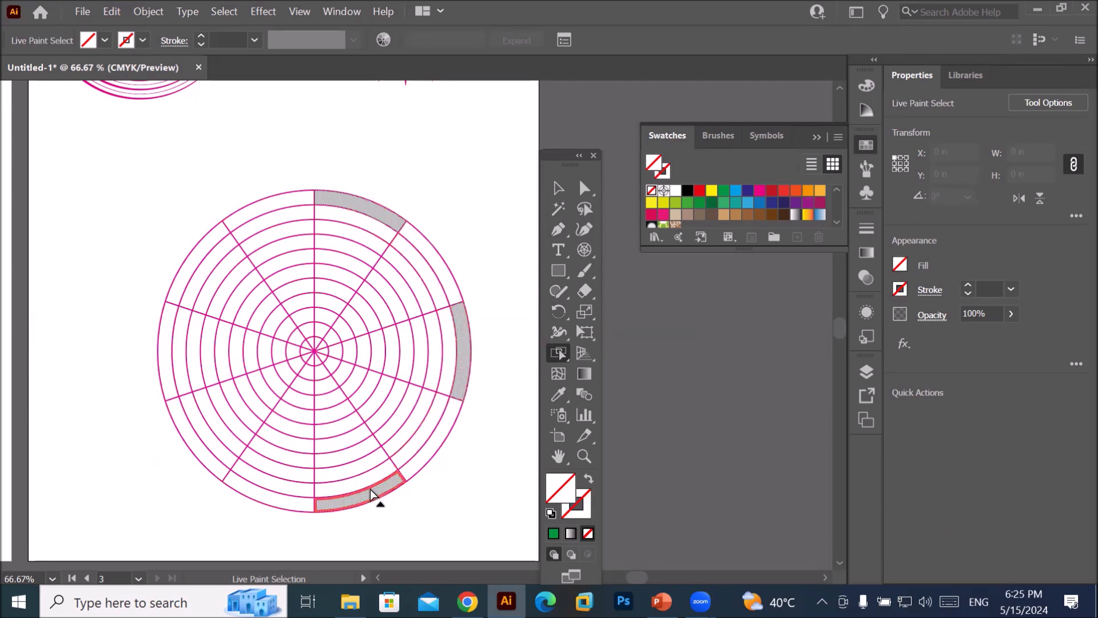
shift+click(204, 460)
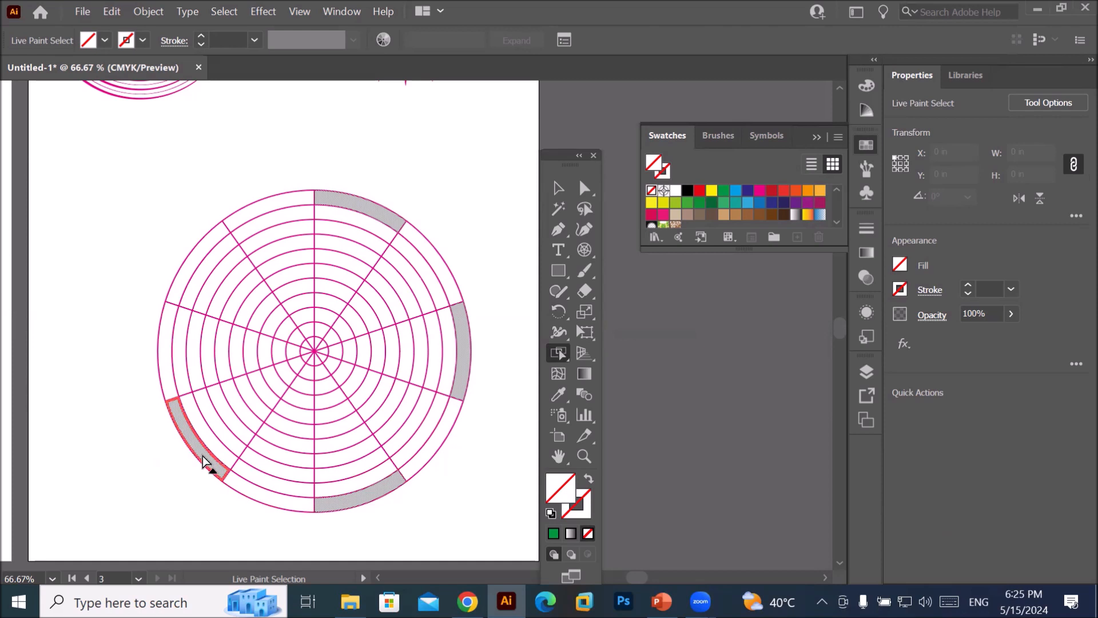
shift+click(196, 281)
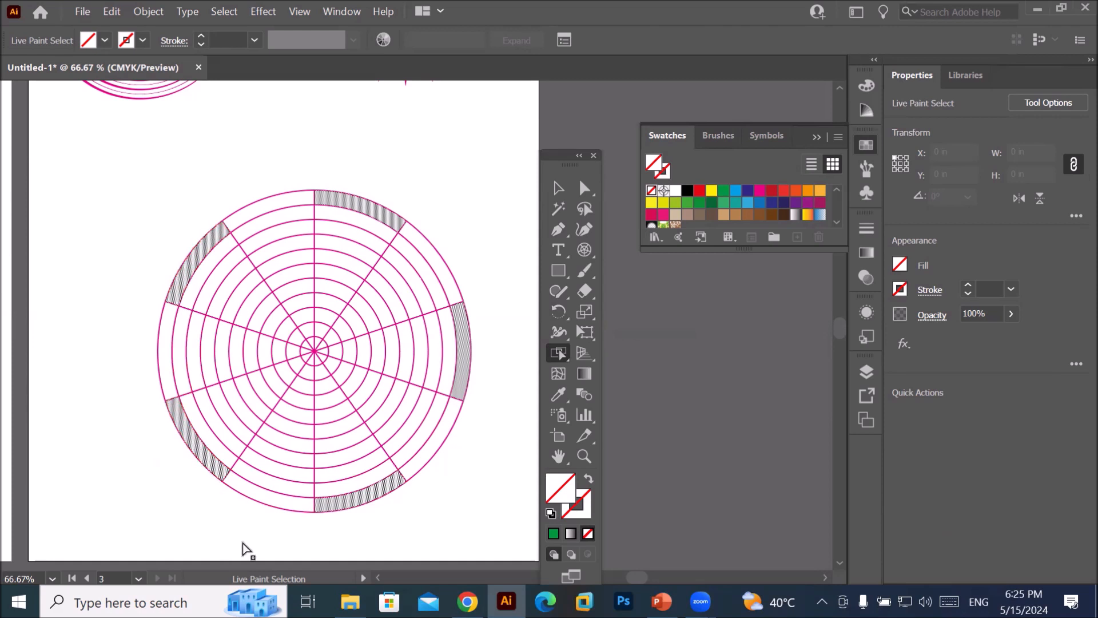
click(698, 190)
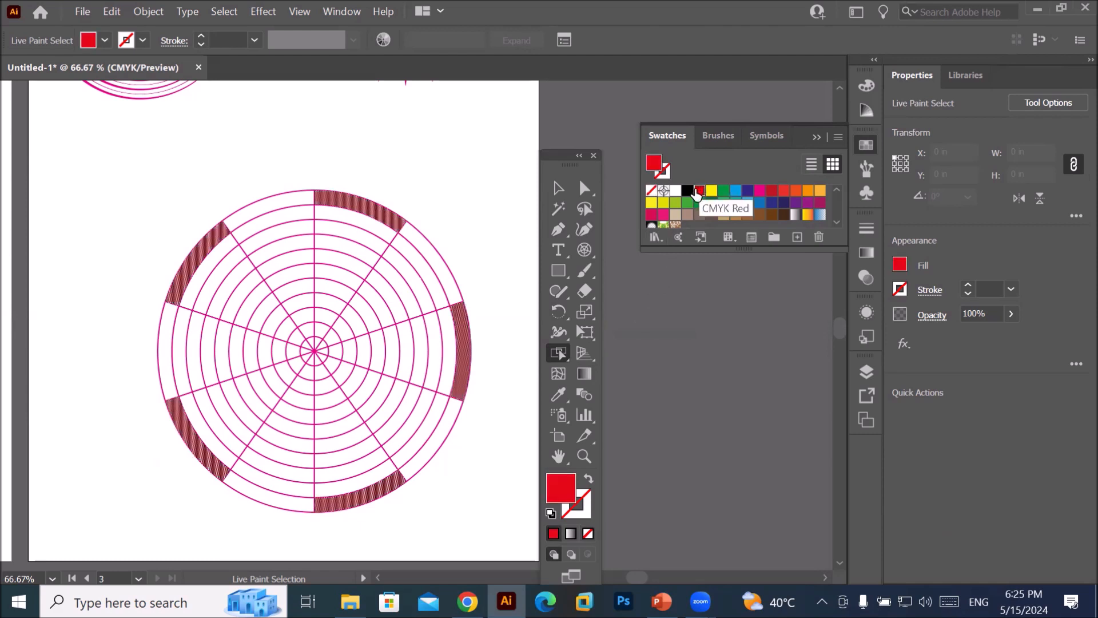
- Fill the remaining five cells of the outermost ring with black
click(438, 268)
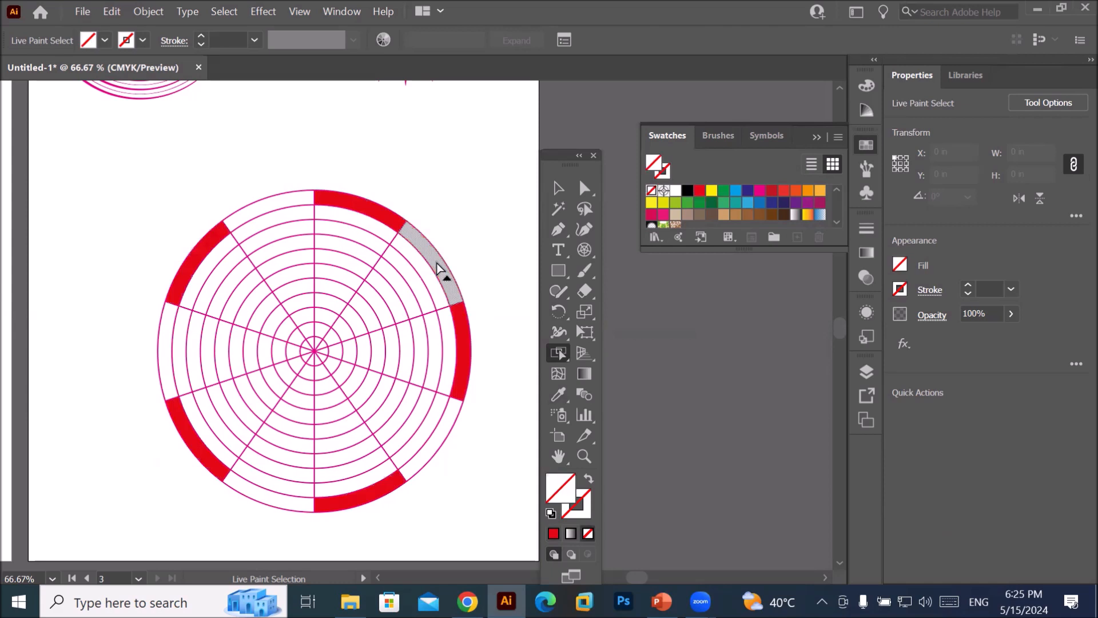
shift+click(285, 200)
shift+click(167, 360)
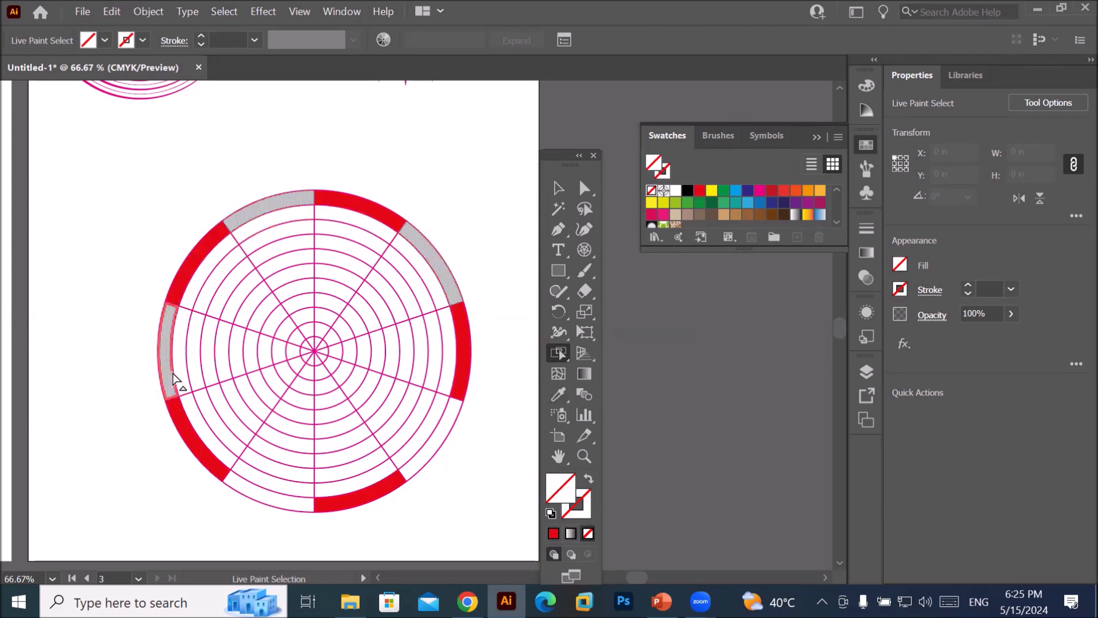
shift+click(274, 504)
shift+click(436, 447)
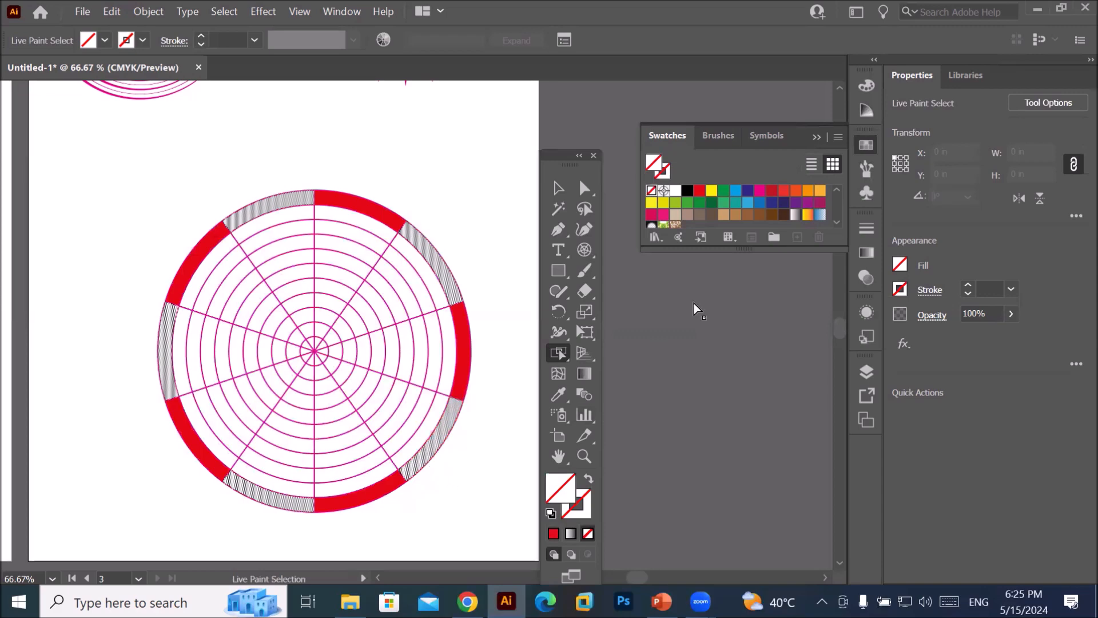
click(687, 191)
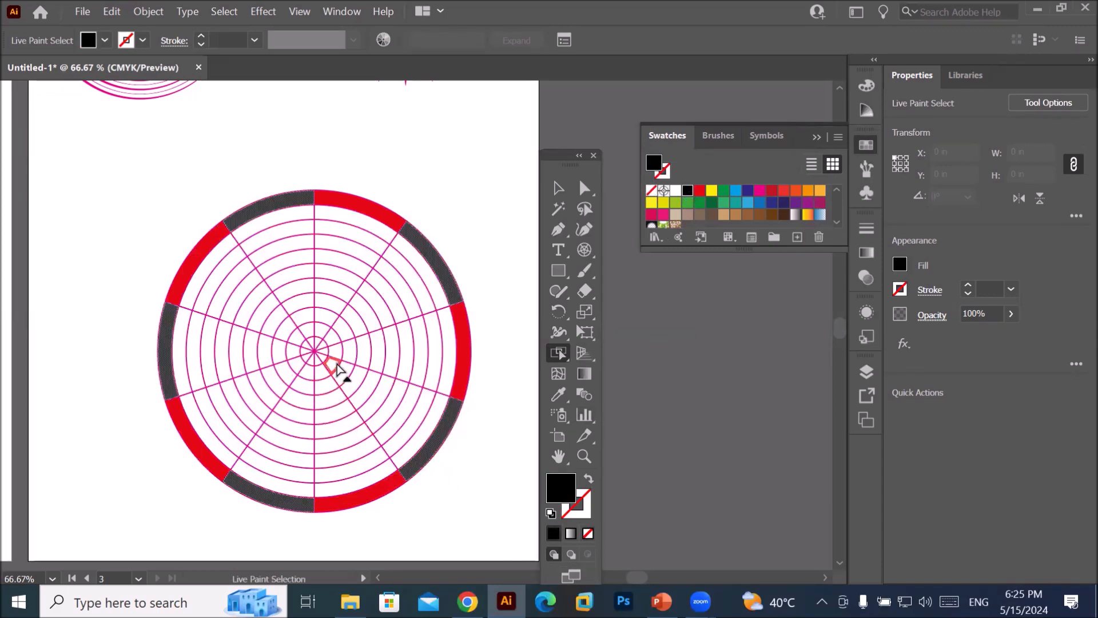
- Fill five alternating wedges of the innermost circle with CMYK Red, offset from the red cells of the outer ring
scroll(336, 367, up, 2)
scroll(335, 366, up, 2)
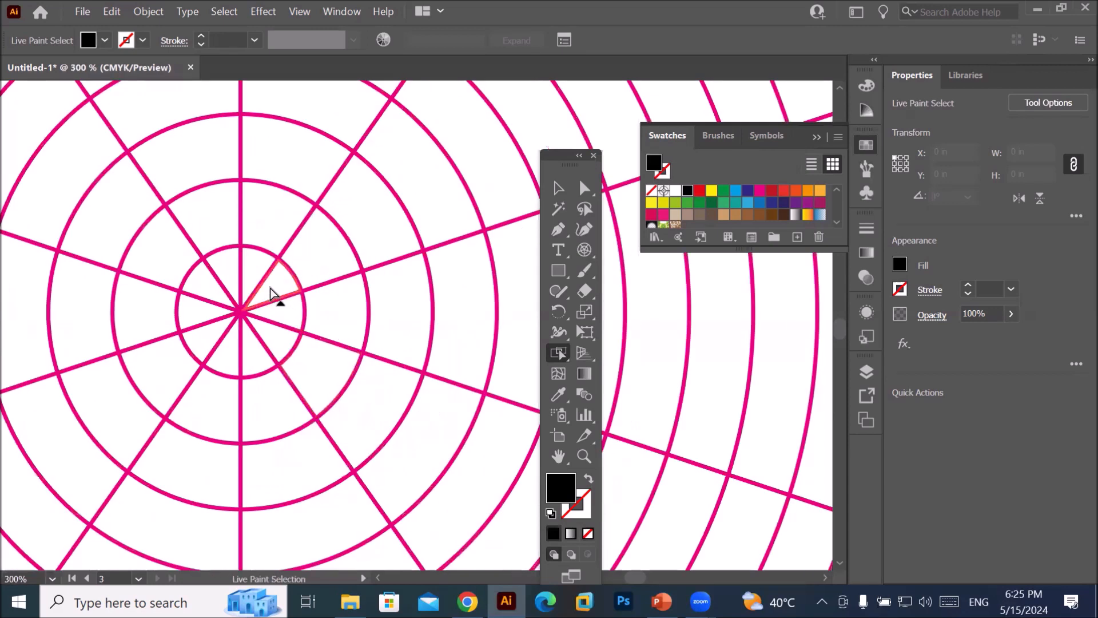
click(270, 297)
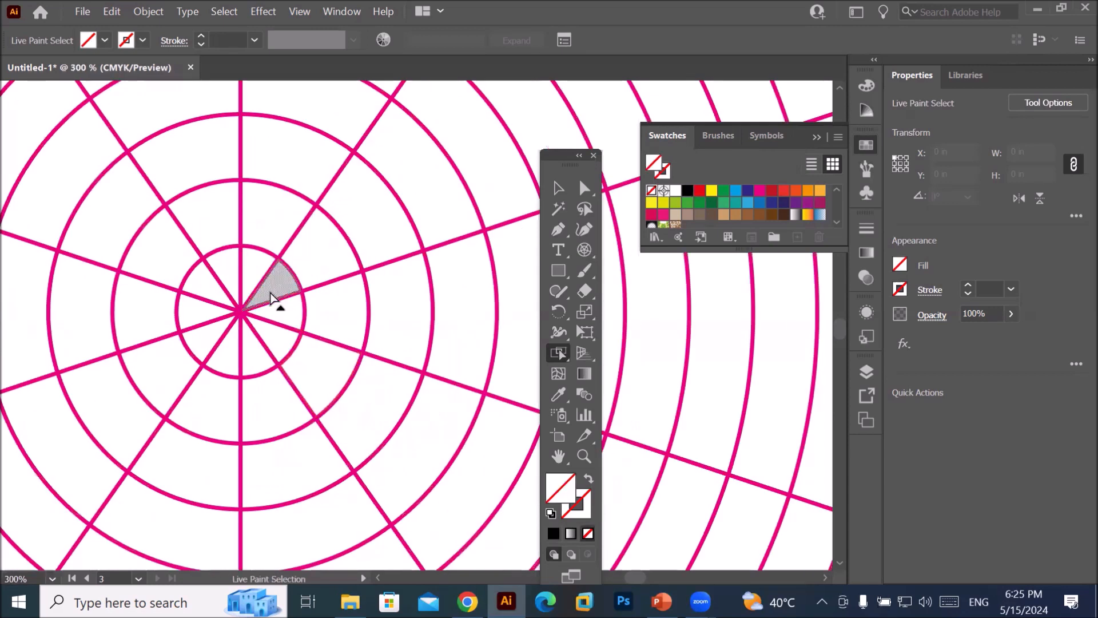
shift+click(282, 342)
shift+click(232, 362)
shift+click(194, 316)
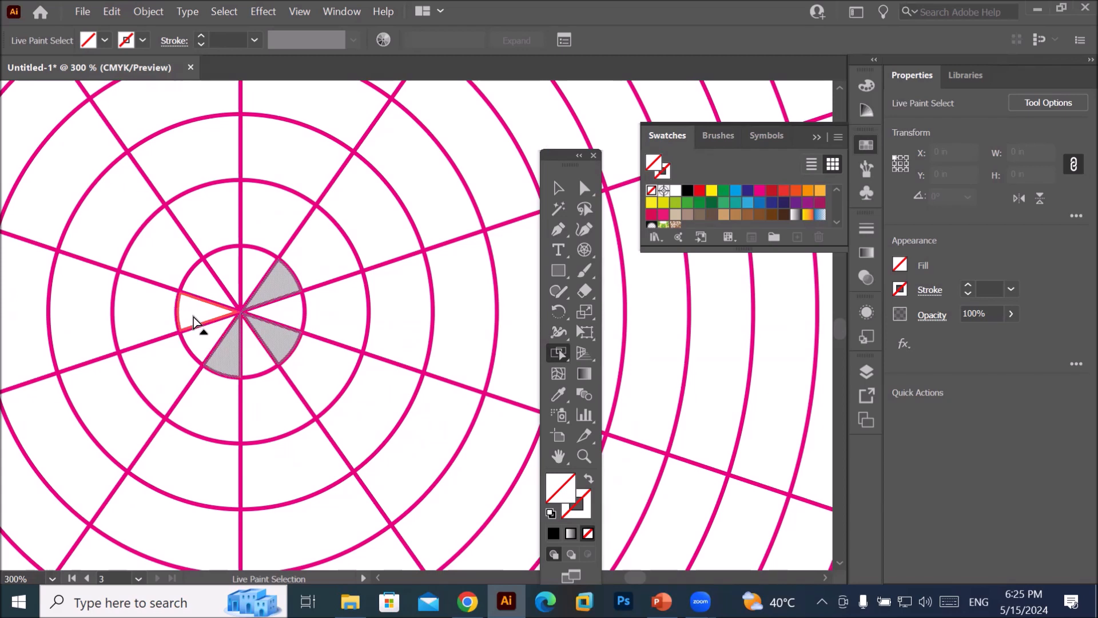
shift+click(225, 267)
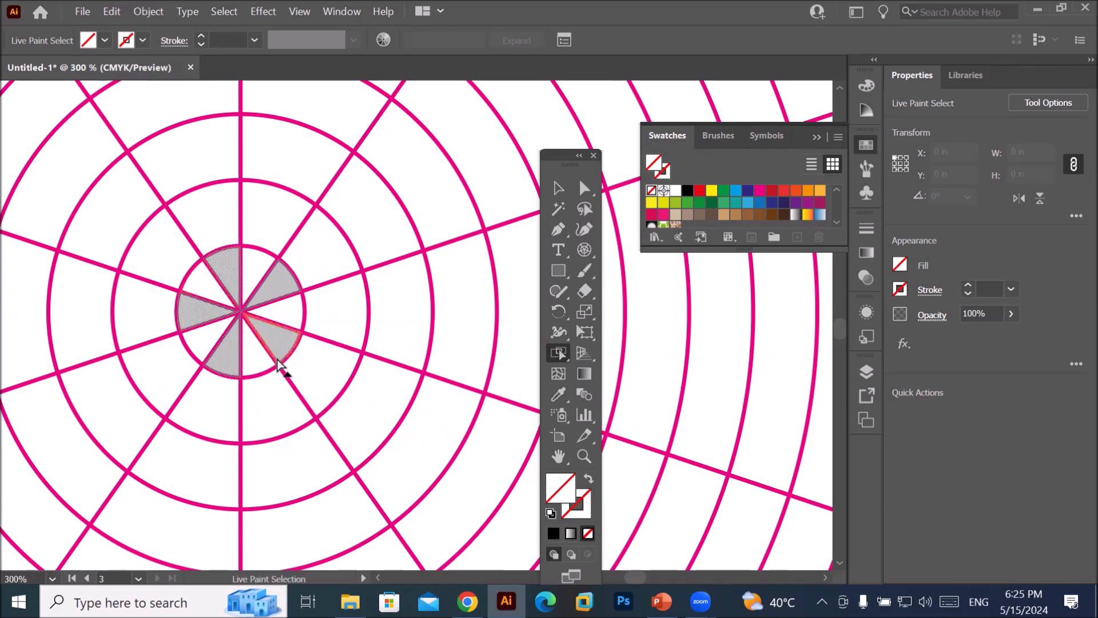
click(699, 191)
- Fill the other five wedges of the innermost circle with black
click(256, 269)
shift+click(289, 312)
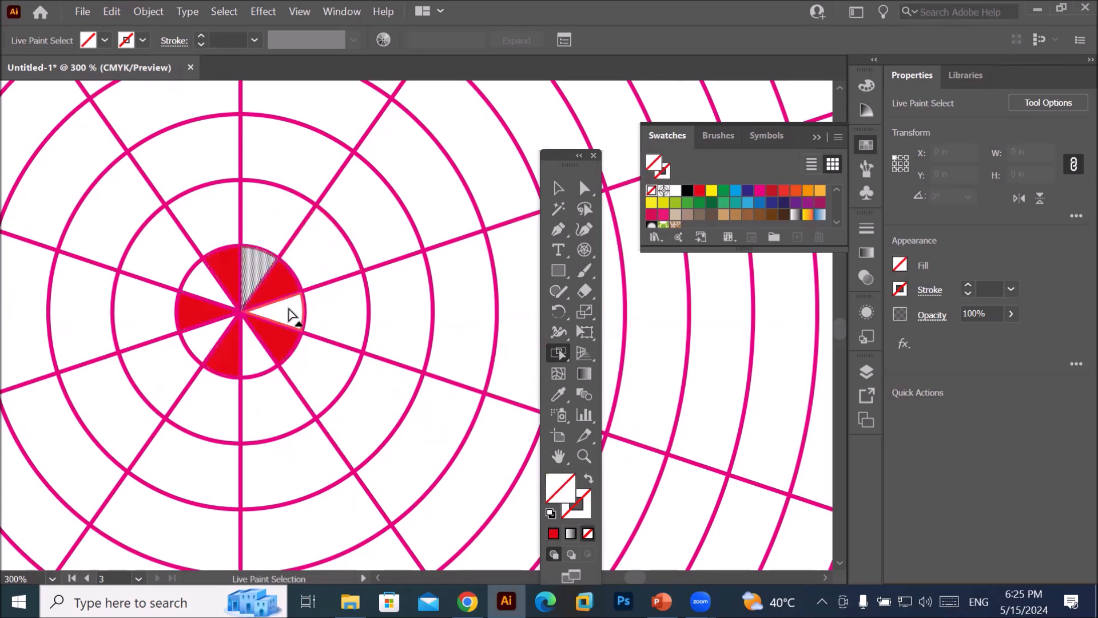
shift+click(256, 352)
shift+click(205, 346)
shift+click(201, 286)
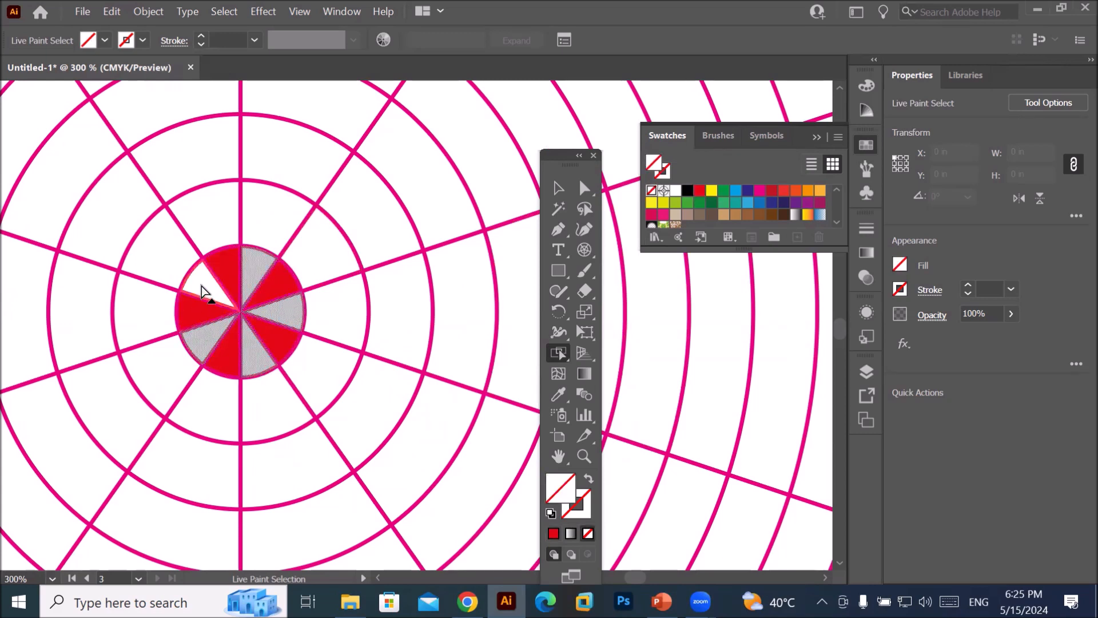
click(687, 190)
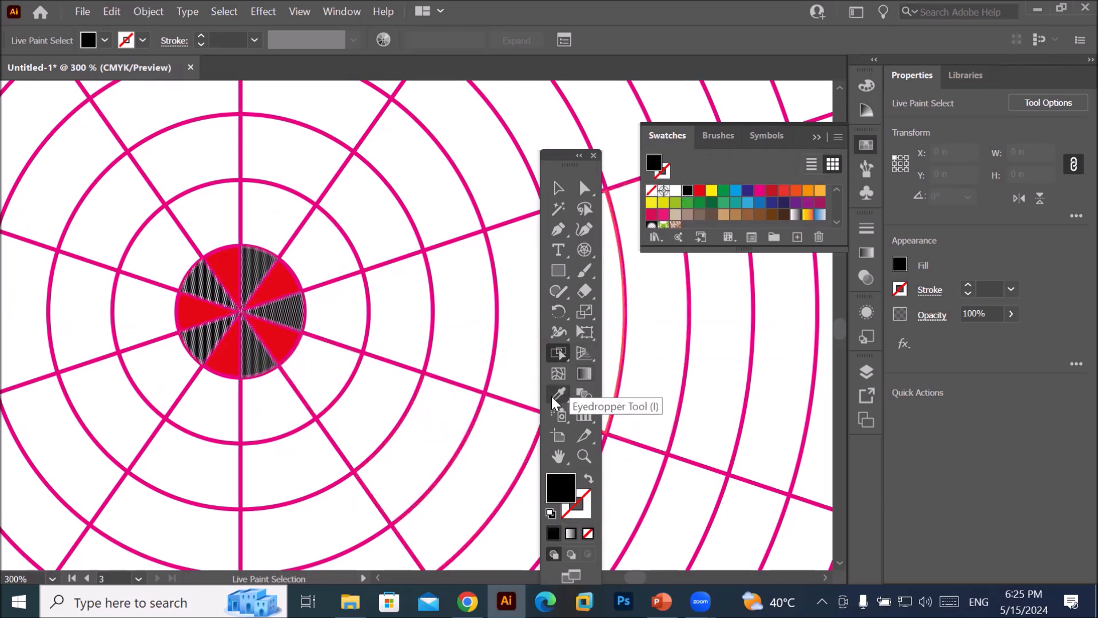
- Show the whole polar grid and move the floating toolbox clear of it
click(562, 353)
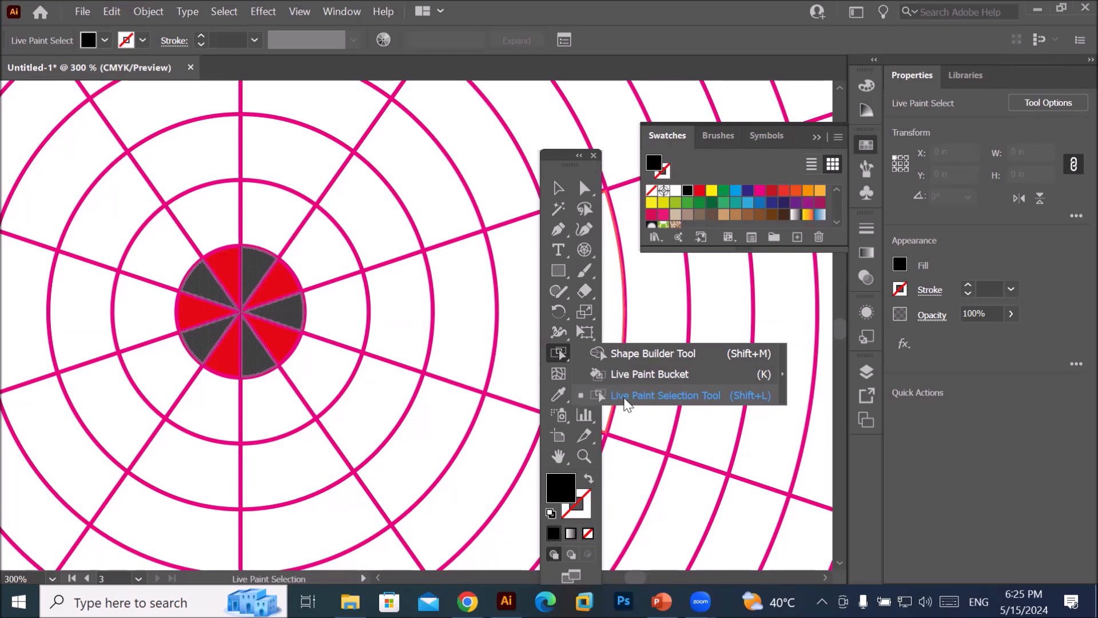
key(ctrl+1)
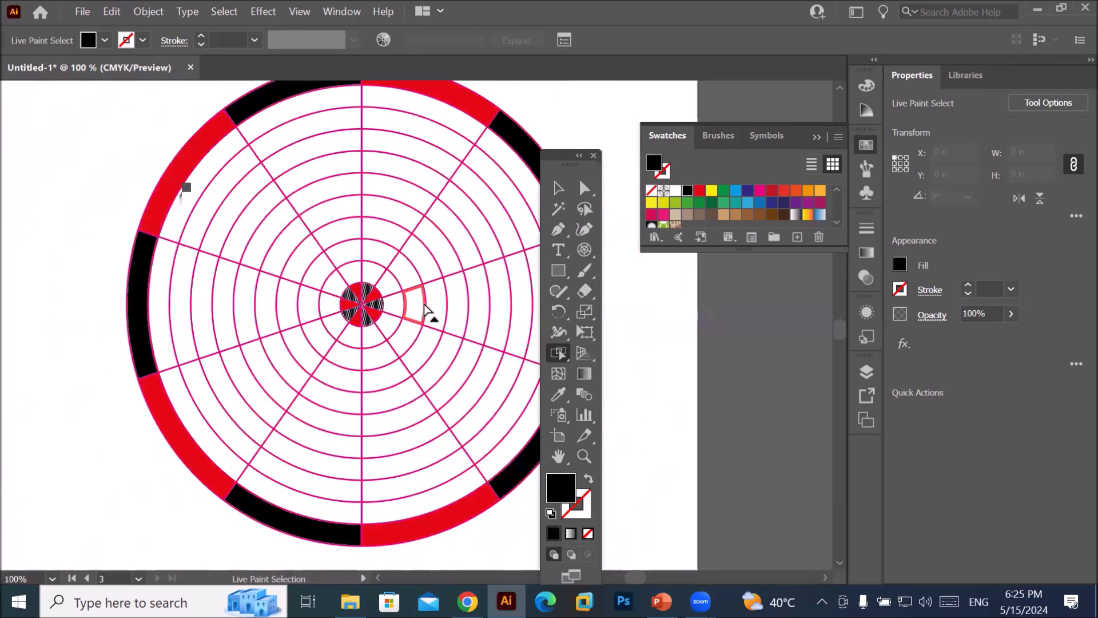
scroll(425, 311, down, 1)
drag(553, 159, 616, 249)
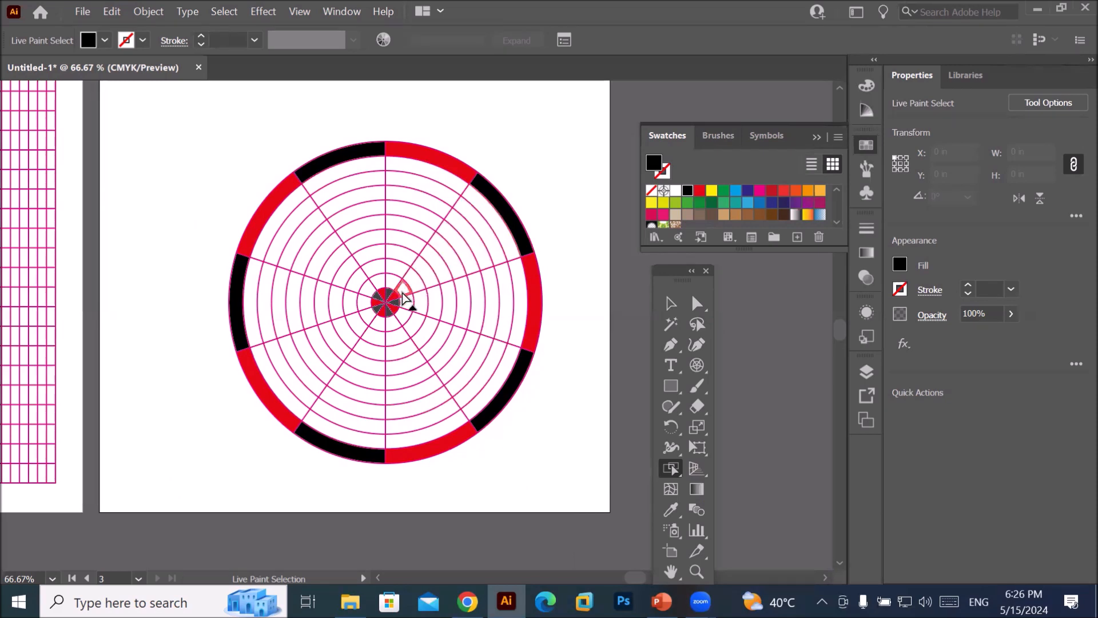
mouse_move(402, 290)
mouse_down()
mouse_move(431, 294)
mouse_move(495, 228)
mouse_up()
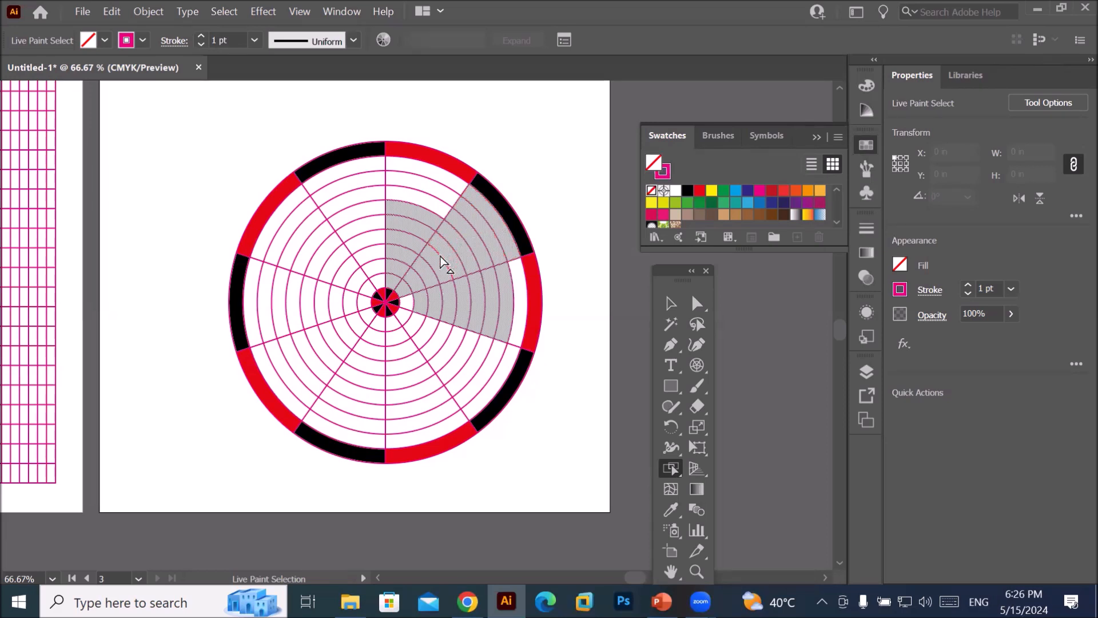
click(490, 226)
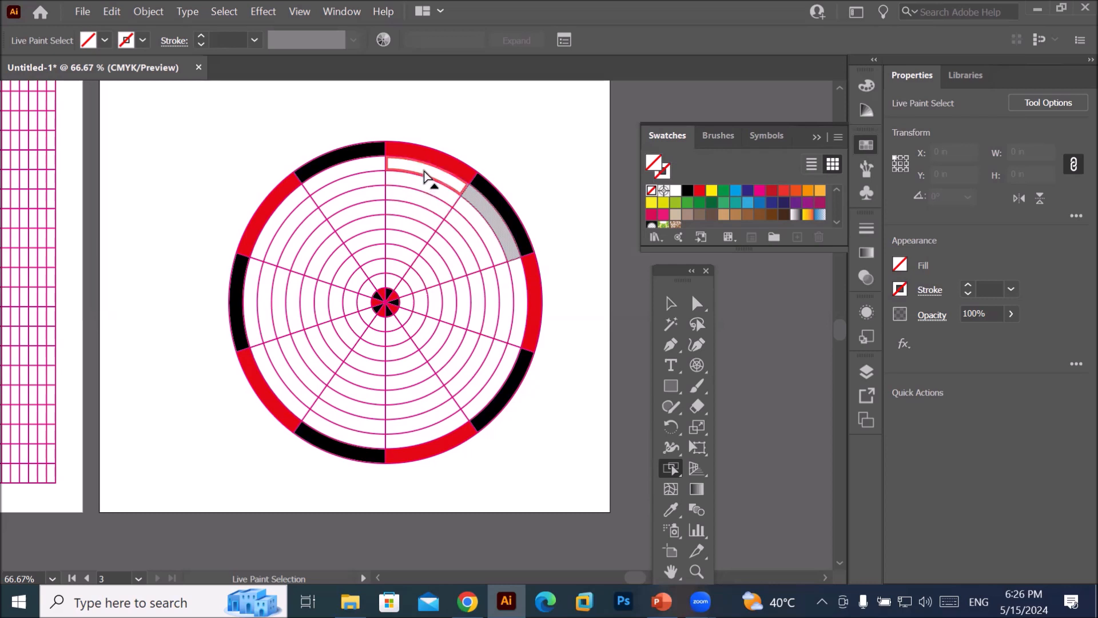
drag(424, 170, 399, 266)
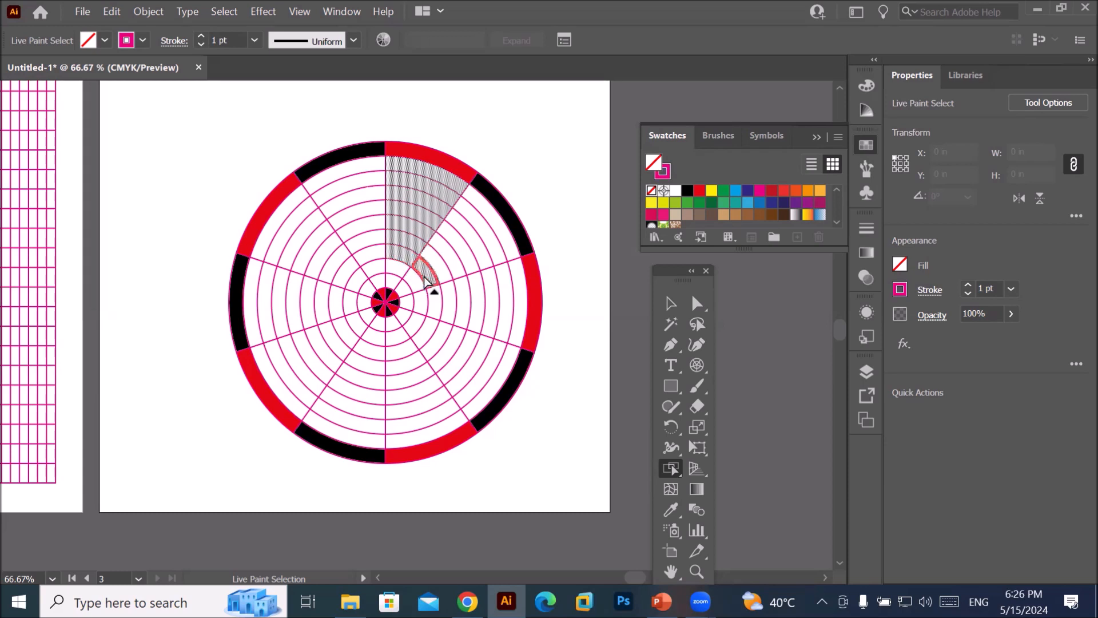
shift+click(425, 277)
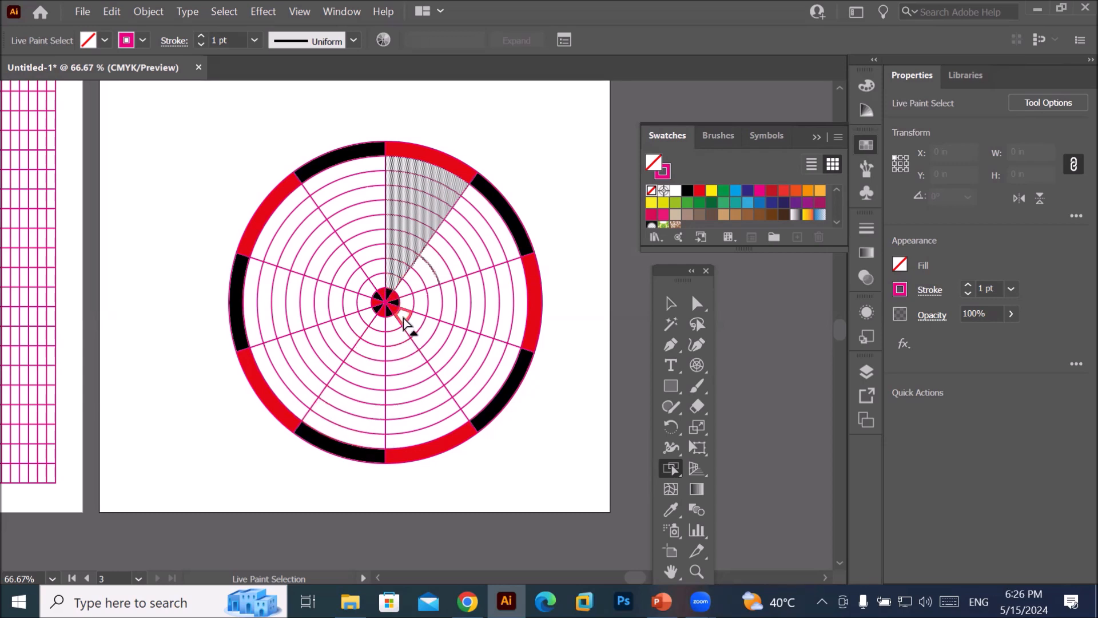
- Select the unfilled cells of the lower-right wedge, inside its black outer cell, and remove the stray cells of neighbouring wedges from the selection
drag(404, 323, 450, 351)
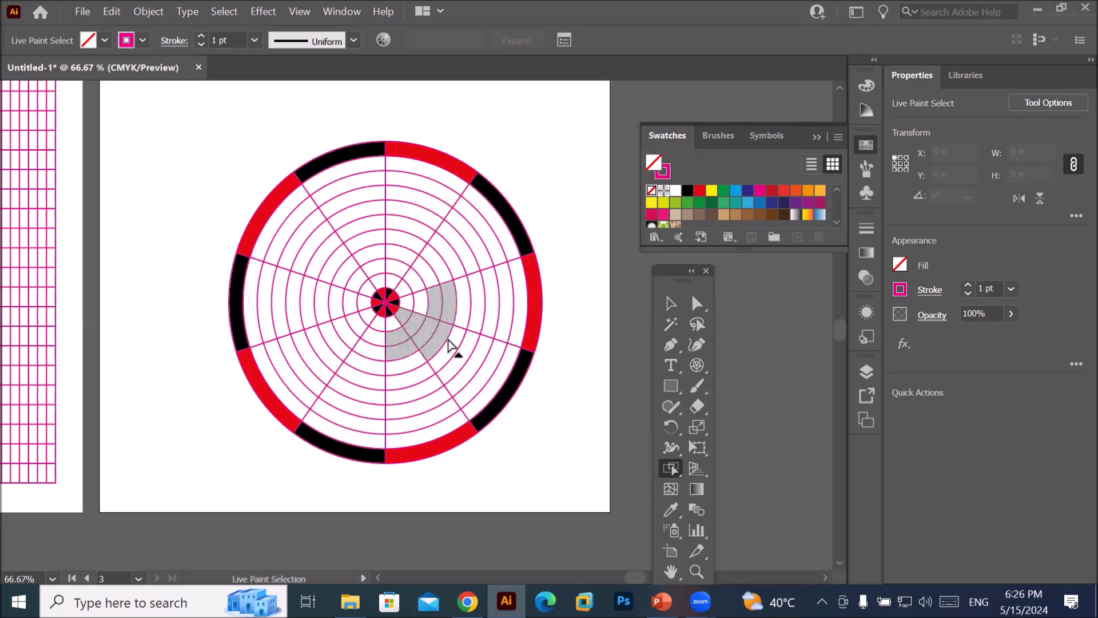
shift+click(447, 352)
shift+click(460, 359)
shift+click(469, 367)
shift+click(482, 375)
shift+click(496, 382)
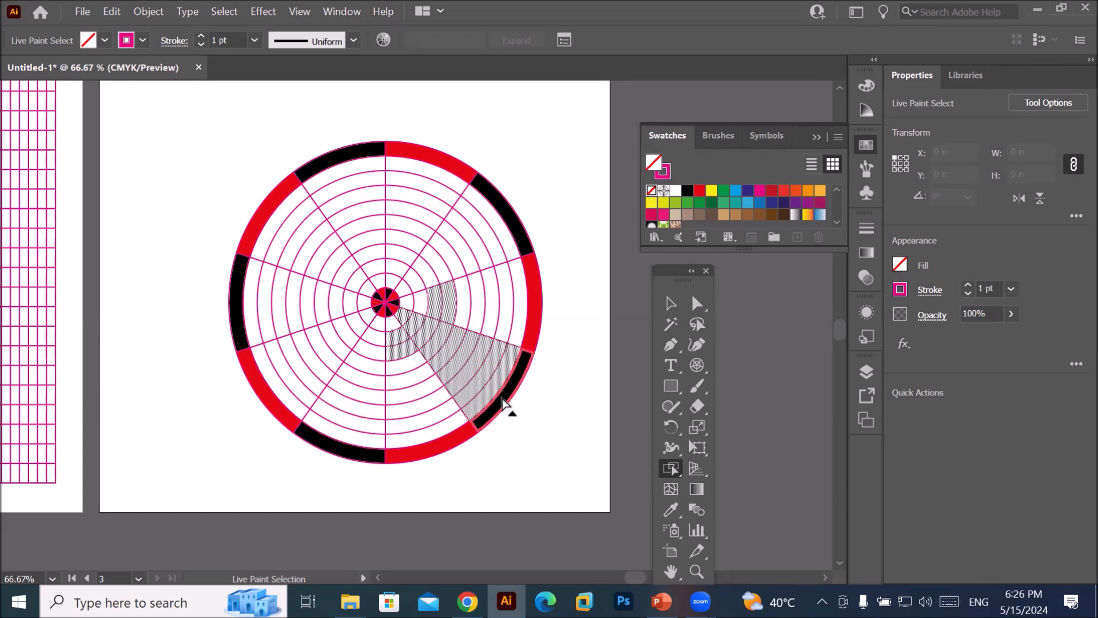
shift+click(470, 418)
shift+click(506, 410)
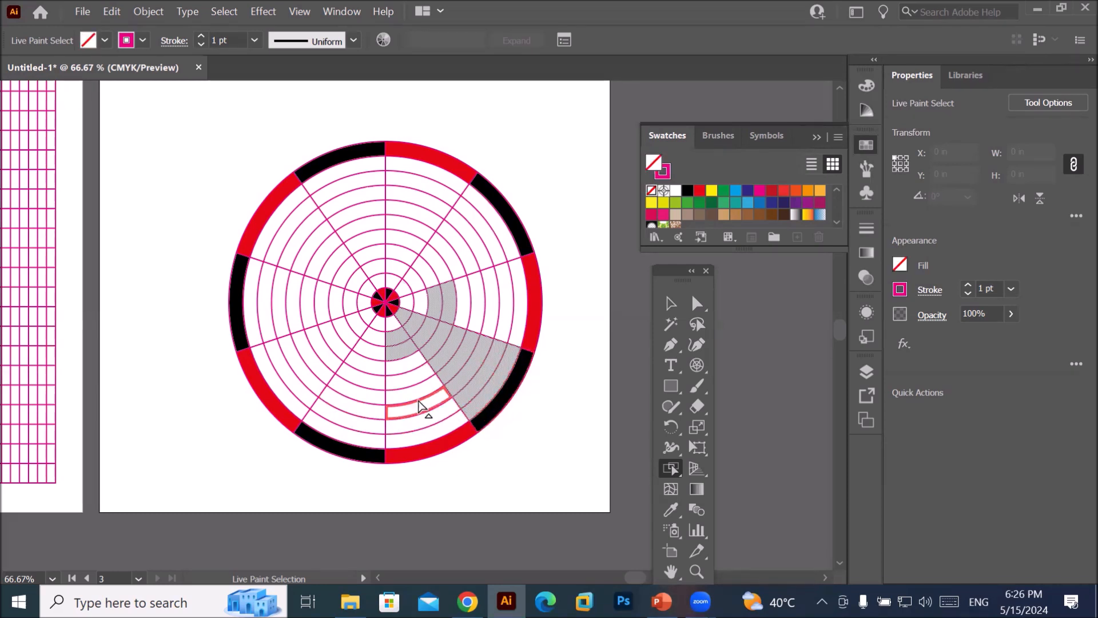
shift+click(402, 350)
shift+click(399, 336)
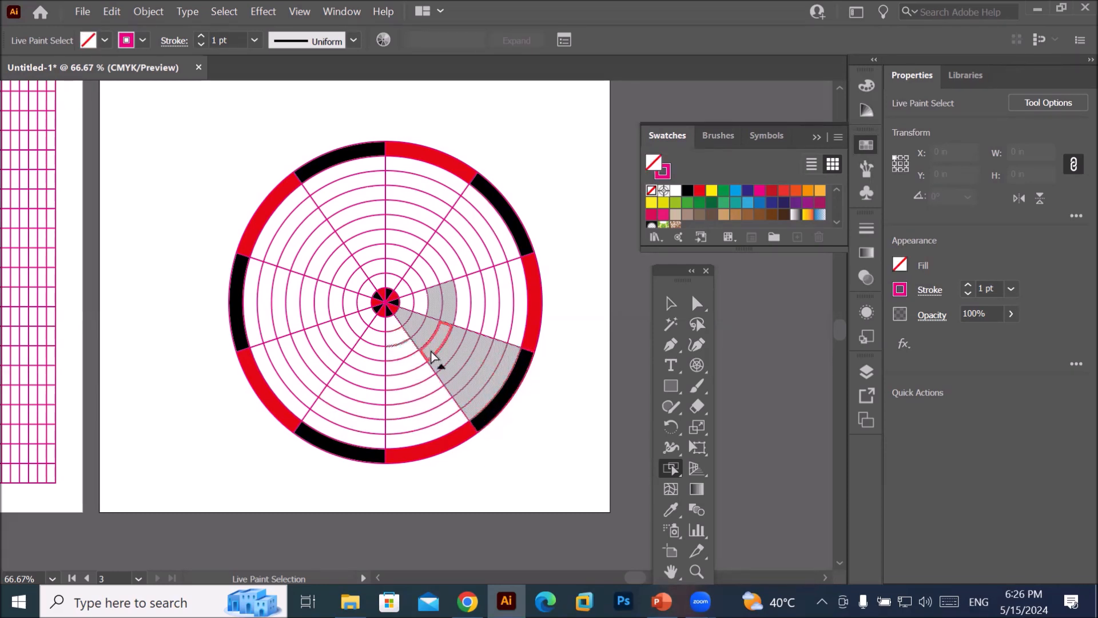
shift+click(447, 306)
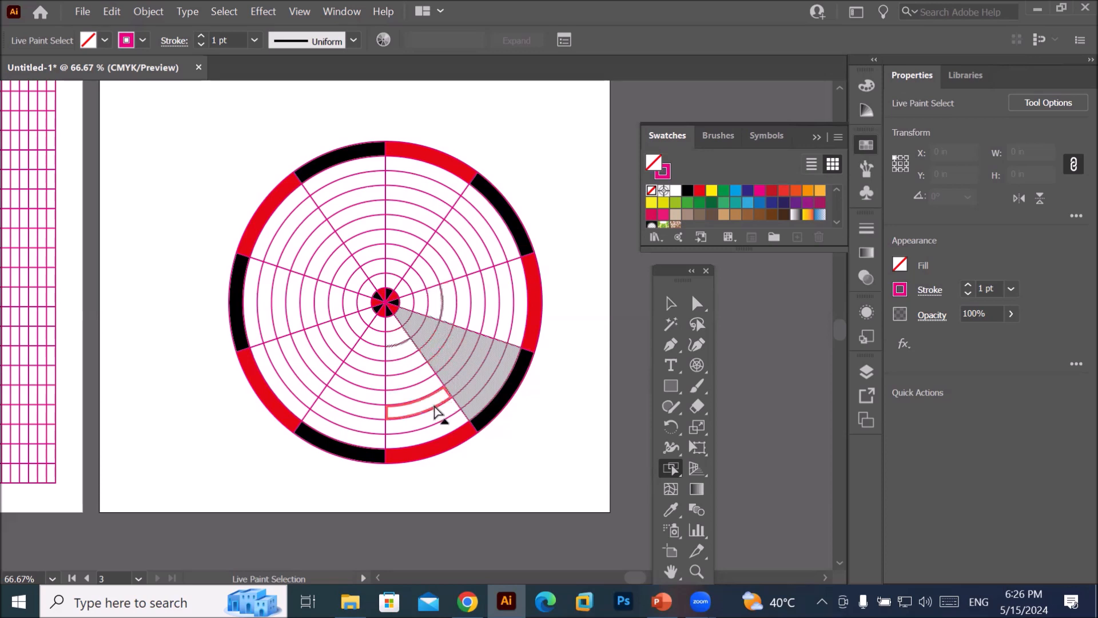
- Add the unfilled cells of the wedge just clockwise of the top to the selection
shift+click(393, 282)
shift+click(399, 268)
shift+click(405, 254)
shift+click(409, 241)
shift+click(421, 229)
shift+click(426, 218)
shift+click(432, 206)
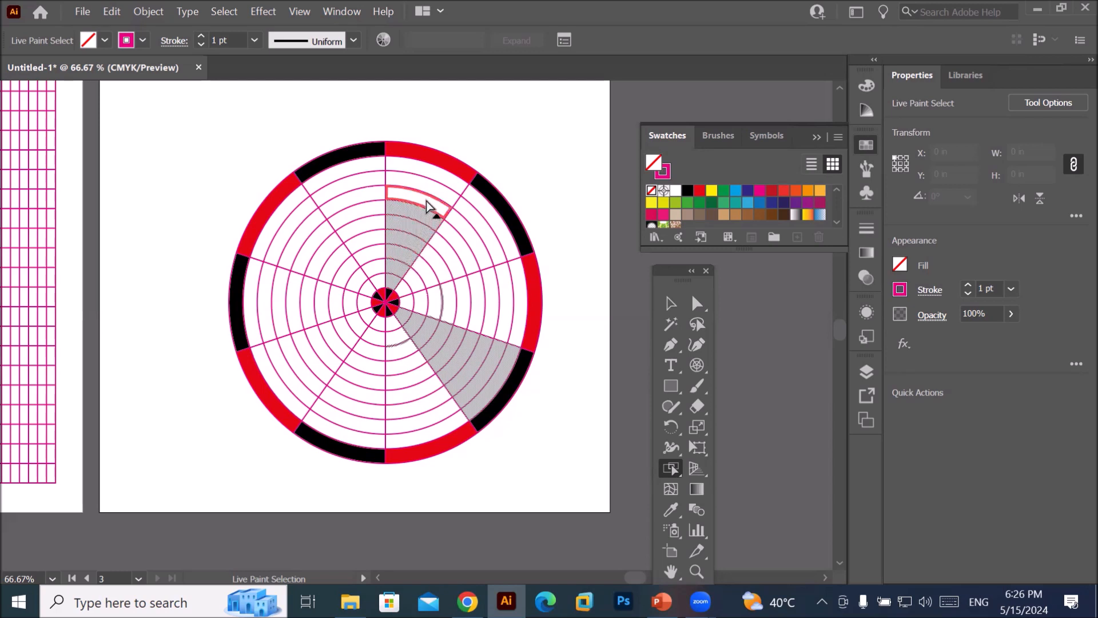
shift+click(437, 191)
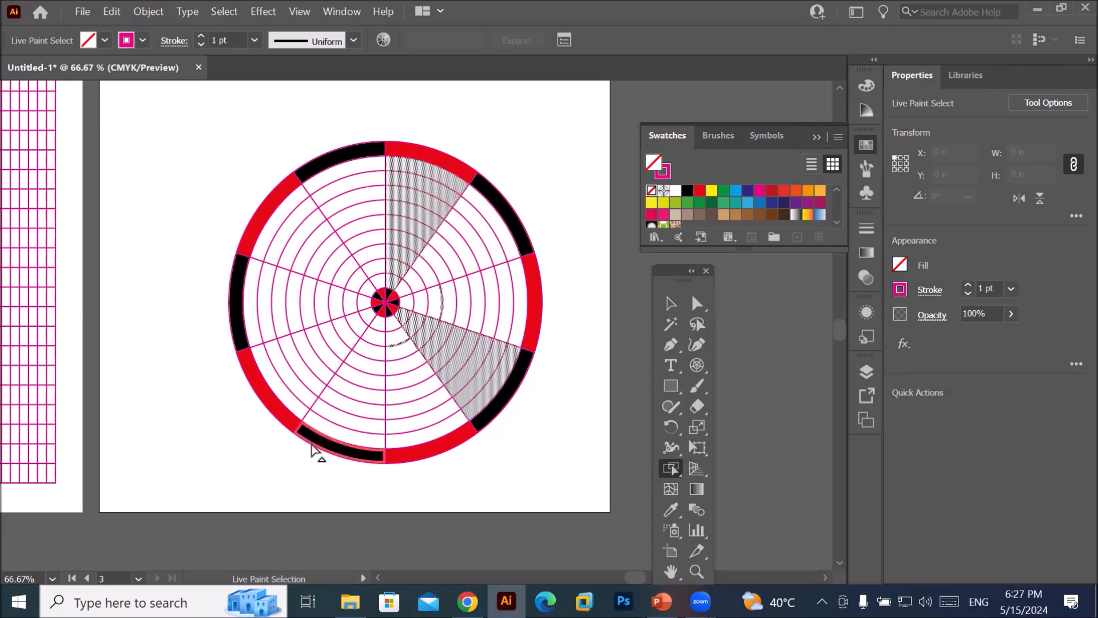
- Add the unfilled cells of the wedge at nine o'clock to the selection and fill all three selected wedges with green
shift+click(360, 304)
shift+click(350, 305)
shift+click(334, 306)
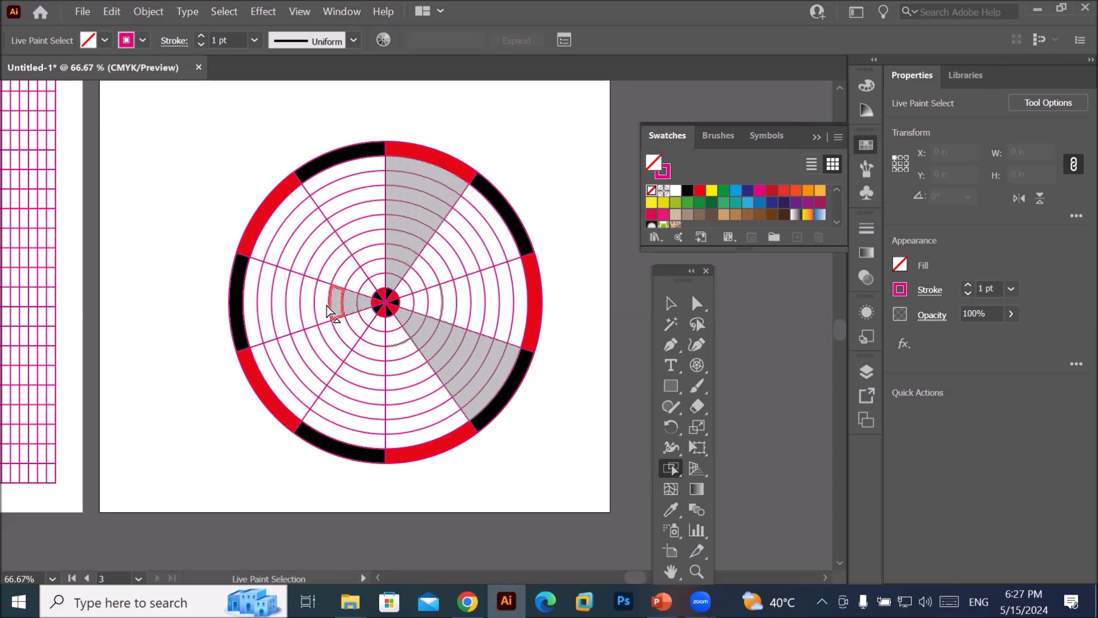
shift+click(318, 316)
shift+click(306, 315)
shift+click(292, 315)
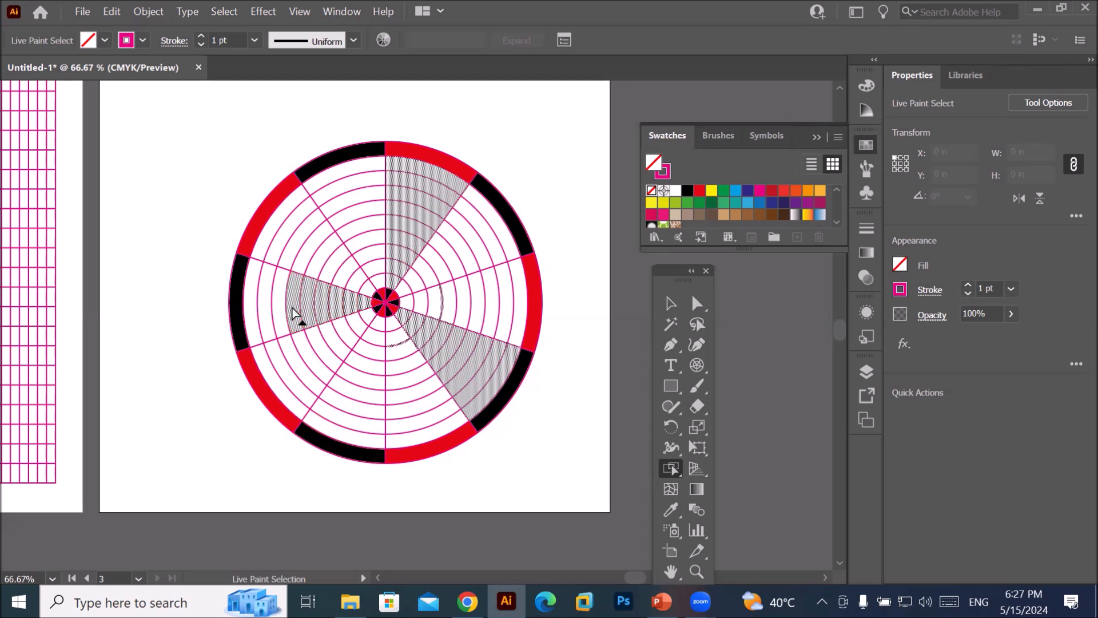
shift+click(277, 315)
shift+click(268, 318)
shift+click(250, 322)
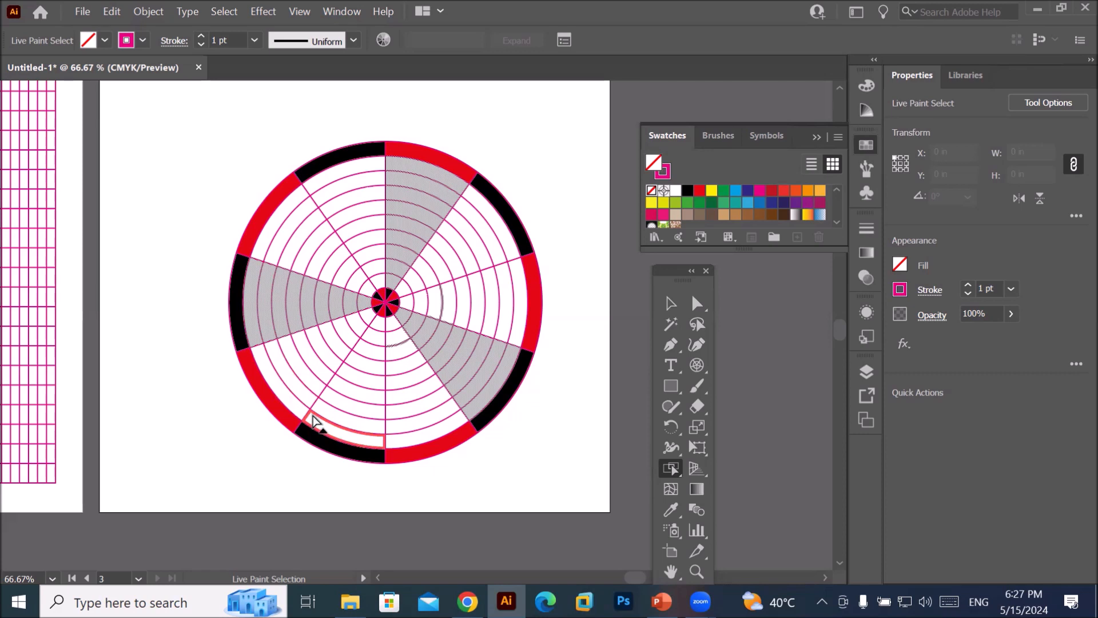
click(724, 191)
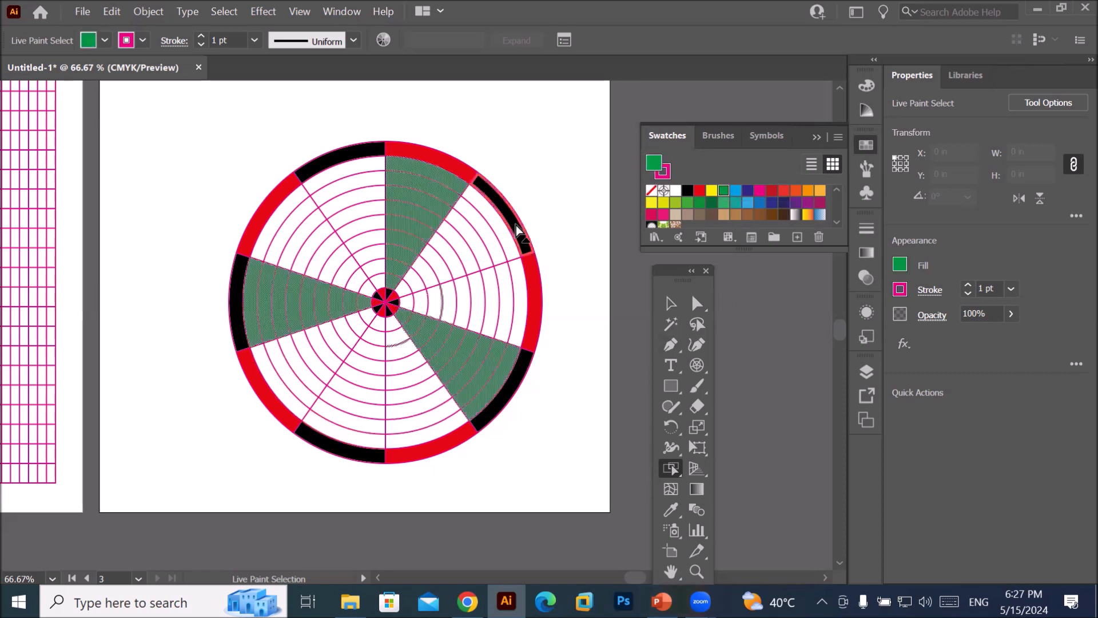
- Fill the unfilled cells of the wedge just clockwise of the grid's lowest point with light blue using the Live Paint Bucket
click(505, 237)
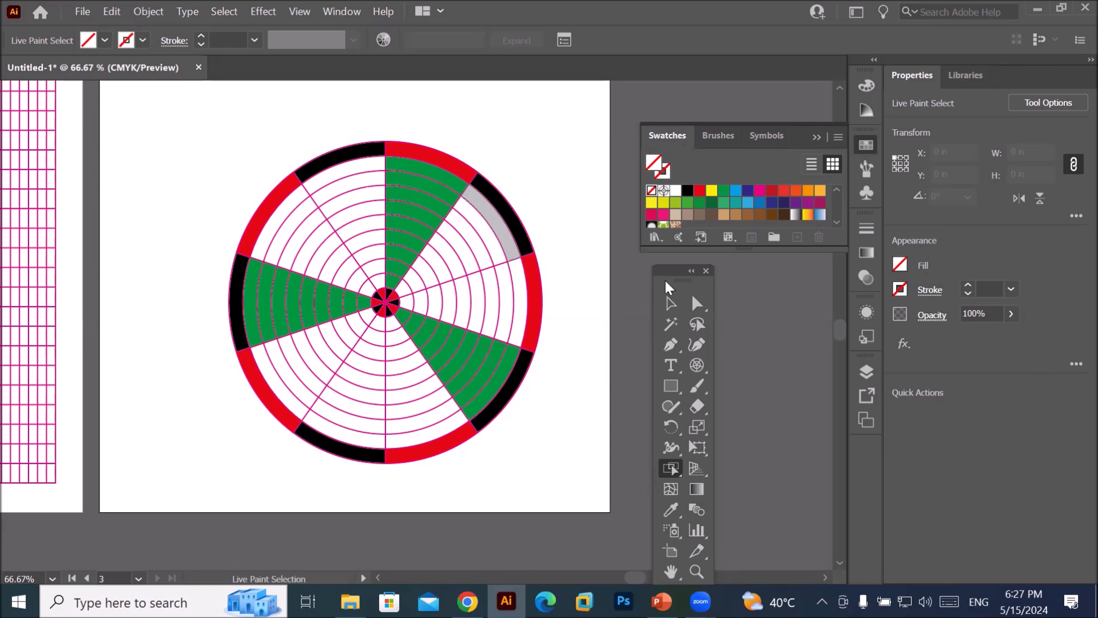
drag(667, 277, 676, 211)
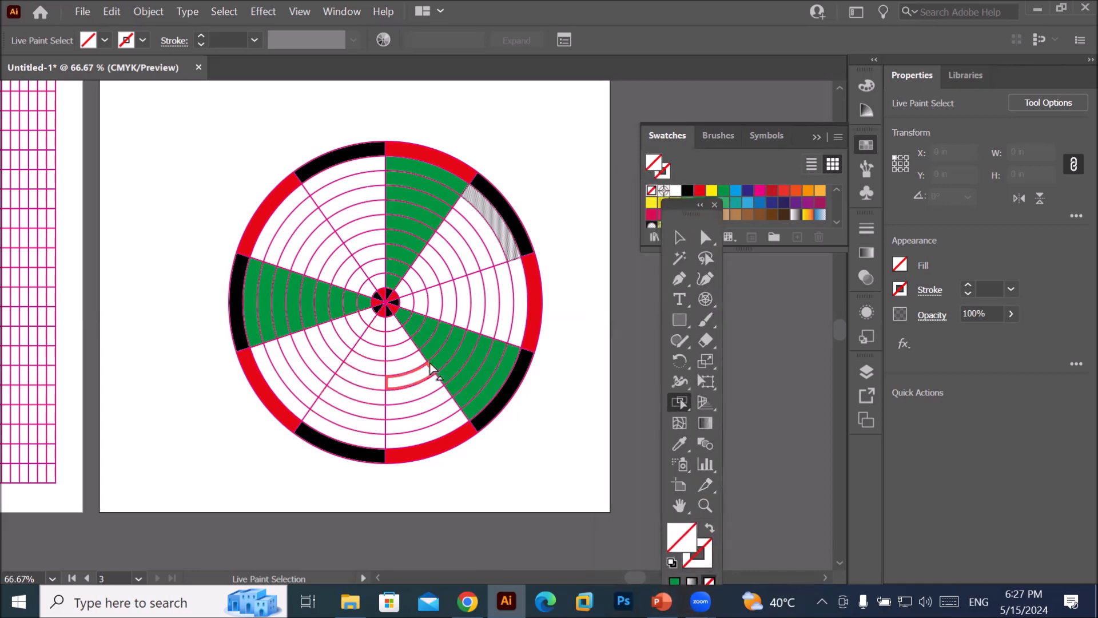
drag(679, 210, 595, 157)
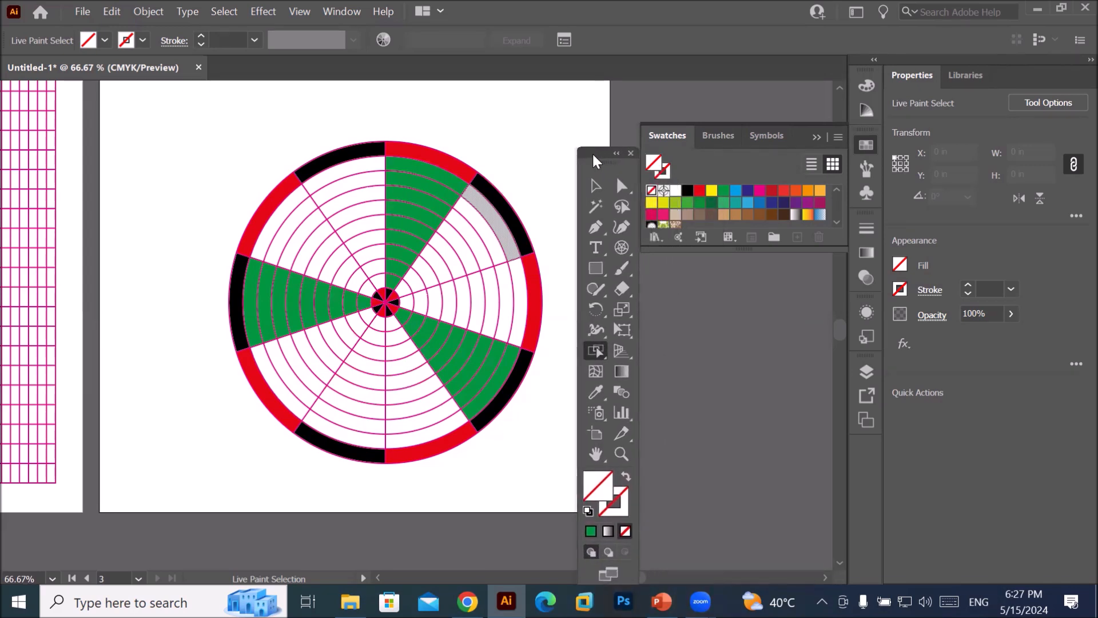
click(596, 355)
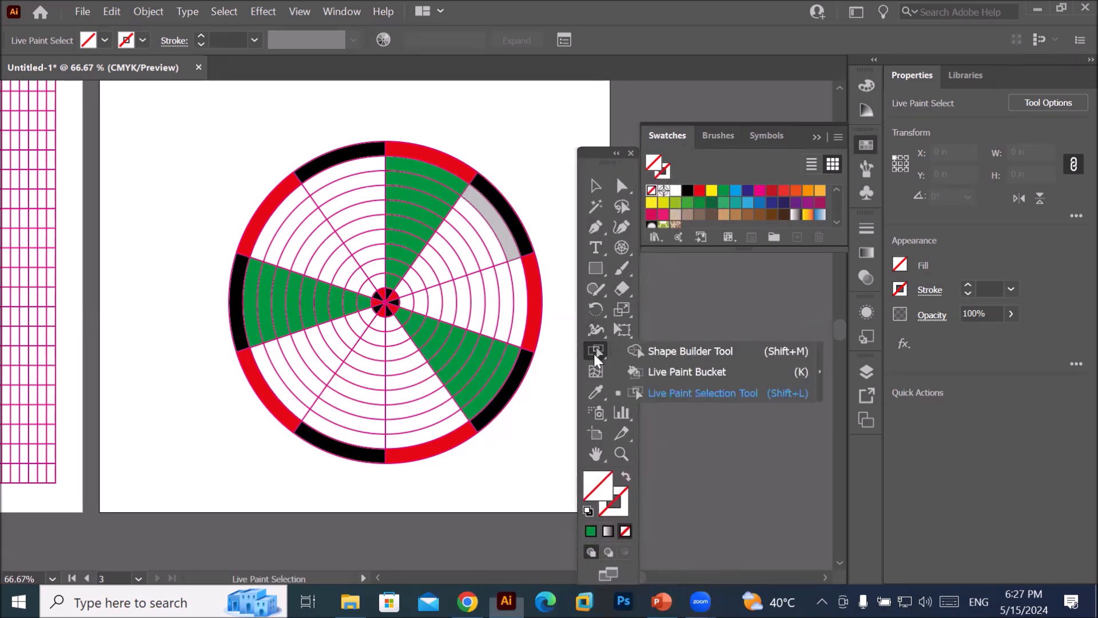
click(665, 373)
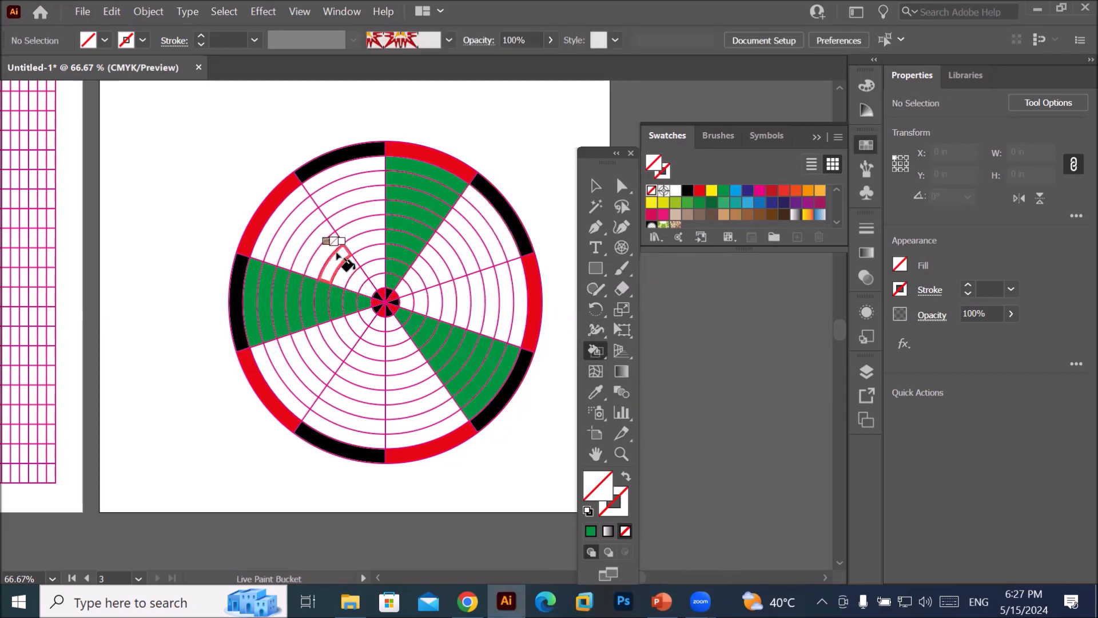
key(Right)
key(Right)
key(Right)
key(Right)
key(Right)
key(Right)
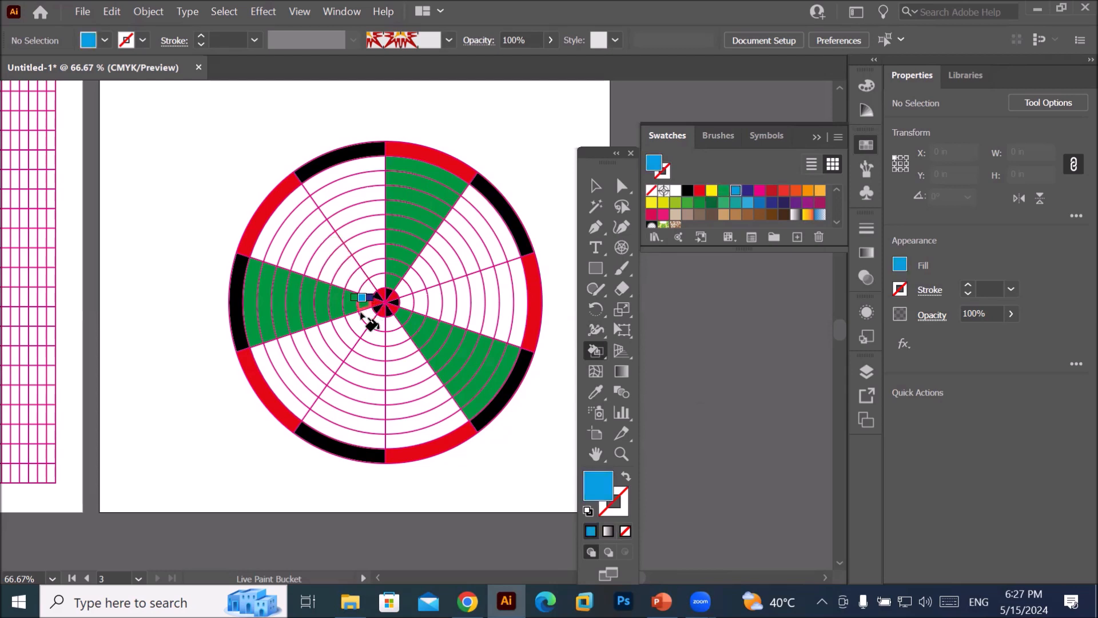
drag(378, 350, 353, 447)
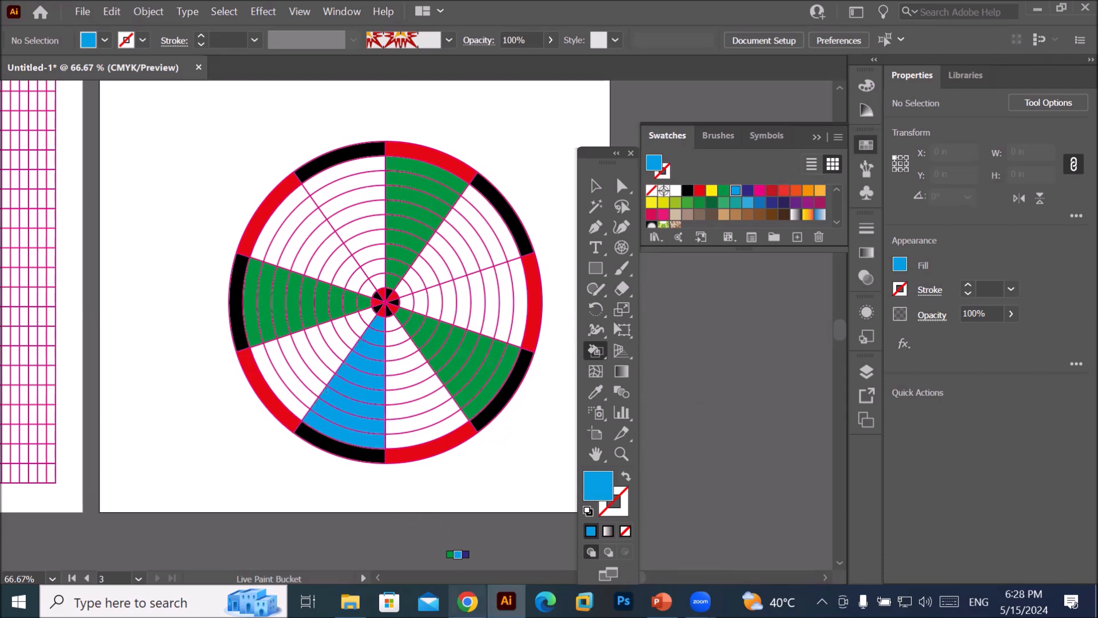
- Fill the unfilled cells of the upper-left wedge, inside its red outer cell, with orange using the Live Paint Bucket
mouse_move(467, 601)
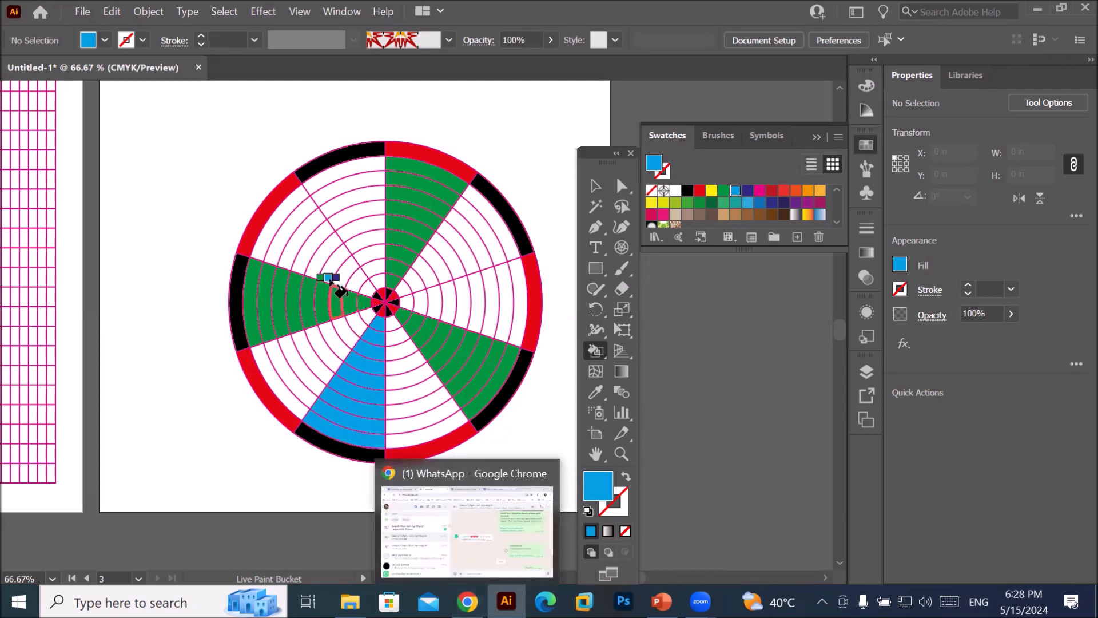
key(Right)
key(Right)
key(Right)
key(Right)
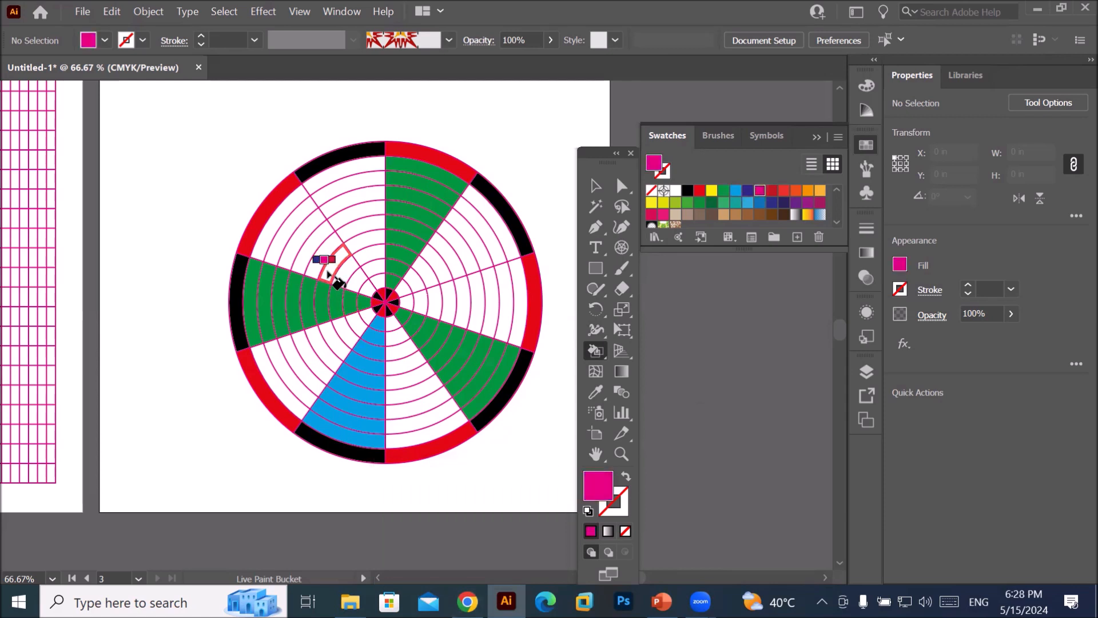
key(Right)
key(Right)
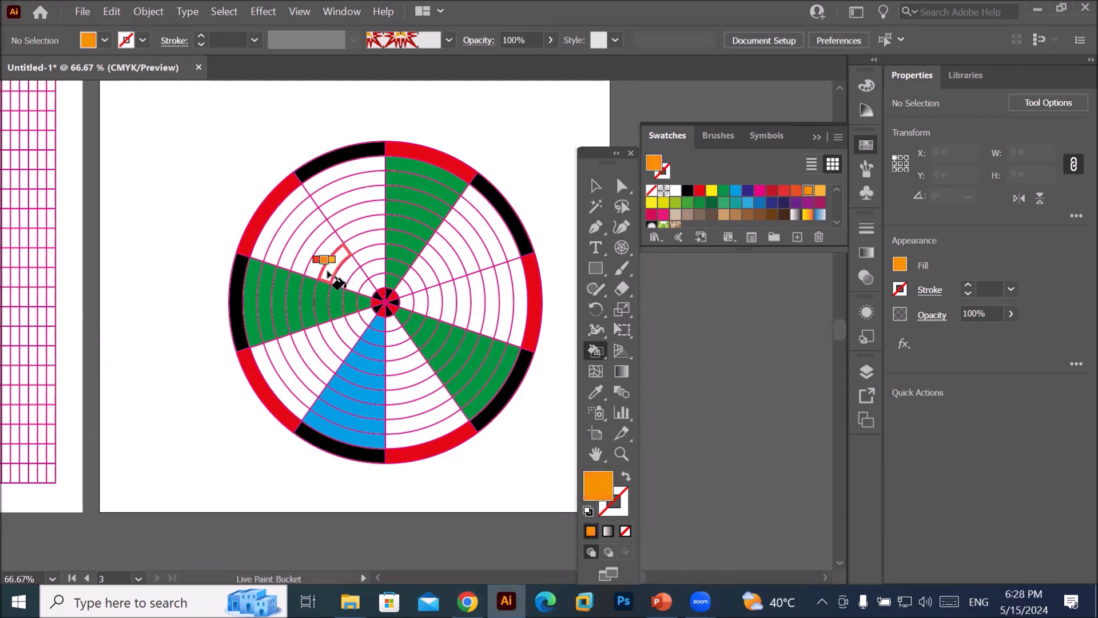
drag(285, 212, 378, 295)
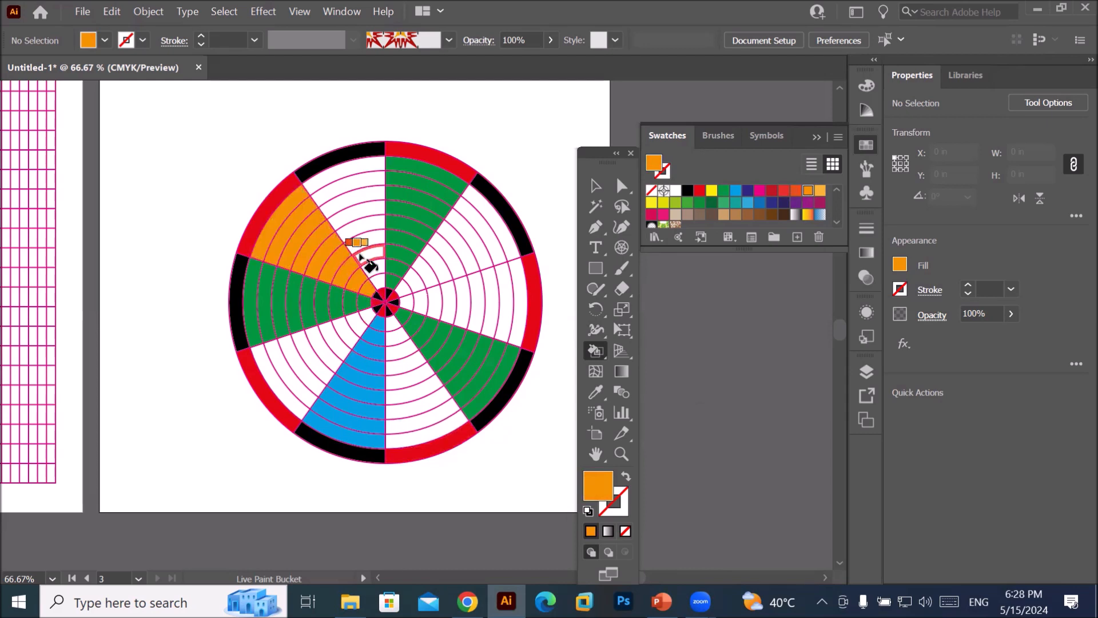
- Fill the unfilled cells of the upper-right wedge, inside its black outer cell, with yellow
key(Right)
key(Right)
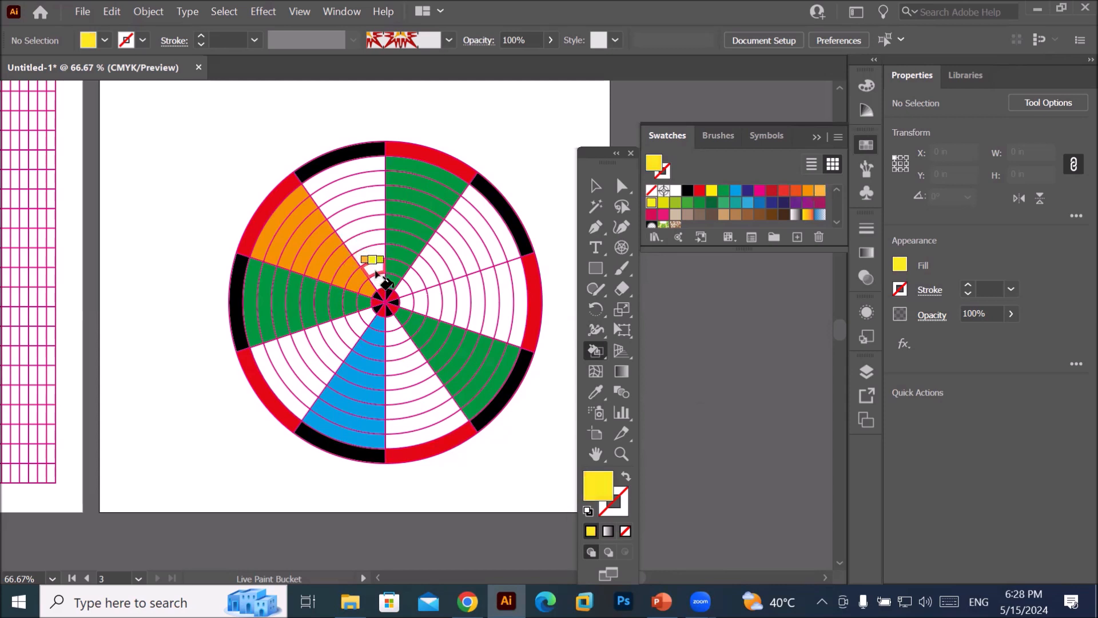
mouse_move(411, 290)
mouse_down()
mouse_move(487, 234)
mouse_move(500, 238)
mouse_up()
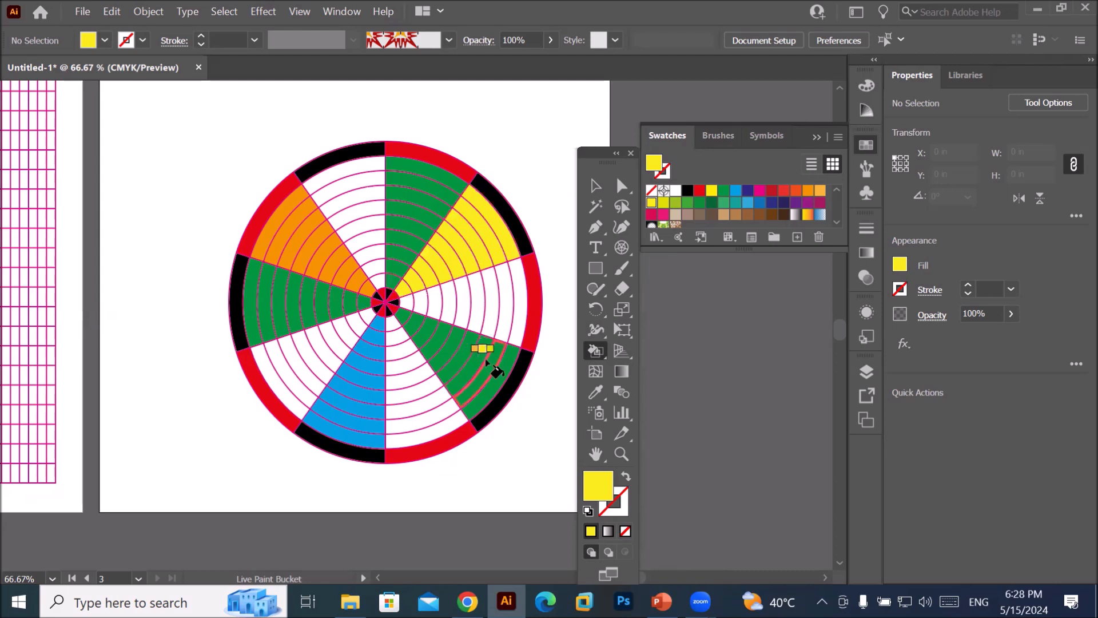
- Move the coloured polar grid slightly up and to the left on its artboard with the Selection tool
click(593, 350)
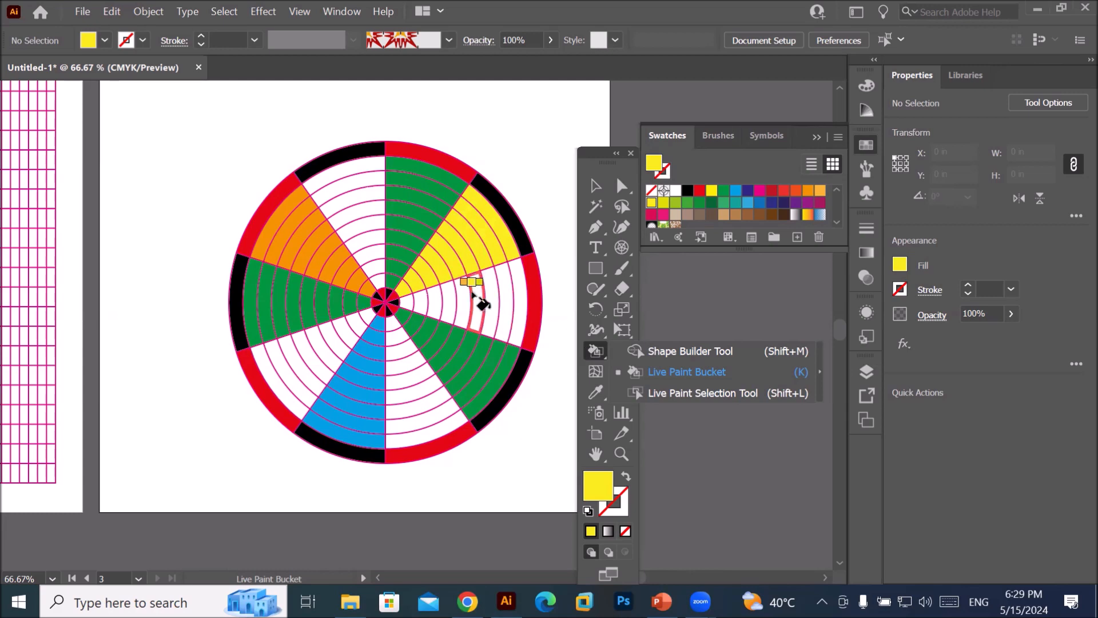
scroll(473, 243, down, 2)
scroll(473, 243, down, 2)
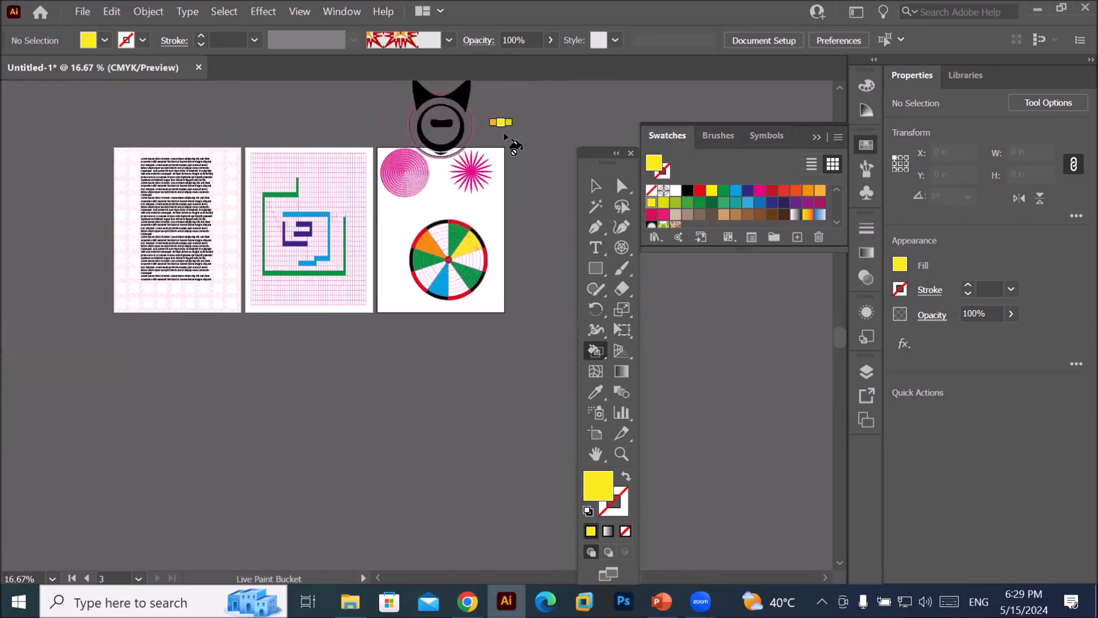
click(594, 186)
mouse_move(456, 262)
mouse_down()
mouse_move(445, 389)
mouse_move(441, 250)
mouse_up()
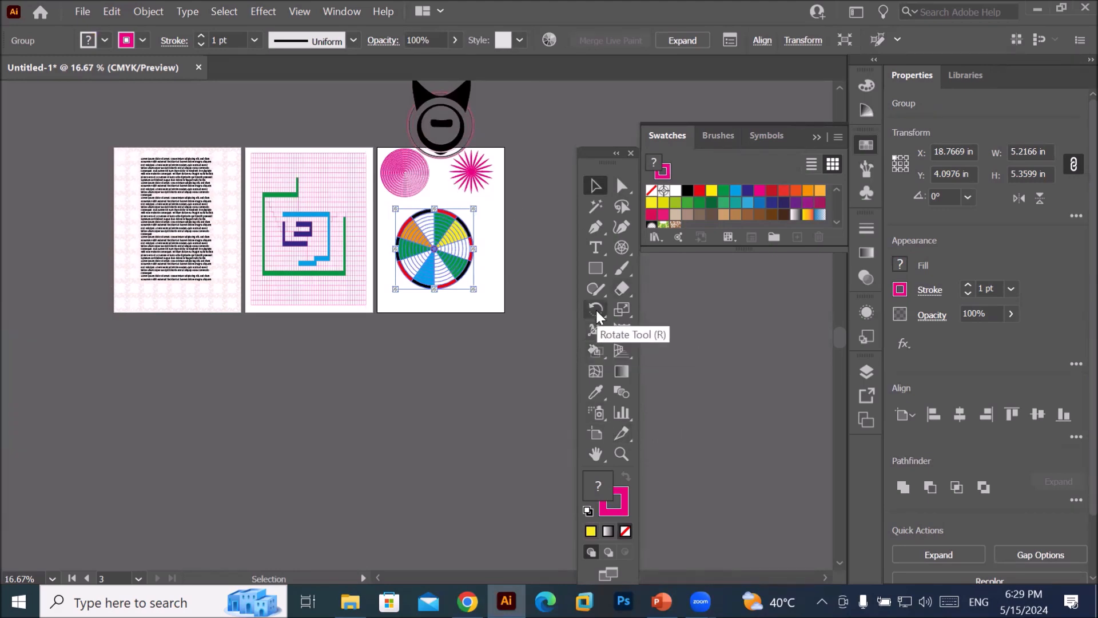
scroll(516, 224, up, 5)
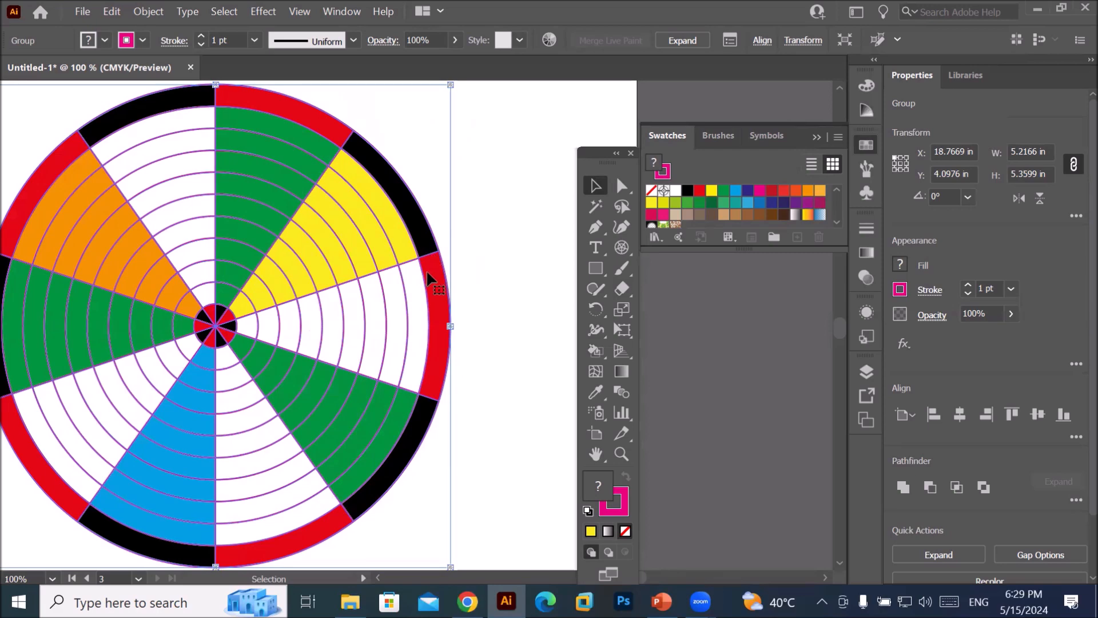
- Add a new Letter-size artboard beside Artboard 3
scroll(426, 269, down, 1)
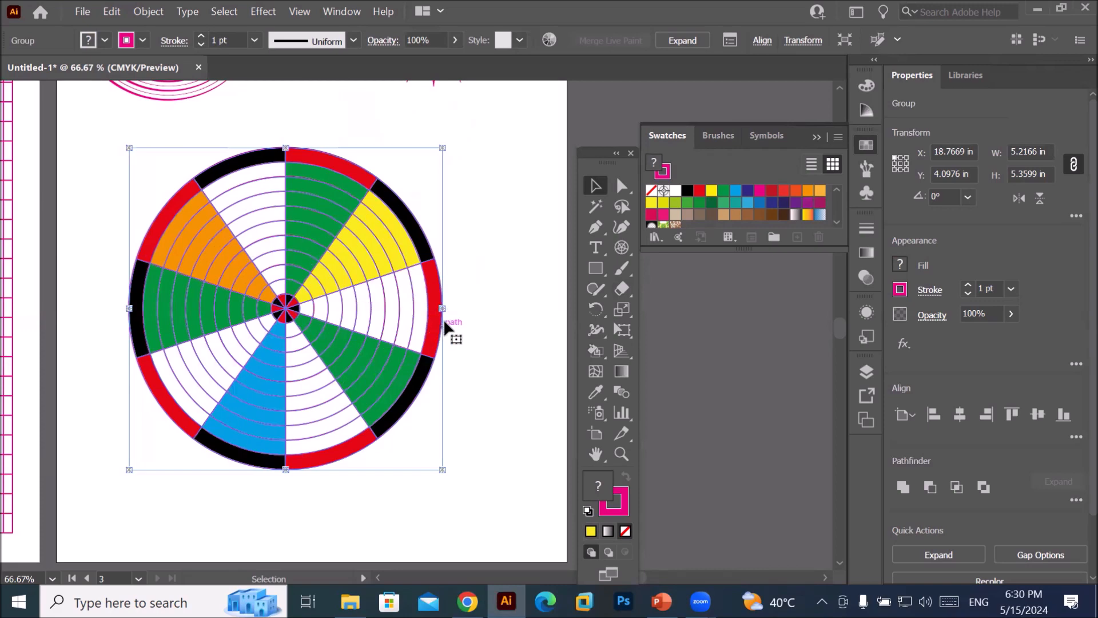
scroll(444, 321, down, 2)
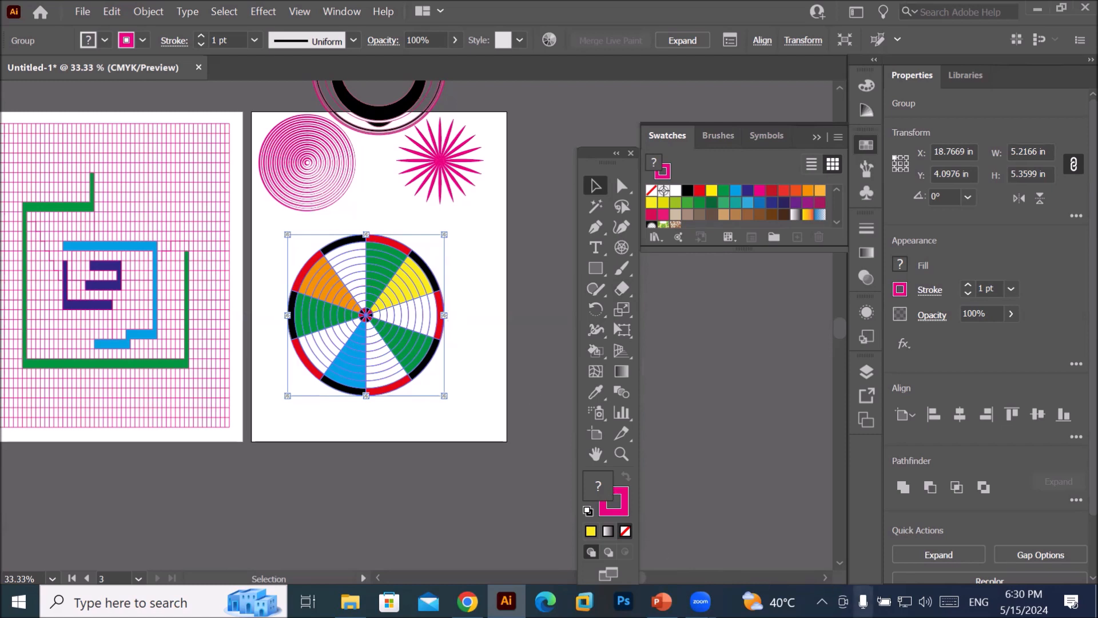
drag(829, 575, 827, 579)
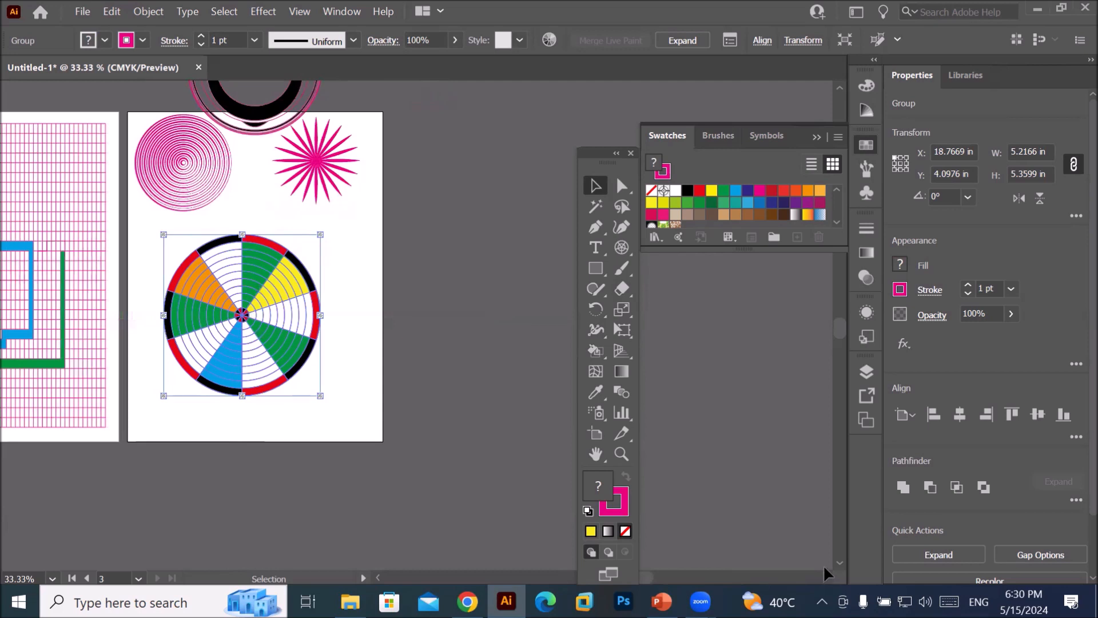
click(595, 433)
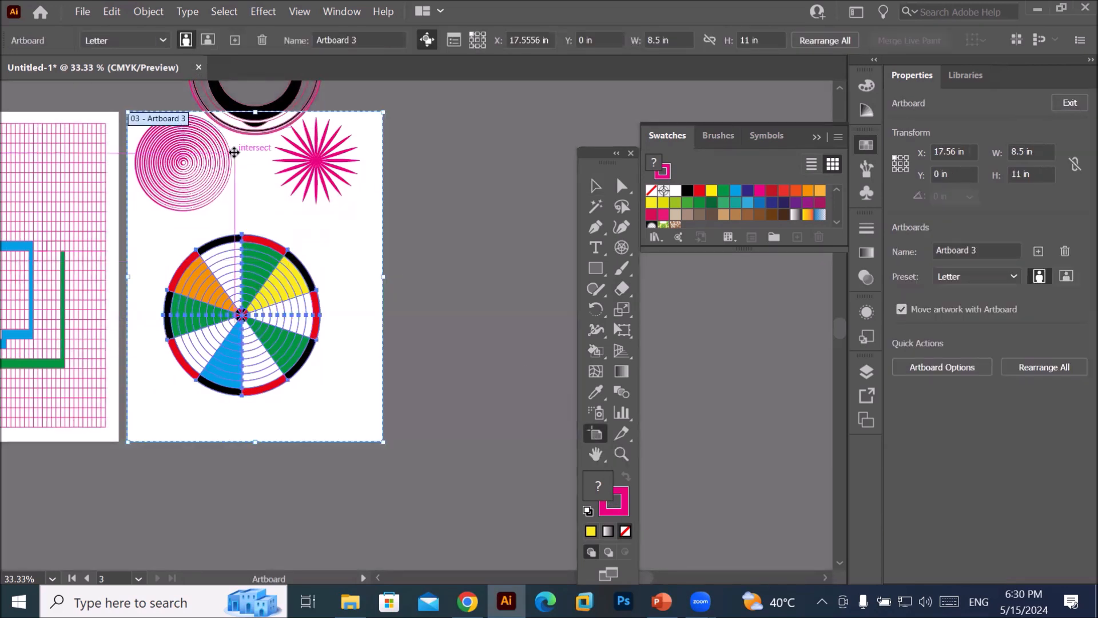
click(235, 40)
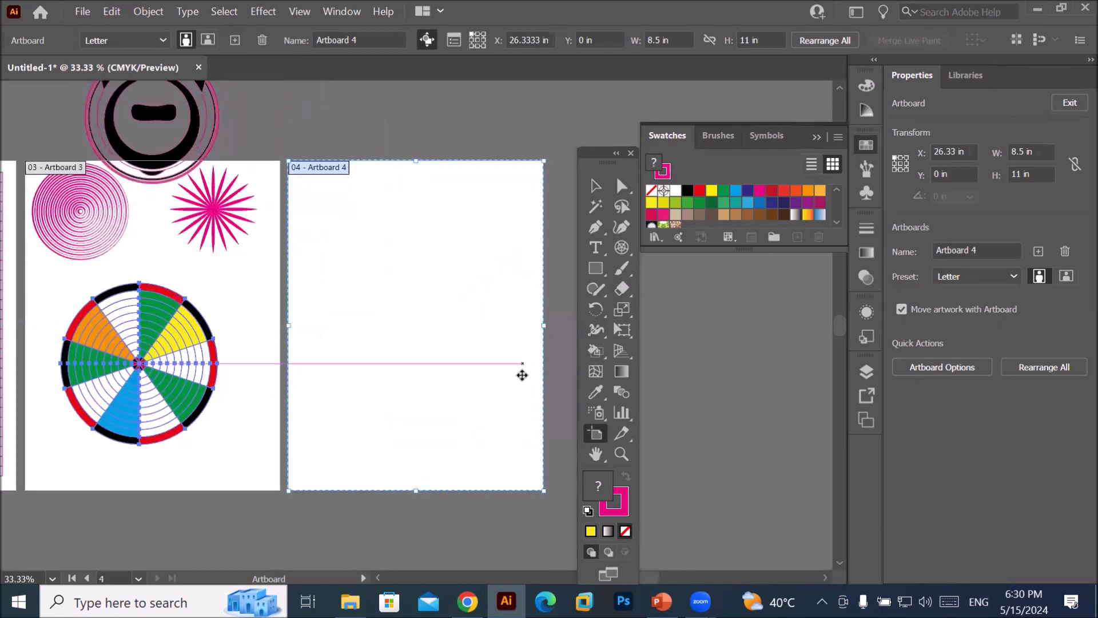
- Draw four overlapping yellow rectangles on Artboard 4, one large in the middle and three across its edges, spanning about 7.25 × 7.65 in overall
click(592, 268)
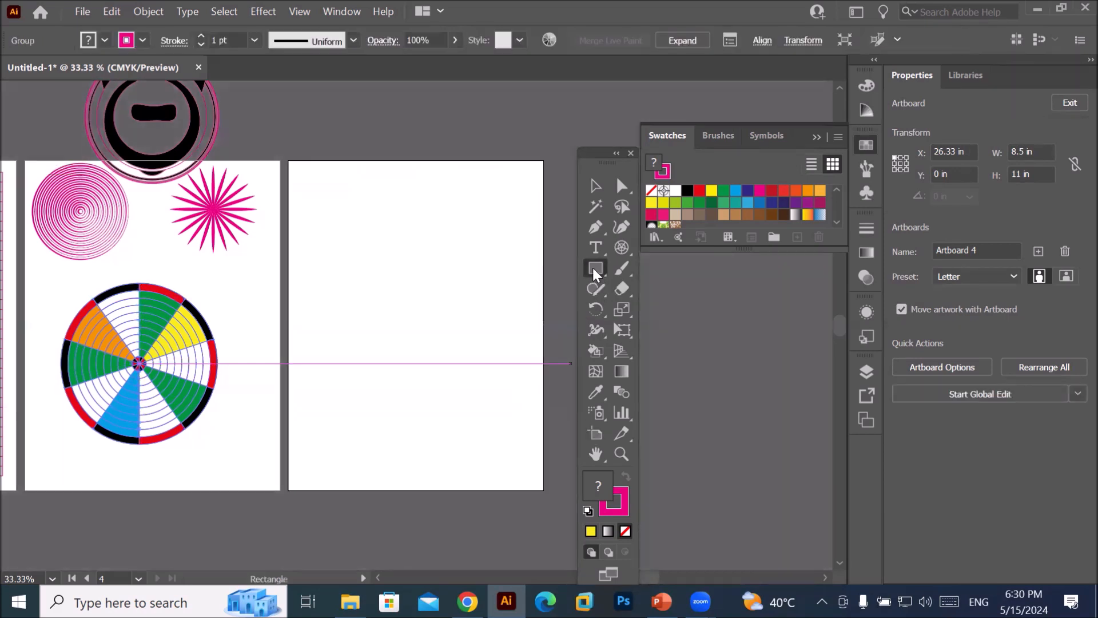
drag(336, 241, 471, 382)
drag(416, 334, 522, 441)
drag(374, 211, 420, 286)
drag(305, 298, 363, 355)
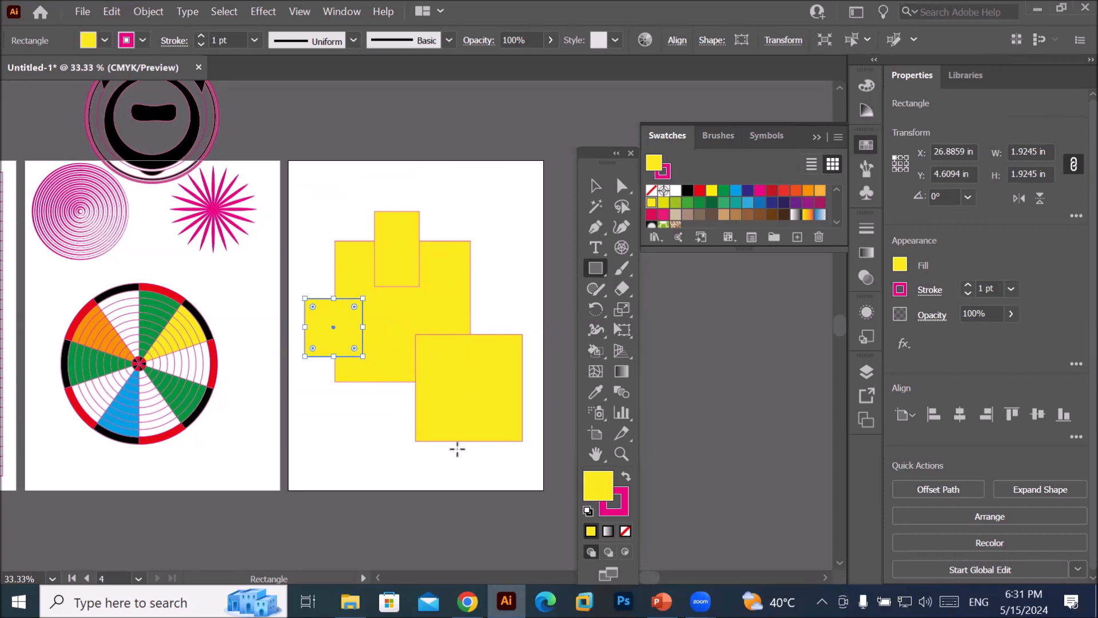
- Select the four overlapping rectangles and merge them into a single shape with the Shape Builder tool
click(593, 186)
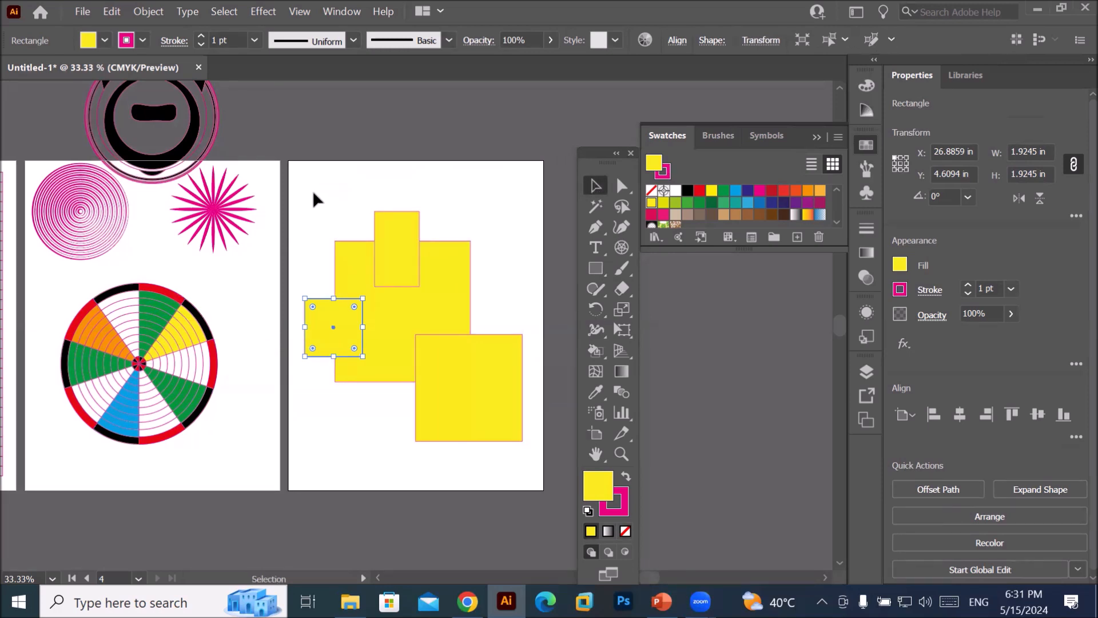
drag(311, 193, 529, 465)
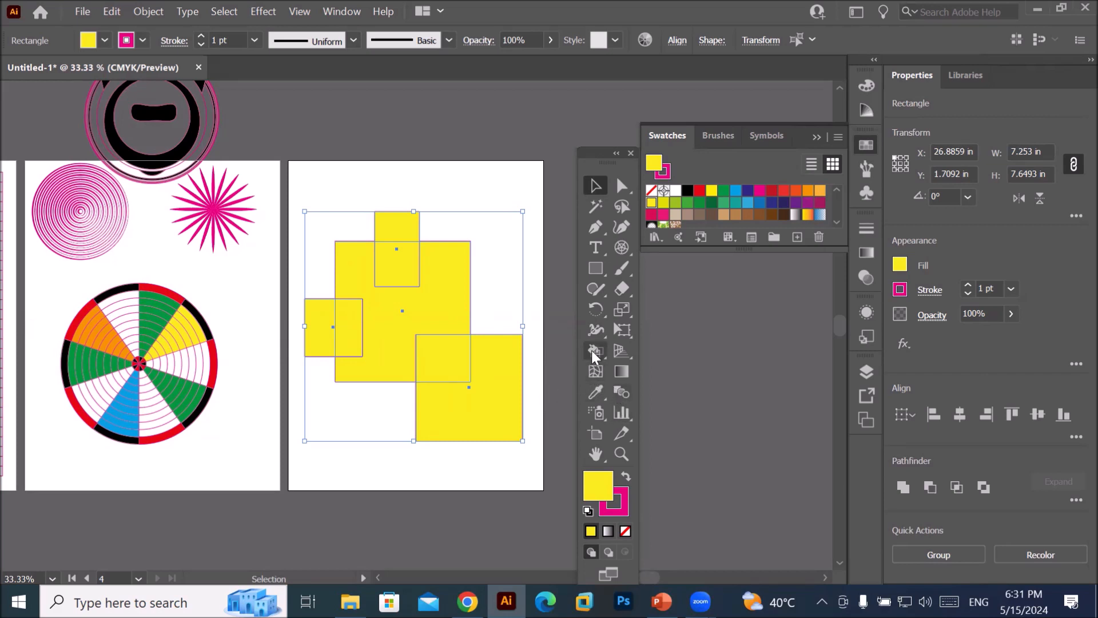
right_click(594, 331)
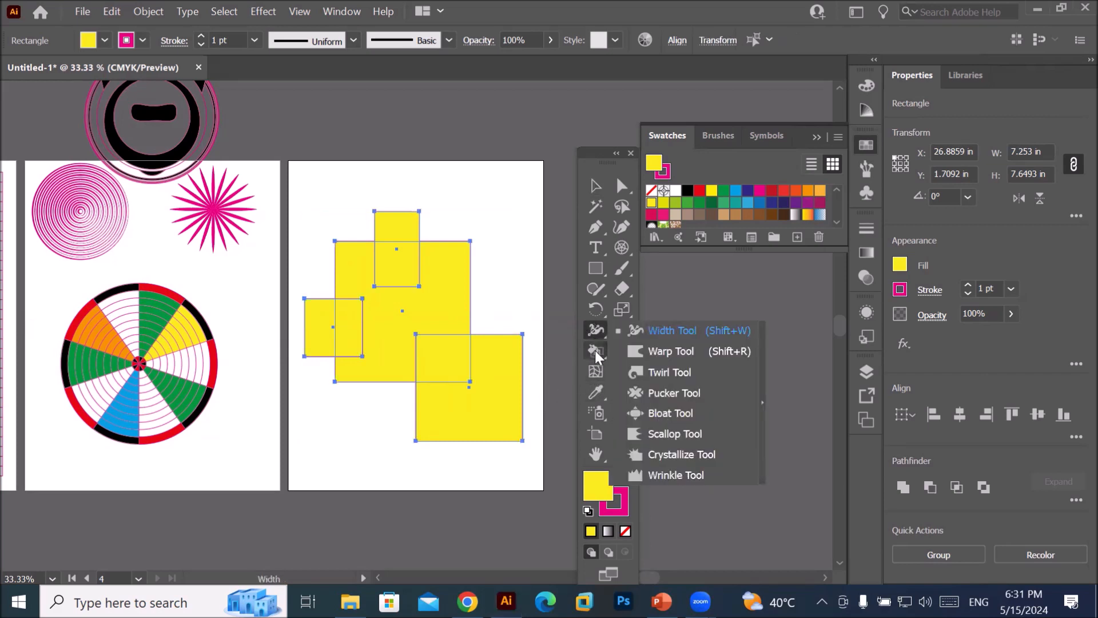
right_click(595, 351)
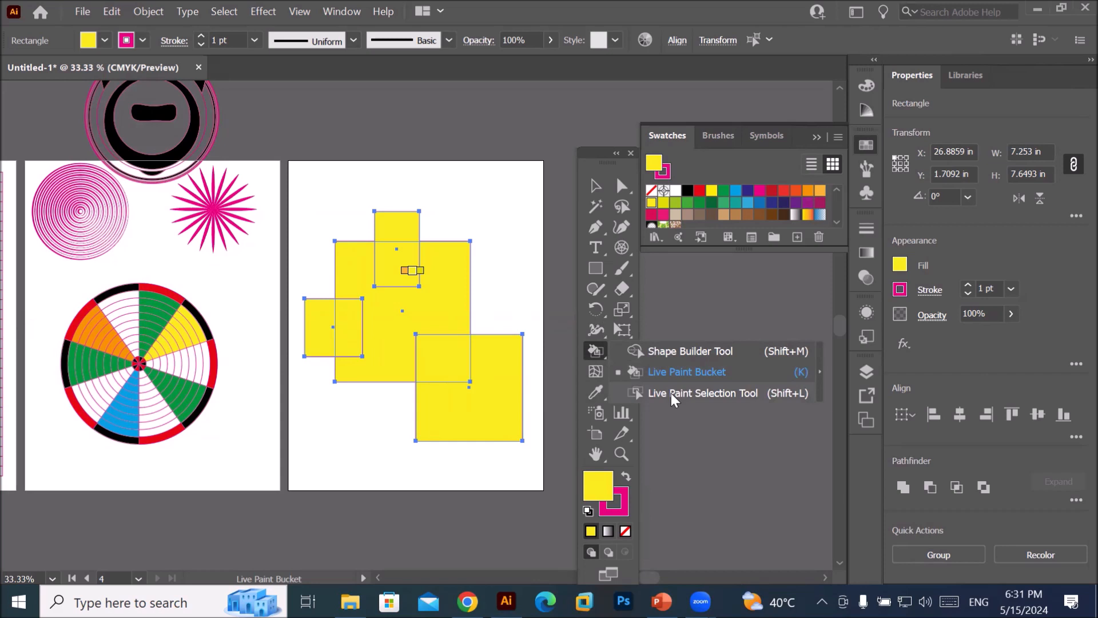
click(674, 355)
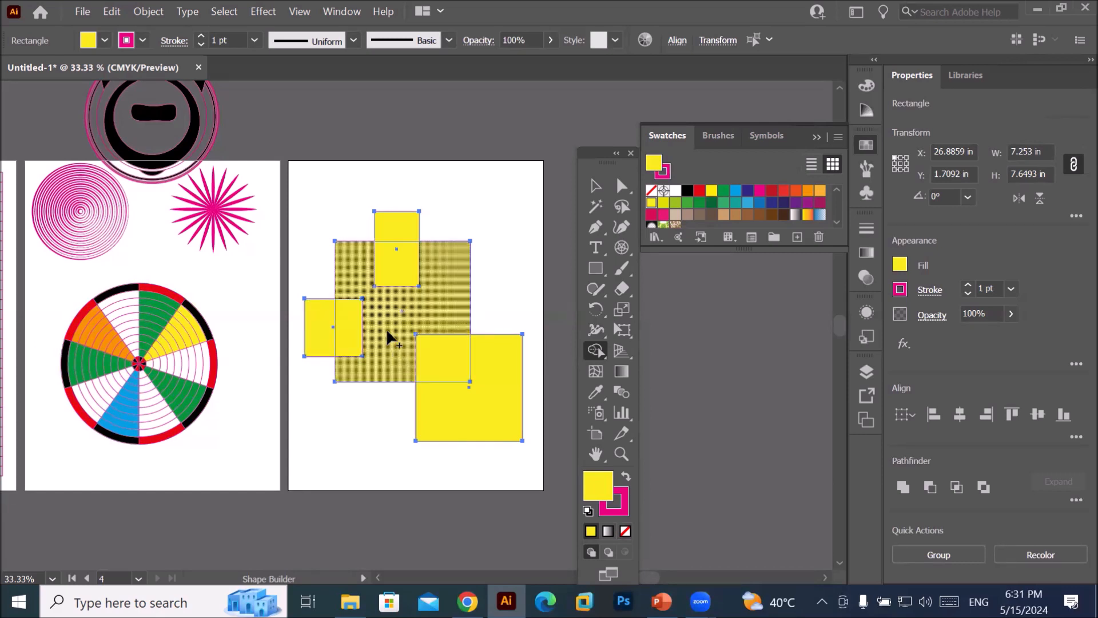
mouse_move(423, 269)
mouse_down()
mouse_move(453, 306)
mouse_move(450, 338)
mouse_move(433, 359)
mouse_move(363, 380)
mouse_move(346, 368)
mouse_move(344, 306)
mouse_move(370, 276)
mouse_up()
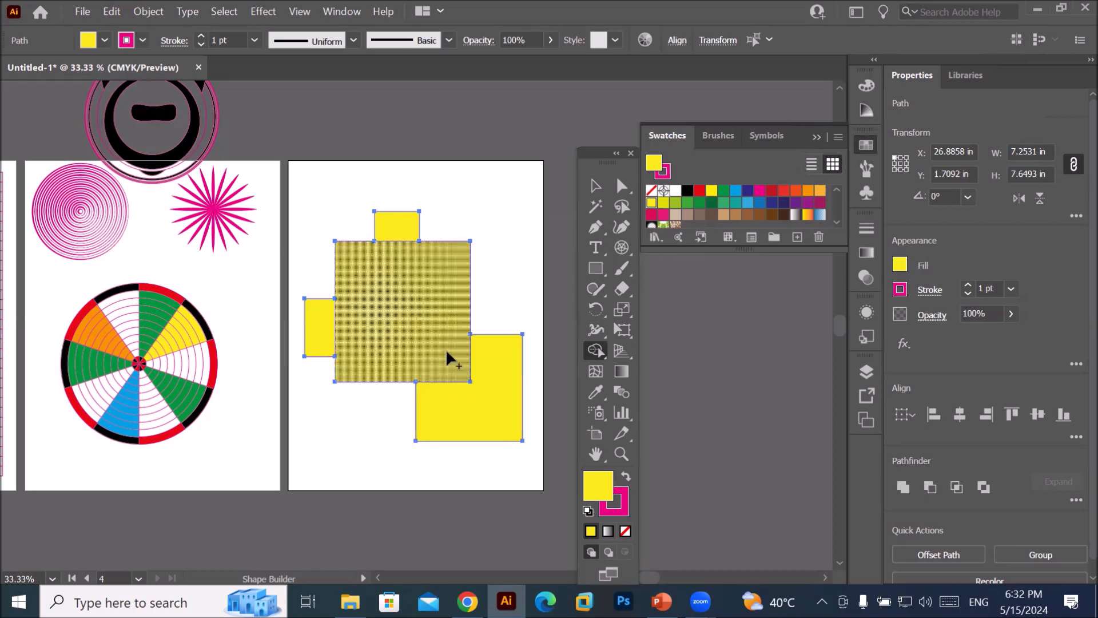
drag(446, 350, 458, 397)
drag(458, 353, 459, 353)
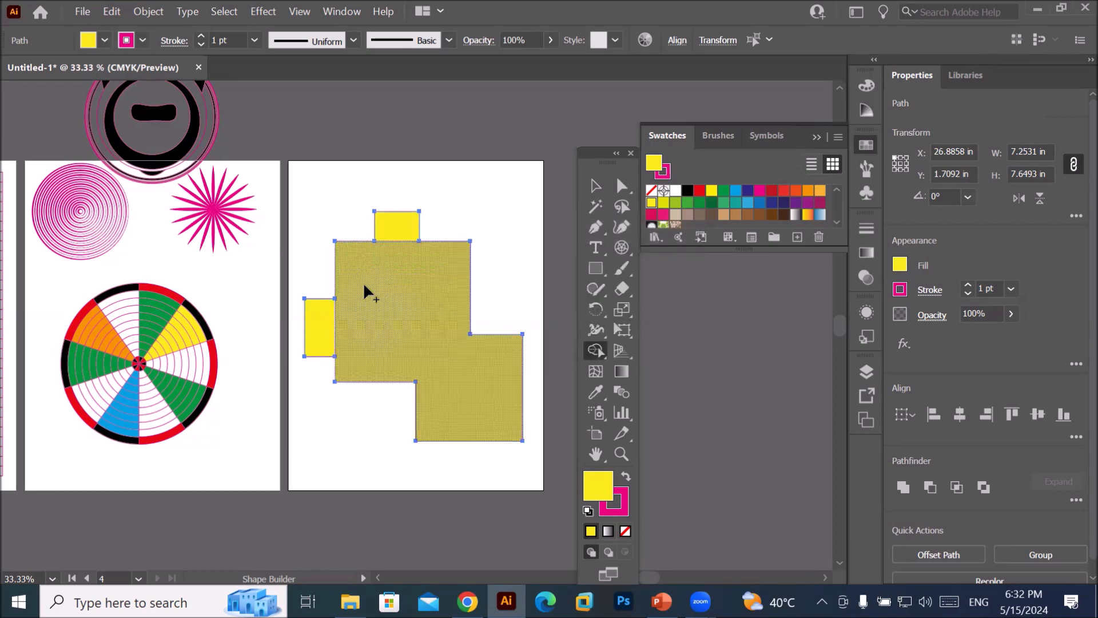
mouse_move(390, 227)
mouse_down()
mouse_move(393, 260)
mouse_move(376, 274)
mouse_up()
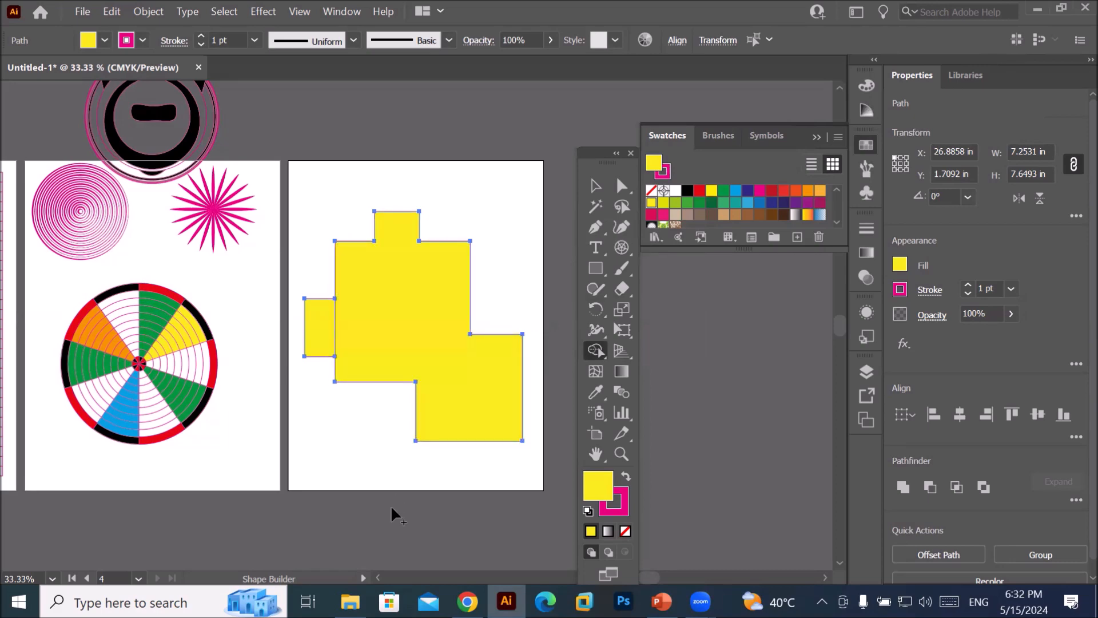
drag(319, 322, 362, 322)
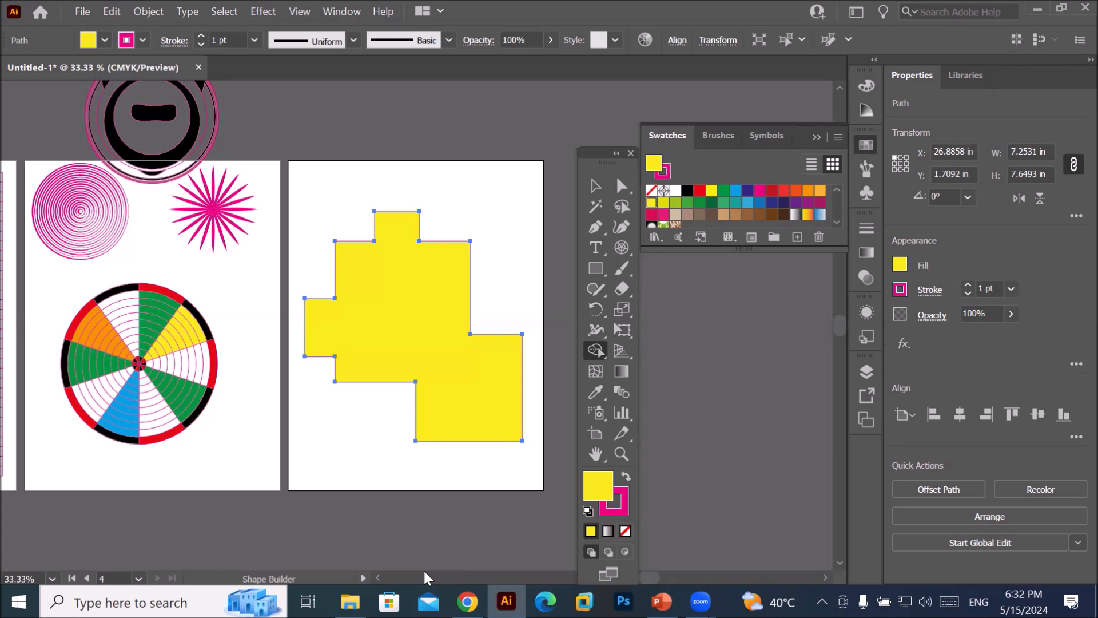
- Set the merged yellow shape's stroke weight to 15 pt
click(200, 35)
click(200, 35)
click(200, 35)
click(200, 35)
key(v)
click(400, 280)
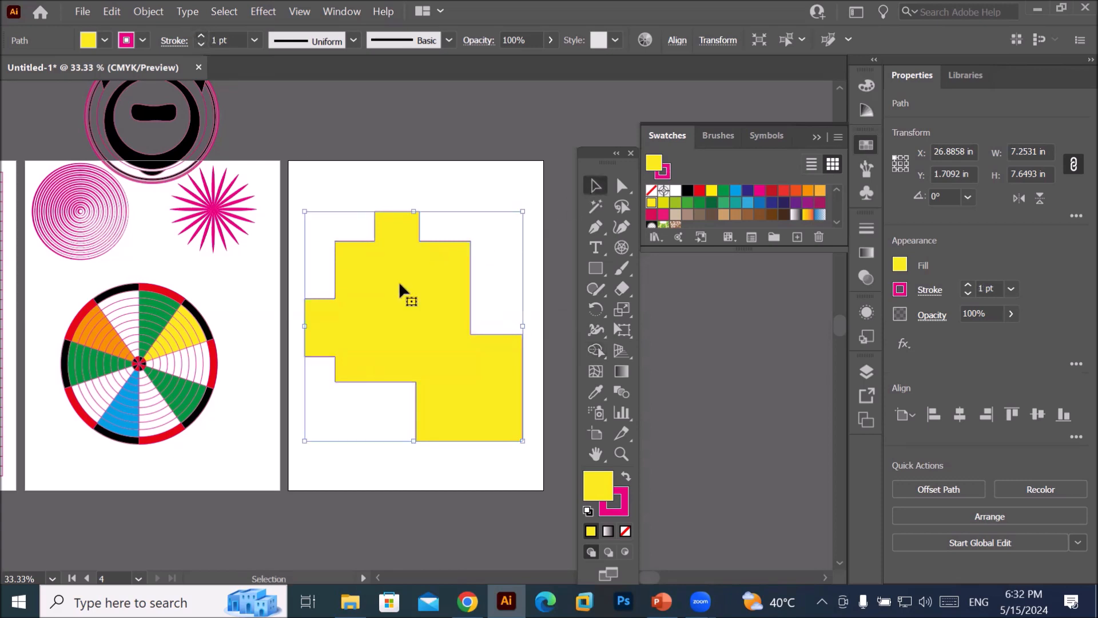
click(200, 35)
click(200, 35)
click(200, 35)
click(200, 35)
click(200, 36)
click(200, 35)
click(200, 35)
click(200, 36)
click(200, 36)
click(200, 36)
click(200, 36)
click(200, 37)
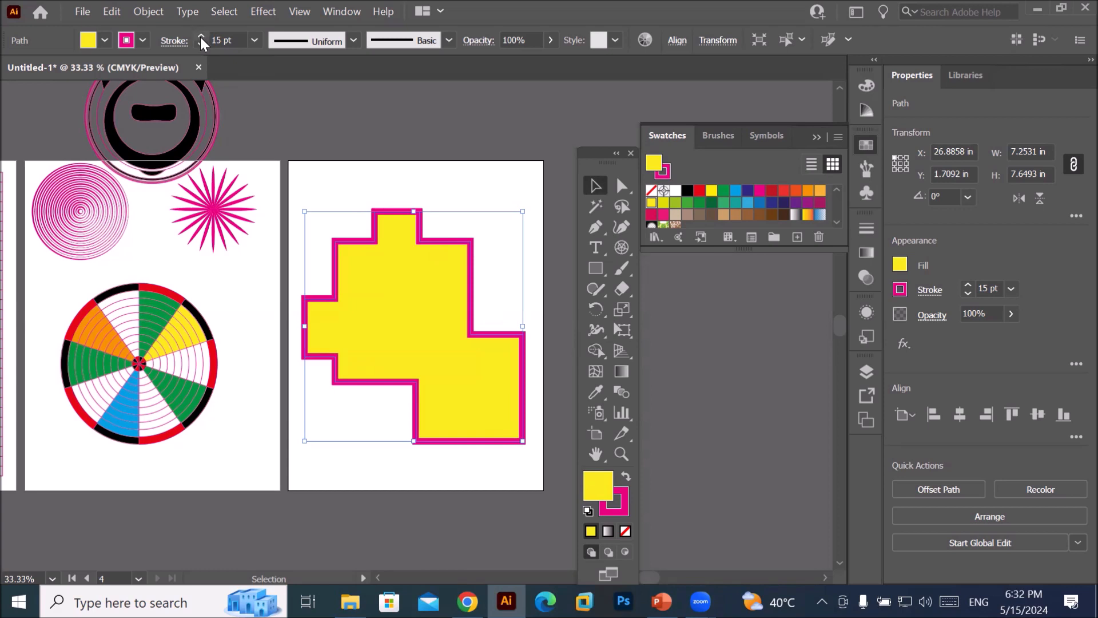
- Delete the merged shape and draw a bottle-body rectangle about 4.2 × 6.2 in with rounded corners in its place
key(Delete)
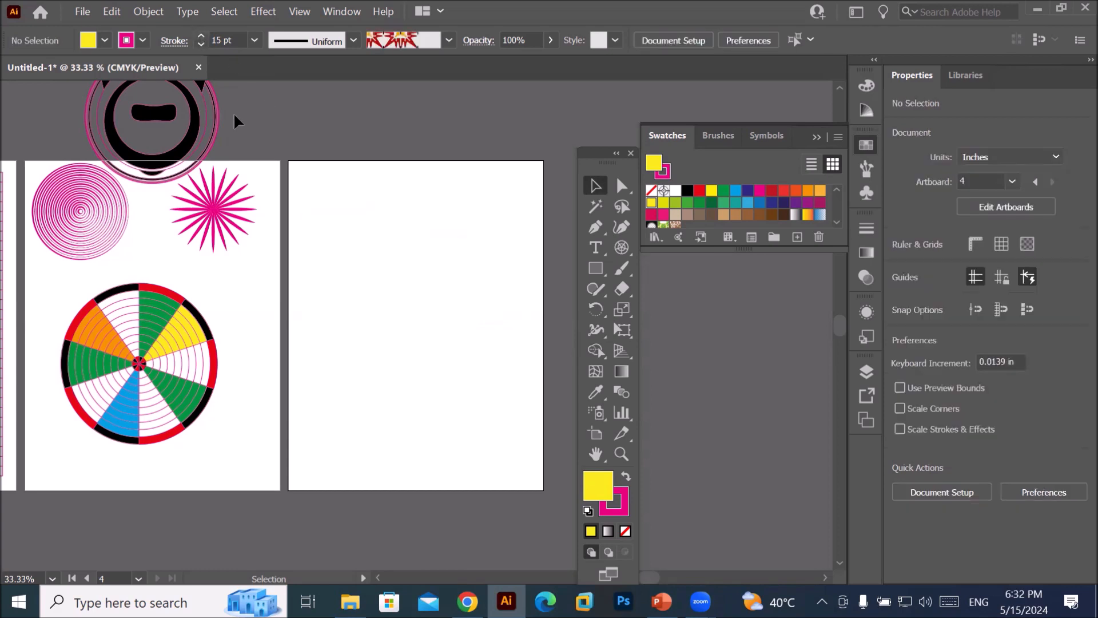
click(596, 270)
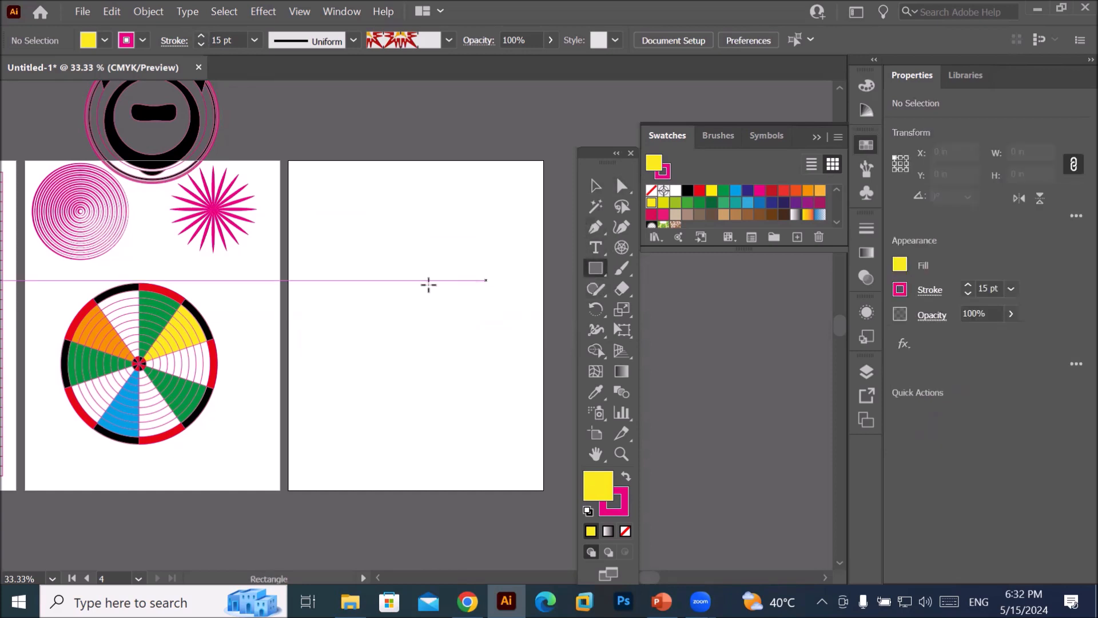
mouse_move(363, 250)
mouse_down()
mouse_move(392, 321)
mouse_move(489, 436)
mouse_up()
drag(481, 261, 468, 283)
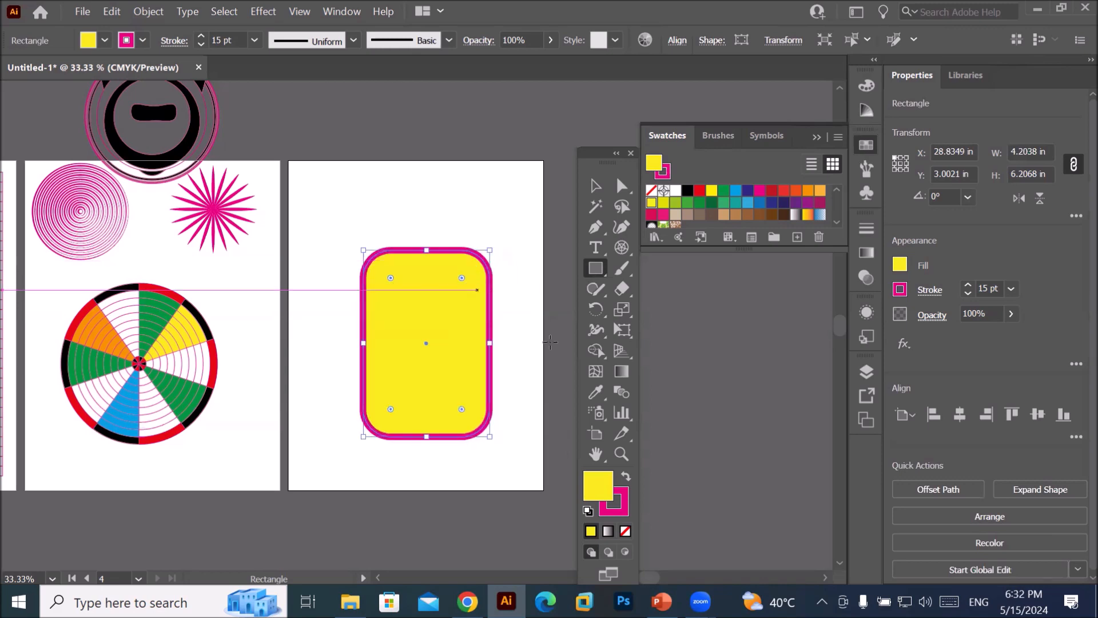
- Add a rounded-rectangle neck about 1.68 × 2.25 in overlapping the body's upper edge and a flat ellipse cap about 3.78 × 1.29 in over it
click(595, 268)
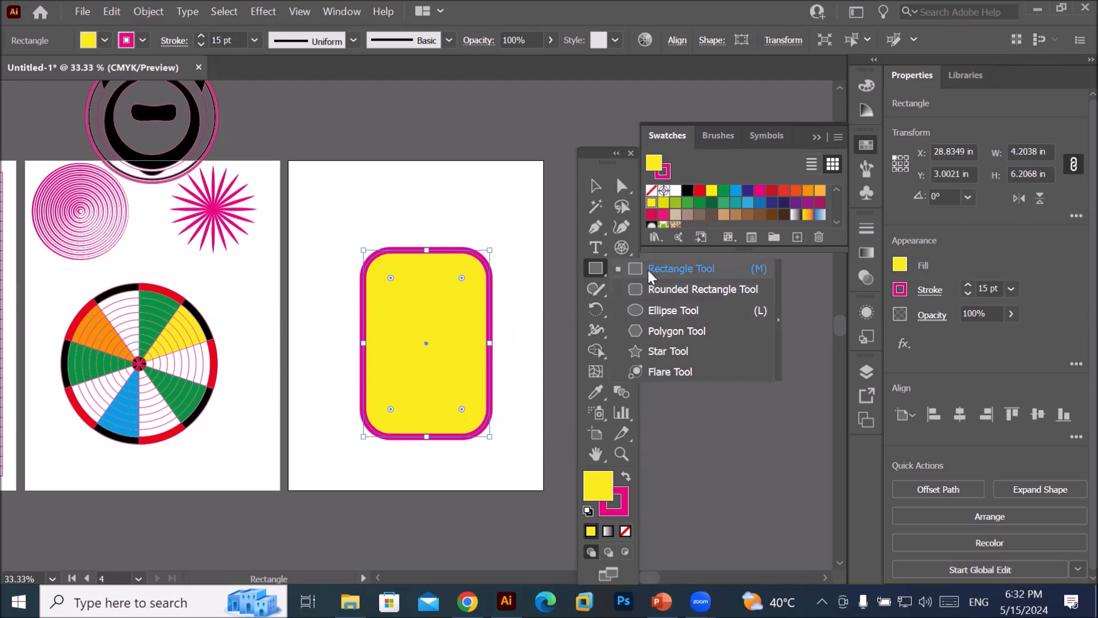
click(647, 288)
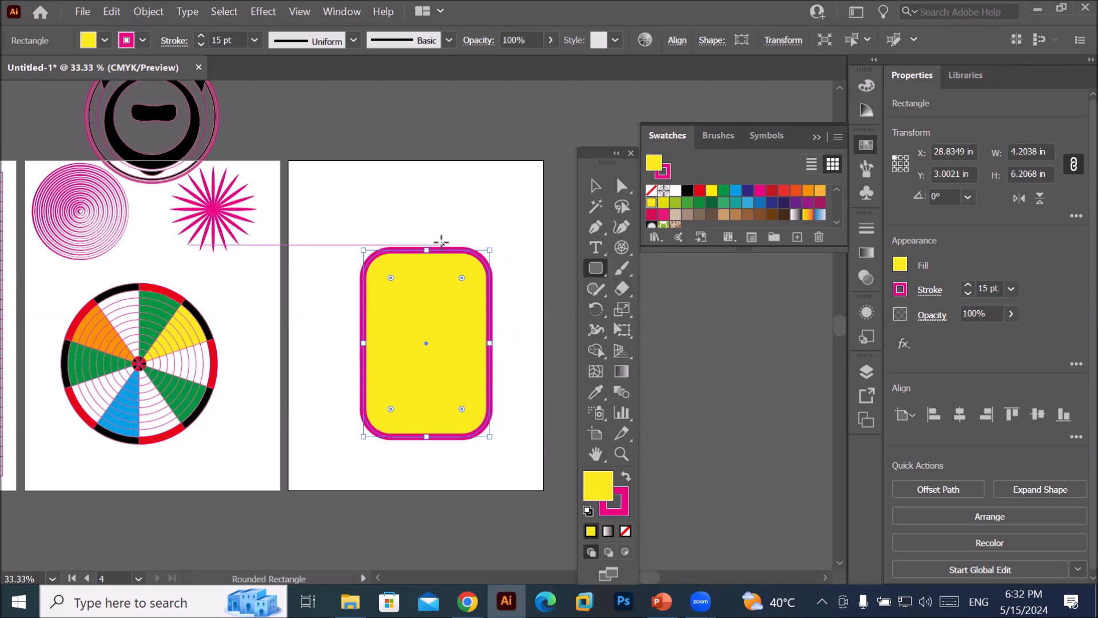
drag(401, 205, 453, 278)
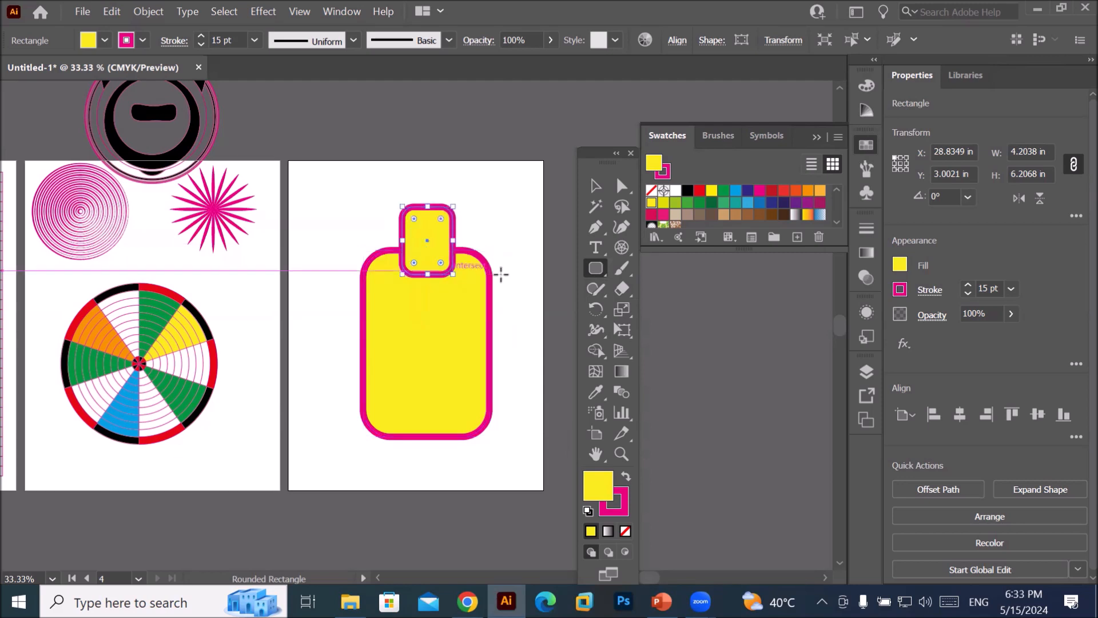
click(595, 269)
click(657, 309)
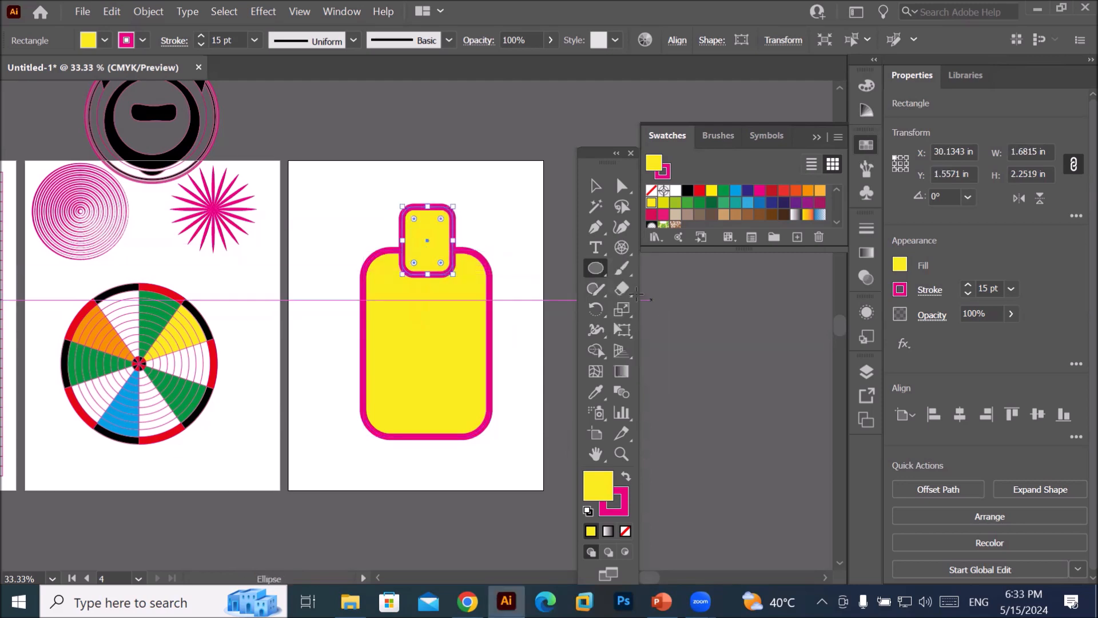
drag(368, 183, 480, 223)
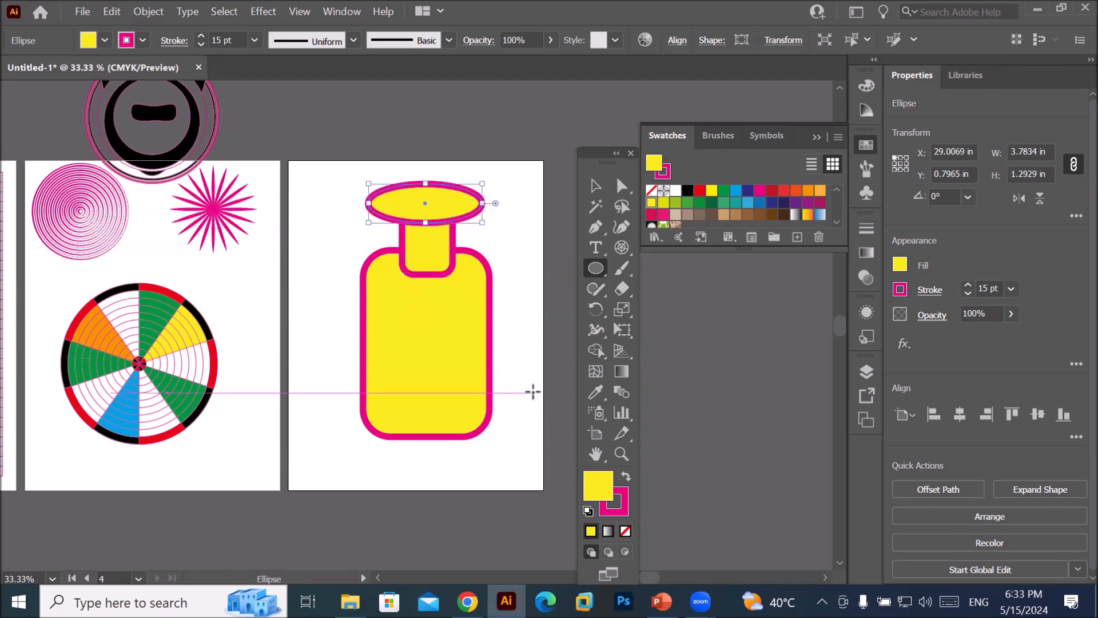
- Fill the ellipse cap and the bottle body with light blue and the neck with red
click(735, 190)
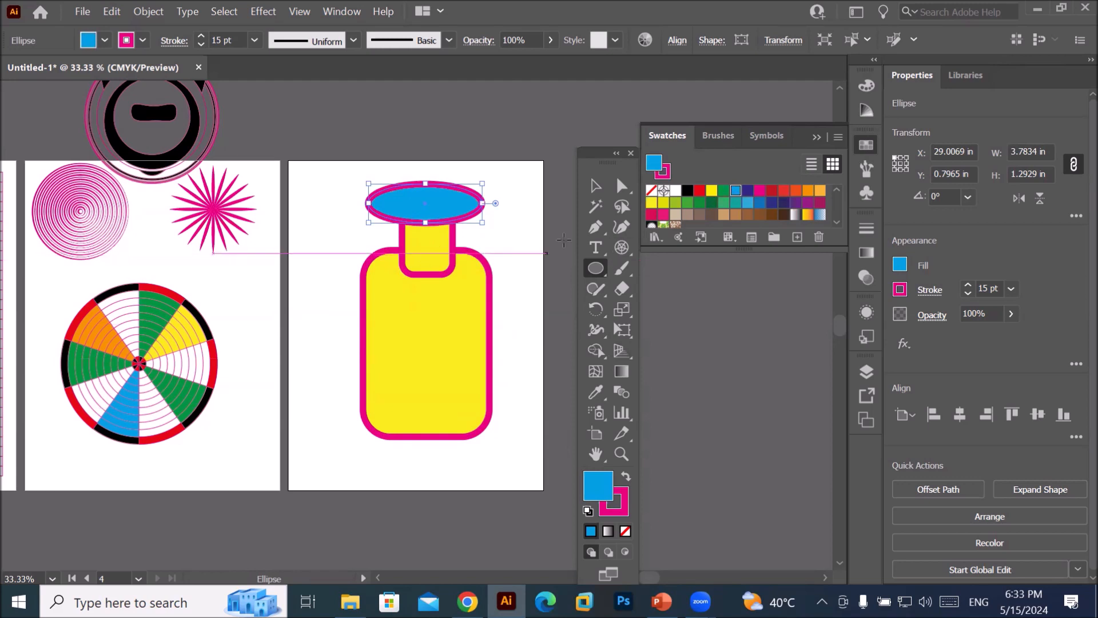
key(v)
click(440, 253)
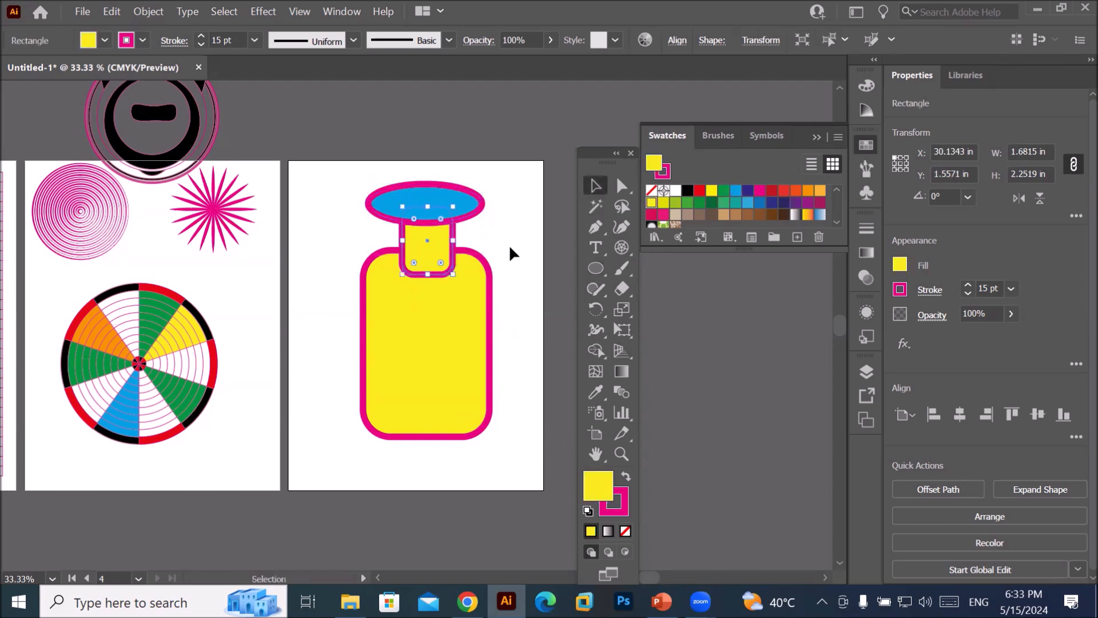
click(700, 190)
click(463, 367)
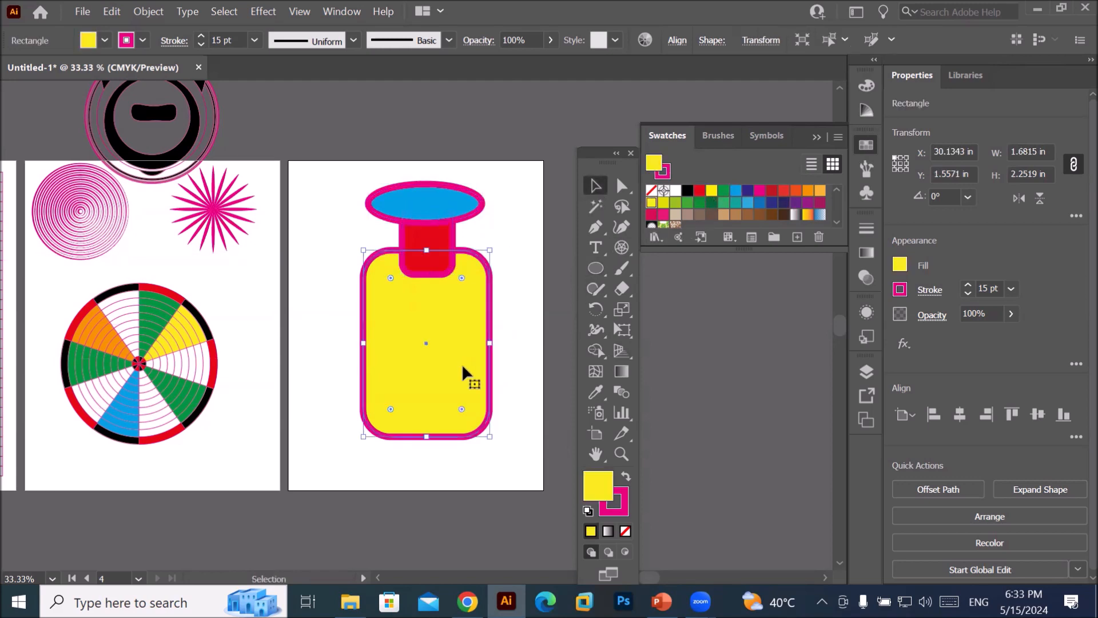
click(736, 190)
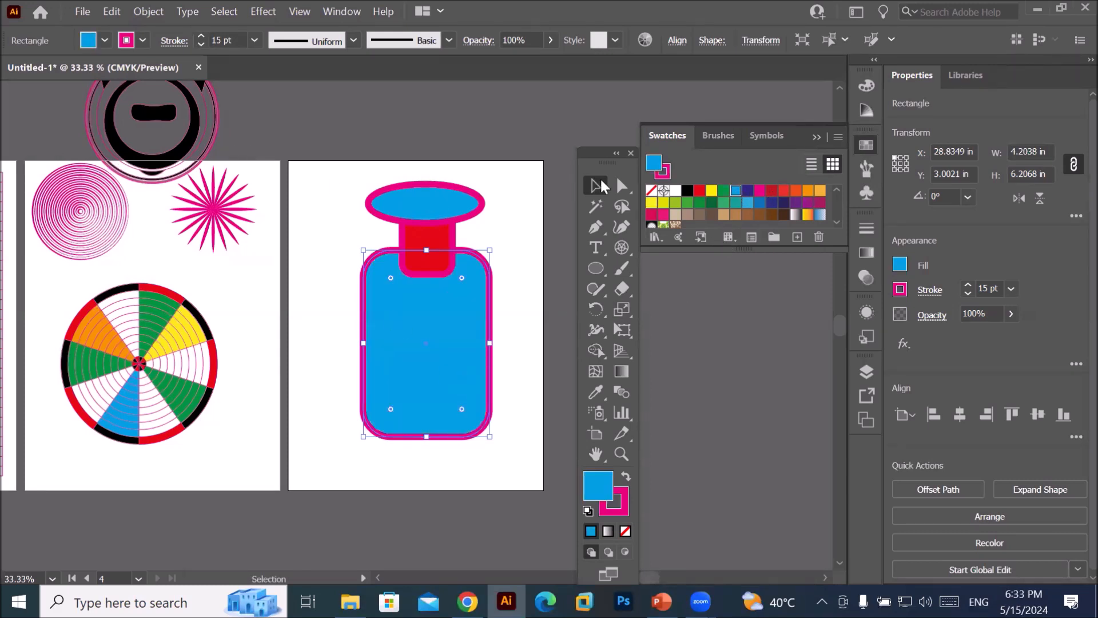
- Select the whole bottle, try merging its neck and body with the Shape Builder tool, and undo the merge
drag(314, 162, 502, 468)
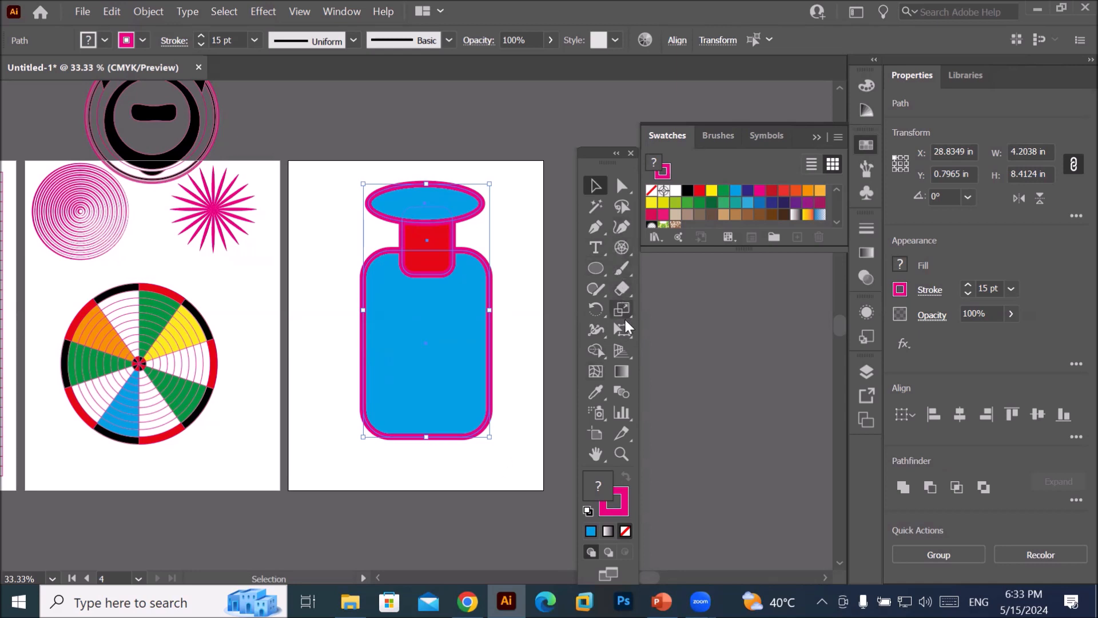
click(593, 351)
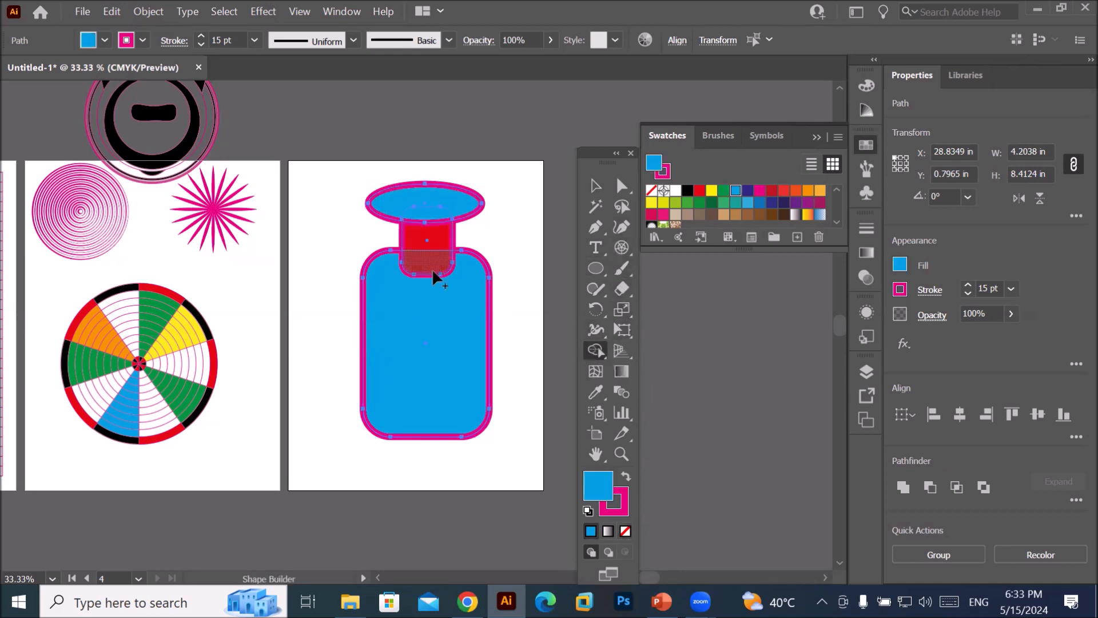
scroll(437, 273, up, 2)
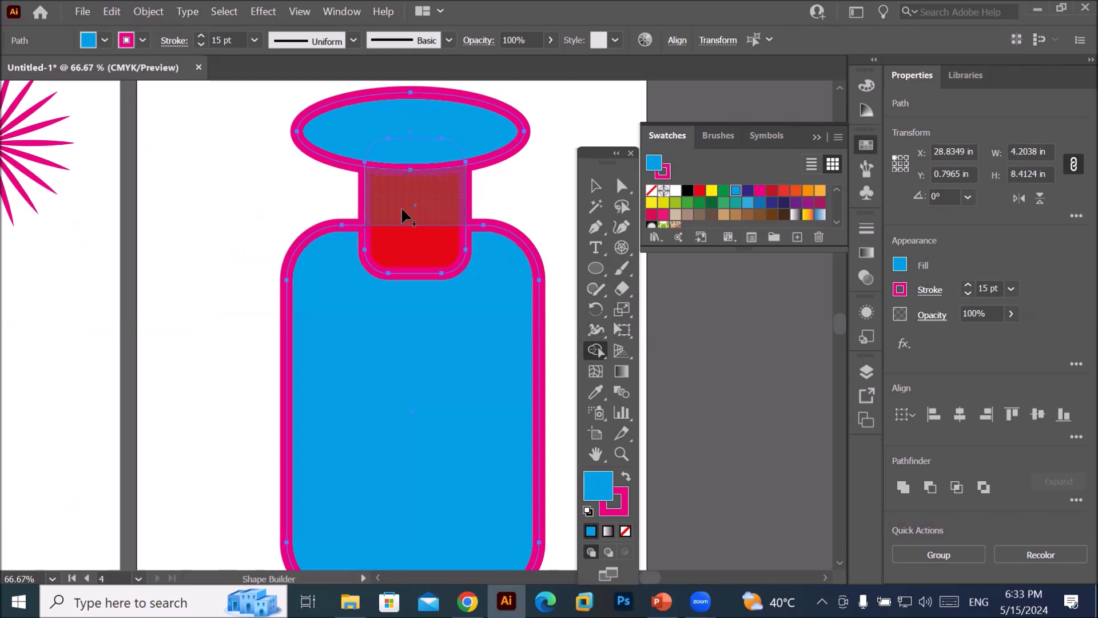
drag(401, 207, 410, 422)
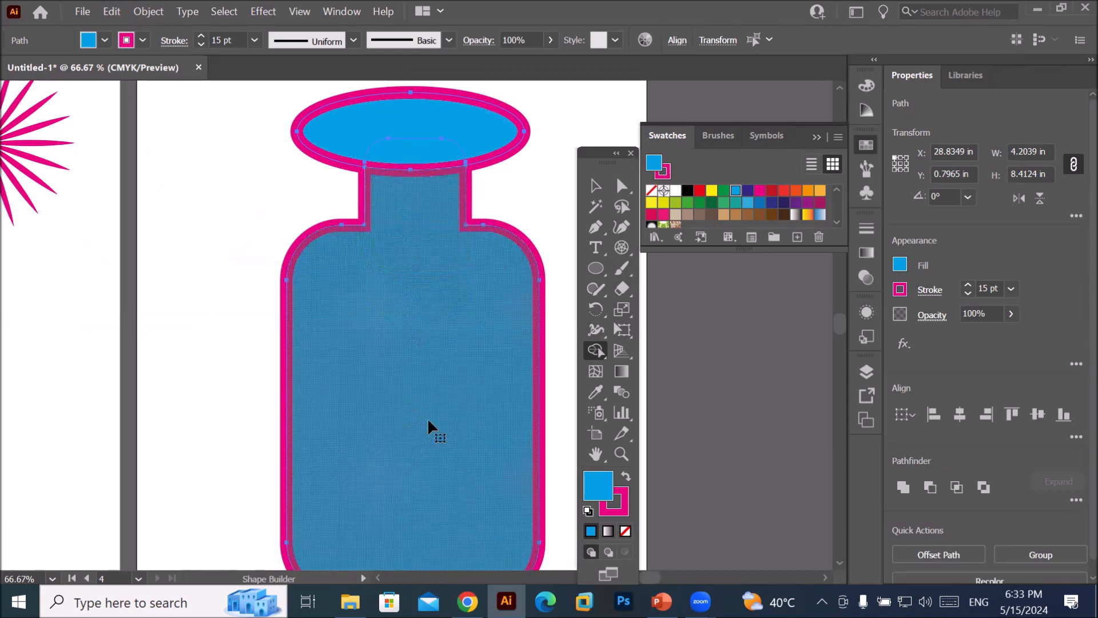
key(ctrl+z)
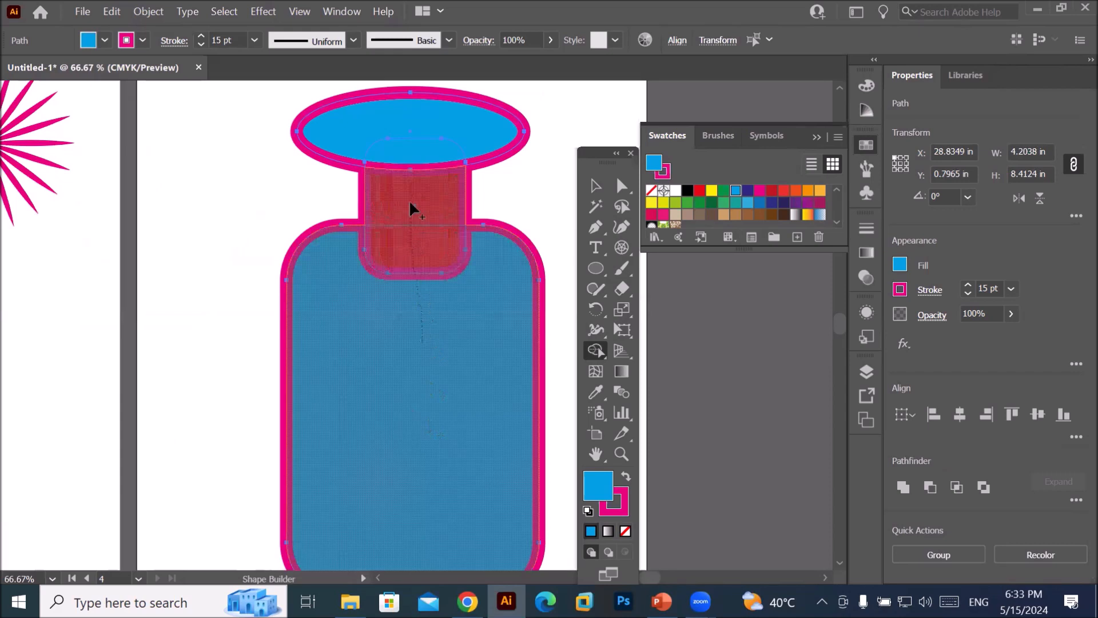
- Merge the bottle's neck, body and ellipse cap into one shape with the Shape Builder tool
drag(409, 200, 433, 481)
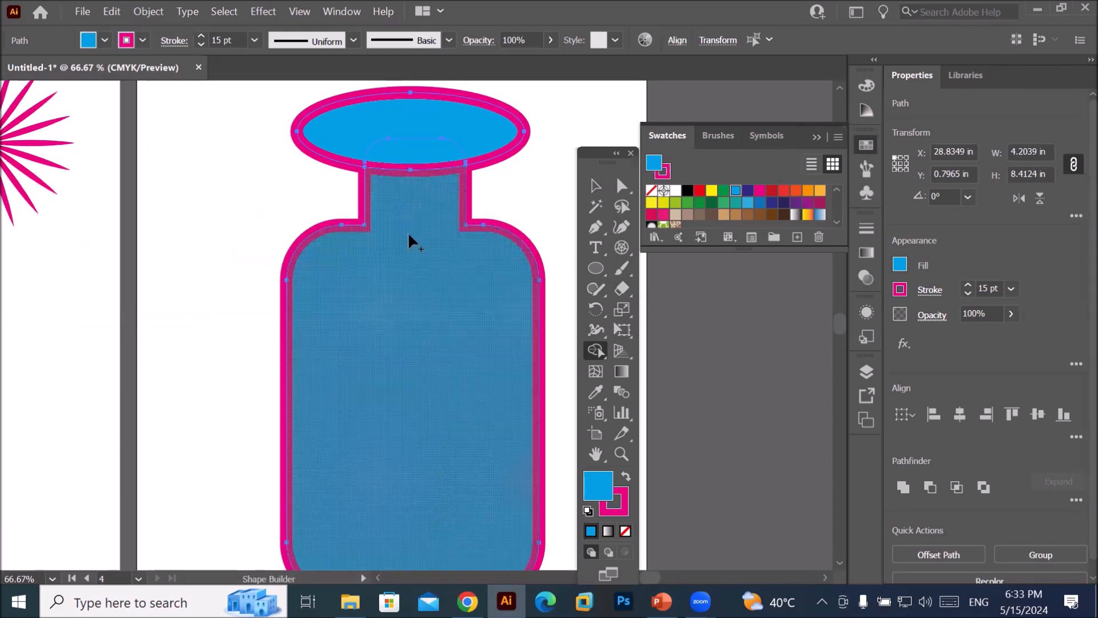
drag(406, 152, 410, 485)
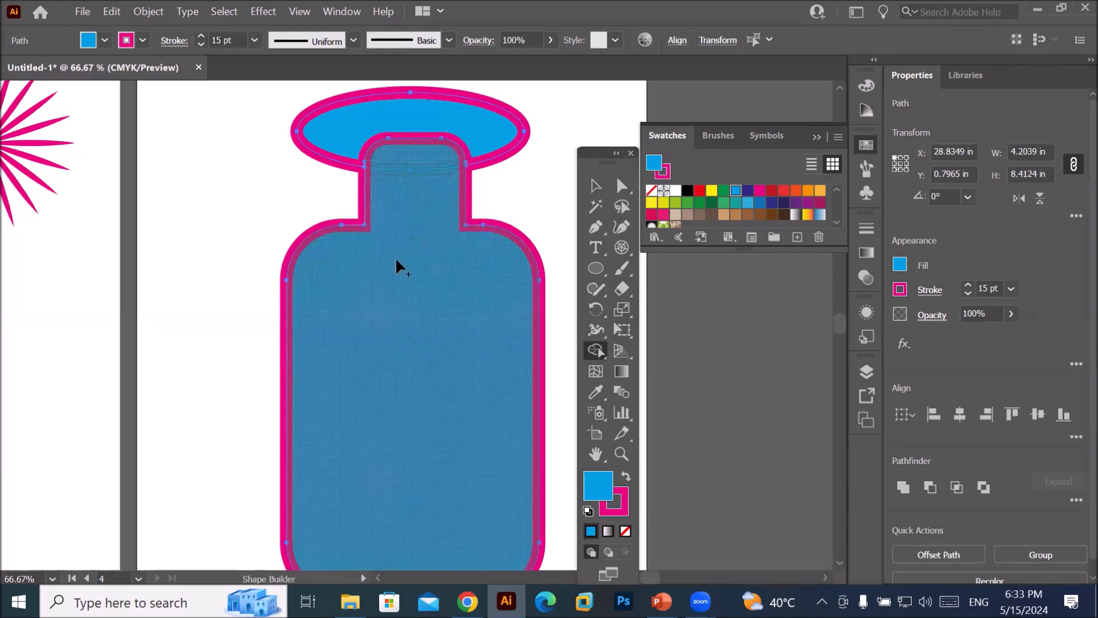
drag(409, 150, 410, 401)
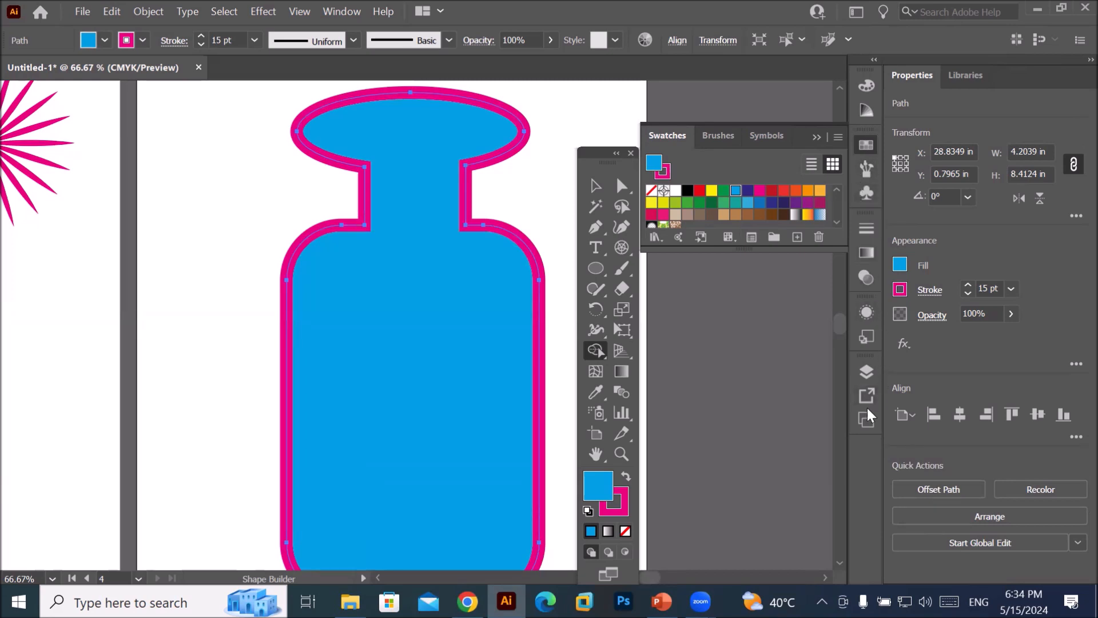
- Display the document's layer list and float it beside the artwork
click(866, 372)
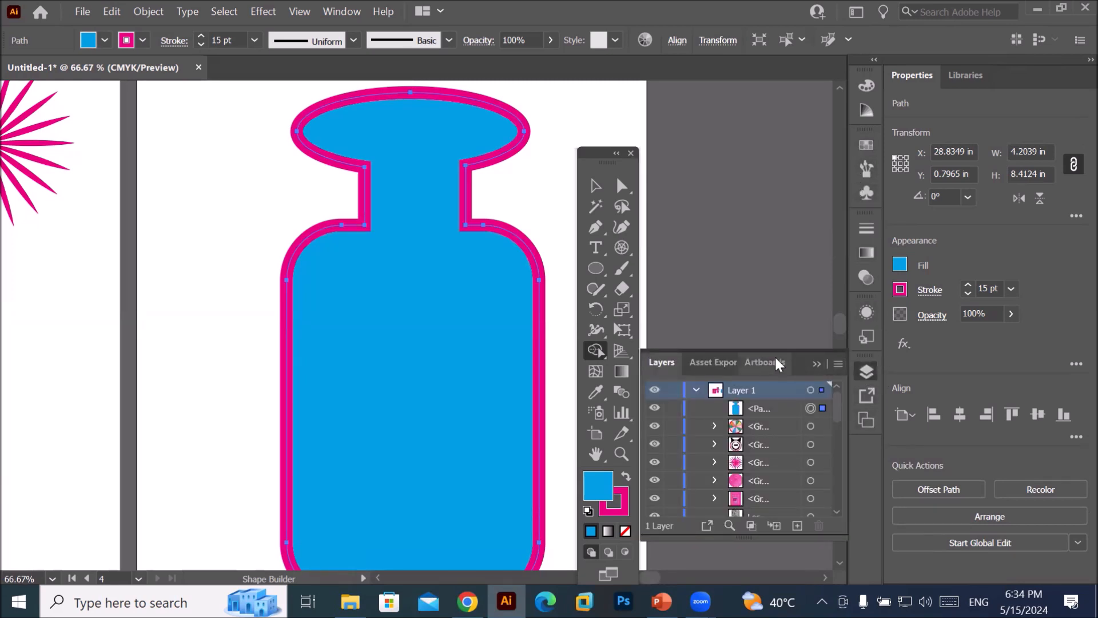
drag(798, 356, 793, 136)
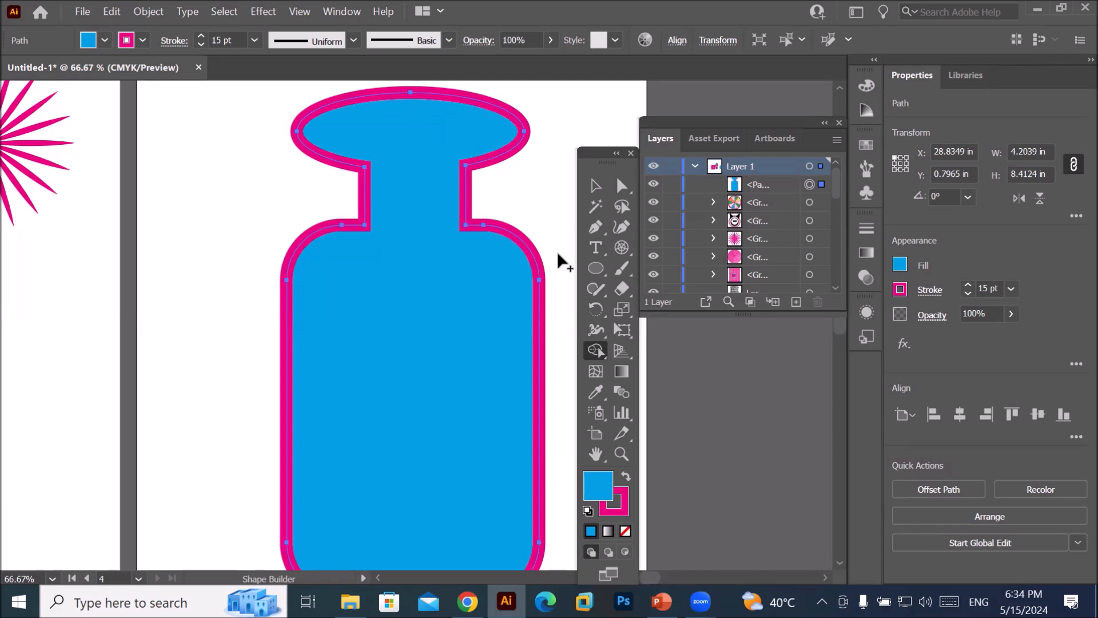
- Undo the Shape Builder merges of the cap, neck and body, back past the body's blue fill
key(ctrl)
key(ctrl+z)
key(ctrl+z)
key(ctrl+z)
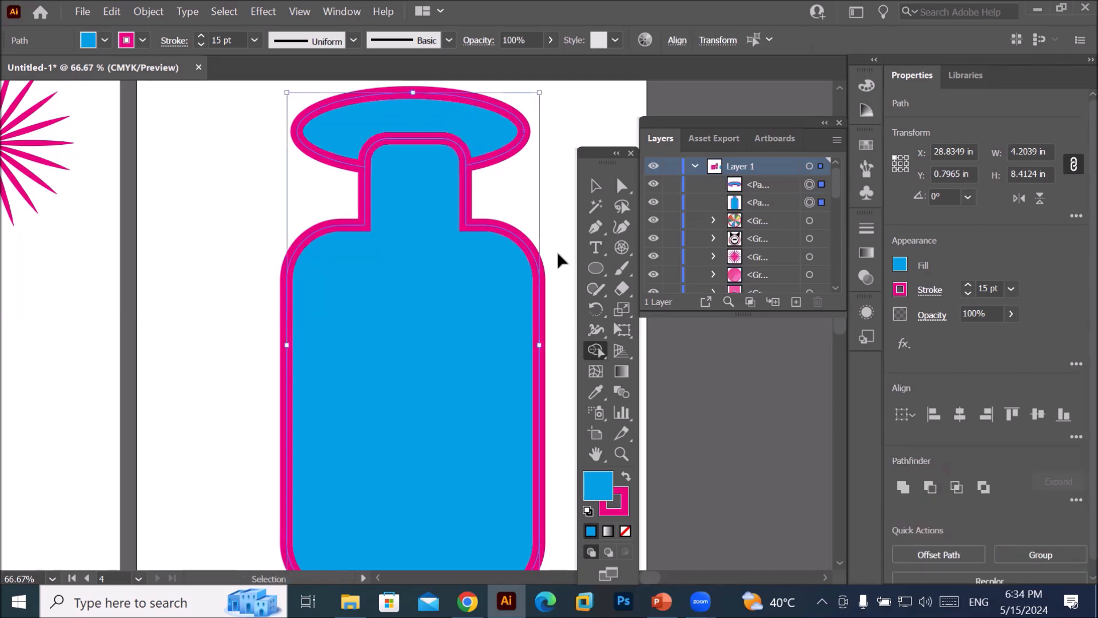
key(ctrl+z)
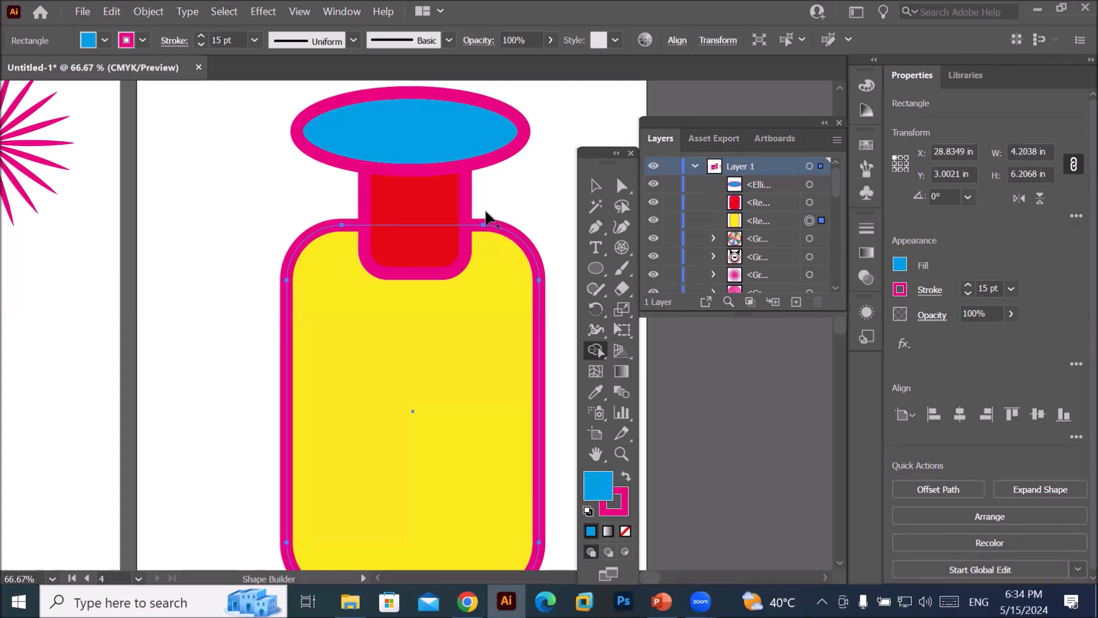
- Turn the whole bottle into a Live Paint group, filling the neck-body overlap with green and the exposed neck with dark green
scroll(481, 209, down, 1)
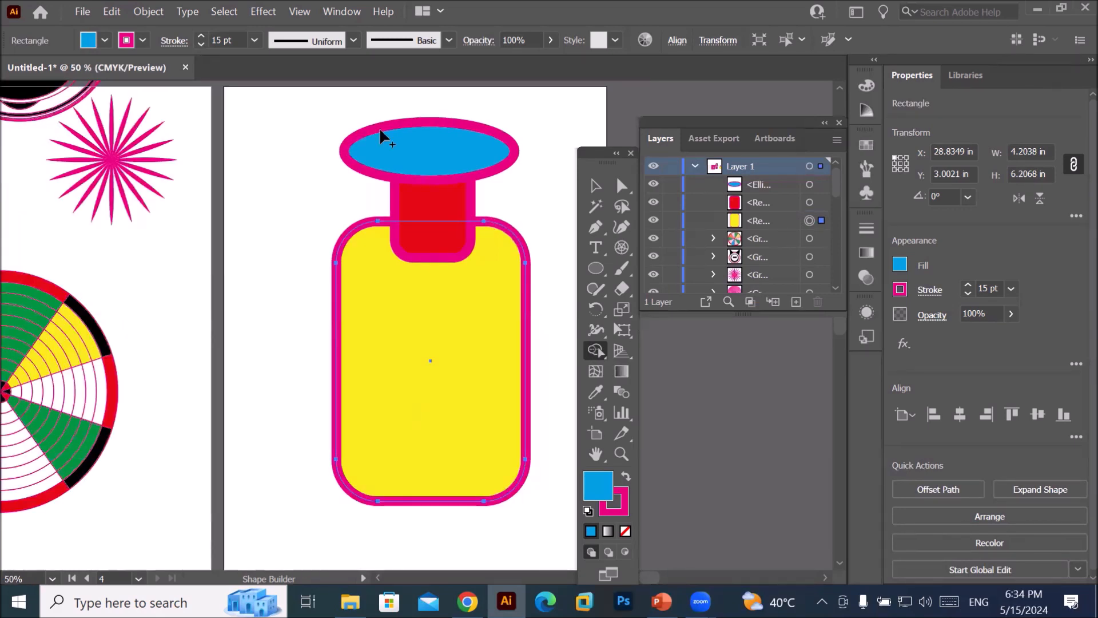
key(v)
drag(308, 98, 564, 546)
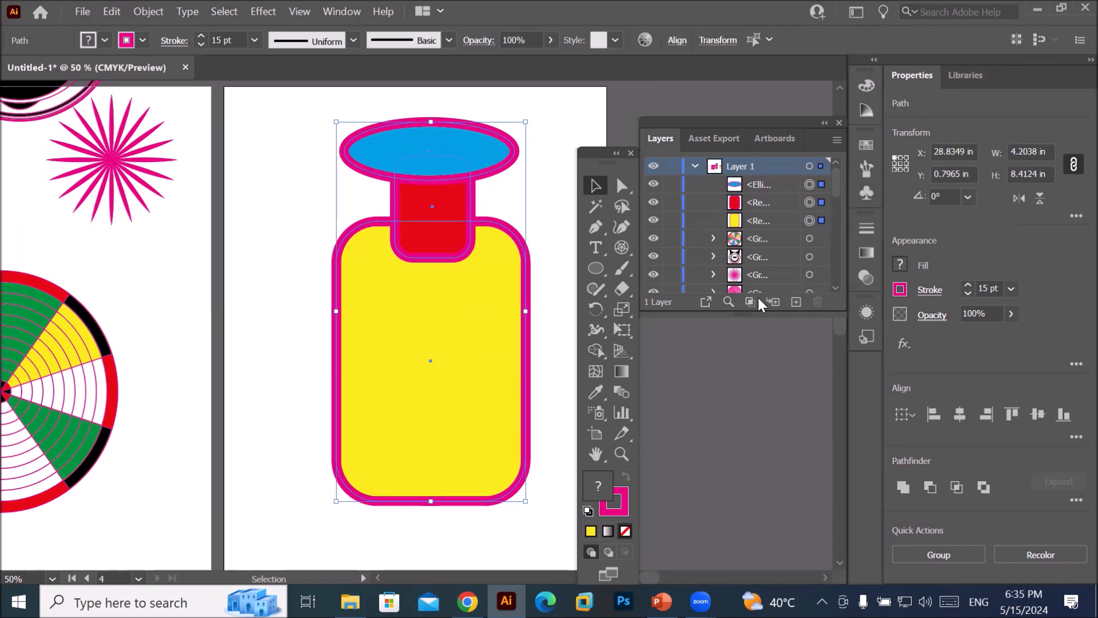
click(597, 349)
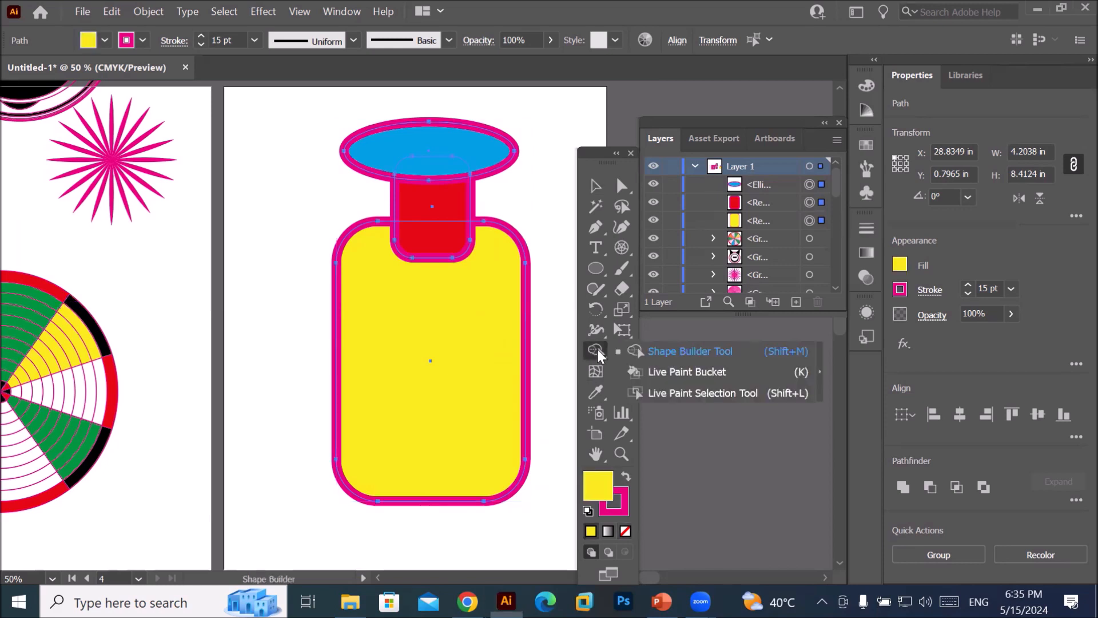
click(671, 372)
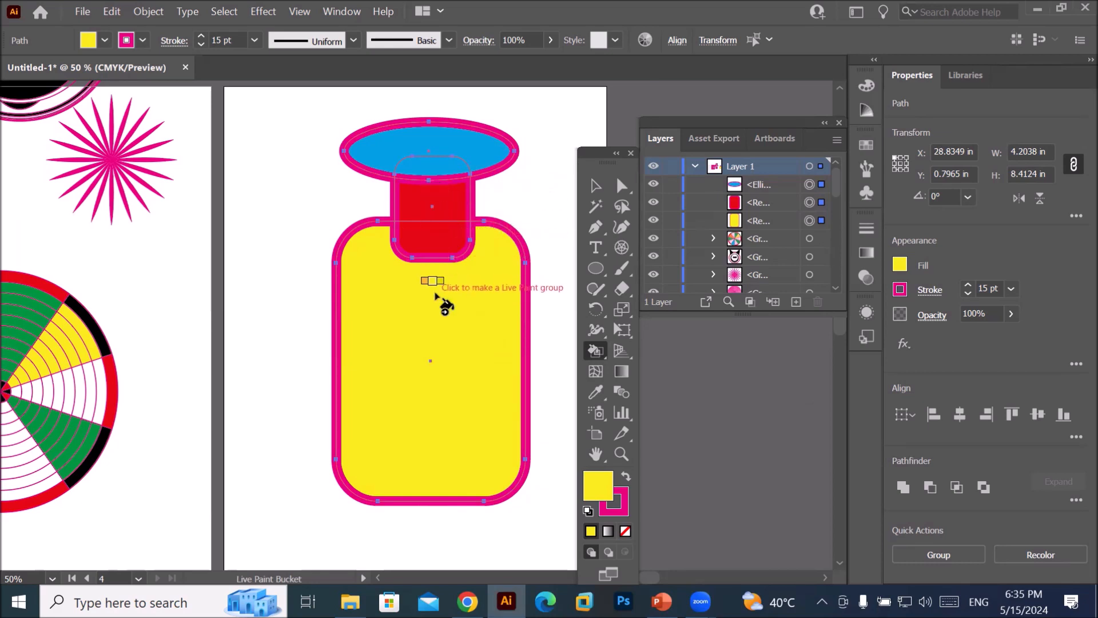
key(Right)
key(Right)
key(Right)
click(434, 229)
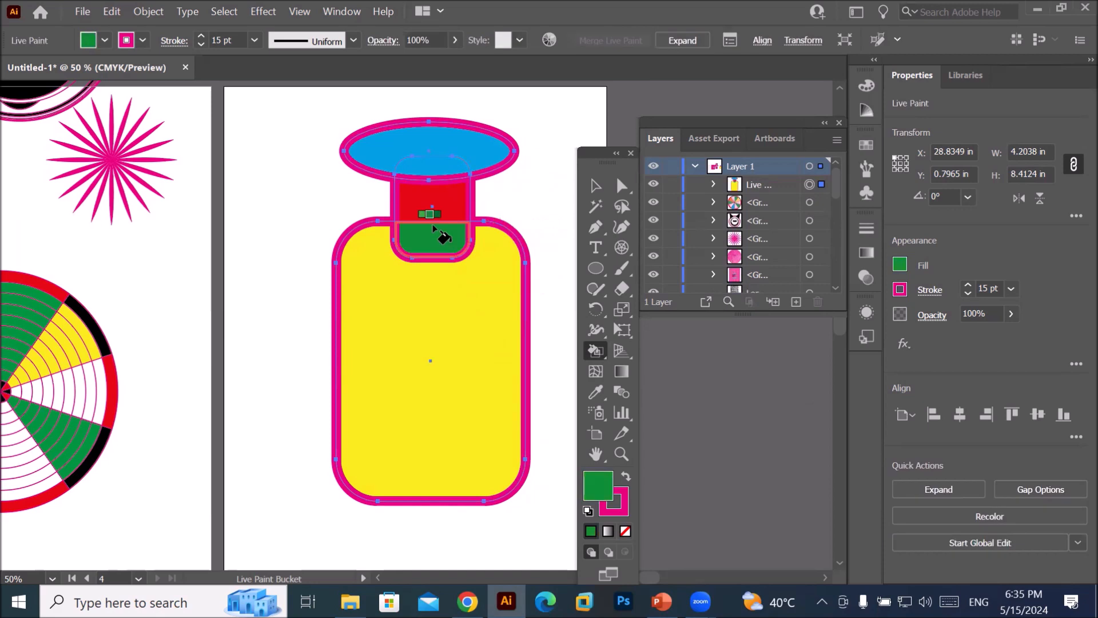
key(Right)
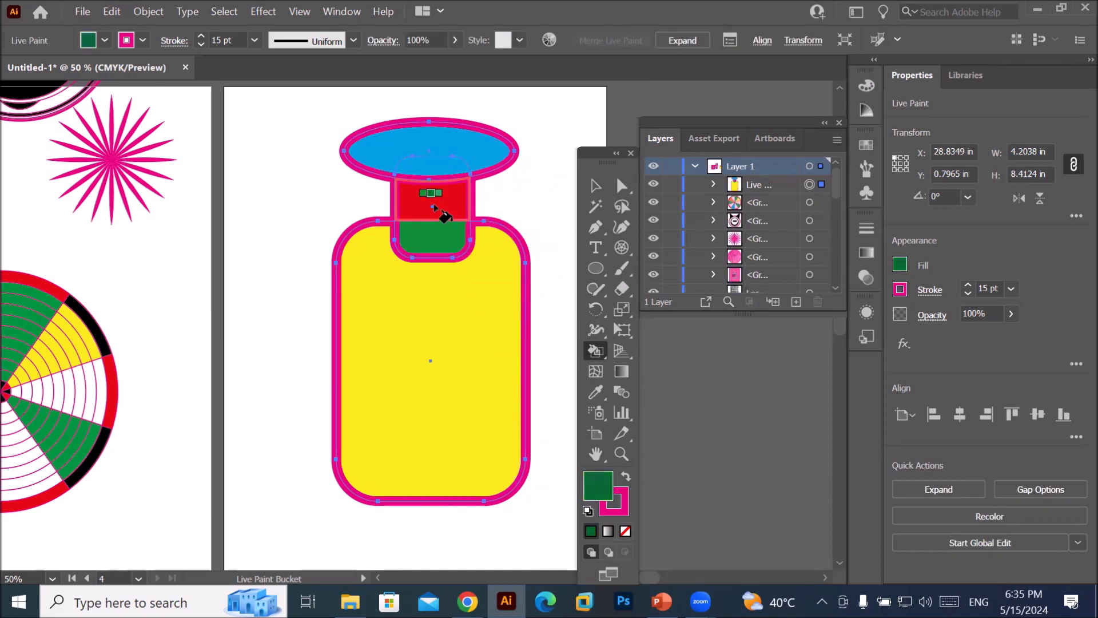
click(433, 207)
- Live Paint the cap-neck overlap blue and the rest of the ellipse cap purple
key(Left)
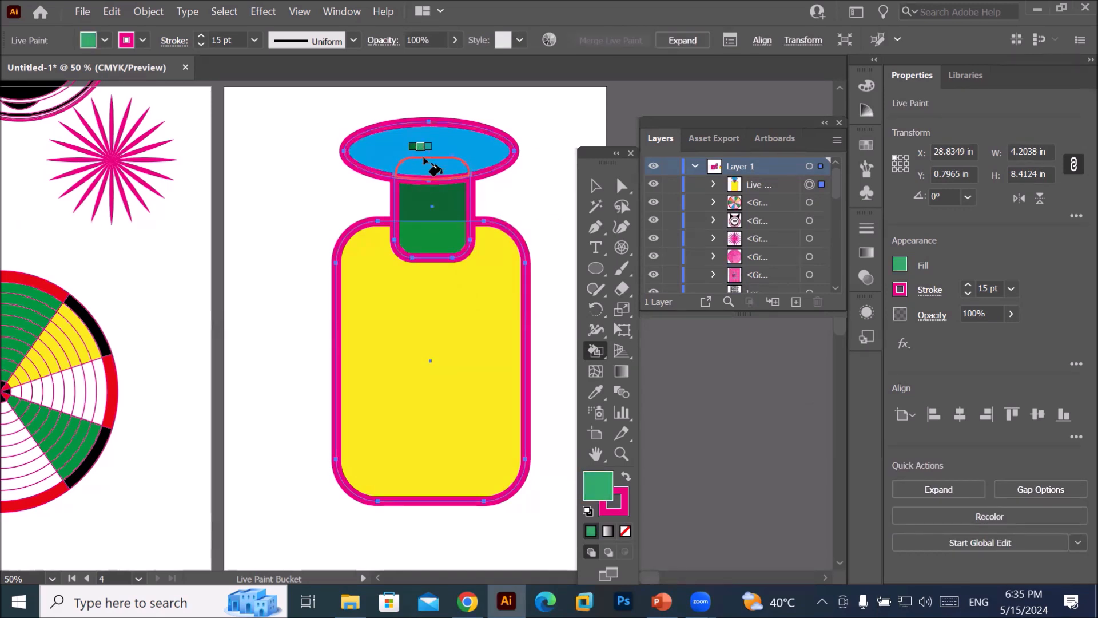
key(Right)
key(Right)
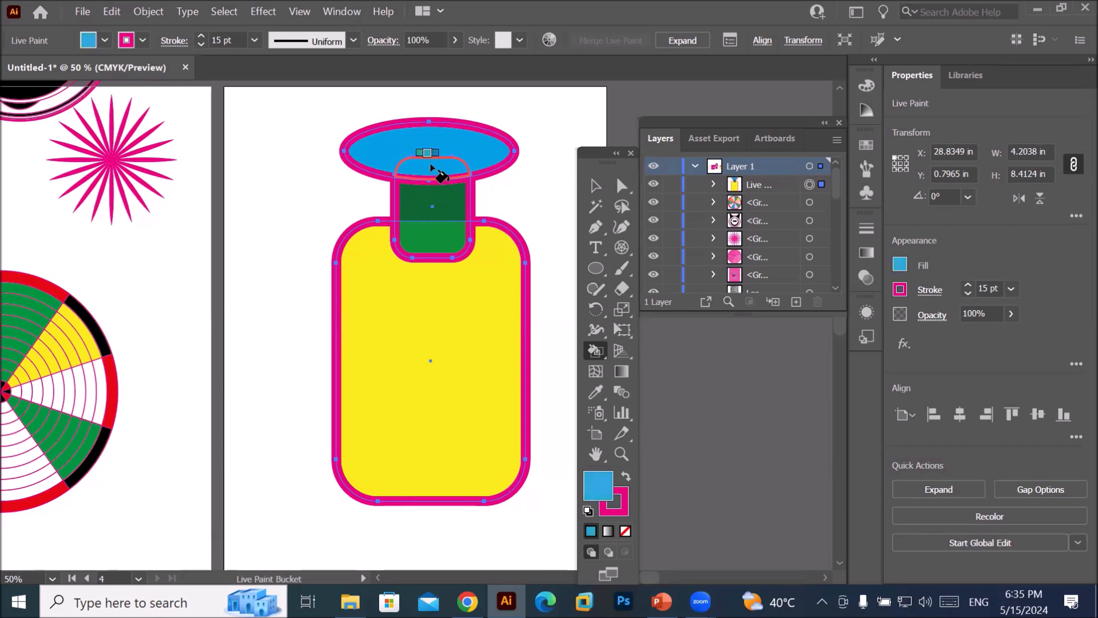
key(Right)
click(432, 166)
key(Right)
key(Right)
key(Right)
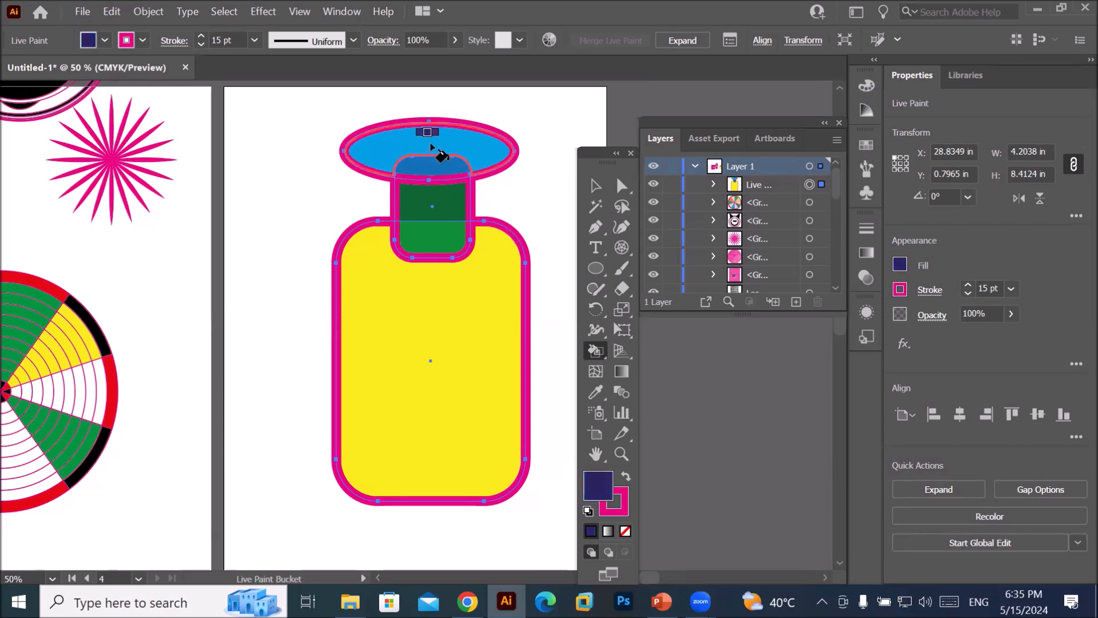
click(431, 146)
- Live Paint the bottle body burgundy, change it to pink, and finish with a brown fill
key(Right)
click(473, 342)
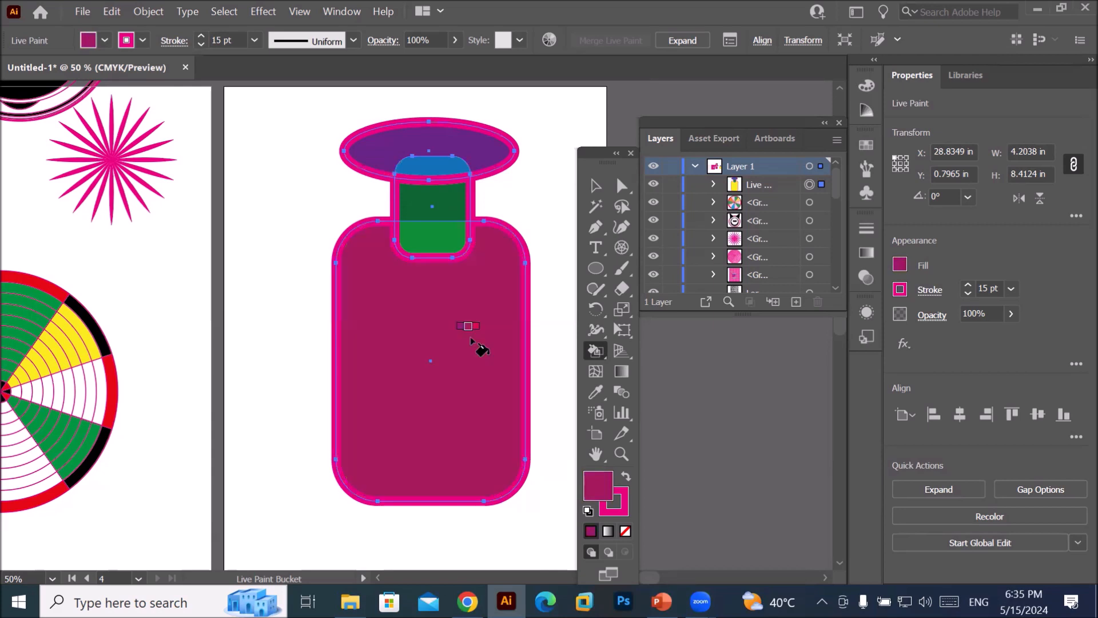
key(Right)
click(464, 379)
key(Right)
key(Right)
key(Right)
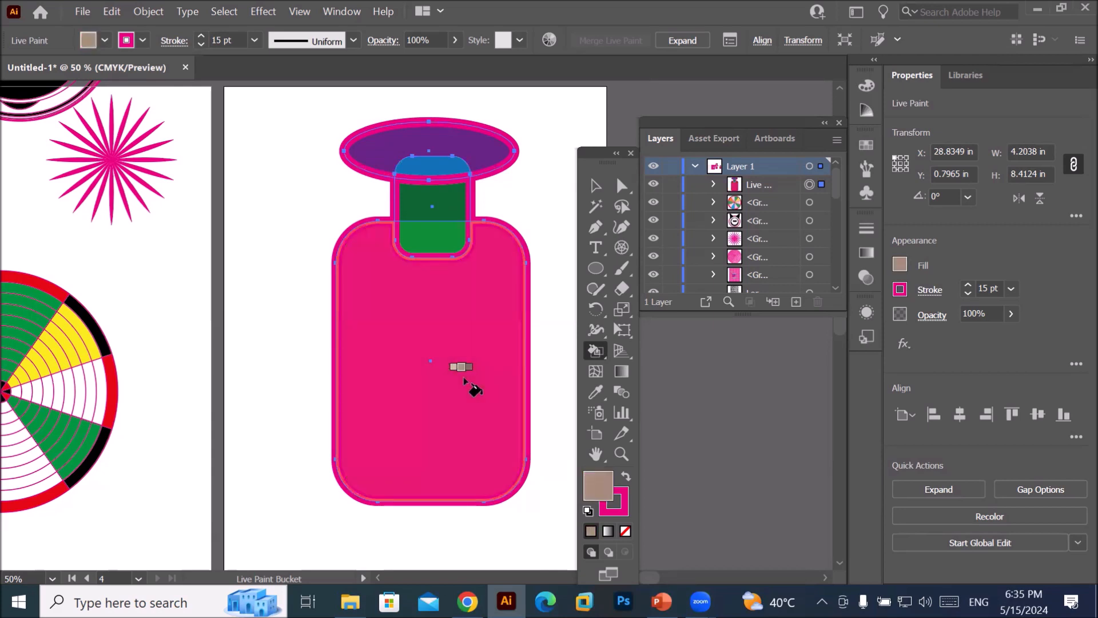
click(464, 379)
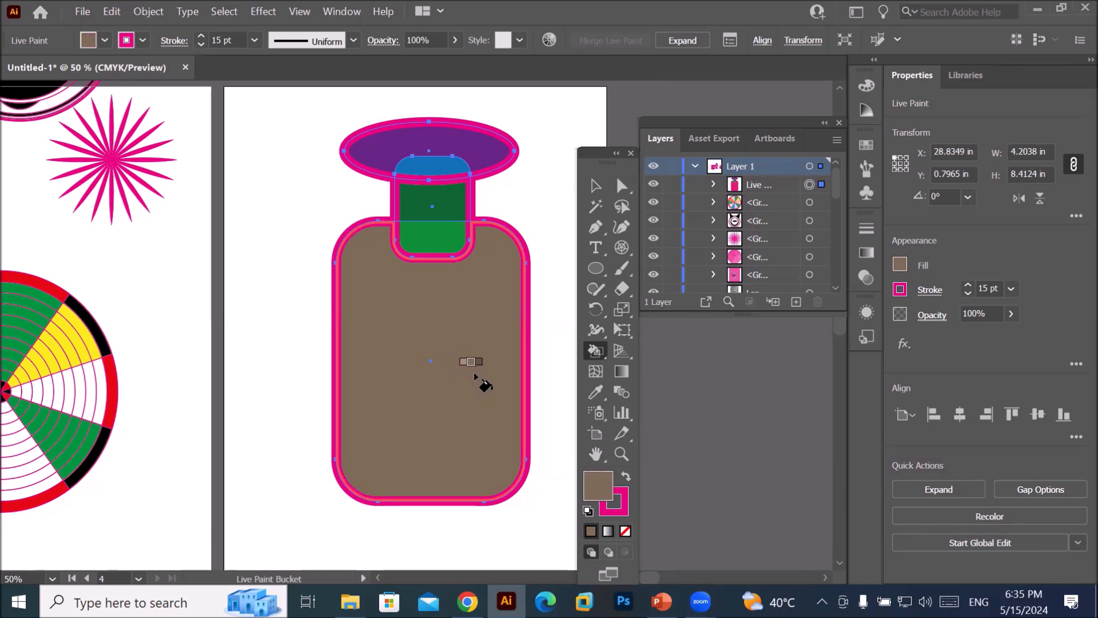
- Delete the bottle and draw an ellipse about 3.39 × 3.23 in with the default white fill and 1 pt black stroke
key(Delete)
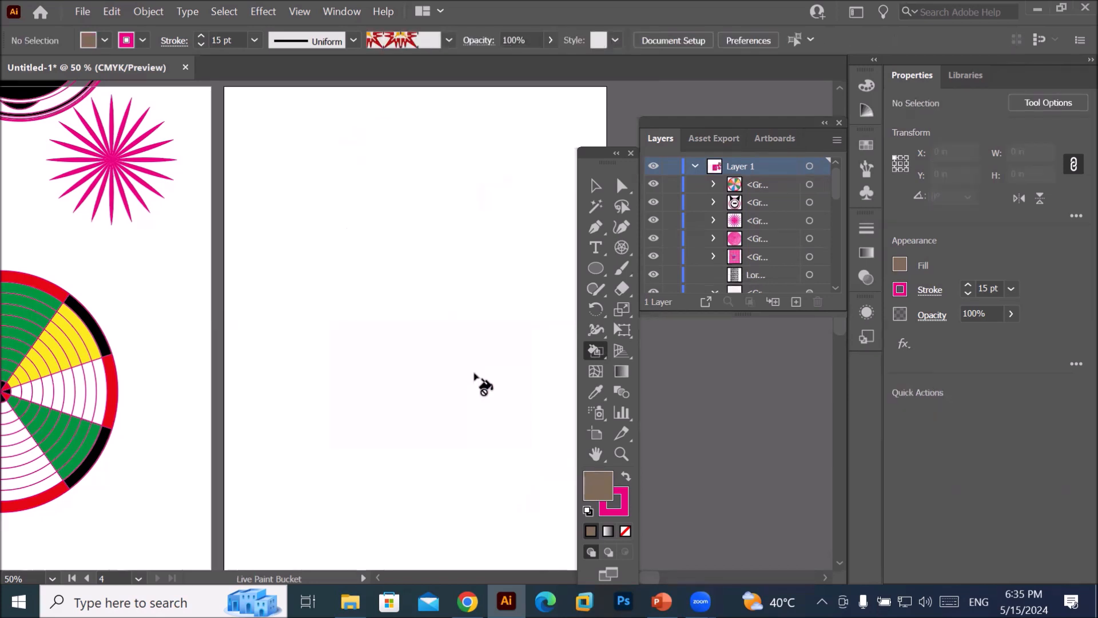
click(595, 269)
mouse_move(294, 209)
mouse_down()
mouse_move(328, 289)
mouse_move(441, 371)
mouse_move(450, 358)
mouse_up()
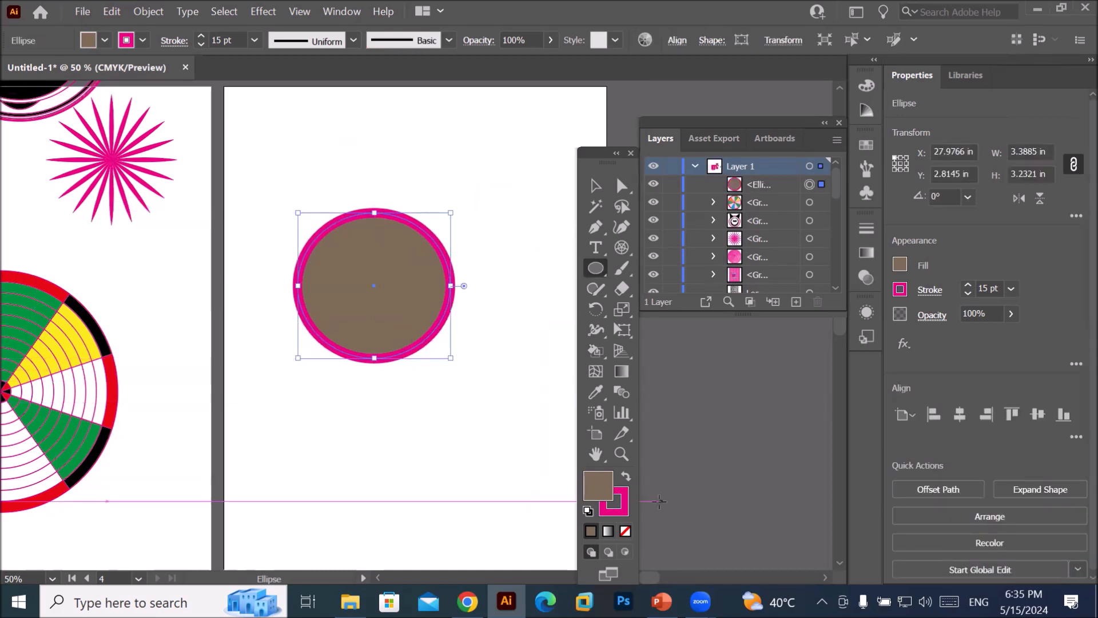
click(586, 511)
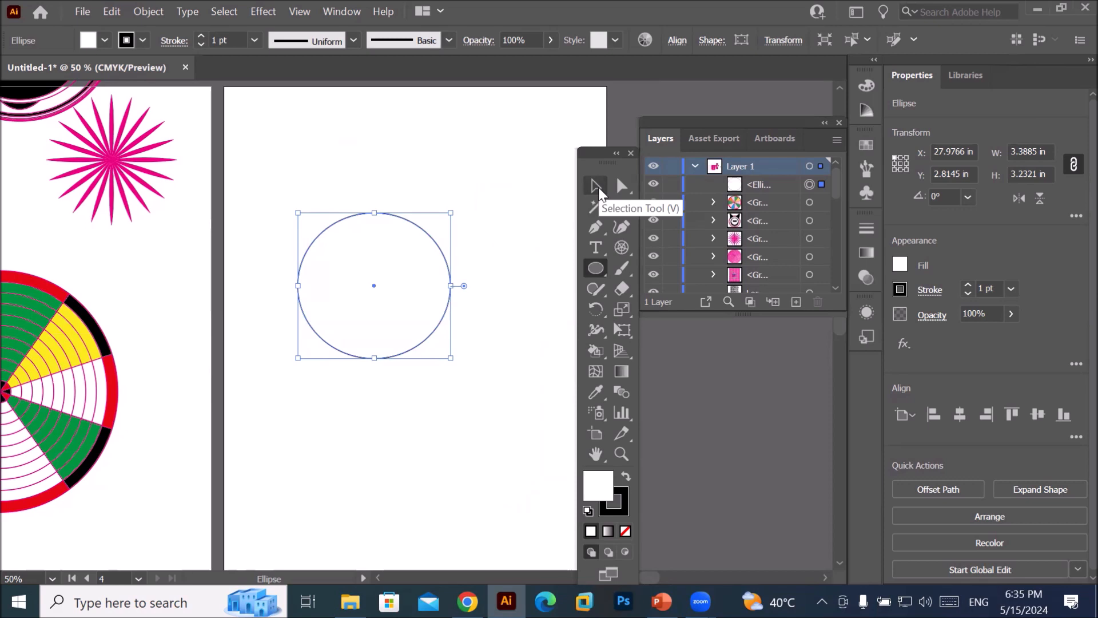
- Duplicate the ellipse into a cloud-like cluster of seven overlapping ellipses on the same artboard
key(v)
drag(417, 351, 458, 362)
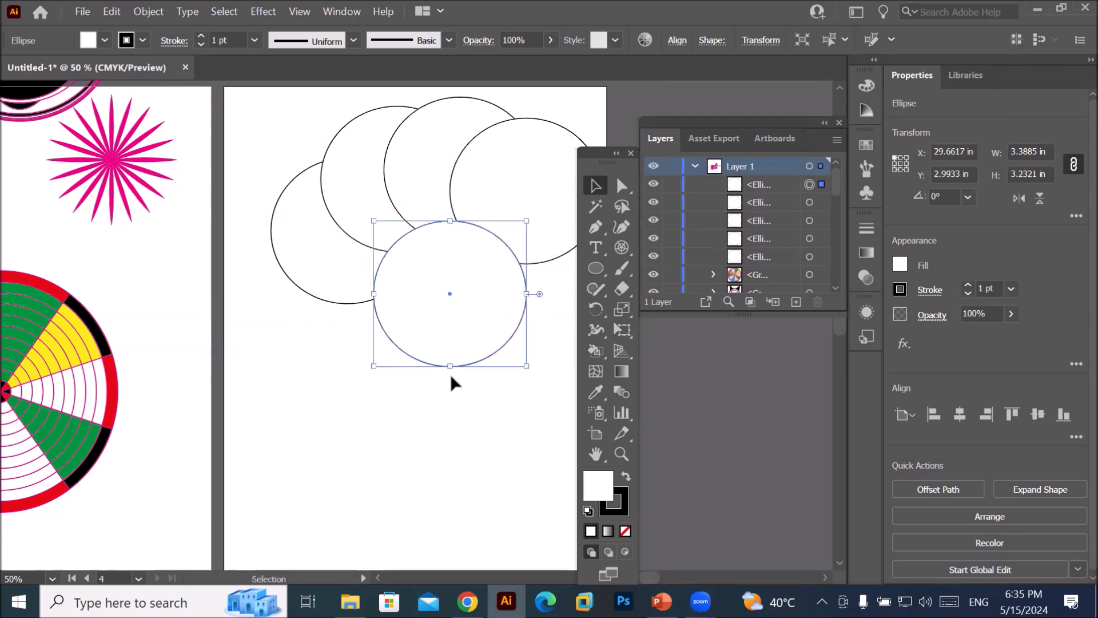
drag(595, 149, 153, 214)
drag(507, 338, 564, 325)
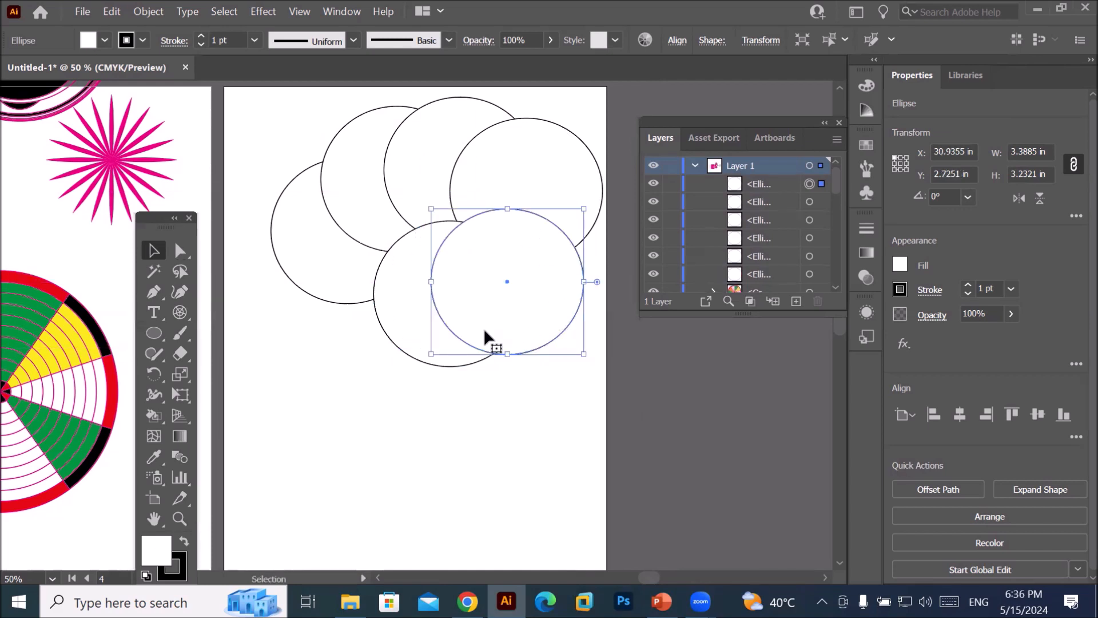
drag(481, 335, 333, 319)
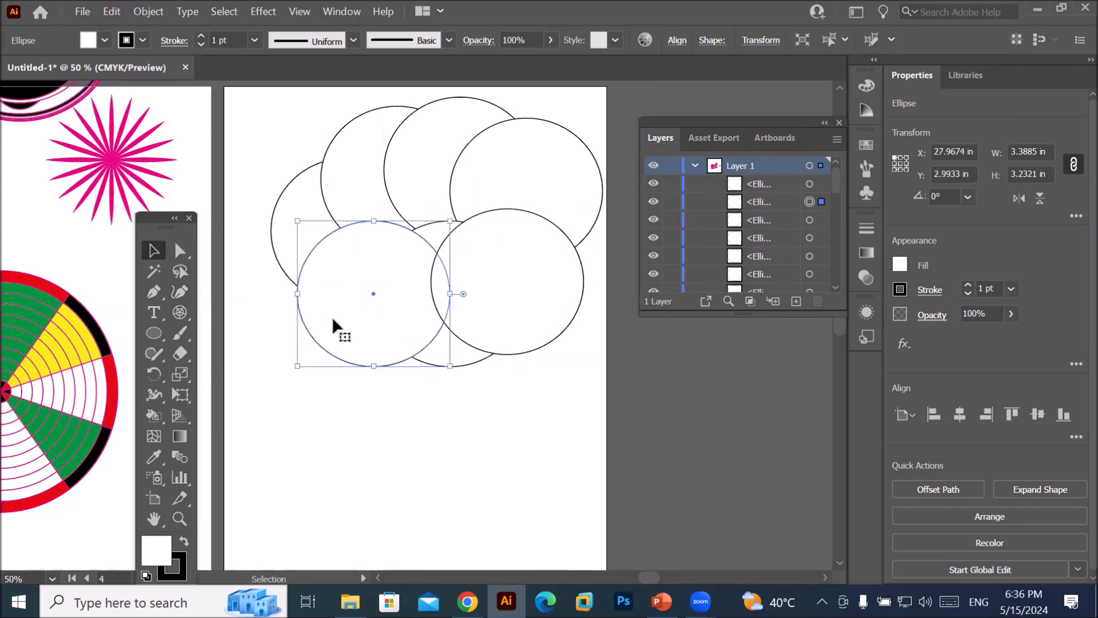
- Select all the ellipses and merge them, including the small inner gaps, into one cloud outline with the Shape Builder tool
key(ctrl+minus)
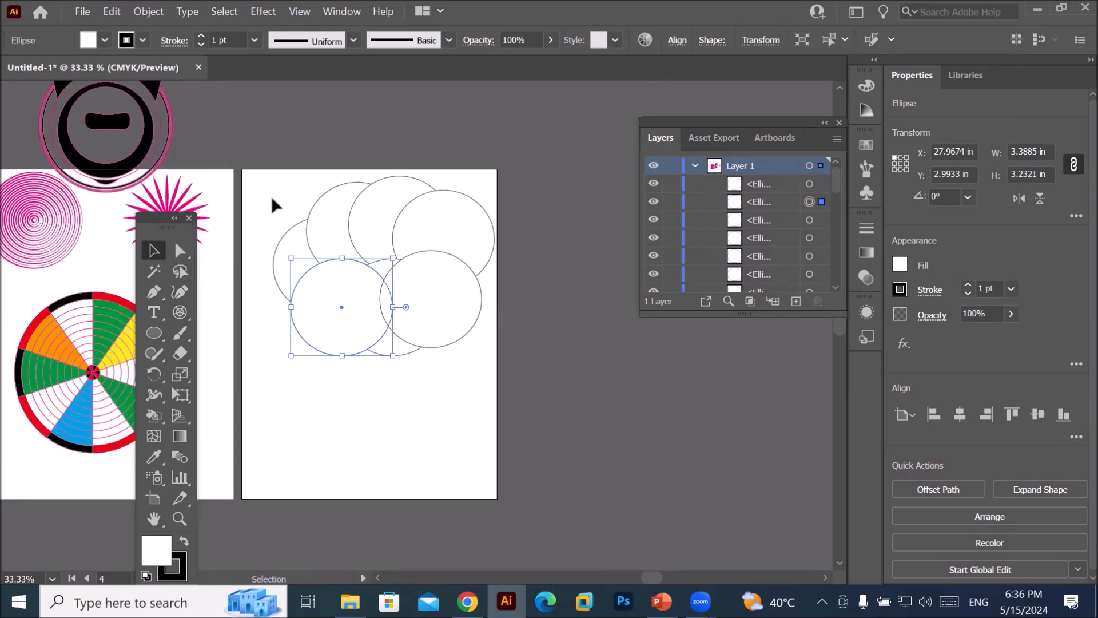
drag(246, 170, 539, 391)
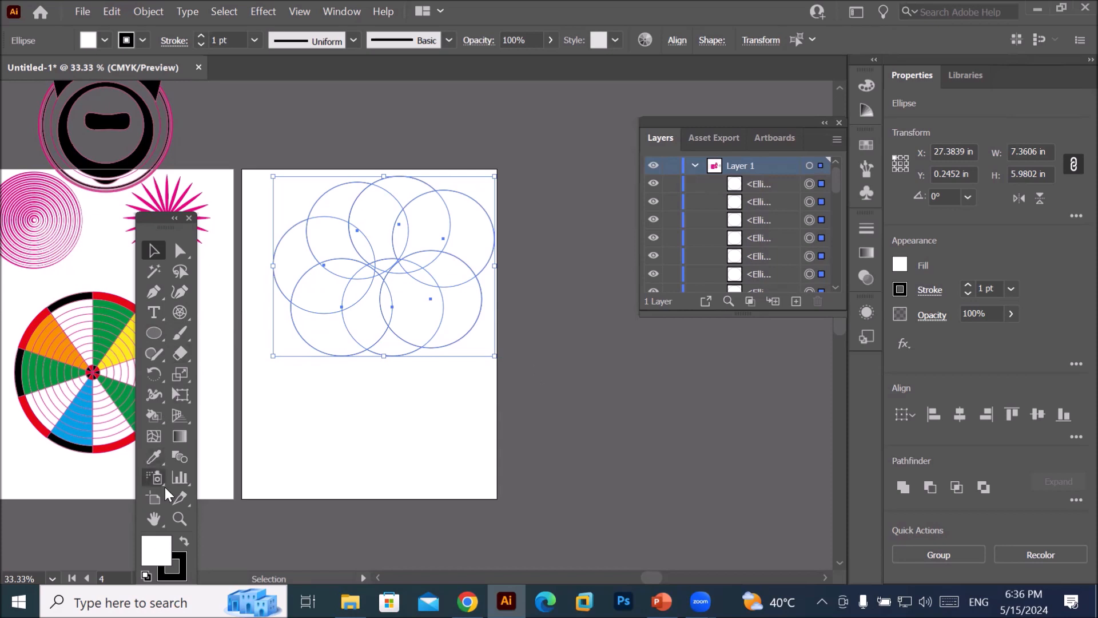
click(152, 417)
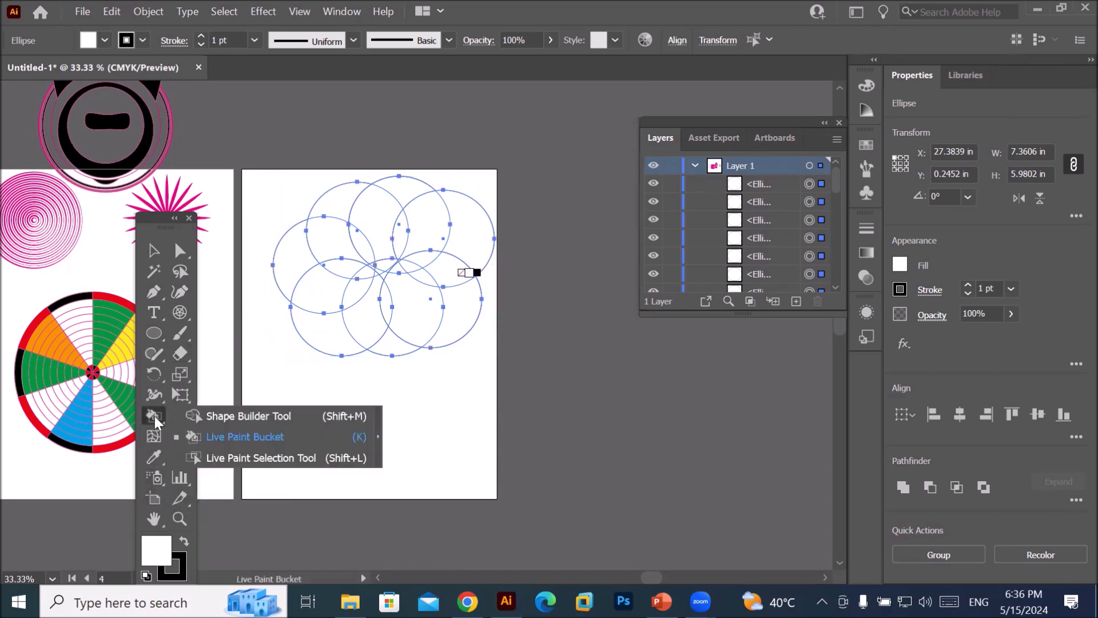
click(209, 417)
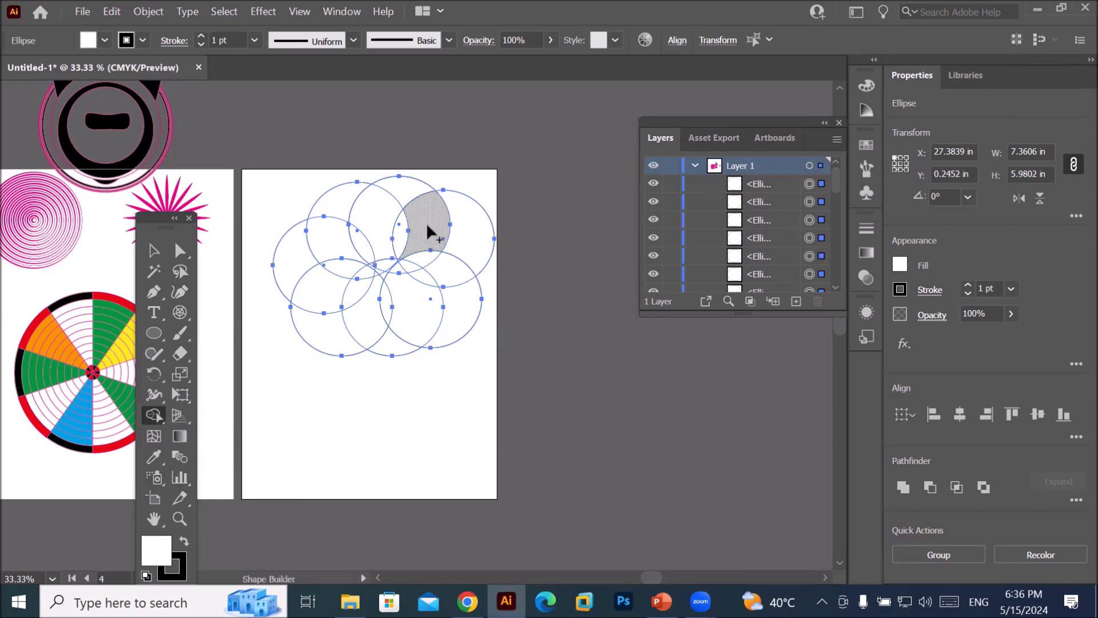
mouse_move(427, 222)
mouse_down()
mouse_move(407, 206)
mouse_move(368, 200)
mouse_move(343, 200)
mouse_move(324, 218)
mouse_move(305, 274)
mouse_move(338, 350)
mouse_move(397, 309)
mouse_move(450, 241)
mouse_up()
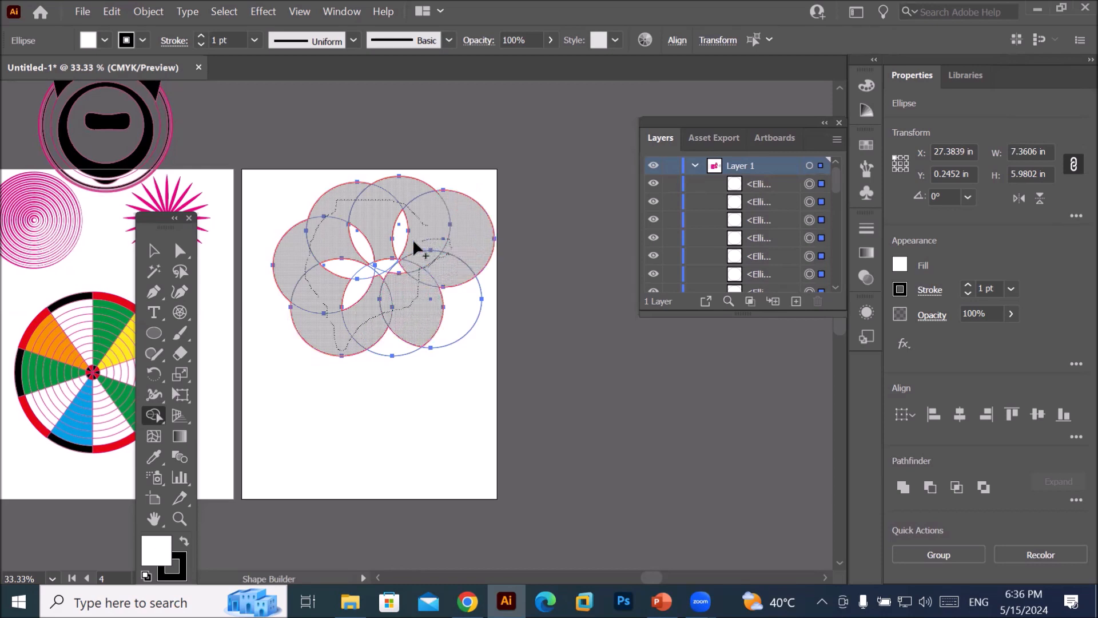
mouse_move(346, 262)
mouse_down()
mouse_move(358, 284)
mouse_move(393, 285)
mouse_move(384, 263)
mouse_move(370, 277)
mouse_move(382, 283)
mouse_up()
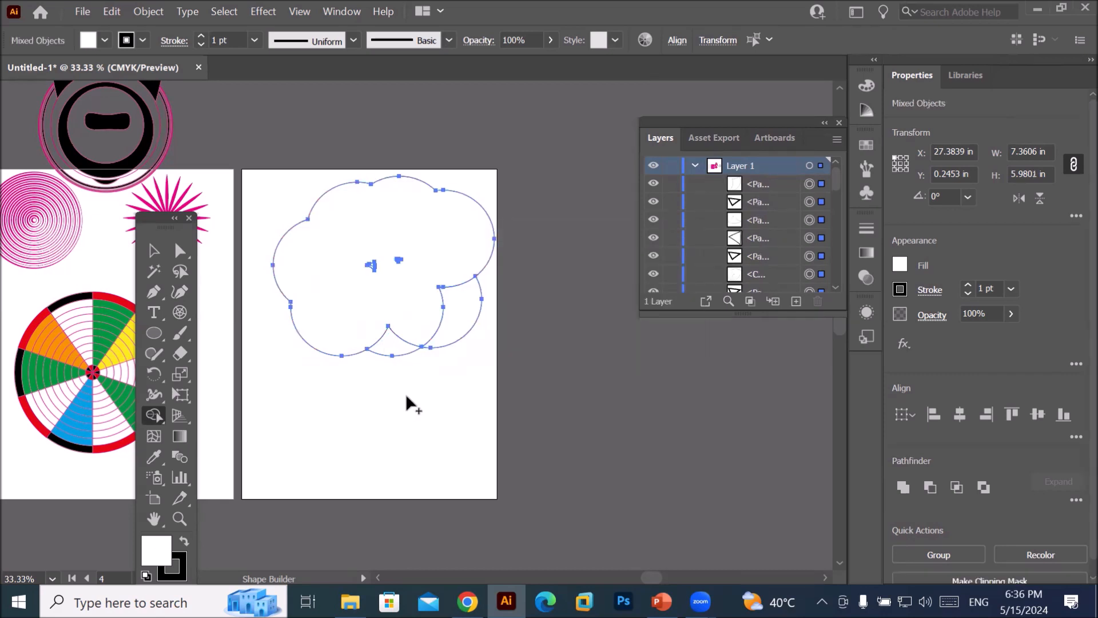
mouse_move(455, 287)
mouse_down()
mouse_move(436, 326)
mouse_move(387, 350)
mouse_move(334, 486)
mouse_up()
click(373, 267)
click(399, 265)
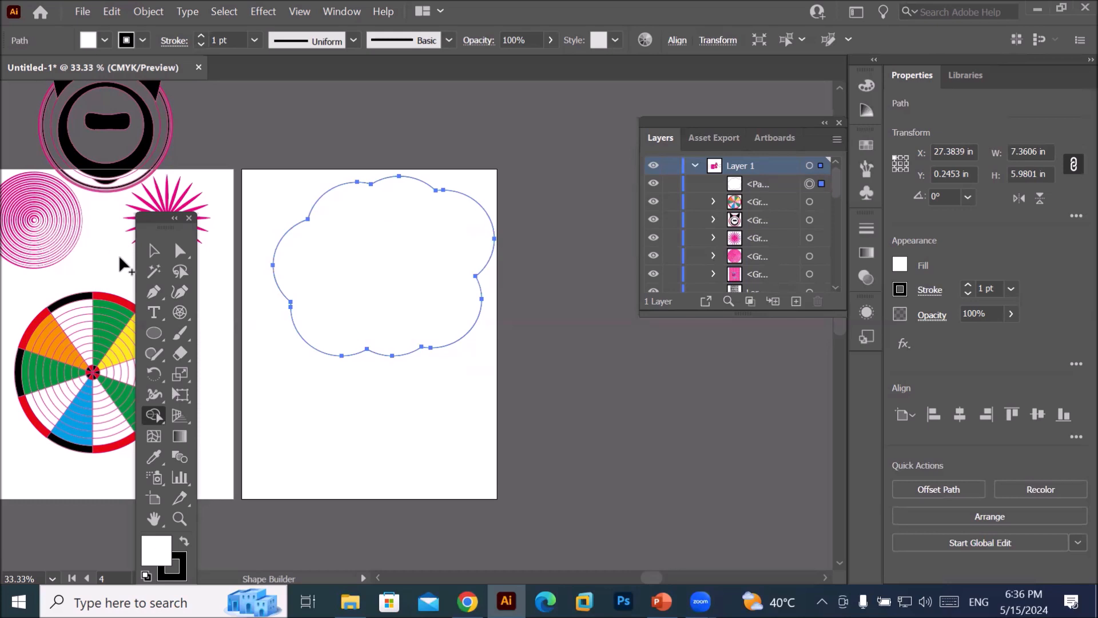
- Fill the merged cloud shape with light blue and deselect it
click(153, 250)
click(369, 450)
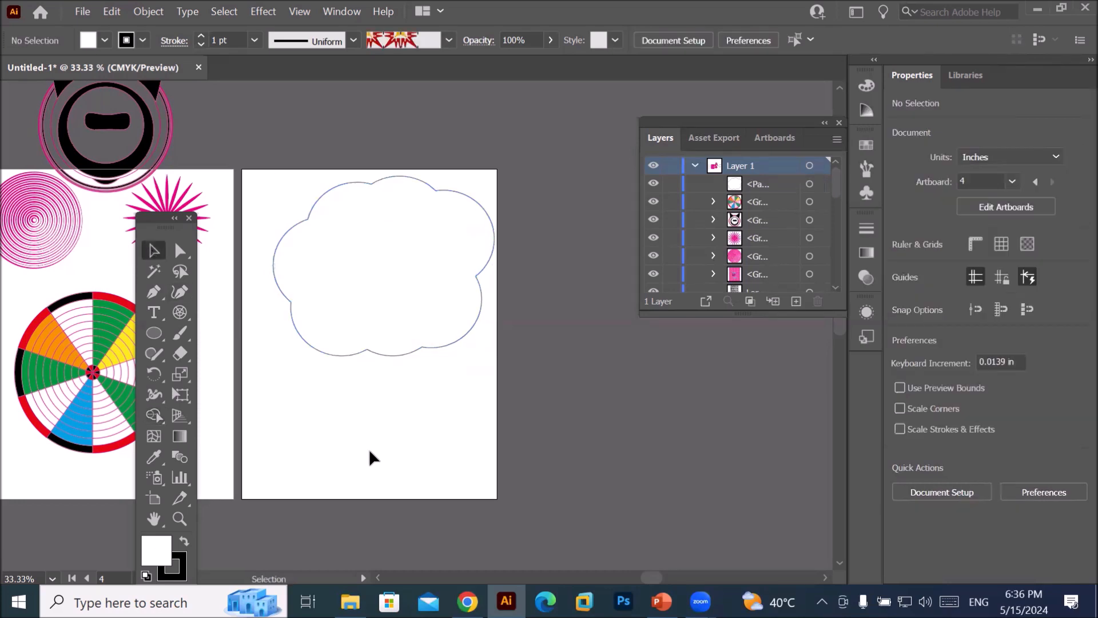
click(414, 351)
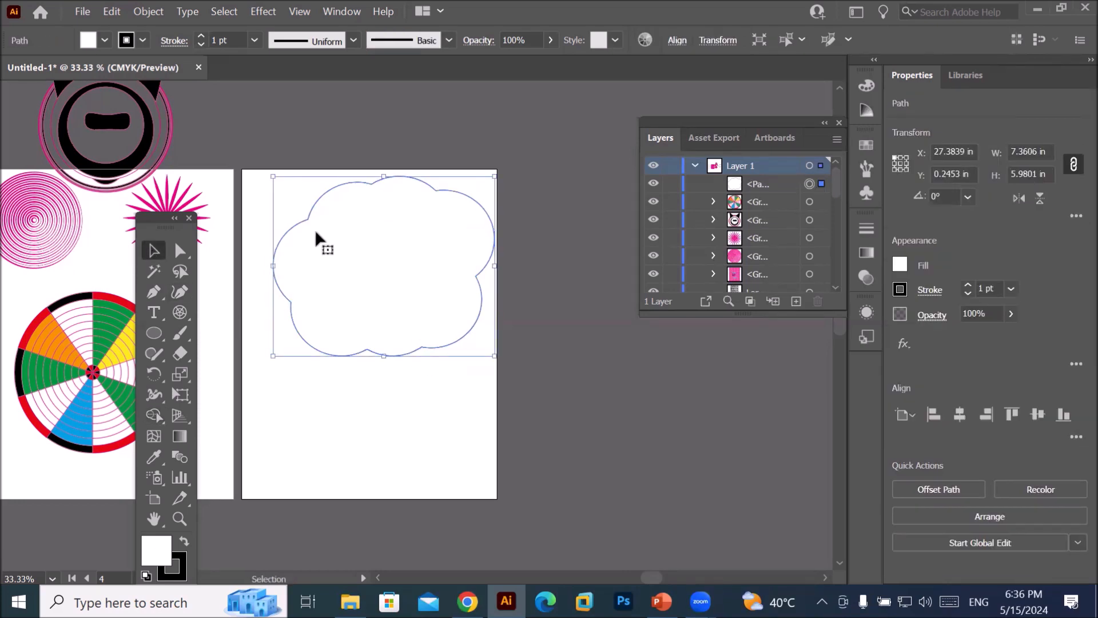
click(104, 40)
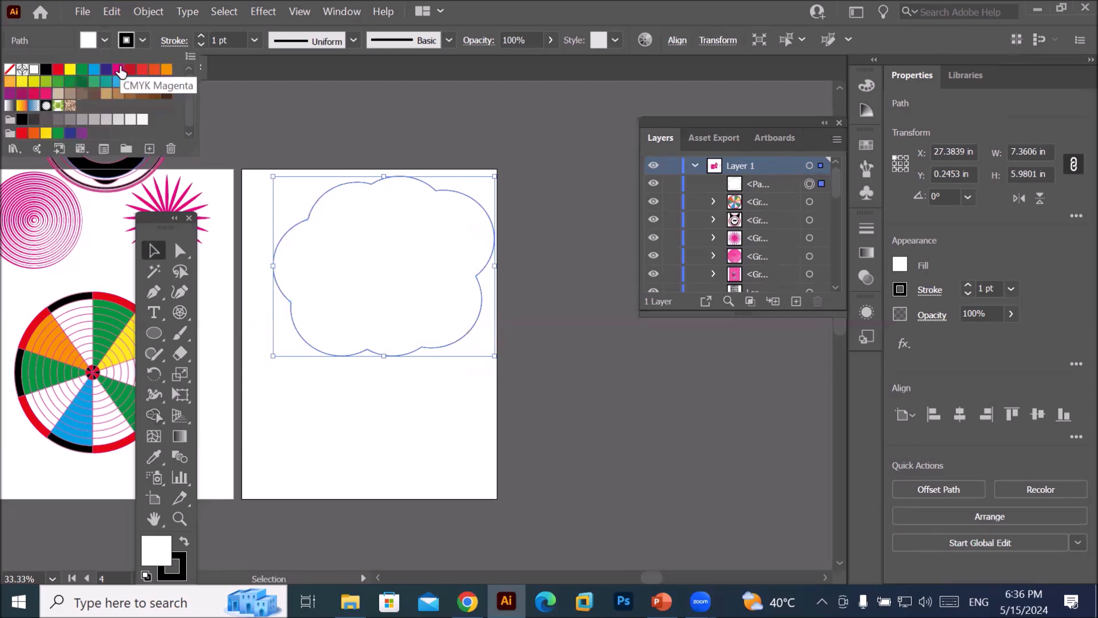
click(94, 69)
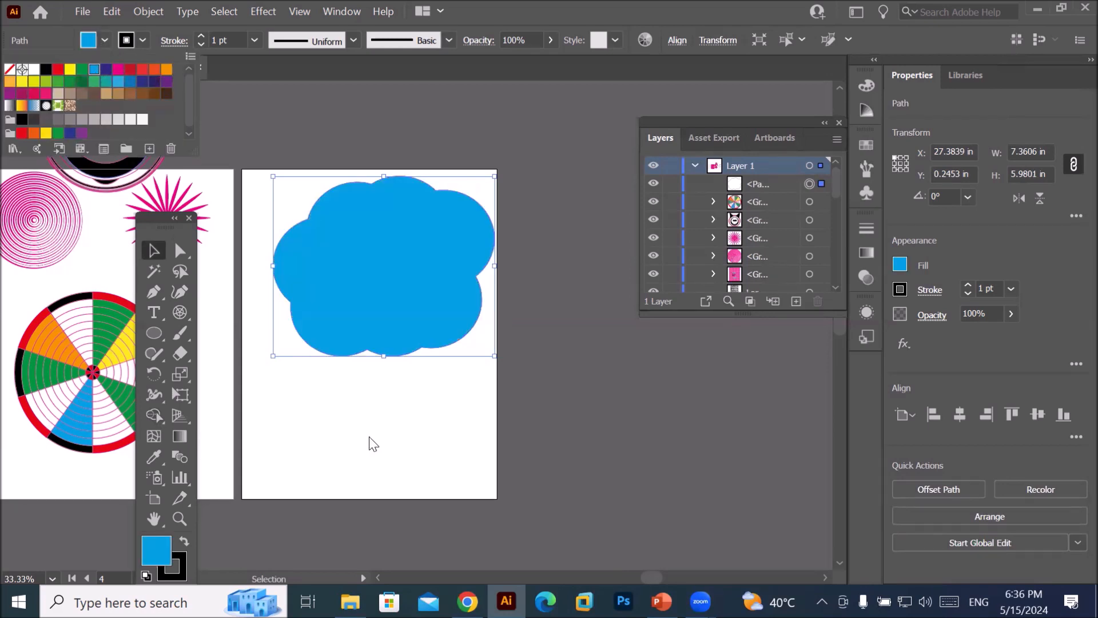
click(152, 251)
click(343, 450)
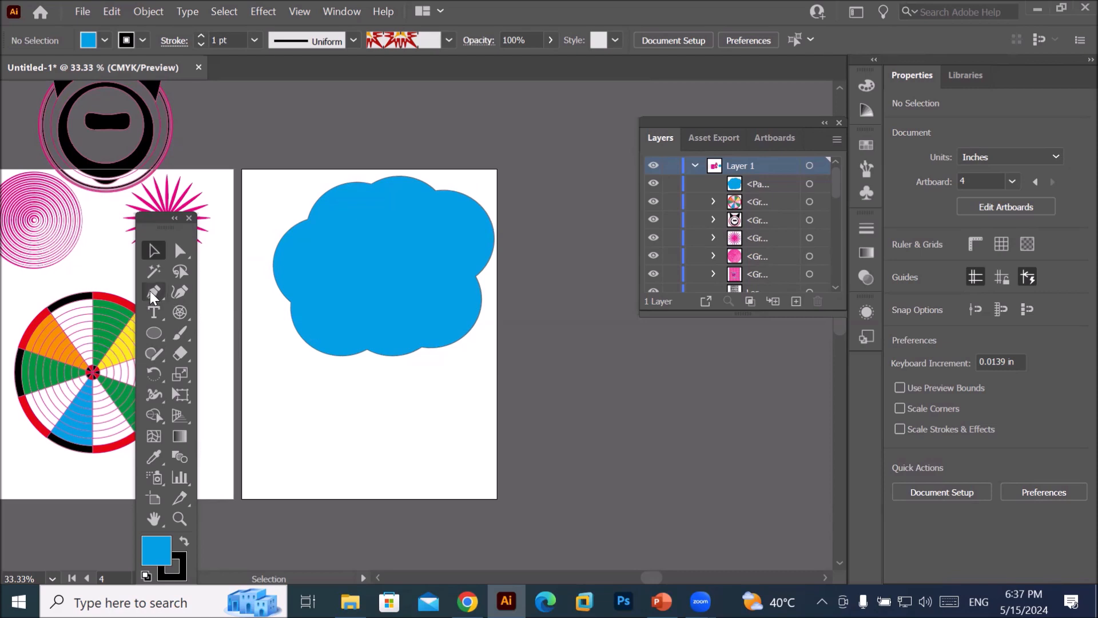
- Draw a closed, wide four-sided shape with the Pen tool in the empty area below the cloud
click(152, 293)
click(310, 409)
click(292, 445)
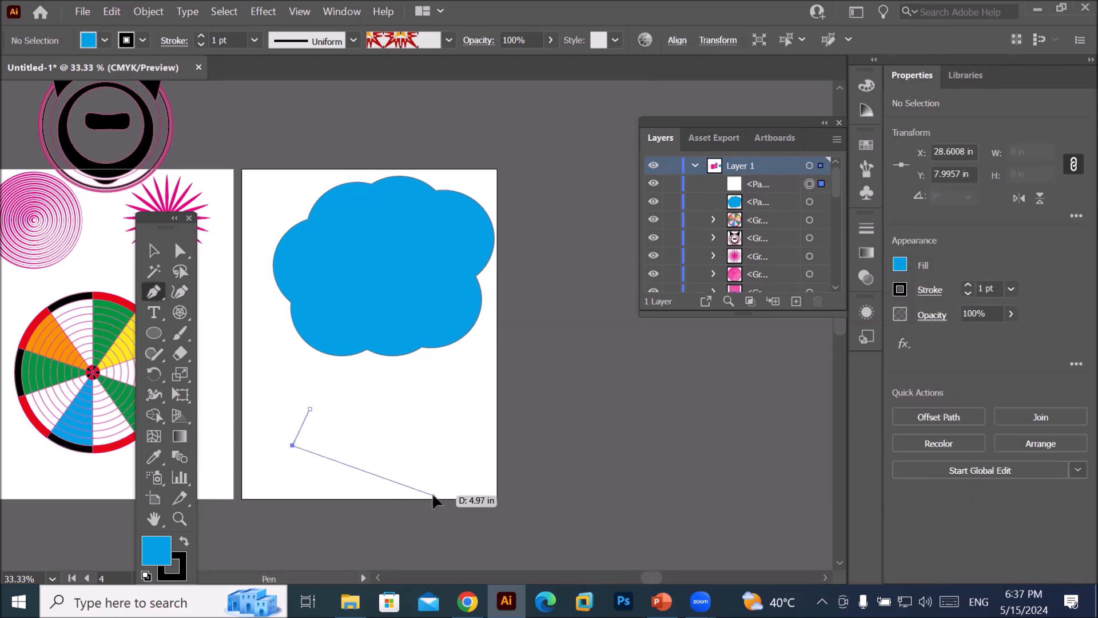
click(432, 495)
click(486, 415)
click(310, 409)
- Draw a second closed four-sided Pen shape overlapping the upper part of the first one, just beneath the cloud
click(363, 378)
click(345, 428)
click(427, 442)
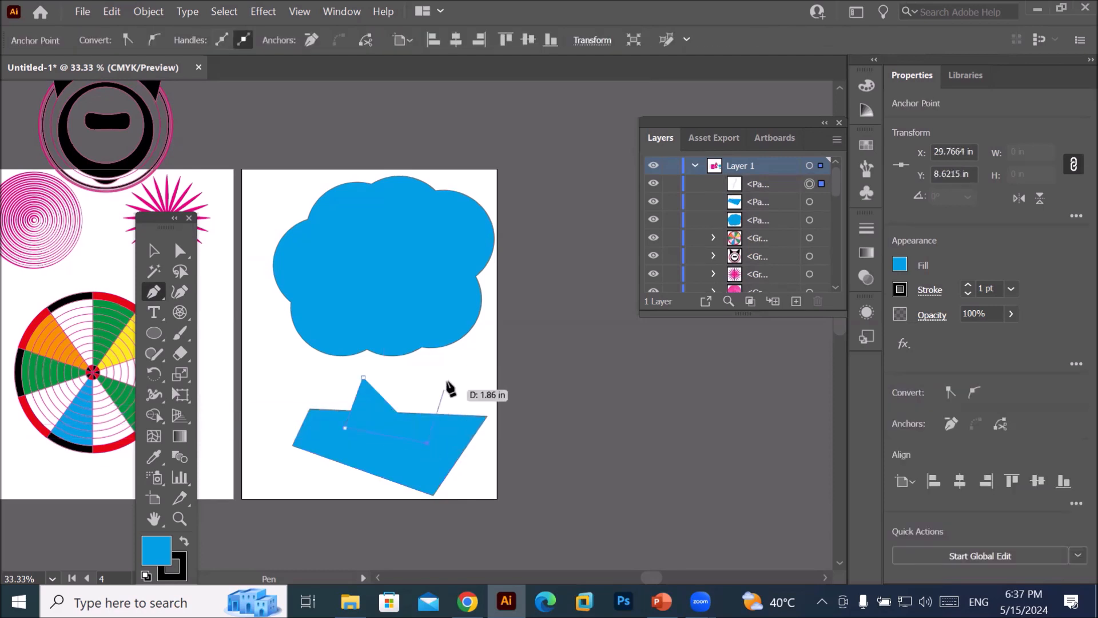
click(458, 368)
click(363, 378)
- Draw a third four-sided Pen shape overlapping the other two and extending past the artboard's left edge, and fill it red
click(293, 385)
click(390, 397)
click(358, 452)
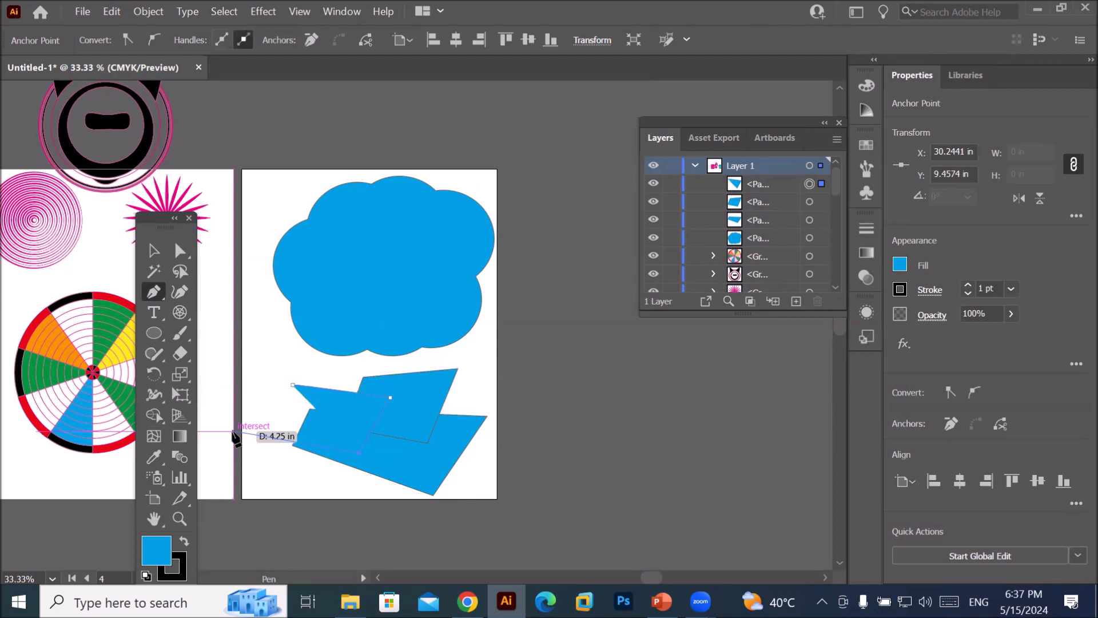
click(234, 431)
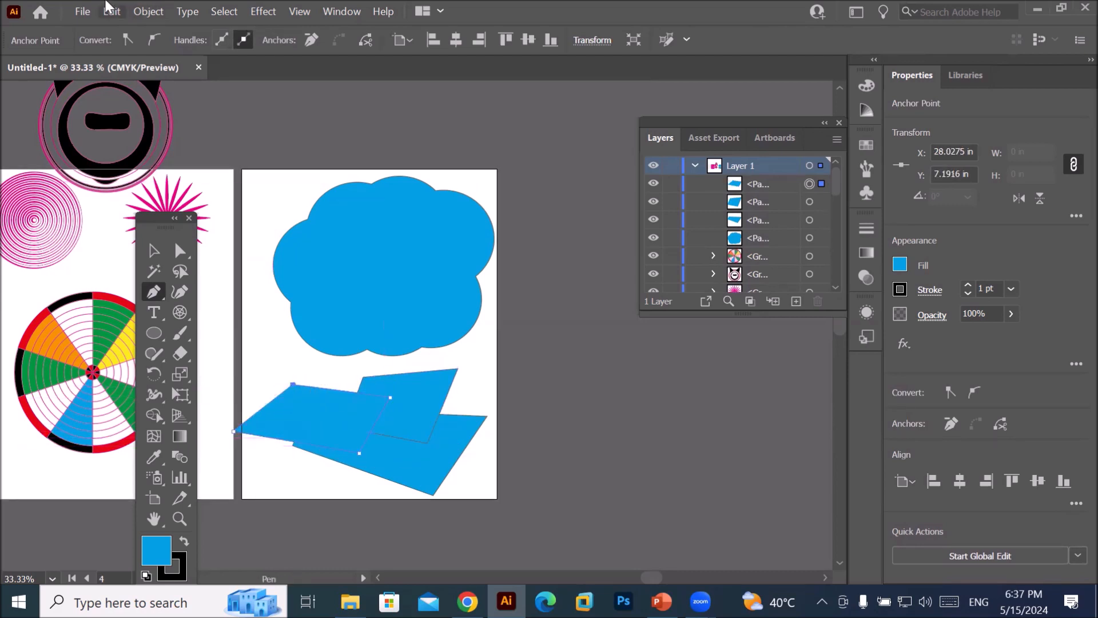
click(909, 263)
click(761, 326)
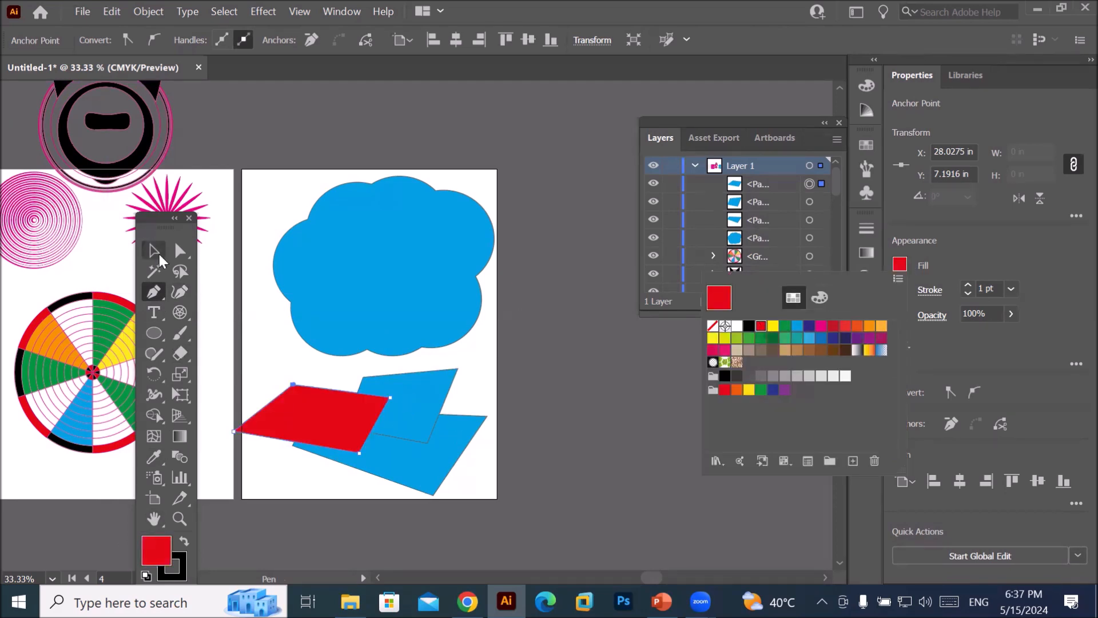
click(419, 387)
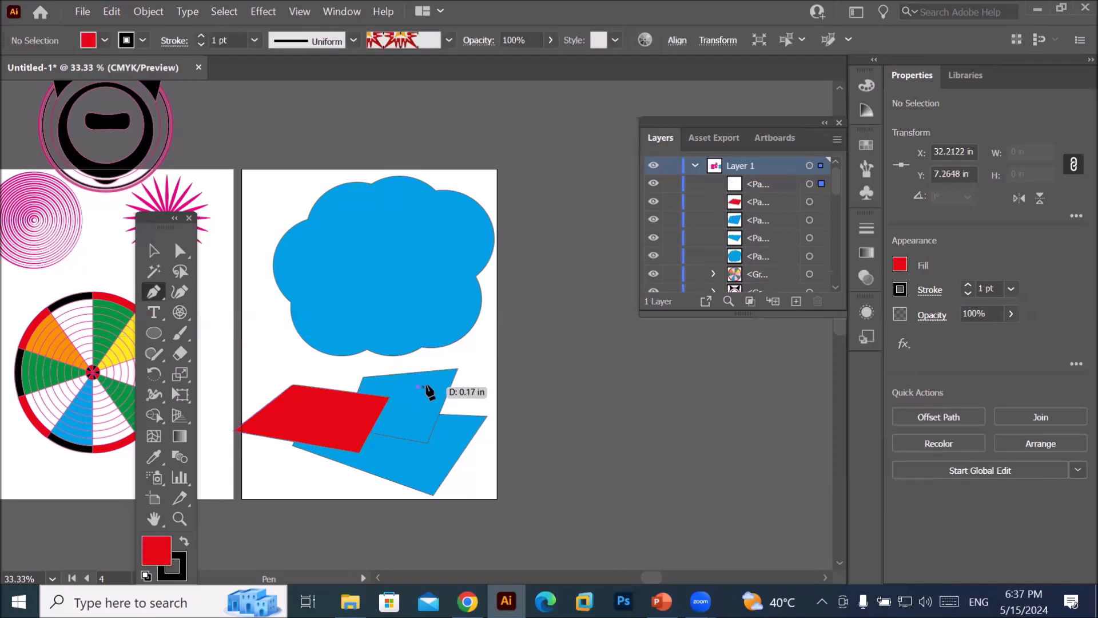
click(426, 385)
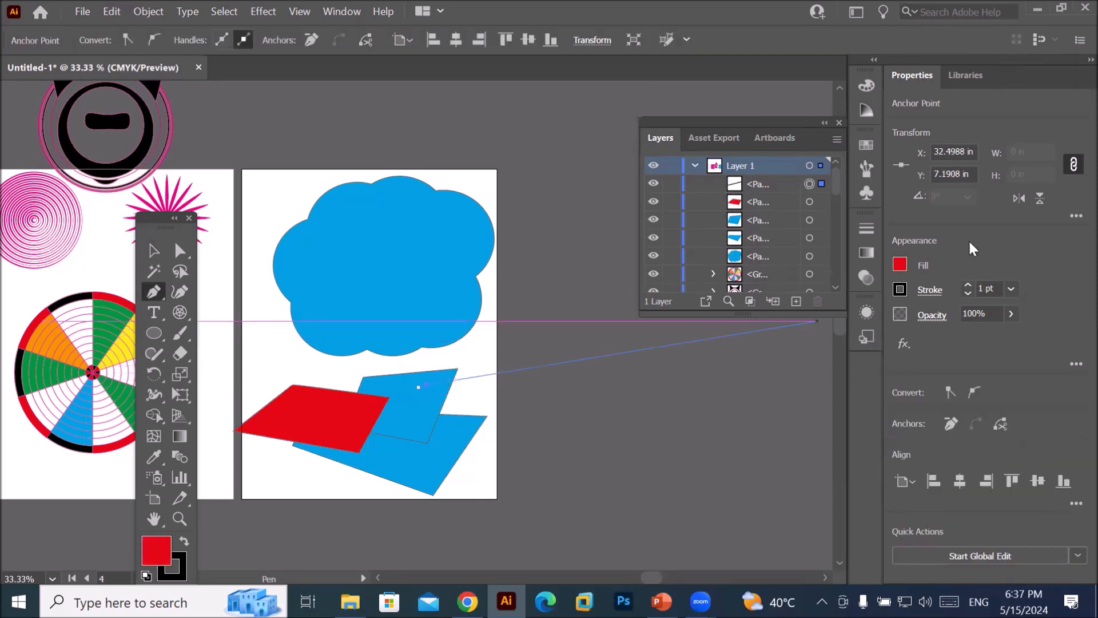
key(Escape)
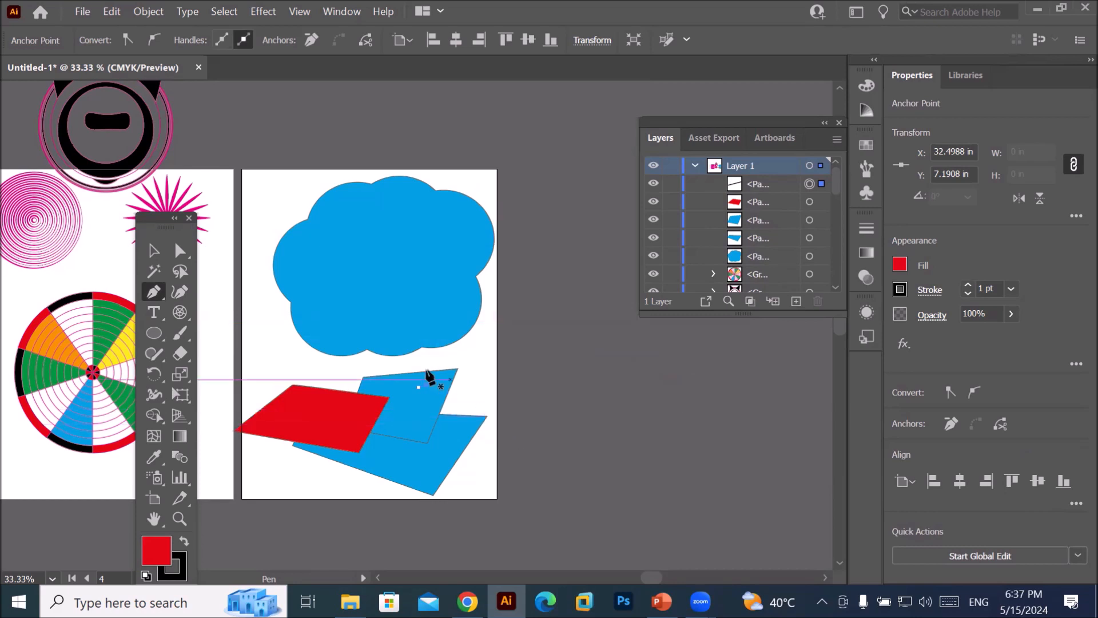
click(153, 253)
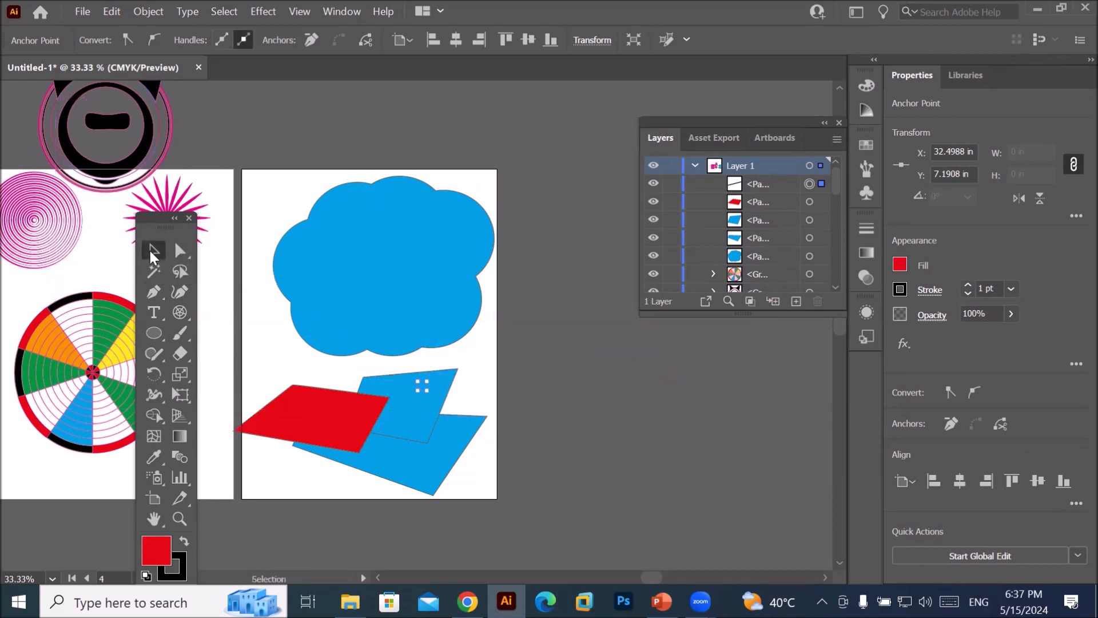
click(451, 387)
key(Delete)
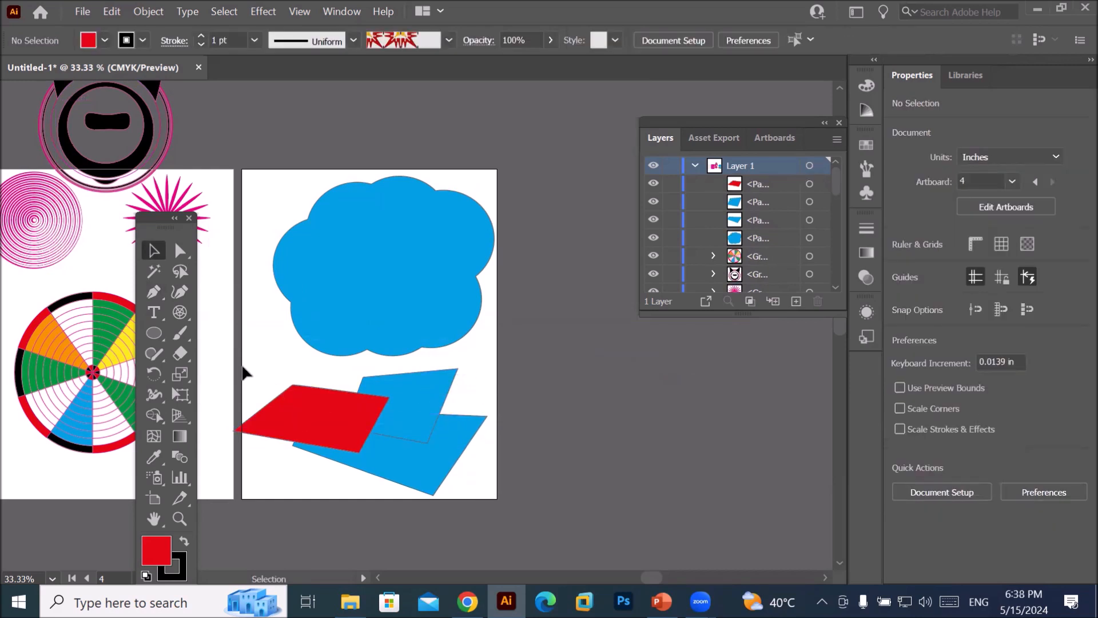
- Select the three overlapping Pen shapes, merge them into one red shape with the Shape Builder tool, and deselect the result
drag(249, 360, 515, 496)
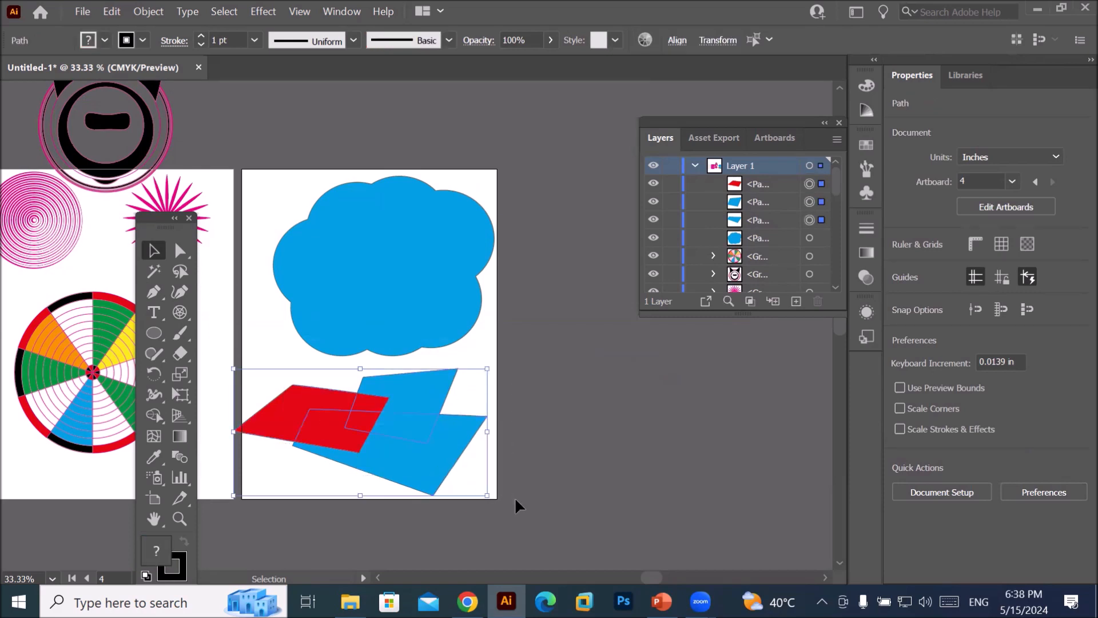
click(156, 418)
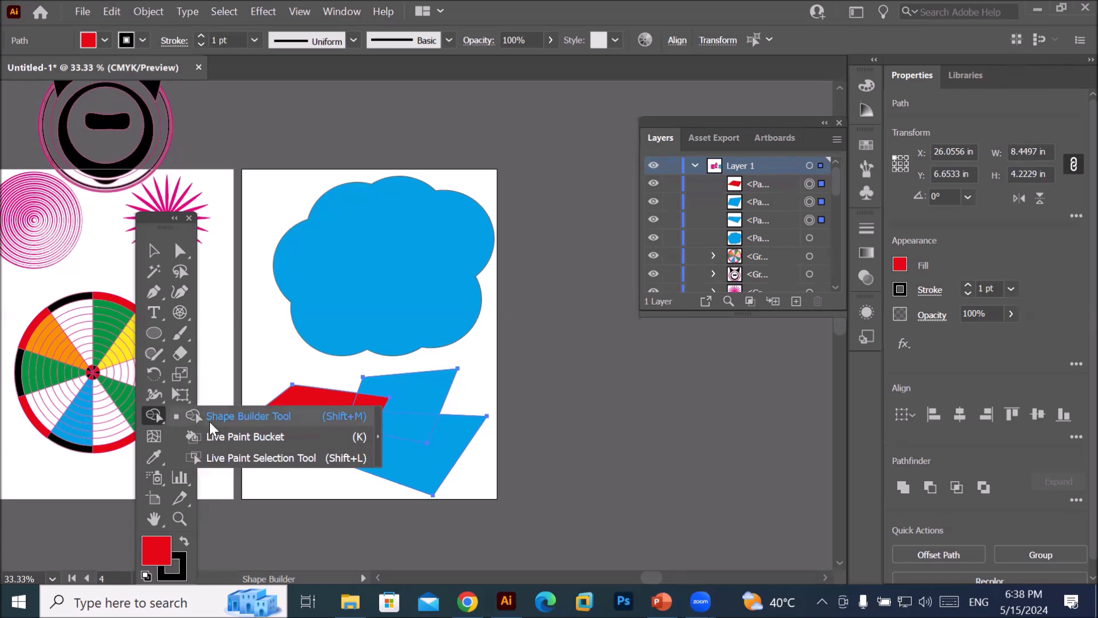
click(239, 421)
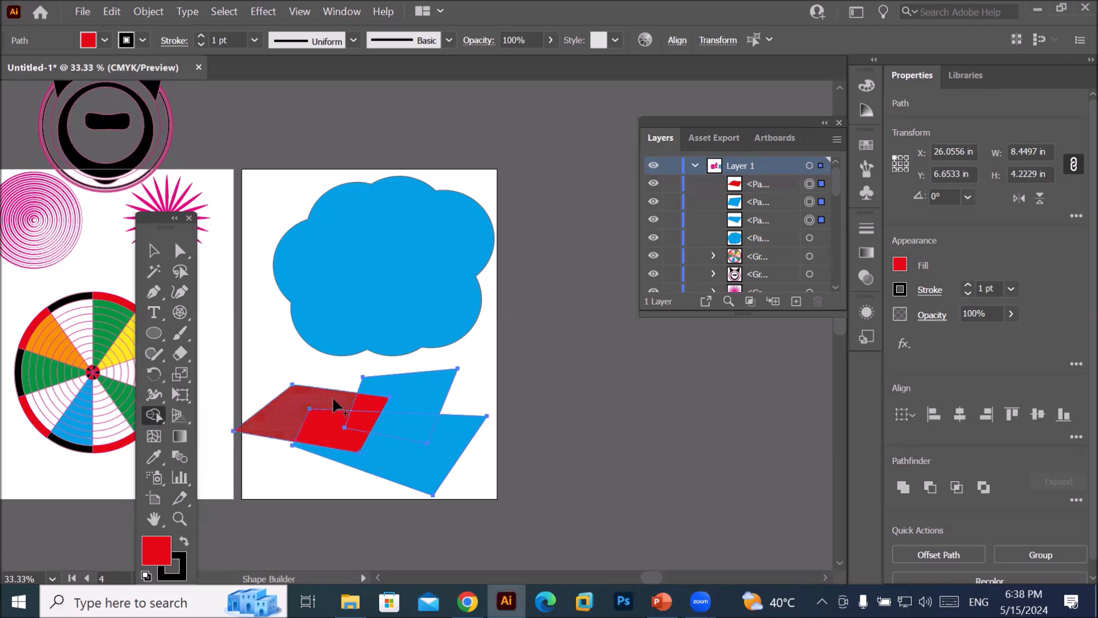
mouse_move(325, 394)
mouse_down()
mouse_move(382, 399)
mouse_move(400, 436)
mouse_move(368, 449)
mouse_move(338, 436)
mouse_move(360, 427)
mouse_move(367, 475)
mouse_up()
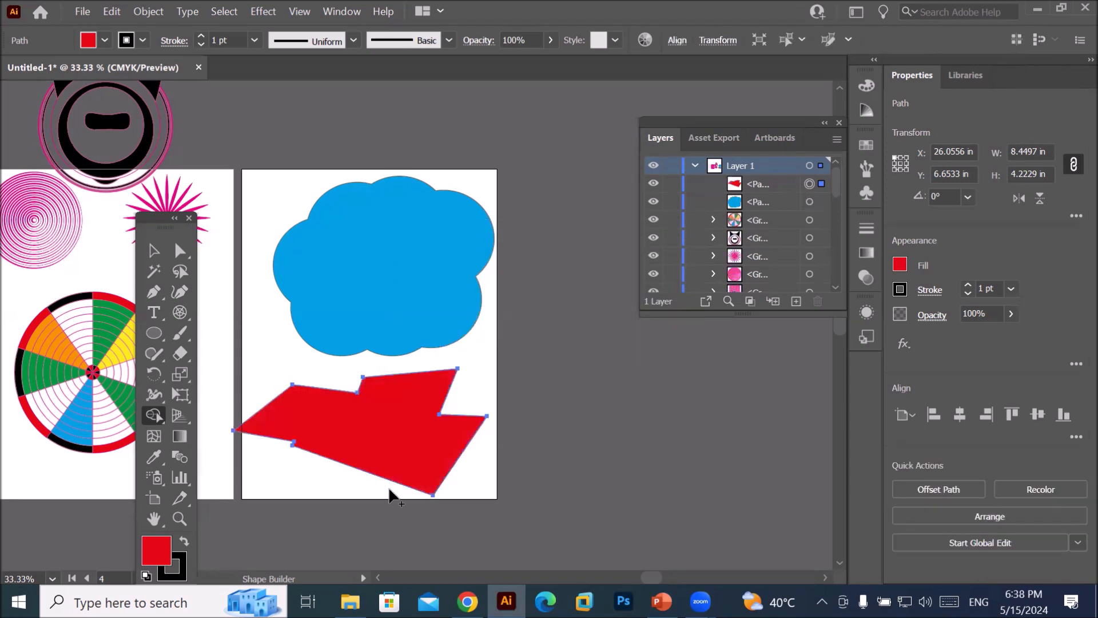
click(163, 254)
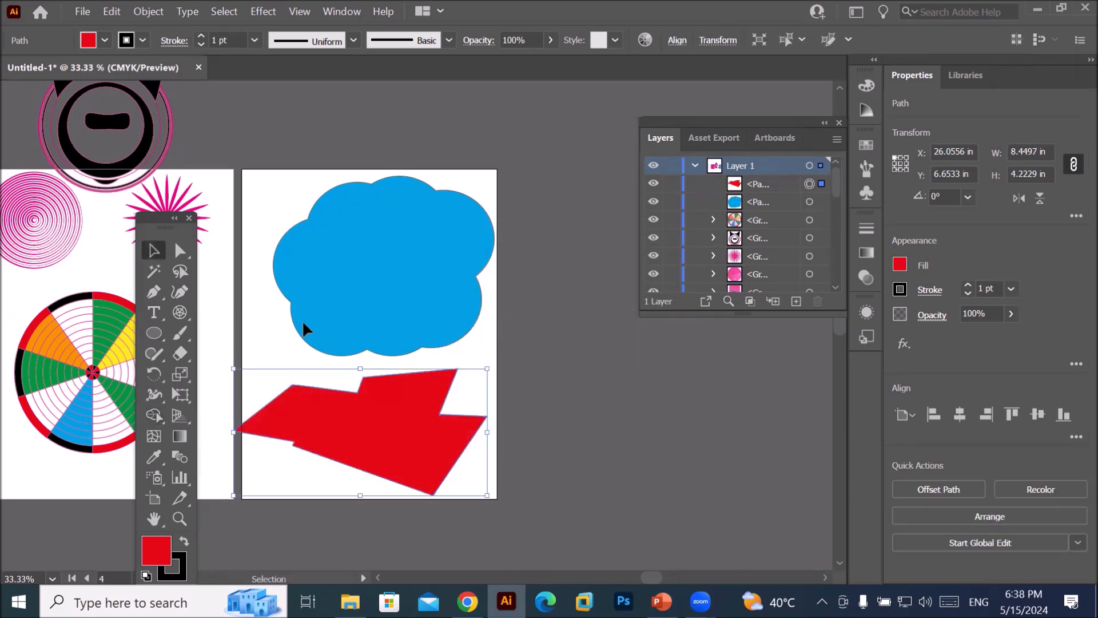
click(709, 539)
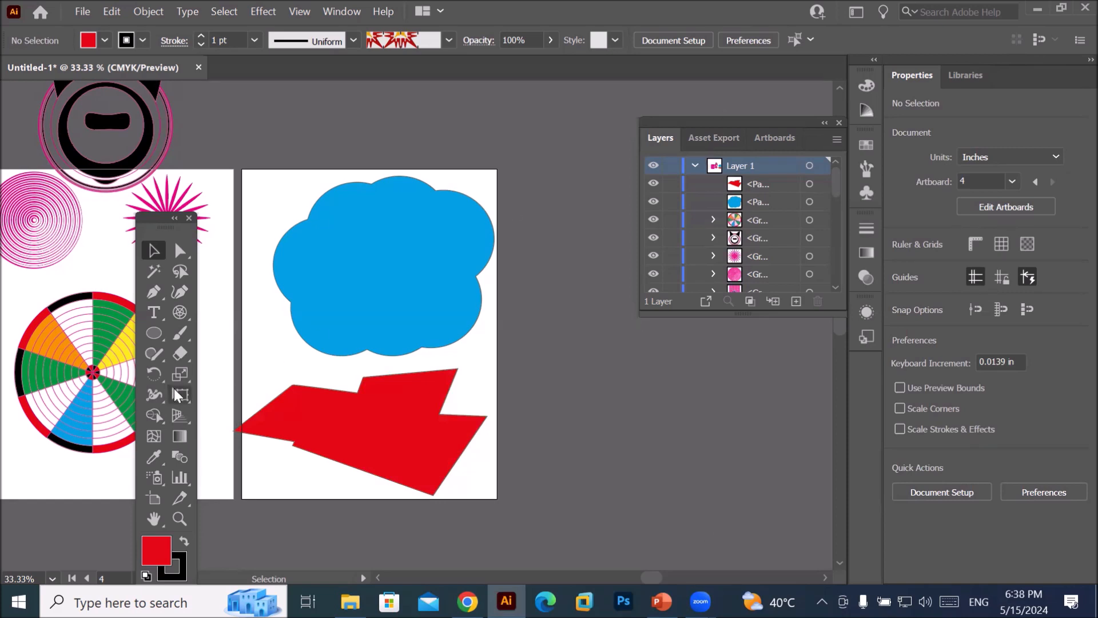
- Activate the Shaper tool with nothing selected
click(156, 349)
click(155, 349)
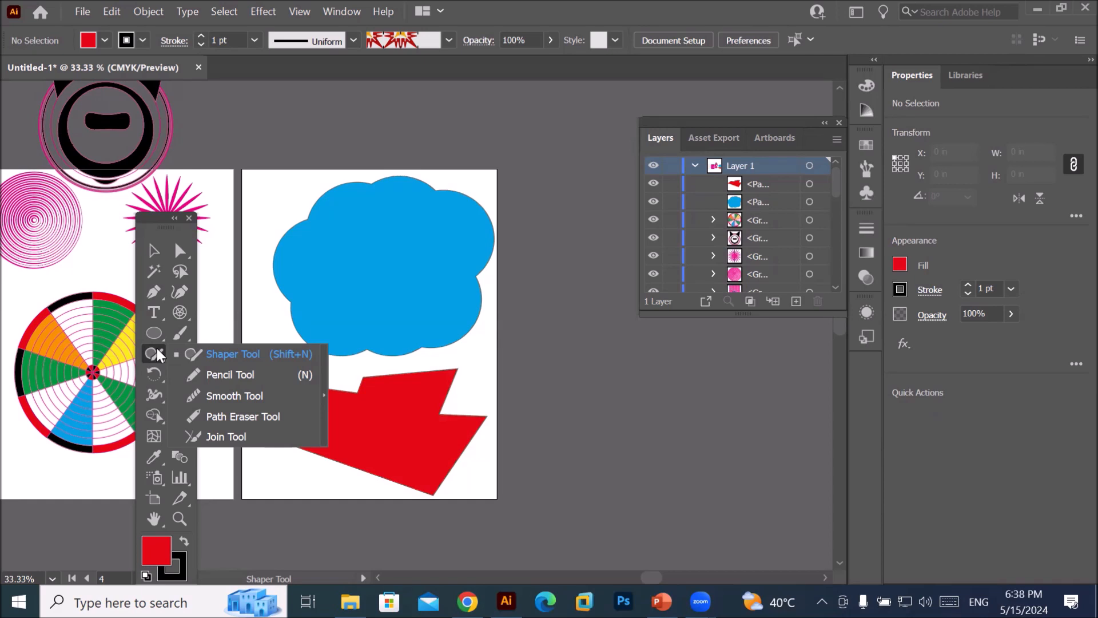
click(156, 348)
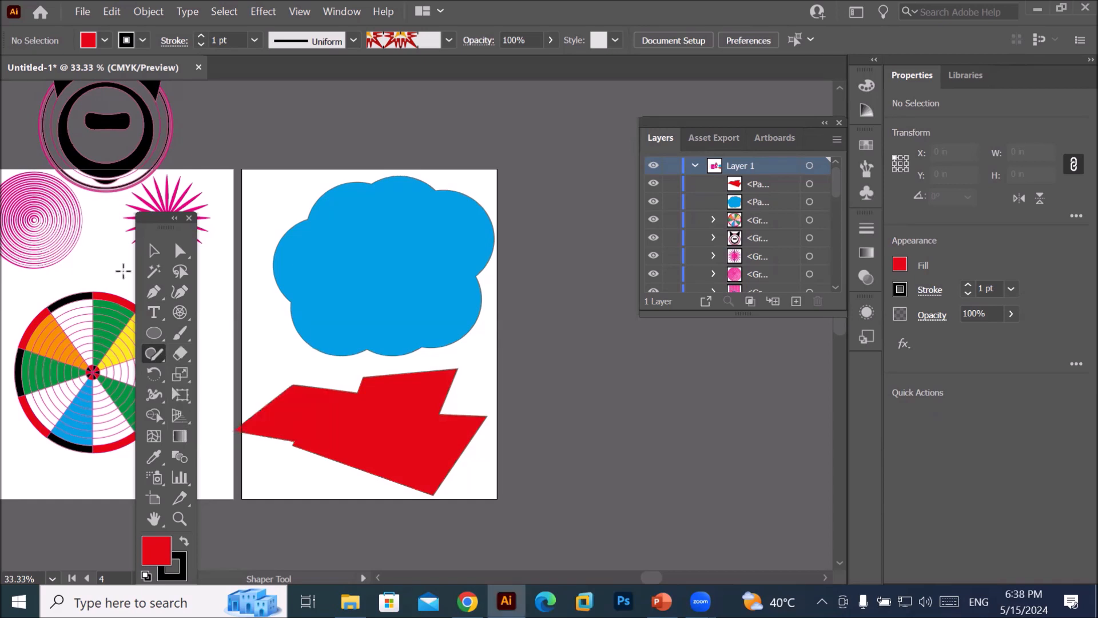